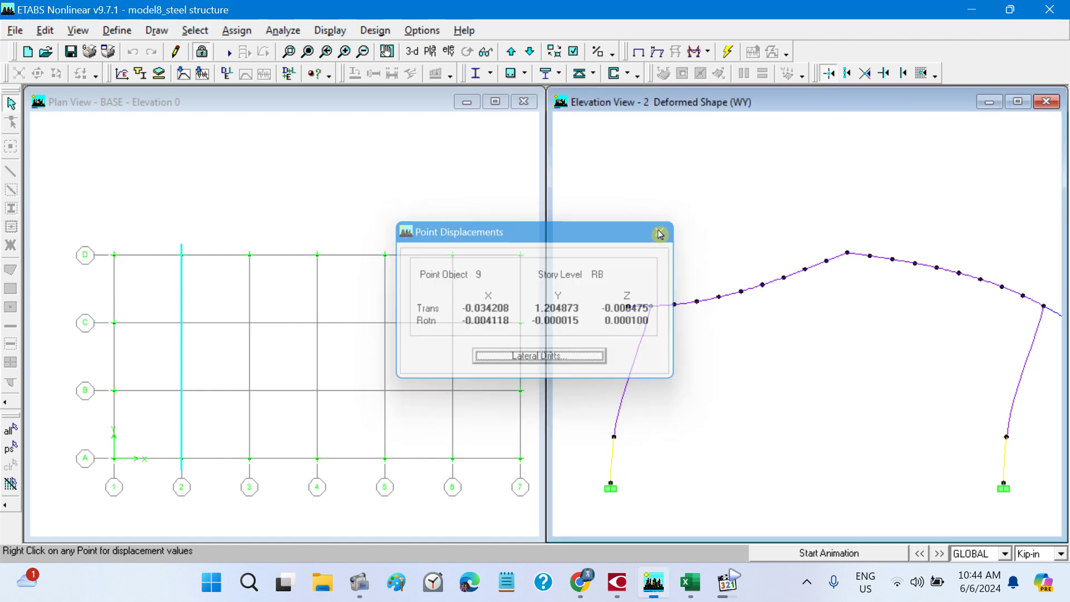
- Close the point displacements and redisplay the deformed shape for the WY static load with automatic scaling and cubic curve
click(660, 232)
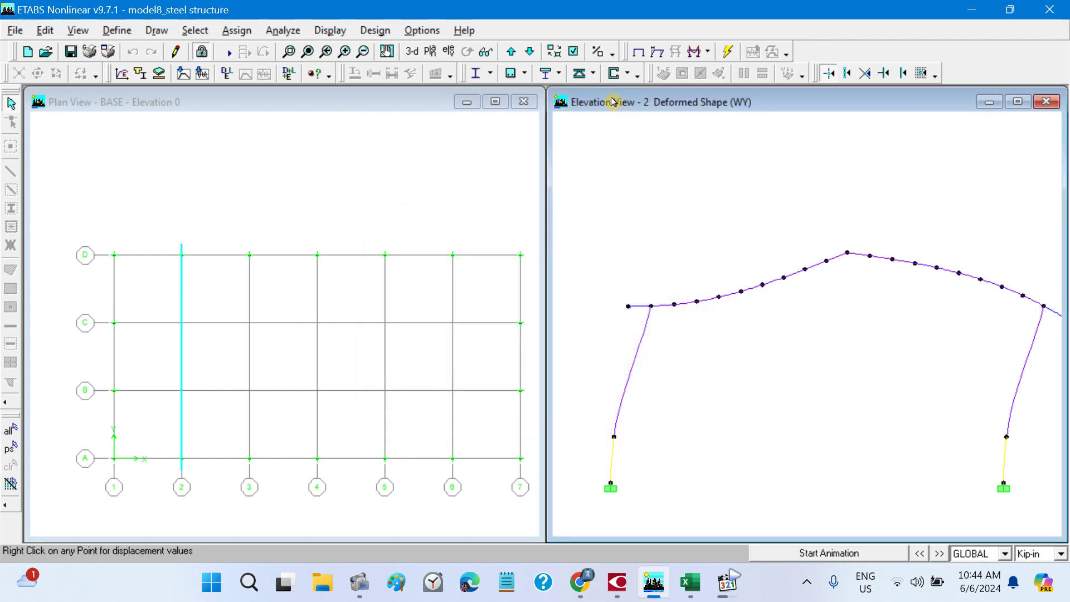
click(653, 60)
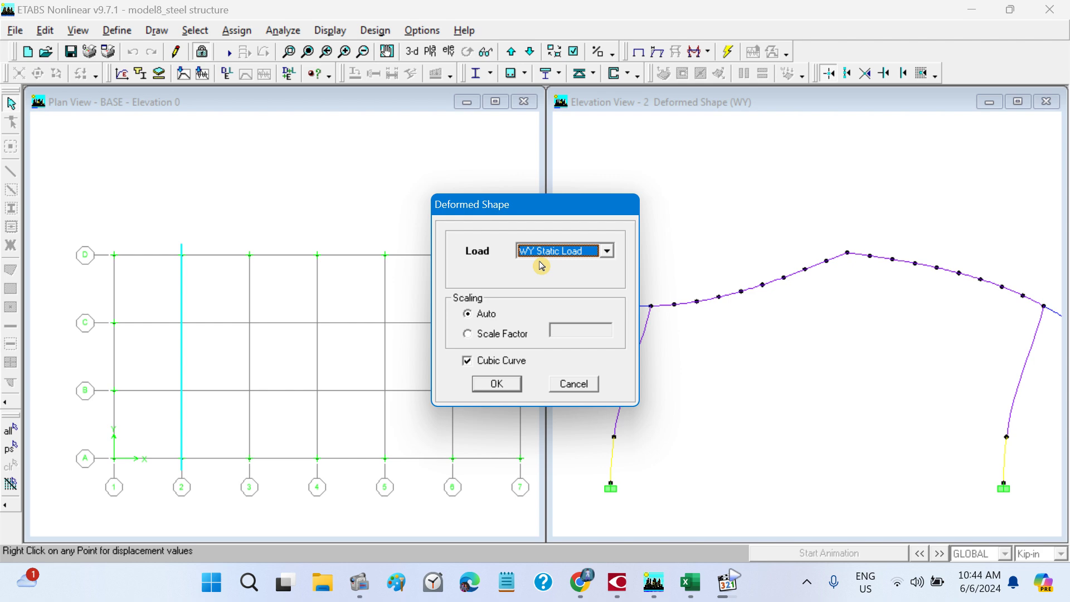
click(488, 384)
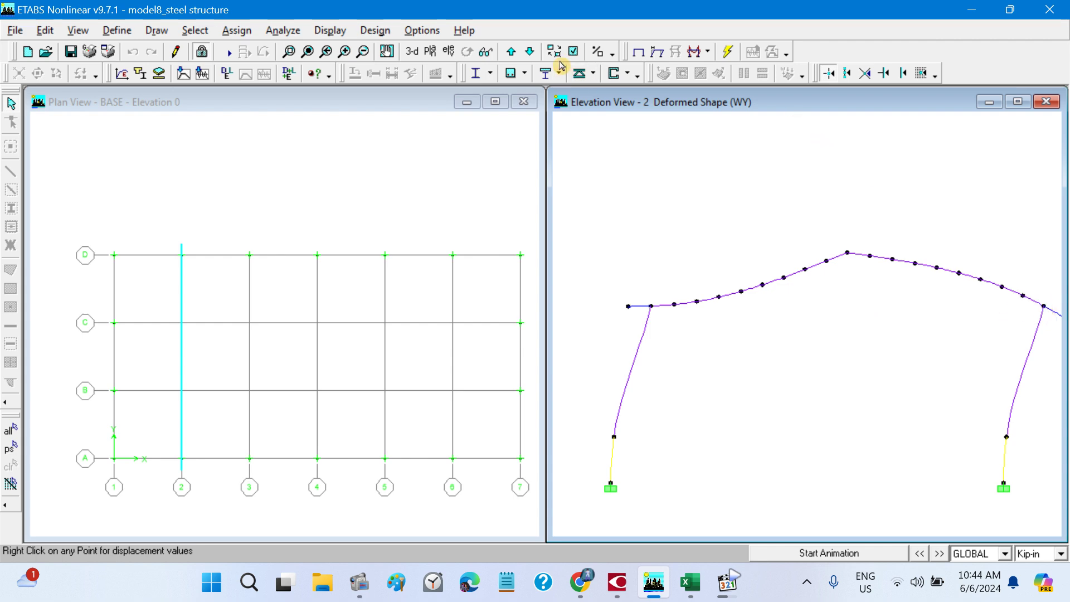
- Make the global axes visible in the elevation 2 deformed shape view
click(573, 52)
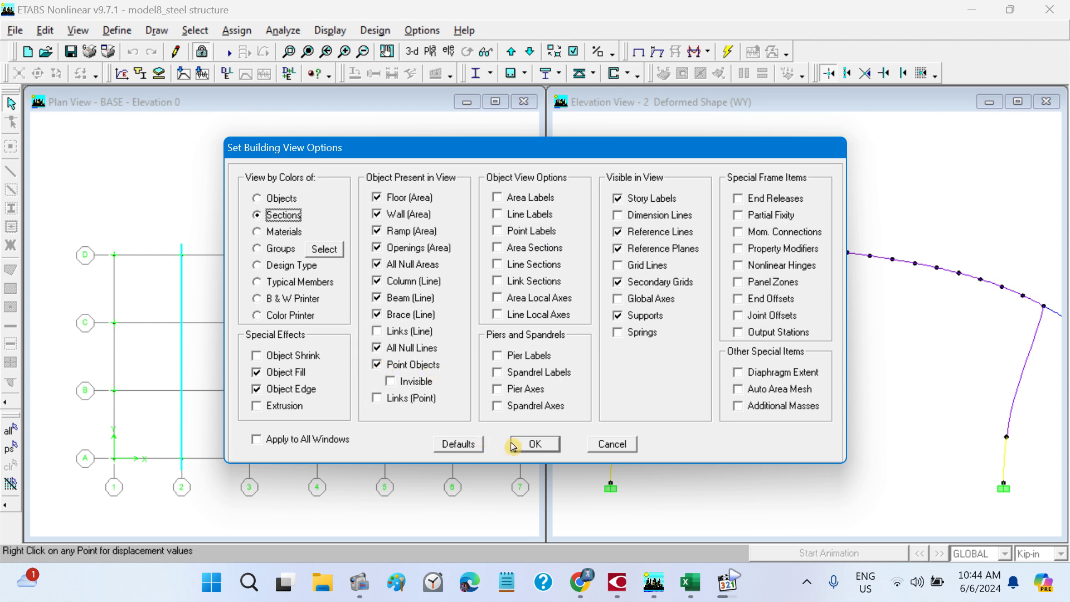
click(533, 440)
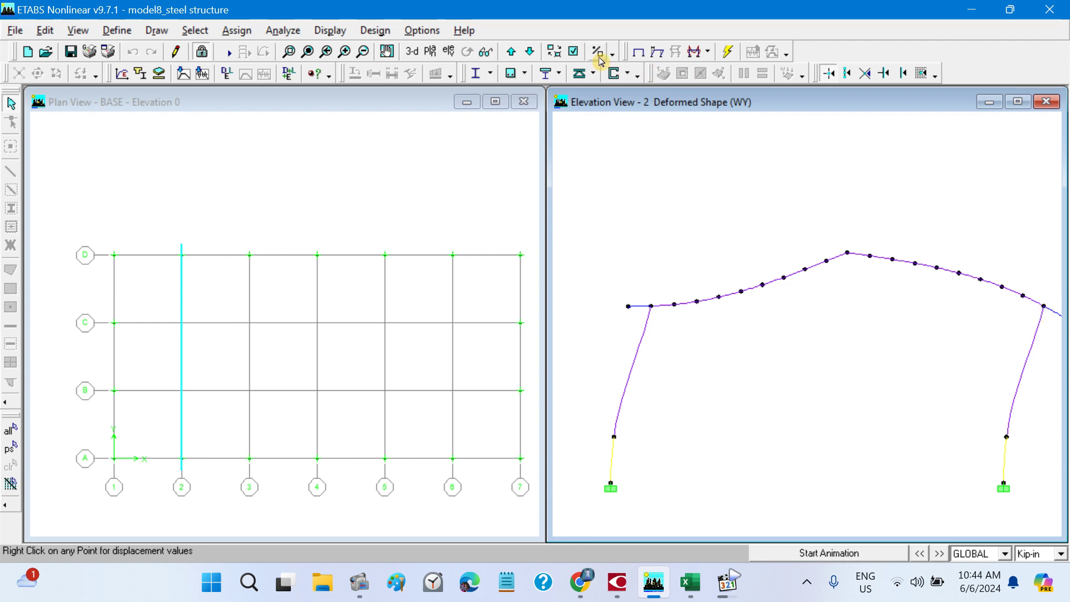
click(573, 53)
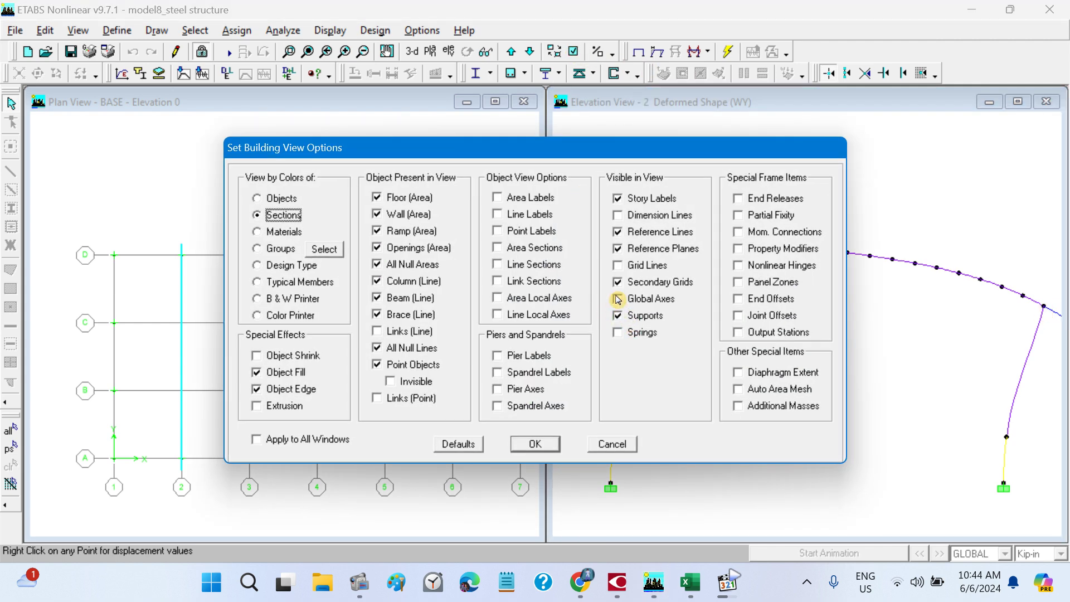
click(617, 300)
click(543, 442)
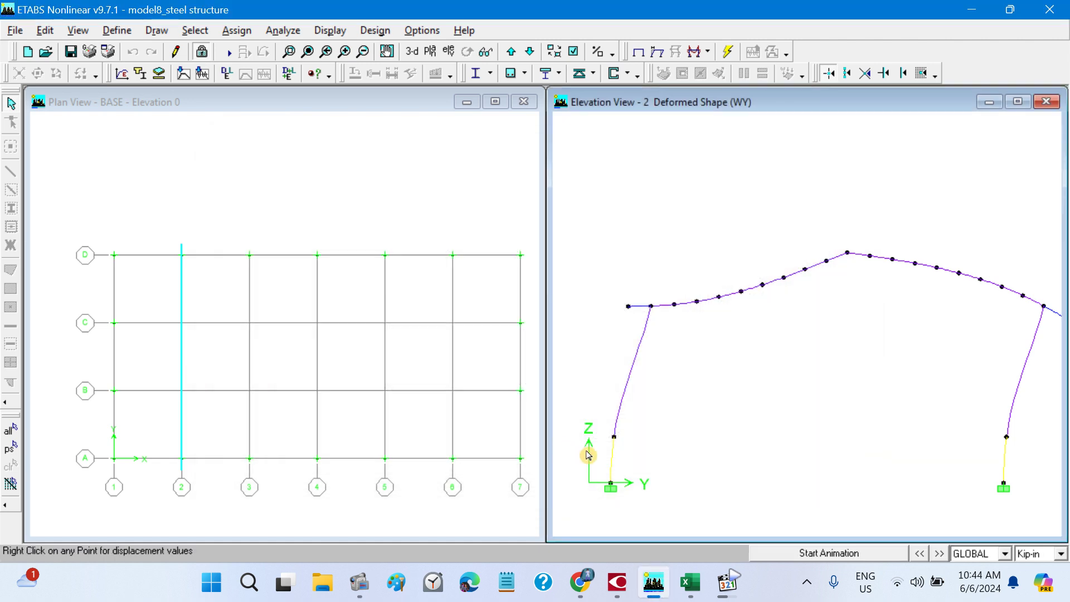
- Check the displacements of the right column's top joint, then switch to Excel and find the allowable drift note around row 153
right_click(1044, 307)
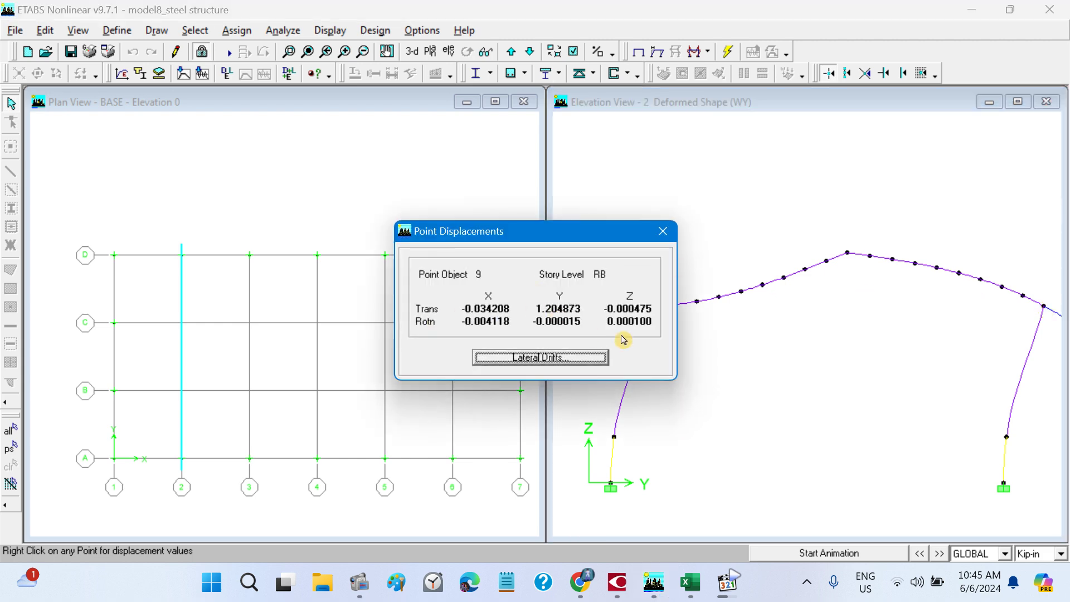
click(690, 582)
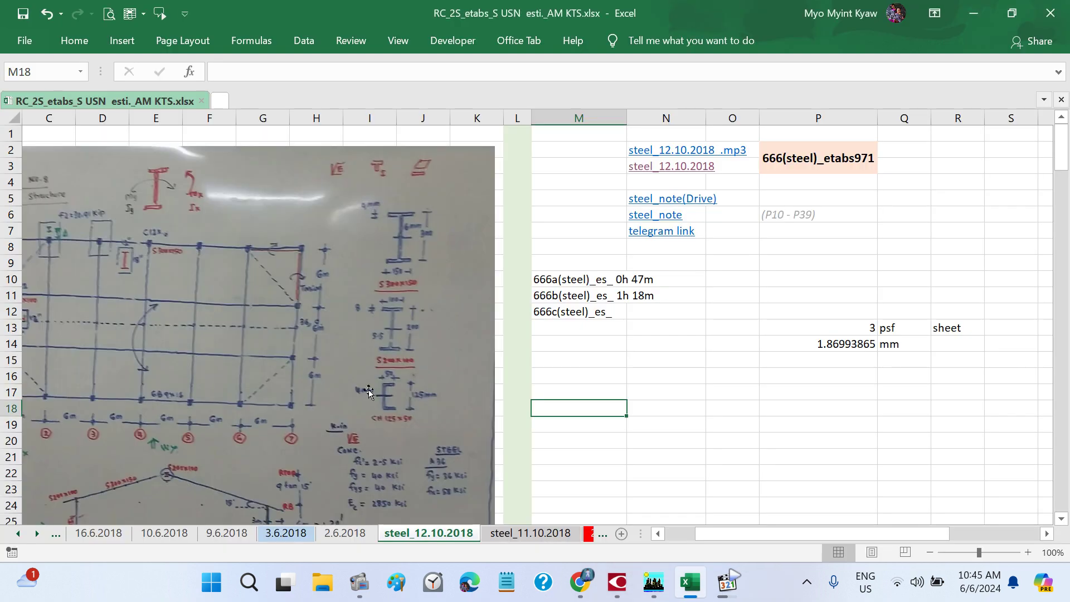
scroll(368, 392, down, 20)
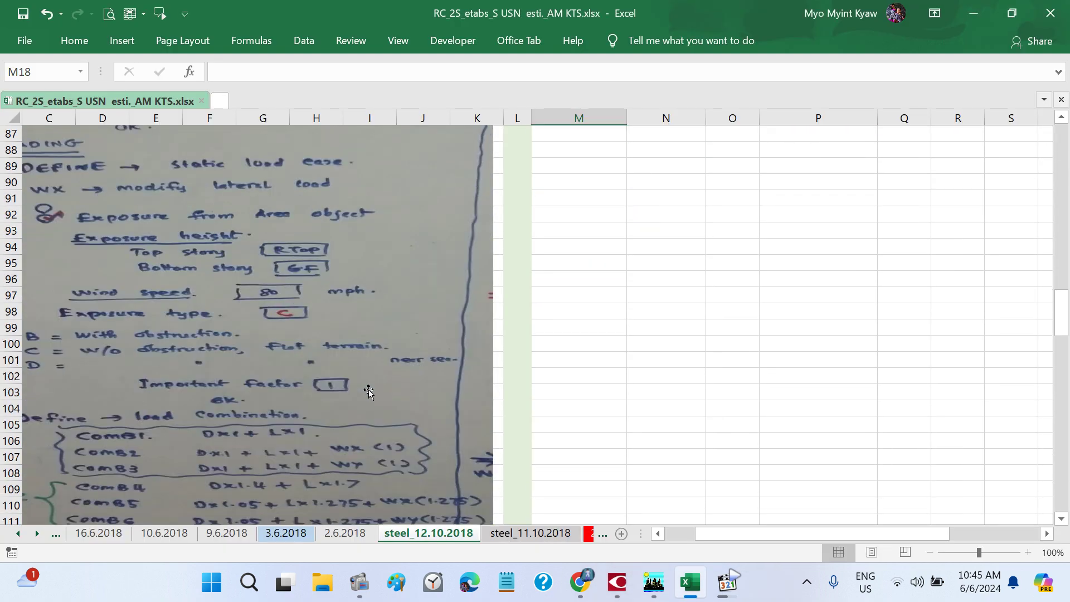
scroll(394, 349, down, 14)
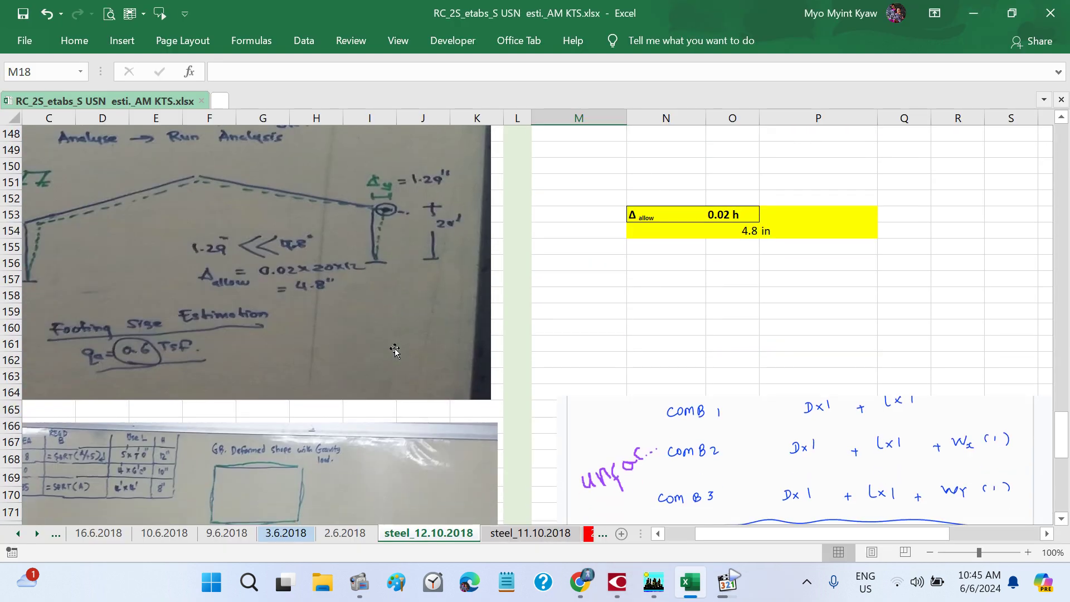
scroll(395, 350, up, 1)
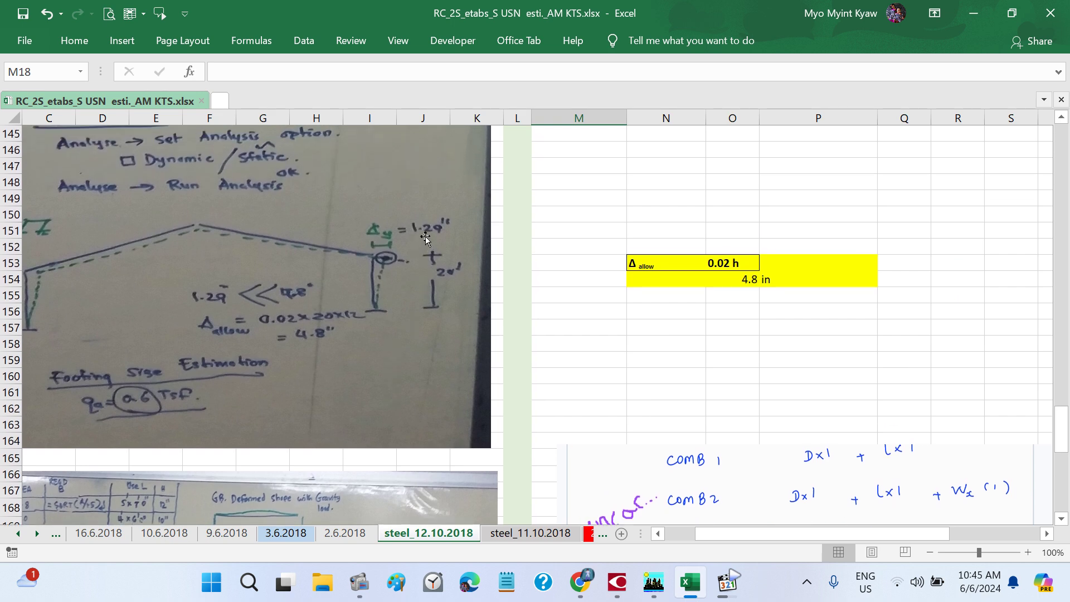
key(ctrl)
scroll(379, 329, left, 1)
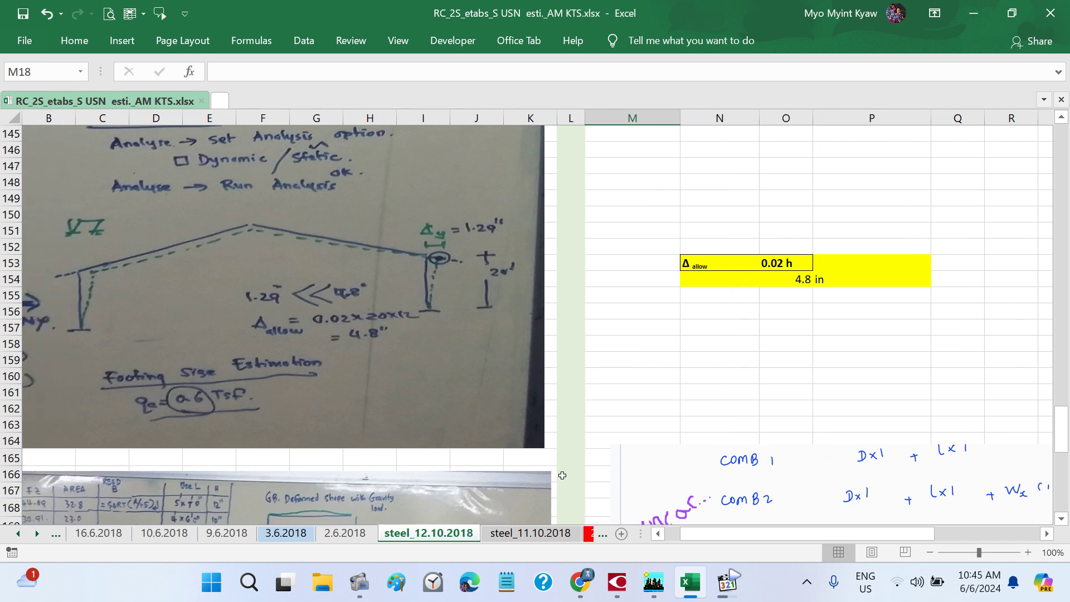
- Switch to the PDF notes in ABBYY FineReader and review the allowable drift calculation on page 25
click(616, 582)
scroll(562, 296, up, 1)
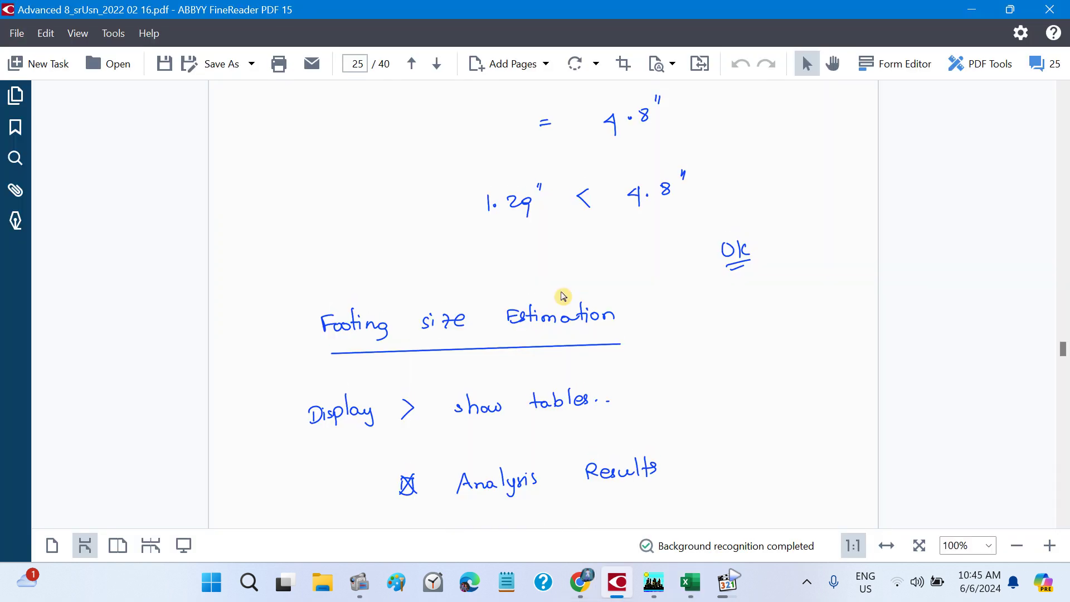
scroll(562, 296, up, 3)
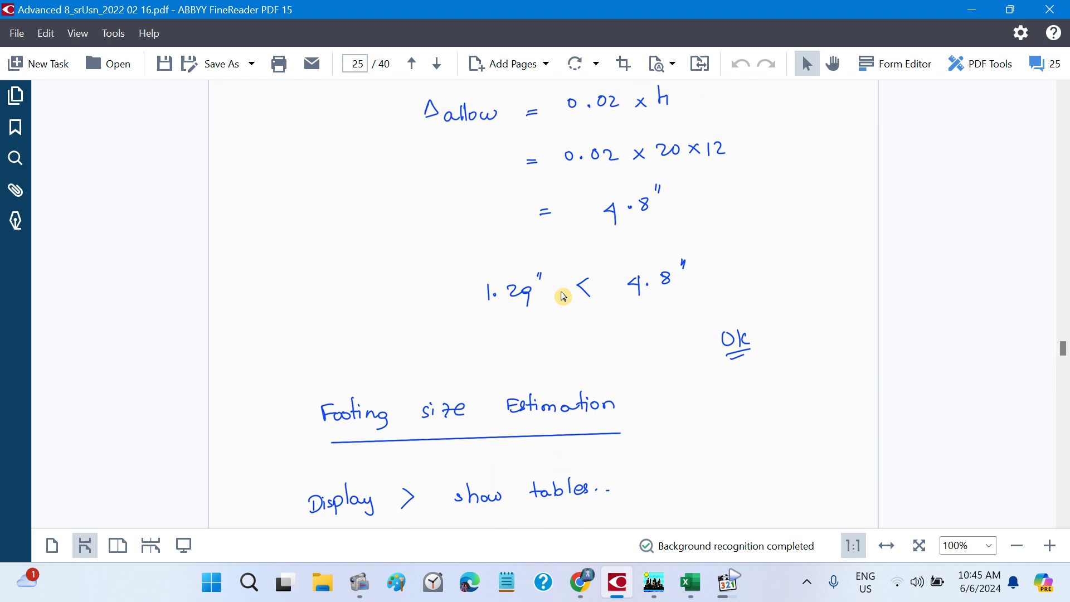
- Return to ETABS and inspect the WY displacements of the frame's right column-top joint
click(696, 596)
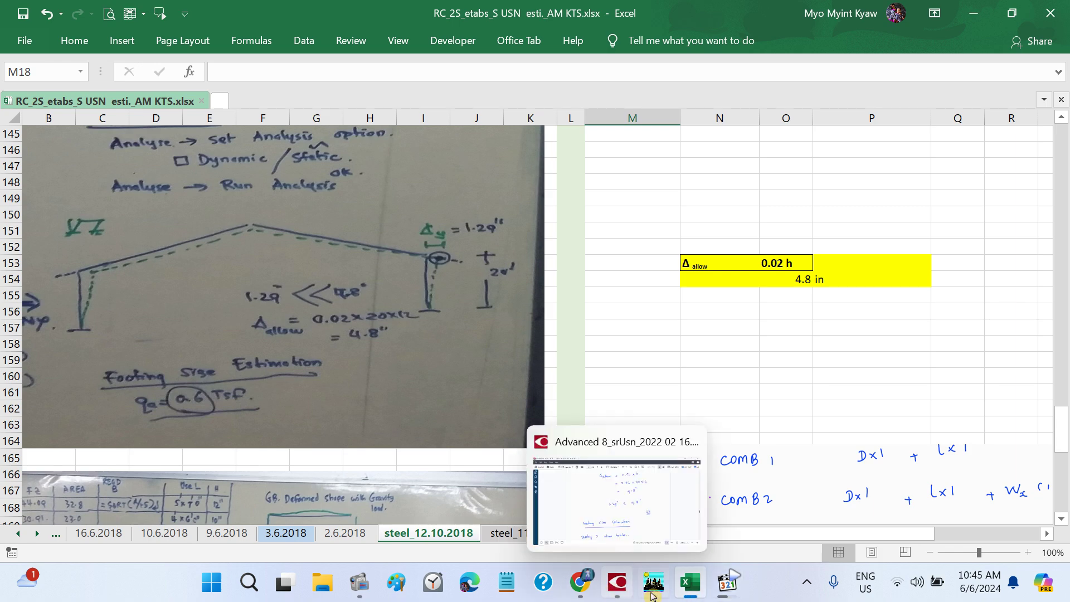
mouse_move(654, 596)
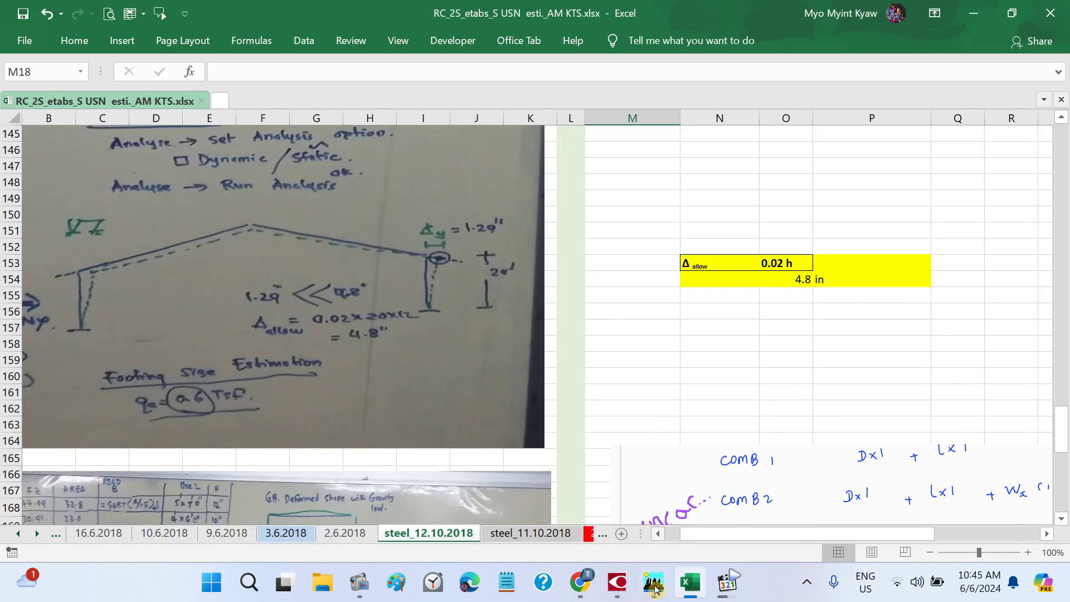
click(654, 595)
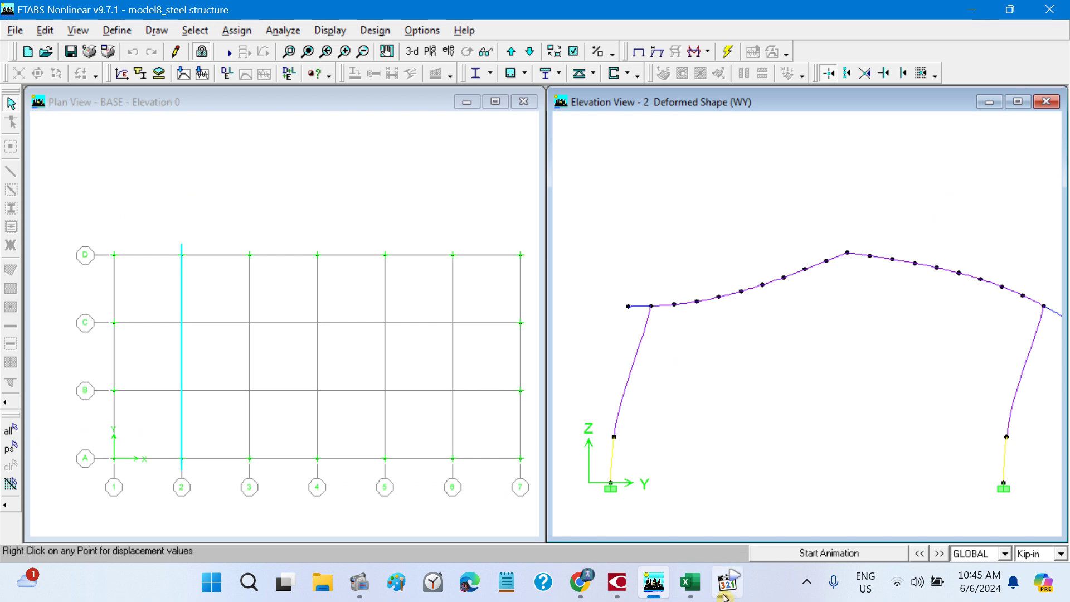
click(1044, 309)
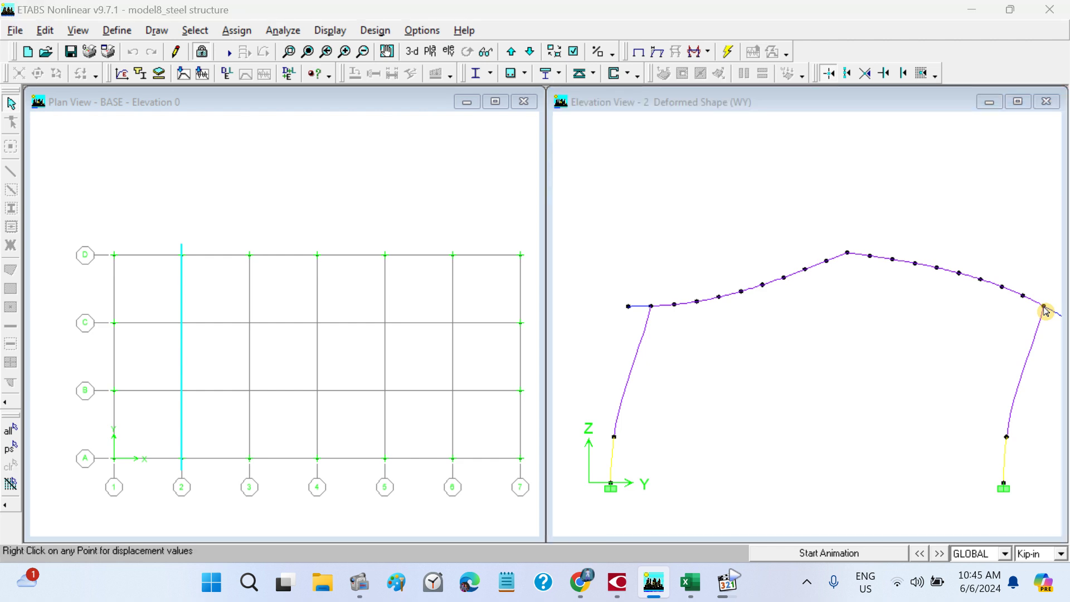
right_click(1046, 311)
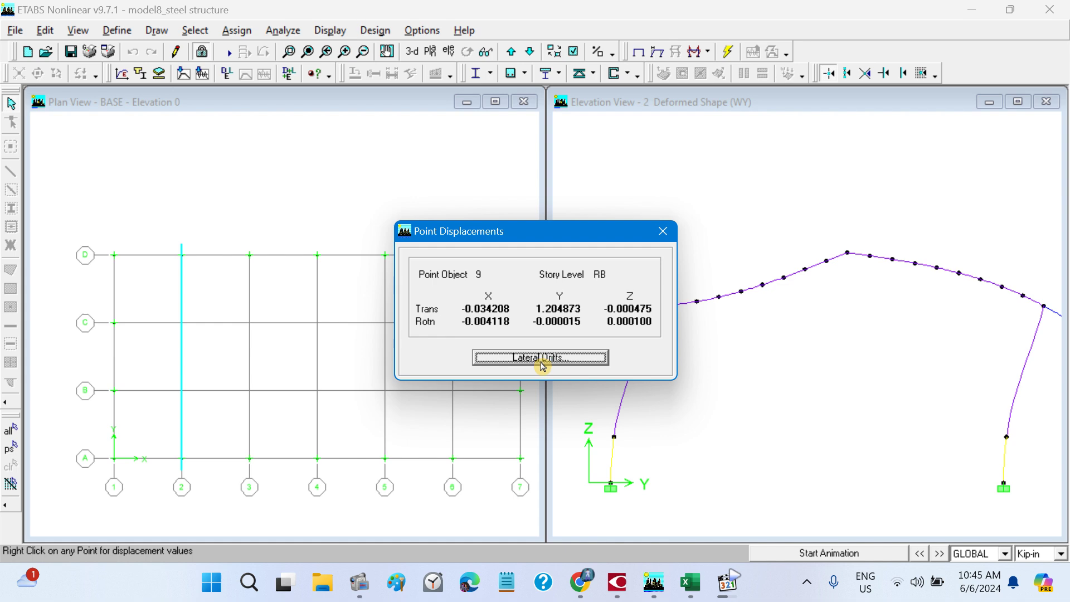
click(663, 231)
- Switch to Excel and enter the heading "Drift checked" in cell N152, above the allowable drift formula
click(690, 583)
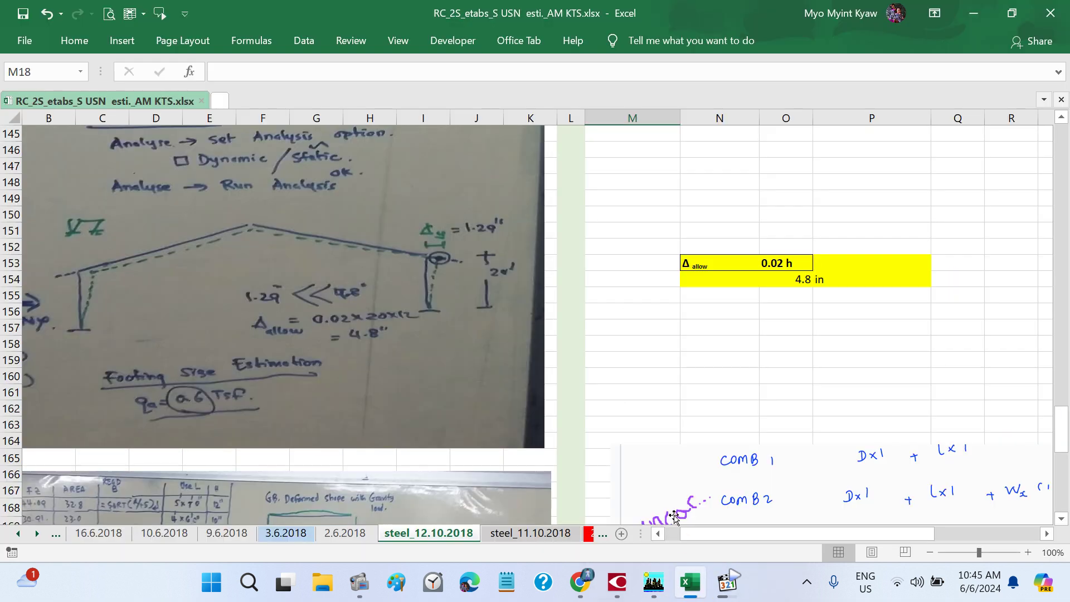
scroll(682, 381, down, 1)
scroll(683, 381, up, 2)
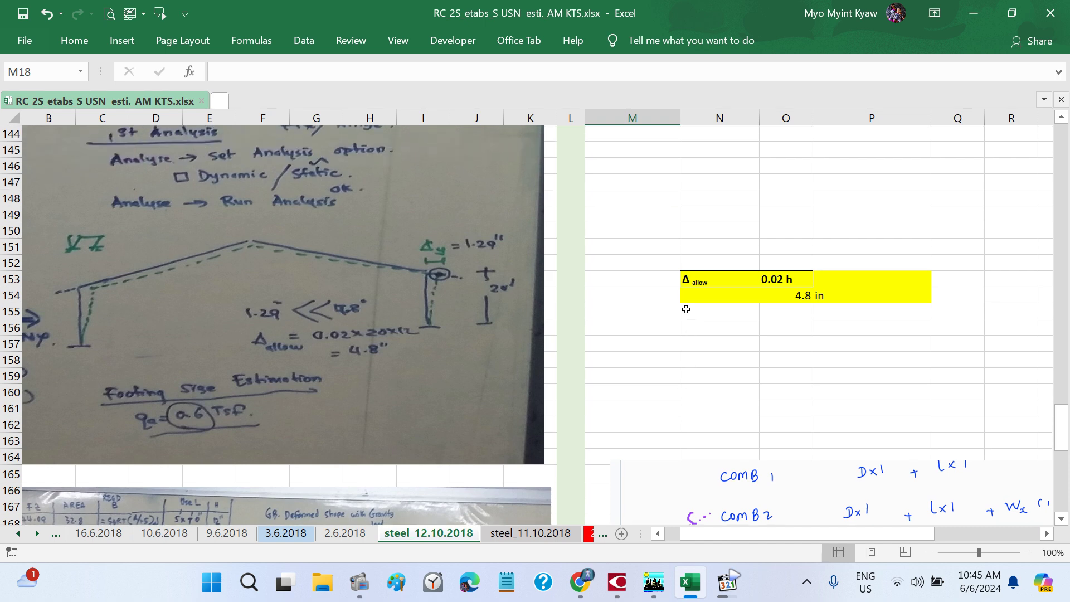
click(683, 260)
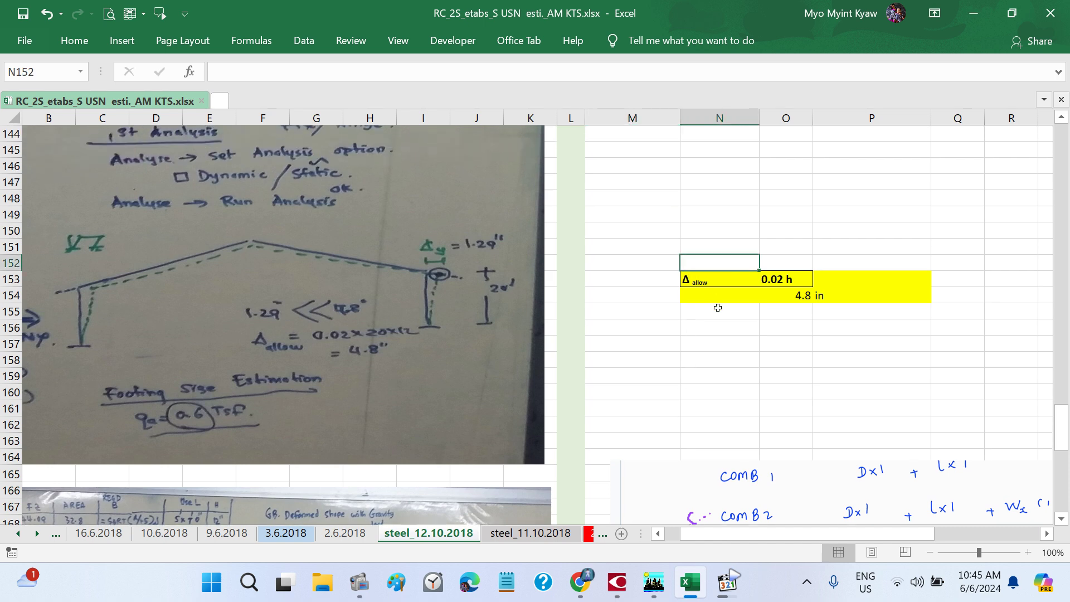
text(d)
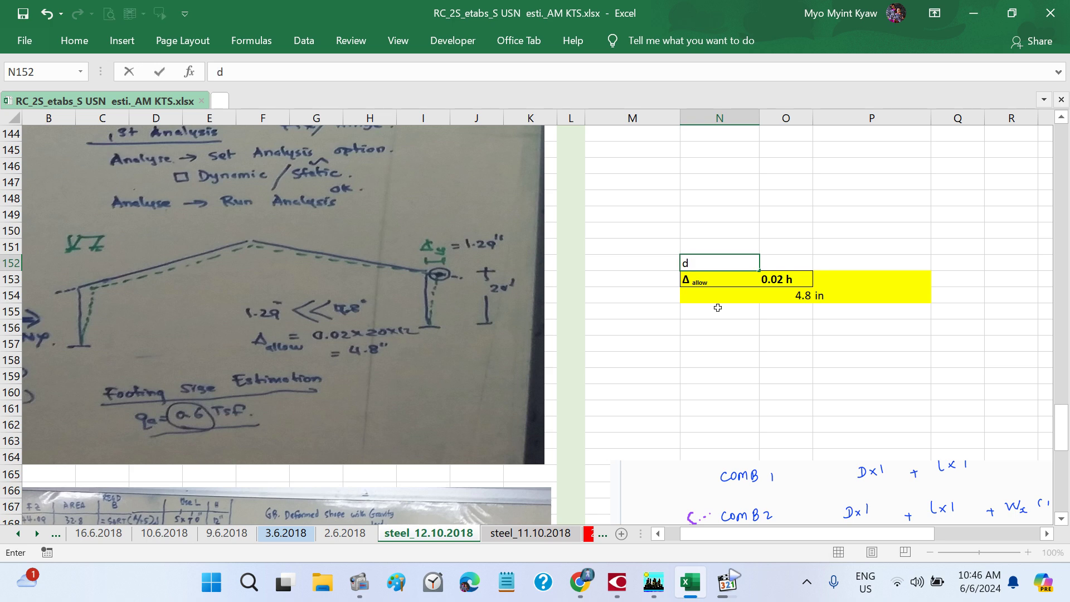
key(BackSpace)
text(Drift checked)
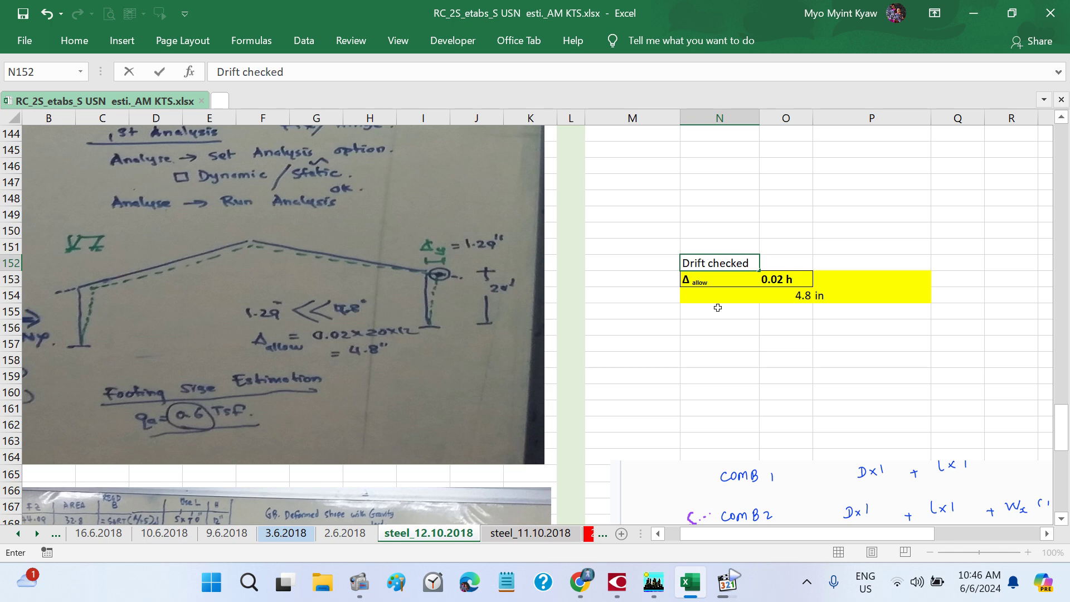
key(Return)
- Make the "Drift checked" heading in N152 bold and italic, and save the workbook
click(714, 255)
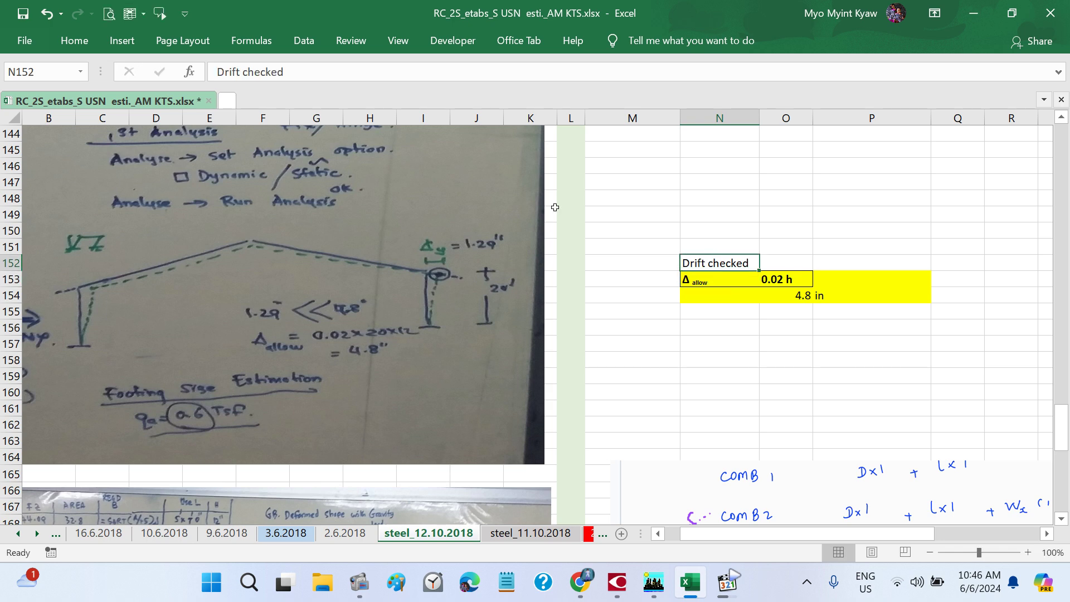
click(67, 40)
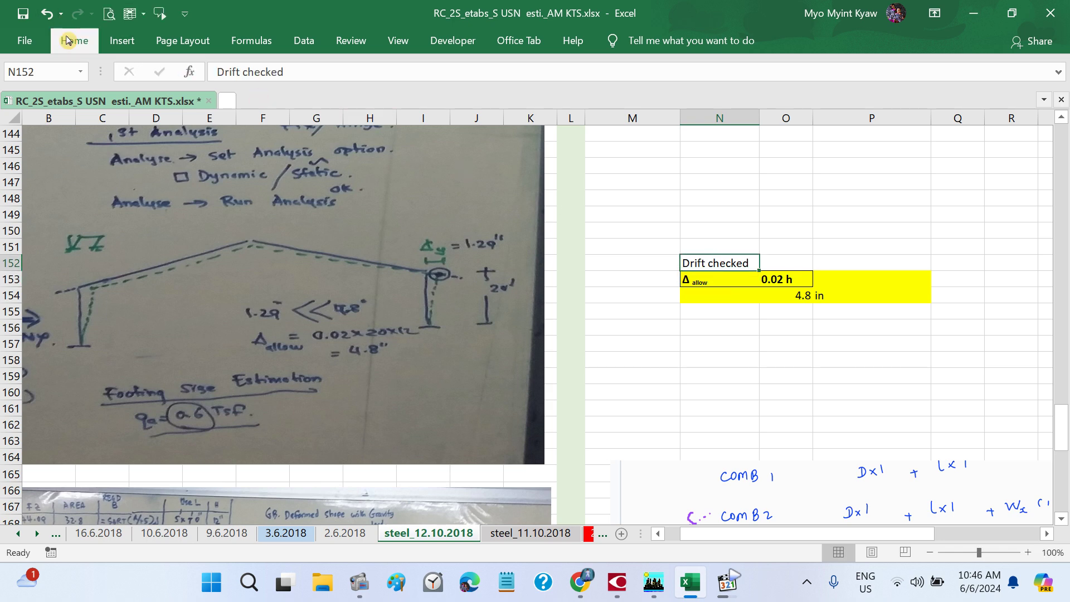
click(95, 98)
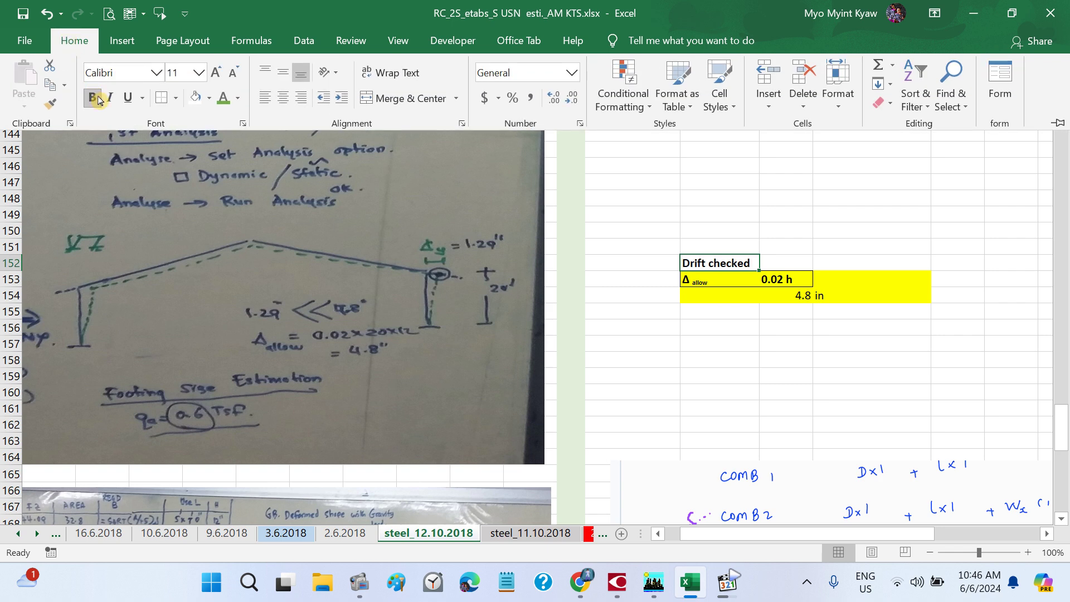
click(110, 98)
click(617, 336)
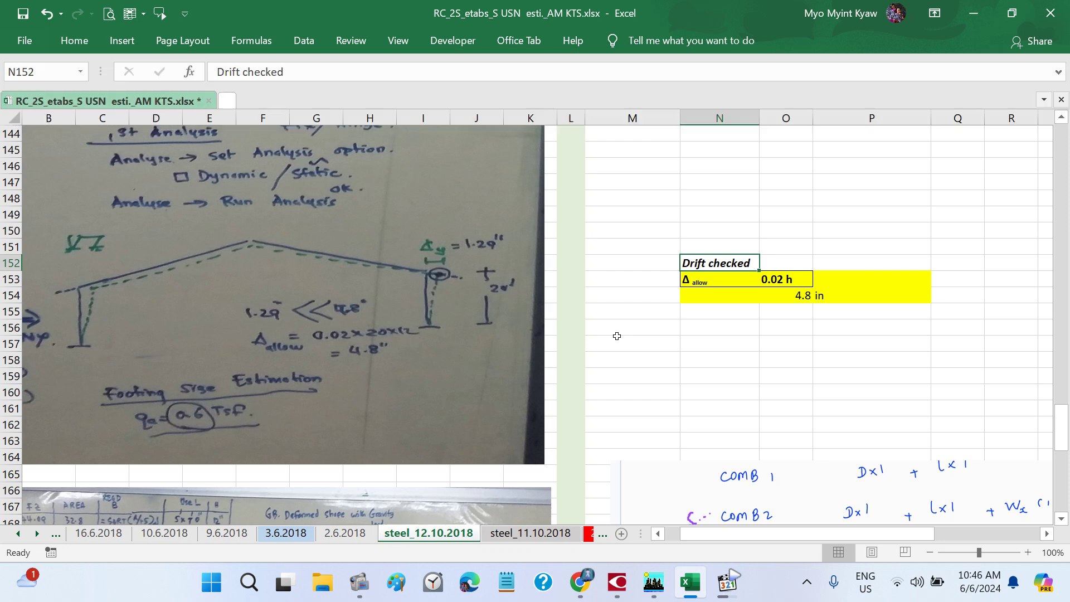
click(617, 337)
click(669, 356)
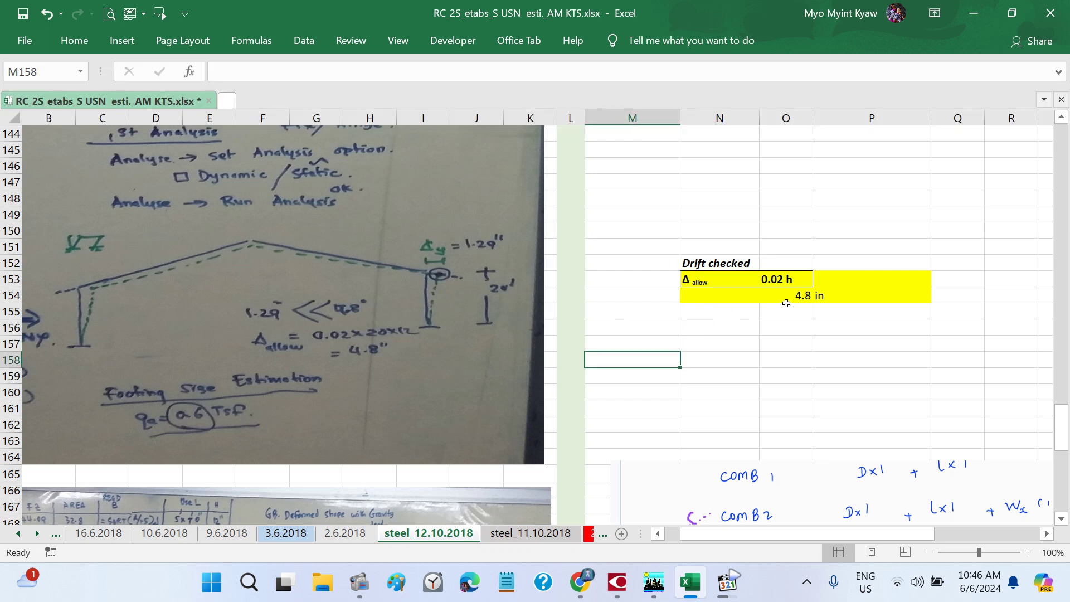
click(21, 18)
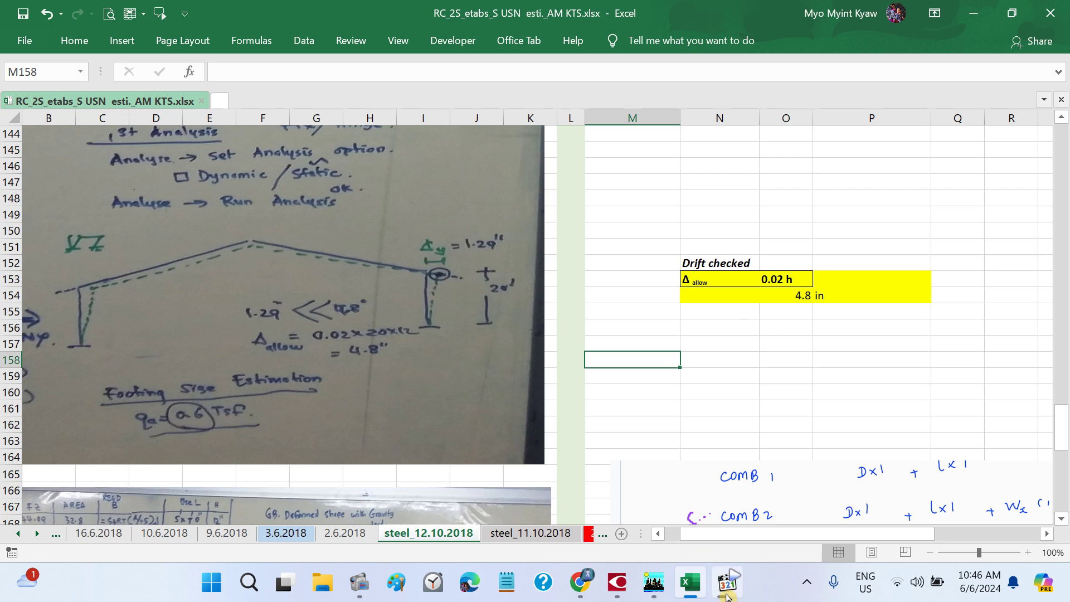
- Switch back to ETABS and view the story lateral drifts table for the right column's top joint
click(690, 590)
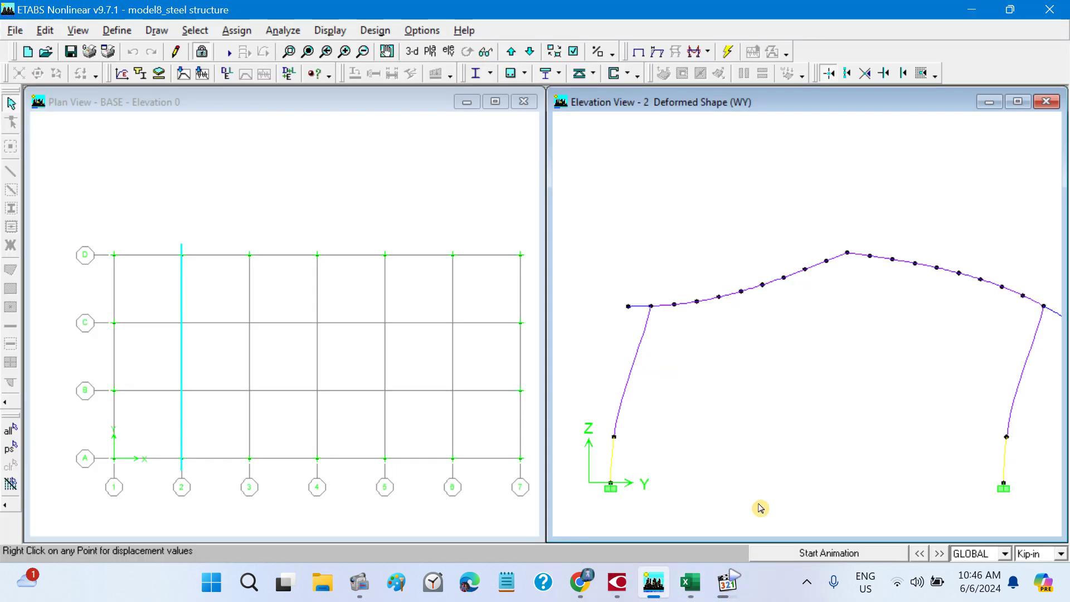
right_click(1045, 311)
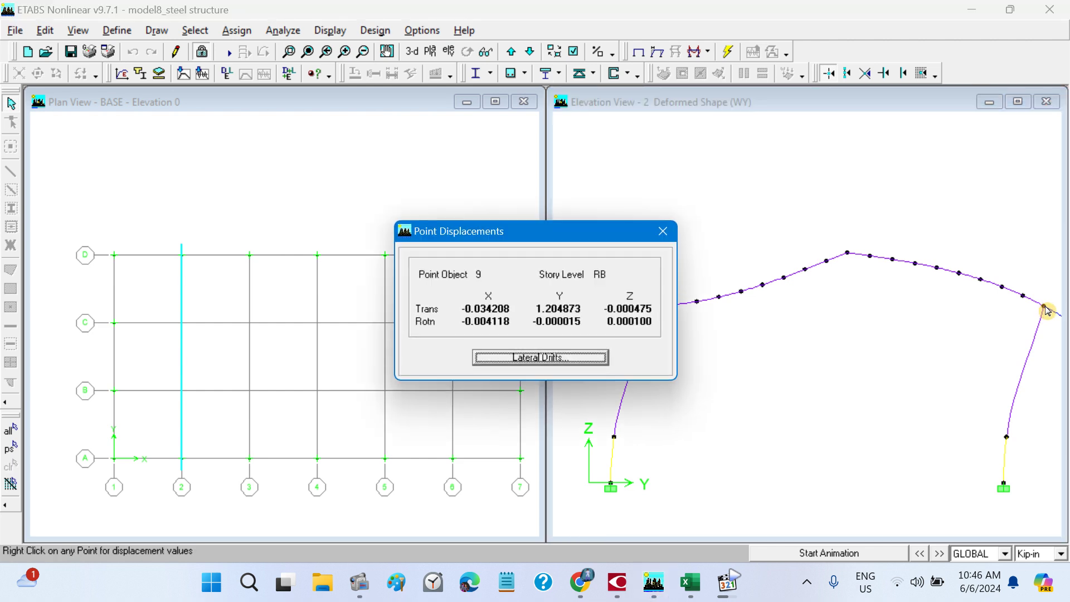
click(555, 367)
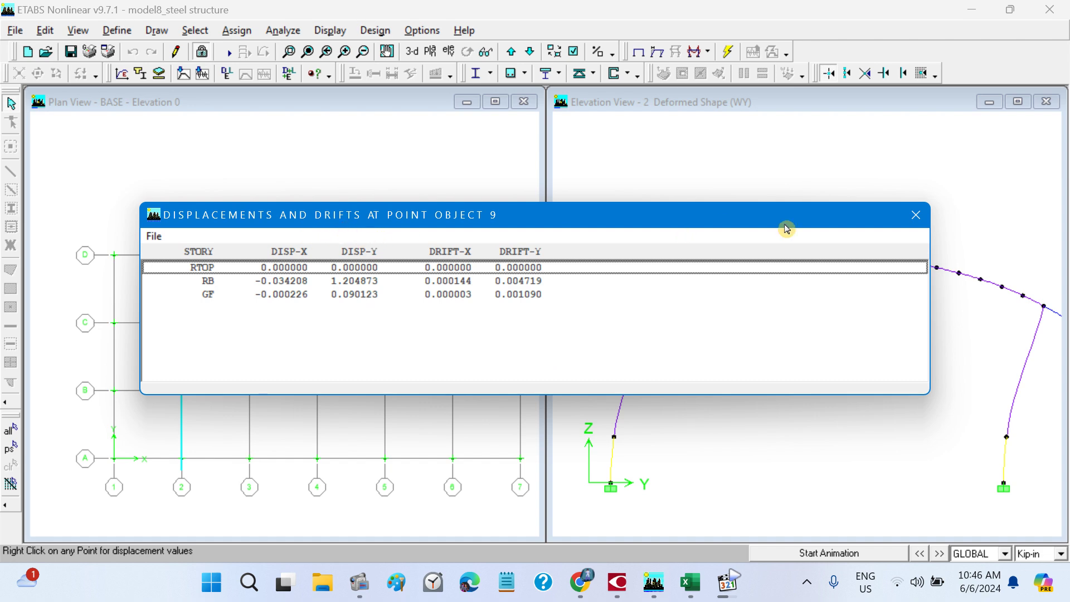
click(915, 219)
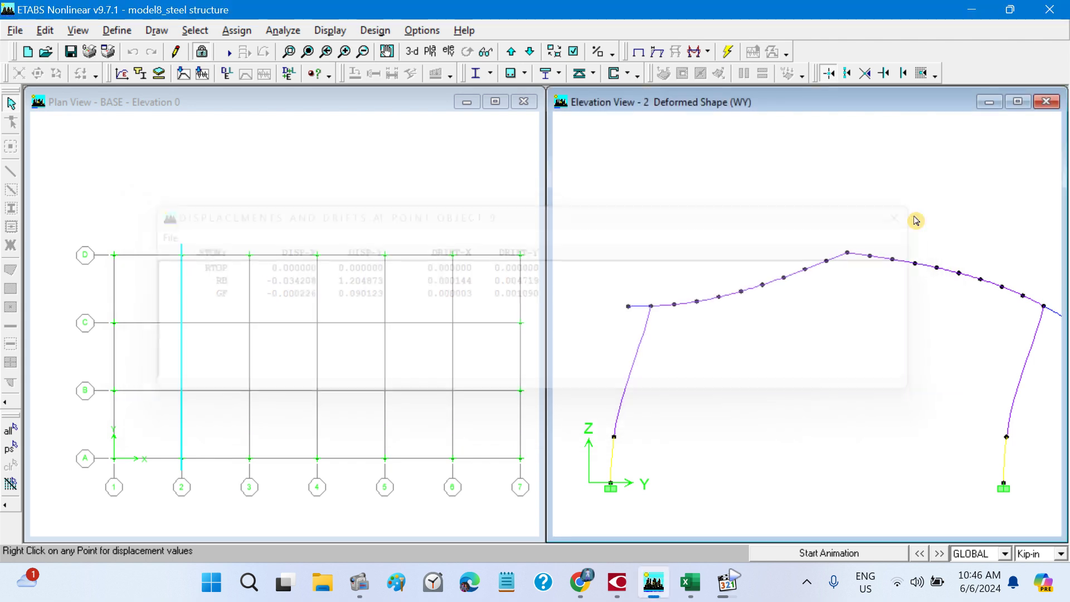
- Switch to Excel, change the heading in N152 to "Drifts checked", and save the workbook
click(689, 596)
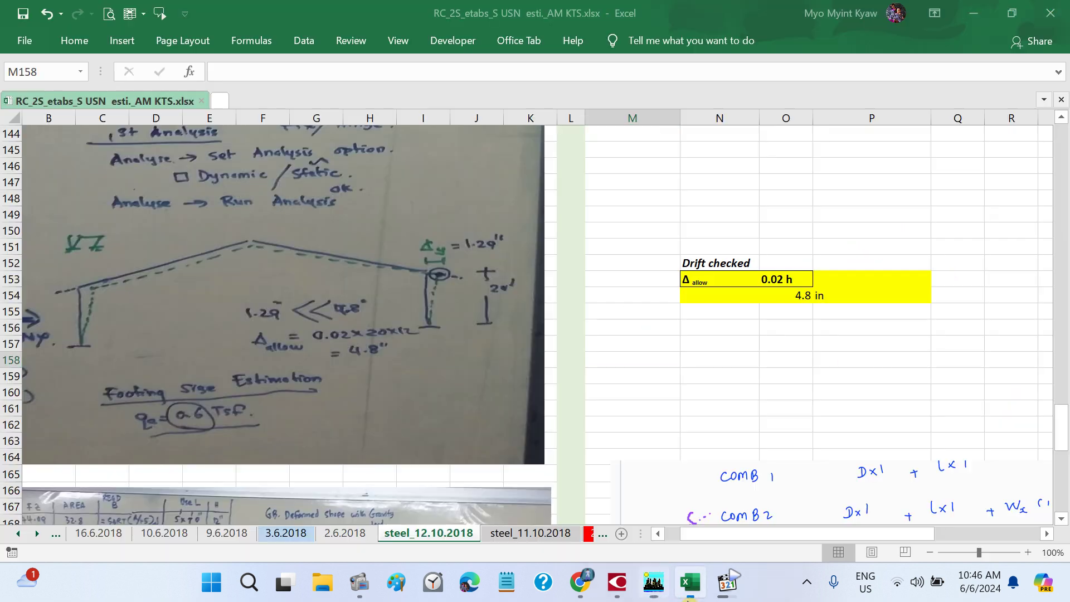
click(701, 264)
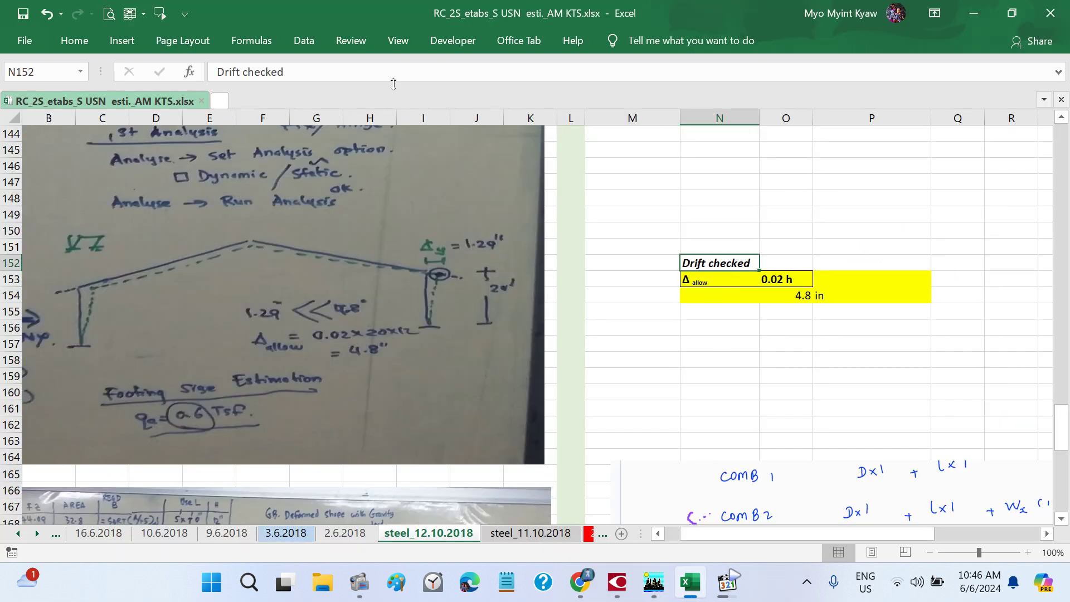
click(240, 78)
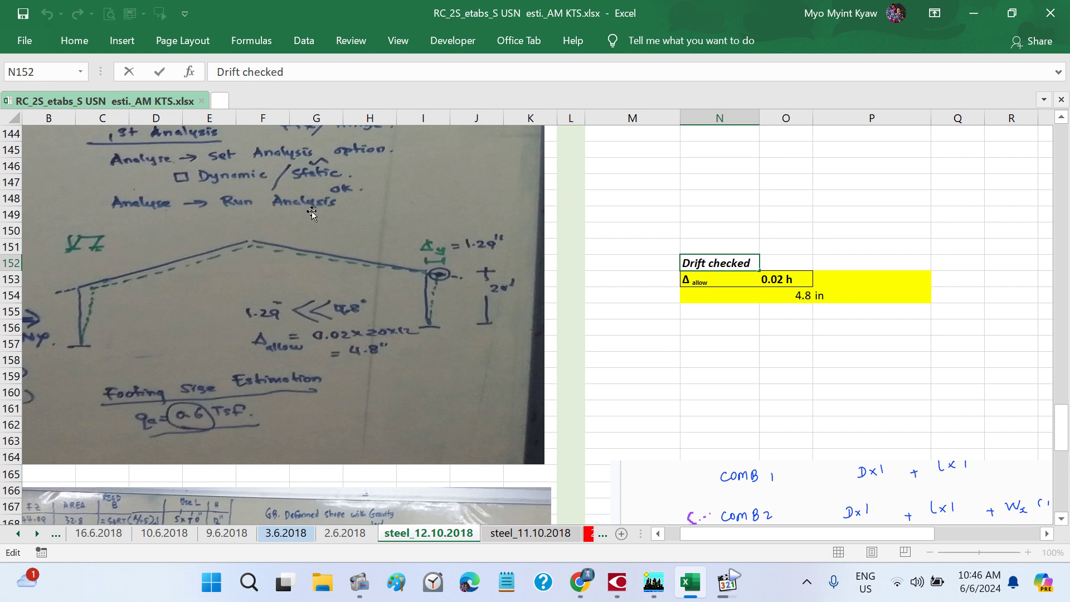
text(s)
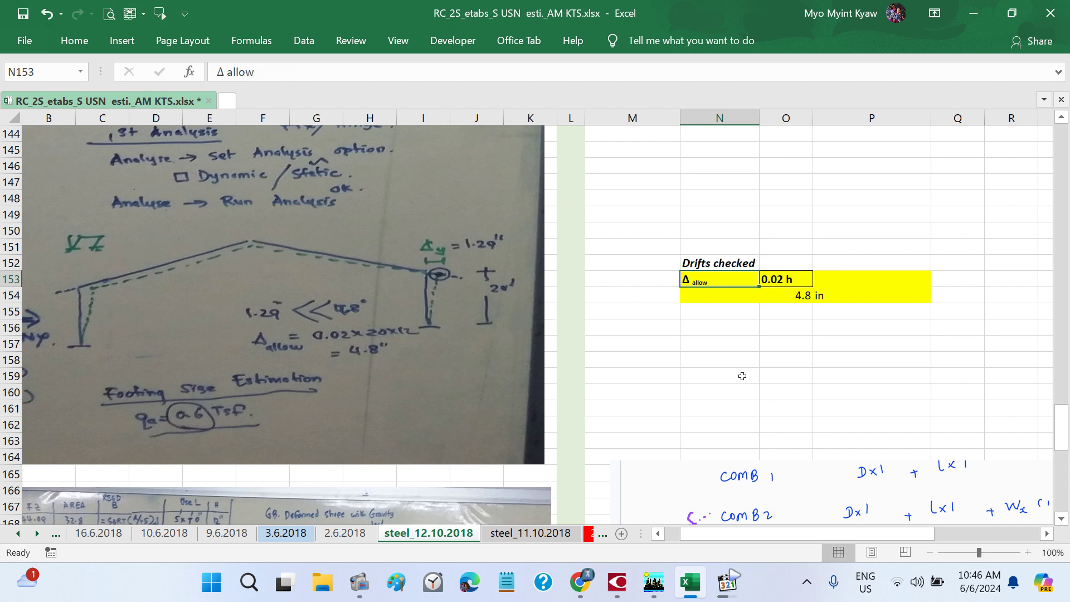
click(806, 403)
click(21, 15)
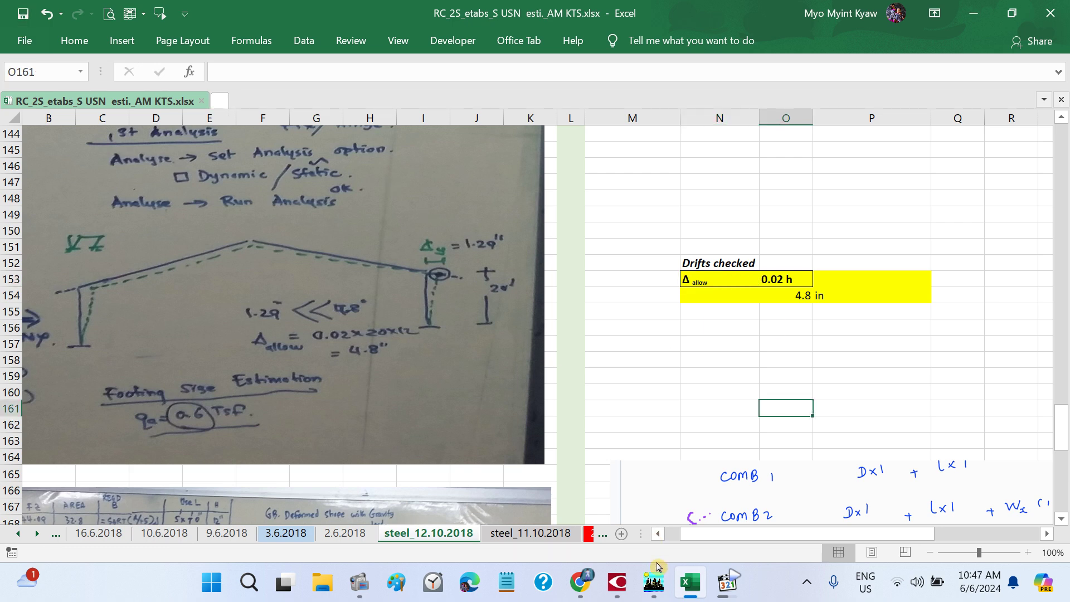
- Review the handwritten and typed load combination notes below the drift check on the steel_12.10.2018 sheet
mouse_move(653, 582)
click(580, 300)
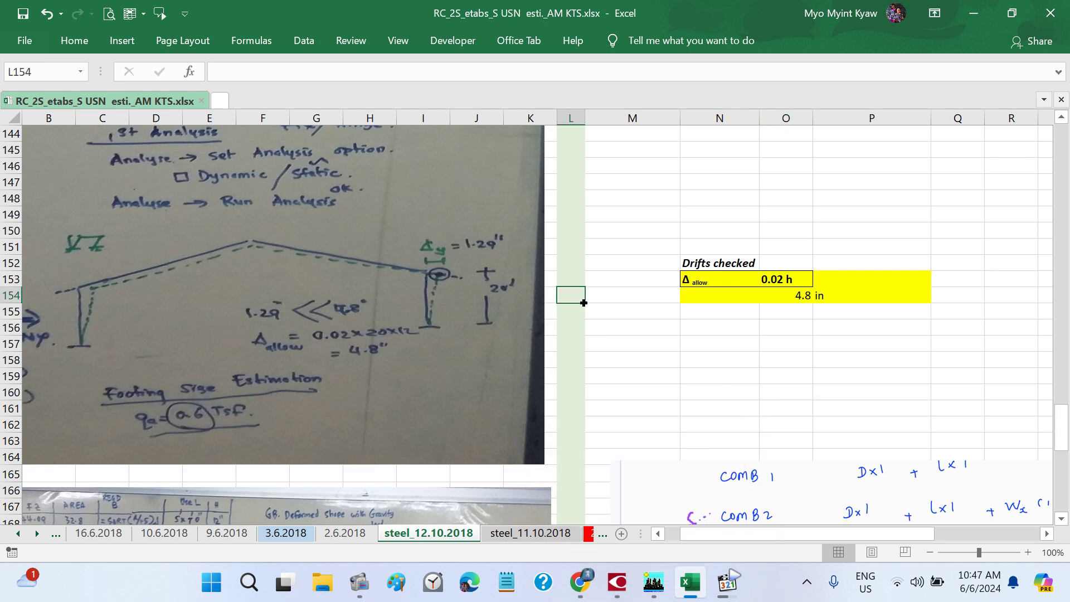
scroll(584, 303, down, 7)
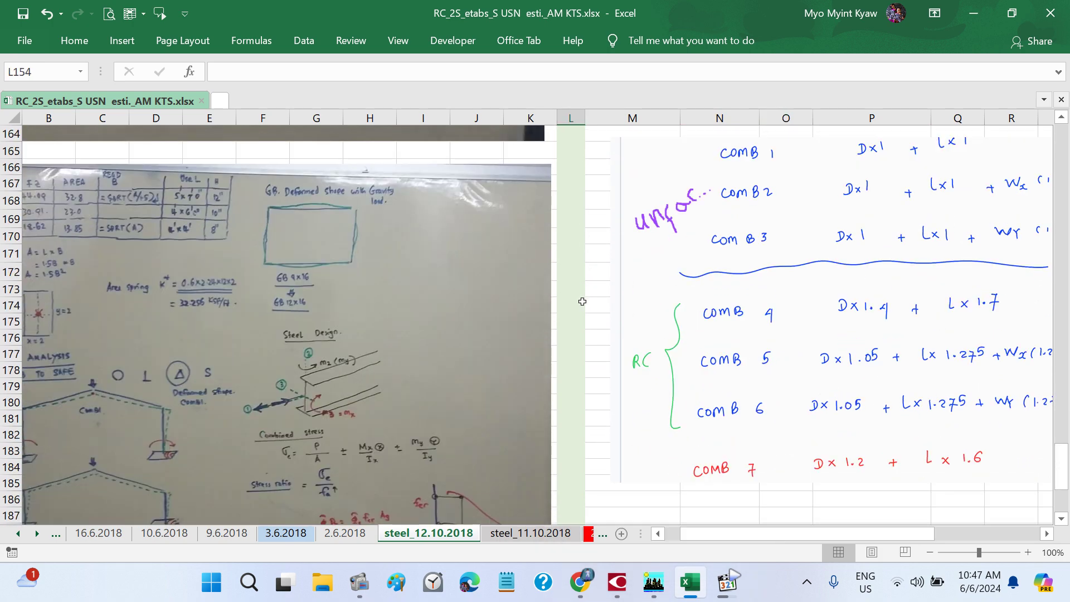
scroll(582, 302, down, 5)
scroll(582, 302, right, 2)
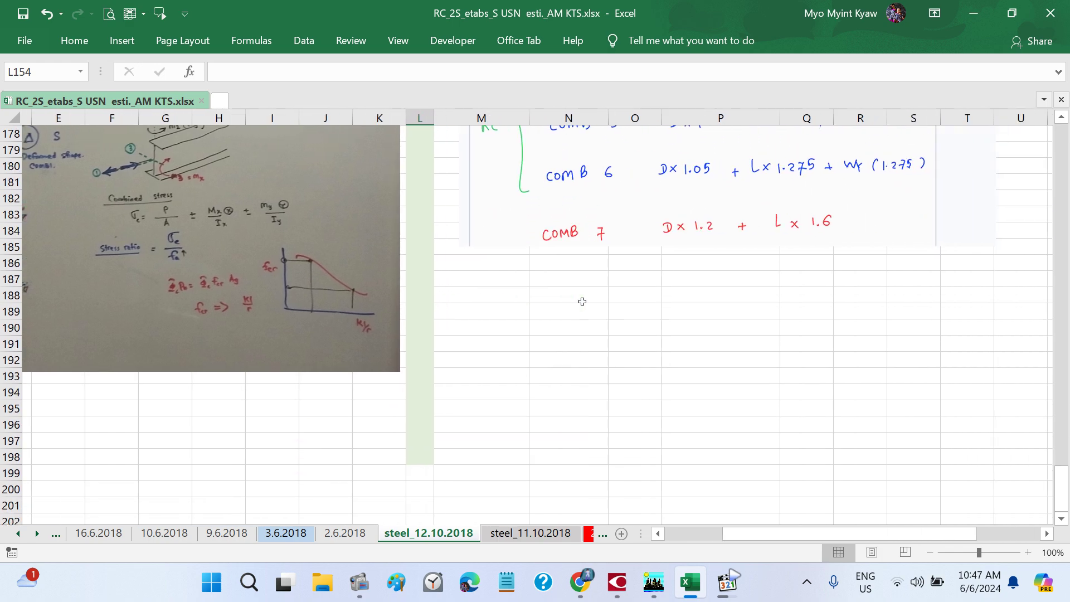
scroll(583, 301, right, 6)
scroll(583, 301, up, 4)
scroll(582, 301, left, 2)
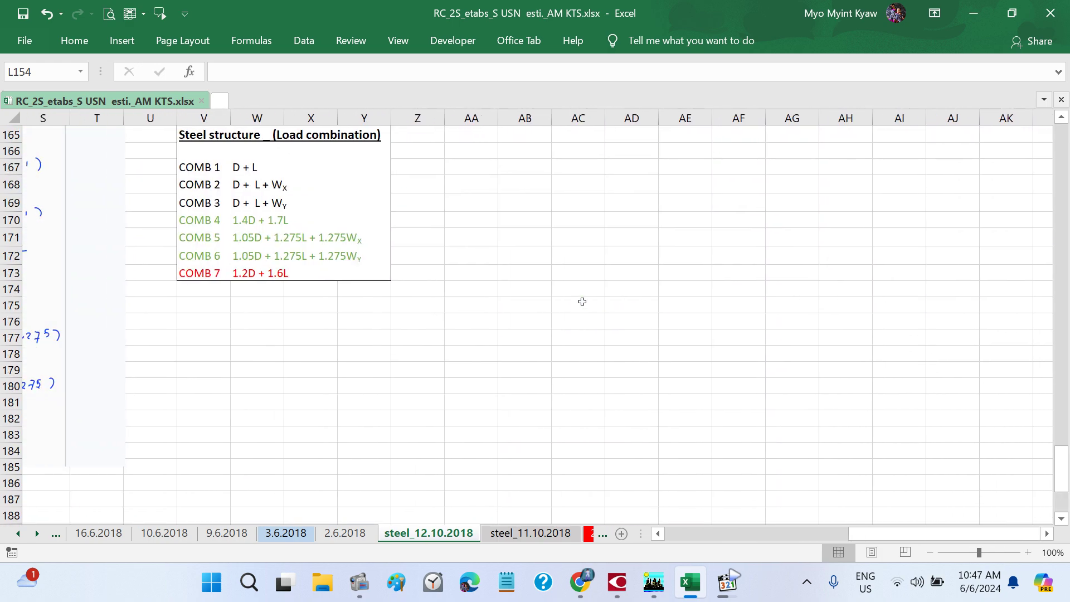
scroll(582, 302, left, 6)
scroll(582, 301, down, 1)
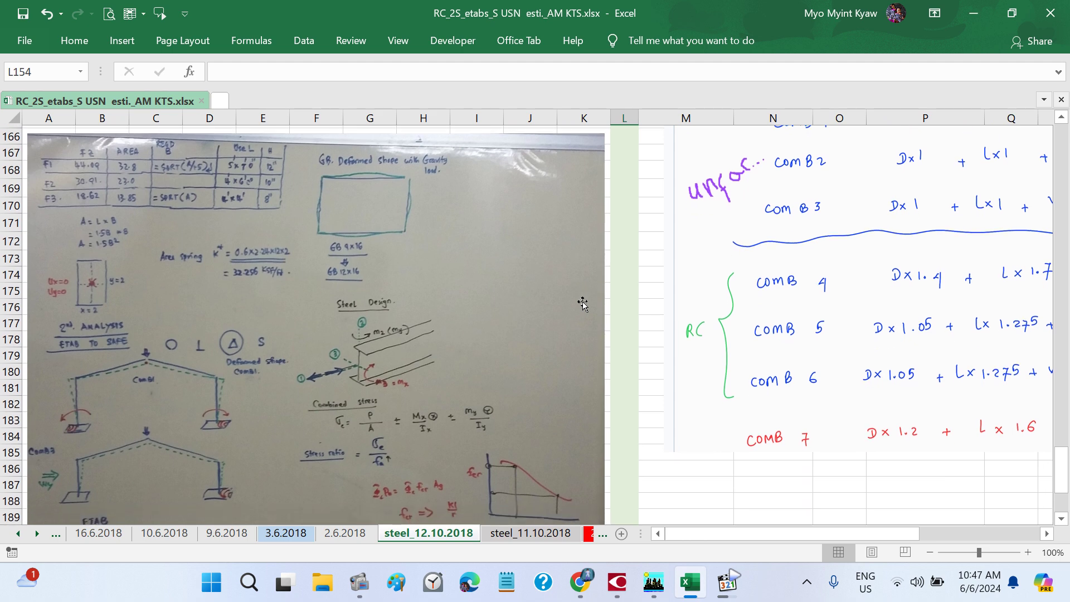
- Enter the heading "Footing size estimation" in cell N188, below the handwritten COMB 7 note
scroll(582, 301, down, 5)
scroll(582, 302, right, 2)
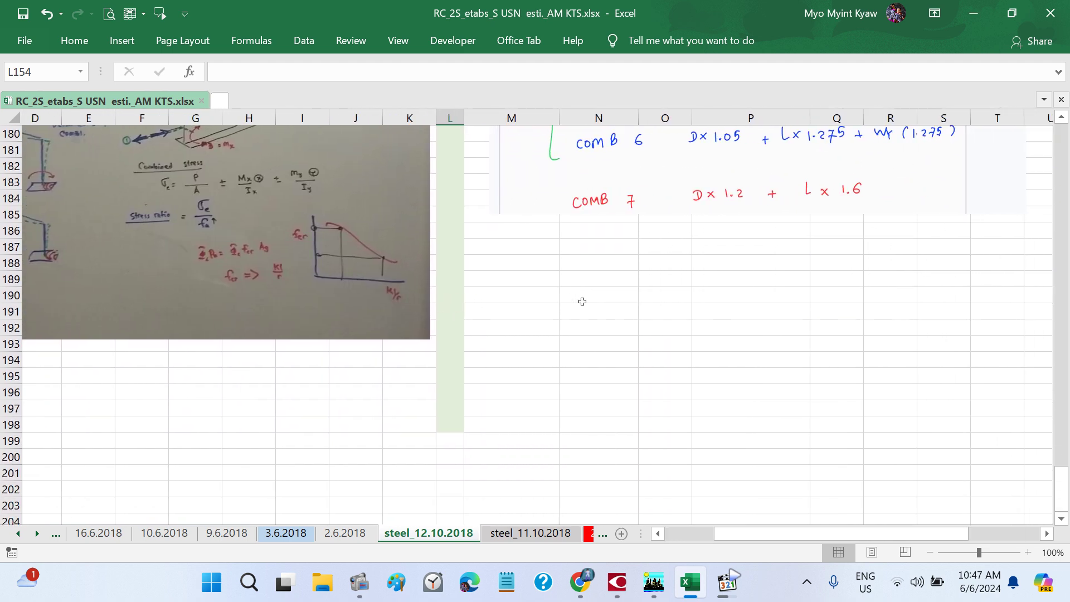
scroll(582, 301, right, 1)
click(580, 267)
key(F2)
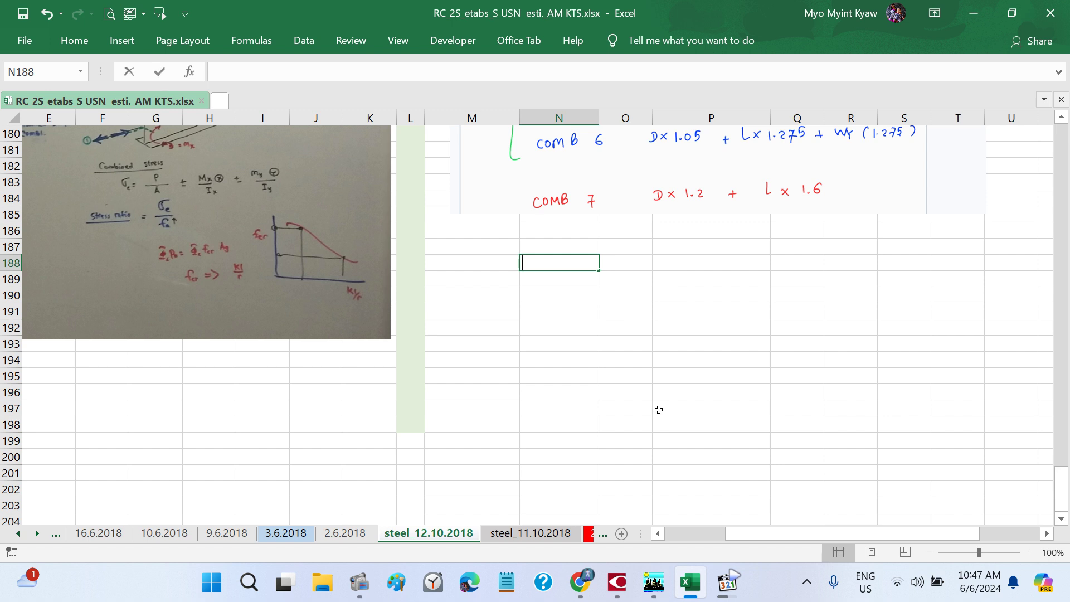
text(Footi)
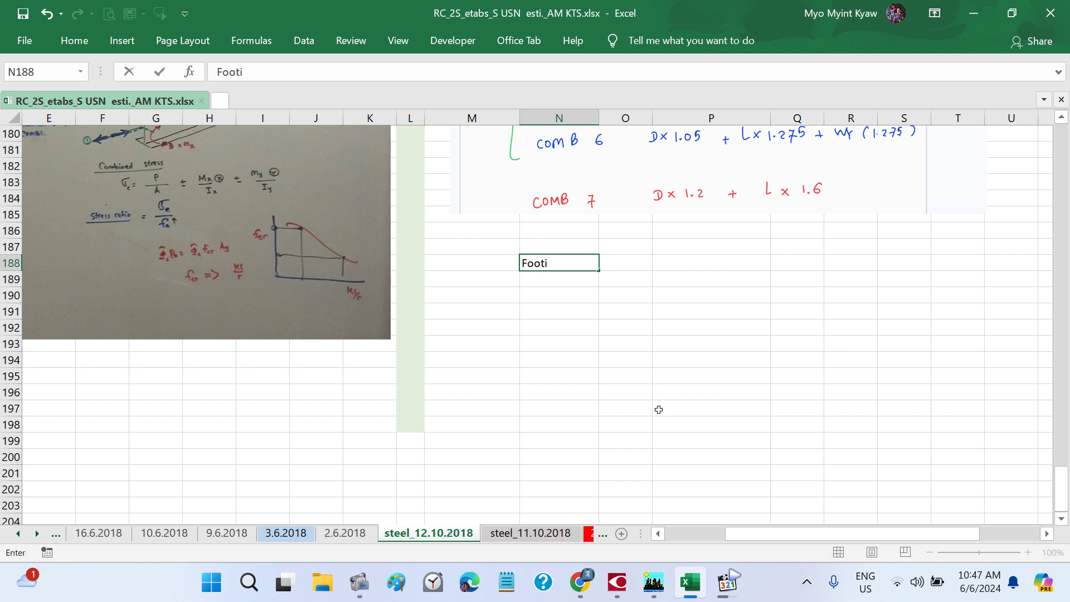
text(ng size estimat)
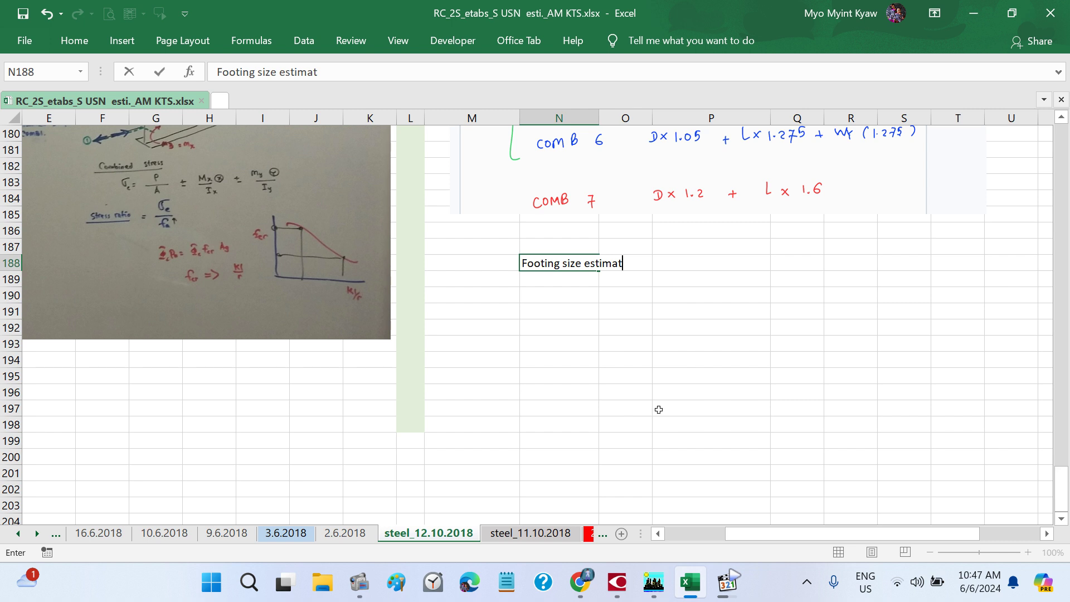
text(ion)
key(Return)
- Increase the font size of the "Footing size estimation" heading in N188 by one step
click(544, 263)
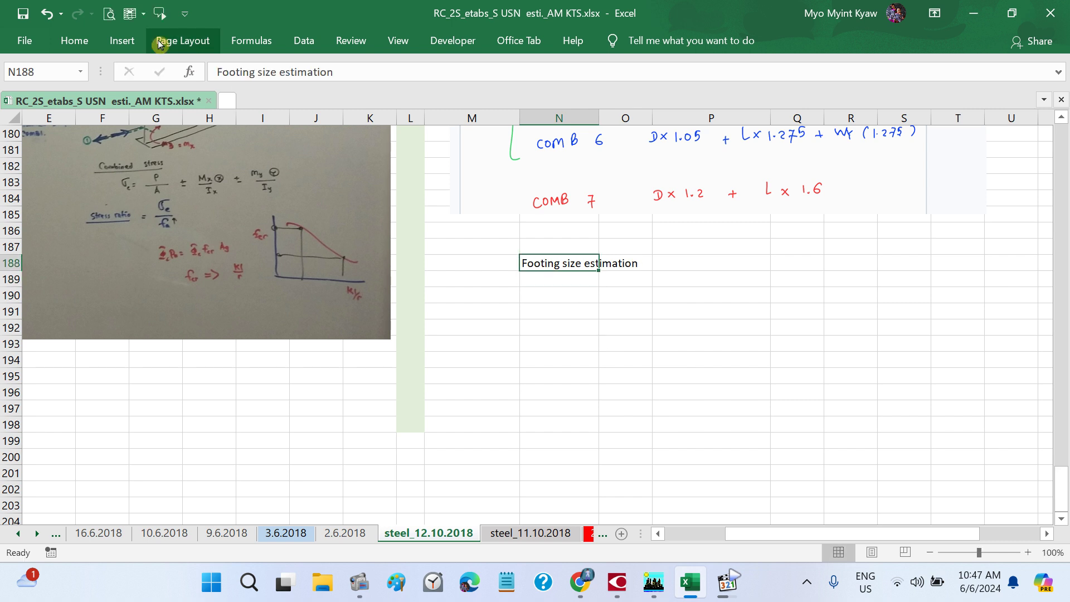
click(74, 40)
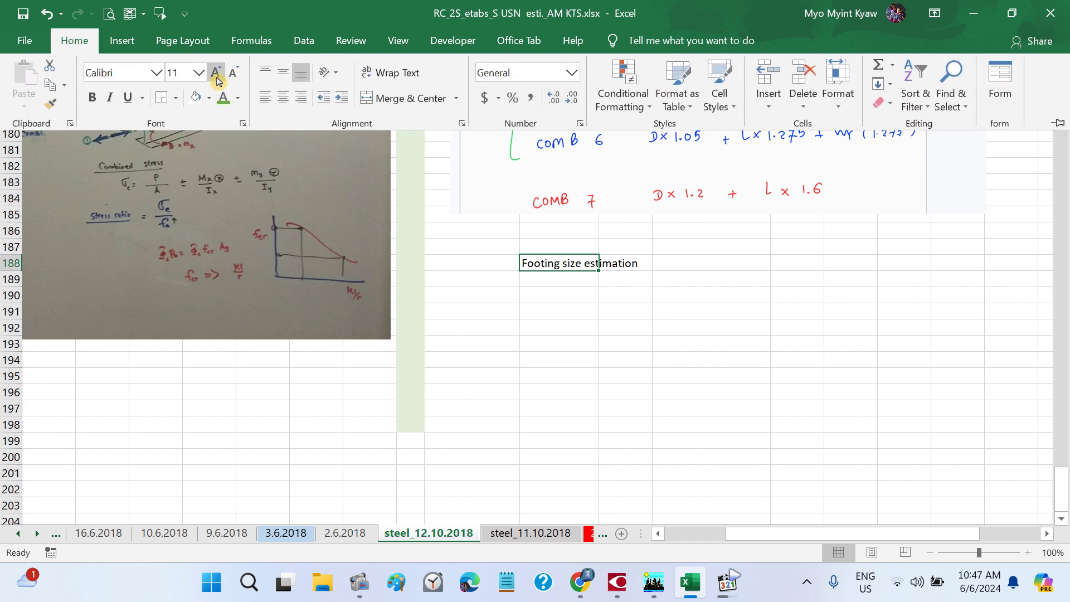
click(216, 72)
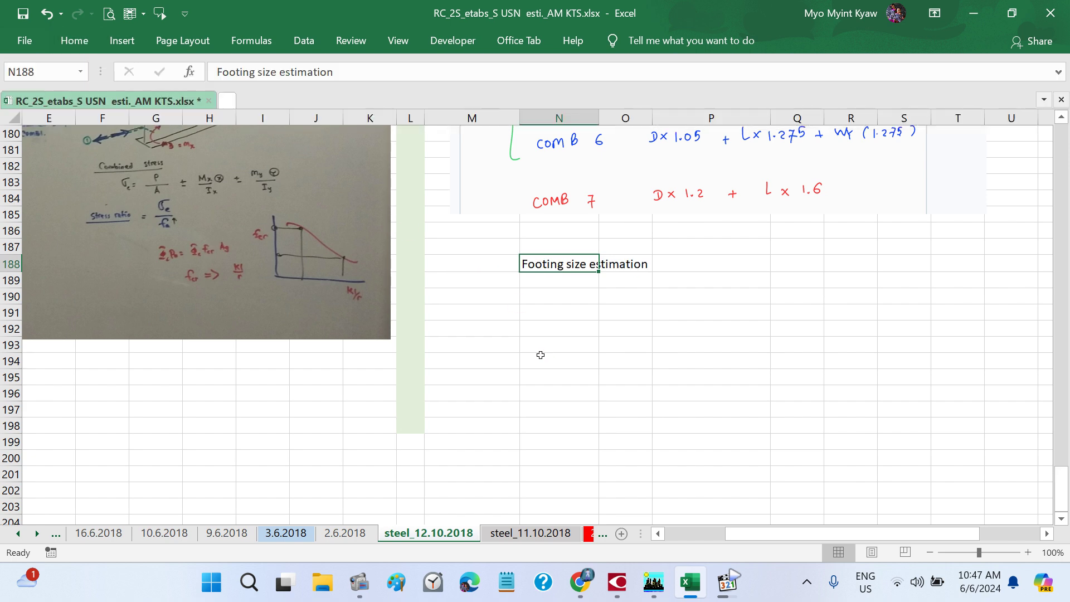
click(543, 359)
- Switch to ETABS and choose the Support Reactions table under the analysis results for display
click(653, 590)
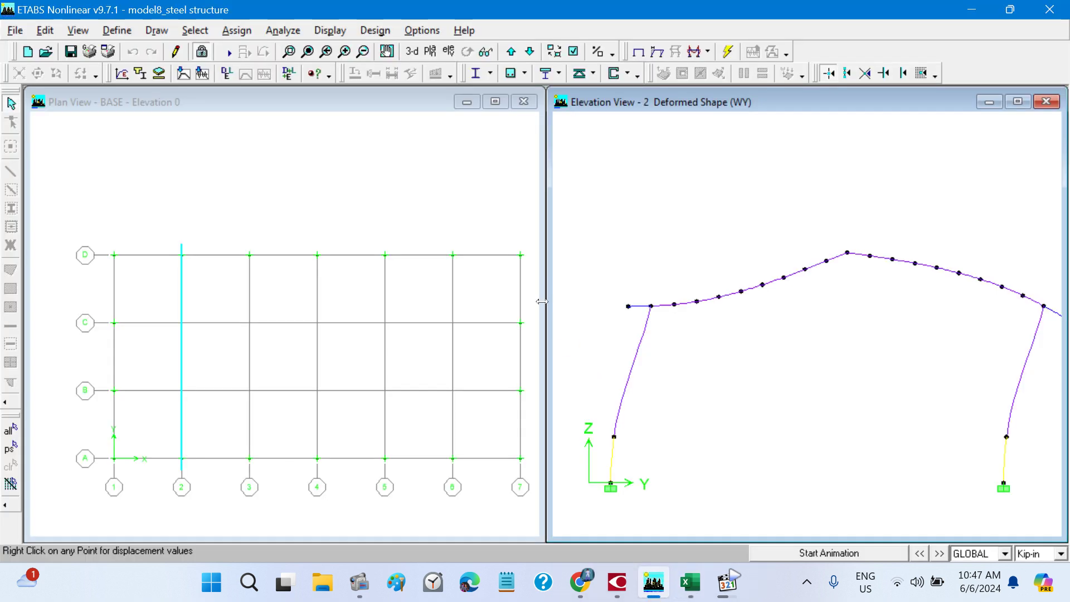
click(327, 37)
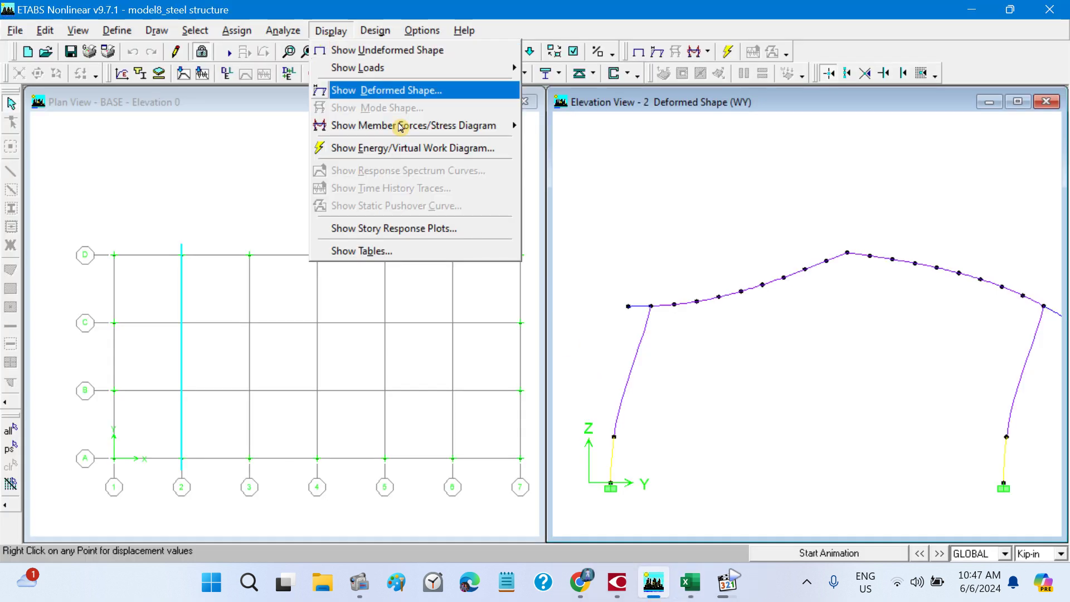
click(372, 250)
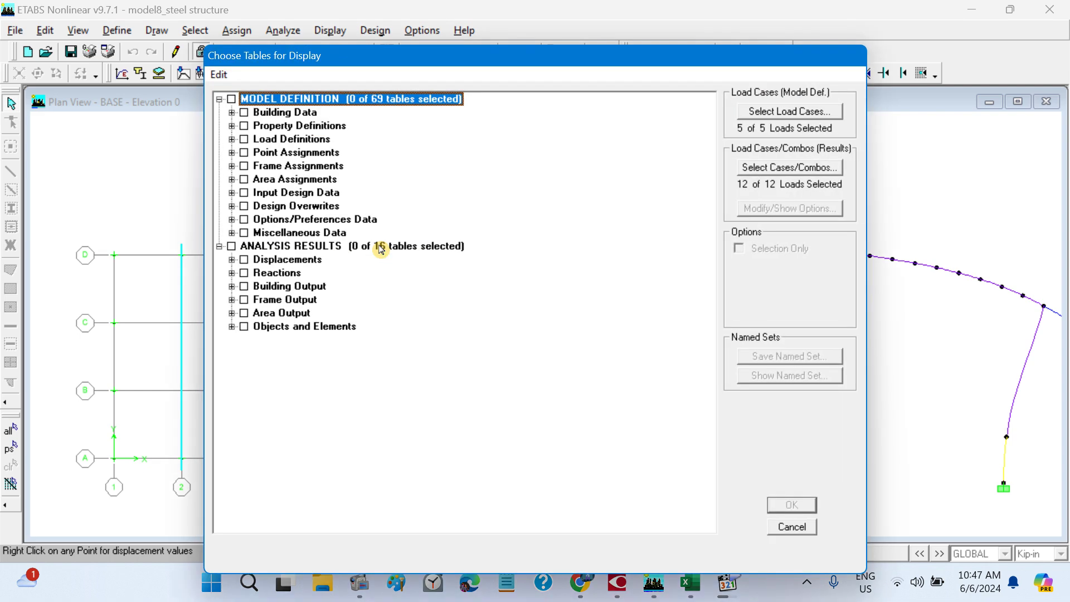
click(231, 272)
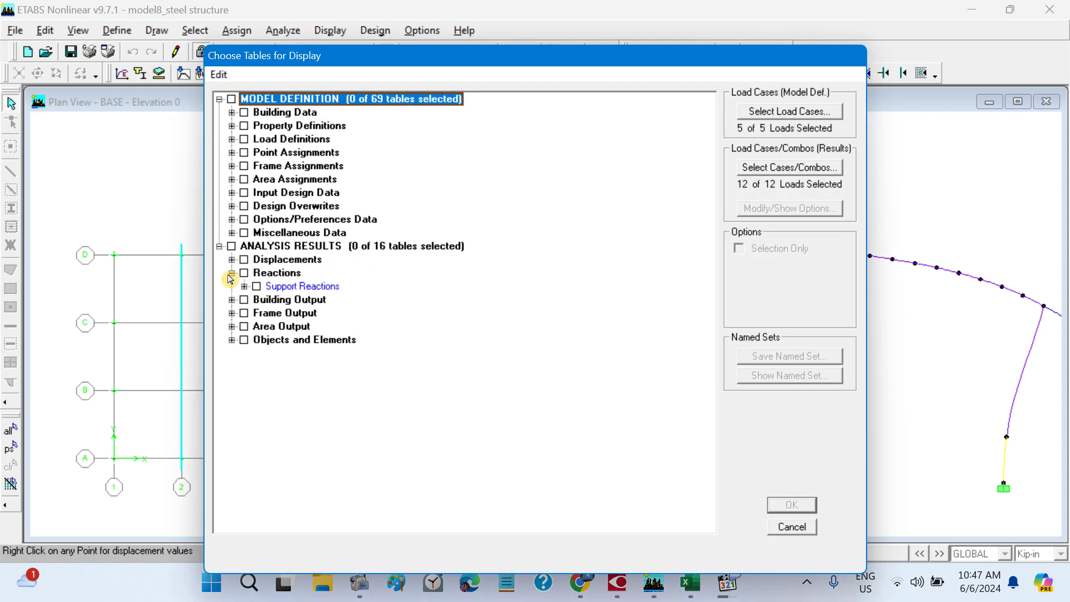
click(255, 287)
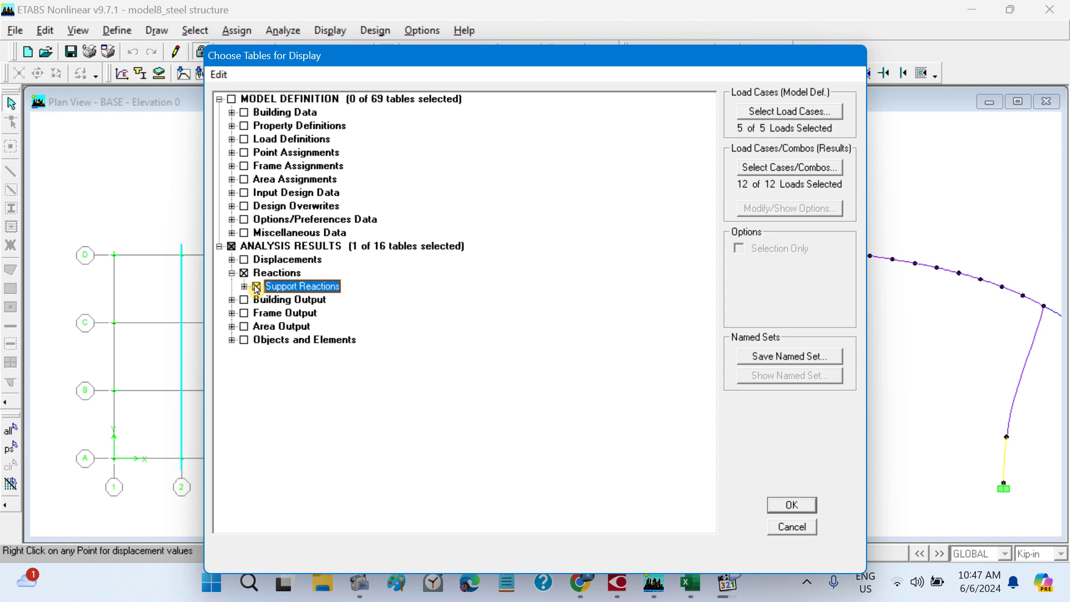
click(244, 286)
click(271, 300)
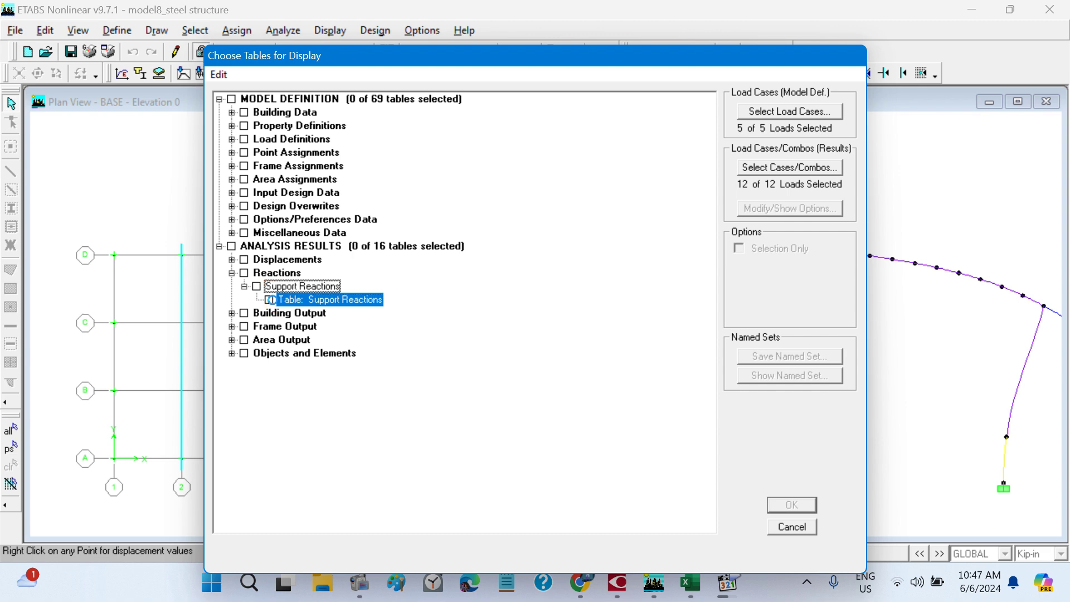
click(271, 300)
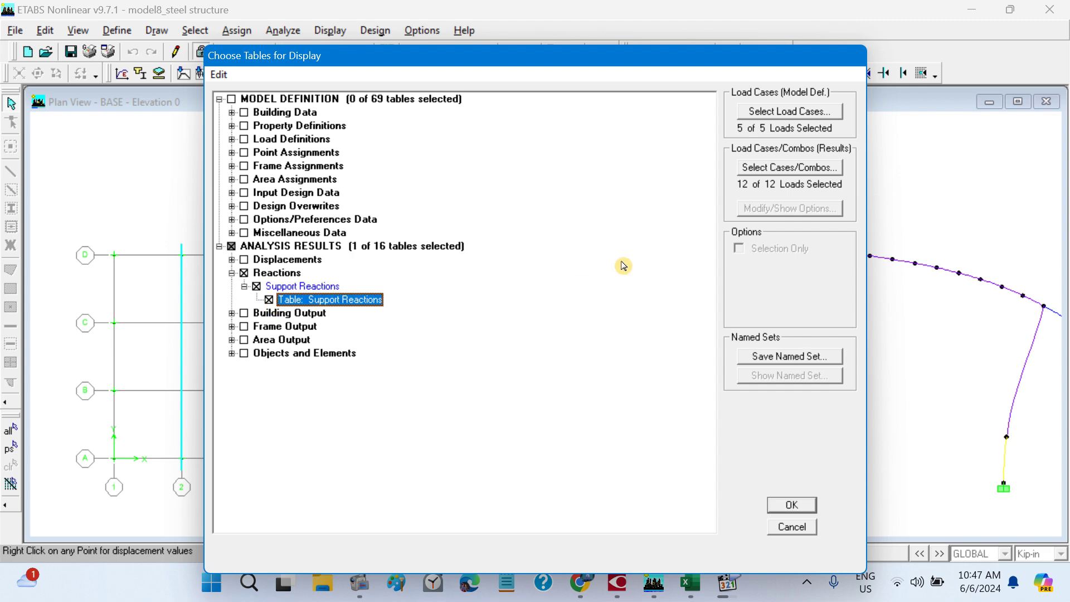
- Check the model definition load cases and limit the table's results output to COMB1 Combo
click(769, 112)
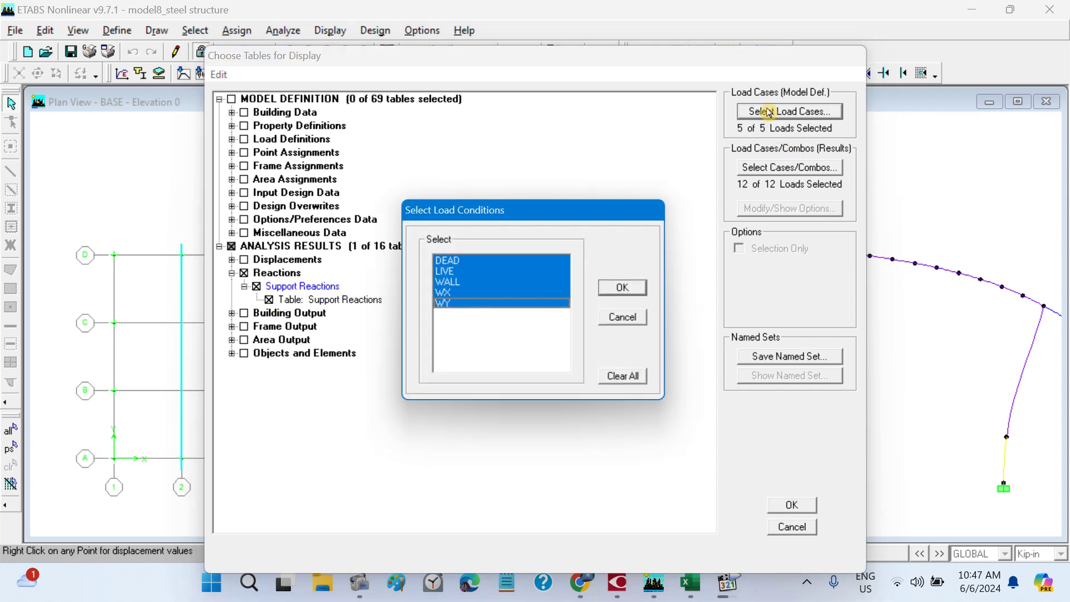
click(623, 290)
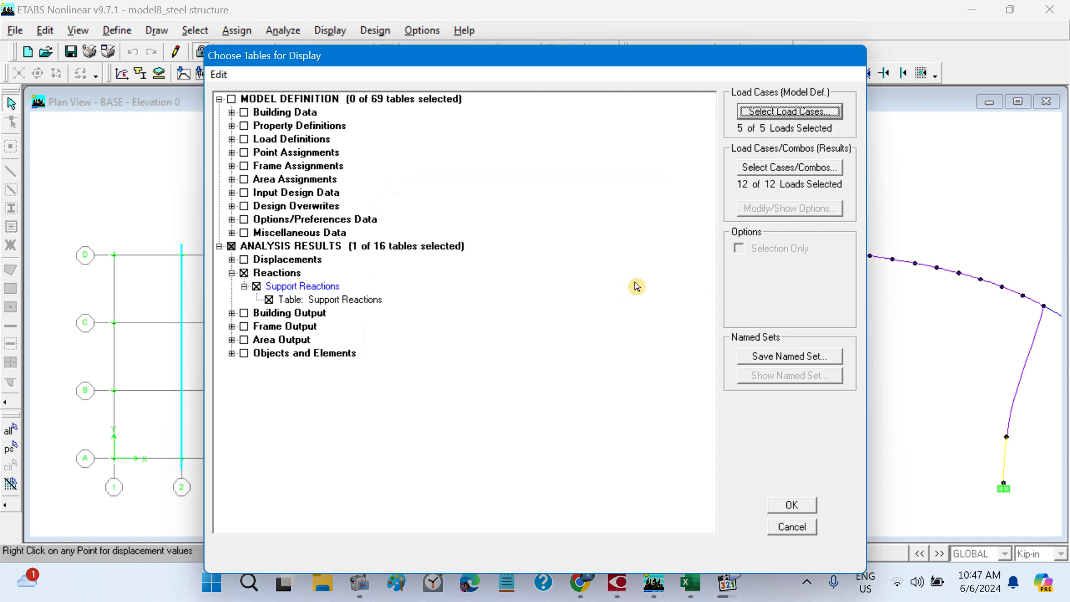
click(771, 169)
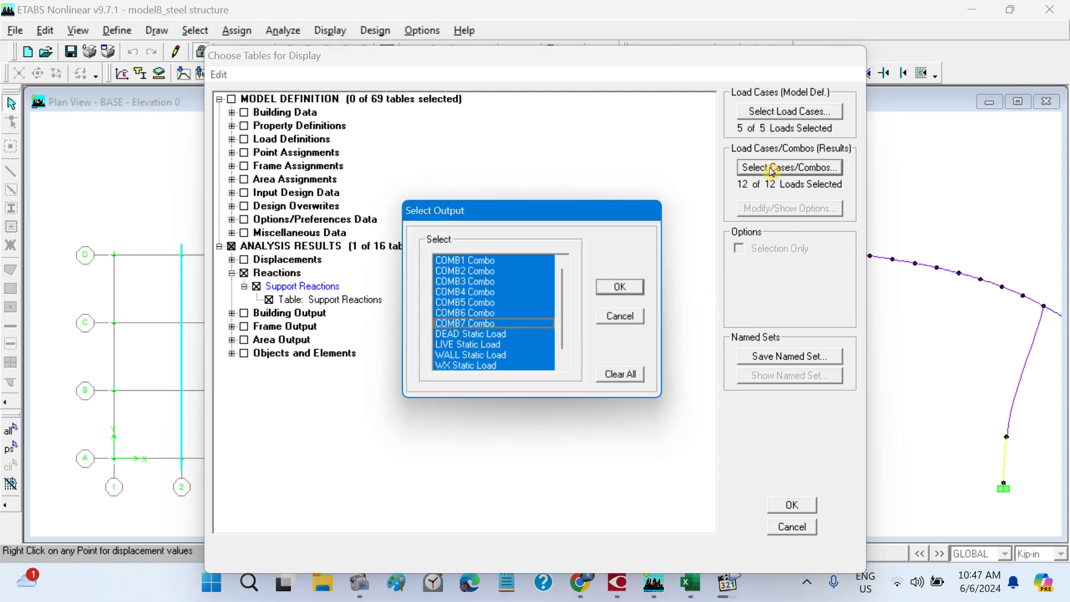
click(488, 262)
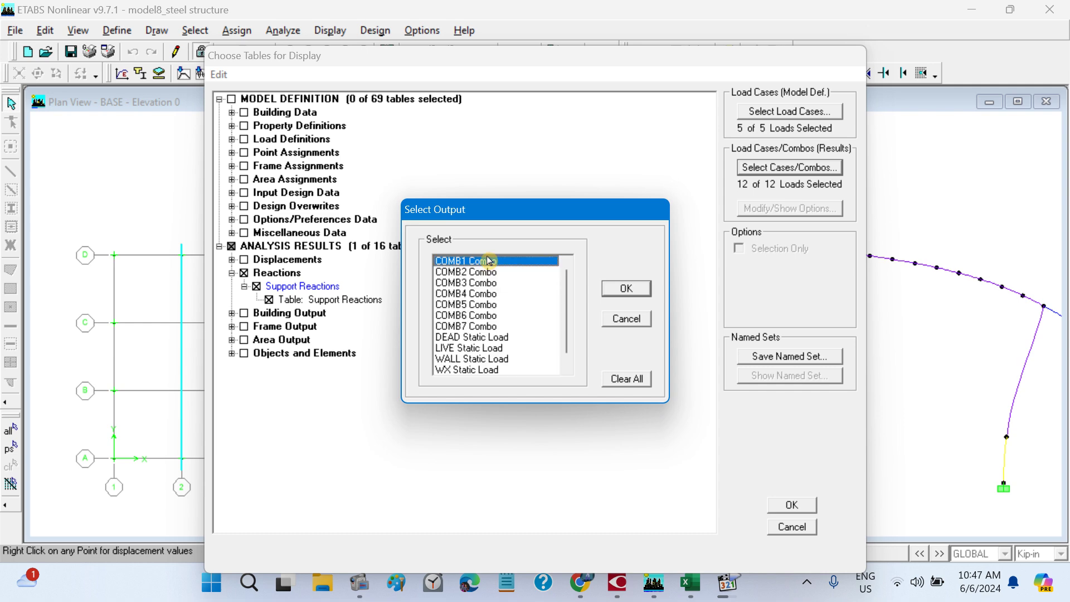
click(619, 290)
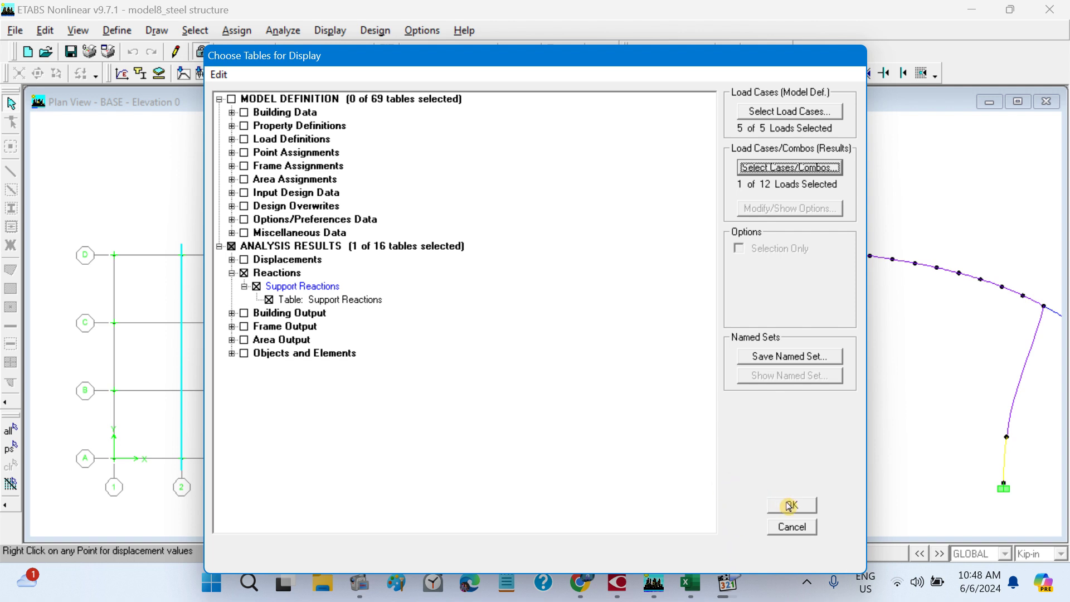
- Keep all load cases selected and set the results output to COMB1, COMB2 and COMB3 combos
click(779, 114)
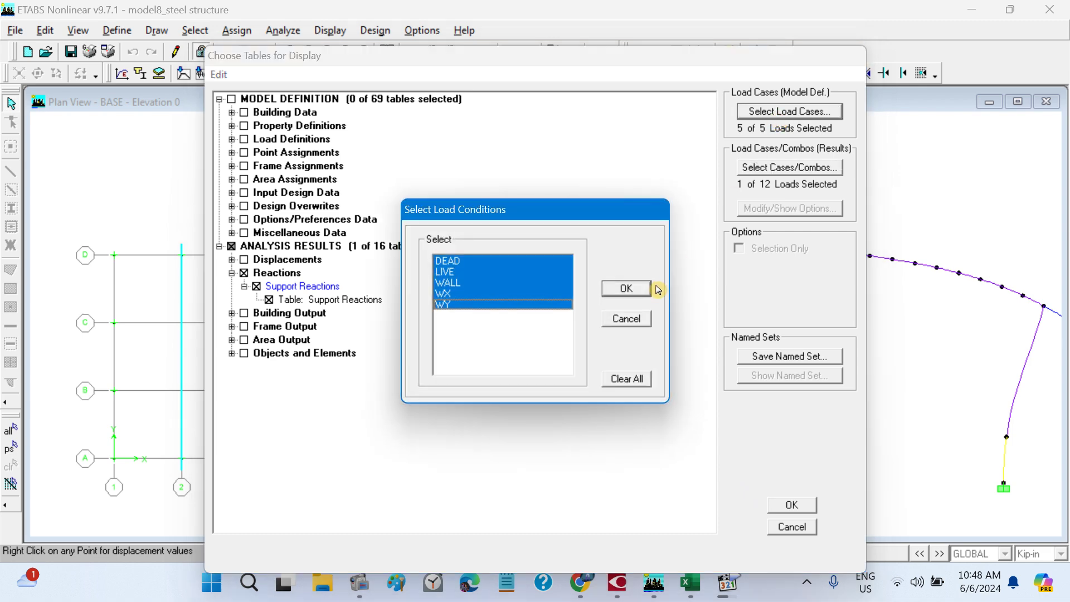
click(625, 288)
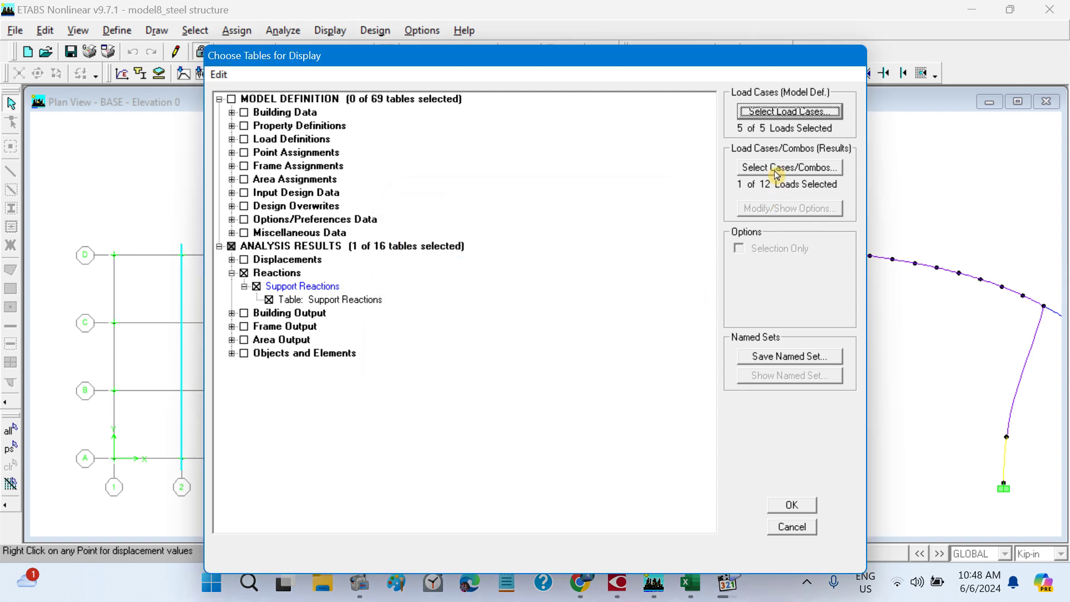
click(778, 170)
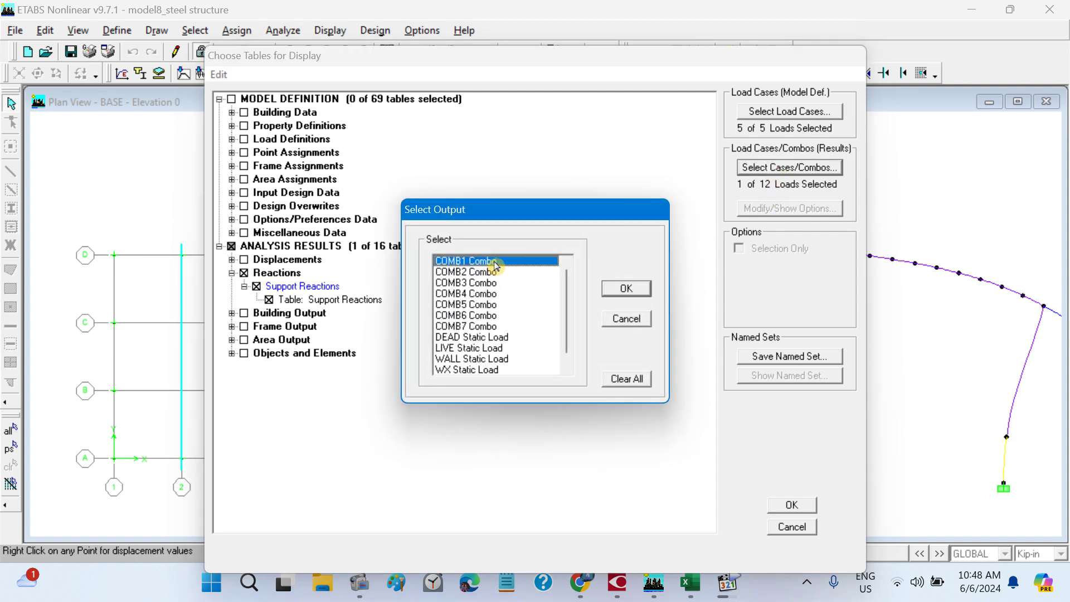
drag(495, 266, 495, 282)
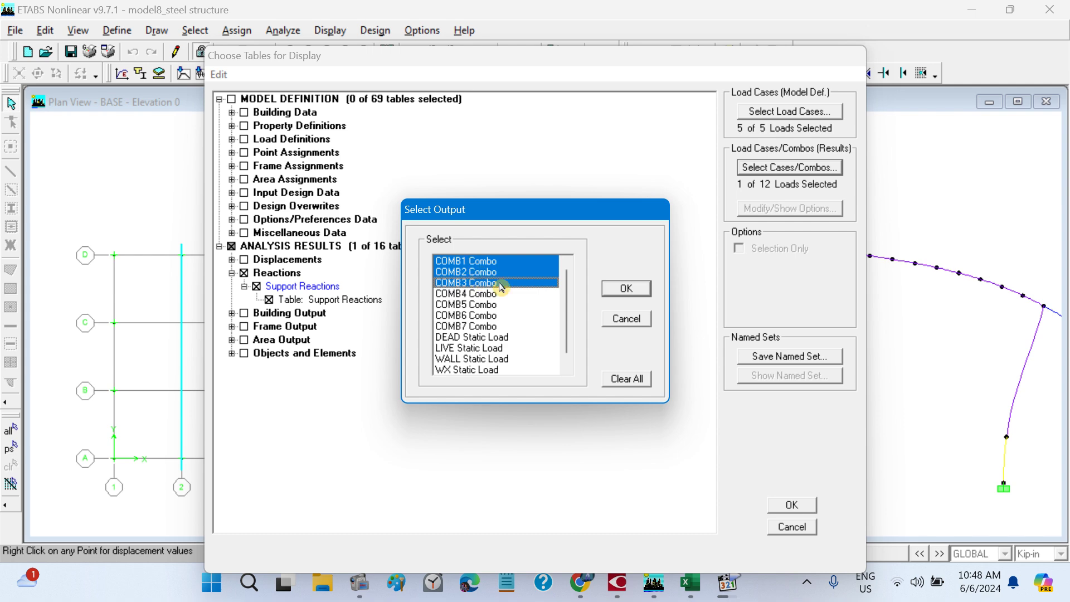
click(625, 288)
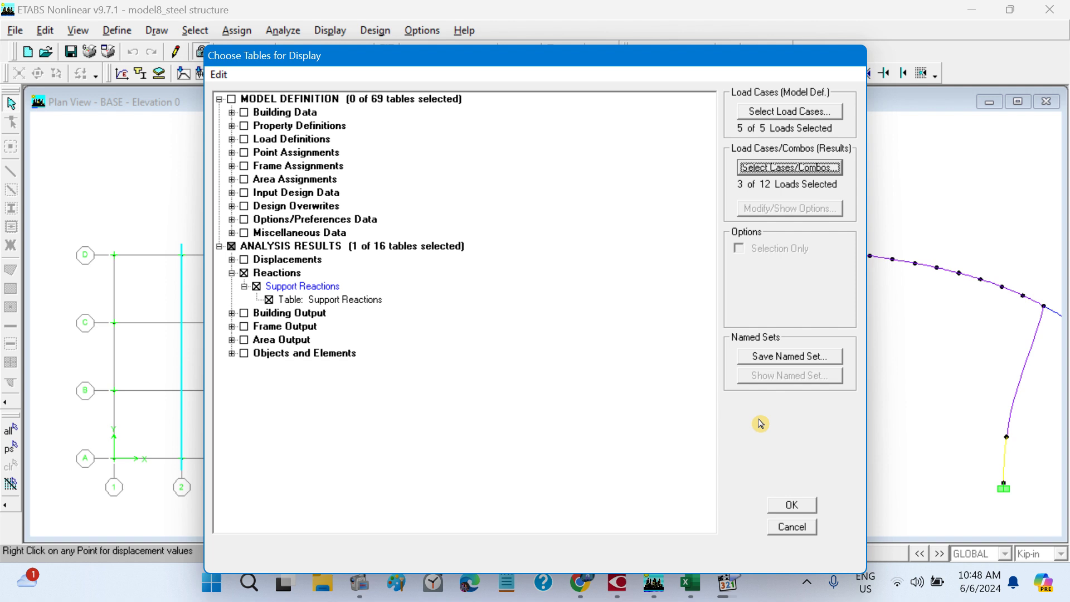
drag(632, 59, 639, 30)
click(725, 591)
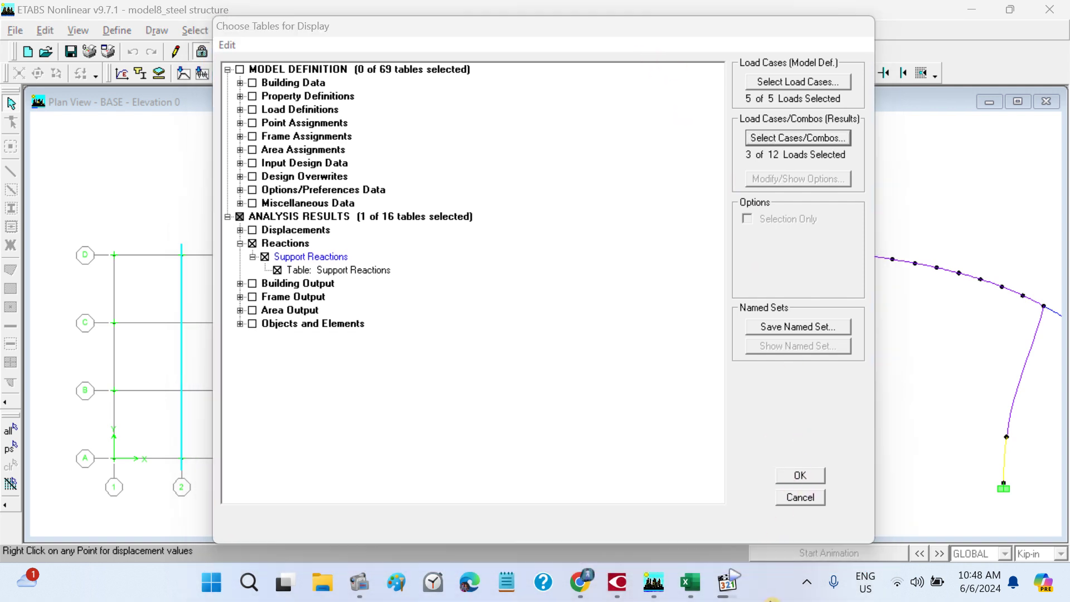
- Switch to Excel and check the steel structure load combination definitions for COMB 1 to COMB 3
click(691, 585)
scroll(769, 378, up, 7)
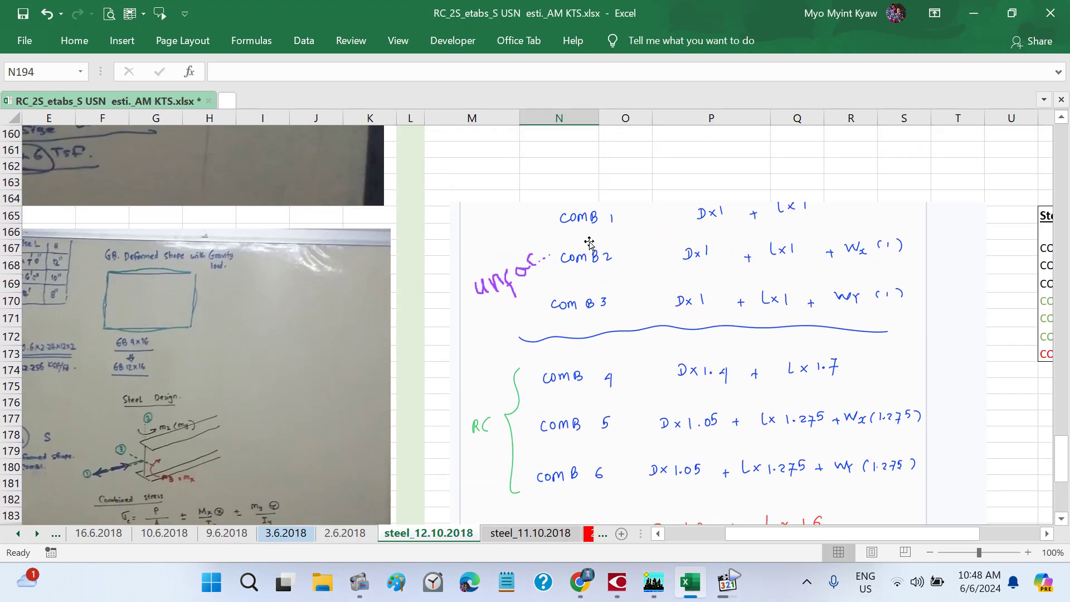
scroll(650, 288, right, 4)
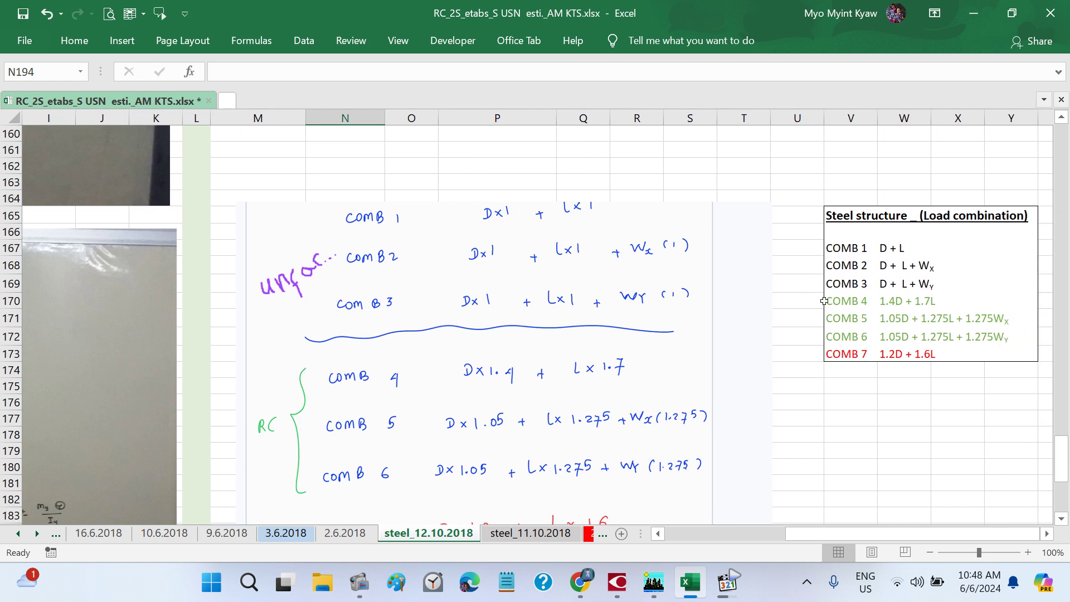
- Return to ETABS, keep the COMB1, COMB2 and COMB3 combos as results output and display the Support Reactions table
click(654, 583)
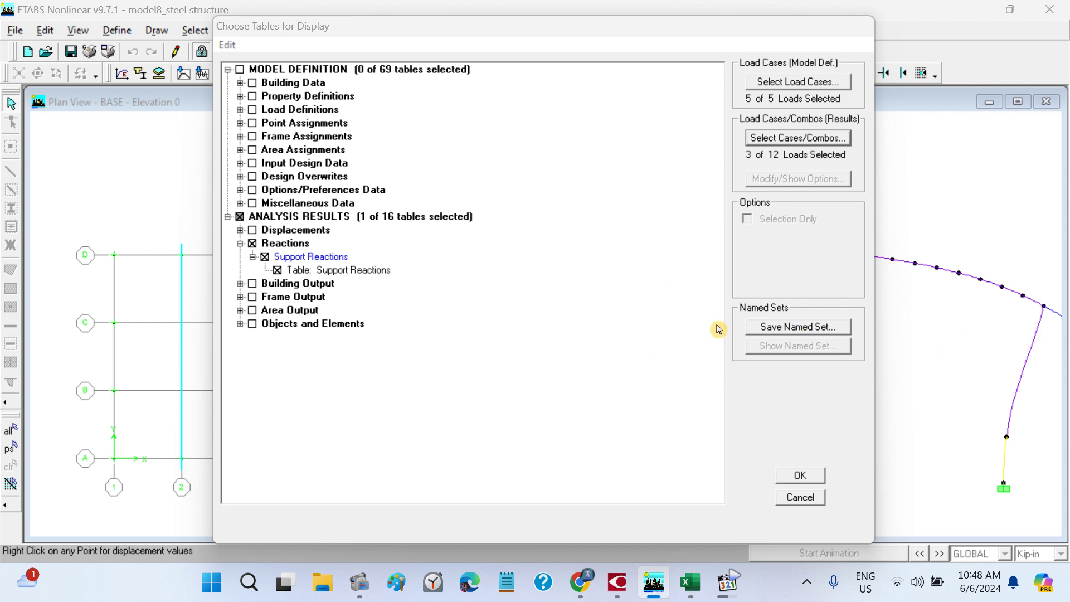
click(775, 141)
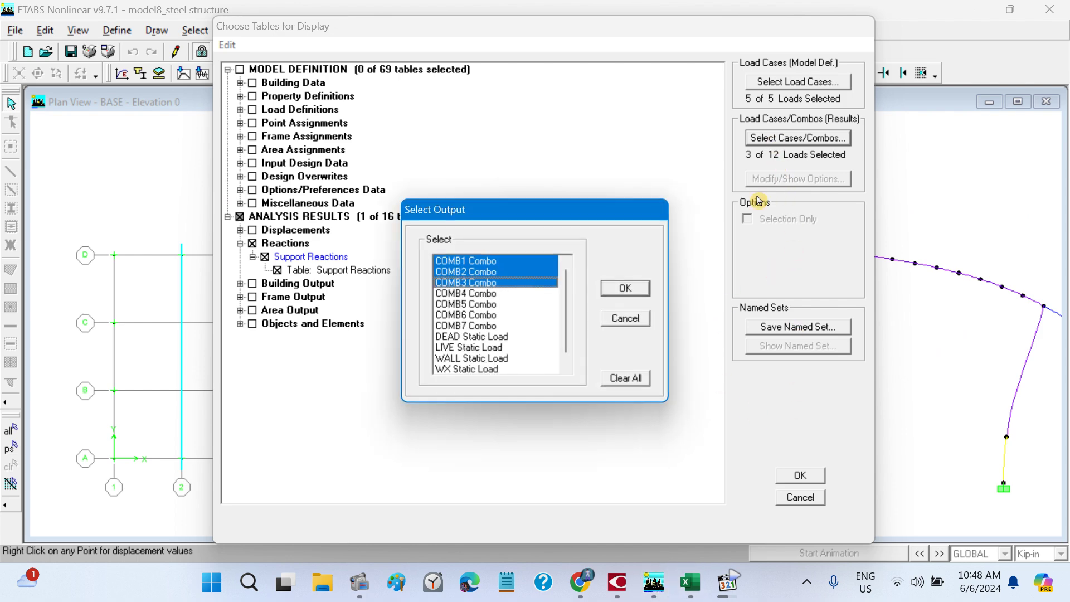
click(626, 284)
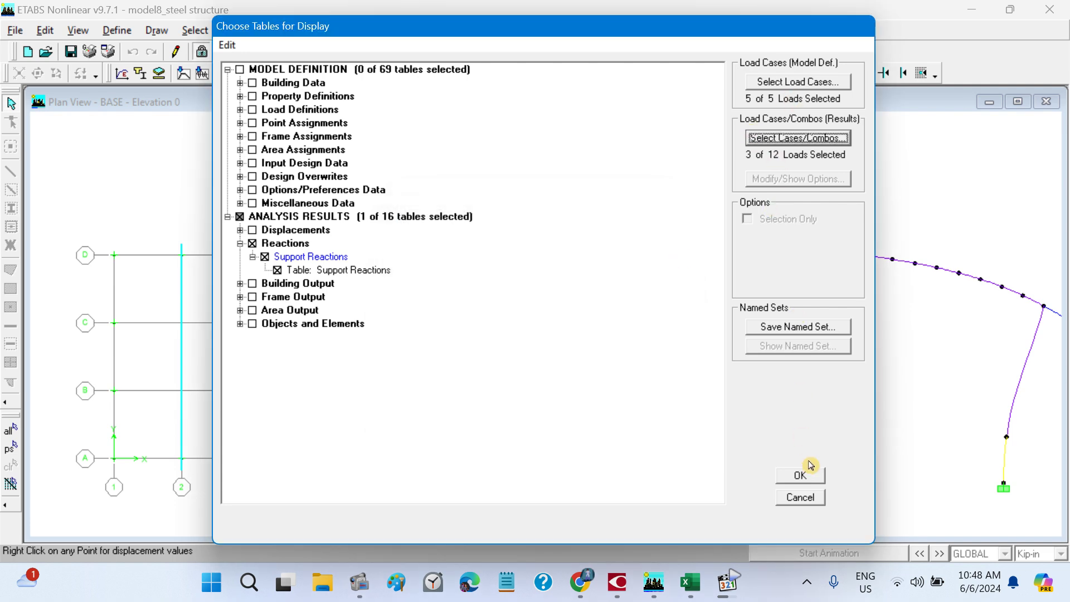
click(798, 475)
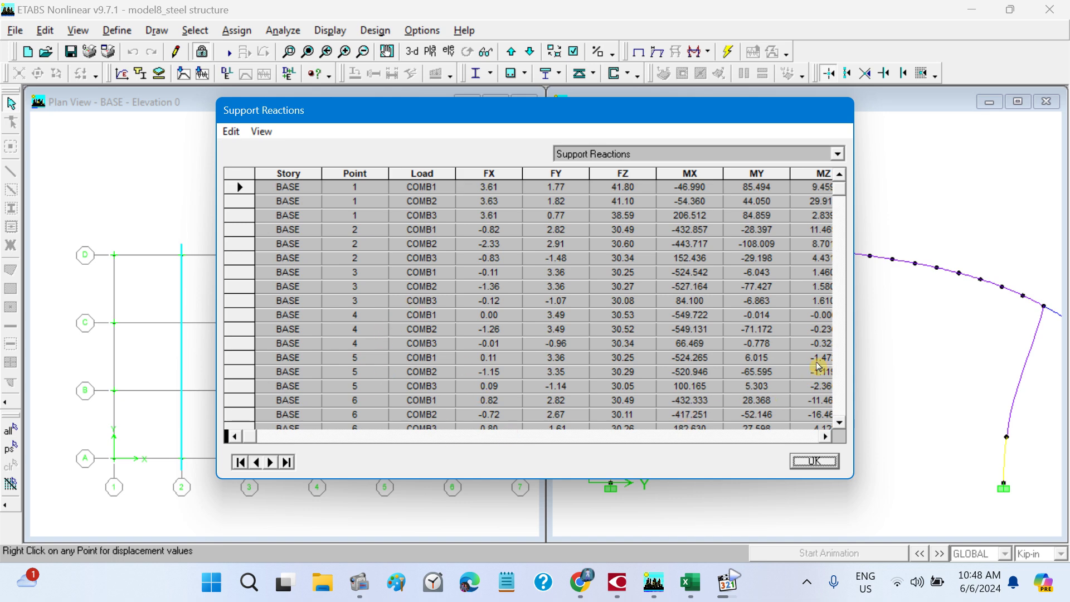
- Copy the entire Support Reactions table and paste it into Excel's steel_12.10.2018 sheet starting at cell N192
click(229, 132)
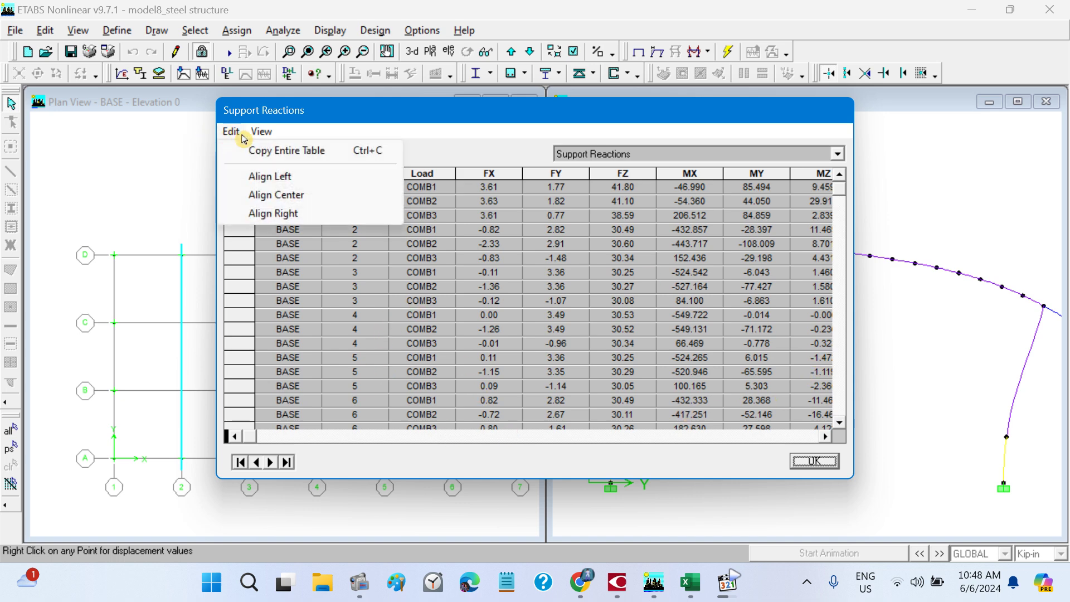
click(235, 133)
click(234, 133)
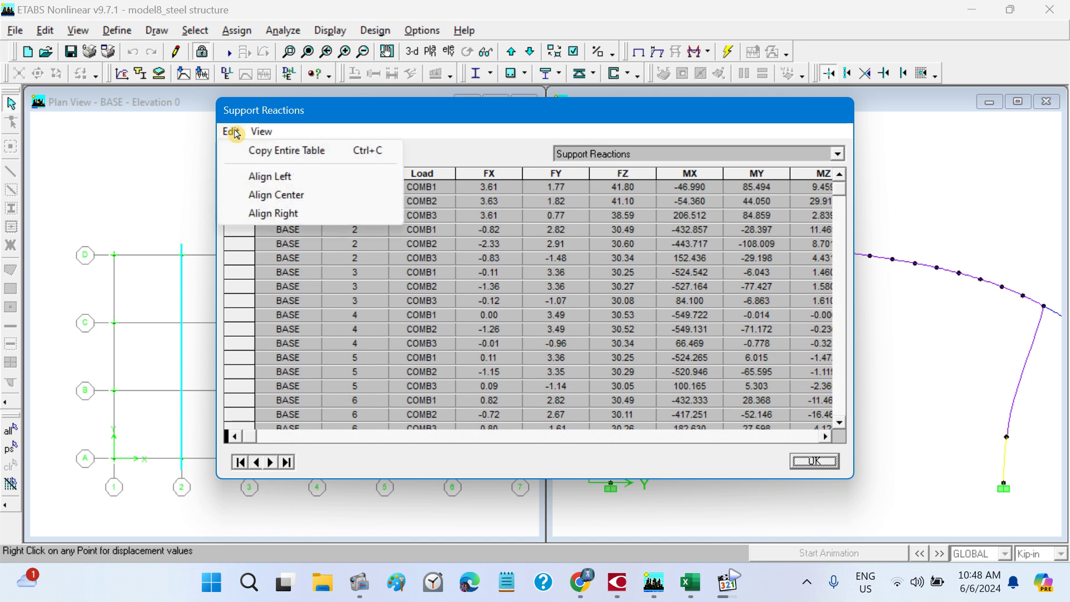
click(259, 154)
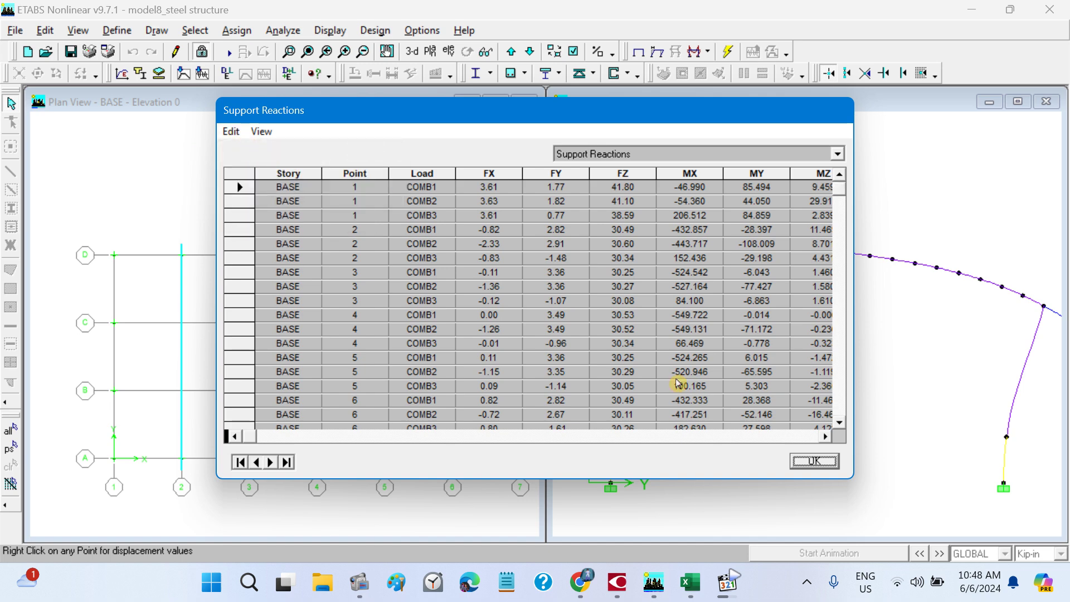
click(689, 582)
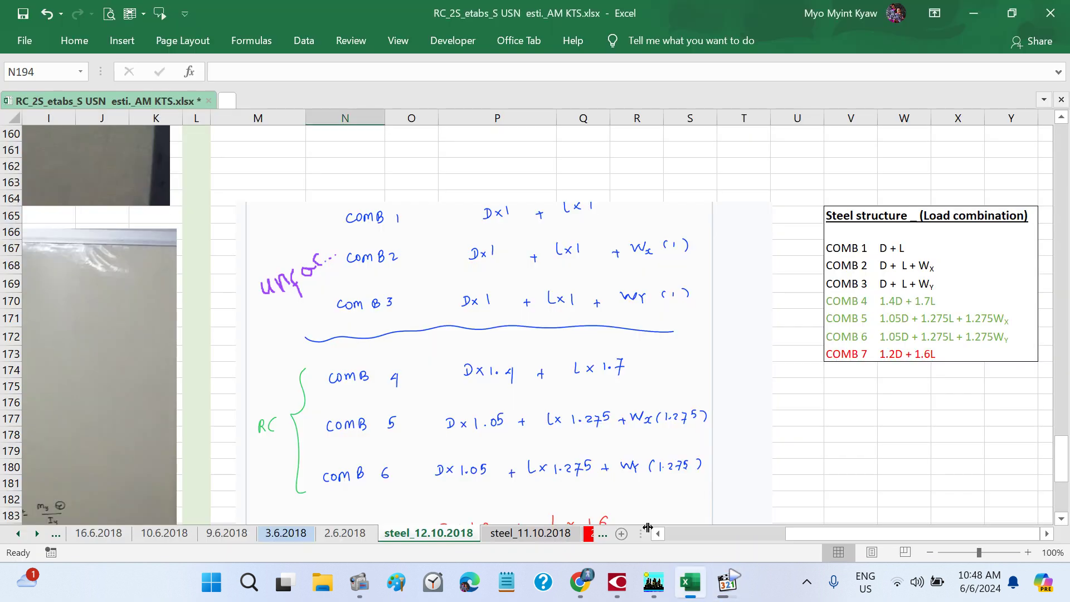
scroll(632, 489, down, 7)
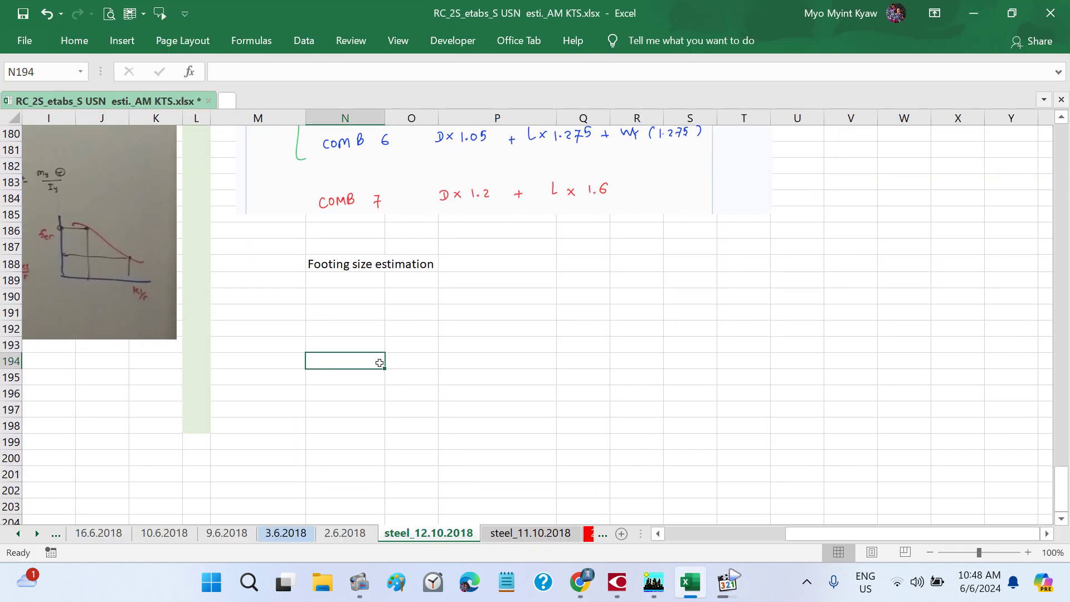
click(375, 331)
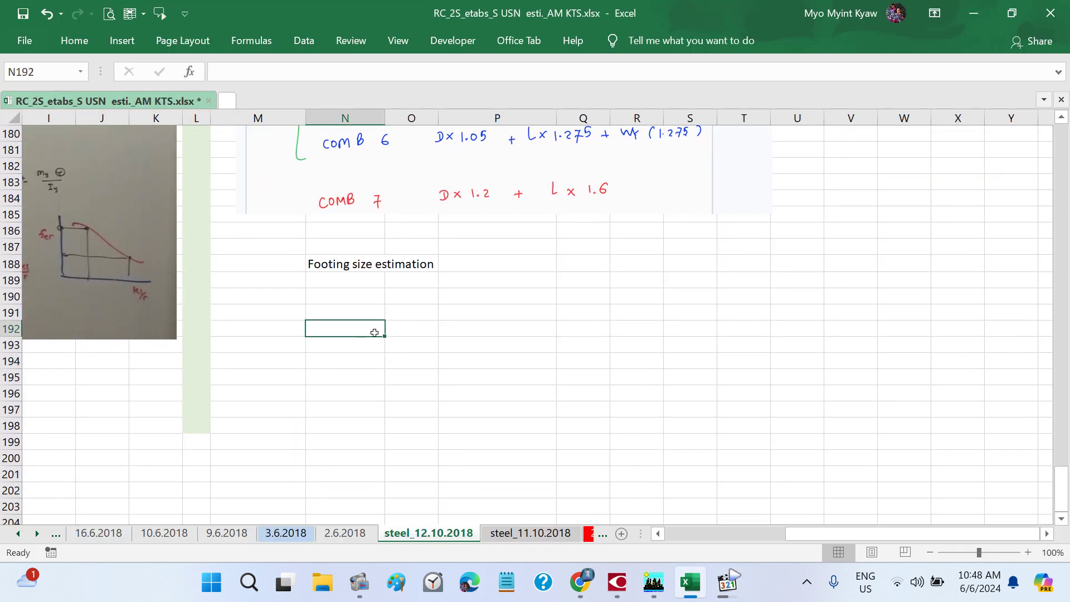
key(ctrl+v)
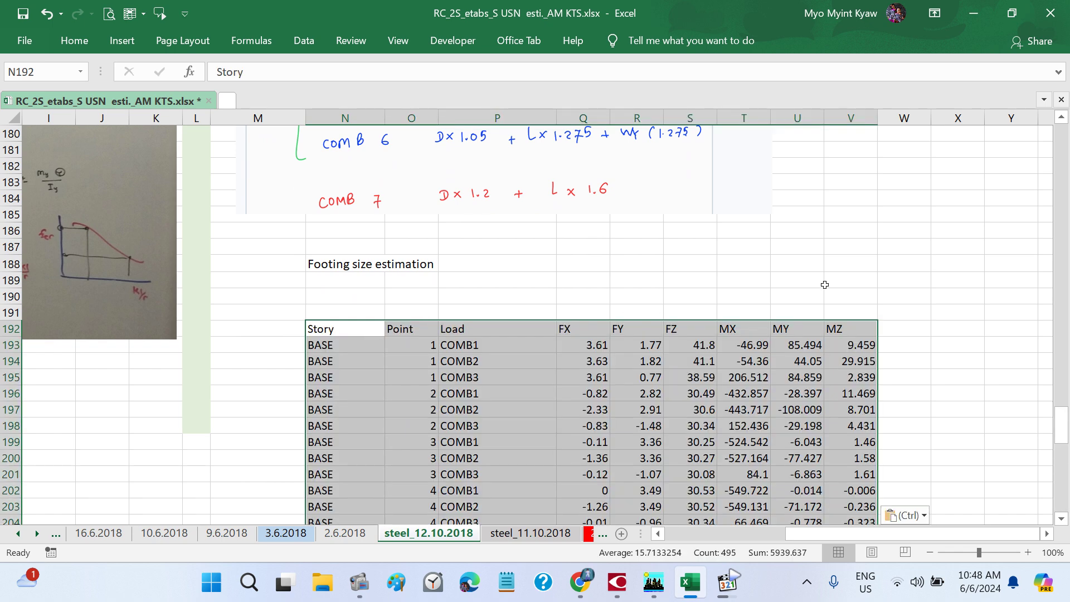
- Review the COMB1 to COMB3 load rows for points 1 and 2 in the pasted reactions table
scroll(825, 285, down, 2)
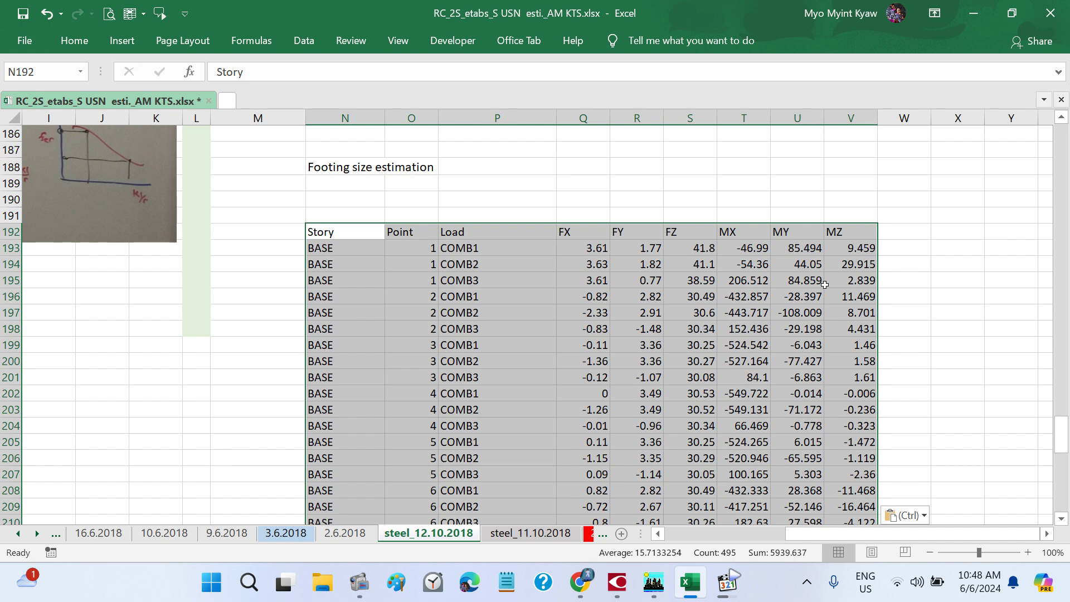
scroll(824, 285, down, 1)
click(498, 199)
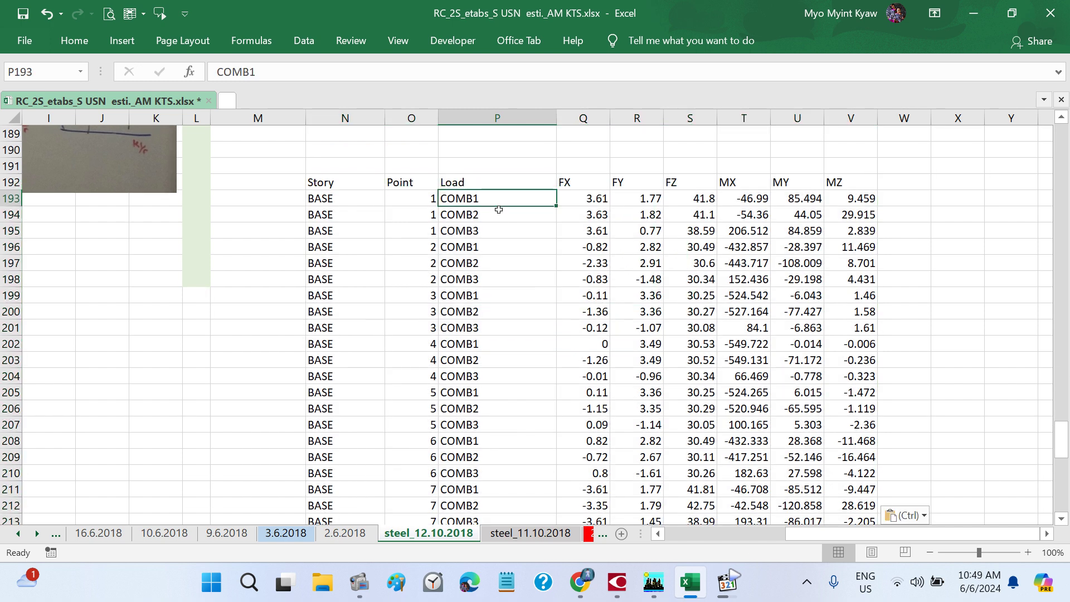
click(498, 212)
click(497, 225)
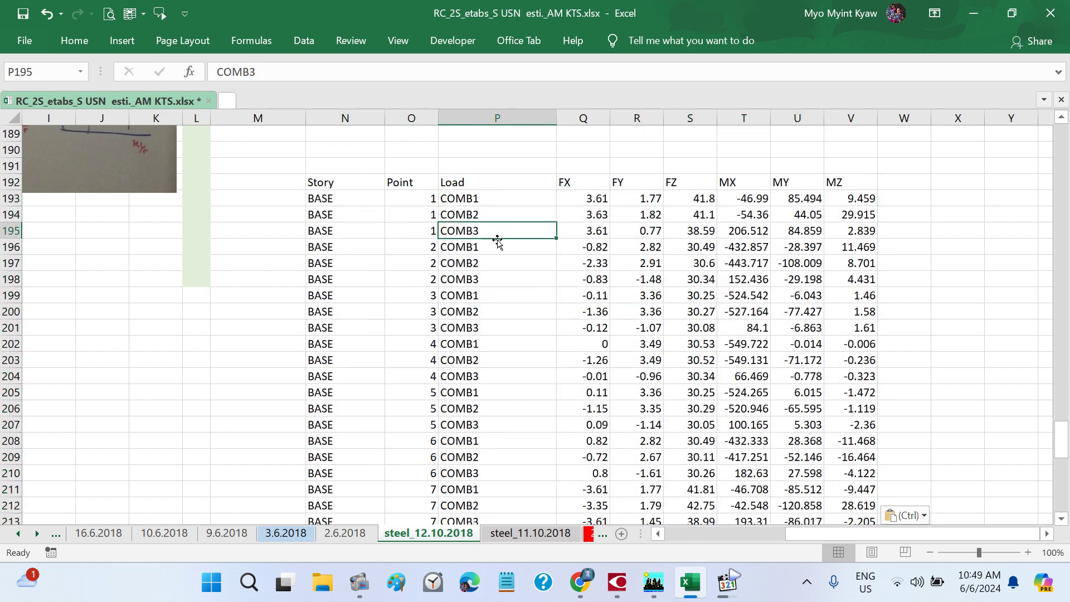
click(497, 244)
click(495, 259)
click(494, 274)
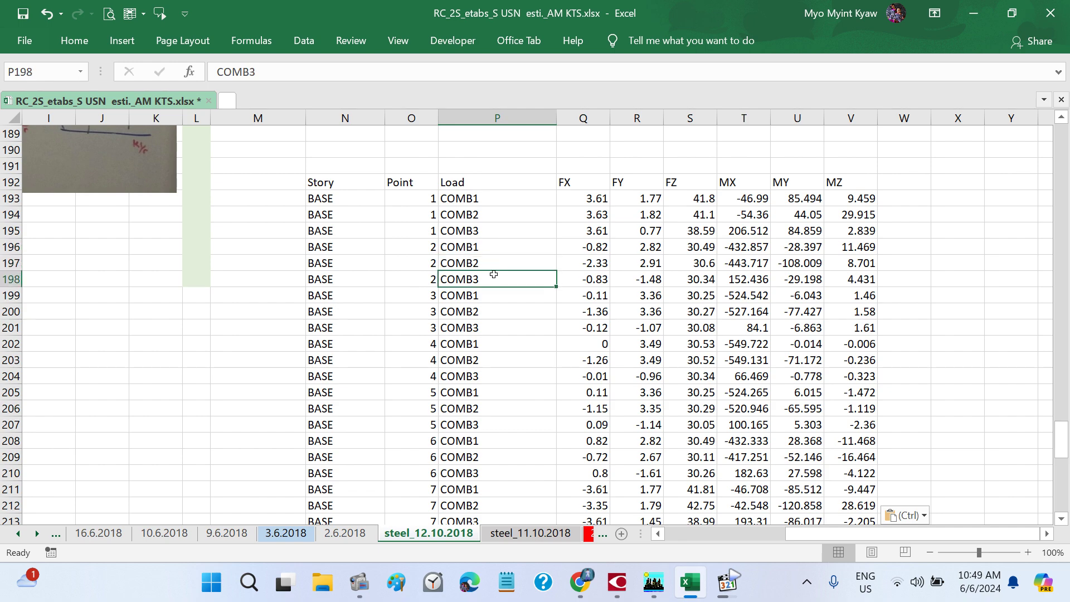
- Look back through the drift check and load combination notes above the reactions table
scroll(638, 283, up, 15)
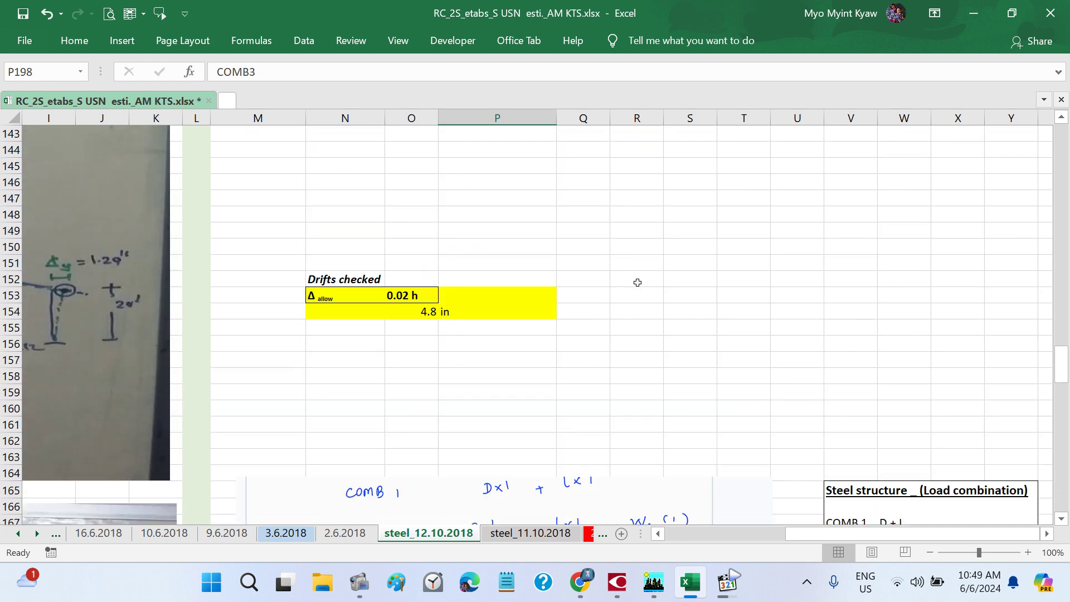
scroll(637, 282, down, 5)
scroll(638, 283, up, 20)
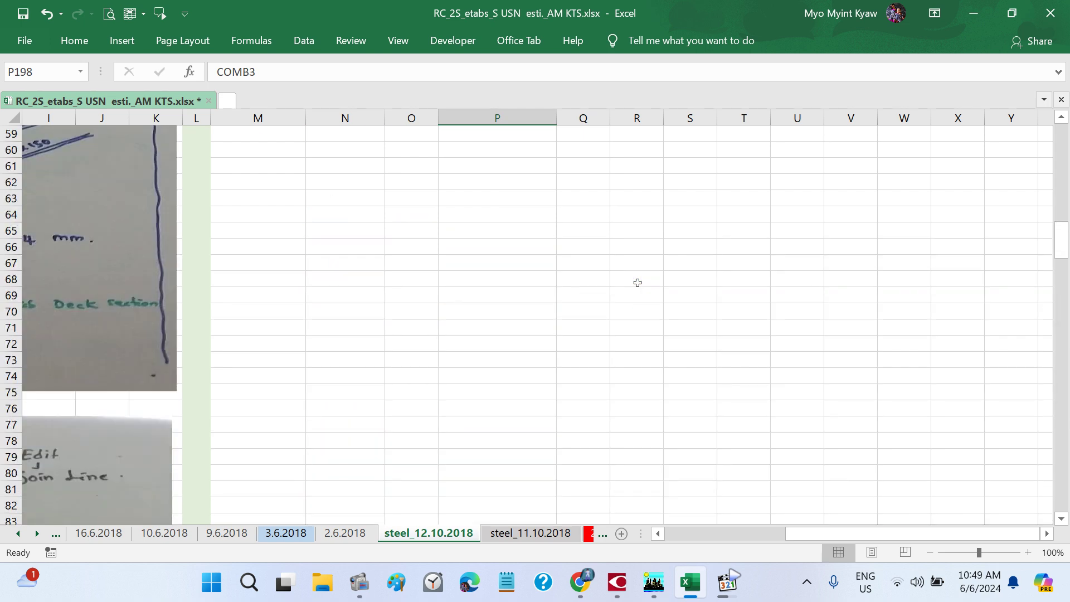
scroll(638, 282, down, 20)
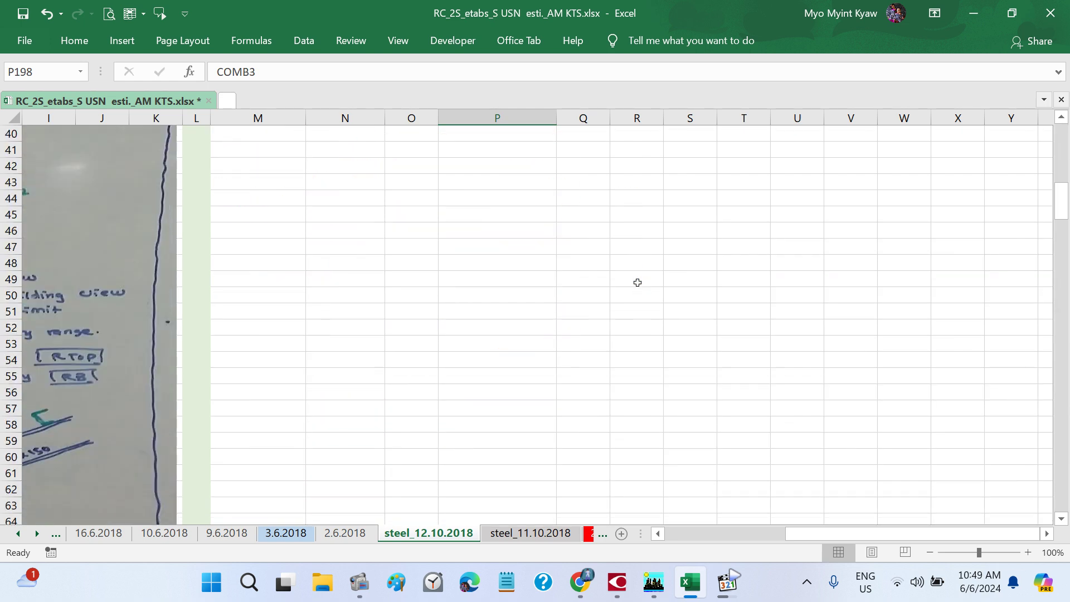
scroll(668, 243, down, 20)
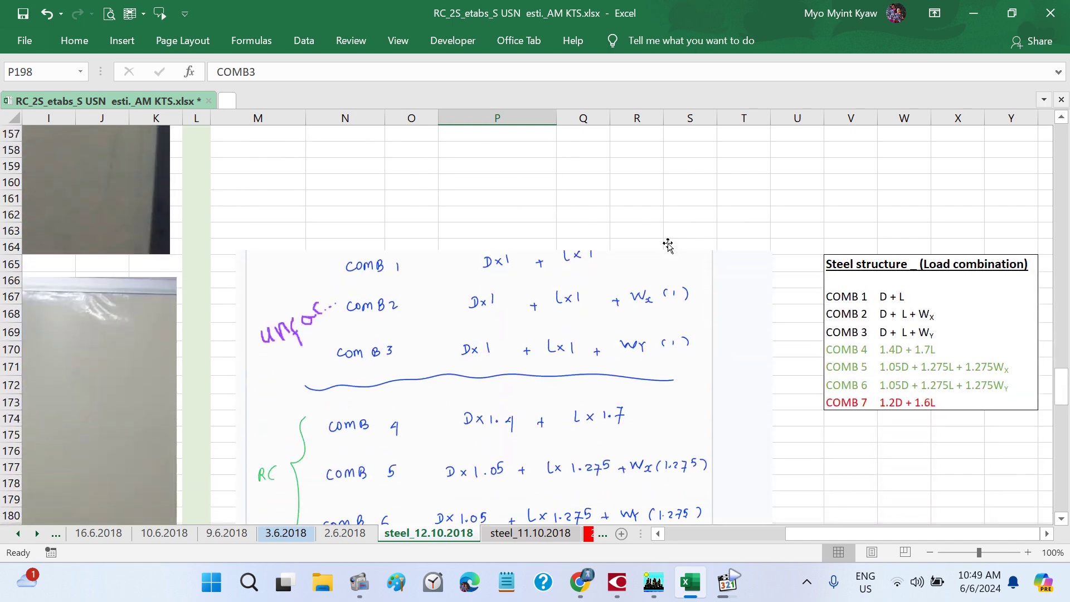
scroll(667, 243, down, 1)
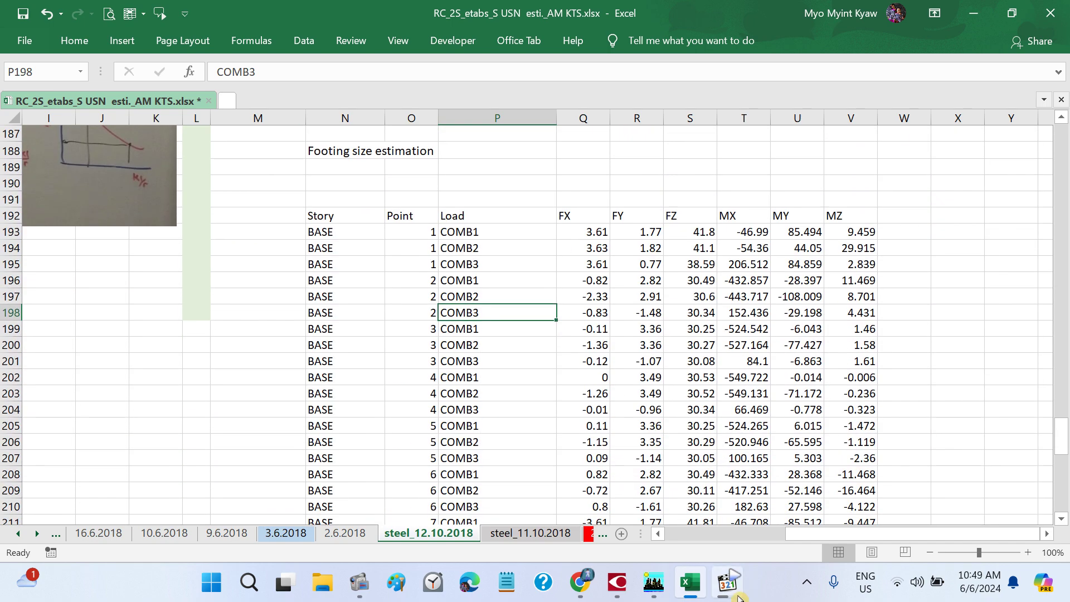
- Switch to Media Player Classic, pause the lecture audio and return to the Excel workbook
click(727, 582)
click(431, 349)
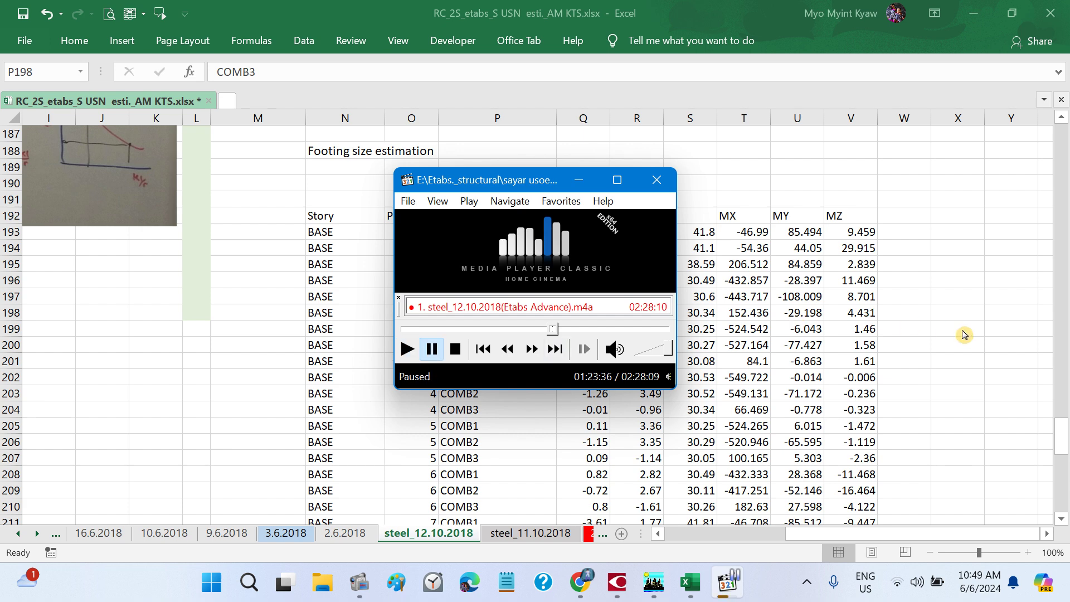
key(alt+Tab)
- Underline the "Footing size estimation" heading in cell N188
scroll(603, 275, down, 1)
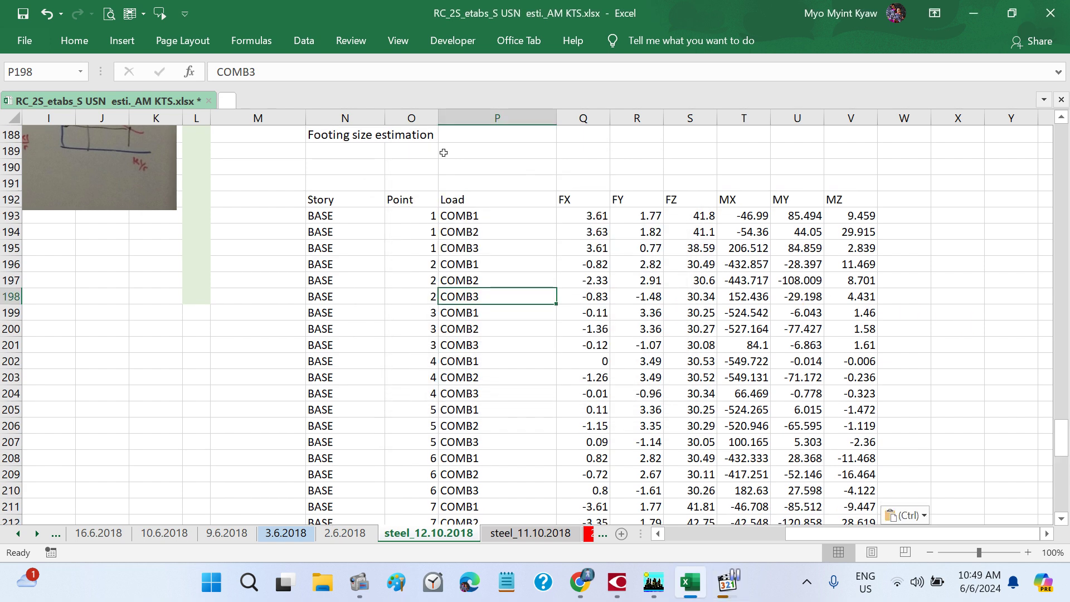
scroll(318, 183, up, 3)
click(318, 183)
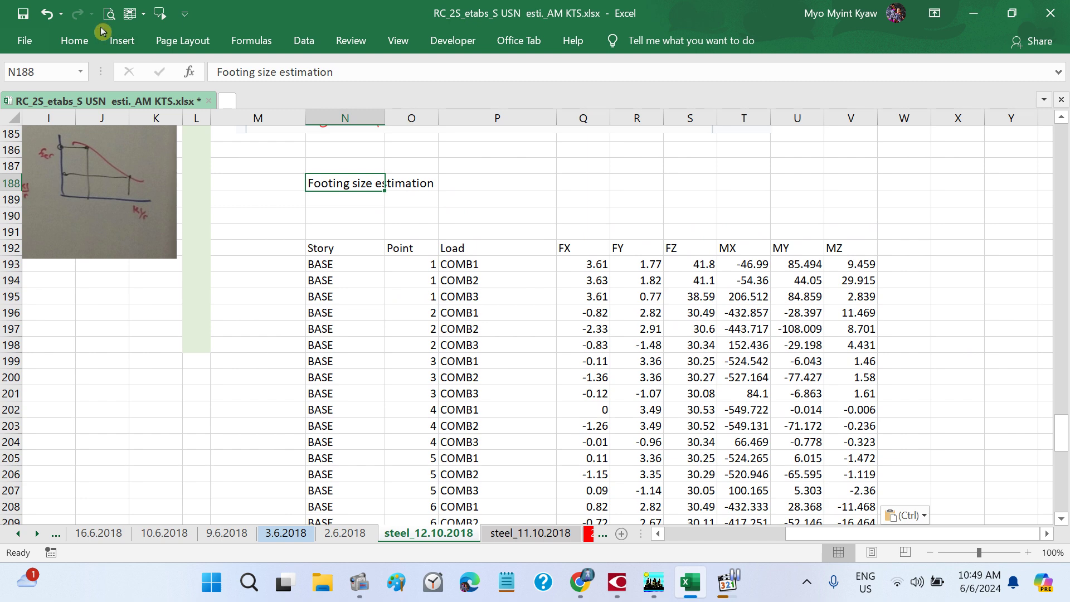
click(80, 42)
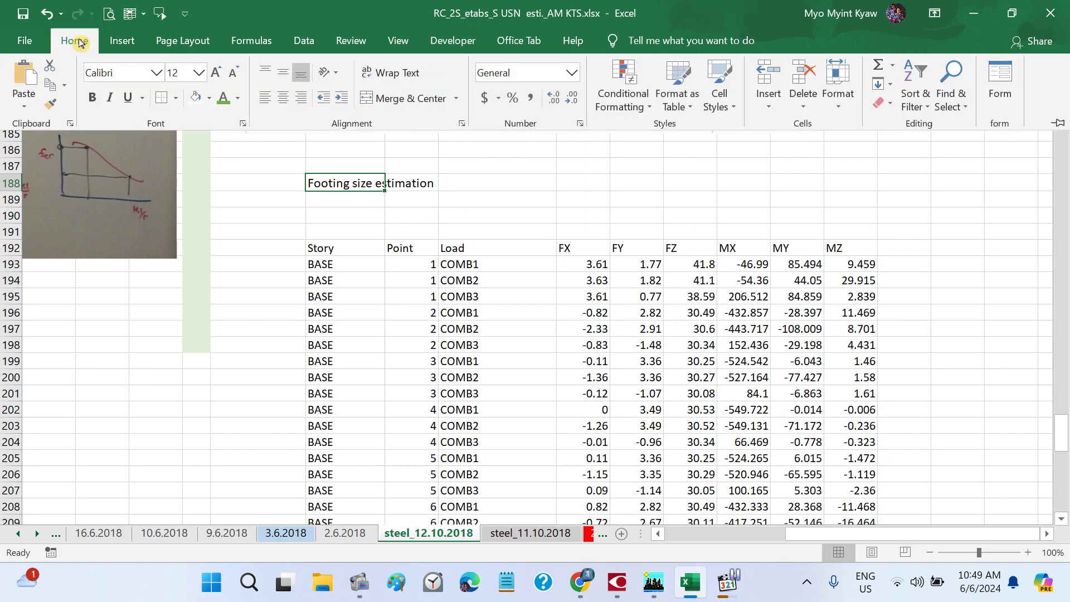
click(127, 98)
click(517, 234)
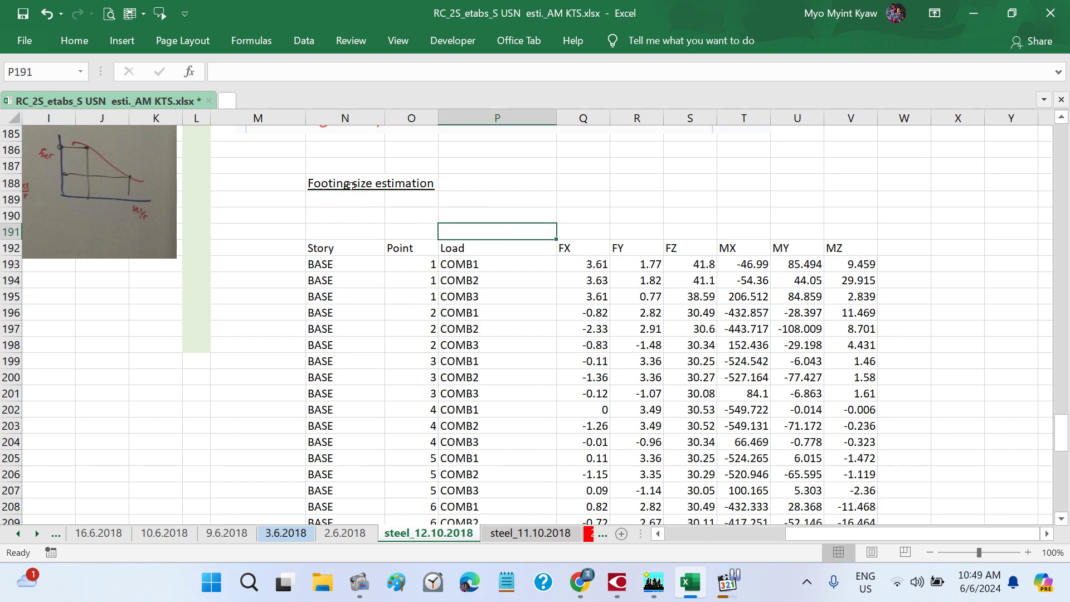
- Copy the whole support reactions table starting at N192 and paste it into a new worksheet at cell D4
drag(327, 184, 823, 396)
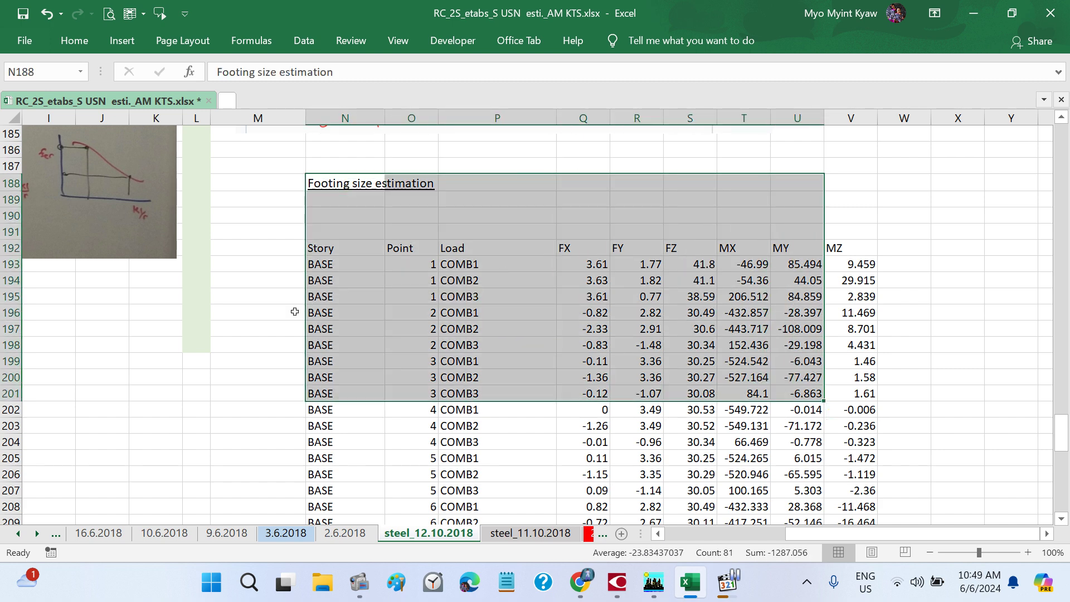
click(294, 311)
drag(330, 248, 863, 481)
scroll(863, 480, up, 15)
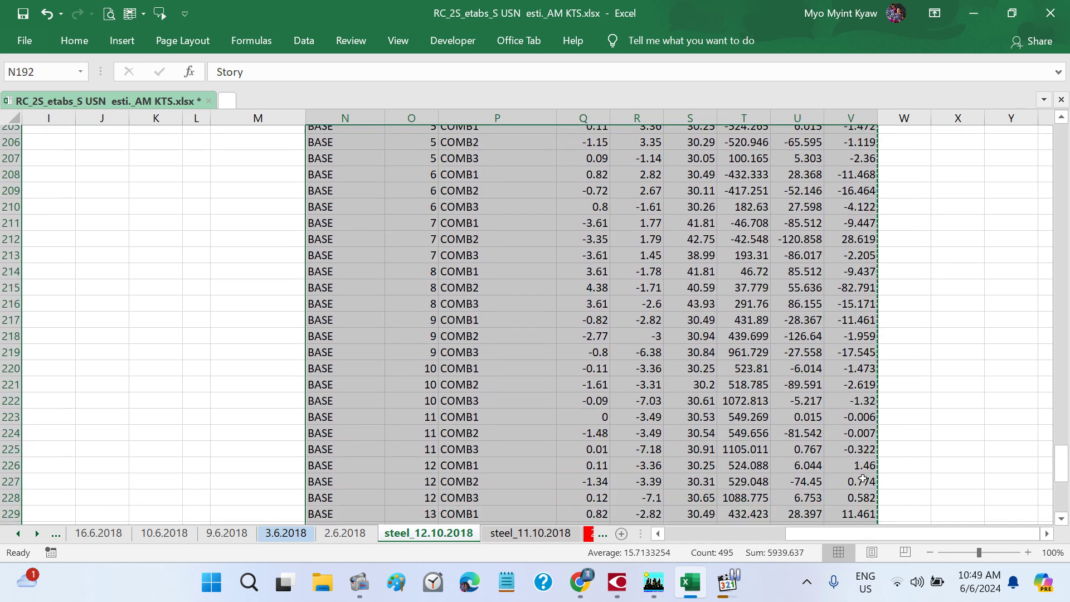
key(ctrl+c)
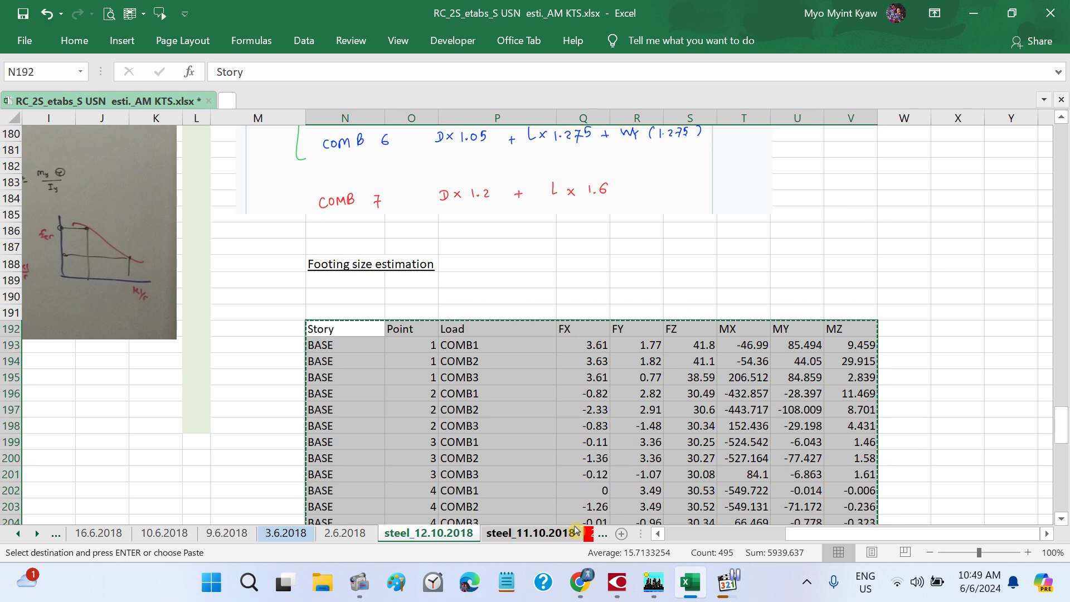
click(621, 533)
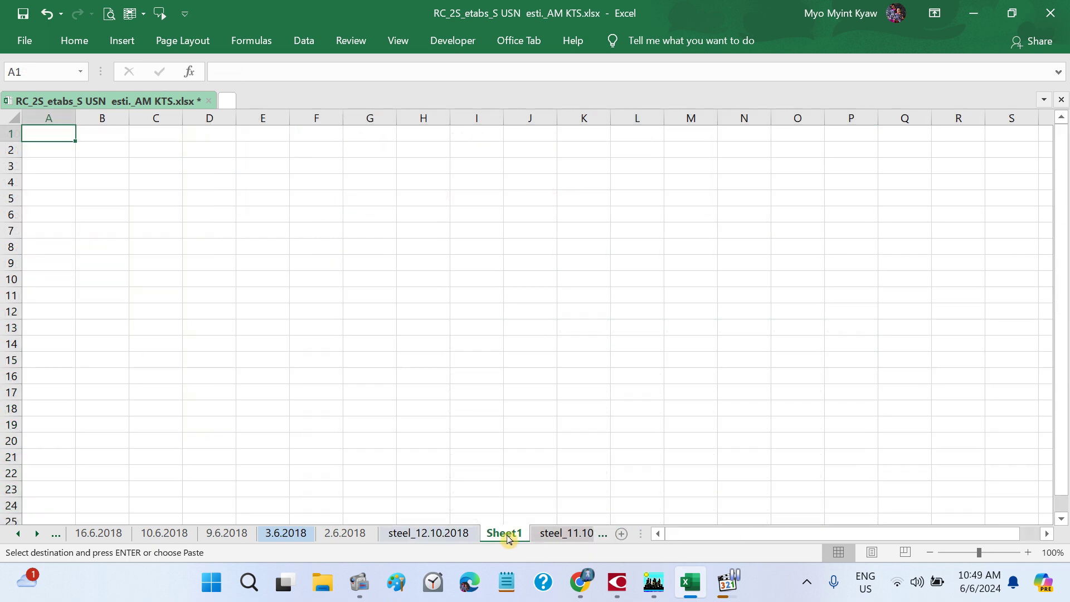
click(211, 175)
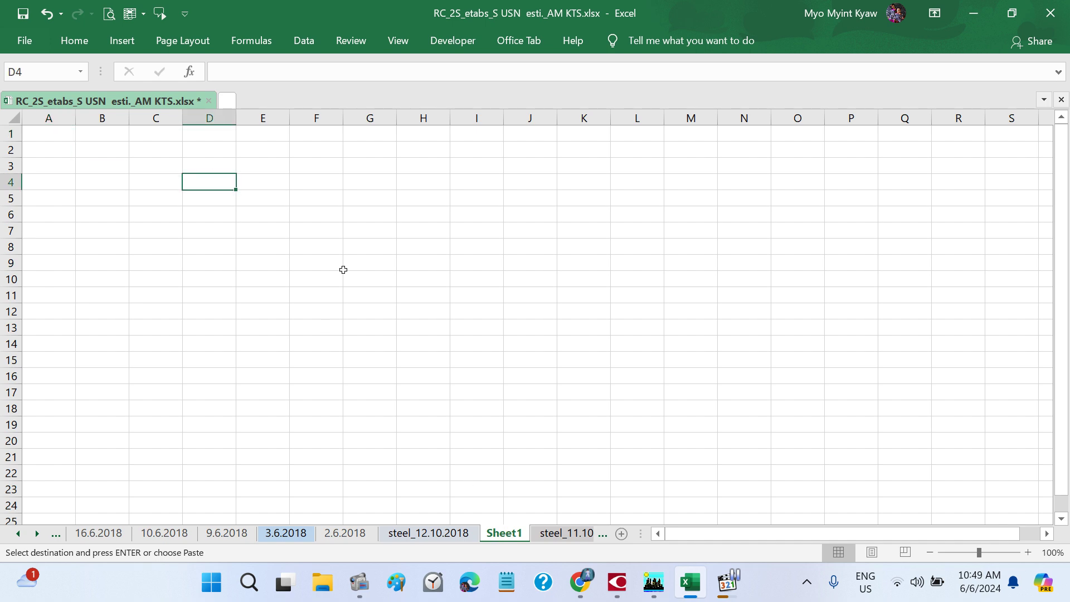
key(ctrl+v)
click(729, 277)
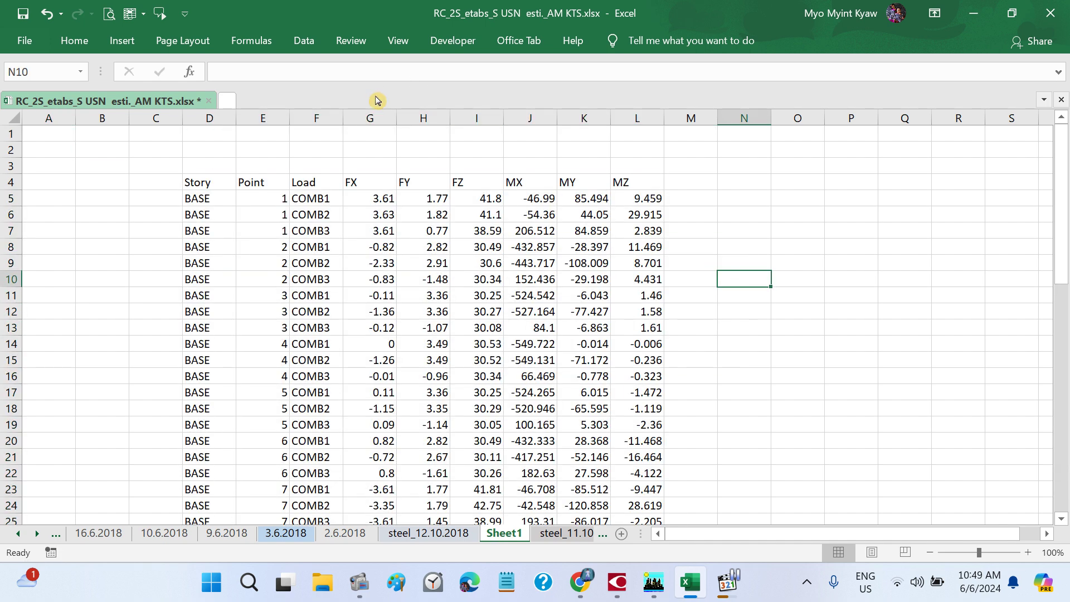
- Delete the FX, FY, MX, MY and MZ columns from the reactions table, keeping only FZ after Load
drag(369, 118, 419, 119)
click(376, 116)
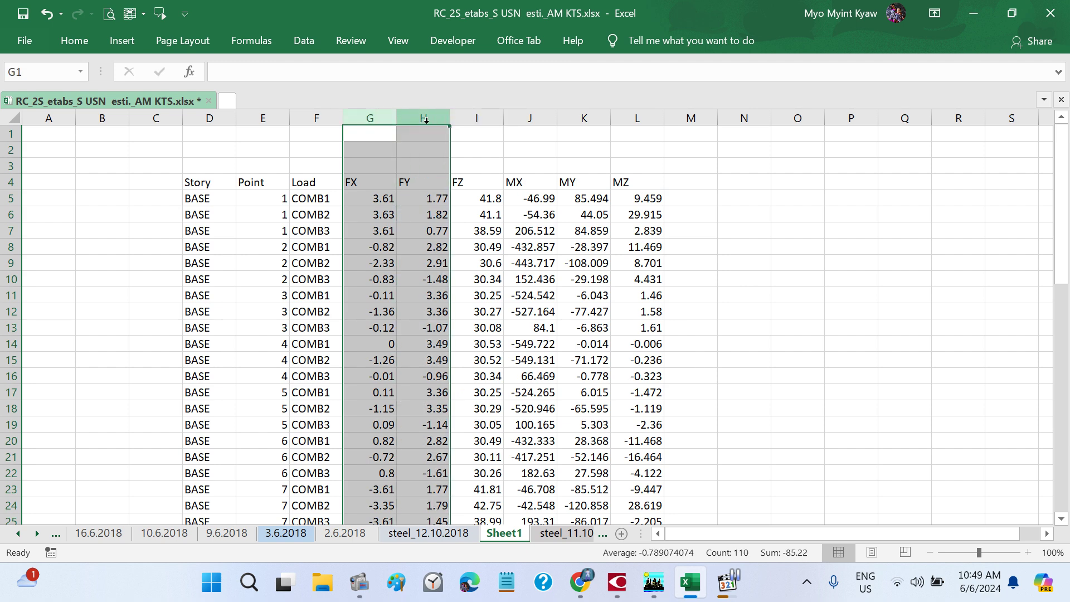
right_click(382, 117)
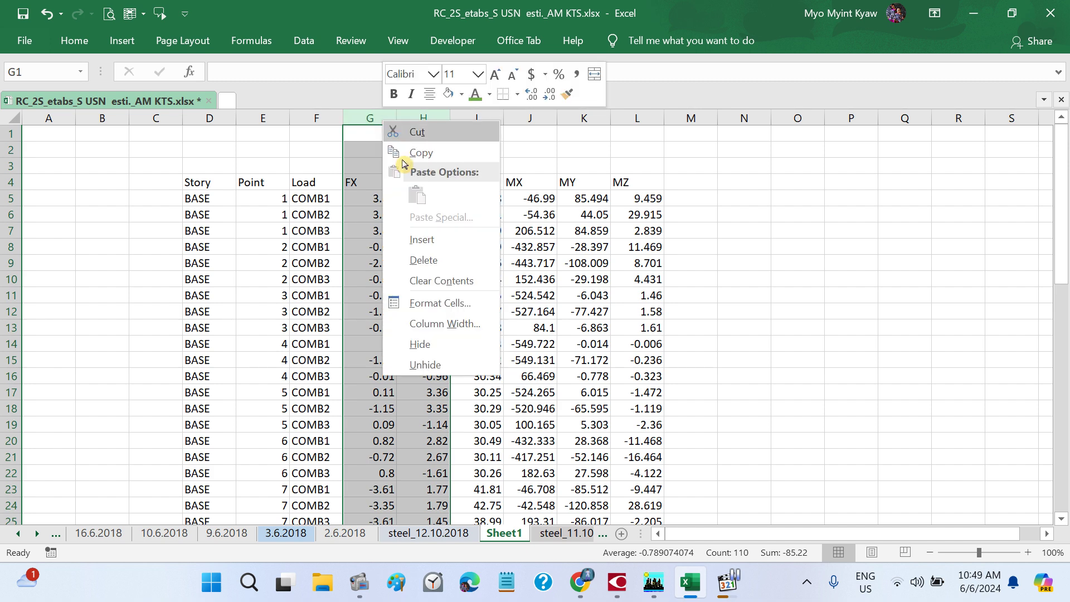
click(438, 260)
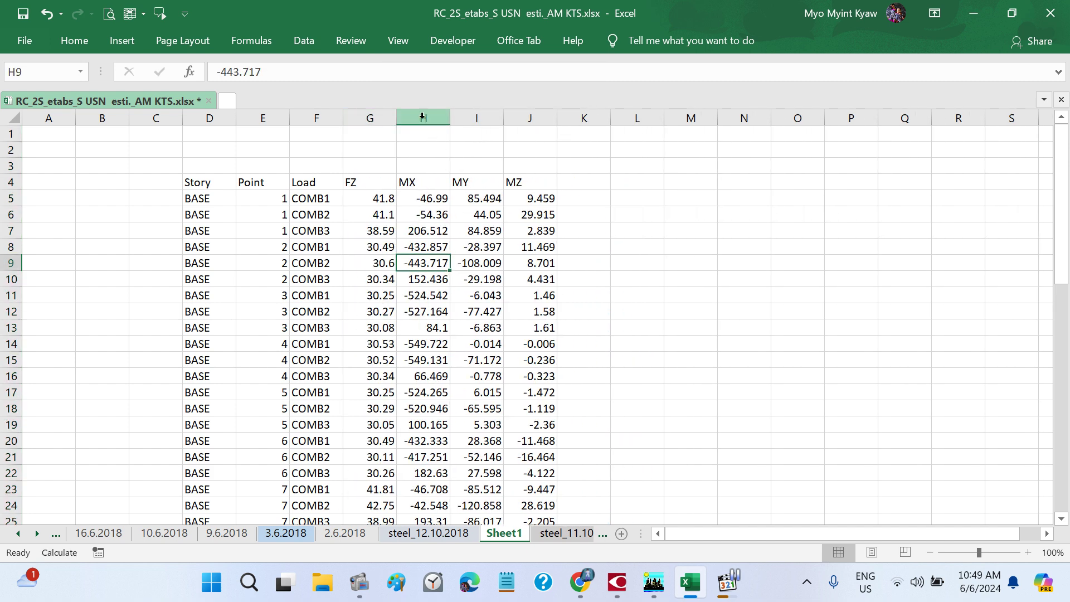
drag(423, 118, 566, 145)
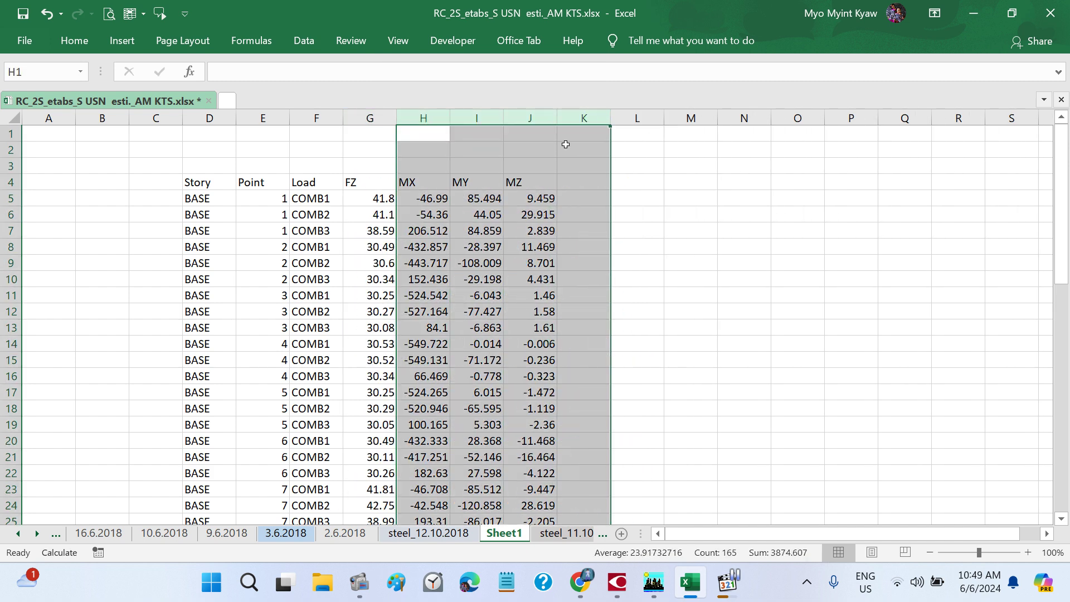
right_click(439, 117)
click(492, 259)
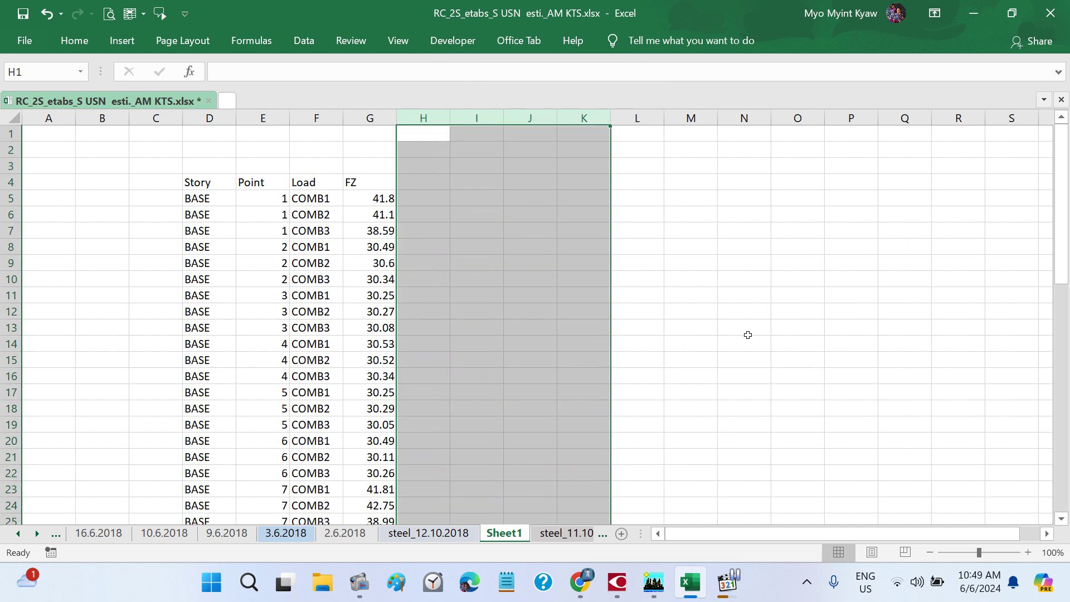
click(746, 330)
- Glance at the steel_12.10.2018 sheet, return to Sheet1, resume the lecture audio in Media Player Classic and switch back to Excel
click(432, 533)
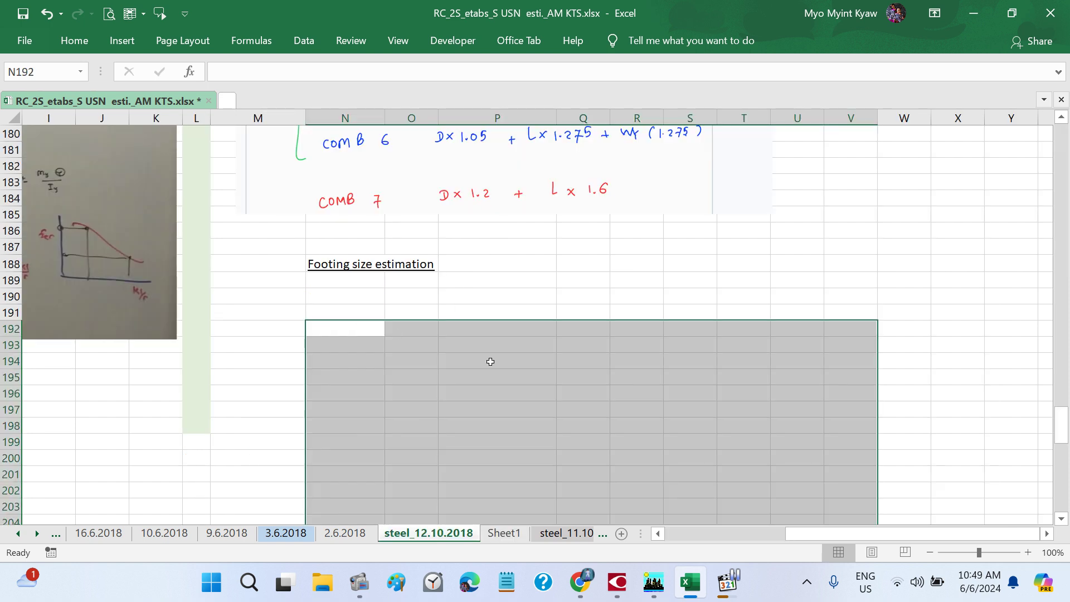
click(500, 535)
click(728, 593)
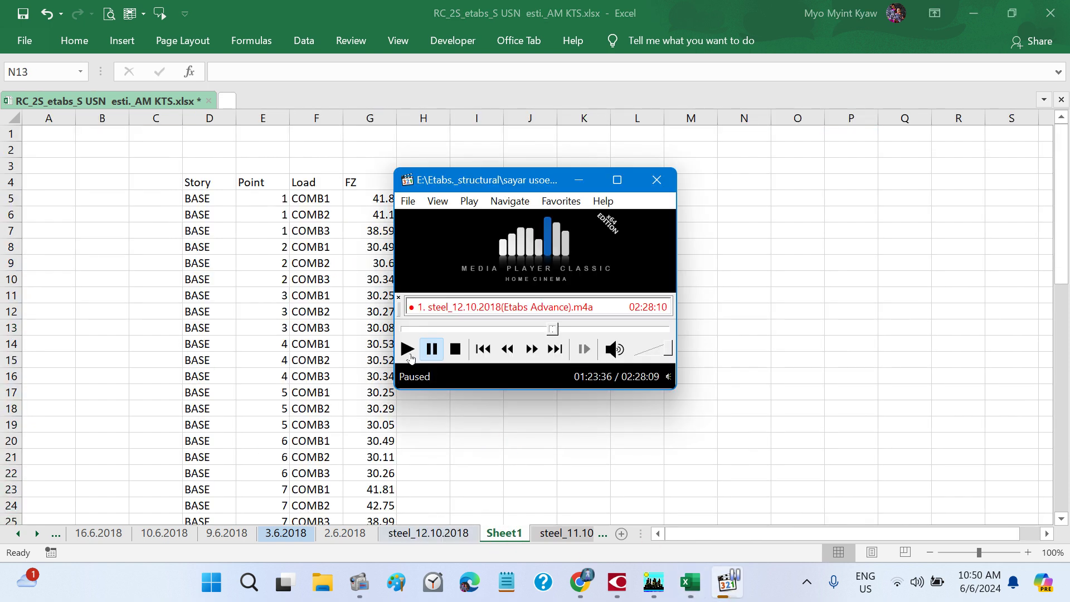
click(408, 349)
key(alt+Tab)
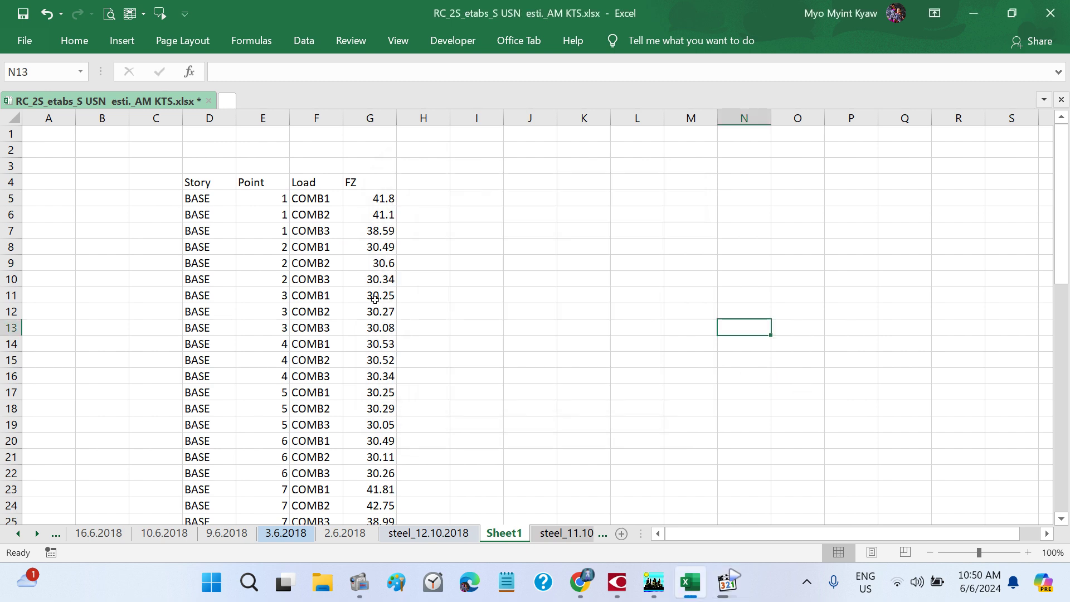
scroll(375, 299, down, 1)
click(323, 181)
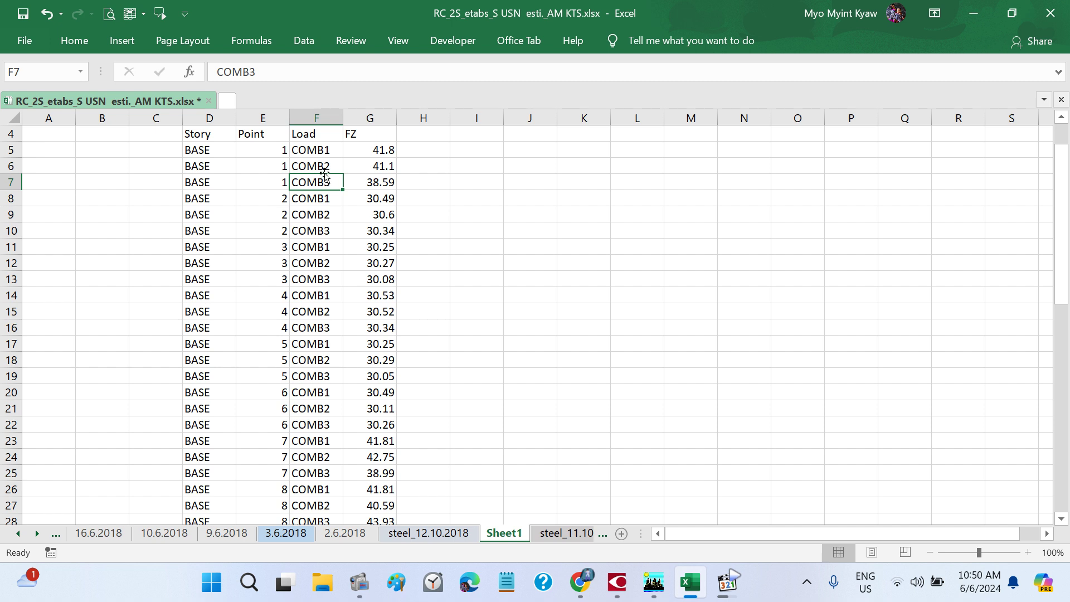
click(322, 162)
click(318, 152)
click(327, 187)
click(423, 184)
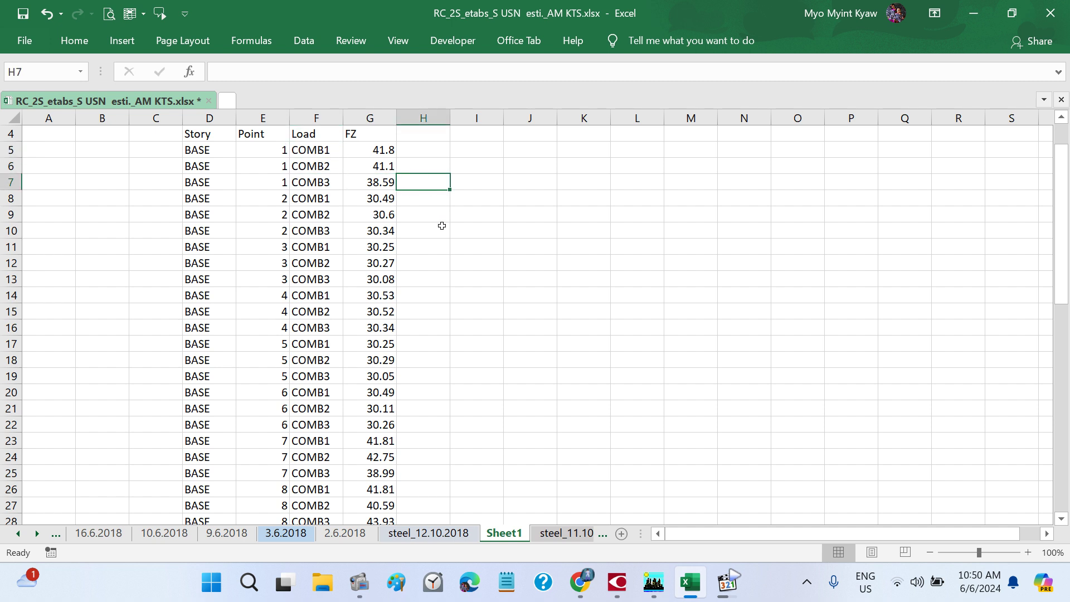
- Add the column heading "max" in cell H4 beside FZ
scroll(442, 225, up, 1)
click(421, 169)
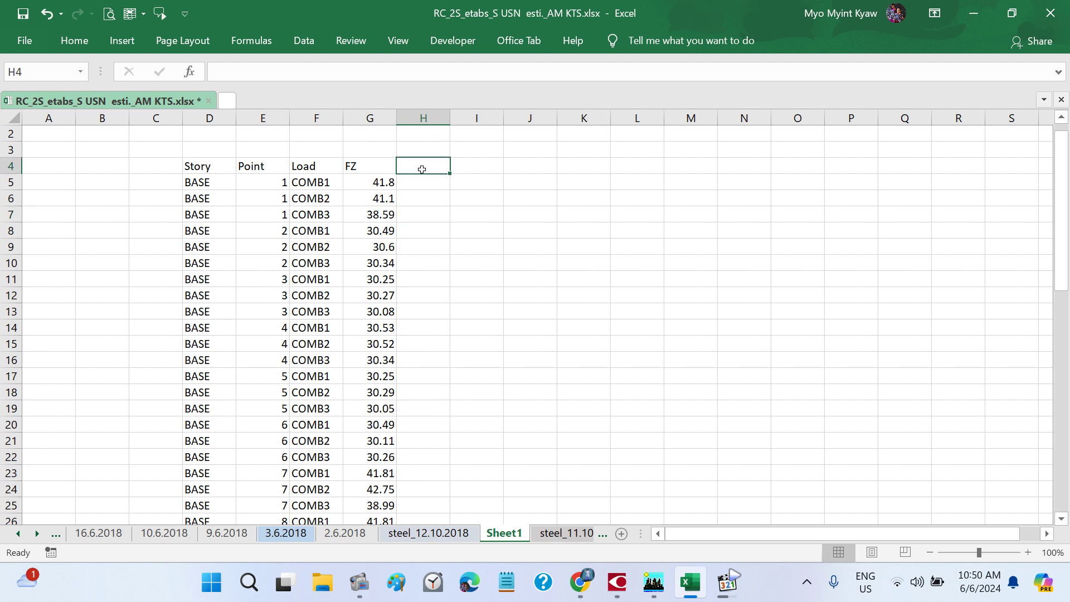
text(max)
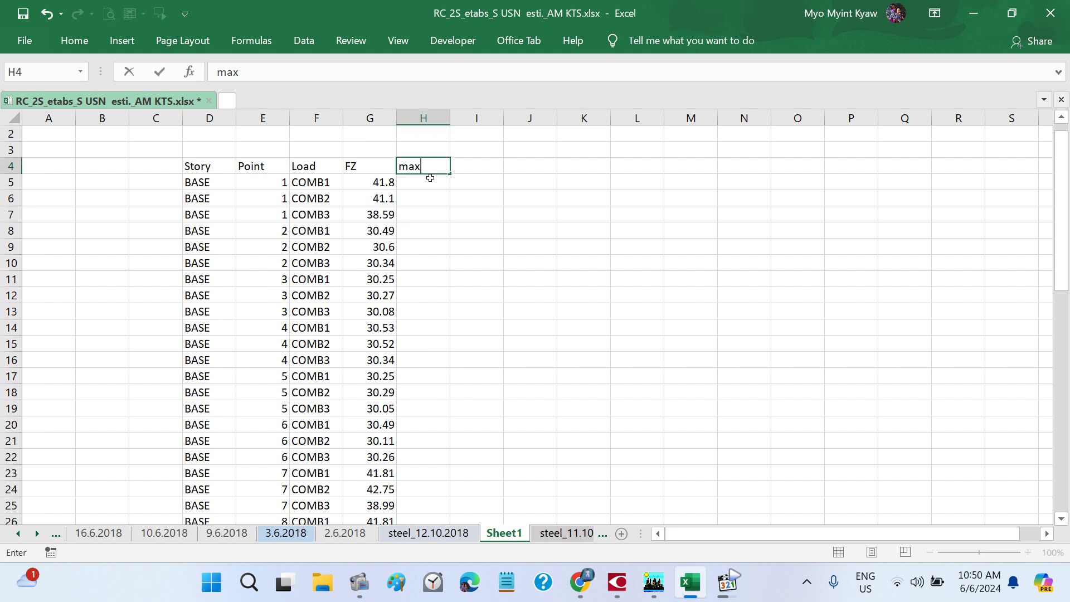
key(Return)
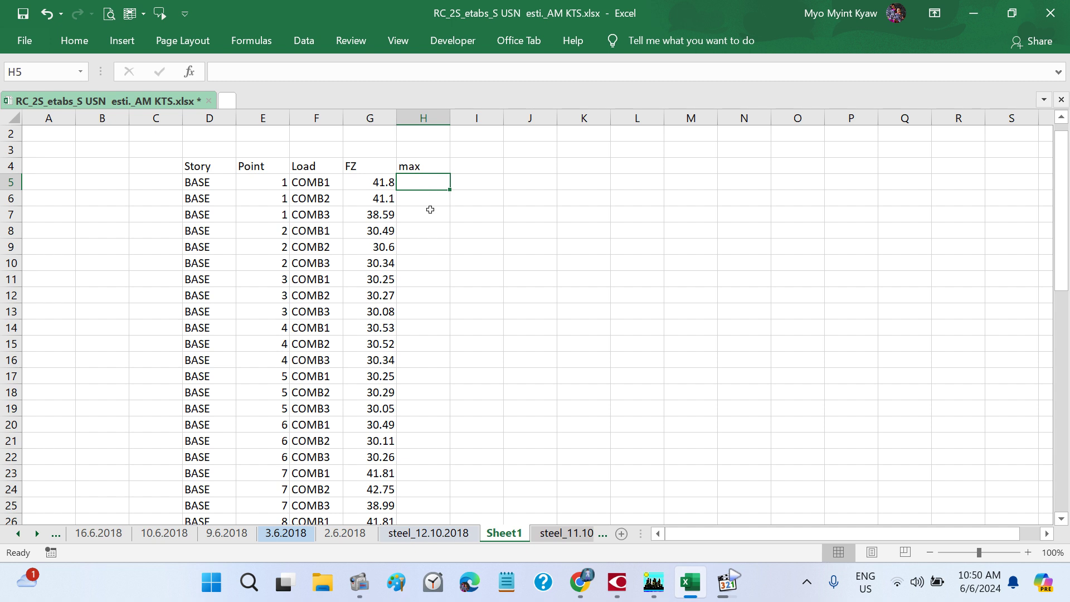
- Enter =MAX(G5:G7) in H5 to find the largest FZ of point 1 across COMB1 to COMB3
text(max)
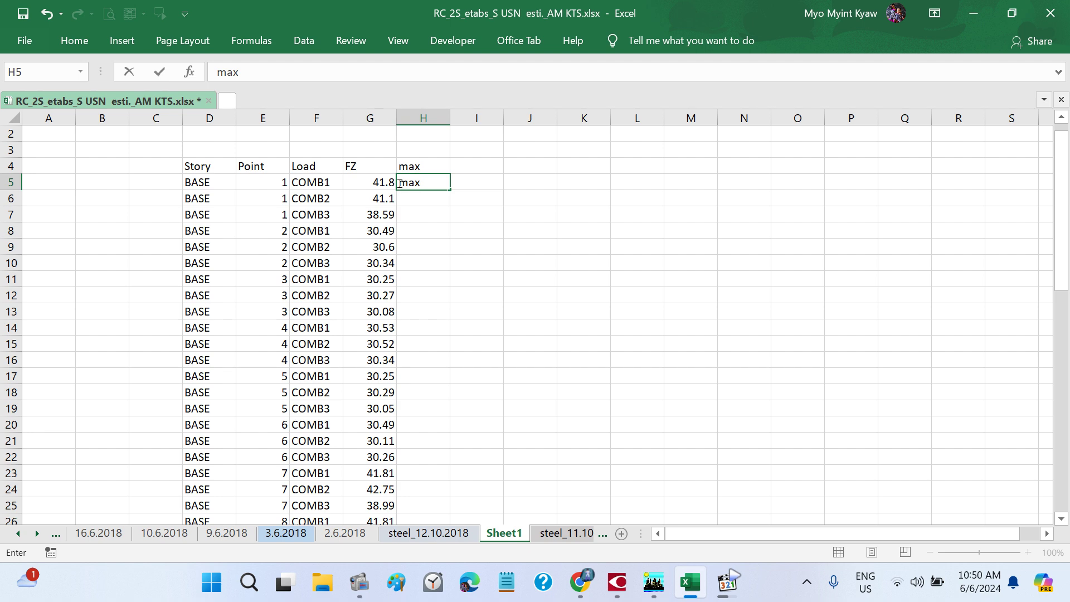
text(=)
key(BackSpace)
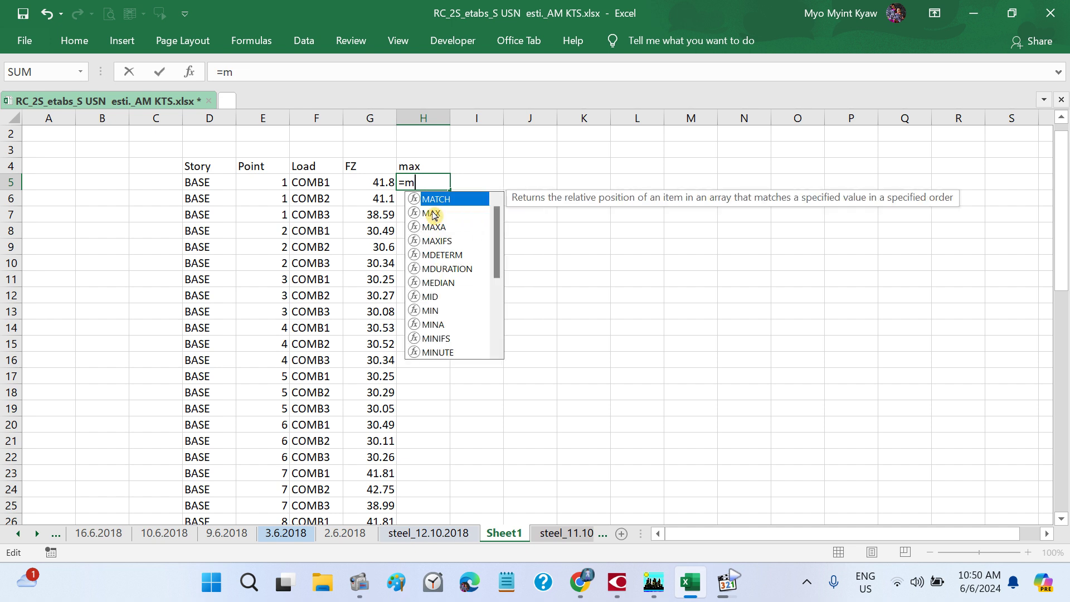
double_click(433, 214)
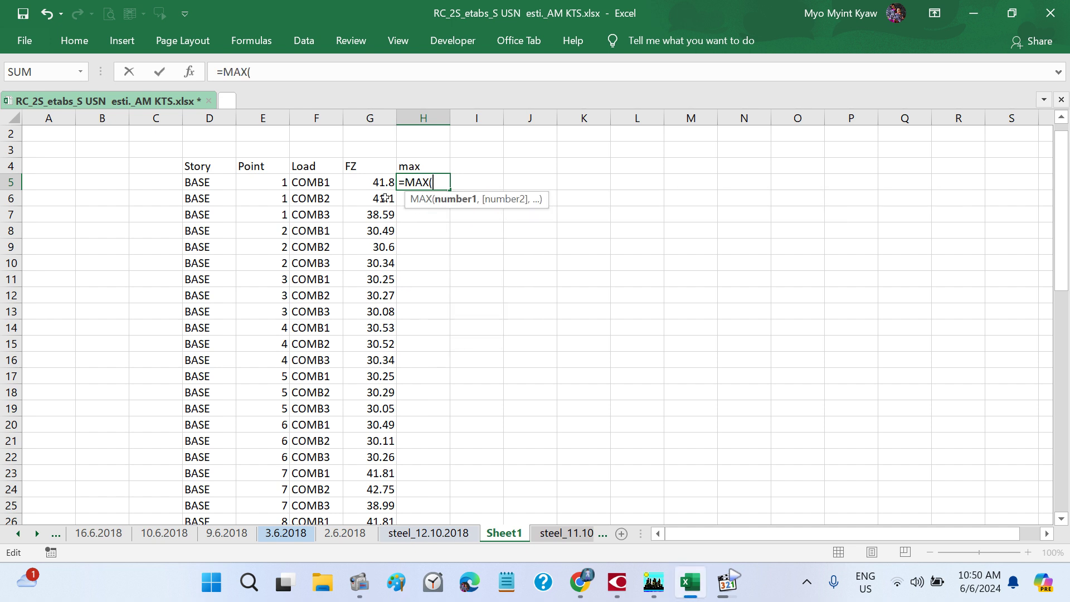
drag(377, 182, 376, 211)
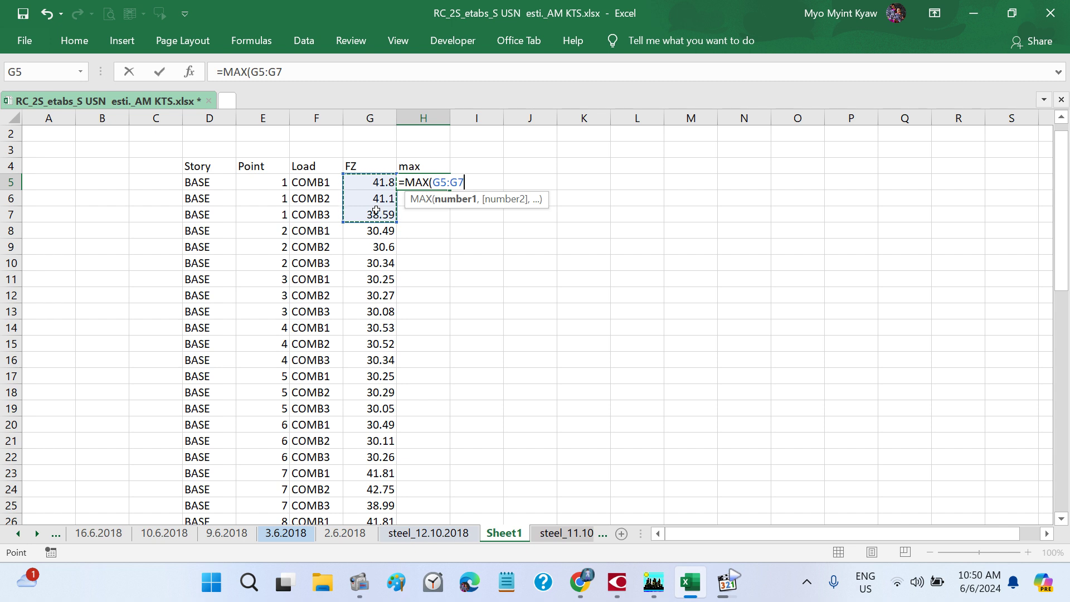
key(Return)
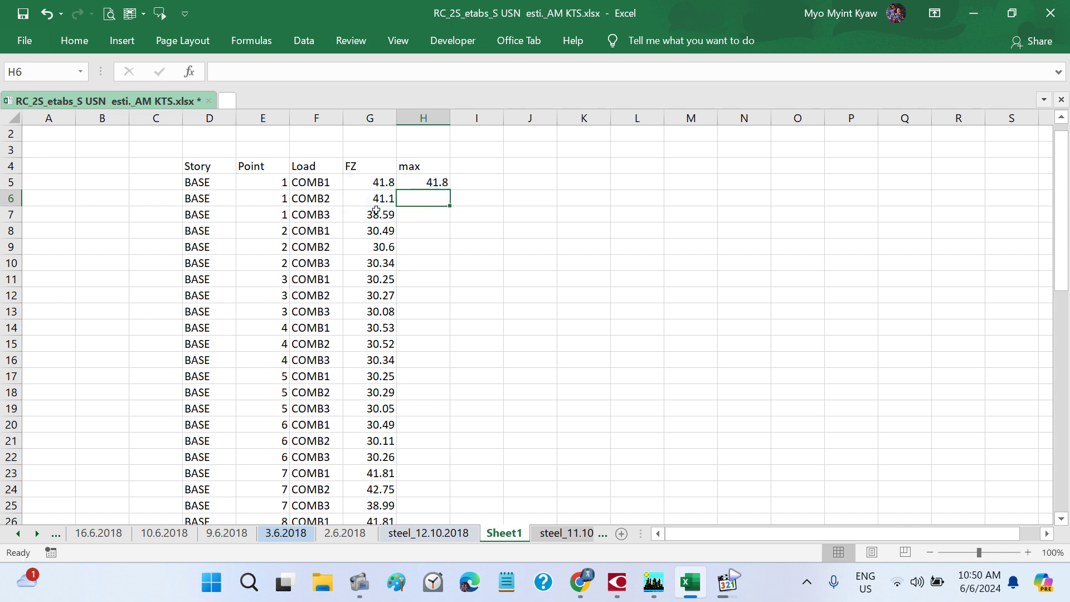
- Copy the H5 maximum formula to the COMB1 rows of points 2 to 7: H8, H11, H14, H17, H20 and H23
click(420, 181)
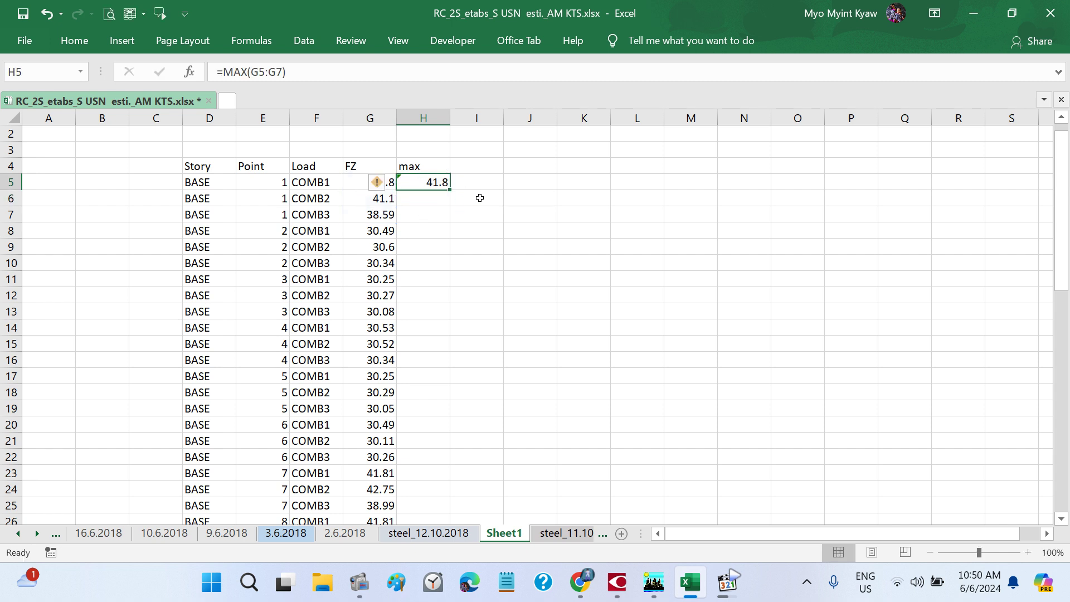
key(ctrl+c)
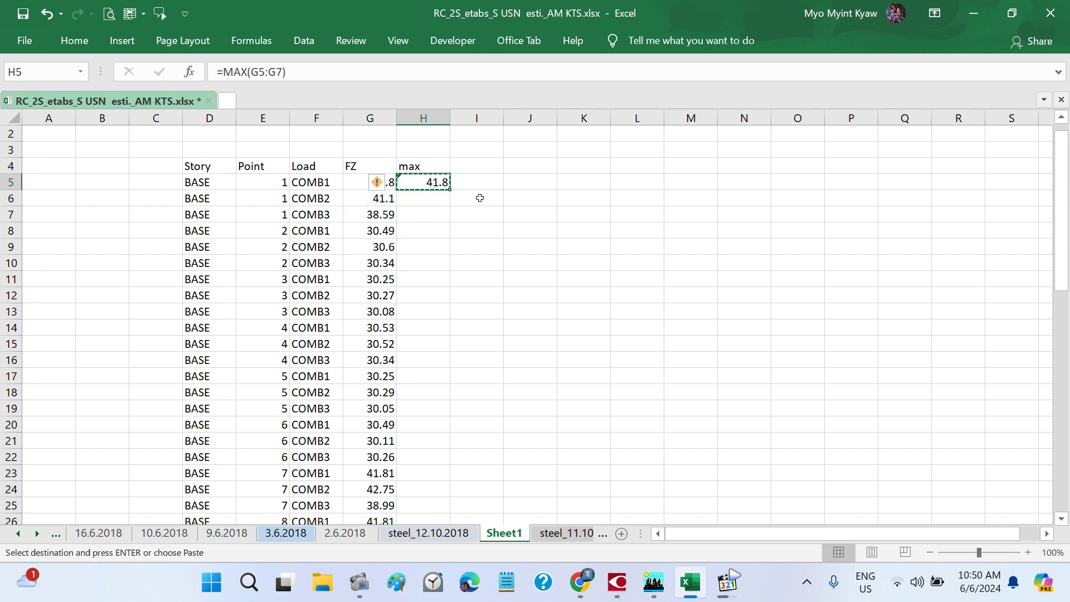
click(423, 229)
key(ctrl+v)
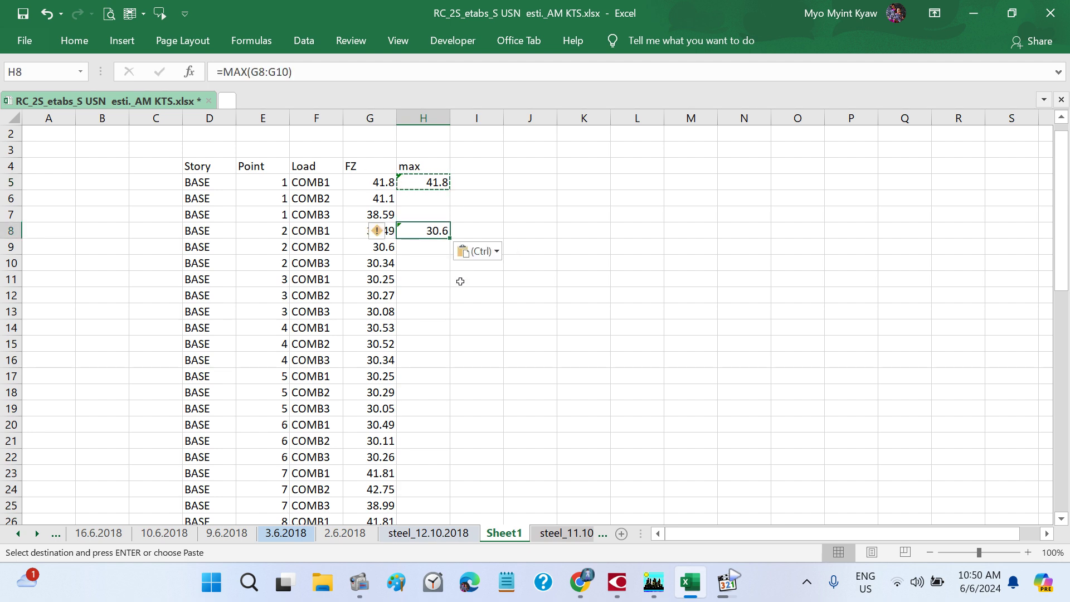
click(422, 281)
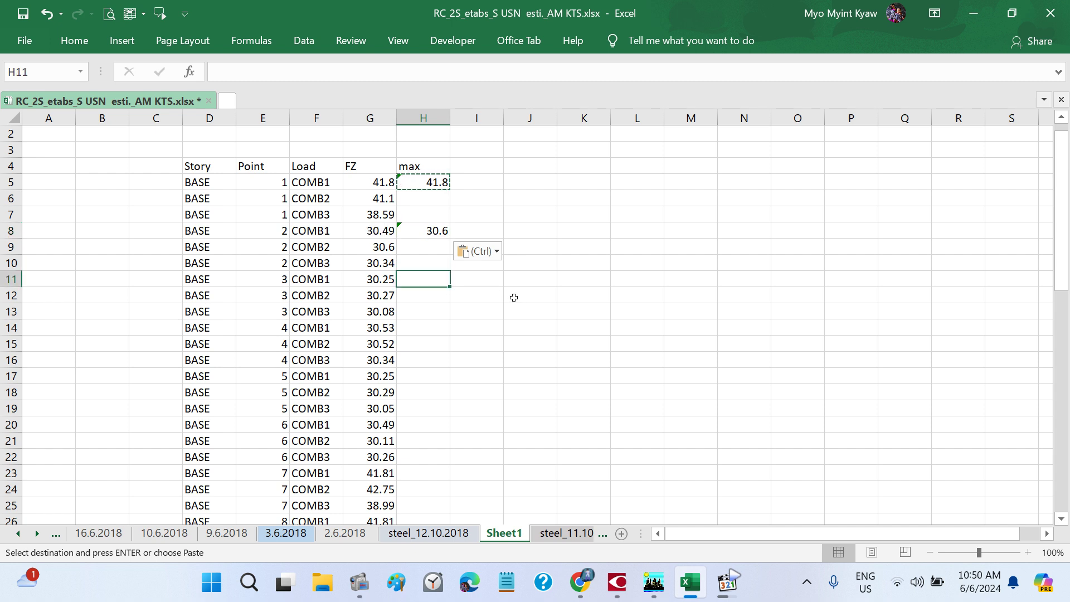
key(ctrl+v)
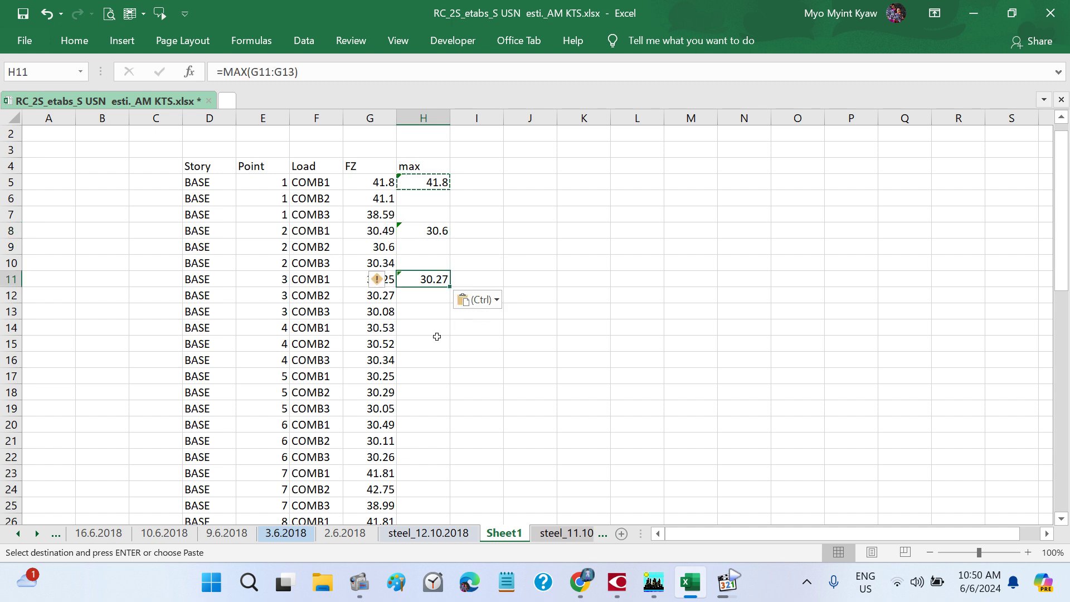
click(423, 326)
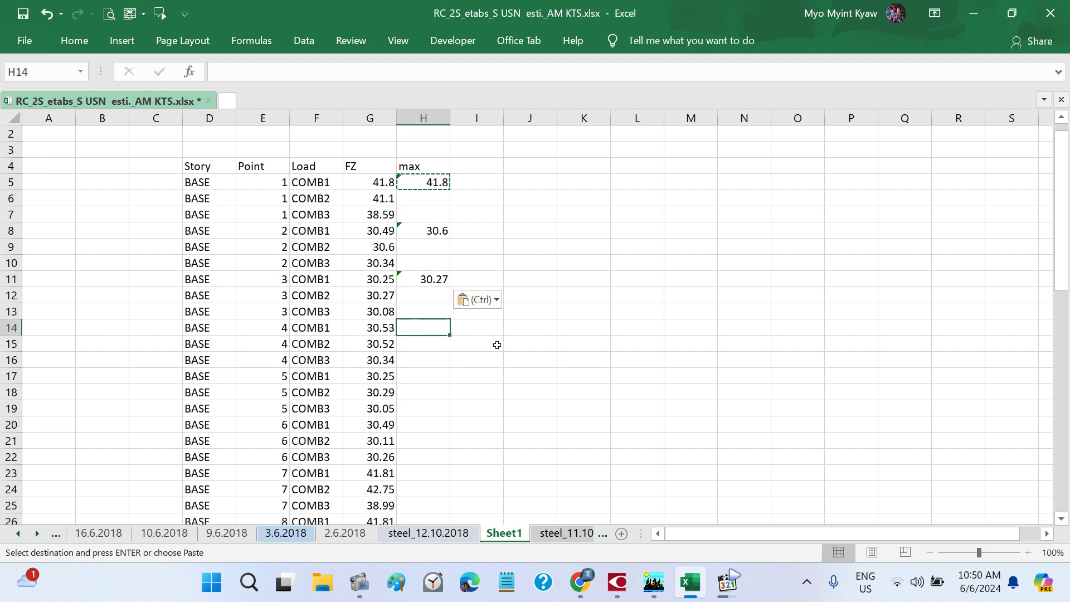
key(ctrl+v)
scroll(496, 345, down, 1)
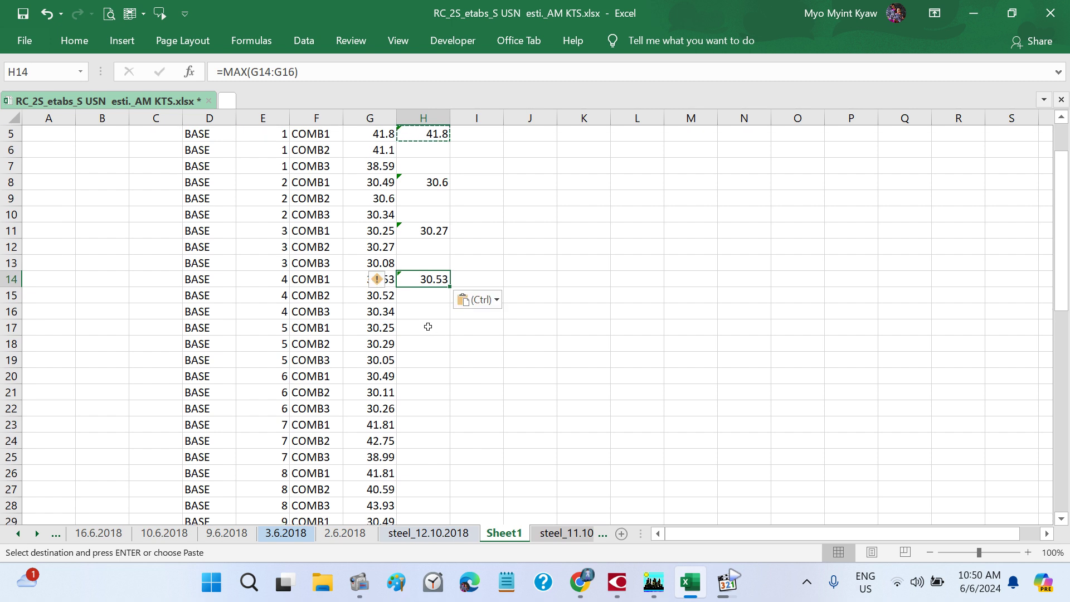
click(428, 327)
key(ctrl+v)
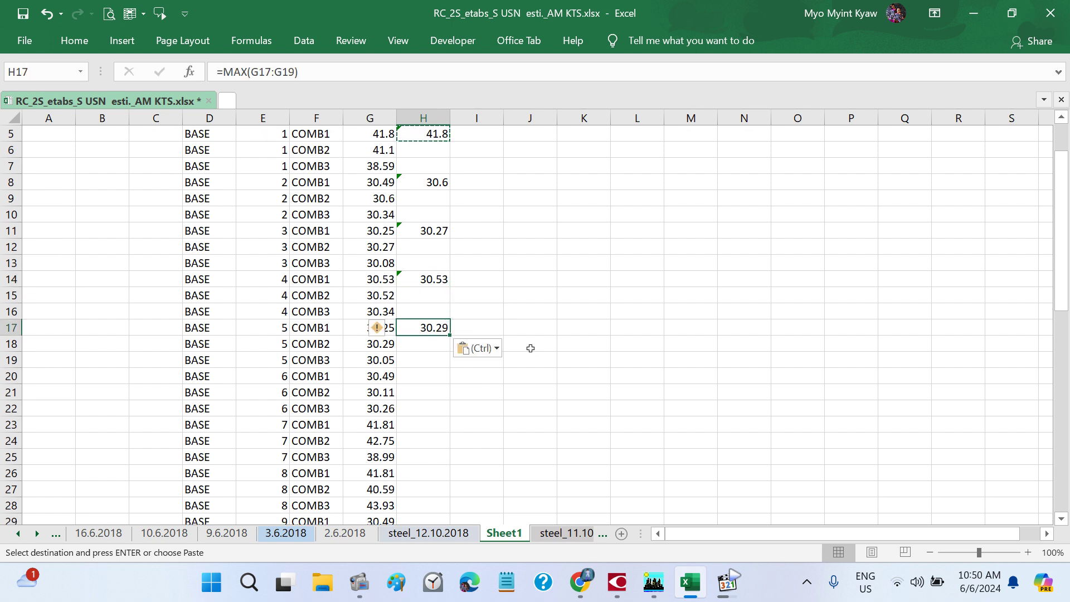
click(423, 377)
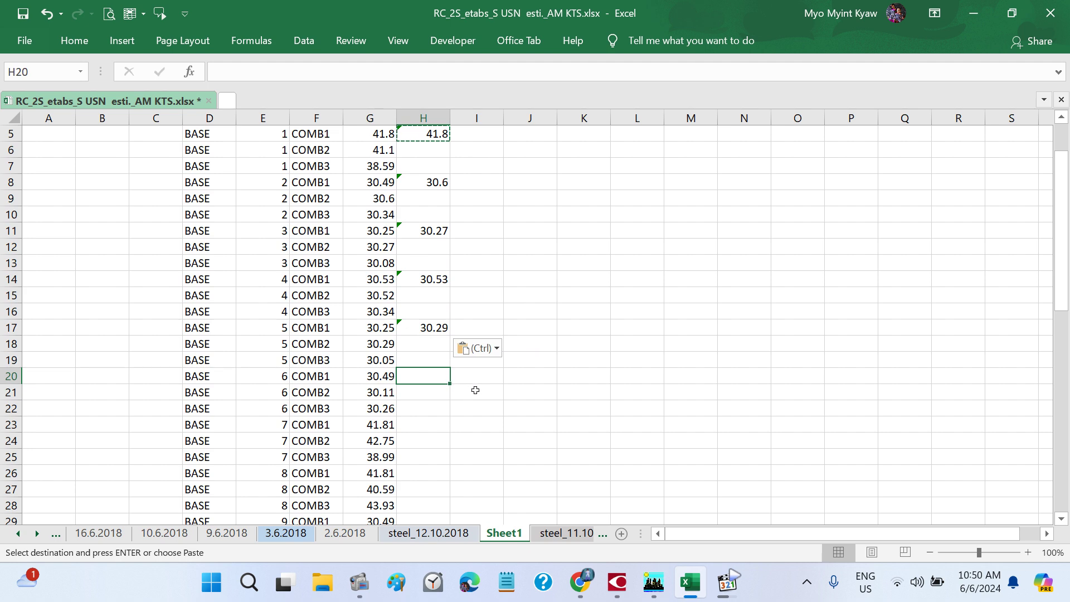
key(ctrl+v)
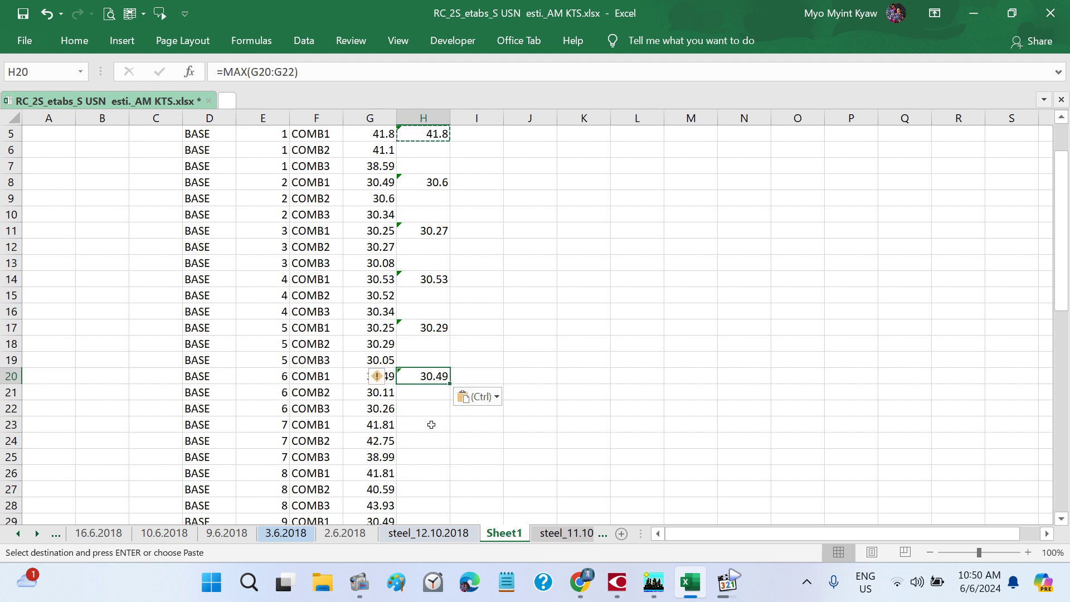
click(431, 425)
key(ctrl+v)
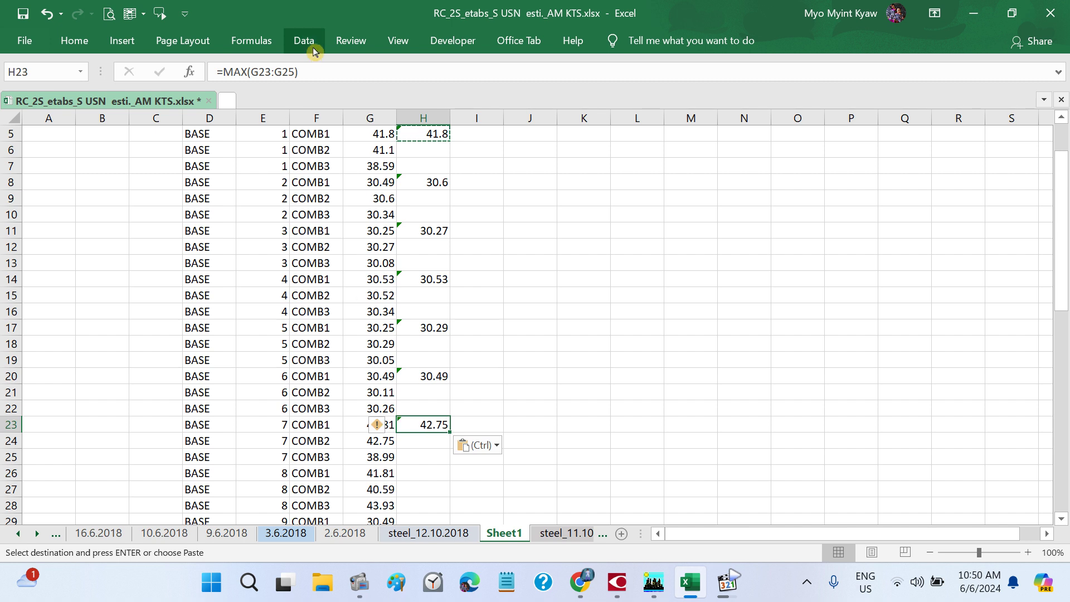
- Check the formula range in H23, then copy that formula to H26 and H29 for points 8 and 9
click(295, 71)
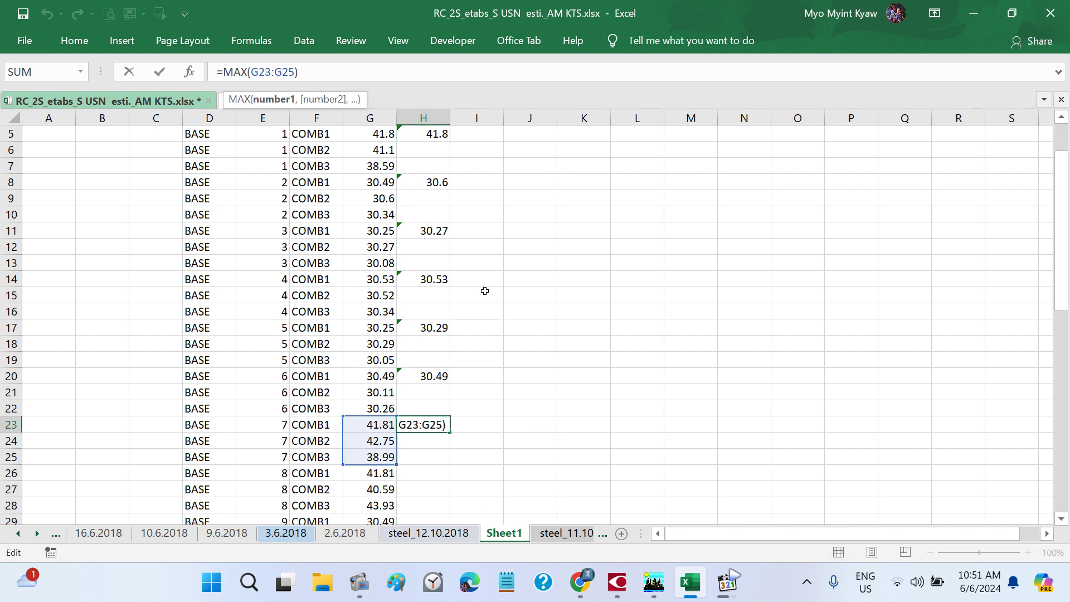
key(Escape)
scroll(484, 291, down, 1)
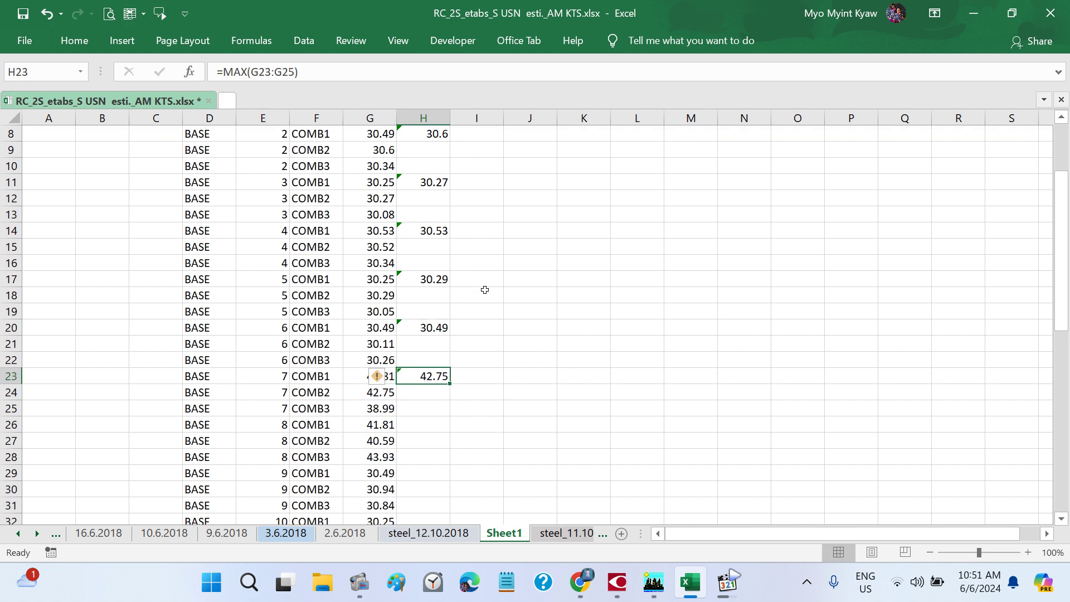
key(ctrl+c)
click(432, 424)
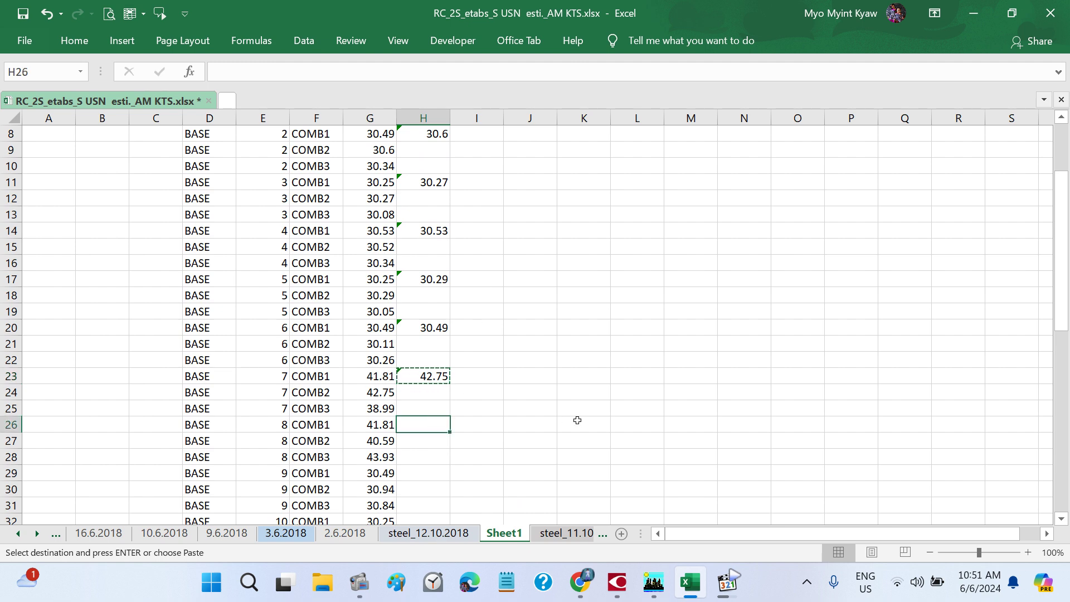
key(ctrl+v)
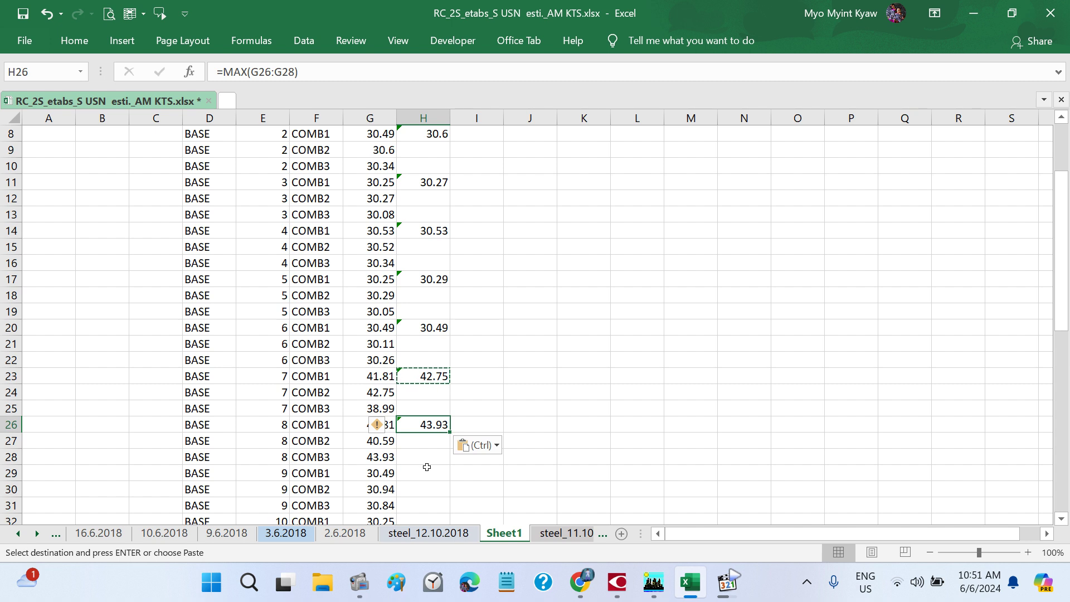
scroll(427, 466, down, 1)
scroll(427, 467, down, 1)
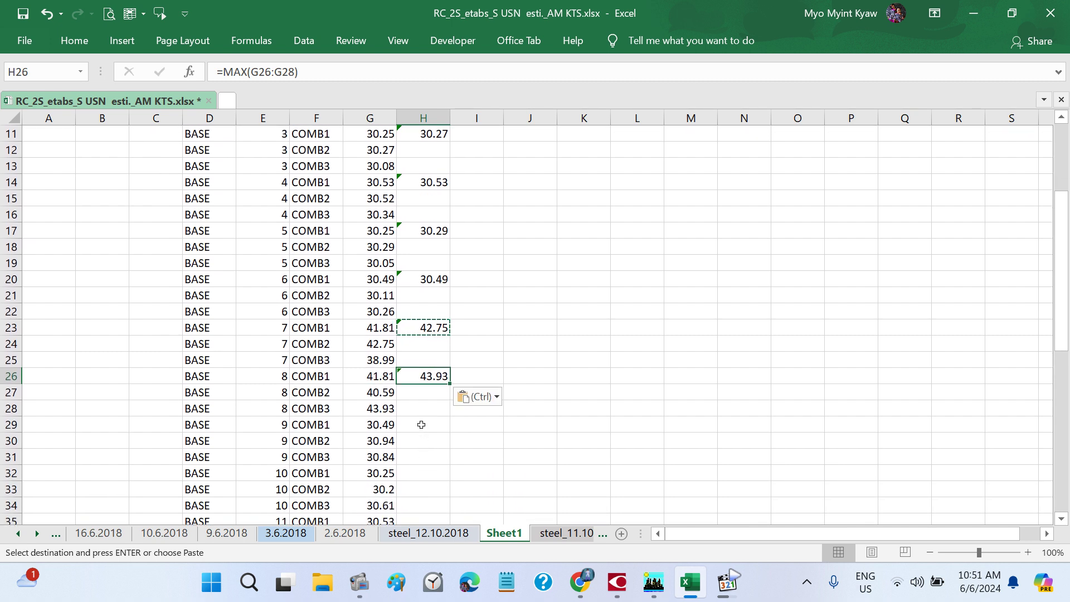
click(422, 426)
key(ctrl+v)
scroll(518, 462, down, 1)
scroll(518, 462, down, 2)
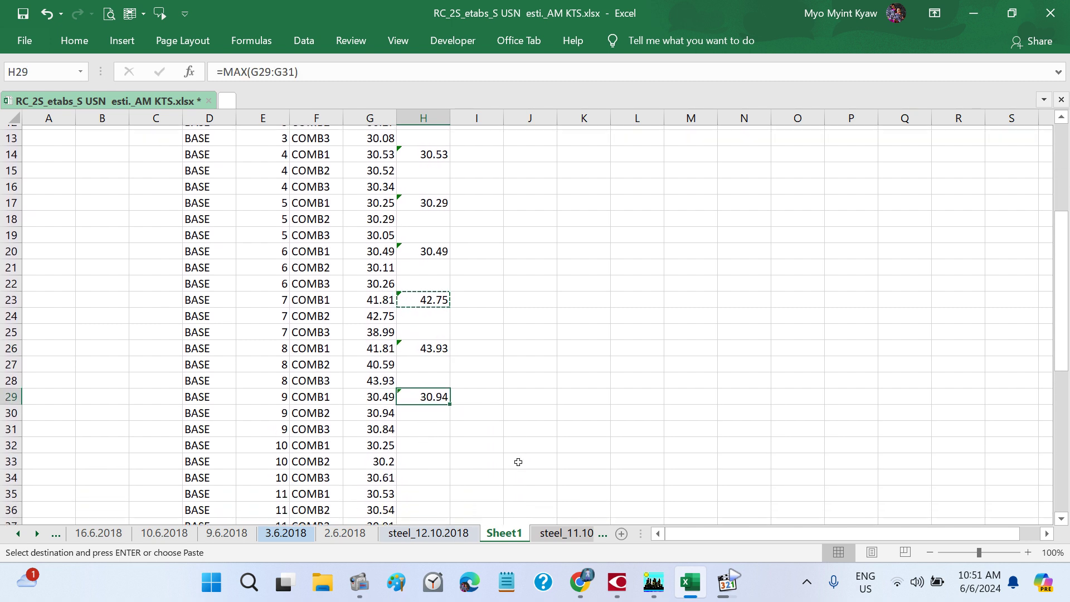
- Copy the maximum formula to the COMB1 rows of points 10, 11 and 12: H32, H35 and H38
click(426, 425)
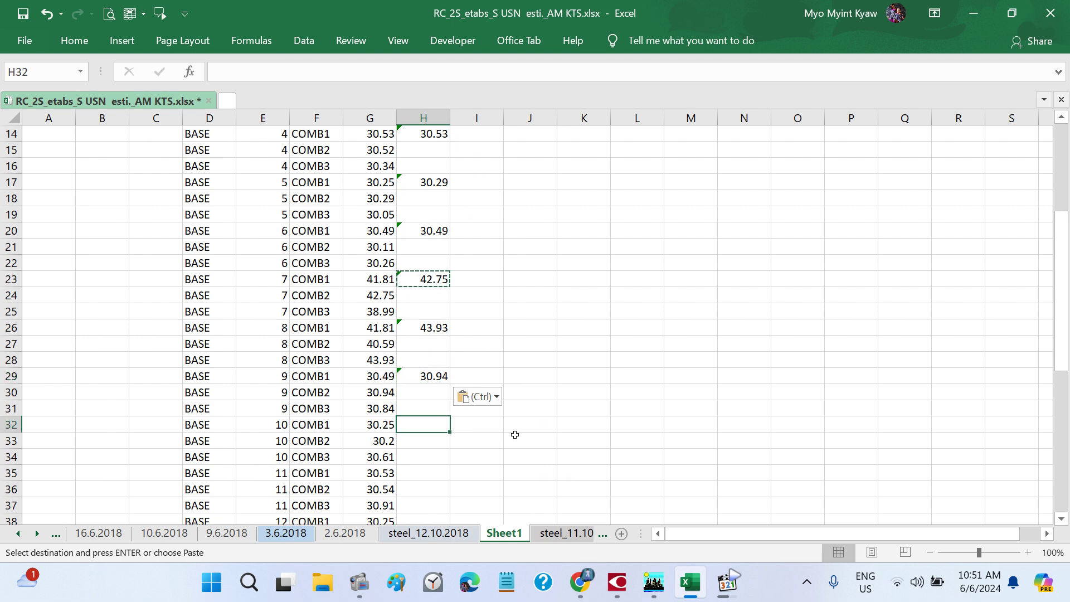
key(ctrl+v)
scroll(501, 434, down, 2)
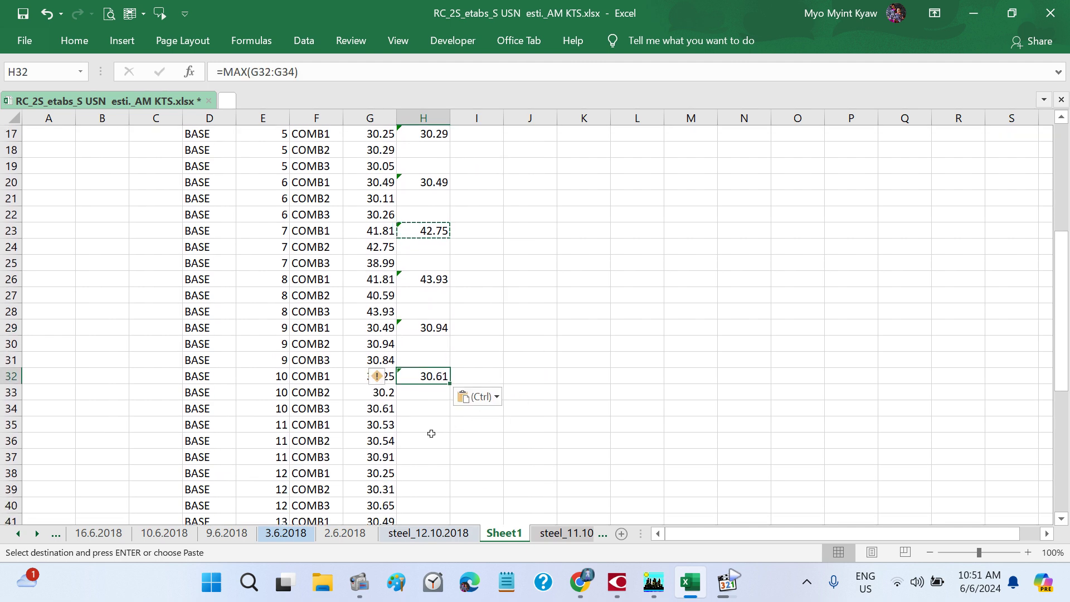
click(427, 425)
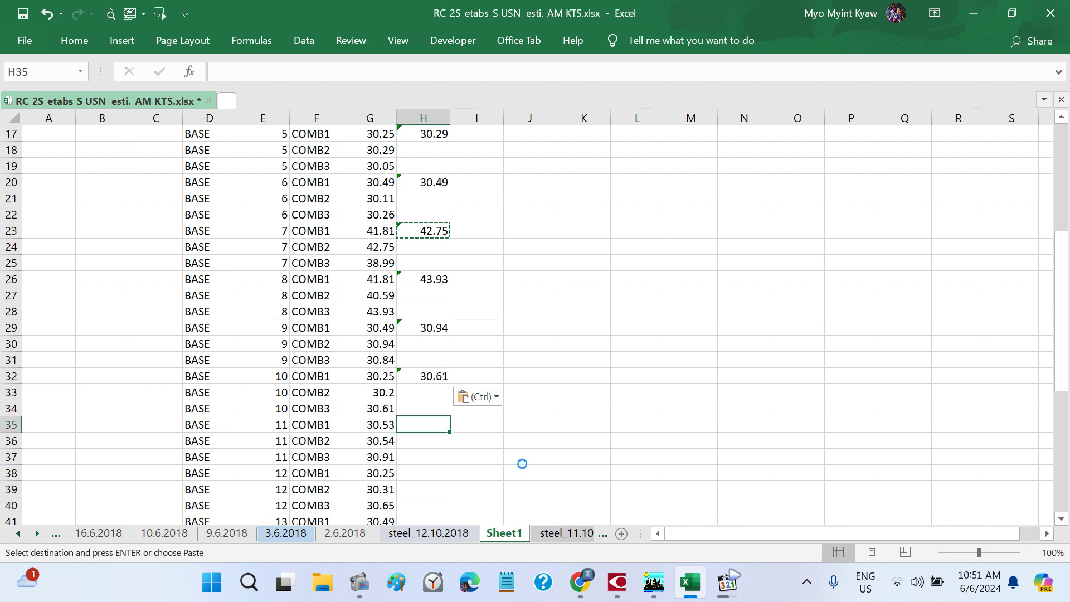
key(ctrl+v)
scroll(522, 463, down, 1)
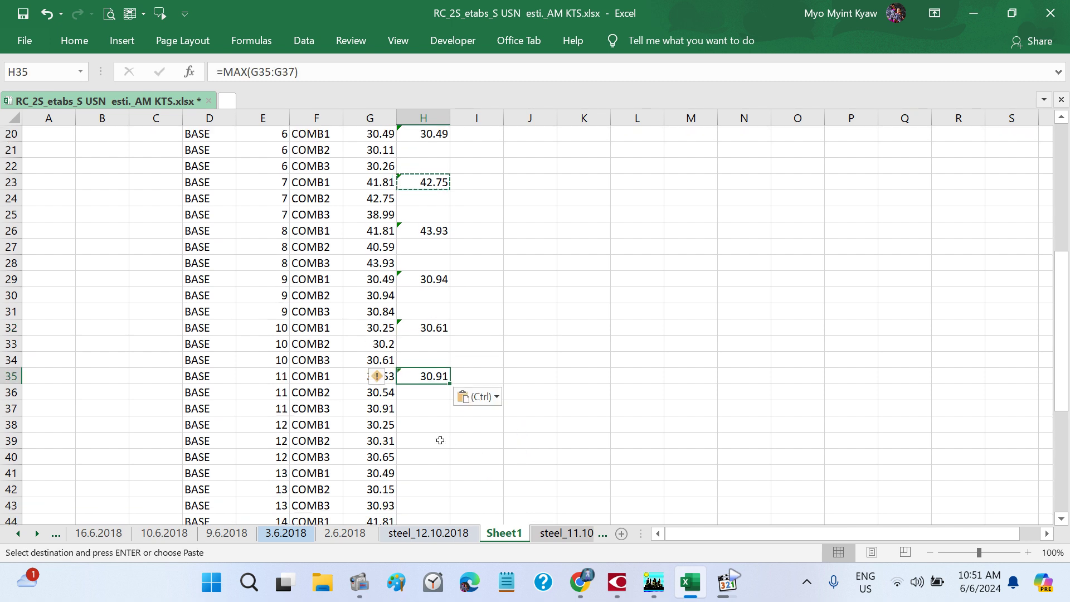
click(423, 422)
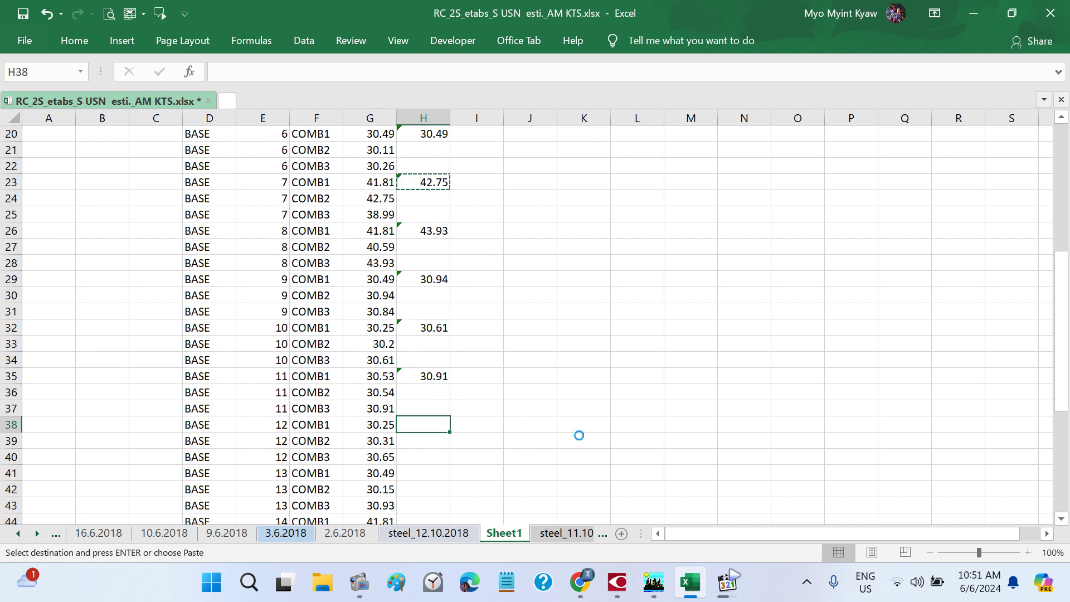
key(ctrl+v)
scroll(535, 436, down, 1)
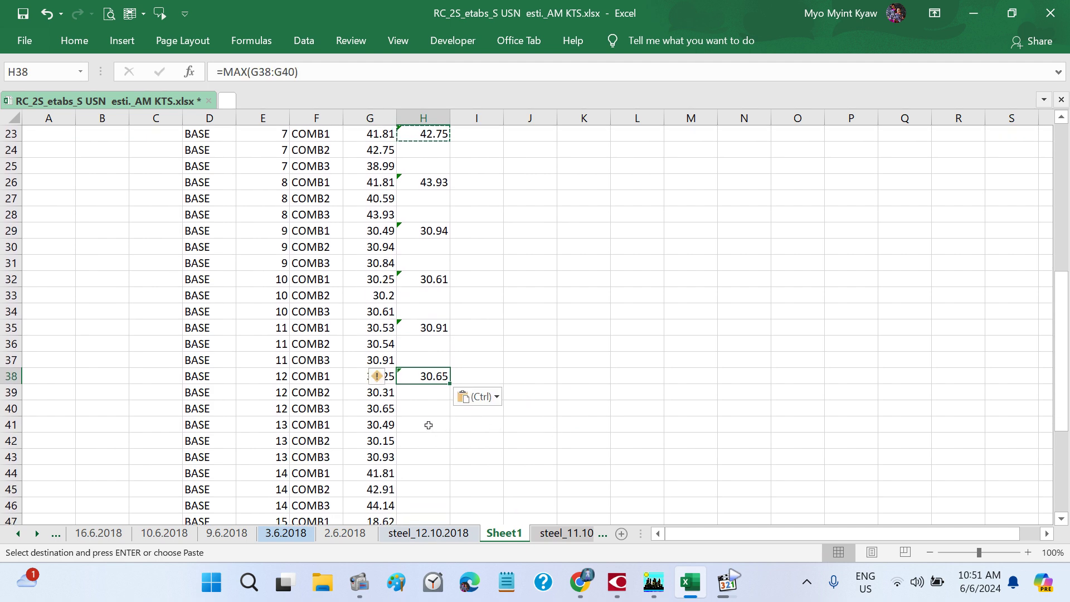
- Copy the maximum formula to the COMB1 rows of points 13, 14 and 15: H41, H44 and H47
click(418, 425)
key(ctrl+v)
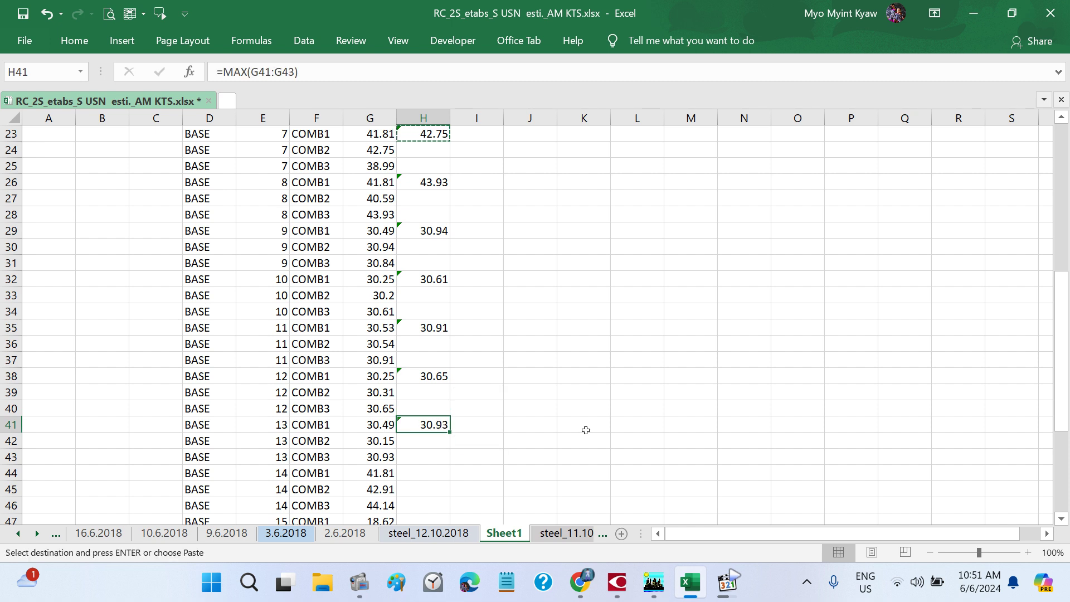
scroll(563, 432, down, 1)
click(425, 424)
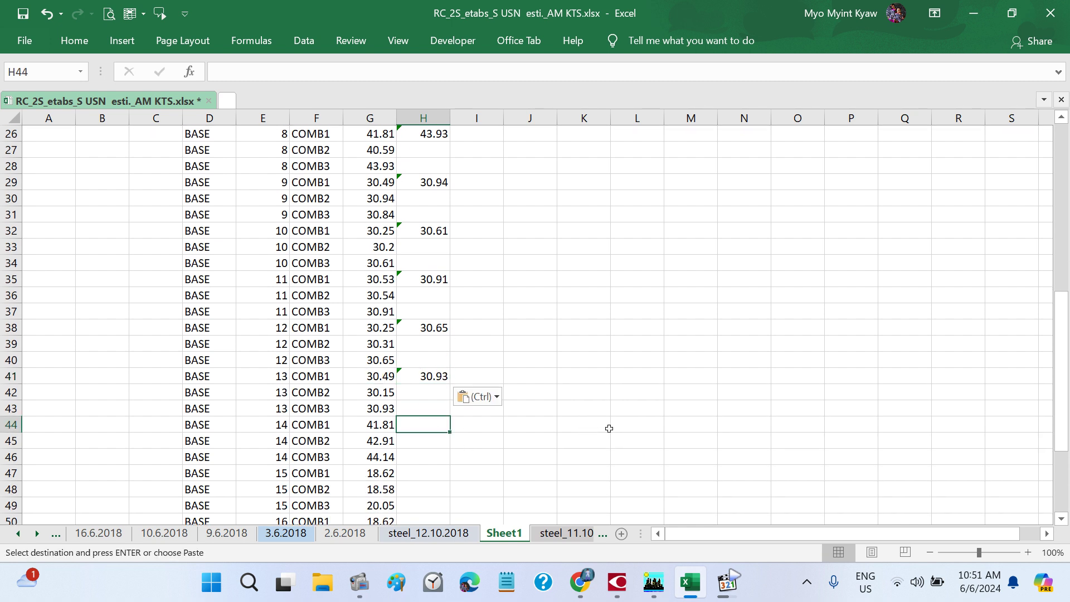
key(ctrl+v)
scroll(546, 413, down, 1)
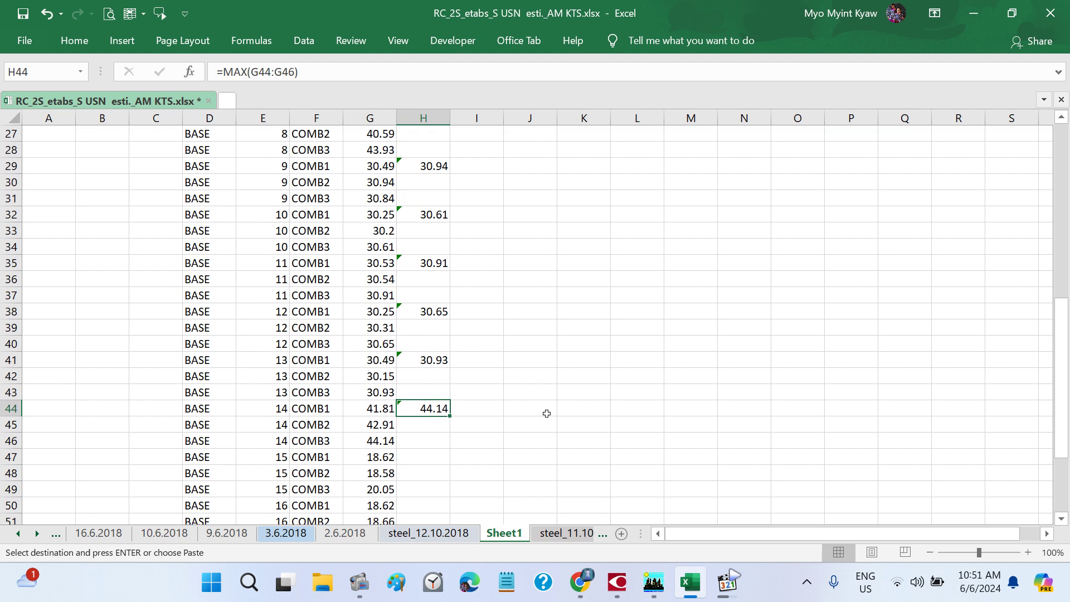
click(424, 422)
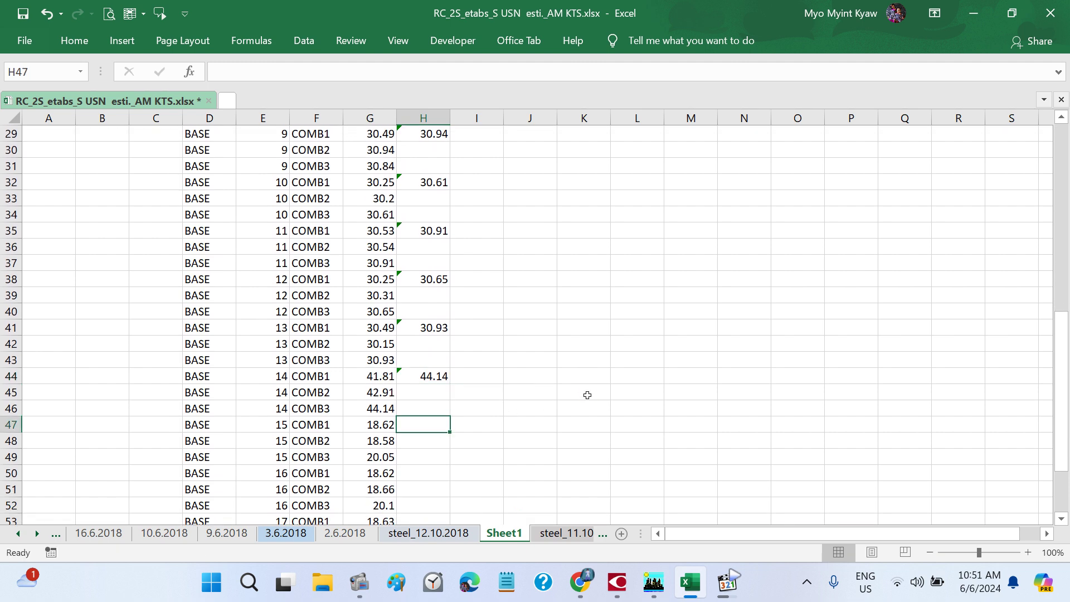
key(ctrl+v)
- Copy the maximum formula to the COMB1 rows of points 16, 17 and 18: H50, H53 and H56
scroll(542, 404, down, 1)
scroll(542, 405, down, 1)
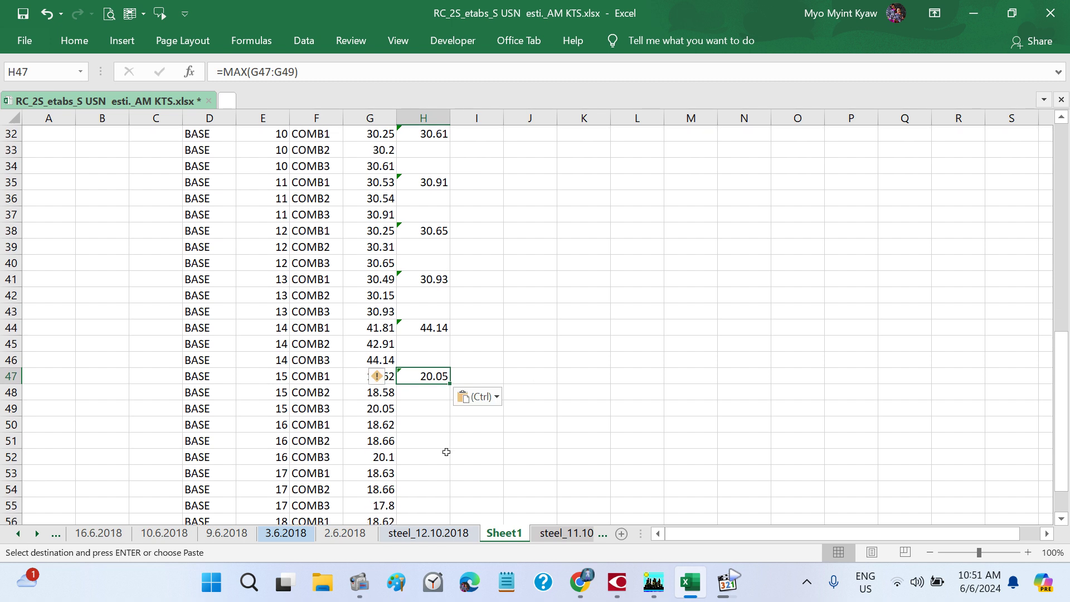
click(426, 428)
key(ctrl+v)
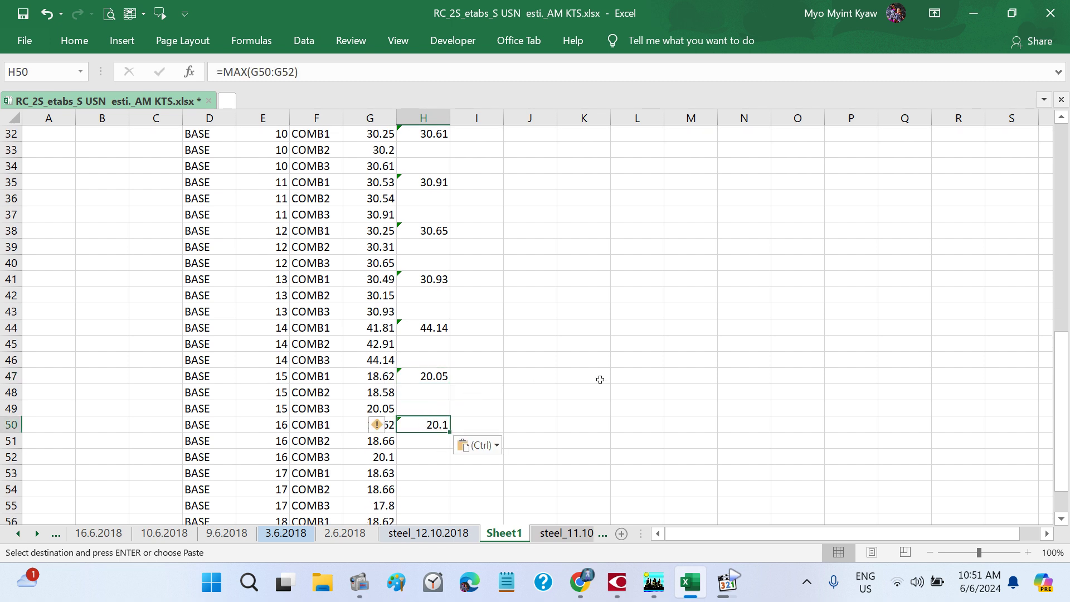
scroll(599, 379, down, 1)
click(418, 422)
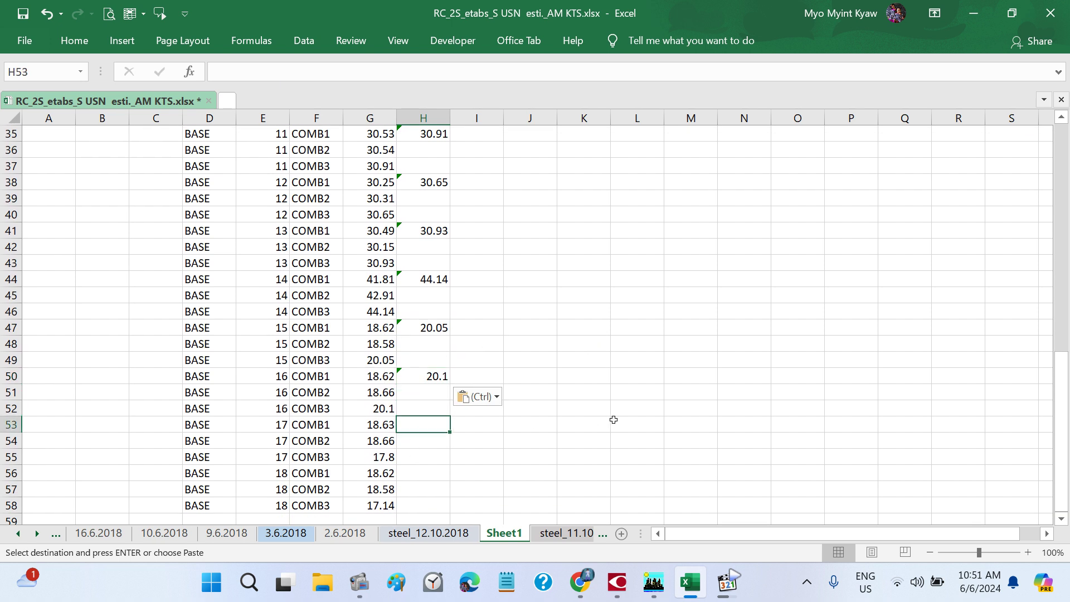
text(=MAX(G53:G55))
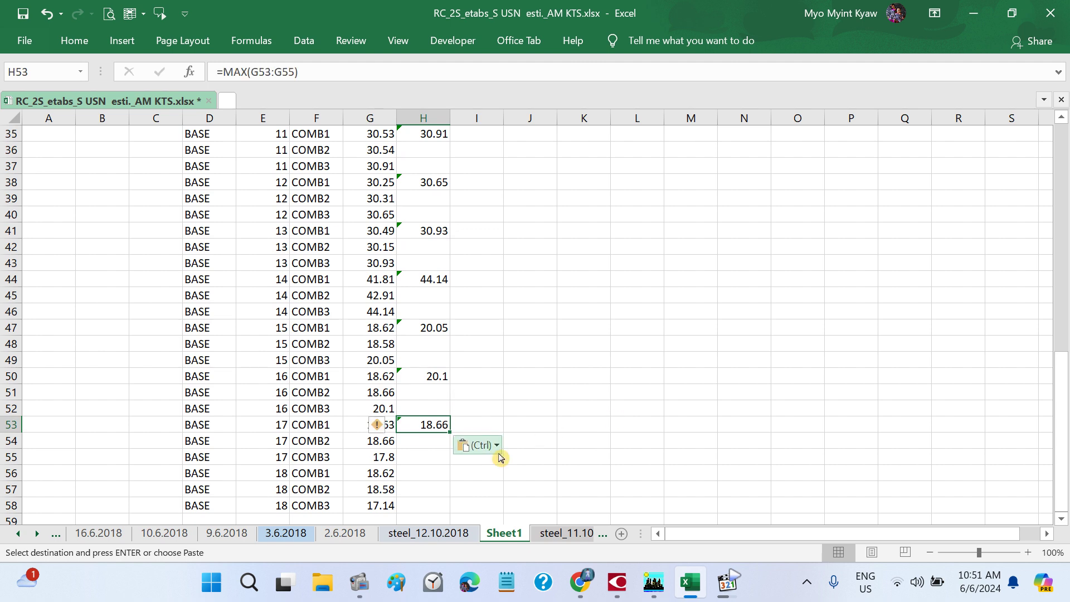
click(428, 475)
text(=MAX(G56:G58))
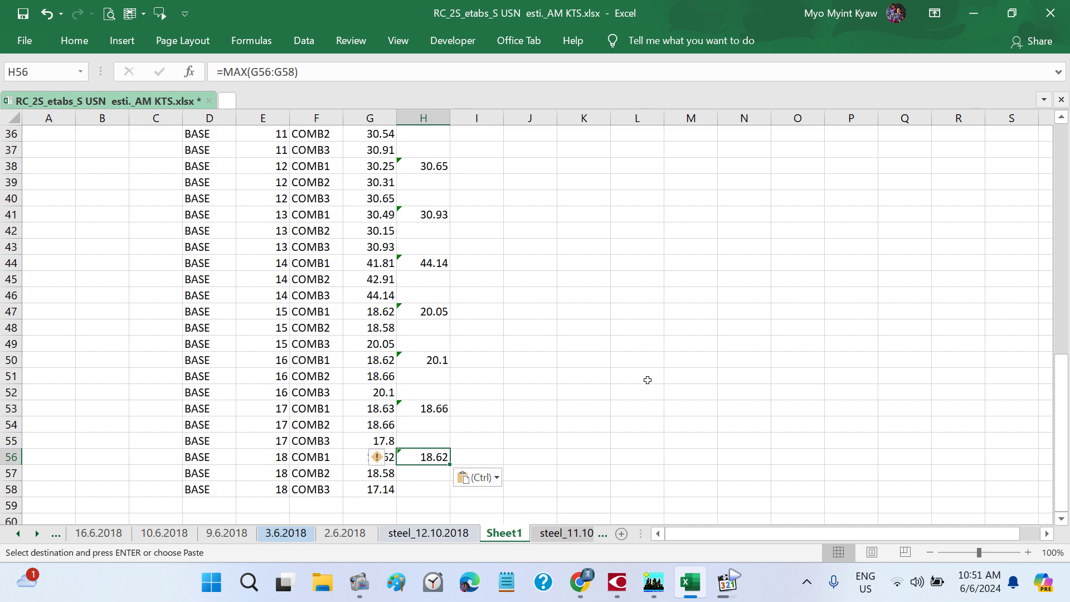
- Enter a MAX formula in G60 that finds the largest FZ of all support points, with its range starting at G5
scroll(434, 424, down, 1)
click(367, 493)
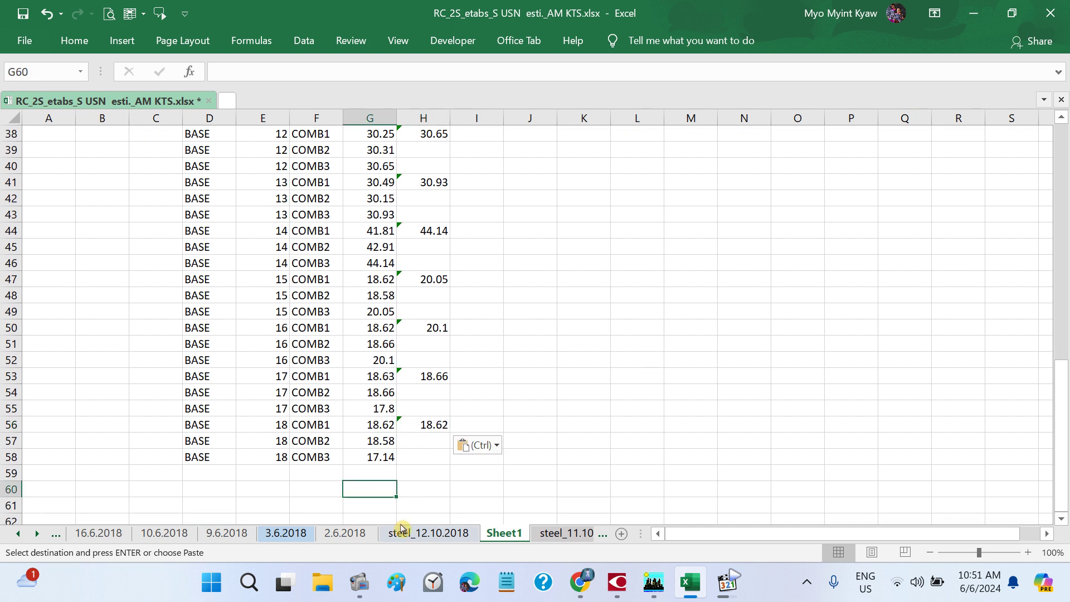
text(m)
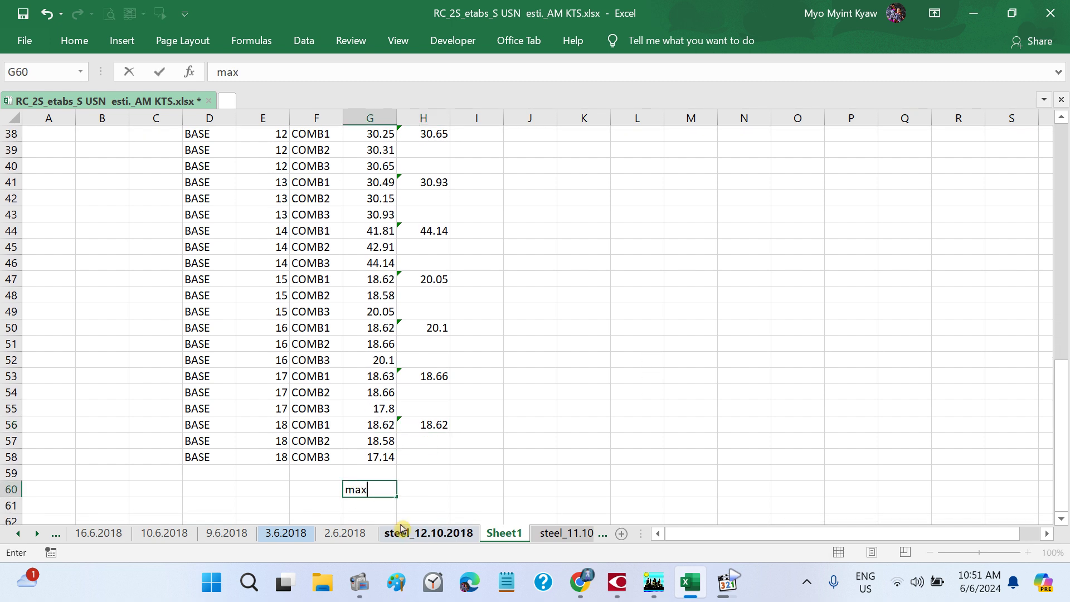
text(ax)
click(216, 72)
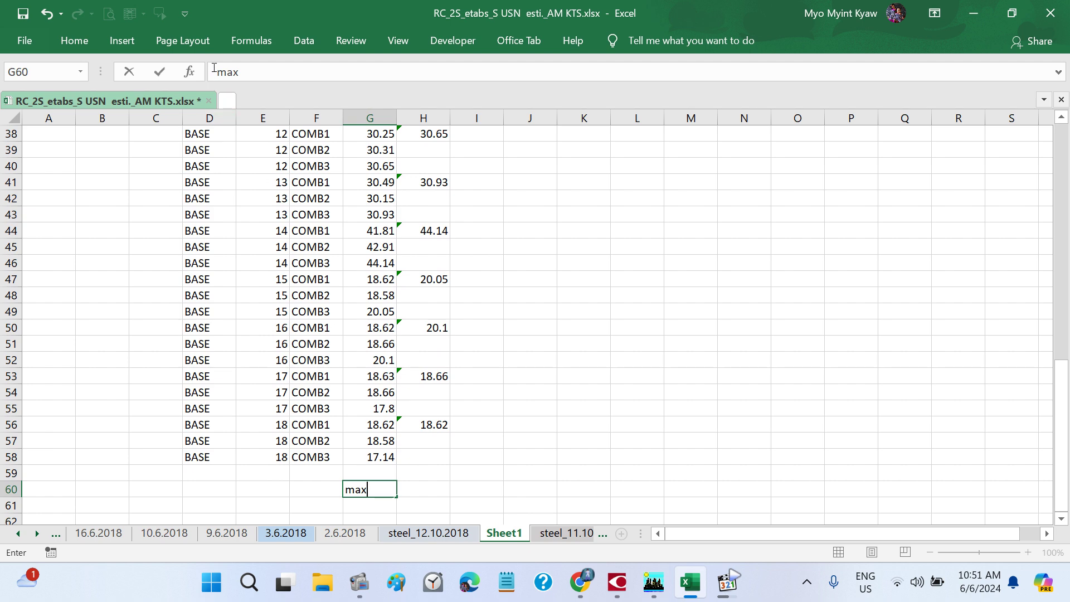
text(=)
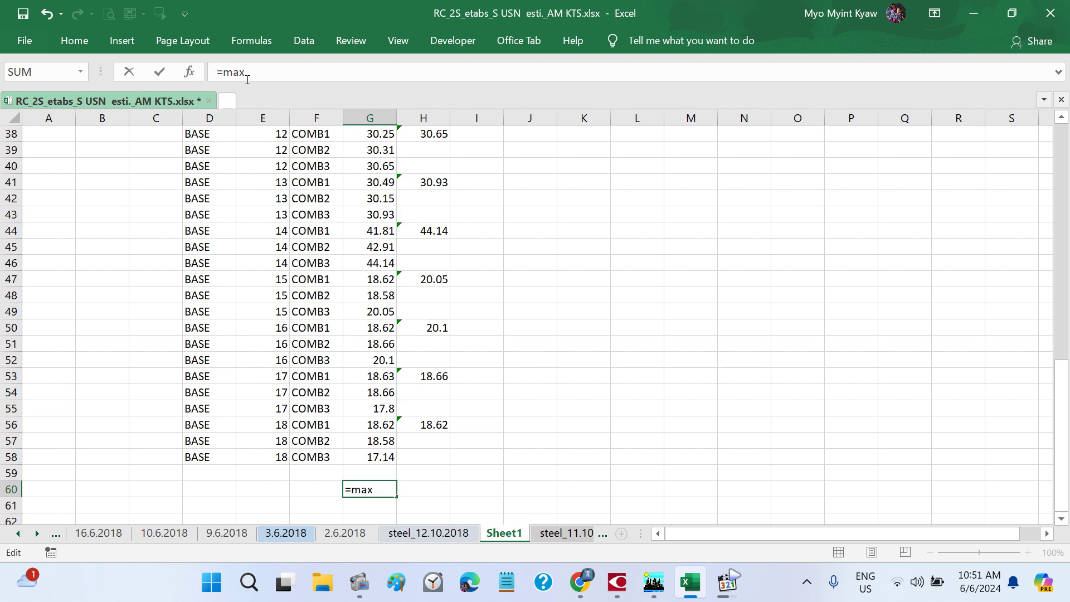
key(BackSpace)
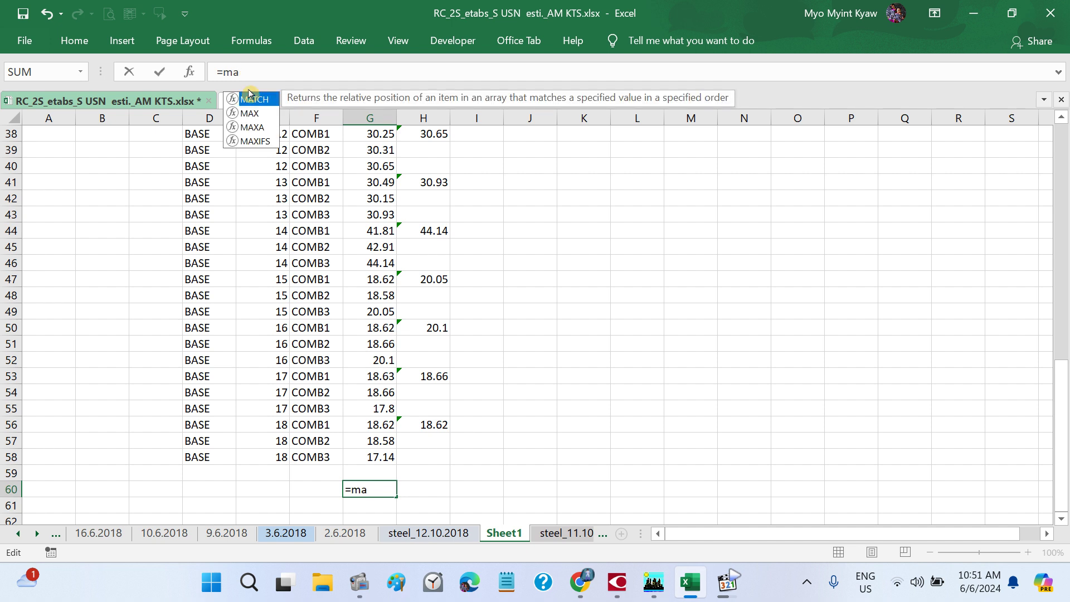
double_click(253, 111)
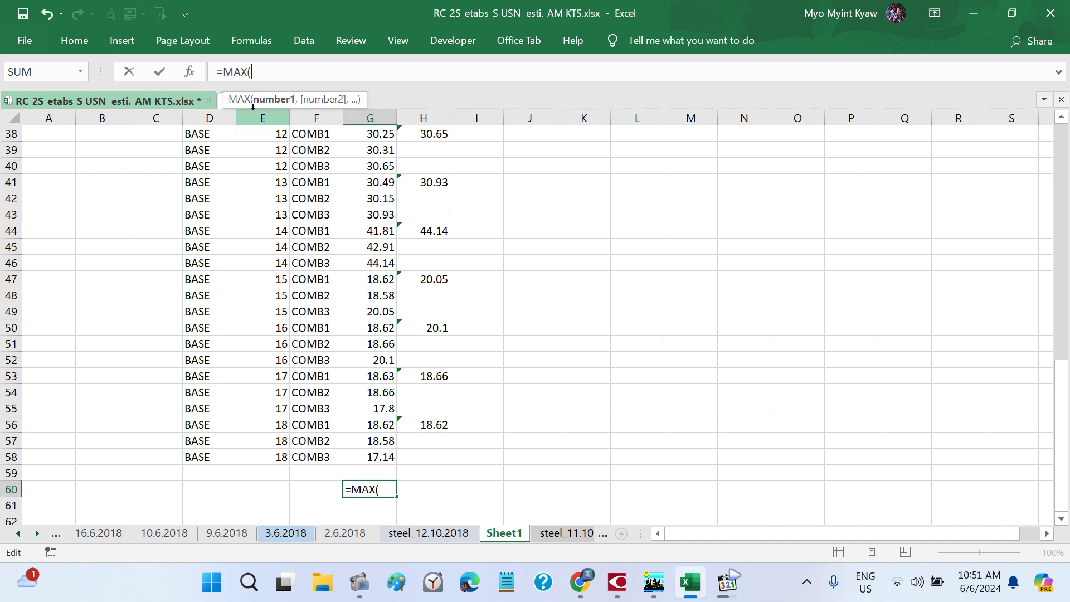
scroll(443, 247, up, 3)
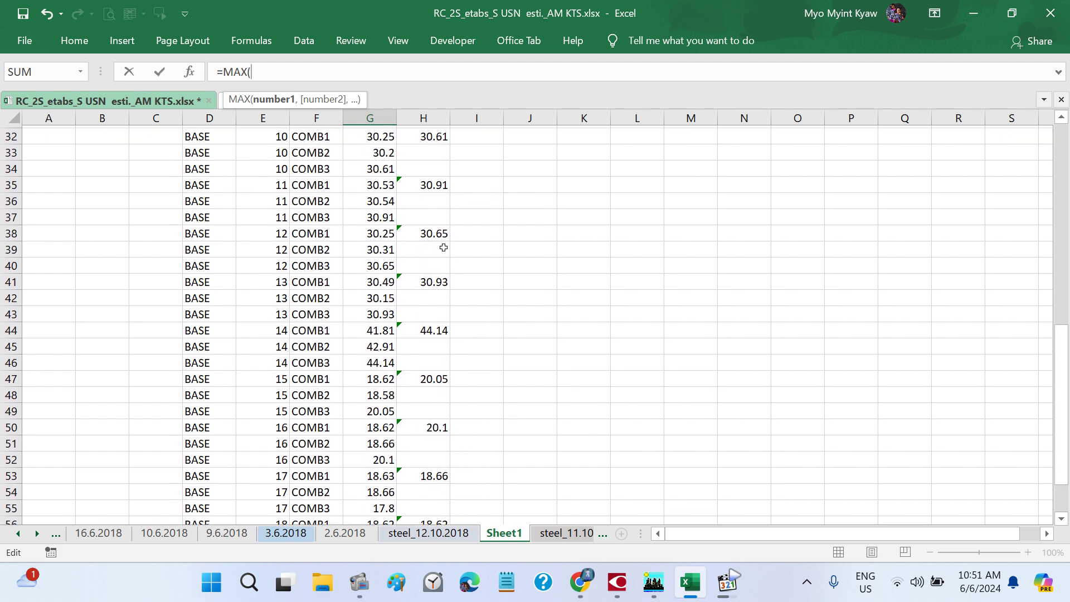
scroll(442, 247, up, 4)
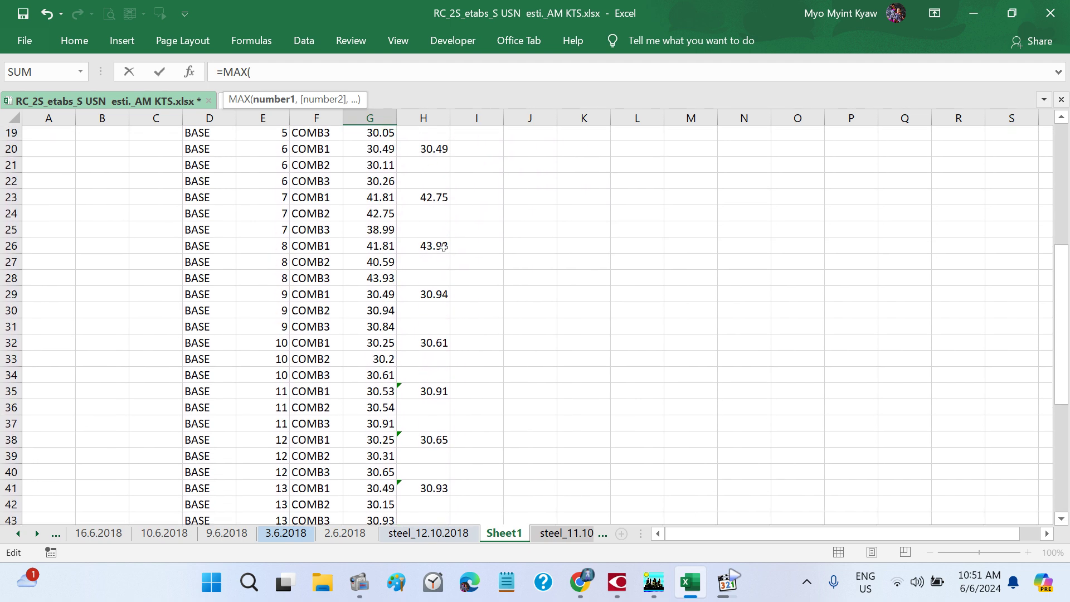
scroll(443, 246, up, 3)
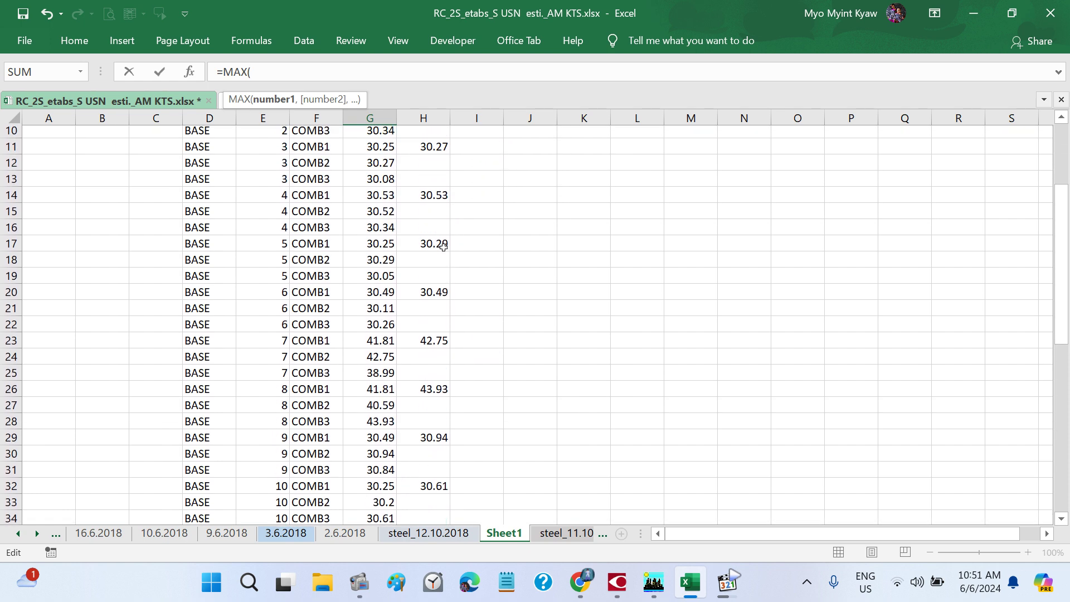
scroll(443, 247, up, 2)
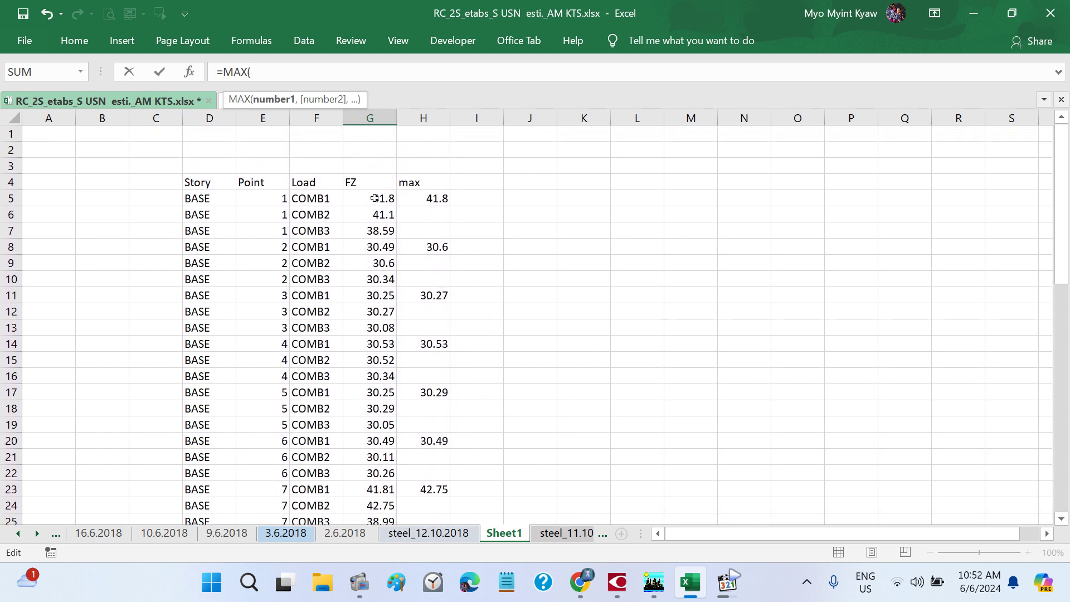
drag(375, 198, 361, 477)
key(Return)
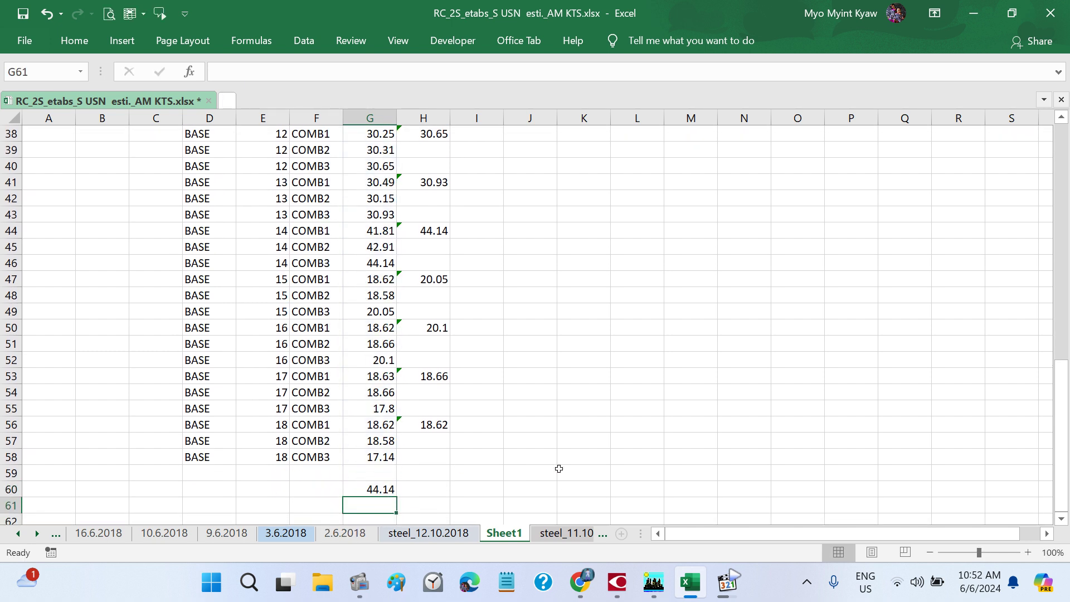
- Switch to ETABS, close the Support Reactions table and return to the Excel workbook
click(654, 581)
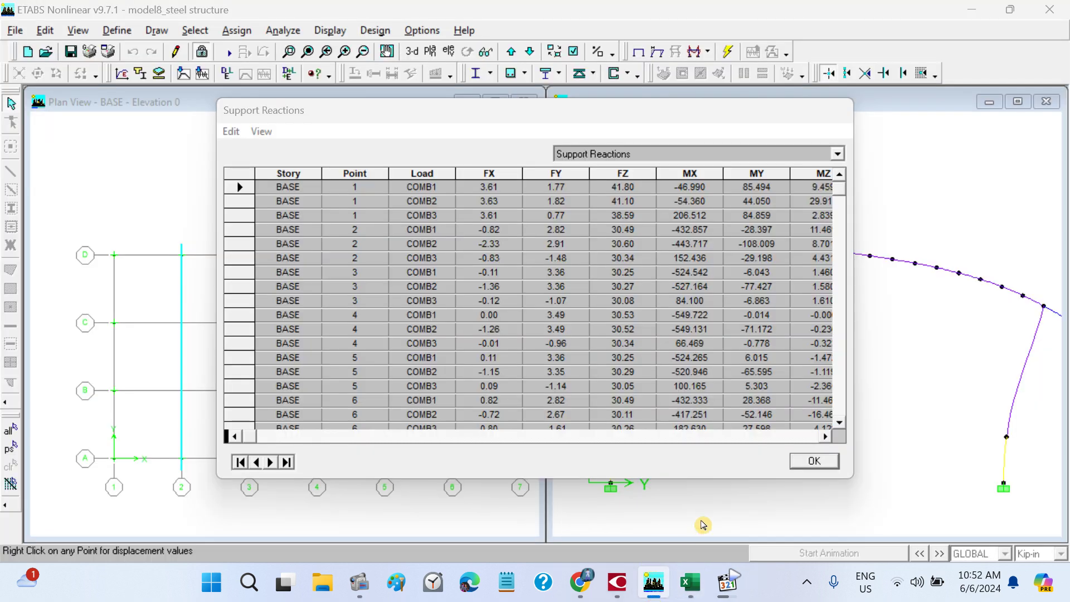
click(813, 461)
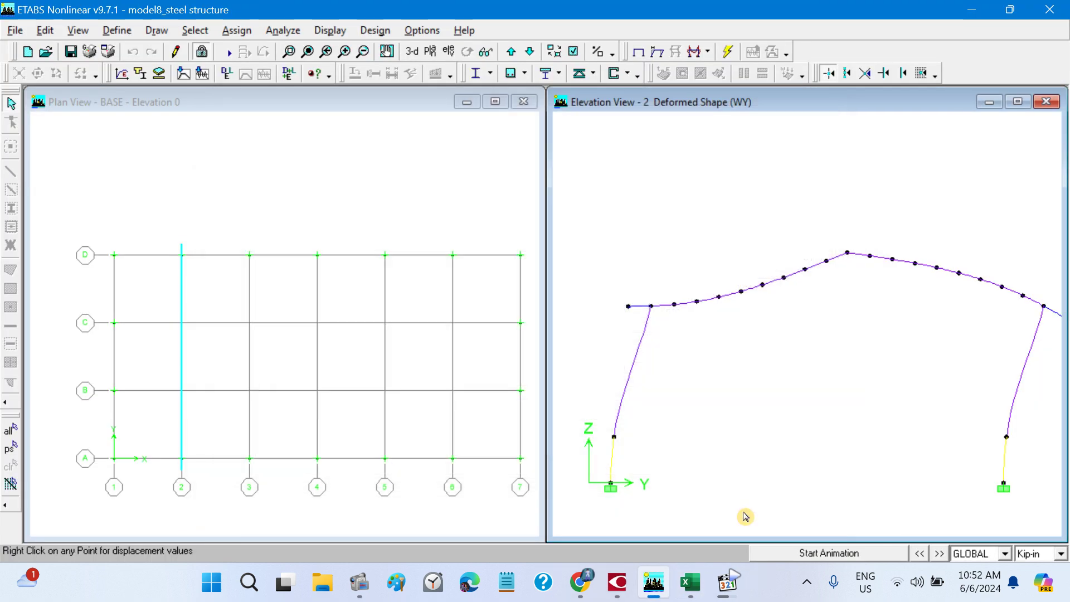
click(690, 582)
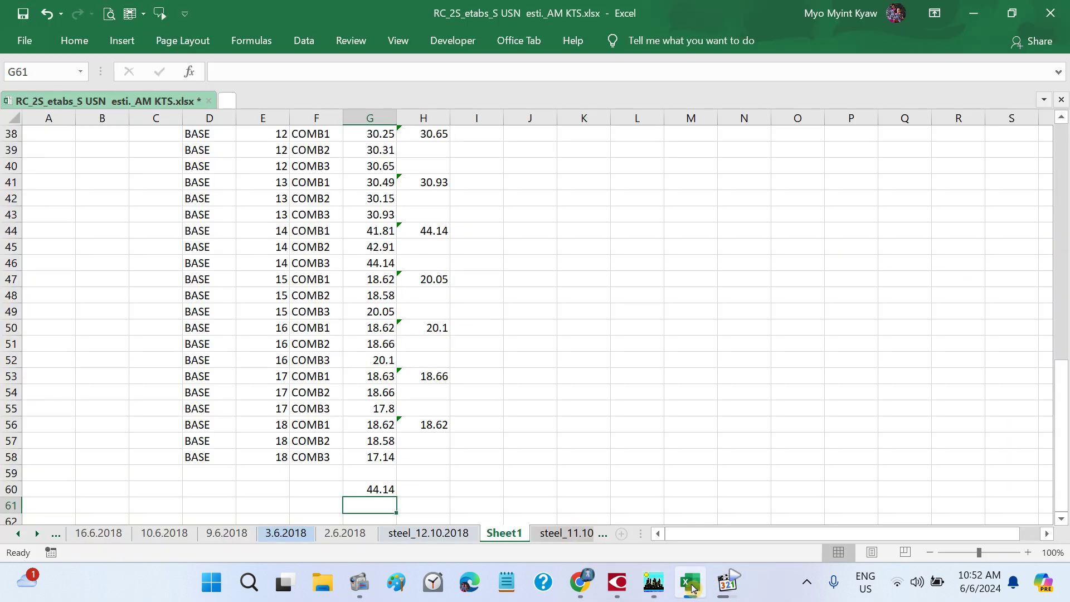
click(691, 583)
click(691, 582)
- Review the handwritten notes on the steel_12.10.2018 sheet, up to the Model No. 8 column and footing layout sketch
click(118, 397)
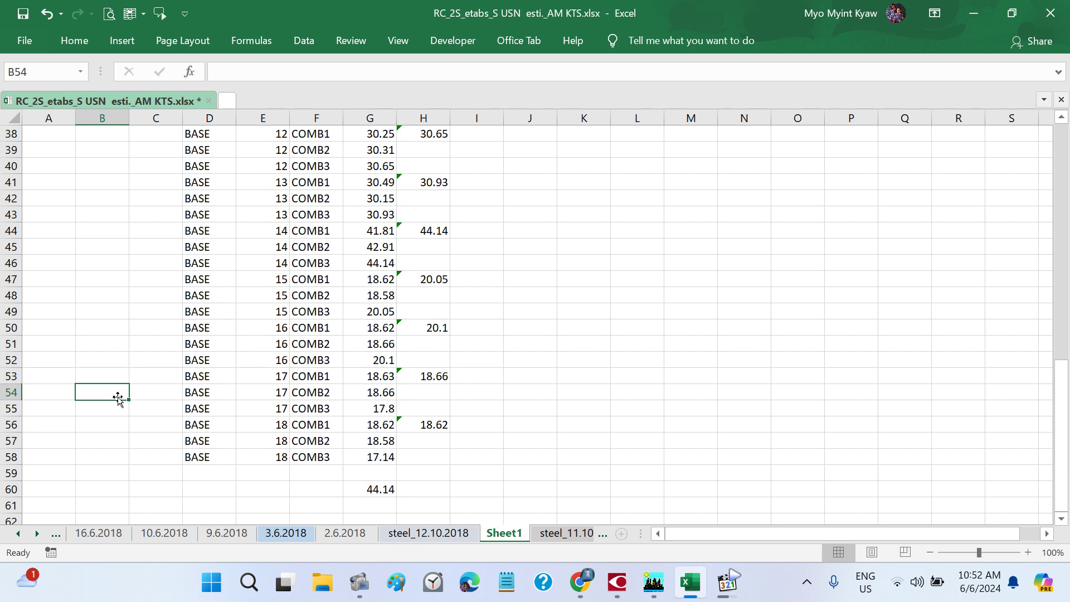
scroll(117, 397, up, 12)
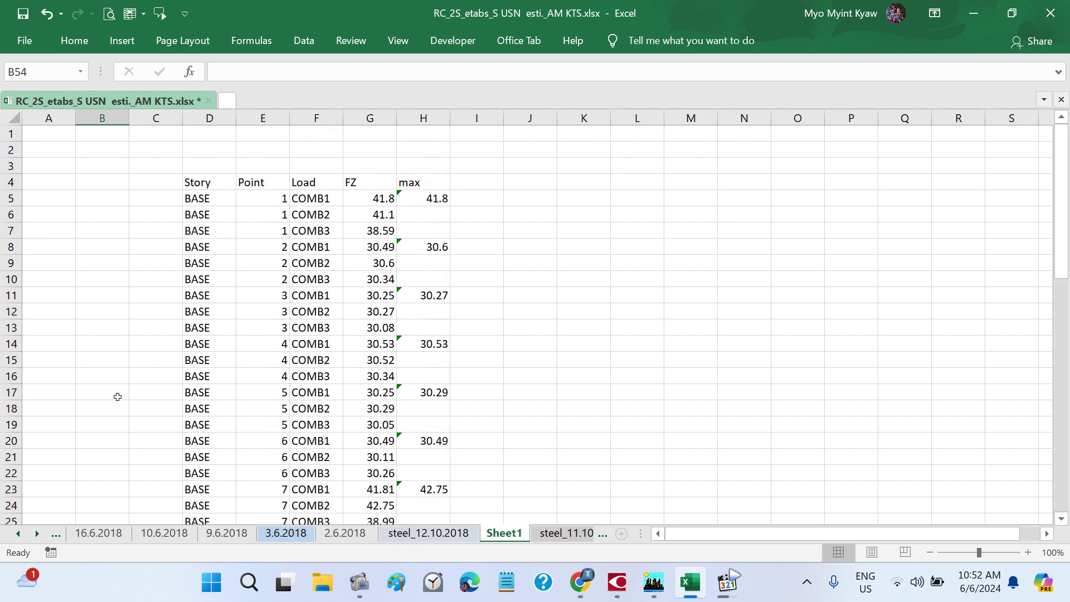
click(426, 533)
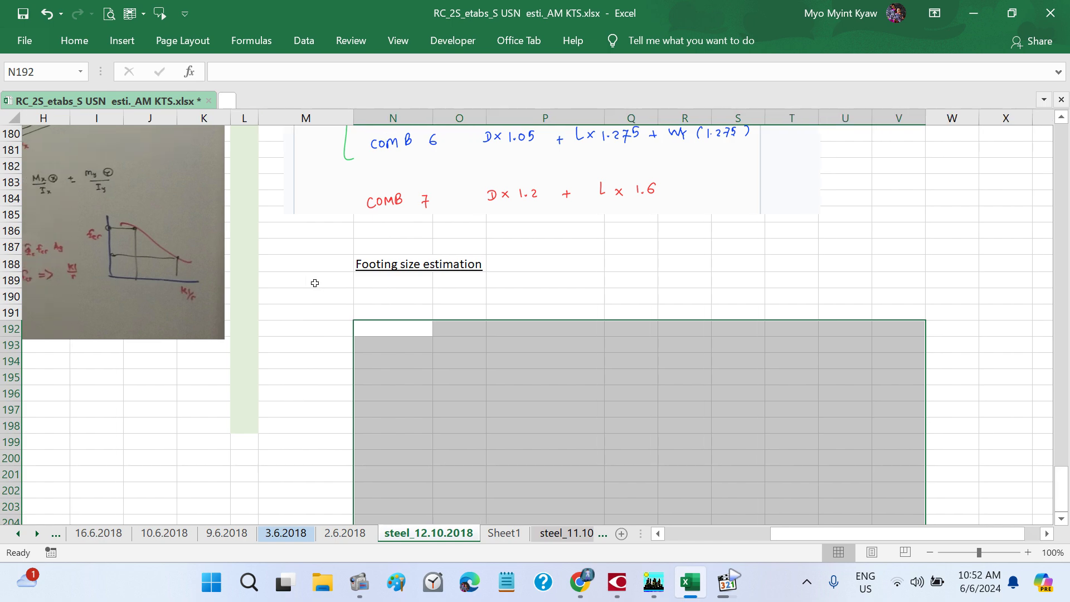
scroll(314, 283, left, 4)
scroll(315, 283, up, 15)
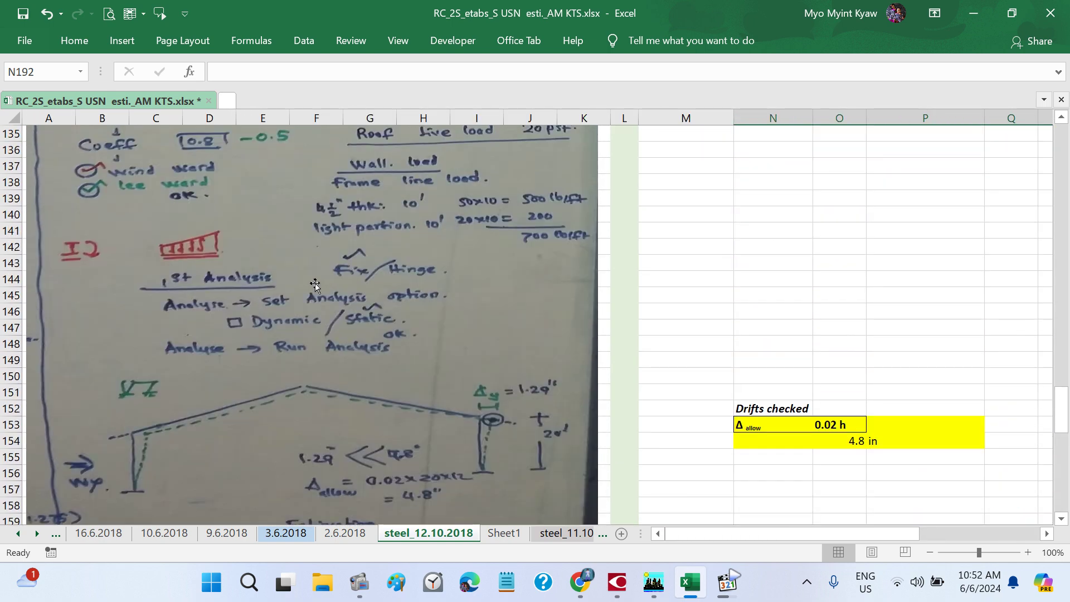
scroll(314, 284, up, 11)
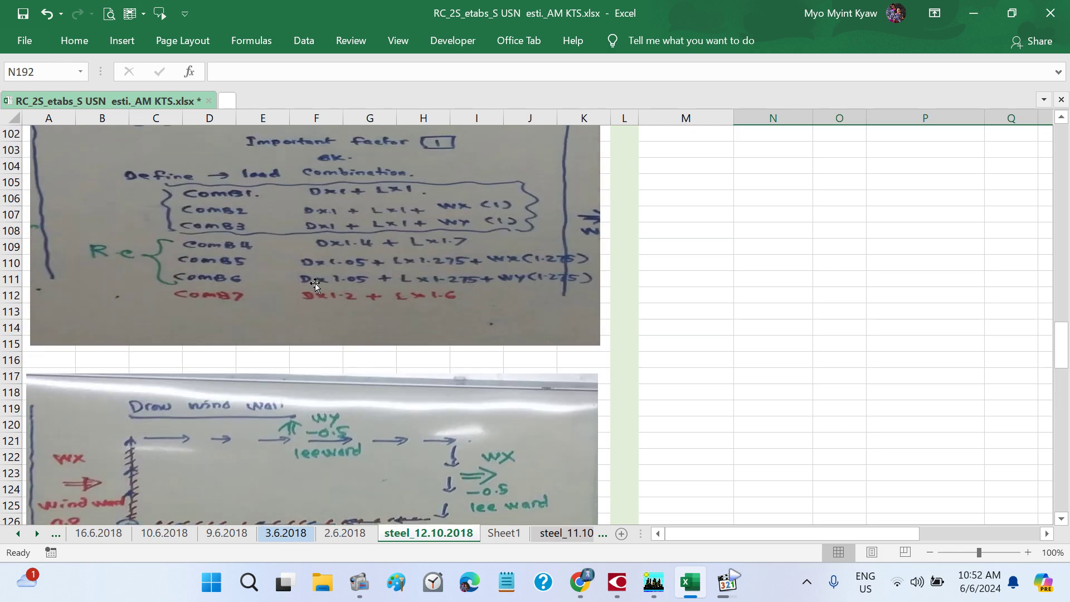
scroll(315, 283, up, 8)
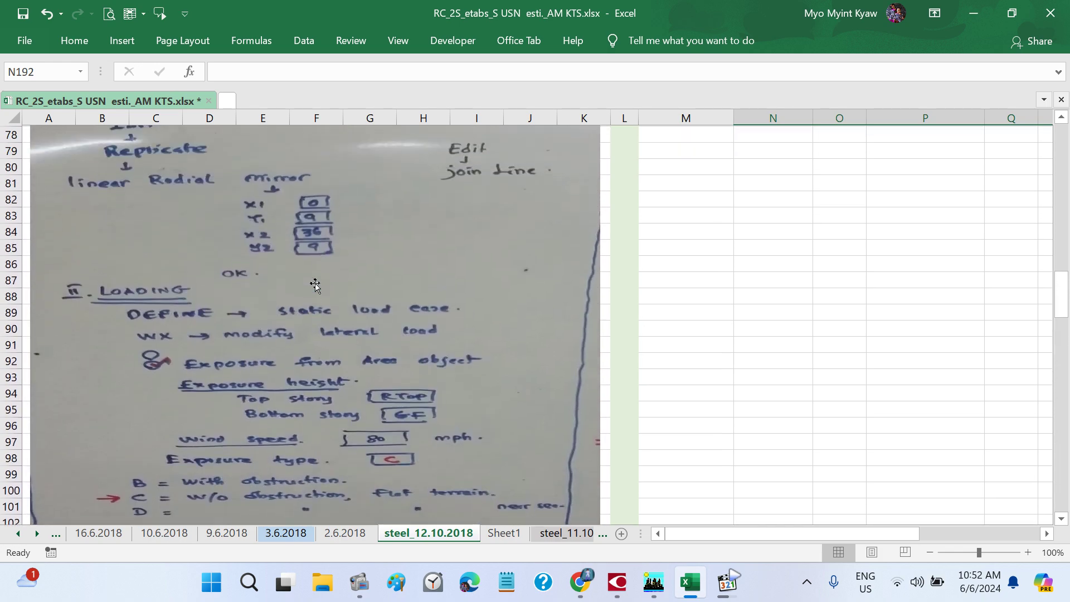
scroll(315, 285, up, 9)
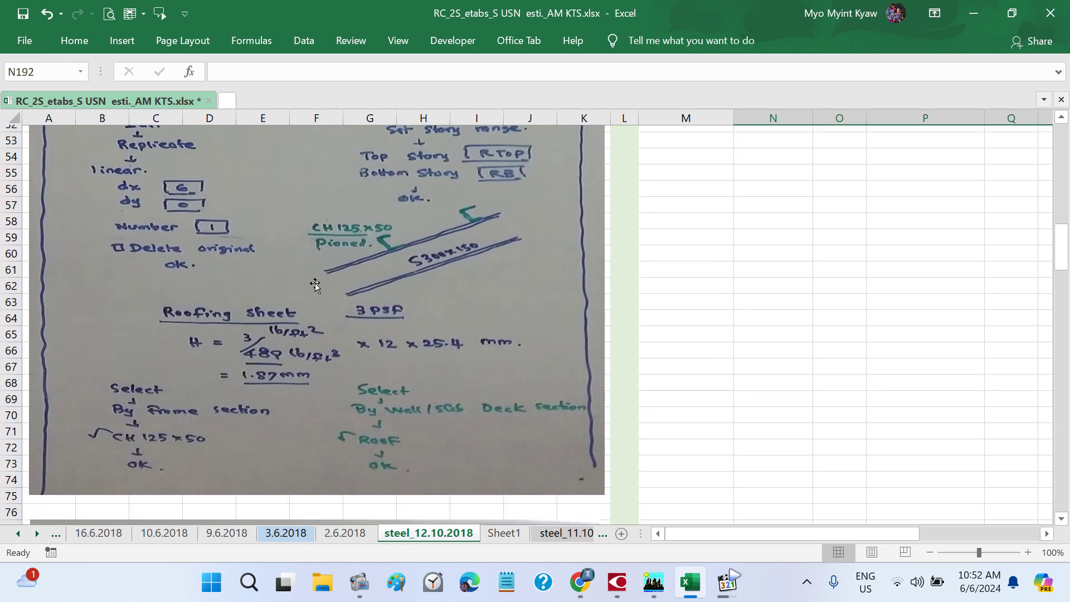
scroll(316, 284, up, 7)
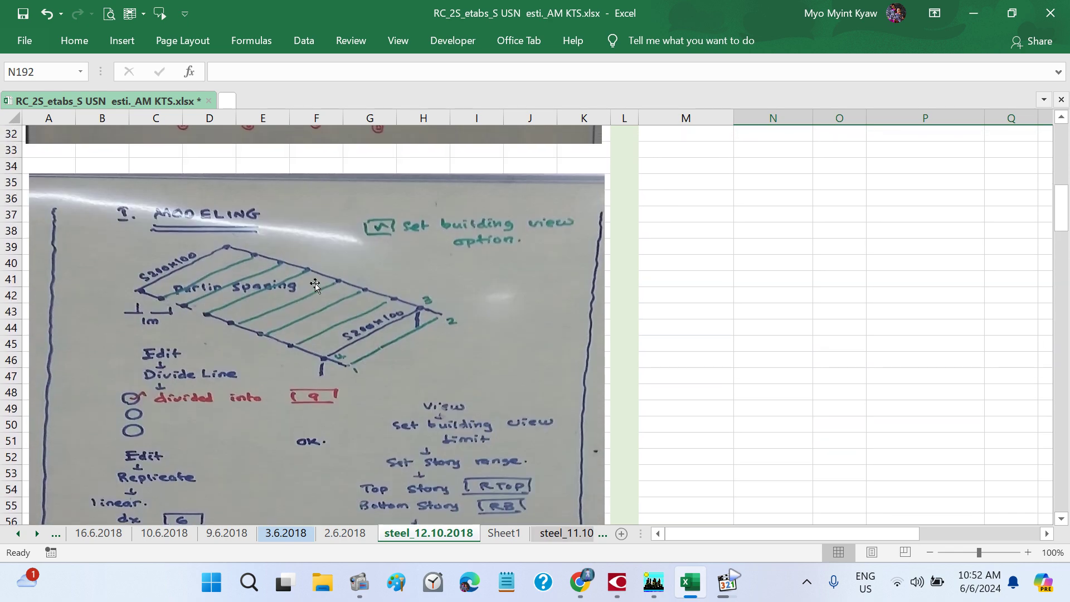
scroll(315, 284, up, 10)
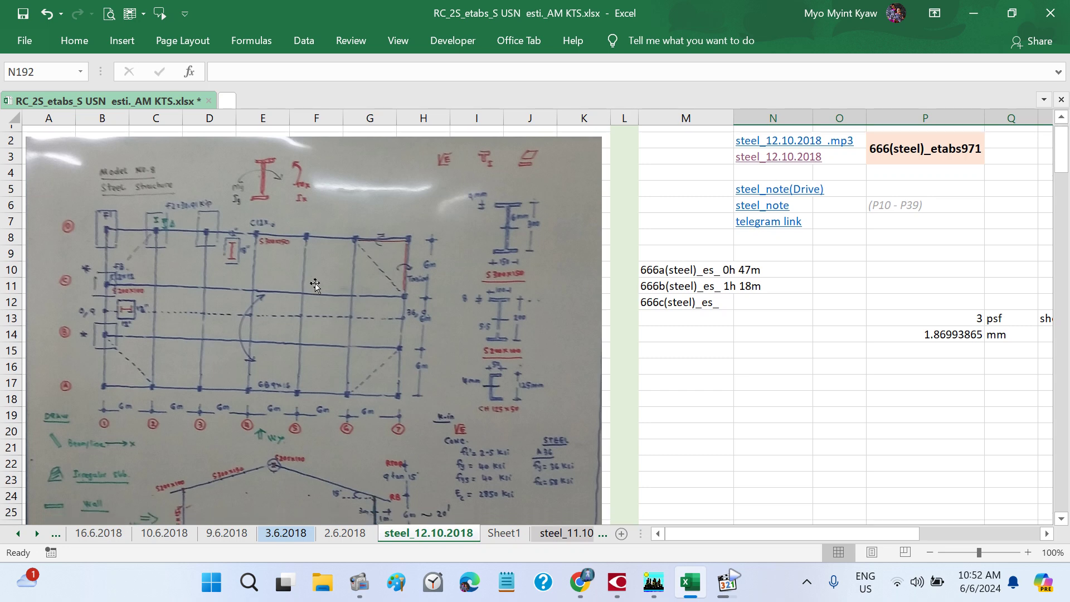
scroll(315, 284, down, 1)
- On Sheet1, fill G46, the FZ cell of point 14 under COMB3, with yellow
click(503, 533)
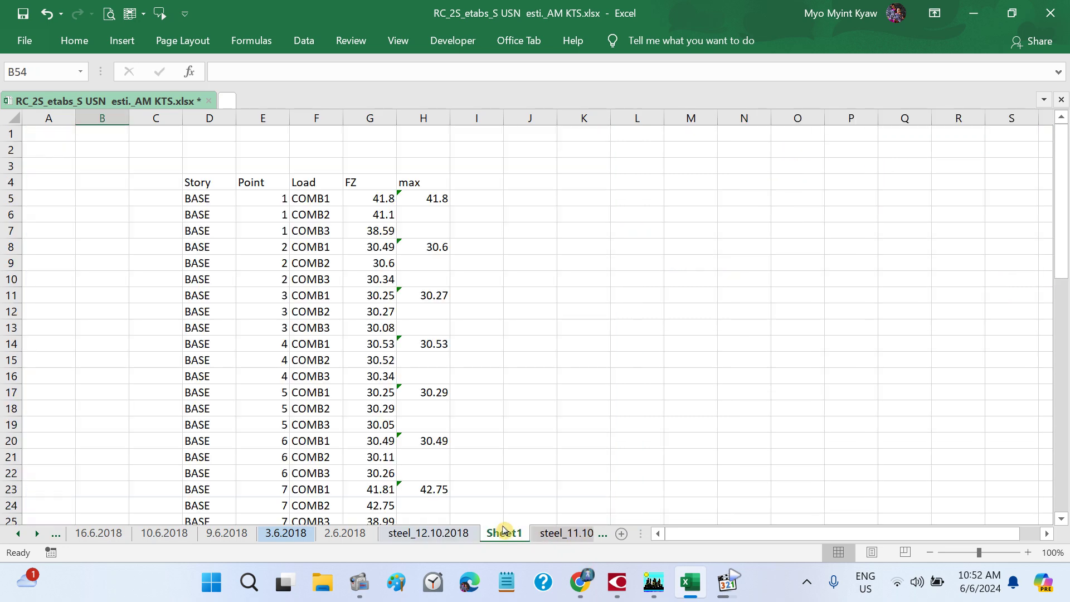
scroll(425, 364, down, 13)
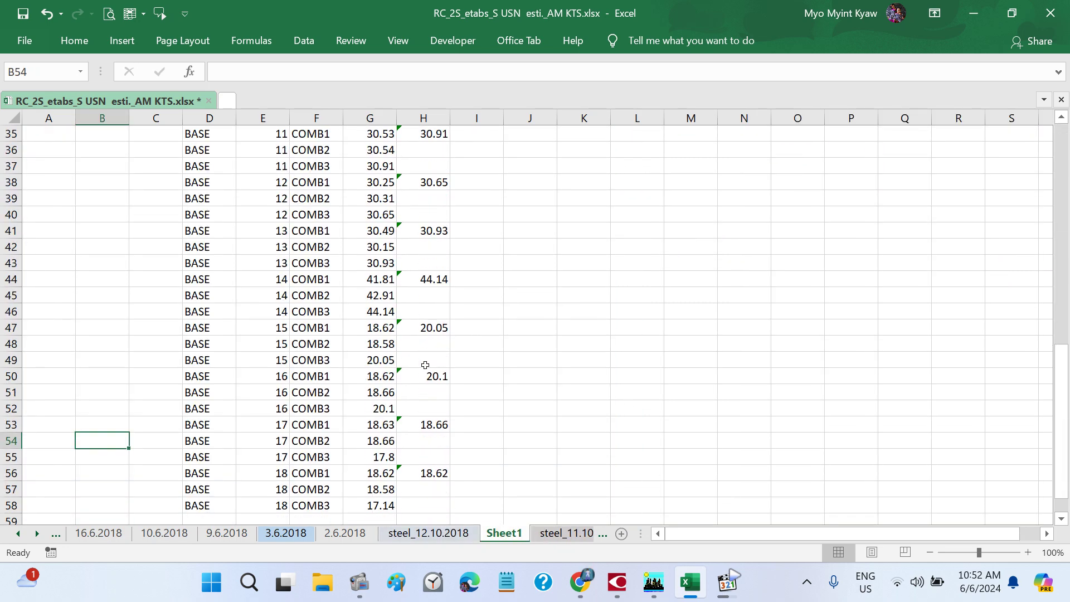
scroll(425, 365, down, 1)
click(371, 440)
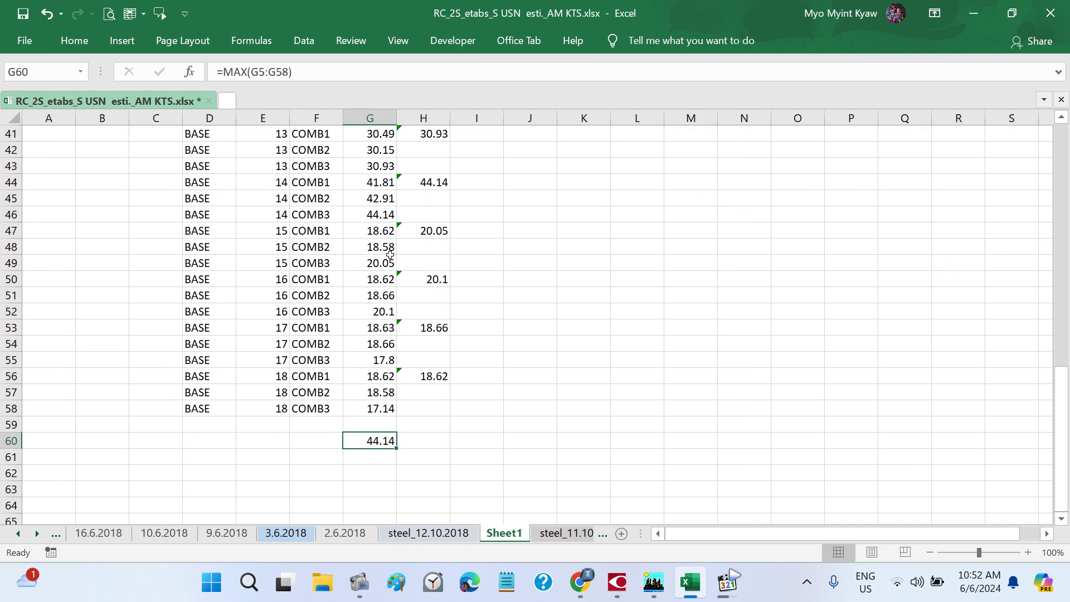
click(370, 214)
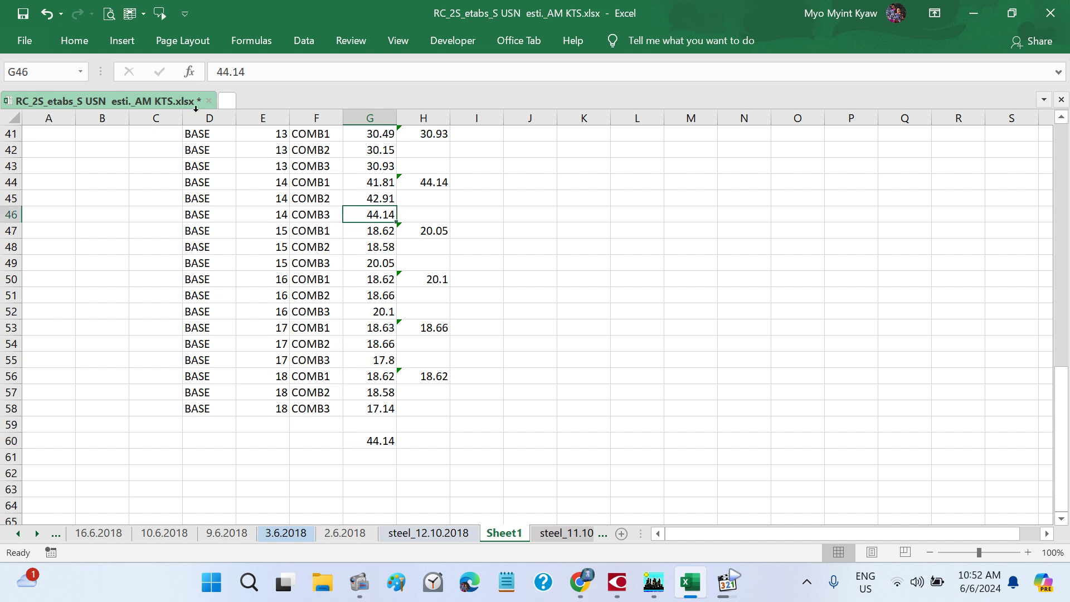
click(74, 44)
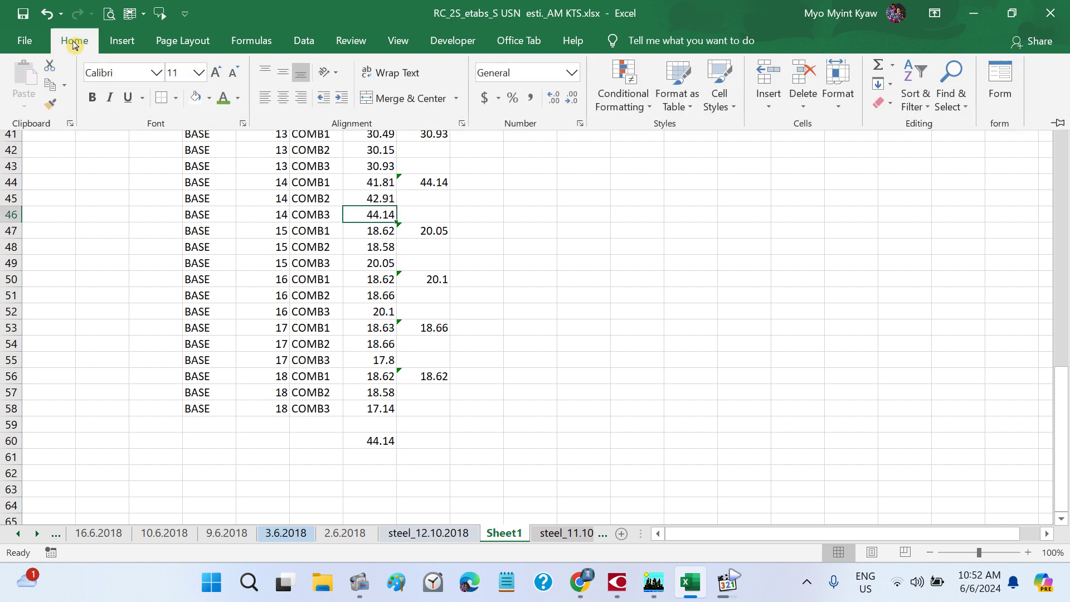
click(209, 98)
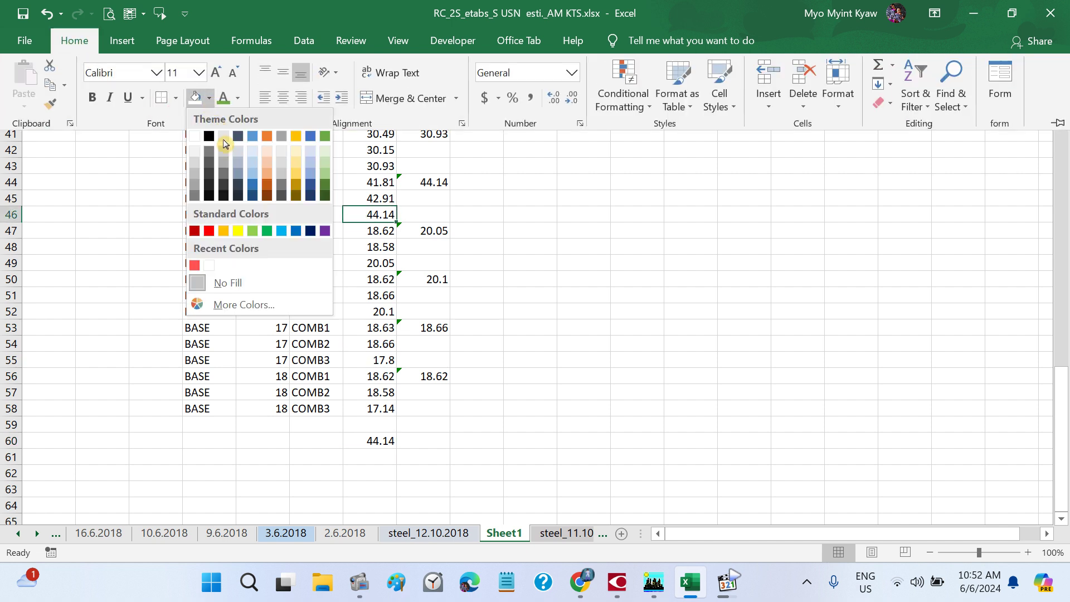
click(239, 230)
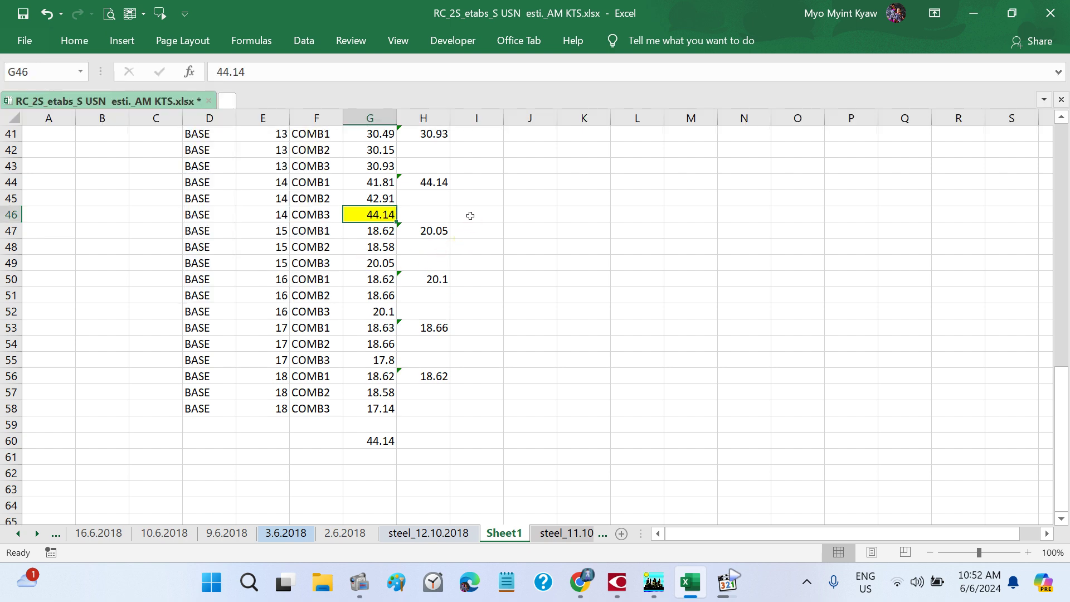
- Enter the label F1 in I46, on the COMB3 row of point 14
click(470, 216)
text(F1)
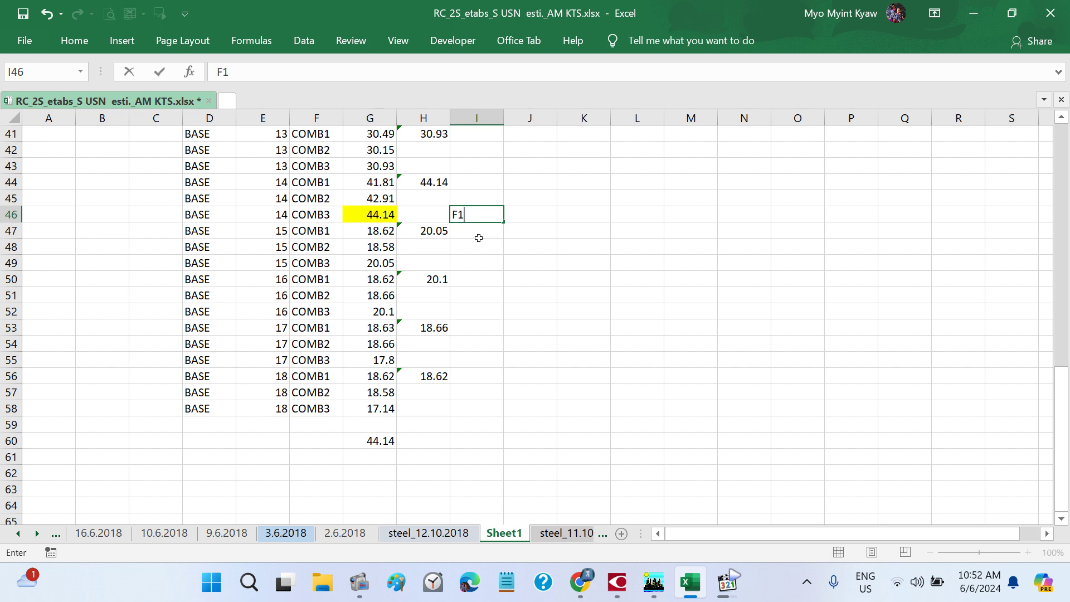
key(Return)
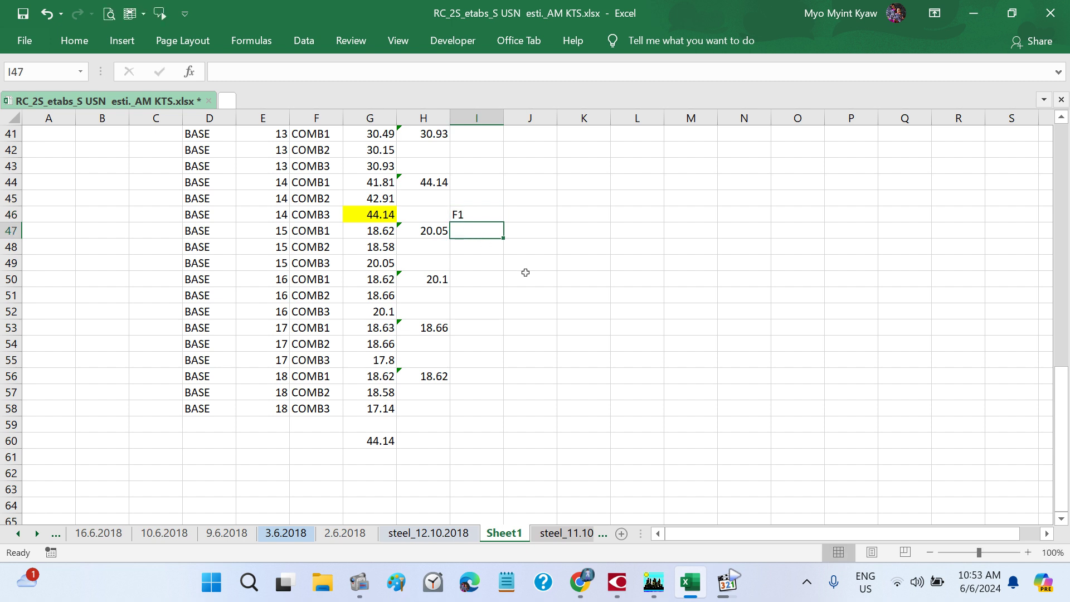
- Add the column header Type in I4, next to the max header of the reaction table
scroll(525, 272, up, 2)
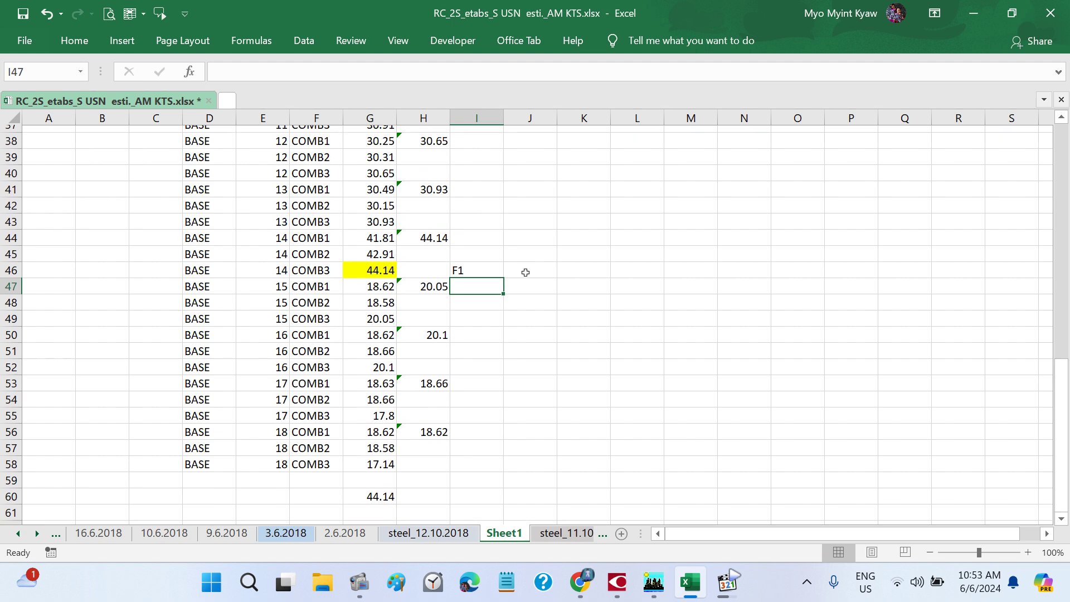
scroll(525, 272, up, 9)
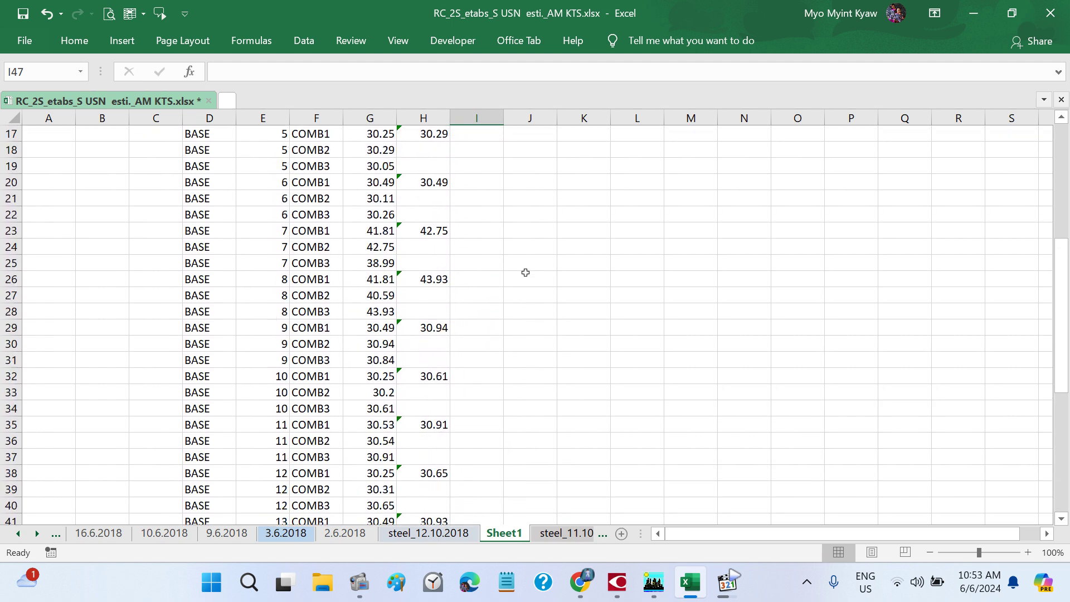
scroll(524, 272, up, 2)
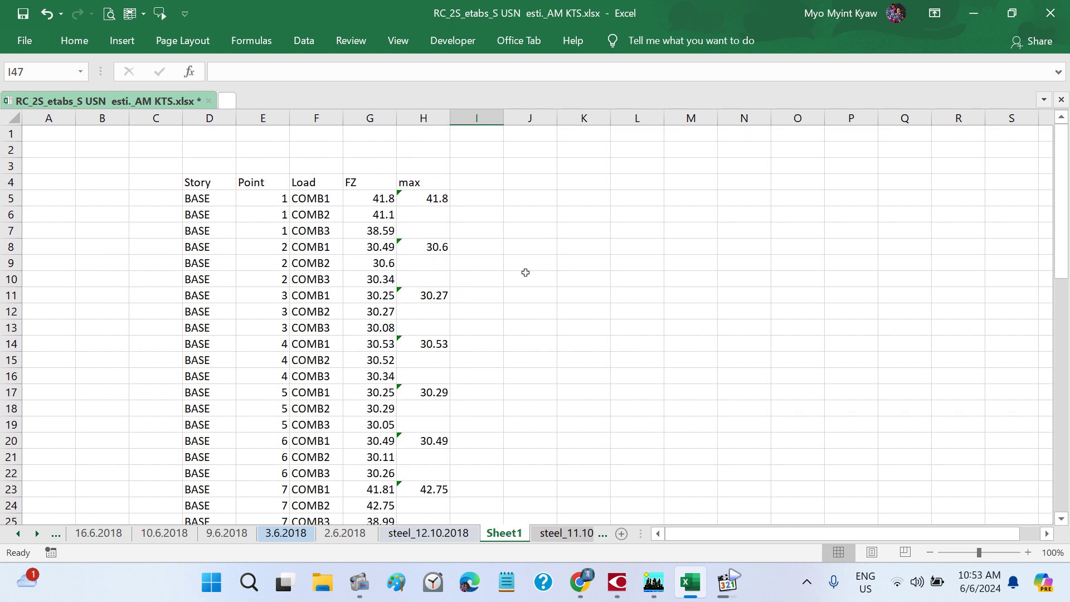
scroll(525, 272, down, 1)
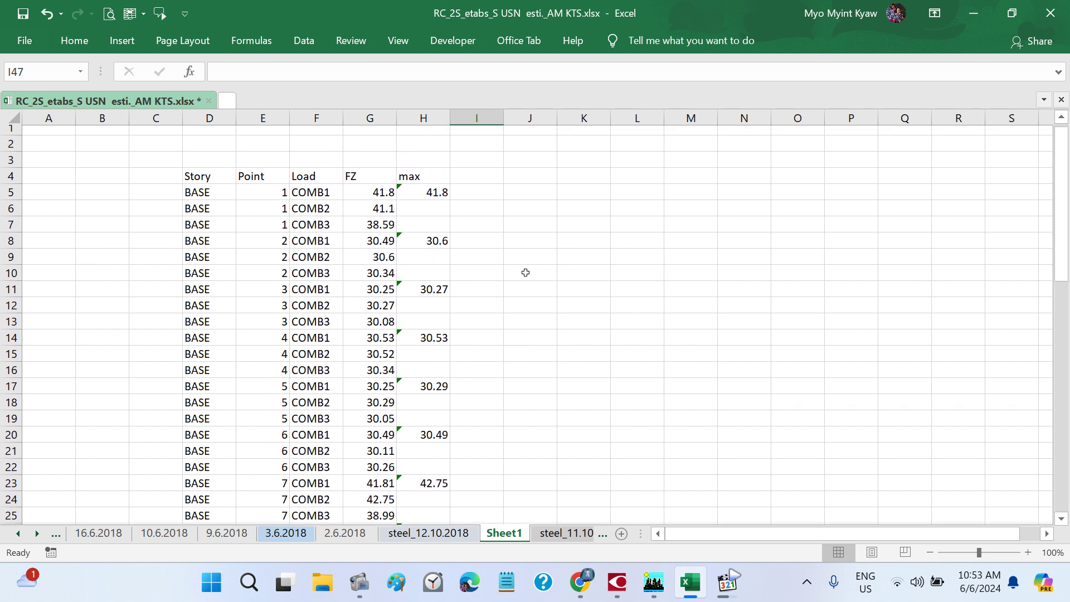
scroll(489, 218, up, 1)
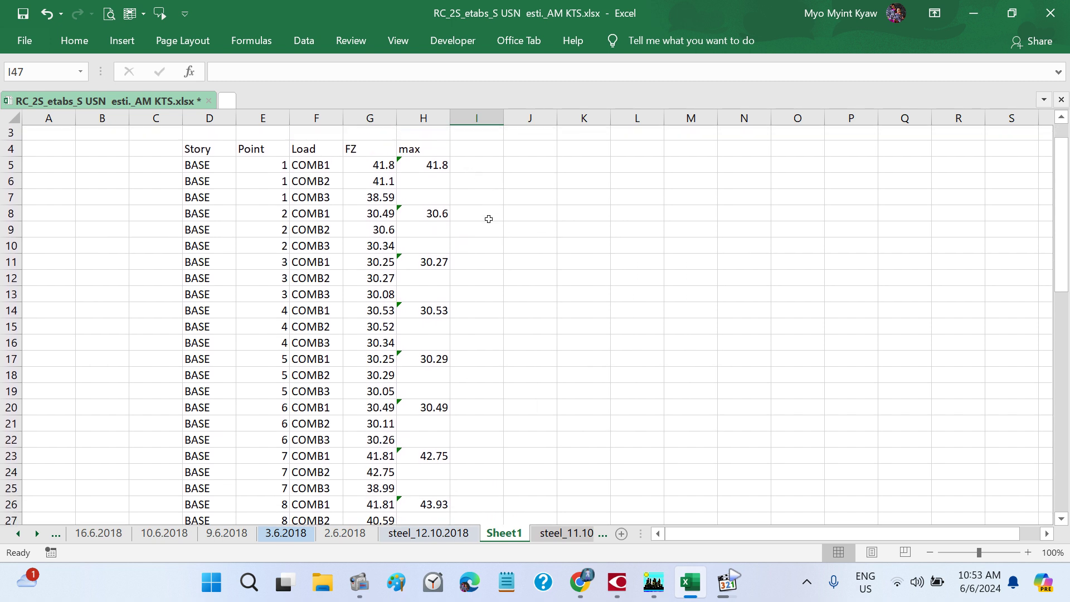
click(484, 187)
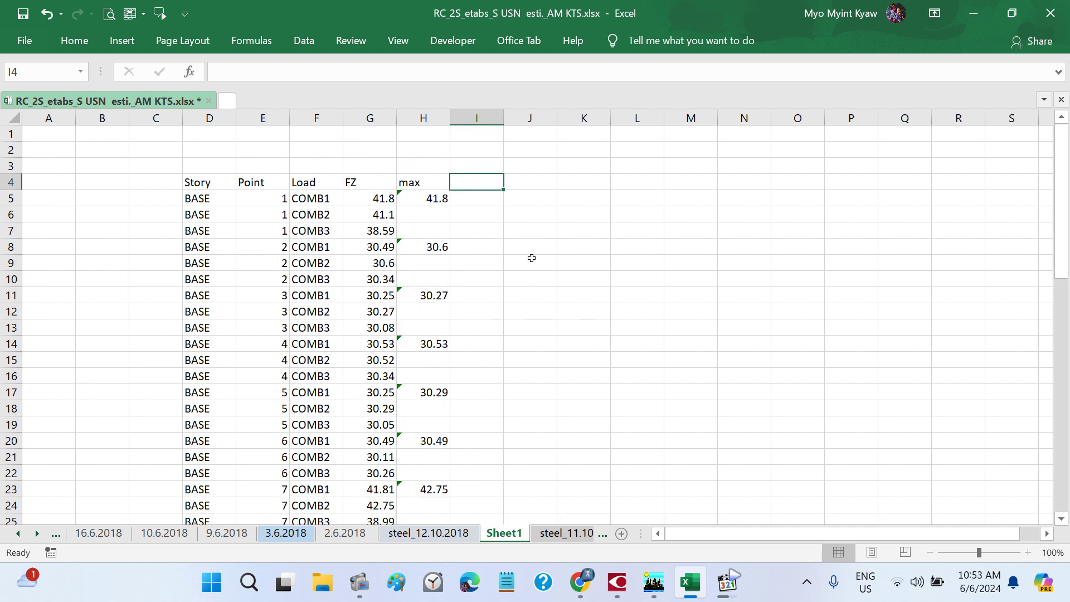
text(ty)
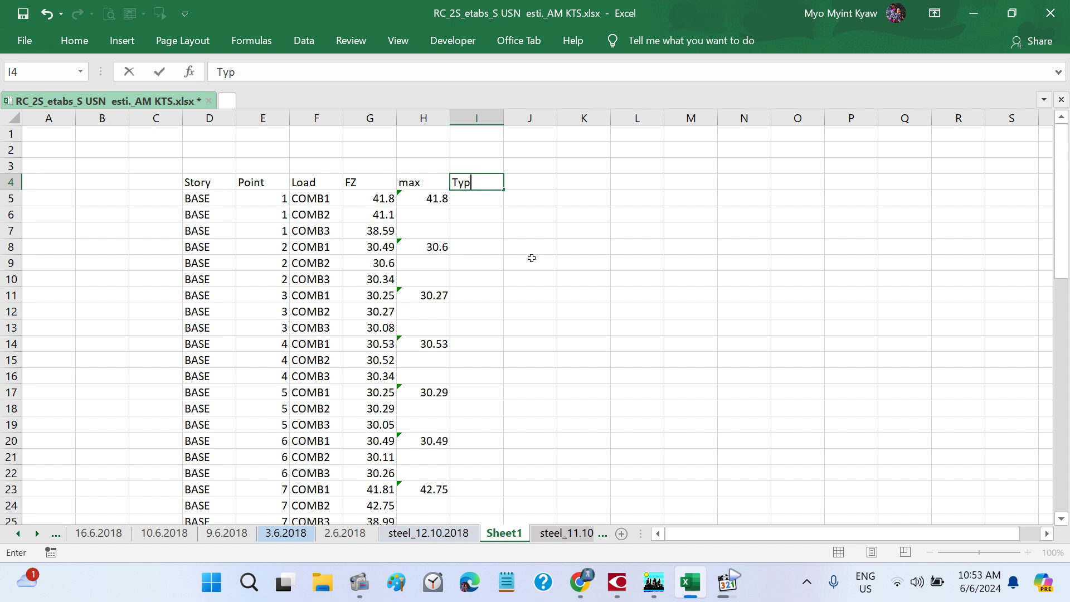
key(Return)
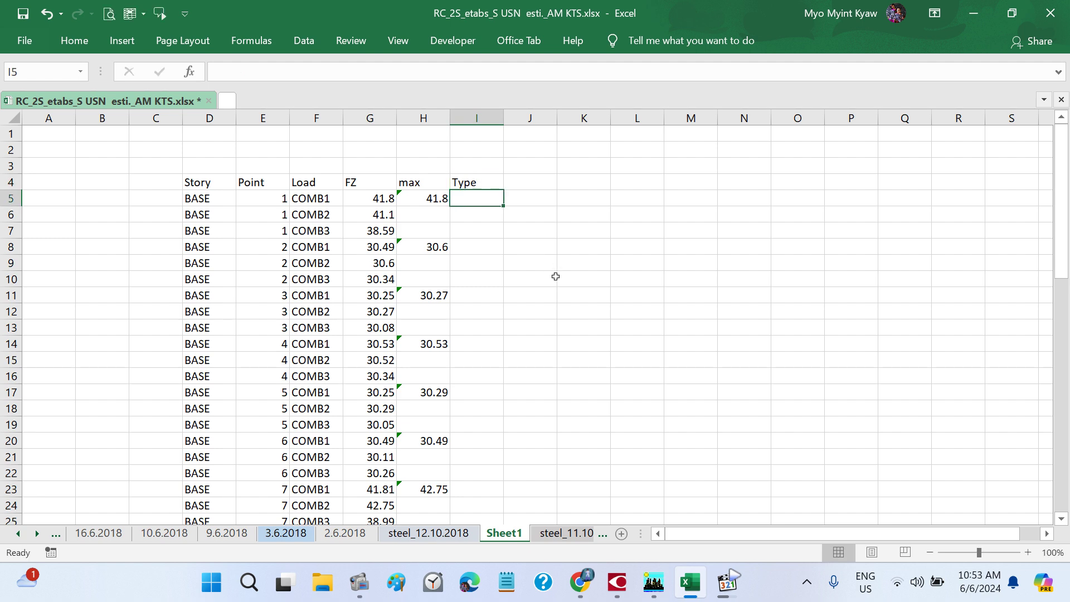
- Switch to ETABS and turn on Point Labels for the BASE plan view in the building view options
scroll(555, 276, down, 1)
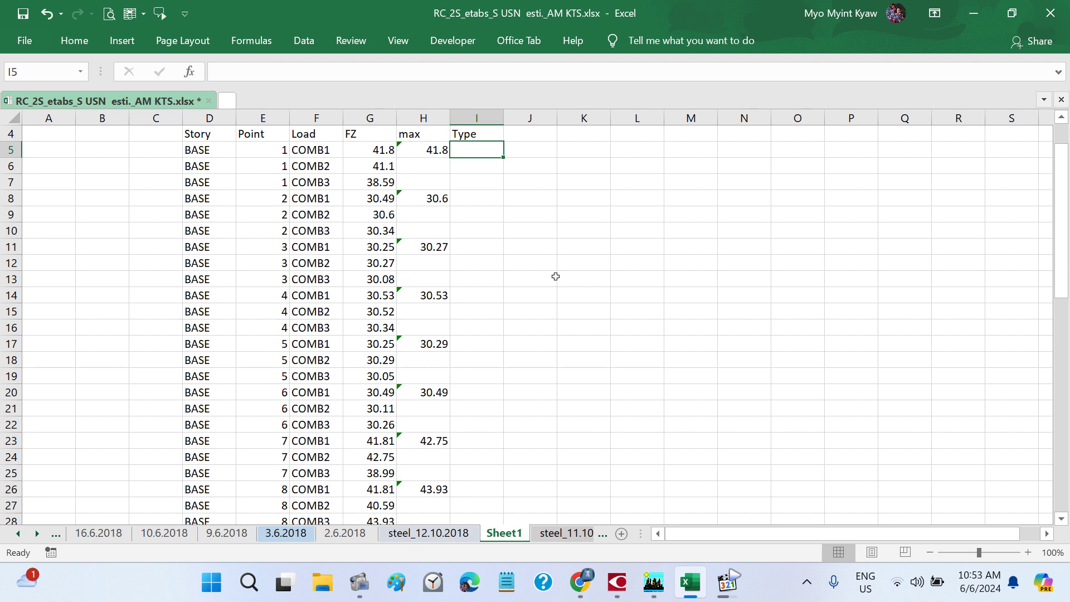
scroll(556, 276, up, 1)
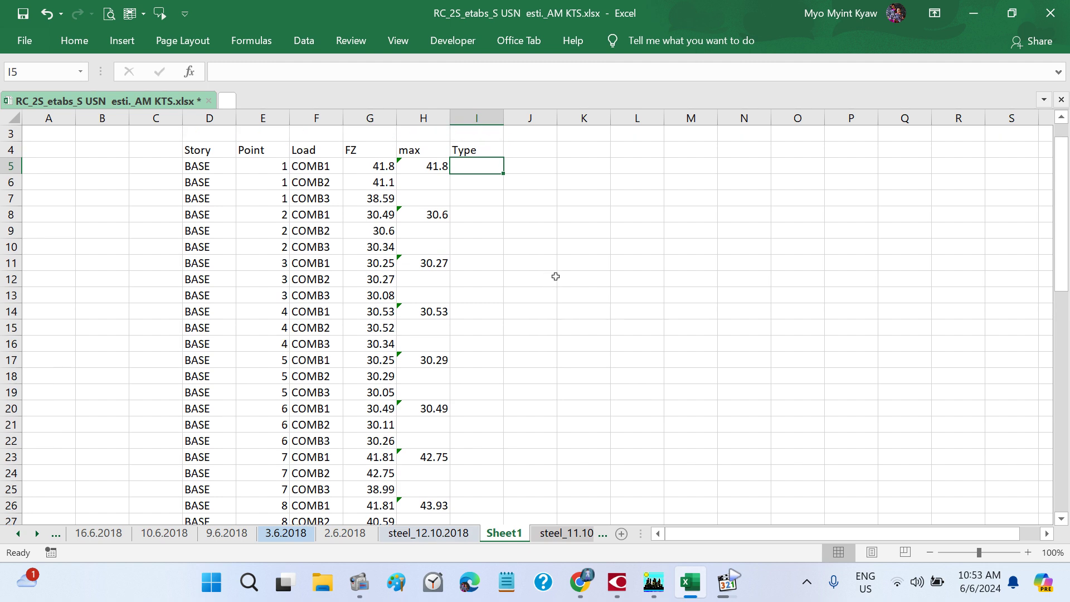
click(653, 582)
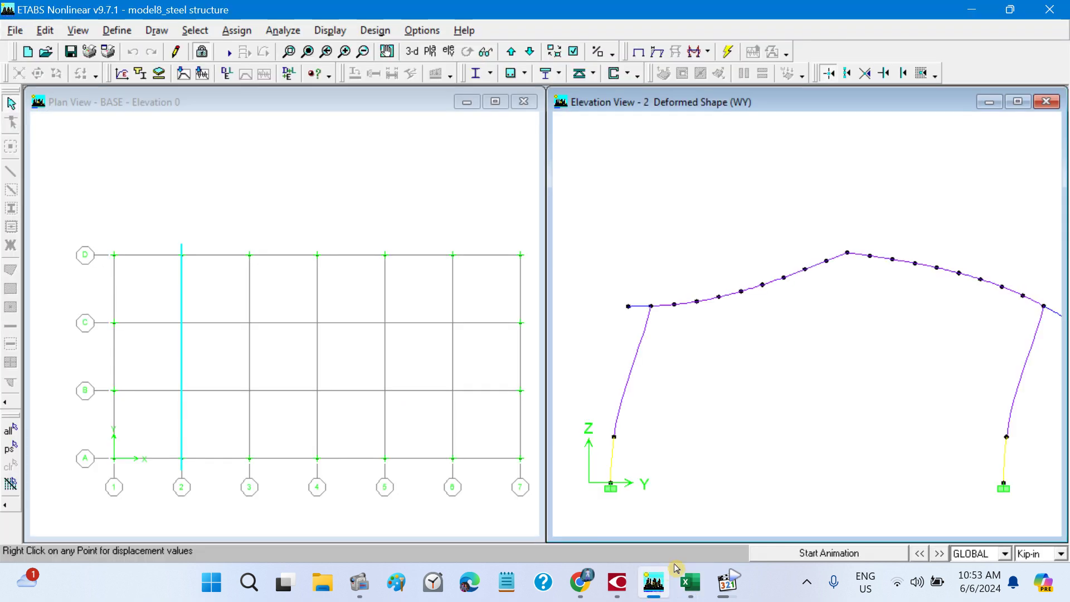
mouse_move(731, 598)
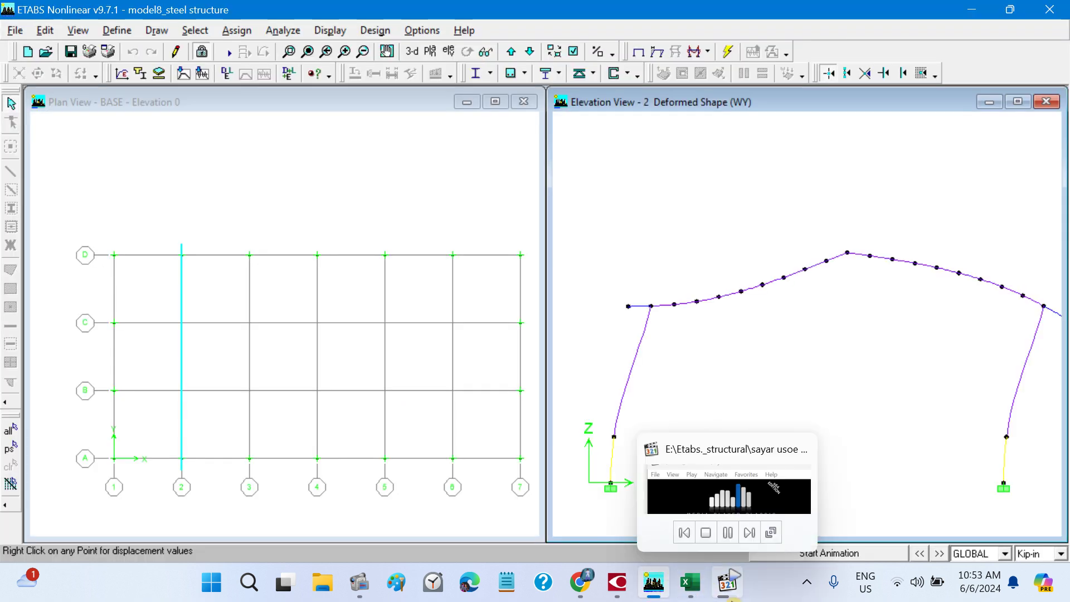
click(310, 109)
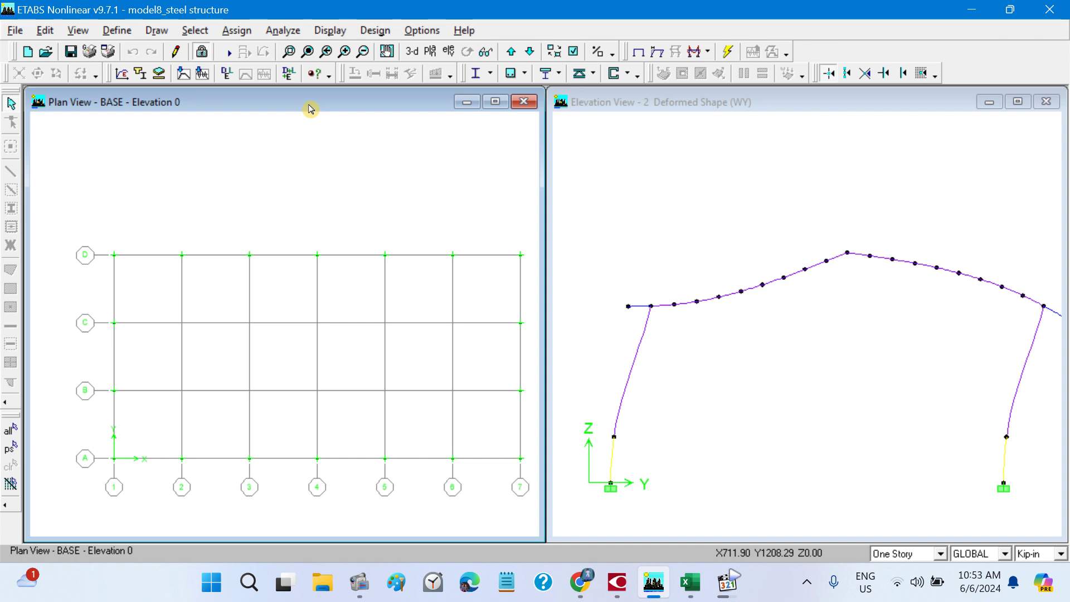
click(572, 51)
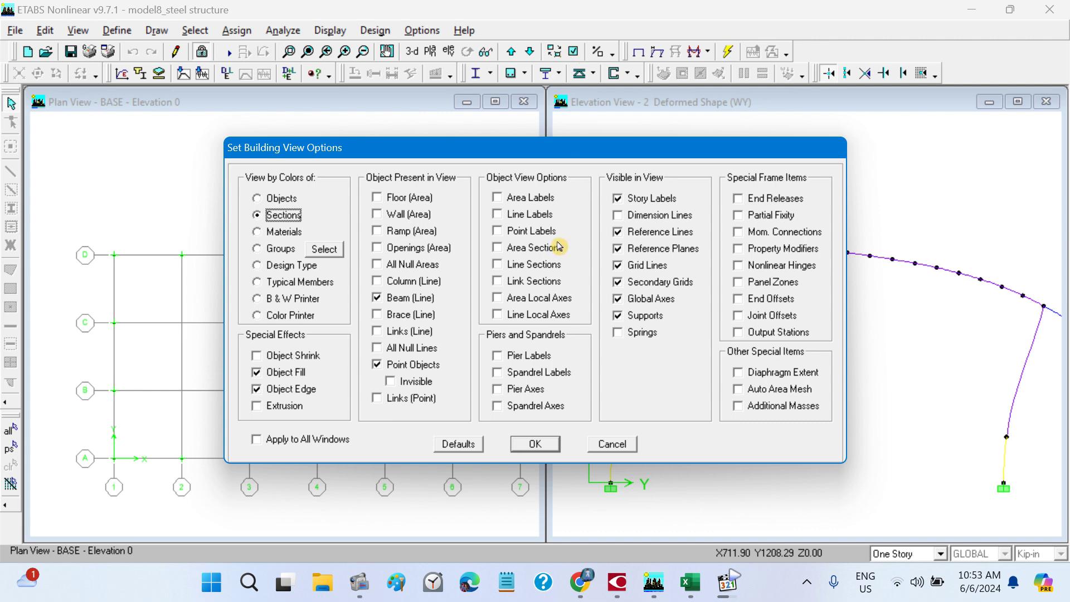
click(497, 231)
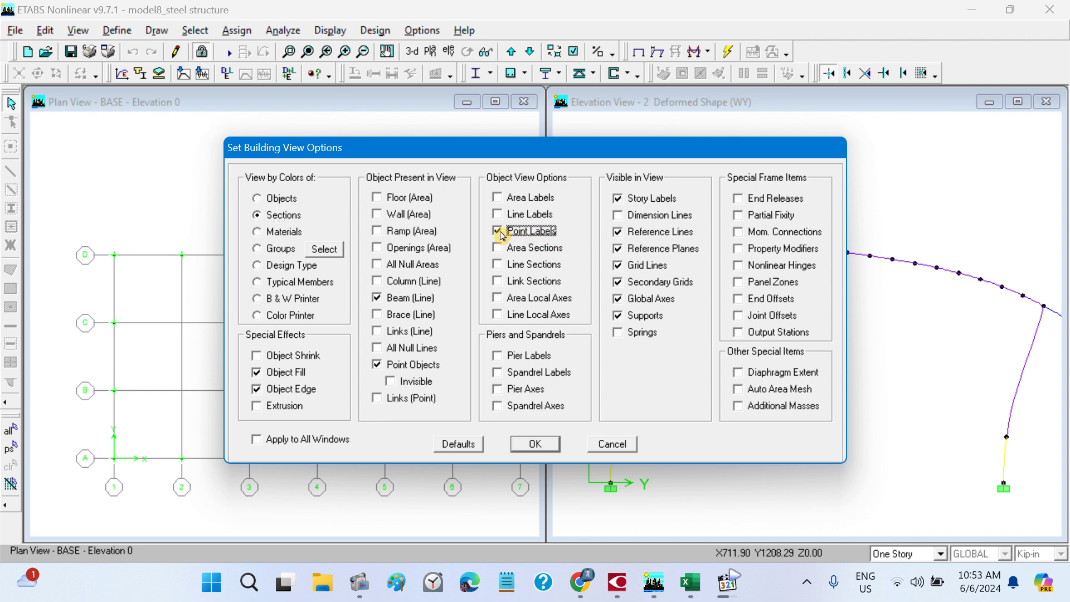
click(536, 445)
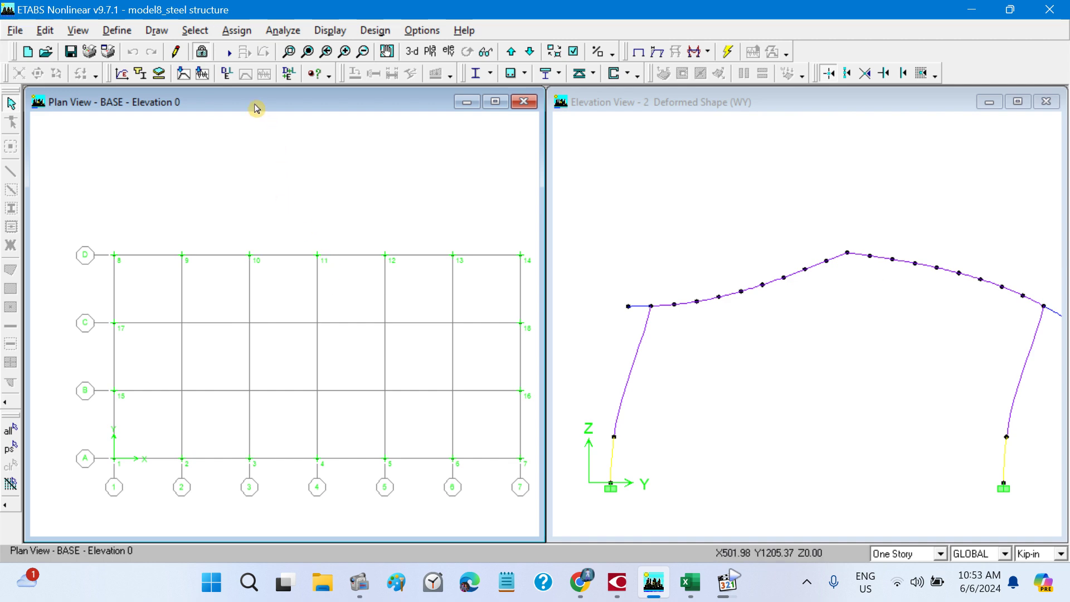
click(386, 51)
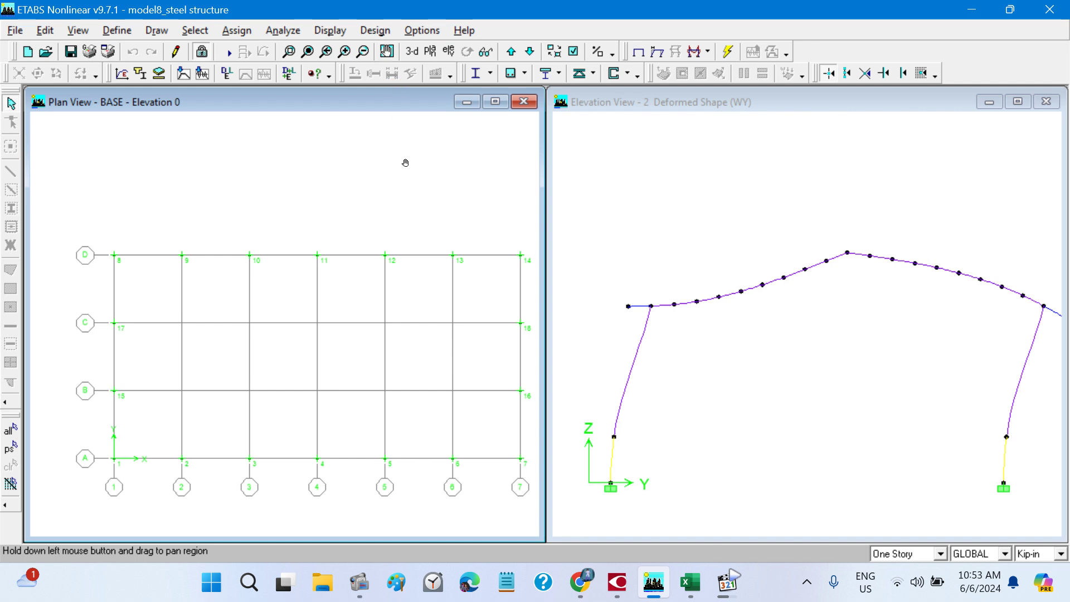
- Zoom the BASE plan view in to the full grid so that its point labels are easier to read
drag(426, 198, 410, 171)
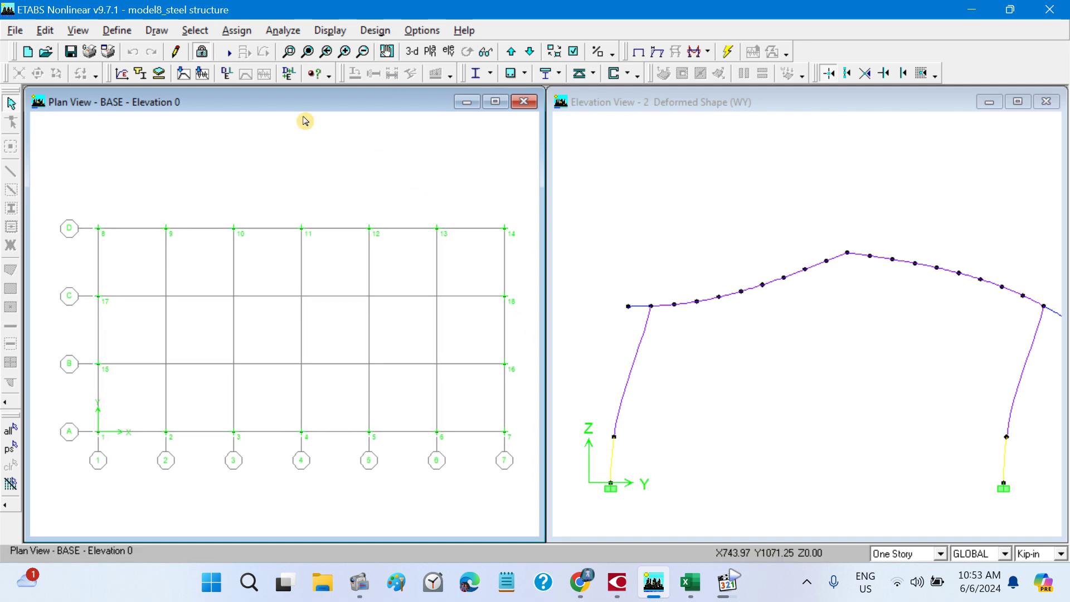
click(288, 52)
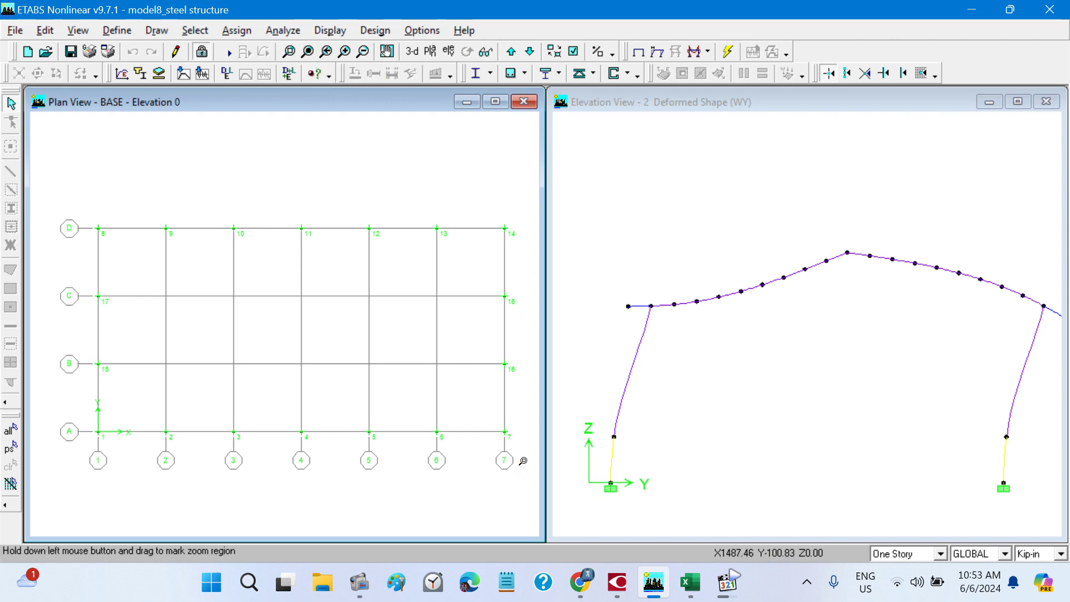
drag(522, 463, 65, 216)
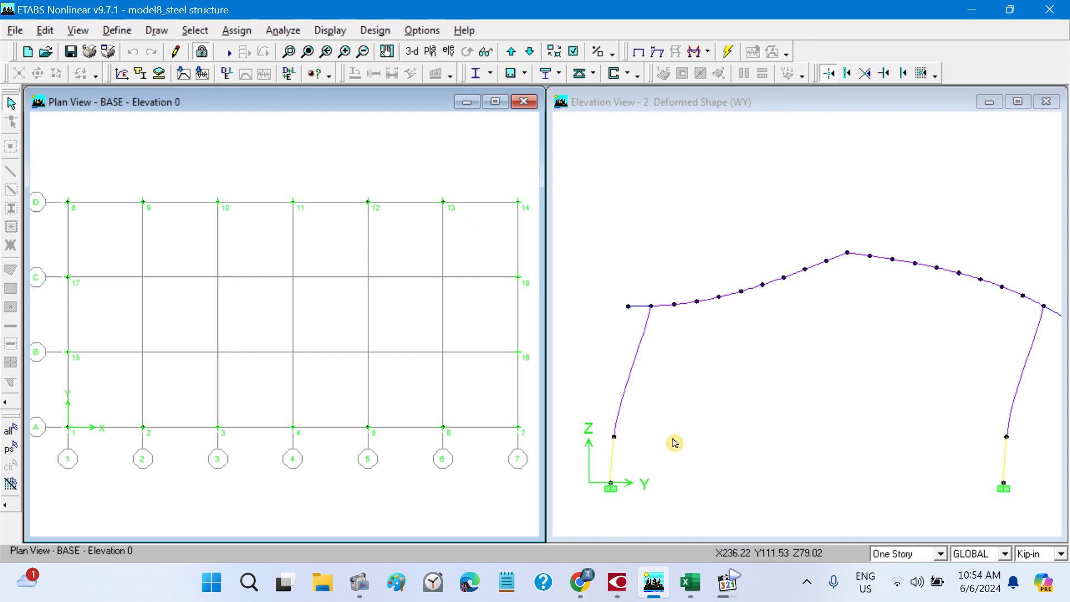
- Switch to Media Player Classic, rewind the steel_12.10.2018 lecture audio slightly, resume playback and return to the ETABS plan view
click(724, 598)
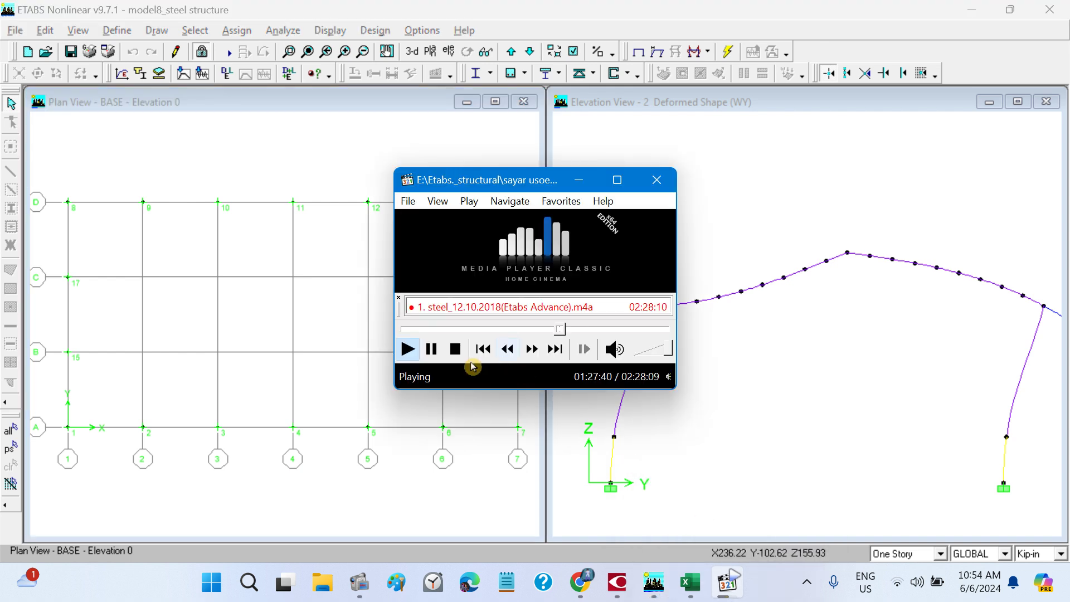
click(431, 350)
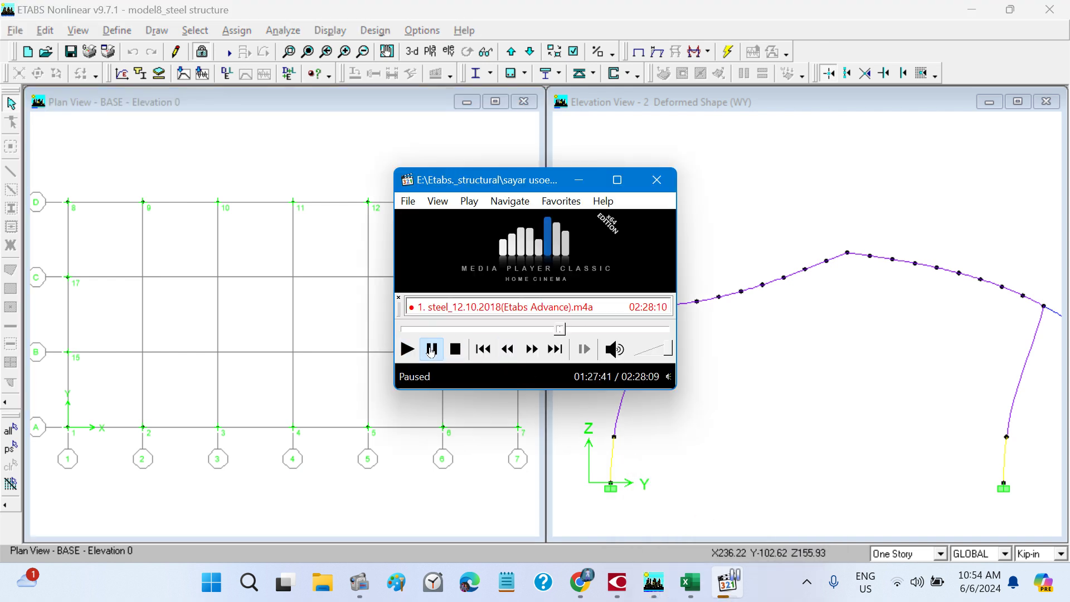
click(556, 329)
click(406, 356)
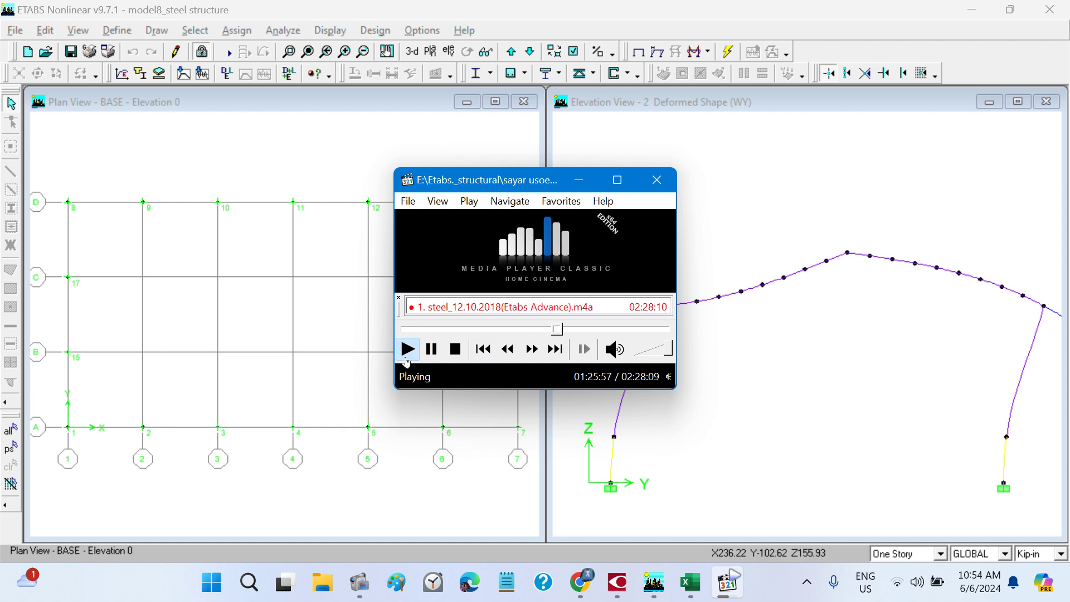
click(385, 103)
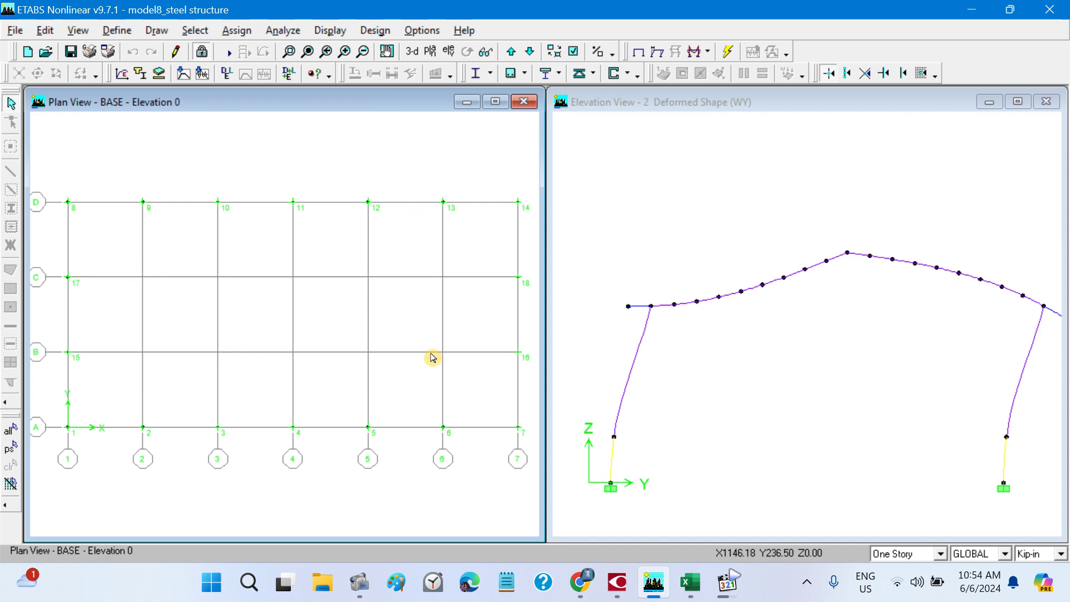
- Switch to Excel and view the whiteboard sketch of the steel structure on the steel_12.10.2018 sheet
click(690, 582)
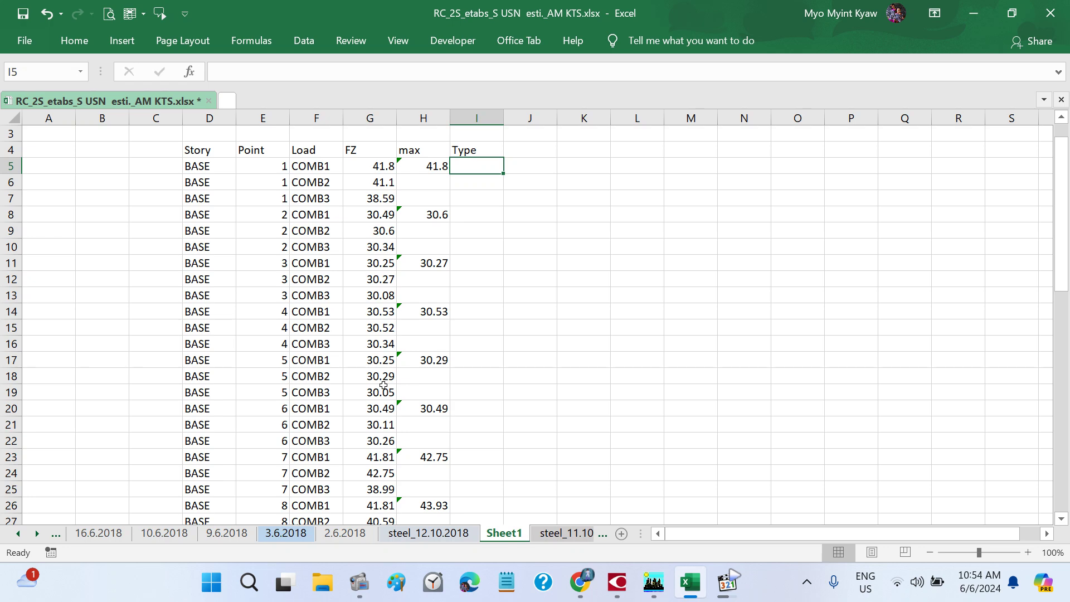
click(428, 533)
scroll(262, 326, up, 1)
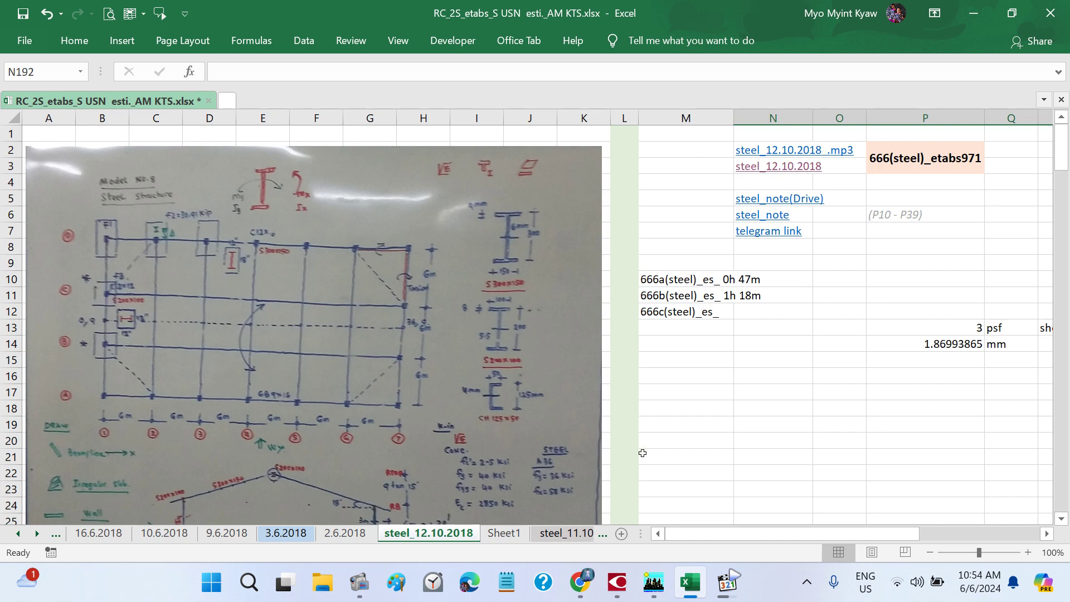
- Replay earlier parts of the lecture audio in Media Player Classic and return to the Excel workbook
click(727, 582)
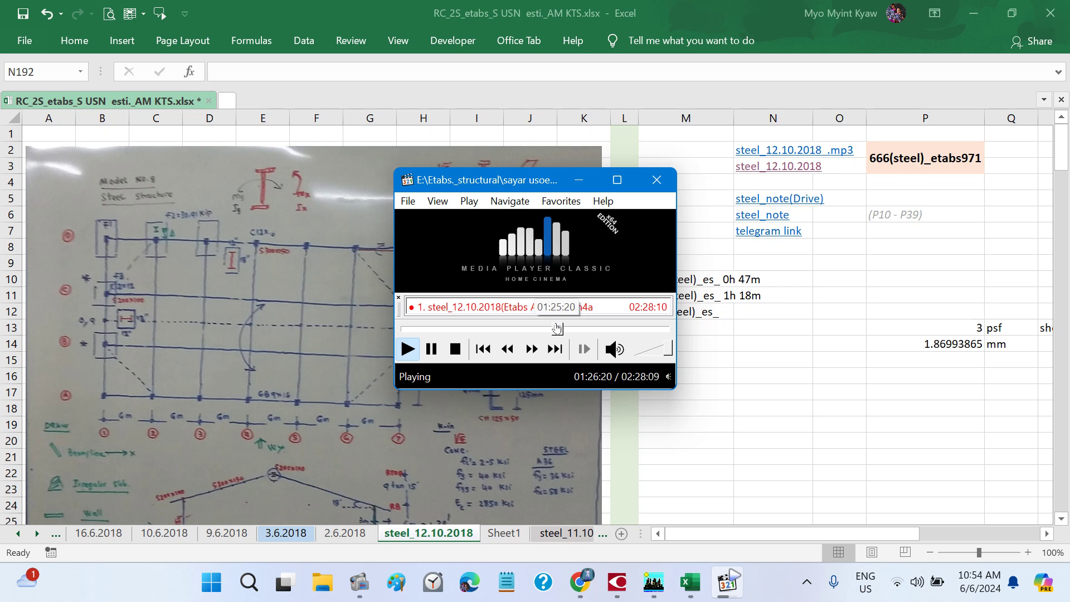
click(556, 328)
click(274, 76)
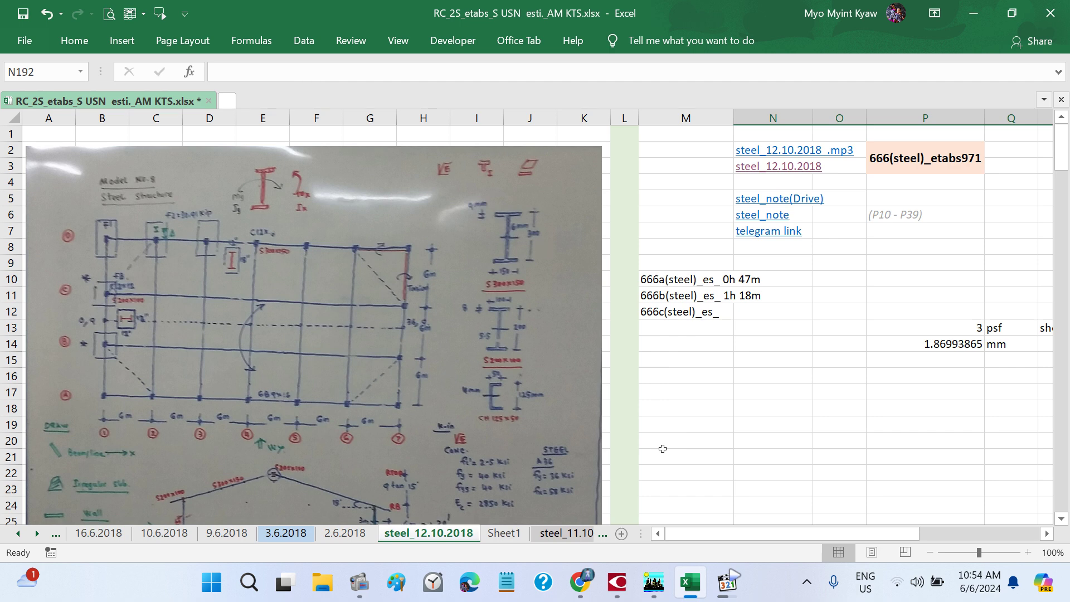
mouse_move(684, 599)
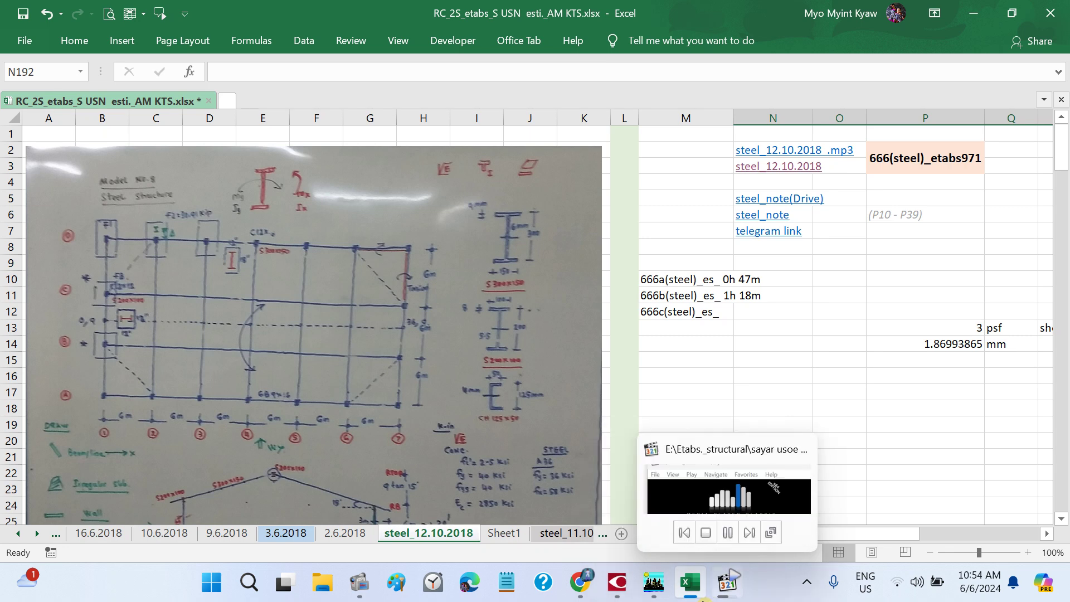
click(720, 599)
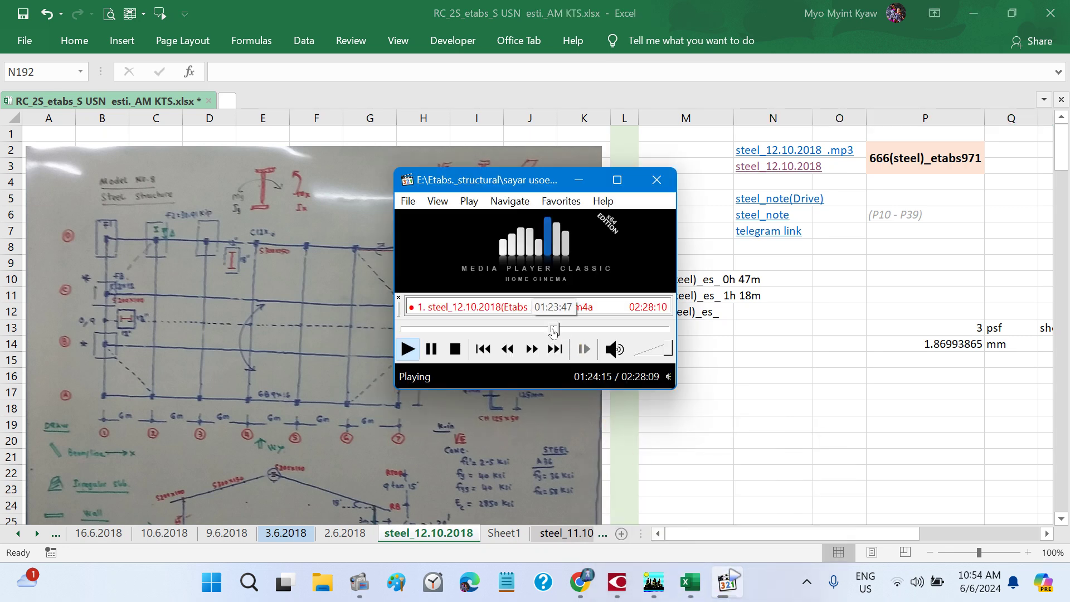
click(555, 329)
click(551, 329)
key(alt+Tab)
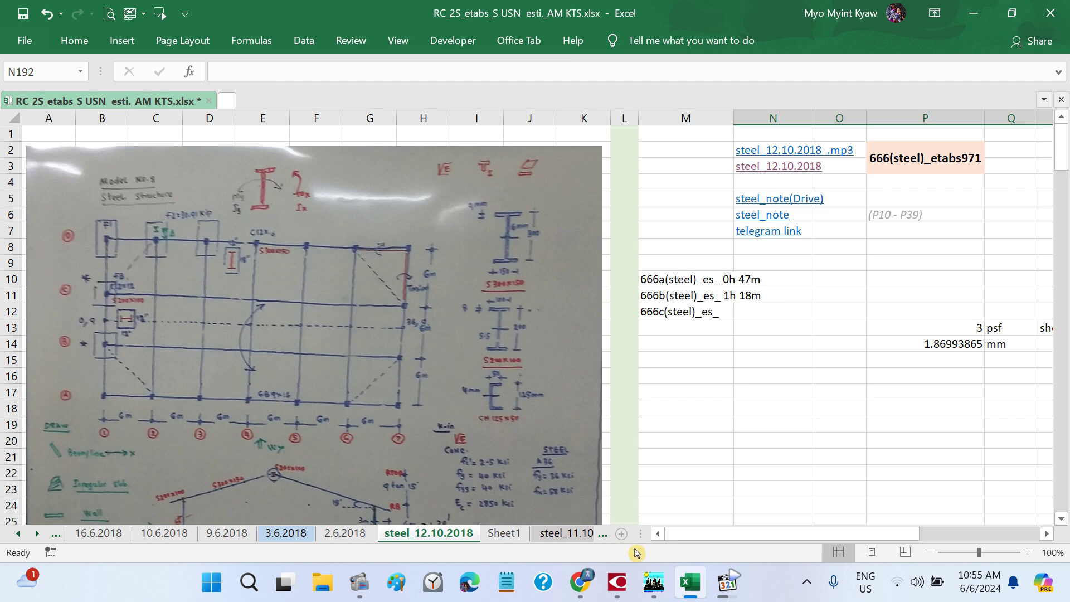
- On Sheet1, change the max column header in H4 to max(3)
mouse_move(645, 584)
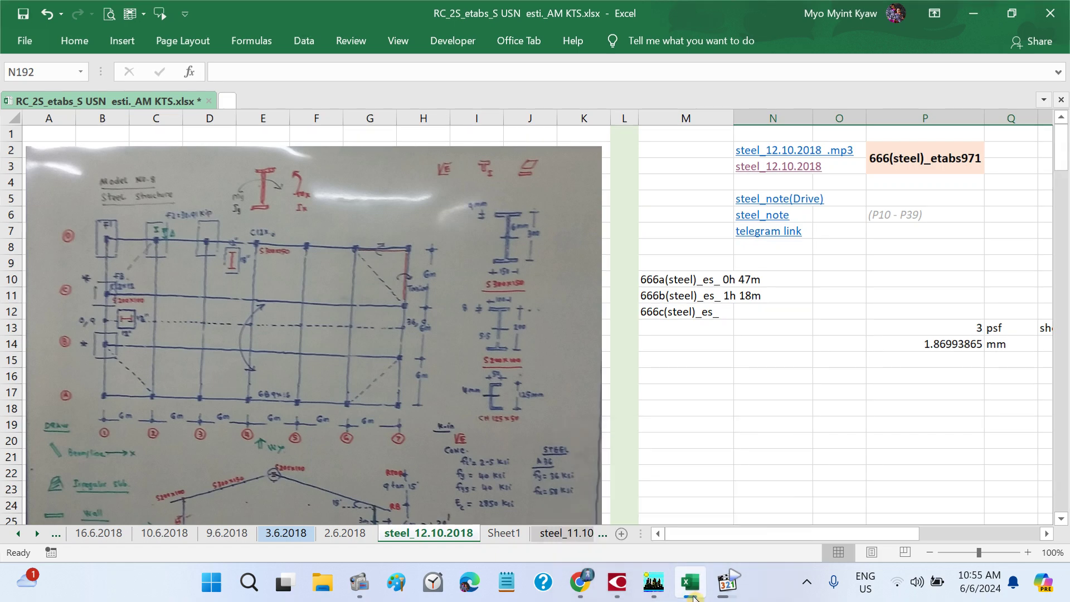
click(665, 575)
click(690, 583)
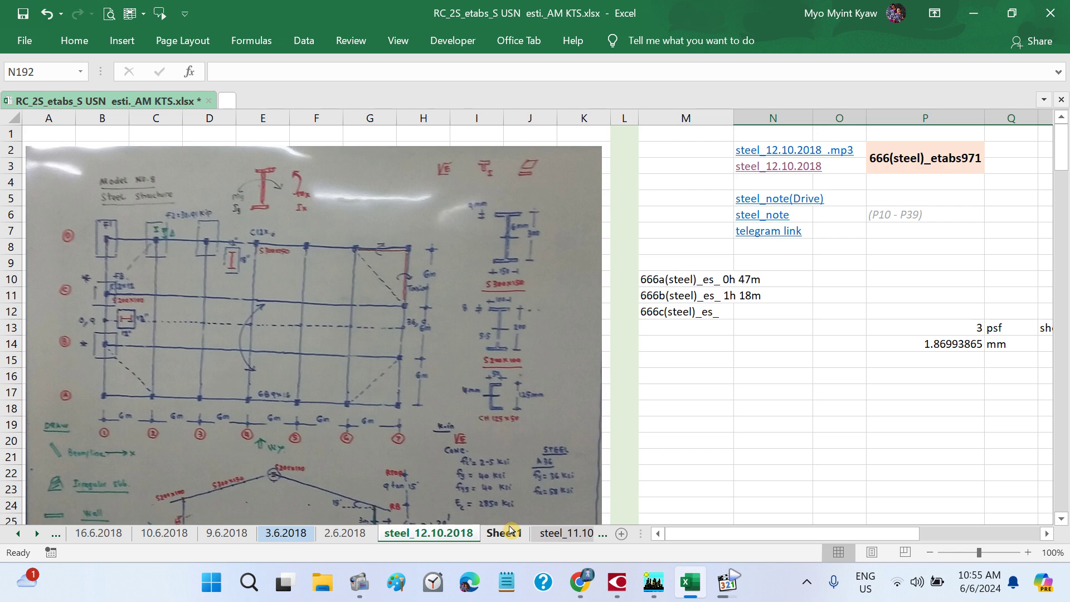
click(507, 534)
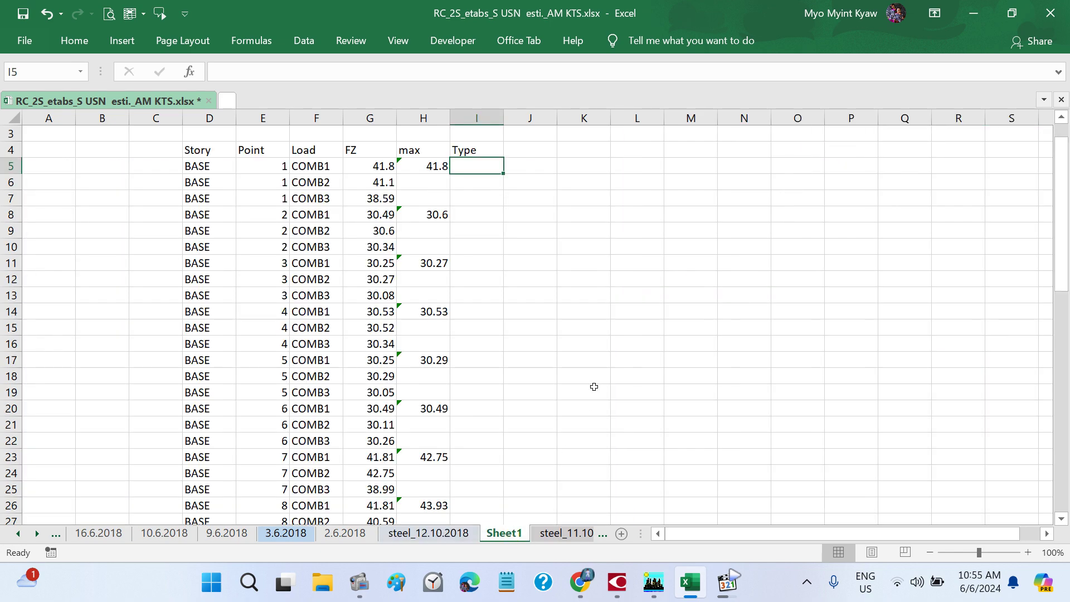
scroll(593, 386, up, 1)
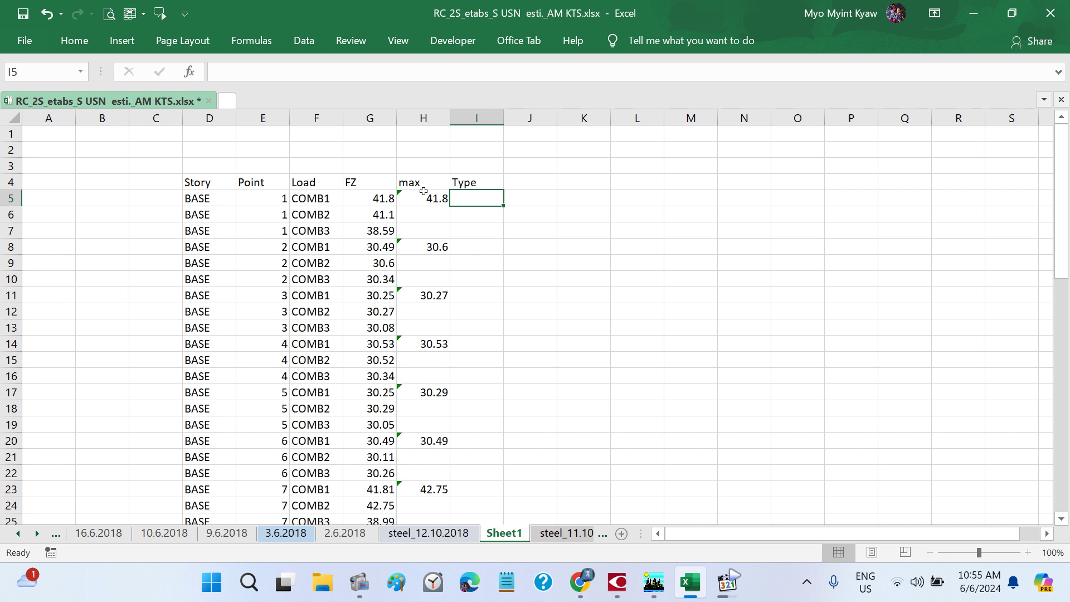
click(424, 184)
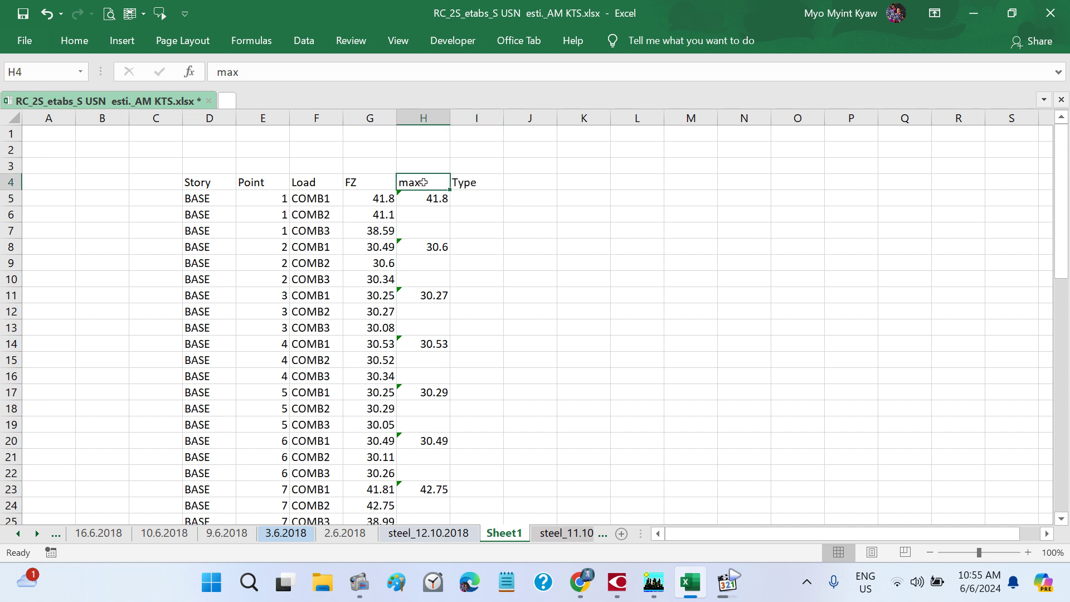
double_click(423, 182)
text(()
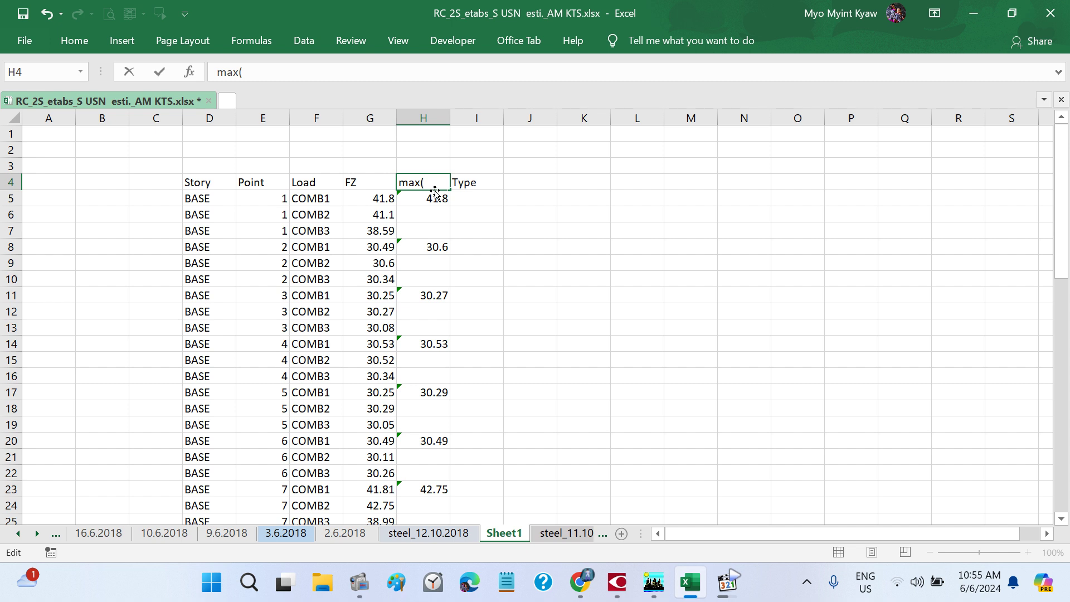
text(c0)
key(BackSpace)
key(Left)
text(3nos)
key(BackSpace)
key(BackSpace)
text())
key(Return)
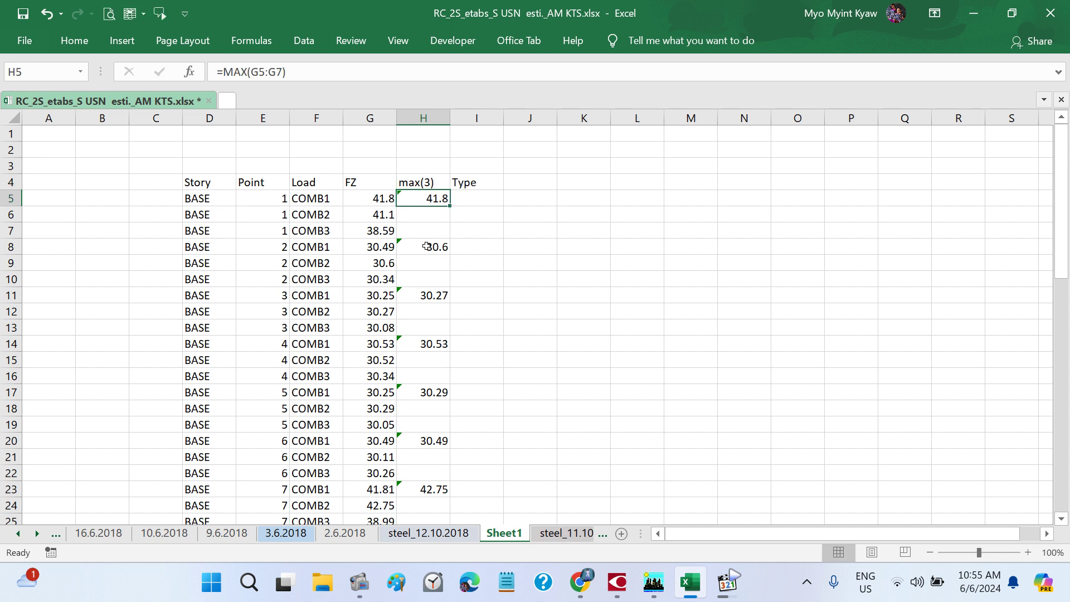
- Ignore the Formula Omits Adjacent Cells error for all the maximum formulas in column H, from H5 down
drag(426, 198, 430, 548)
scroll(504, 355, up, 4)
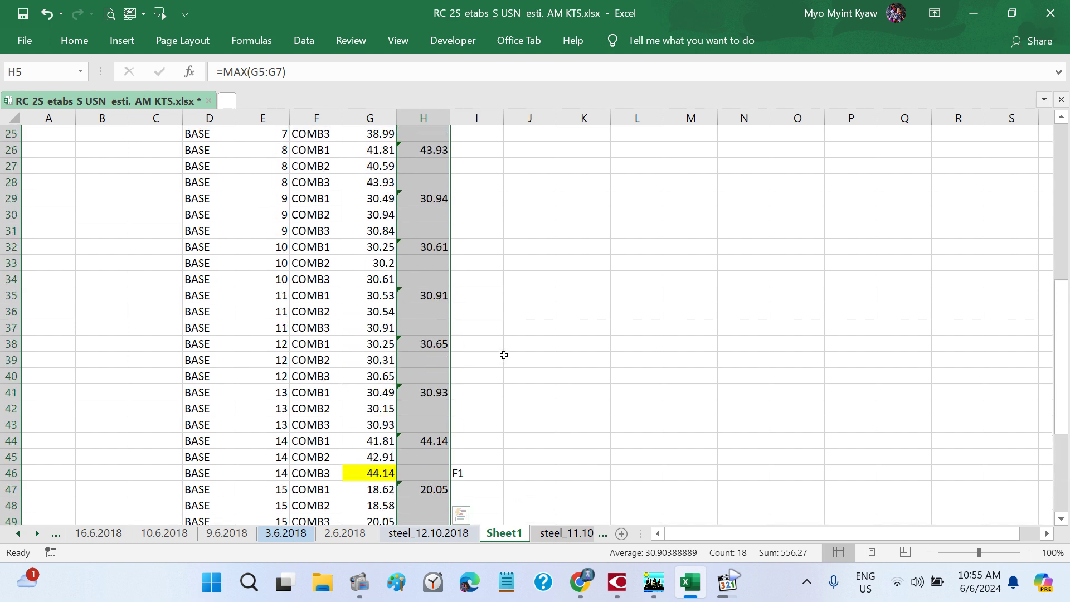
scroll(504, 355, up, 6)
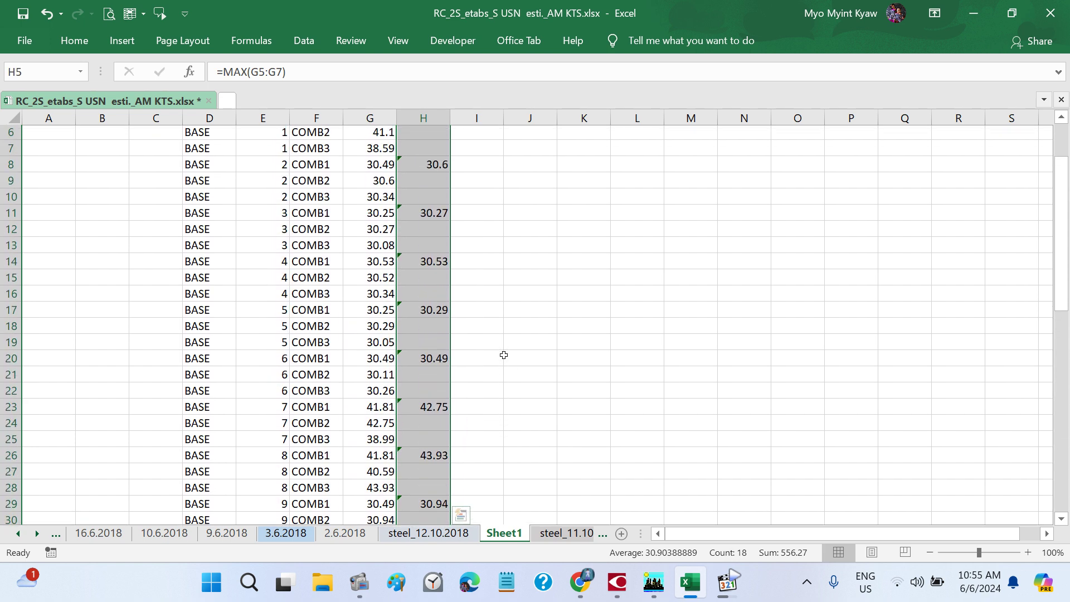
scroll(503, 355, up, 2)
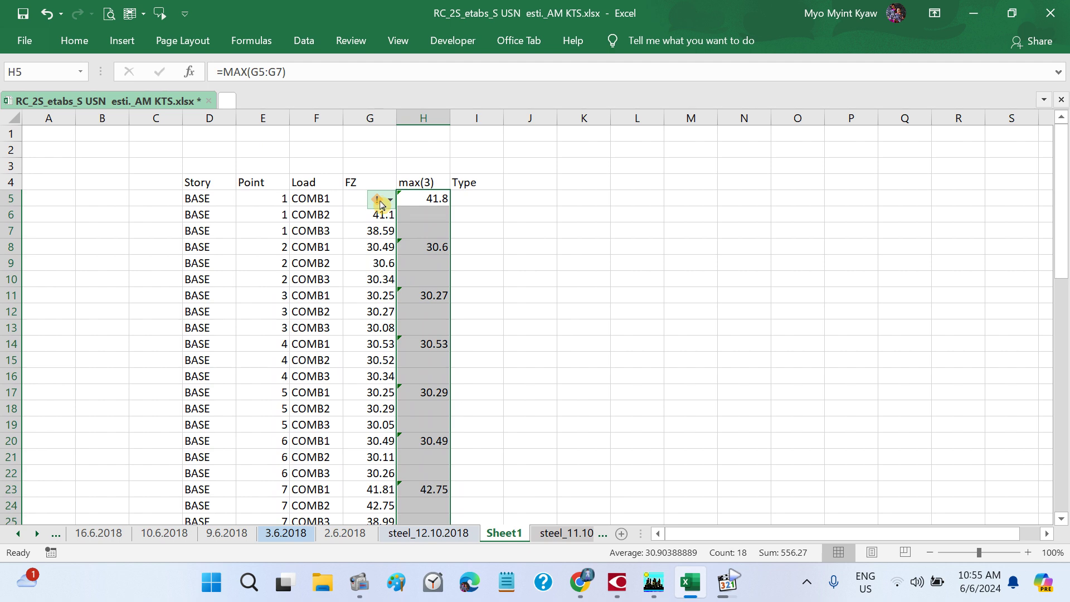
click(381, 201)
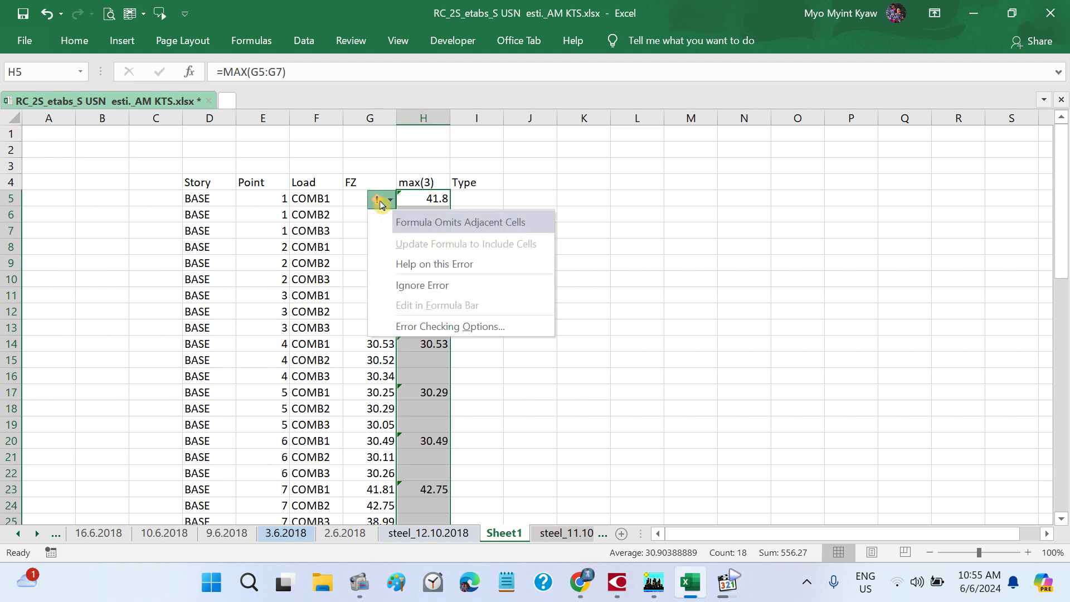
click(433, 286)
click(583, 322)
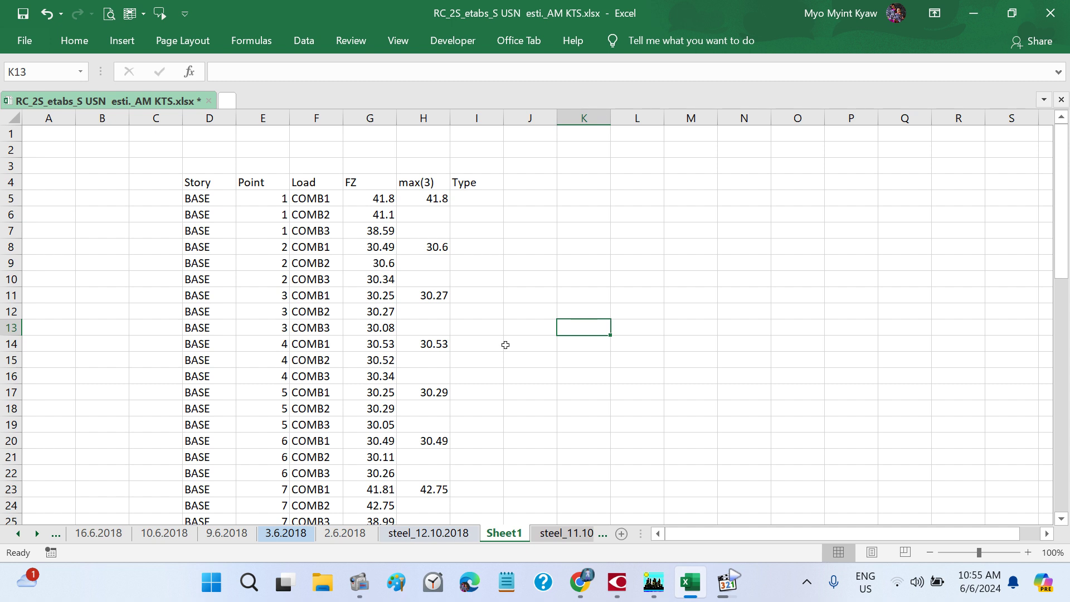
- Fill the overall maximum formula from G60 into H60, and clear the original in G60
scroll(506, 345, down, 5)
scroll(506, 345, down, 10)
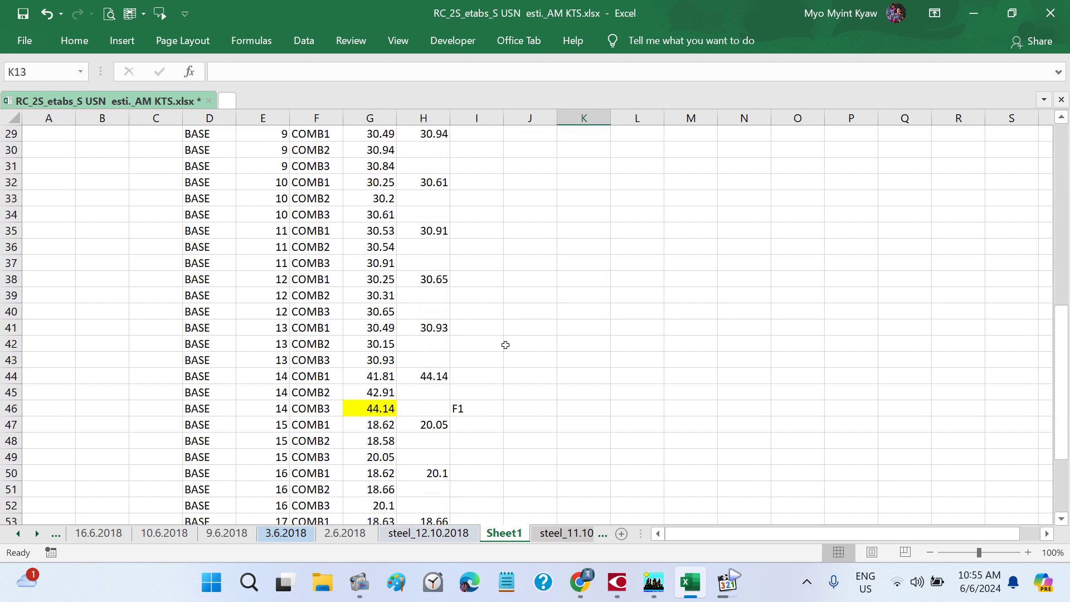
click(372, 360)
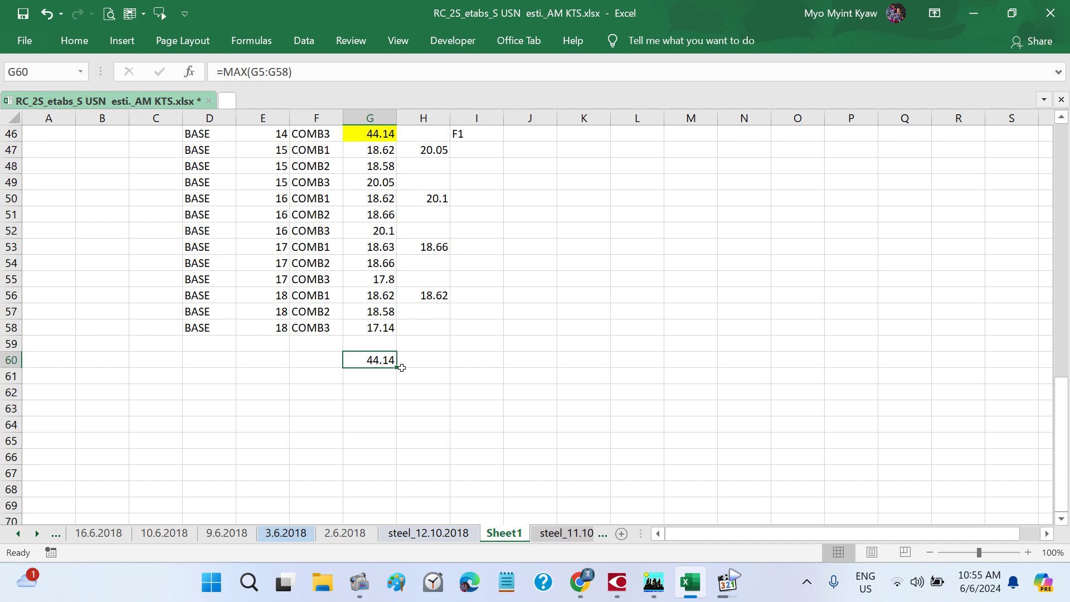
drag(397, 366, 441, 363)
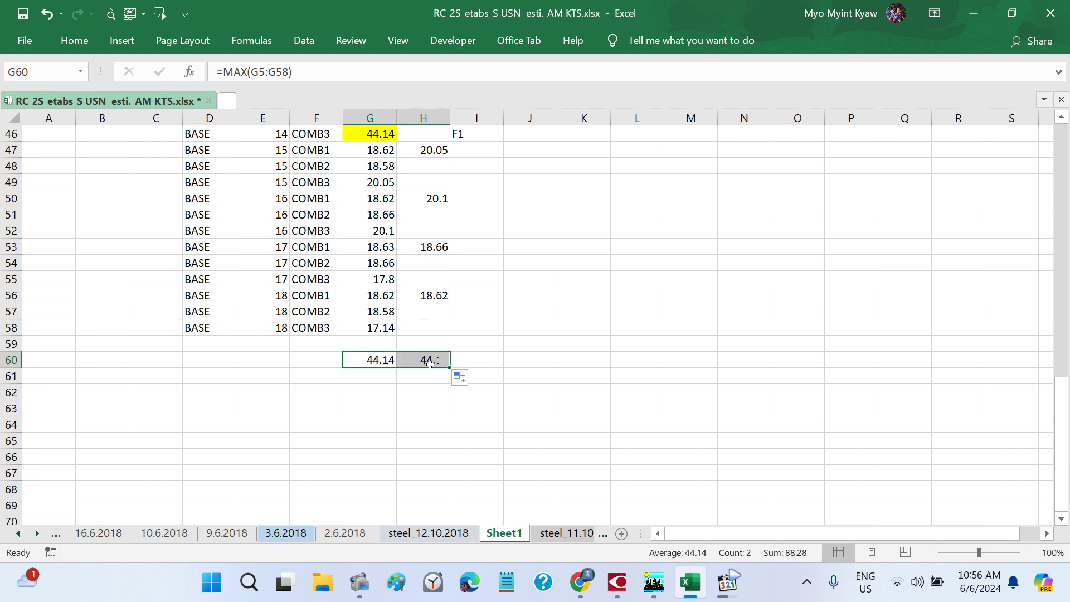
click(422, 406)
click(391, 364)
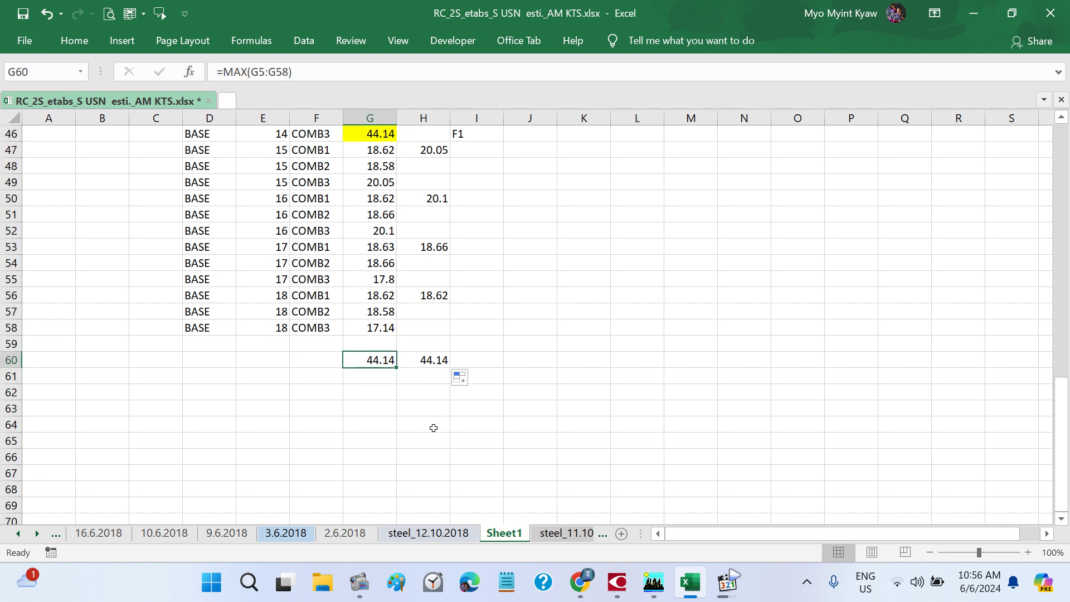
key(Delete)
click(551, 419)
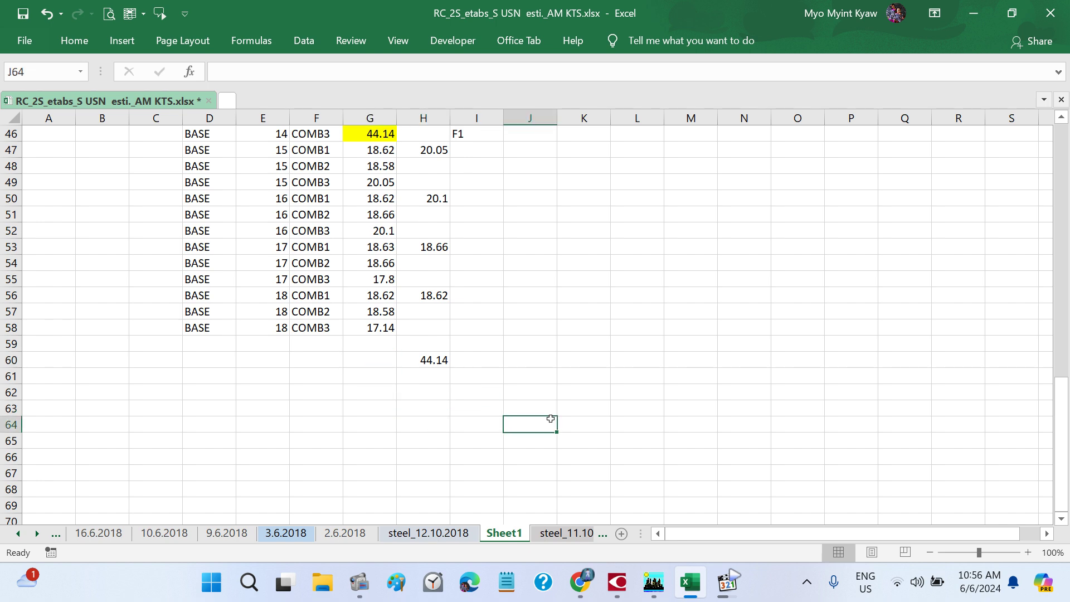
scroll(548, 351, up, 9)
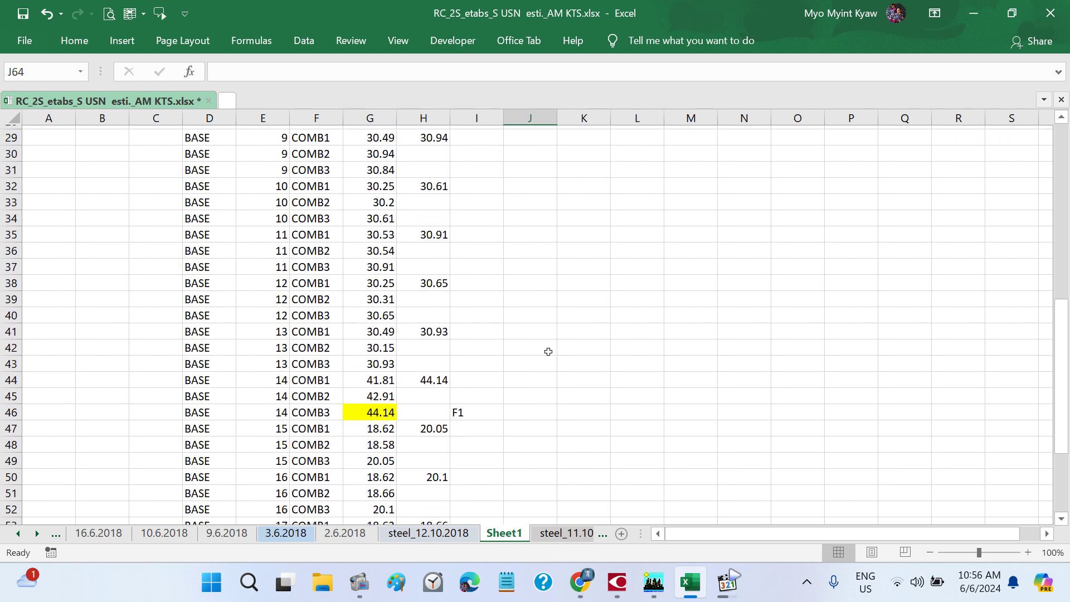
scroll(548, 351, up, 3)
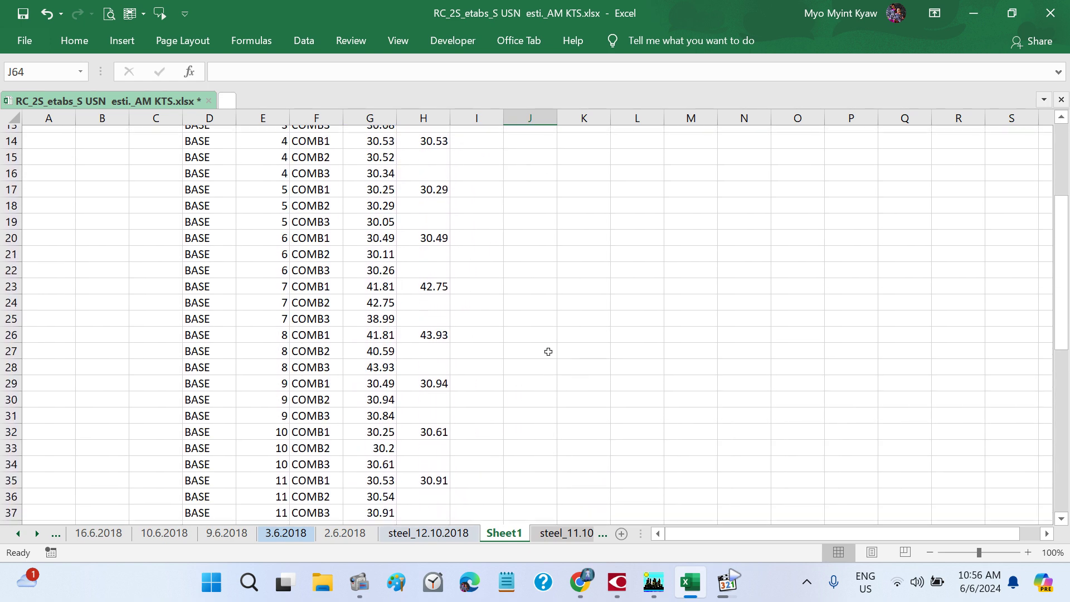
scroll(548, 352, up, 3)
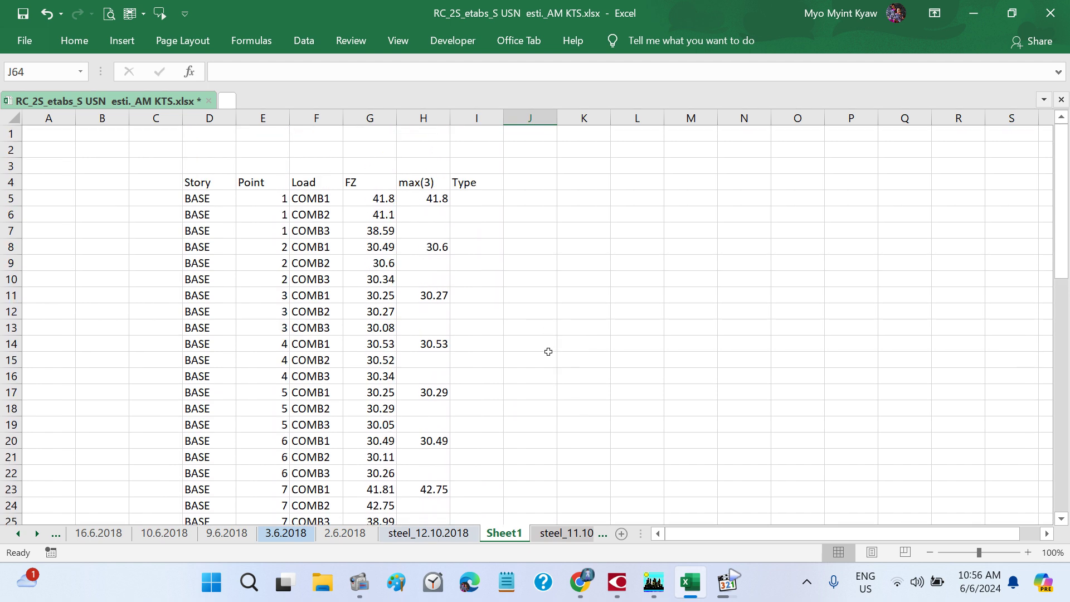
scroll(549, 351, down, 1)
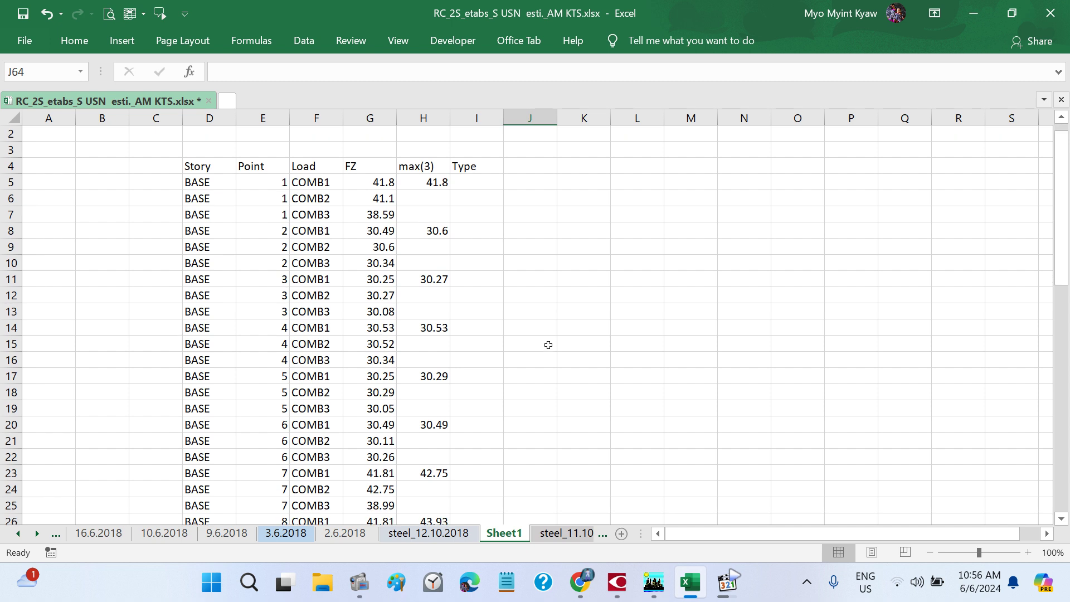
- Review the max(3) values down column H on Sheet1 and compare the support points with the base plan in ETABS
scroll(549, 345, down, 1)
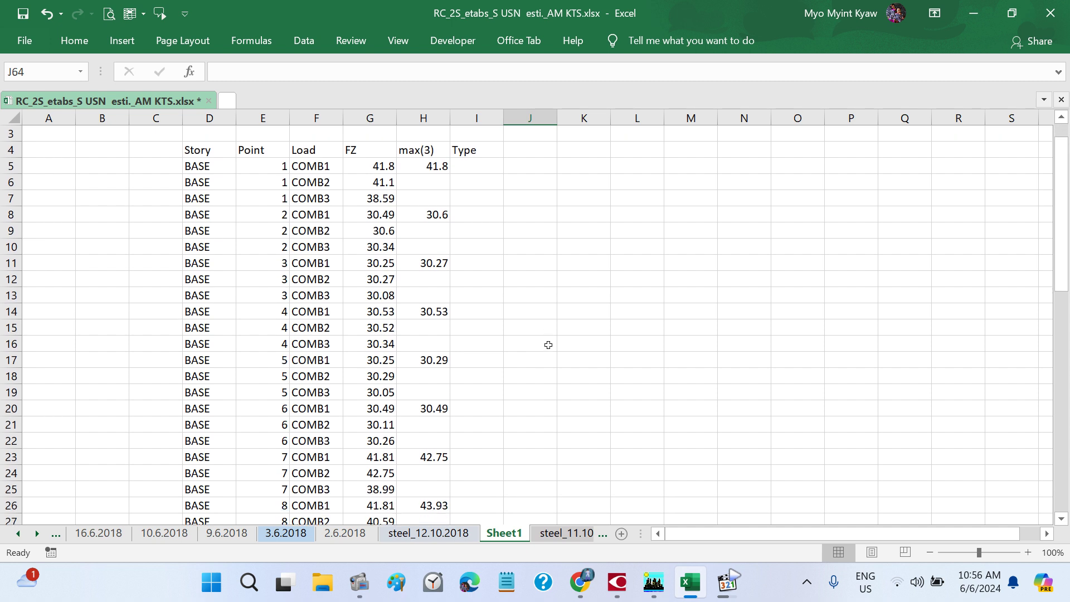
scroll(548, 345, down, 1)
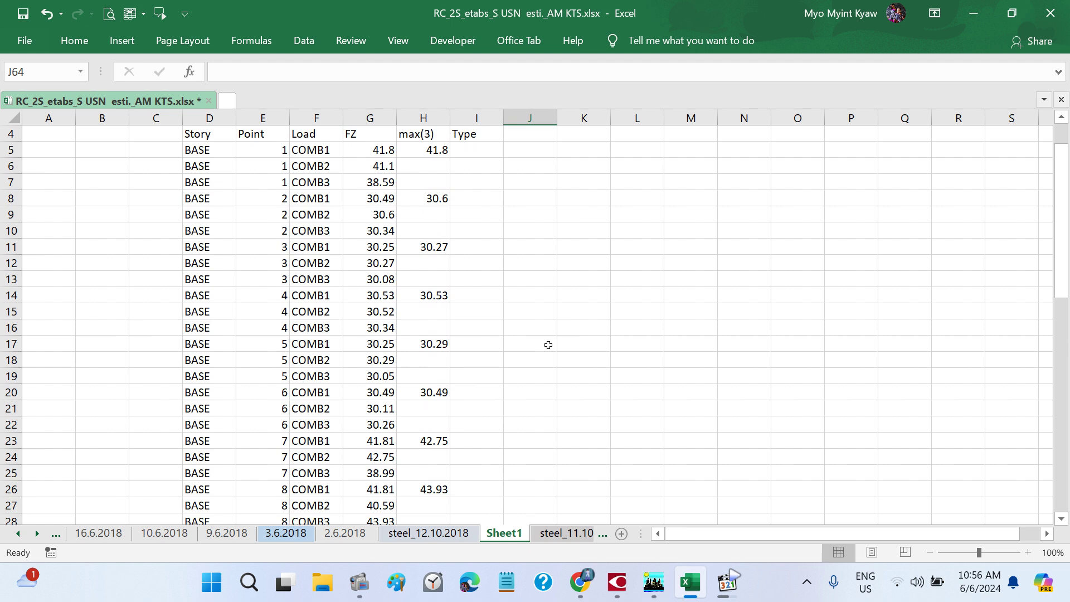
scroll(548, 345, down, 4)
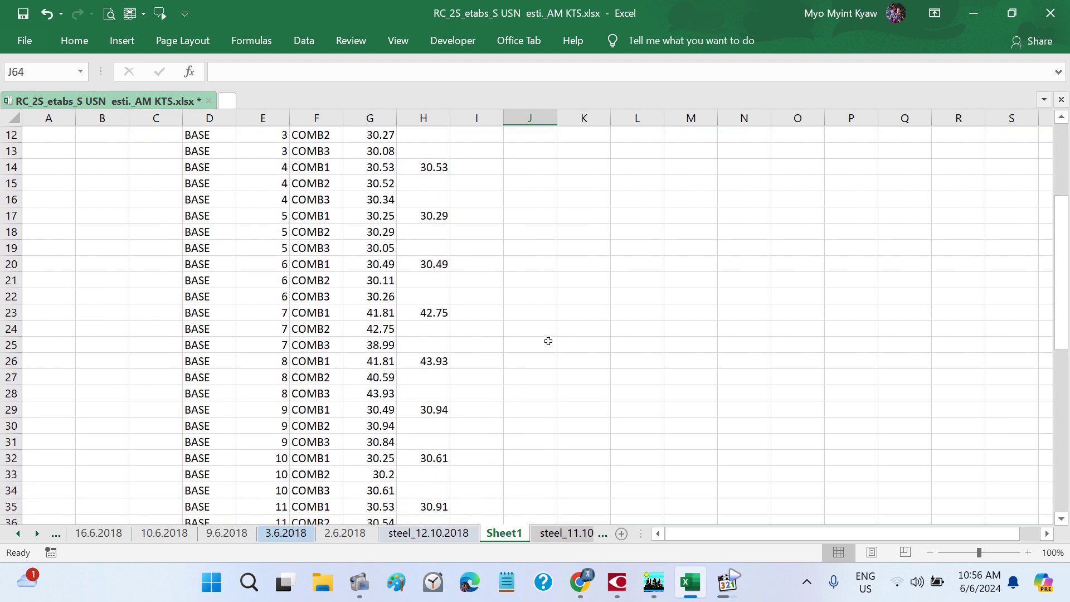
scroll(549, 341, down, 1)
click(690, 583)
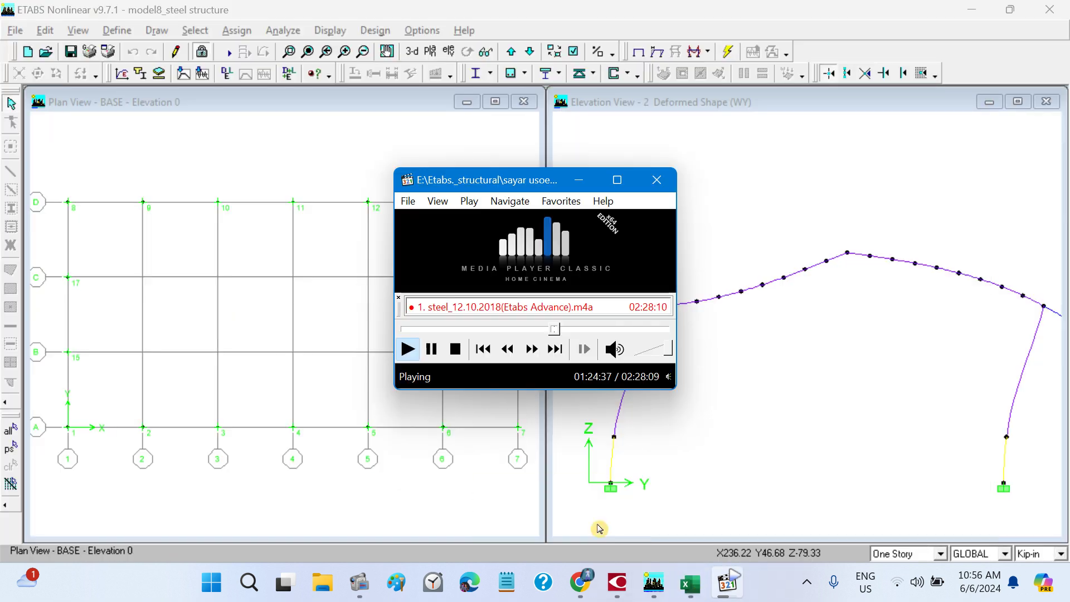
mouse_move(649, 599)
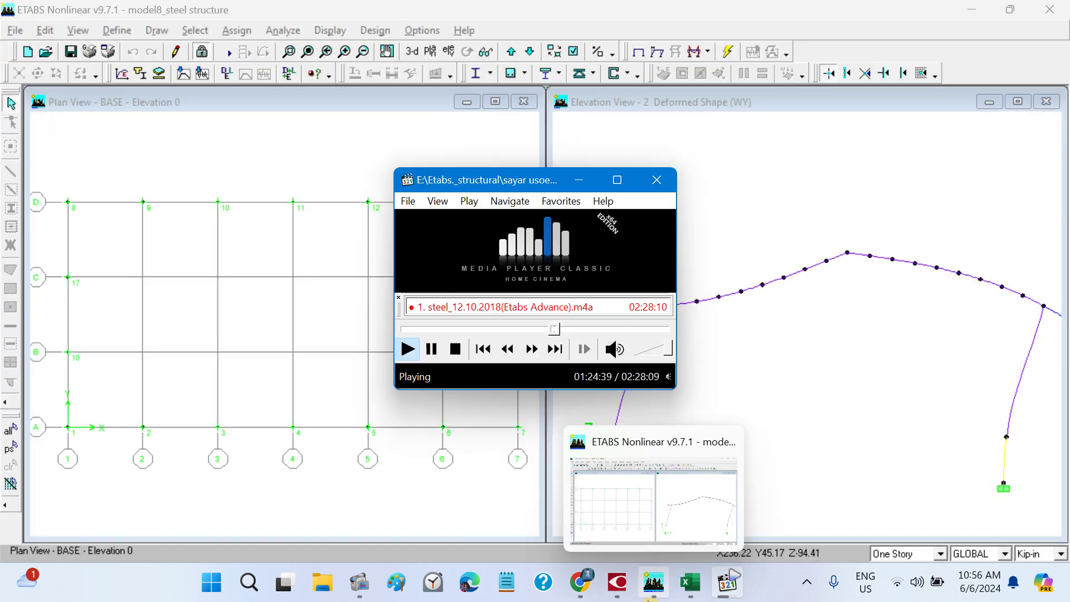
click(689, 591)
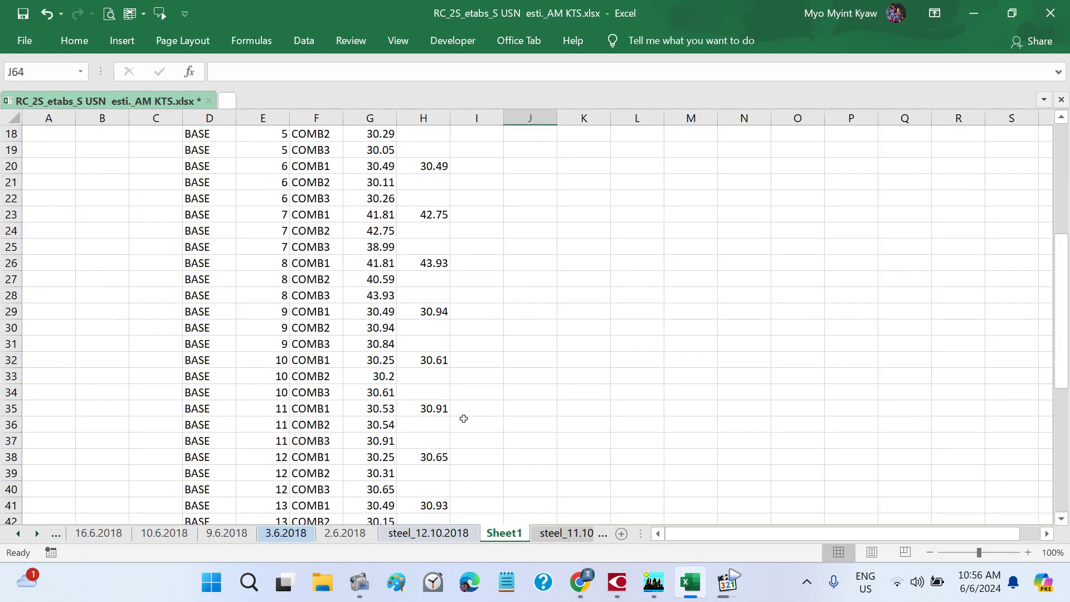
- Highlight point 14's maximum FZ in cell H44 with yellow fill
scroll(464, 418, down, 7)
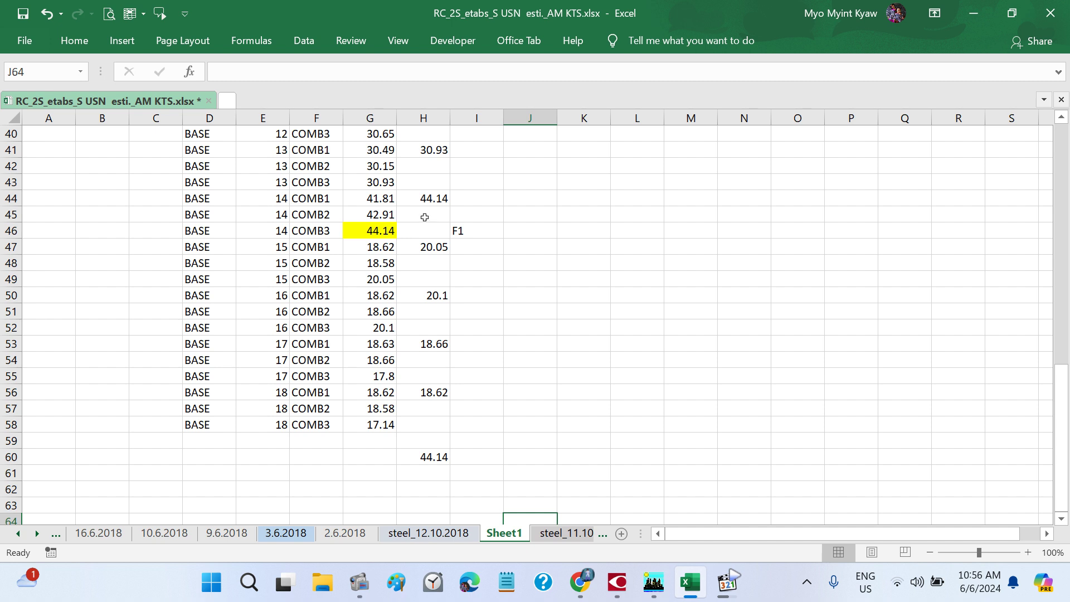
click(423, 200)
click(74, 40)
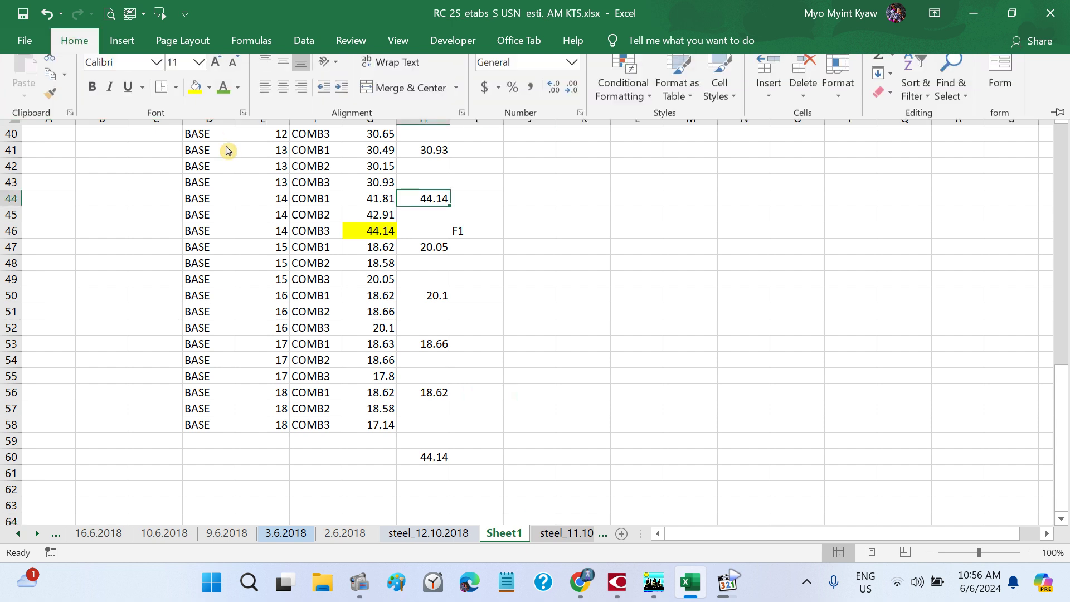
click(196, 98)
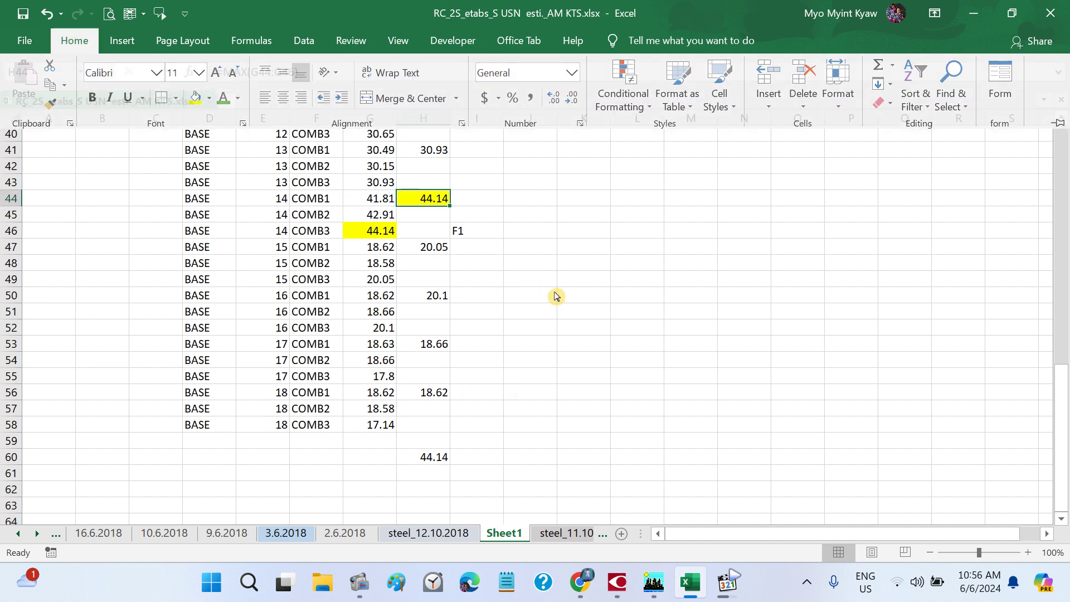
- Locate point 14 on the ETABS base plan, moving the Media Player Classic window clear of the plan, and return to Excel
click(254, 199)
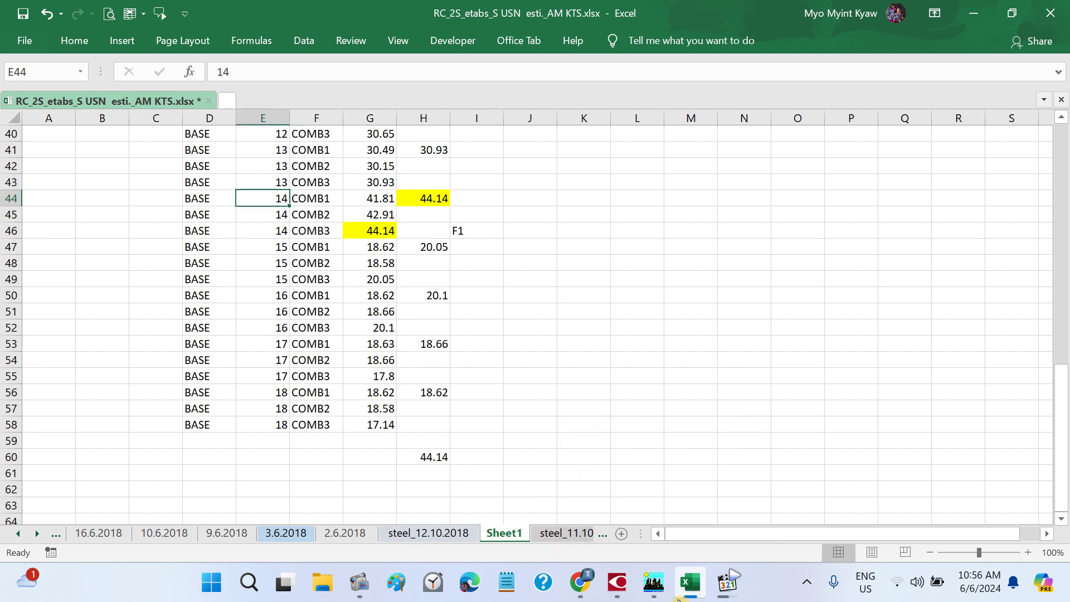
click(690, 582)
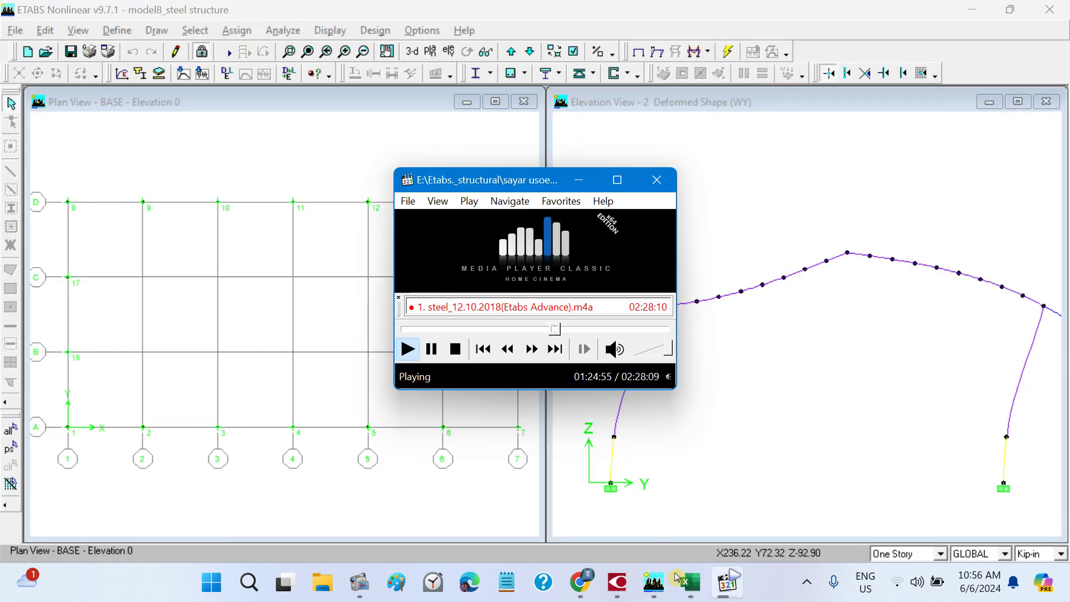
mouse_move(689, 593)
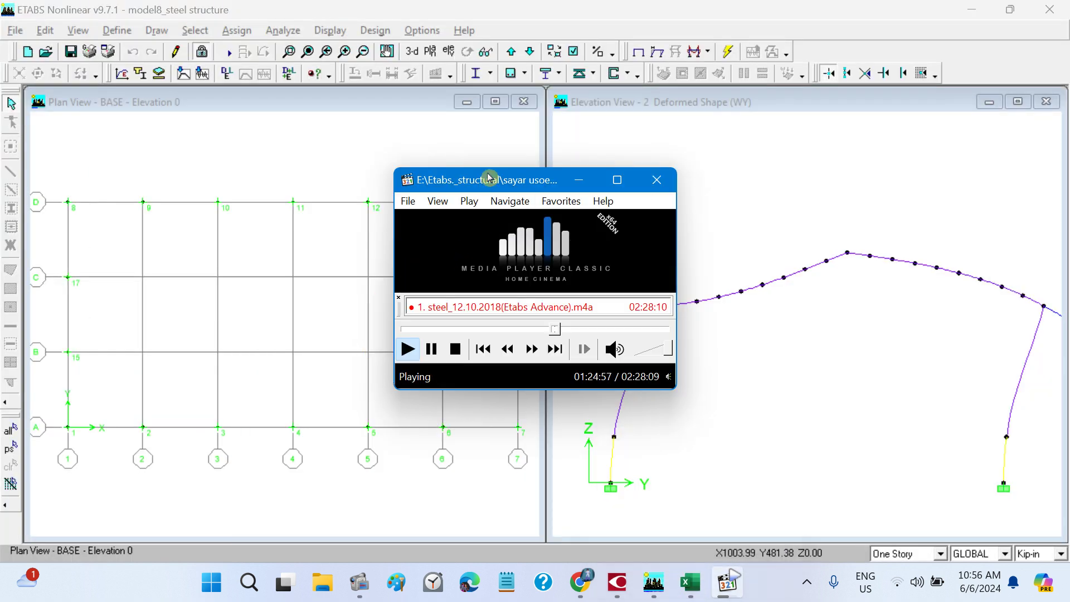
drag(484, 177, 643, 192)
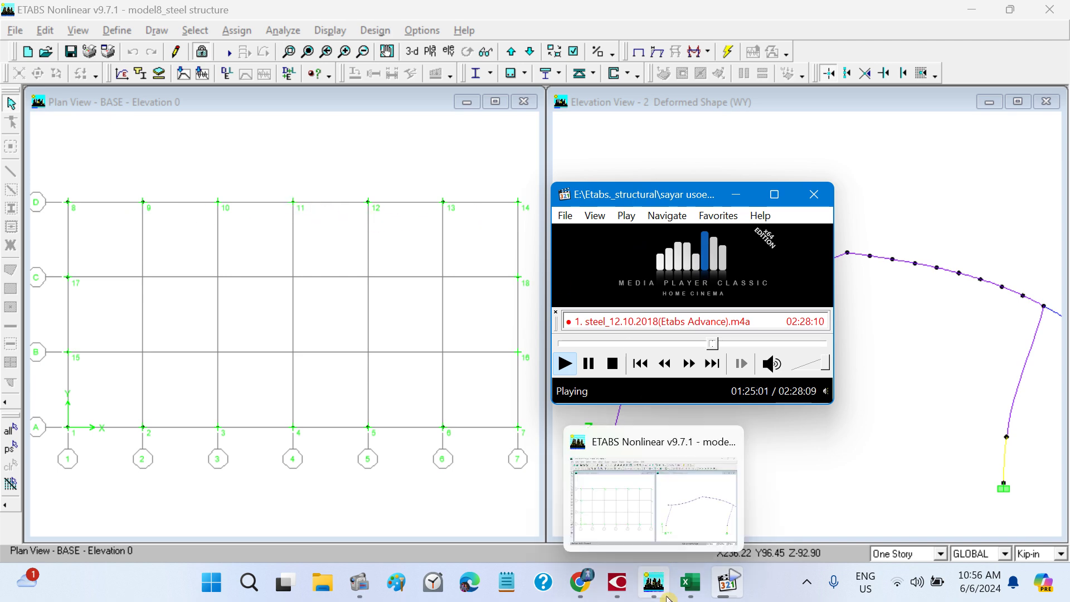
click(689, 596)
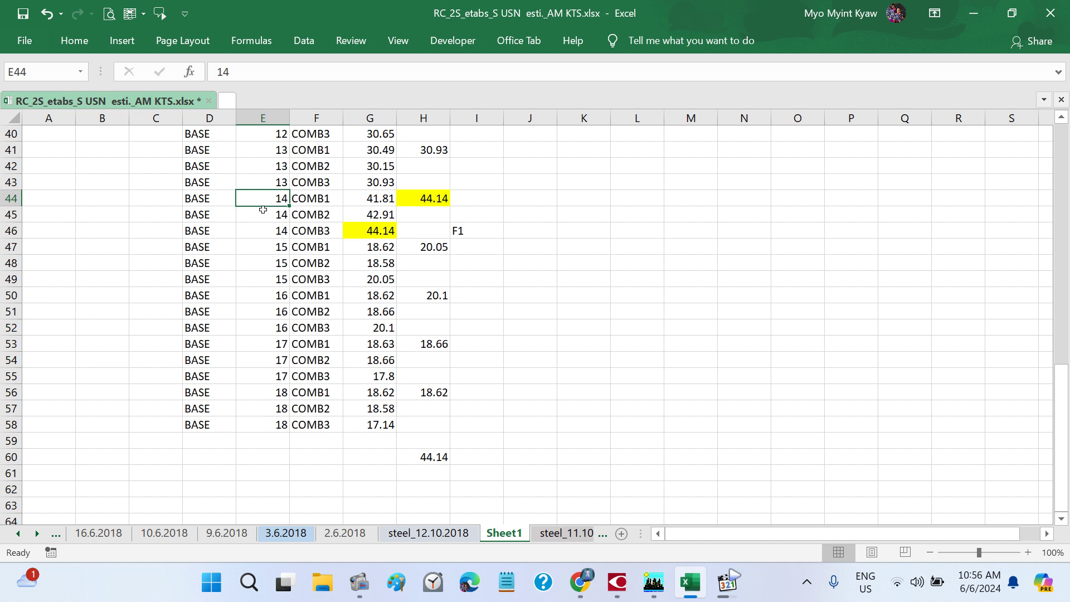
- Highlight the point 14 cells E44:E46 with yellow fill
drag(258, 203, 258, 231)
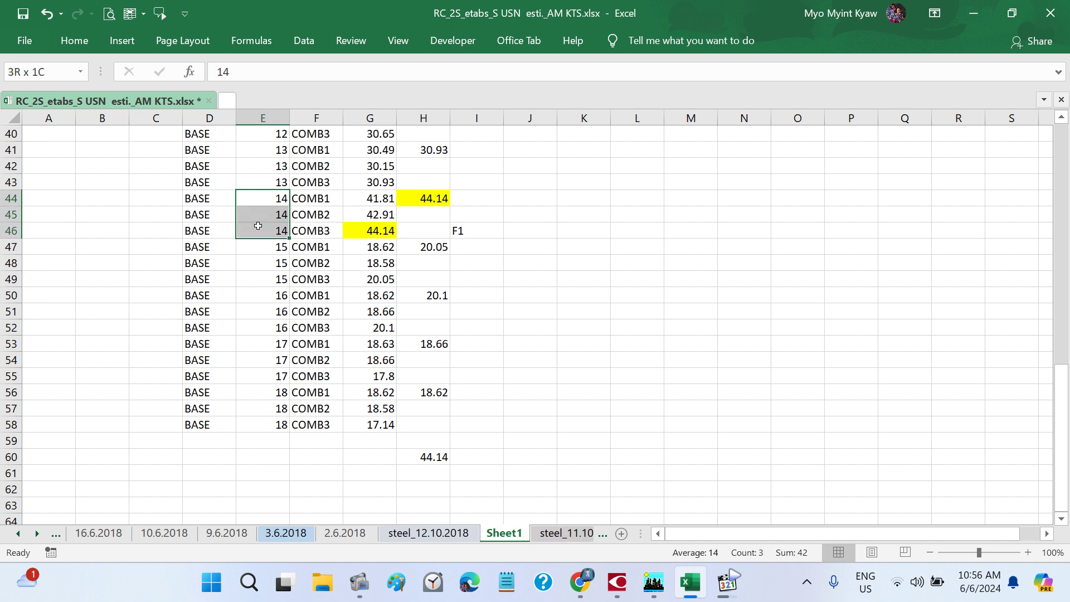
click(74, 40)
click(192, 103)
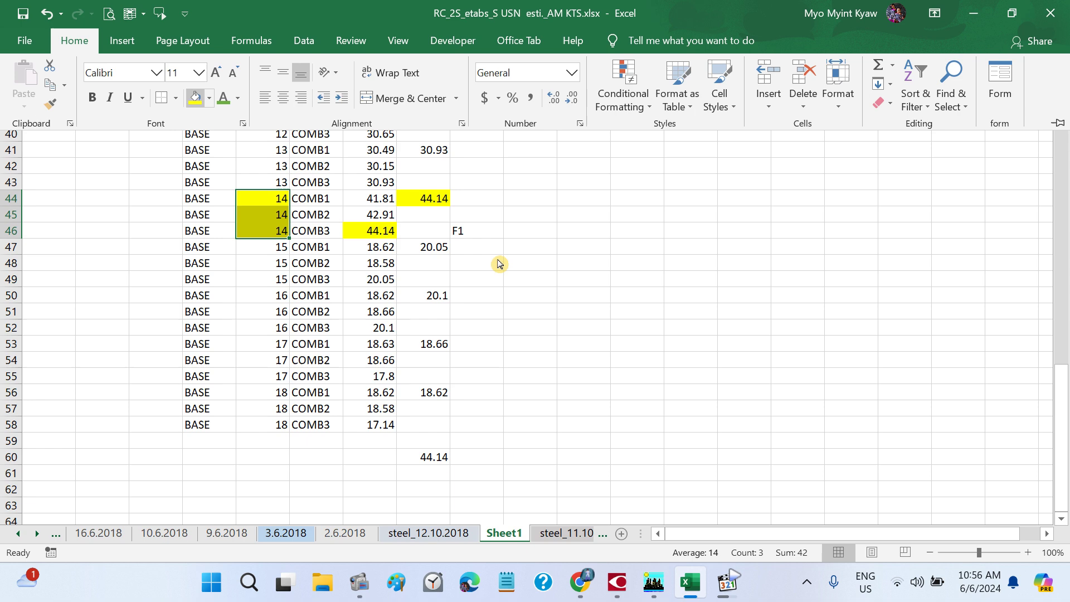
click(641, 306)
click(640, 309)
- Open the steel_12.10.2018 sheet and examine the footing types marked on the hand-drawn plan sketch
click(691, 589)
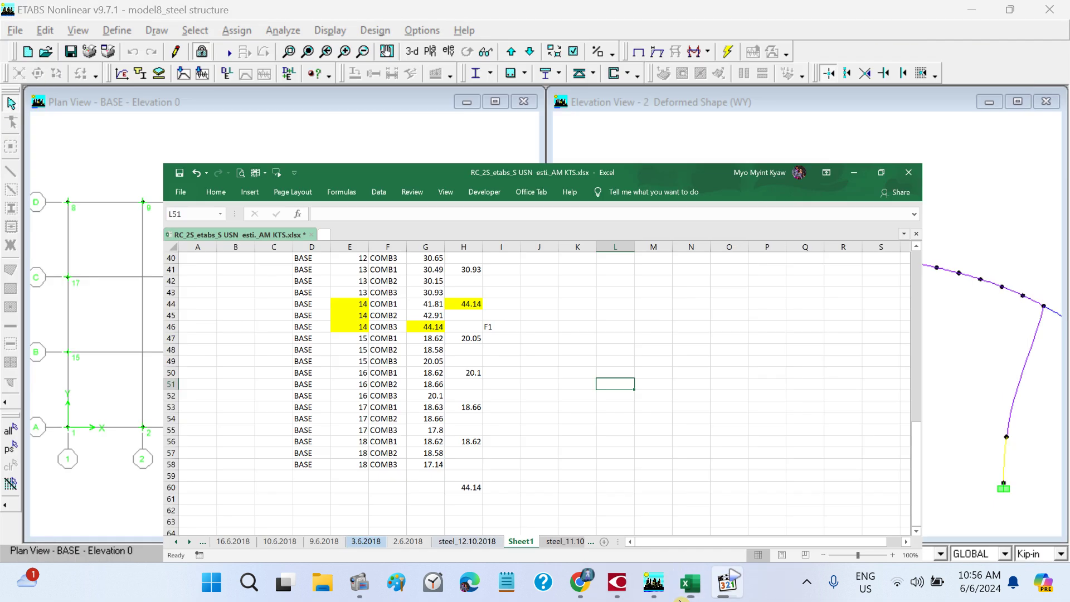
click(691, 589)
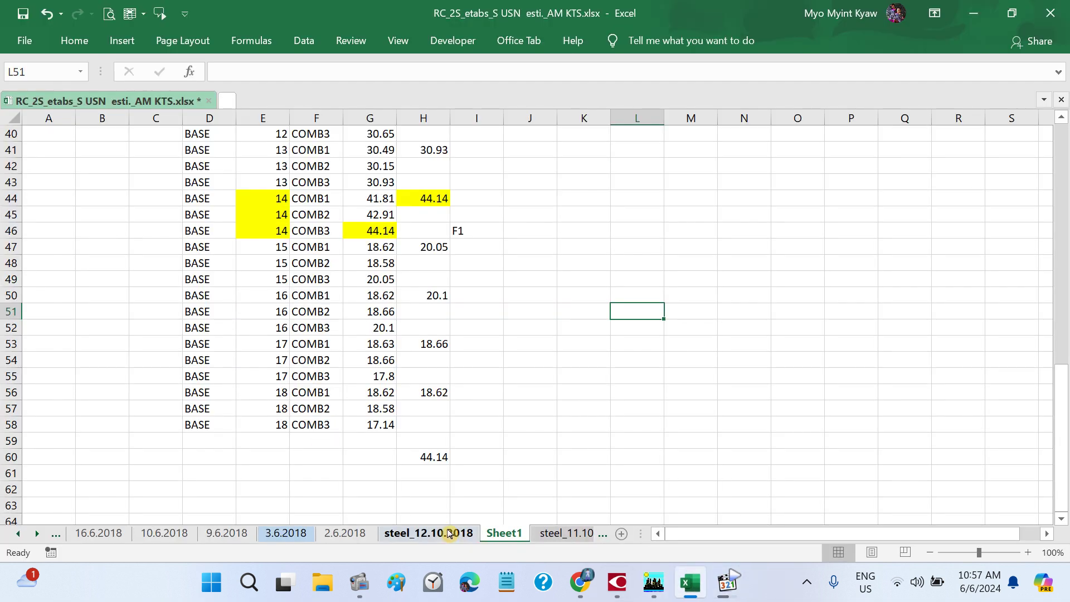
click(437, 533)
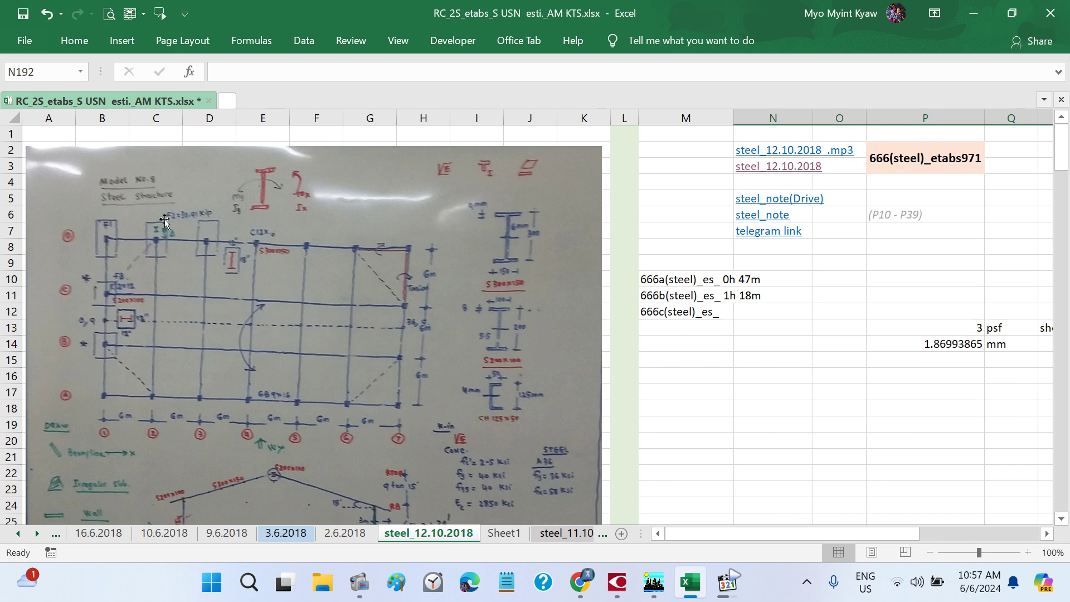
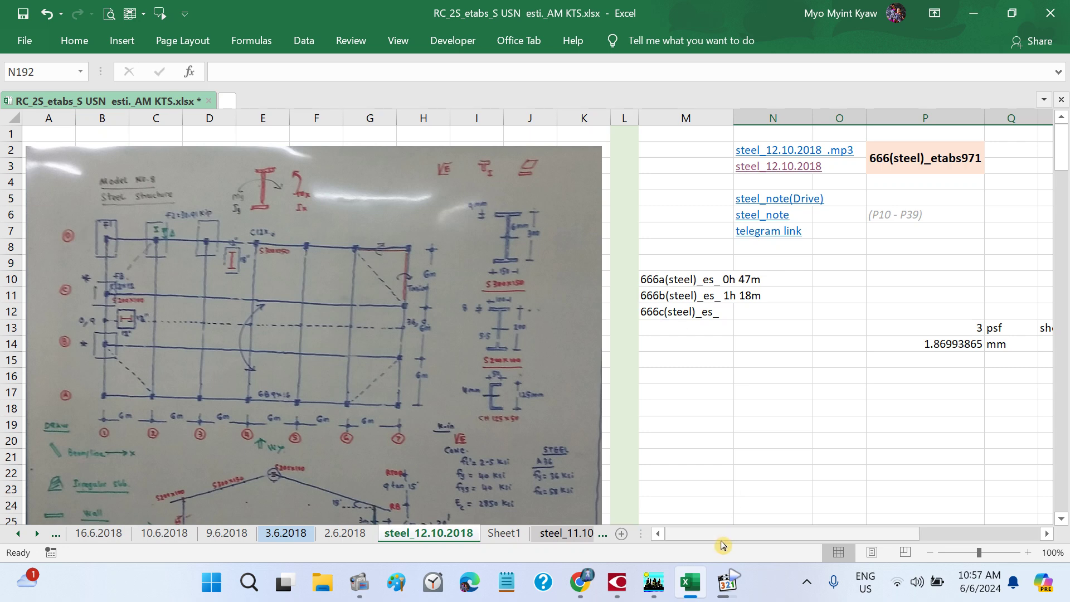
- Pause the lecture audio in Media Player Classic, and check the base plan's grid lines in ETABS before returning to Excel
click(727, 582)
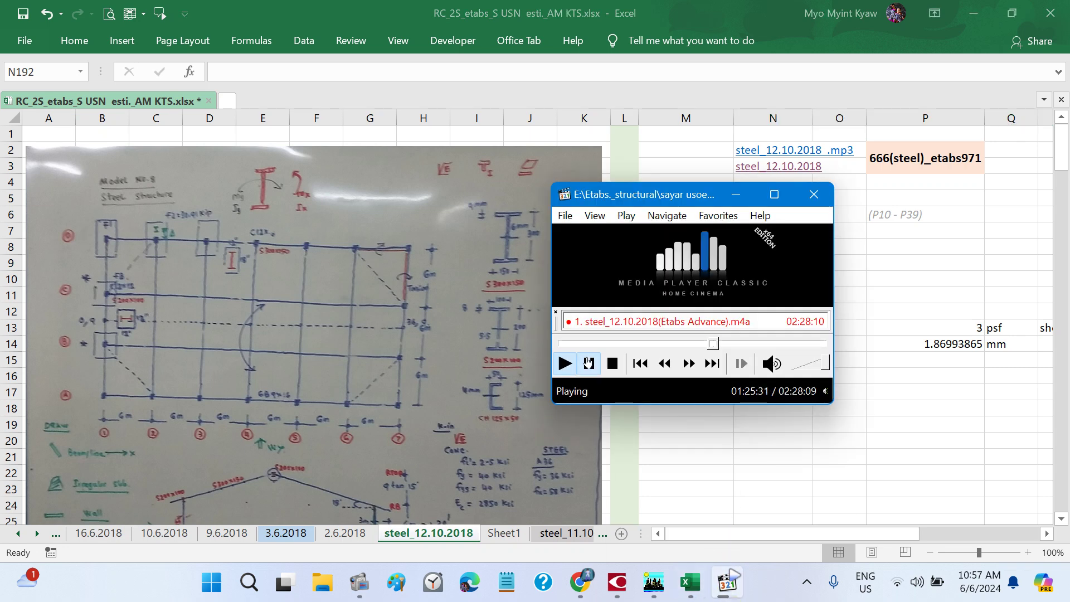
click(589, 363)
click(652, 582)
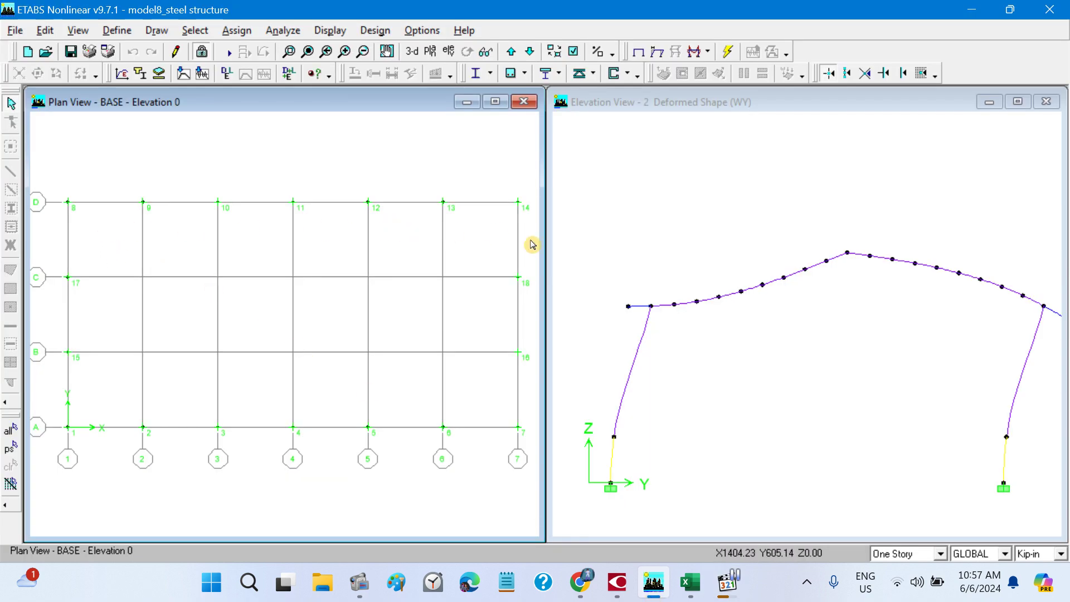
click(685, 596)
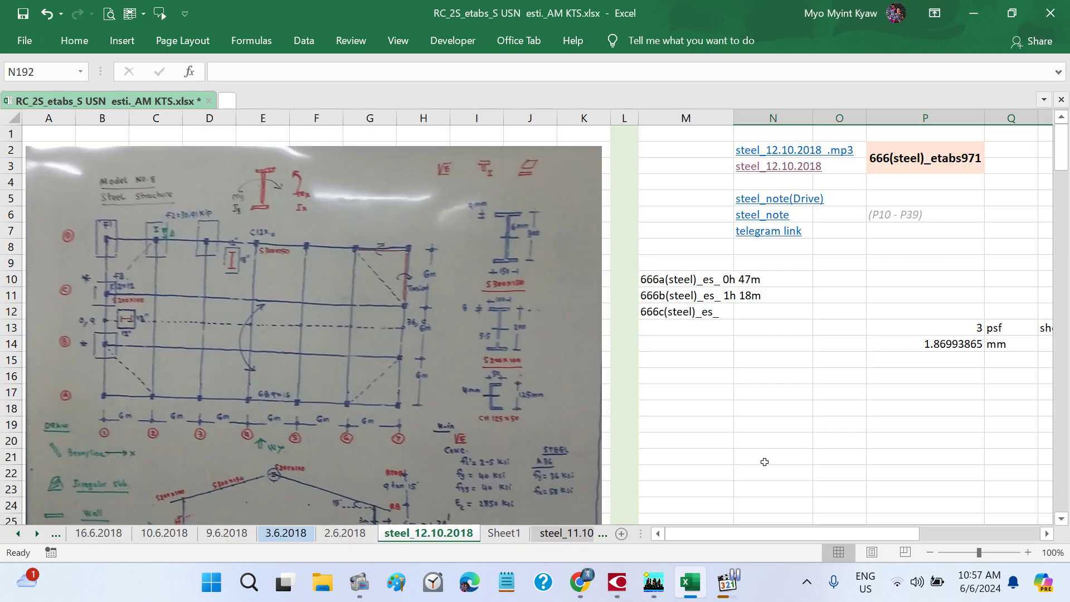
- On Sheet1, insert an empty column before the Point column
click(495, 534)
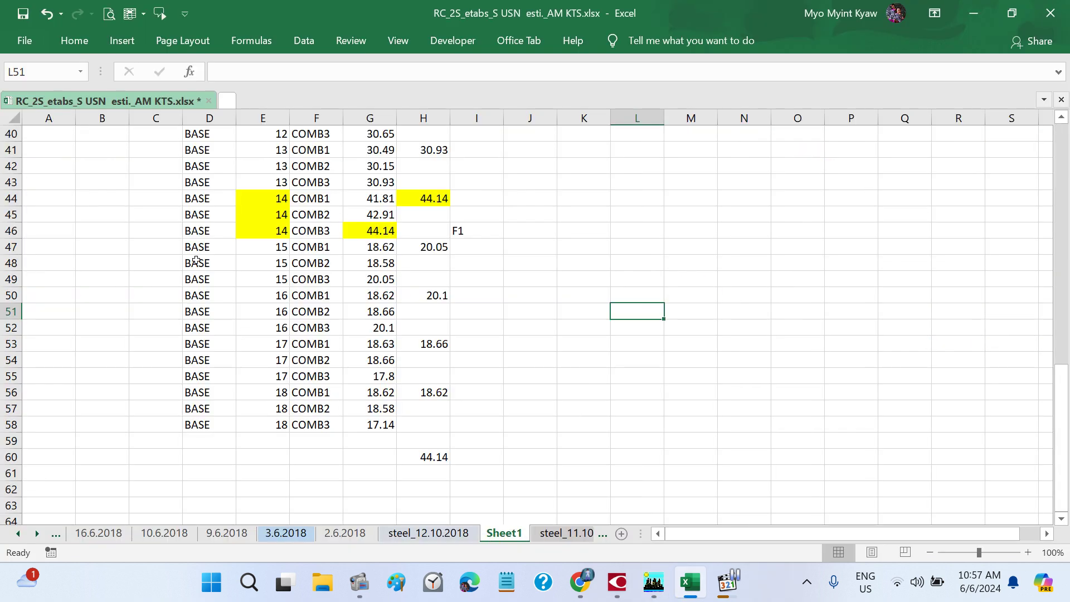
scroll(273, 280, up, 4)
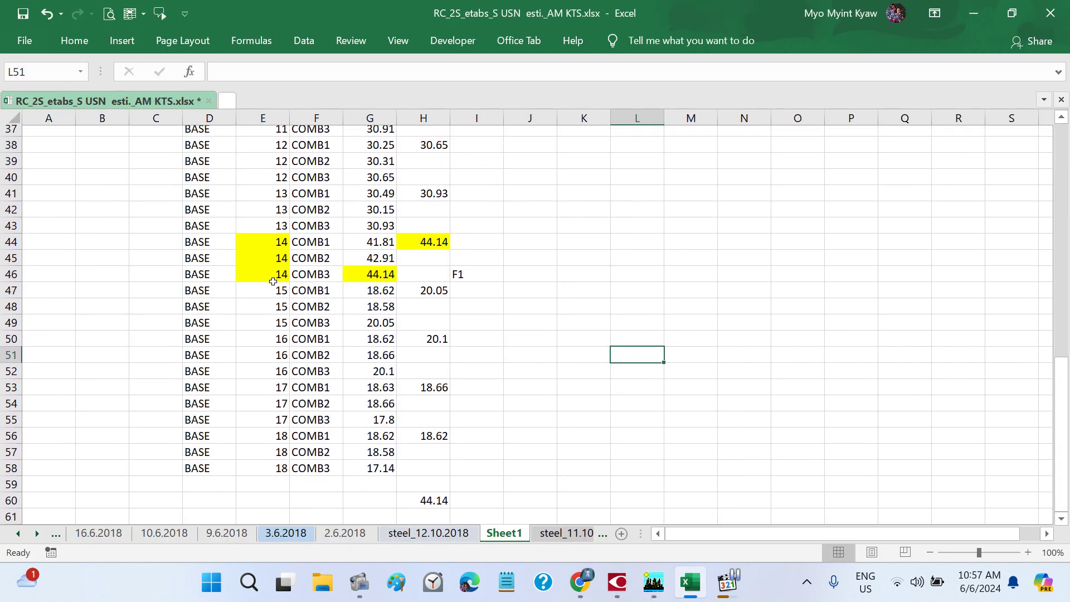
scroll(272, 281, up, 5)
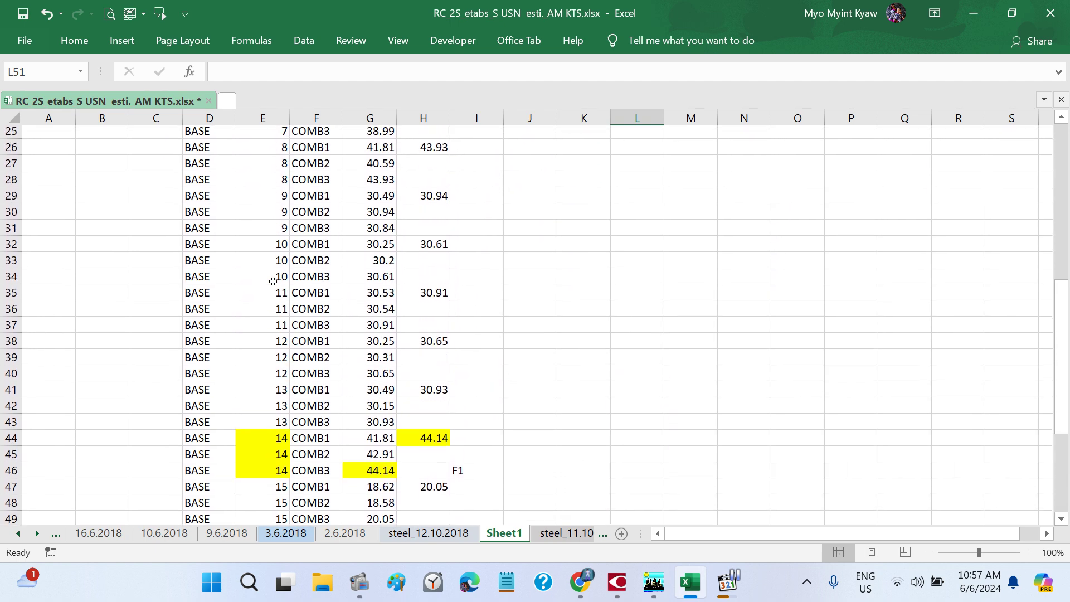
scroll(272, 281, down, 6)
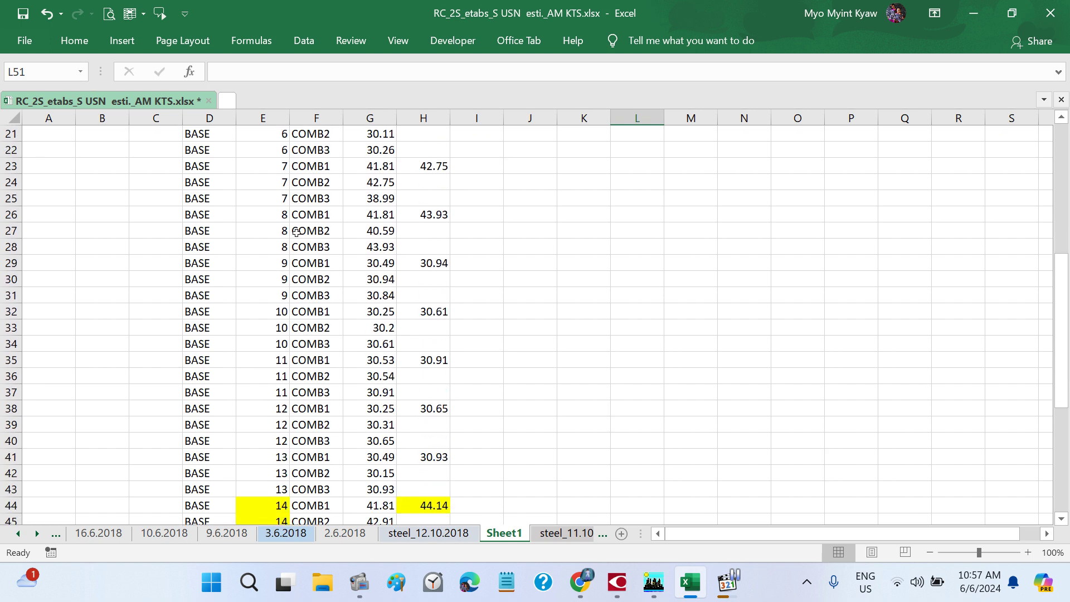
scroll(296, 232, up, 6)
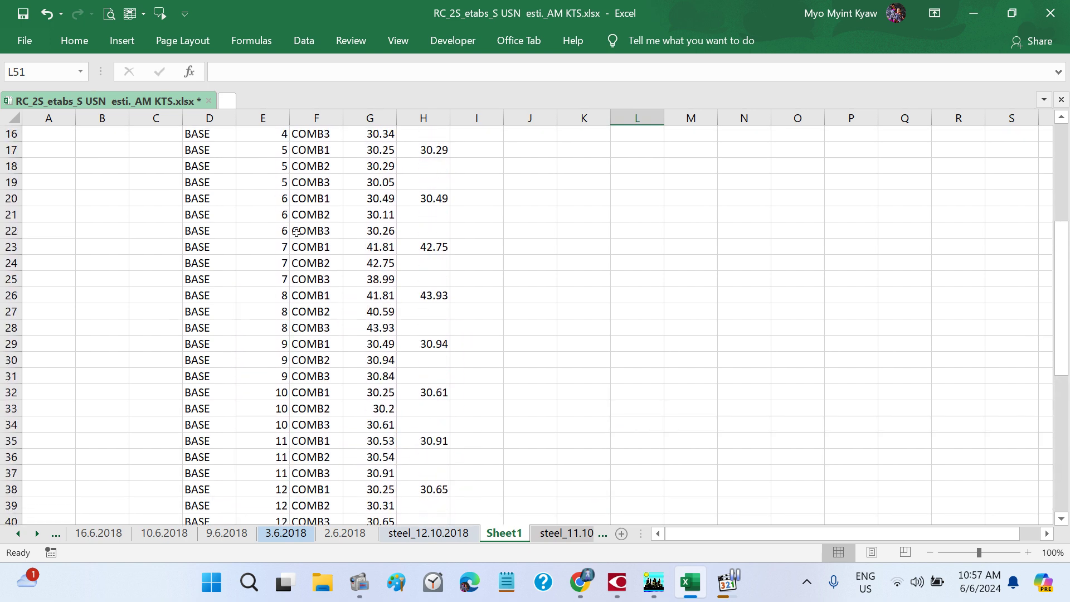
scroll(296, 232, up, 5)
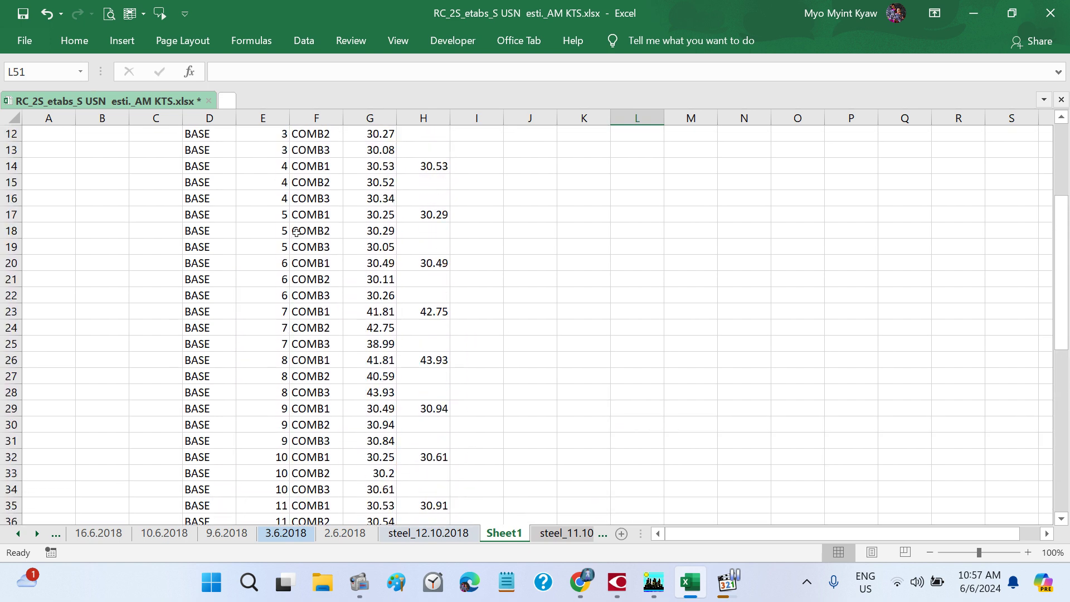
click(270, 118)
right_click(273, 118)
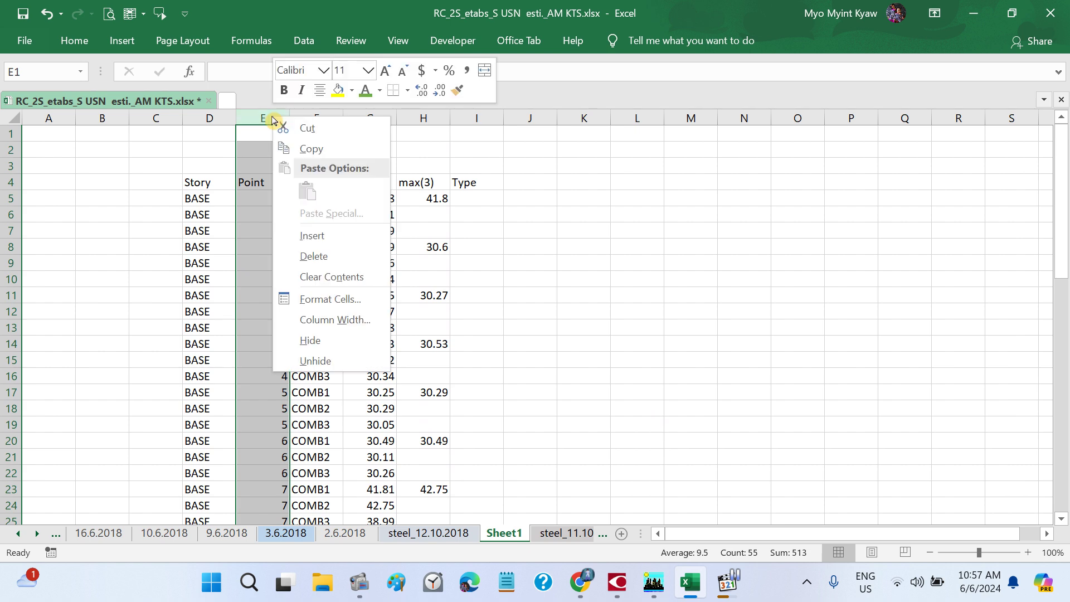
click(312, 235)
- Enter the header Grid in cell E4 of the inserted column
click(271, 184)
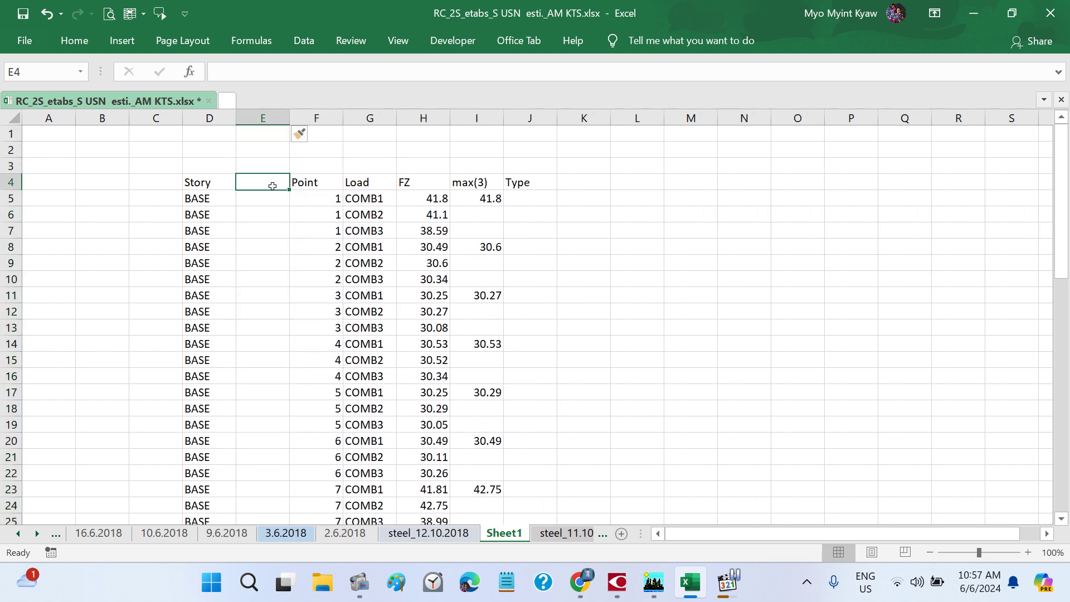
text(gri)
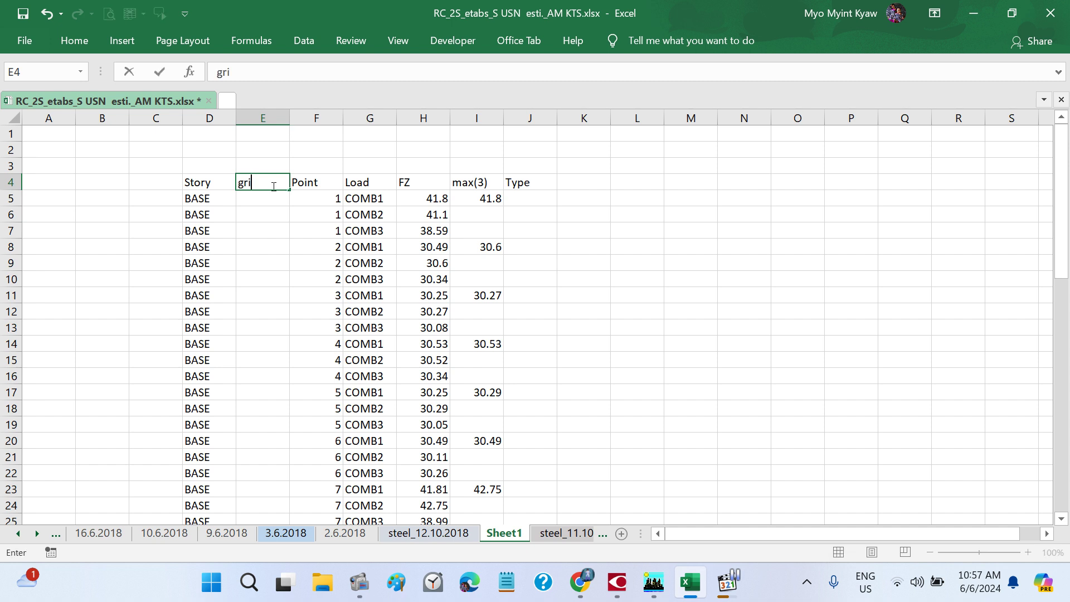
text(d)
key(BackSpace)
key(BackSpace)
key(BackSpace)
key(BackSpace)
text(Grid)
key(Return)
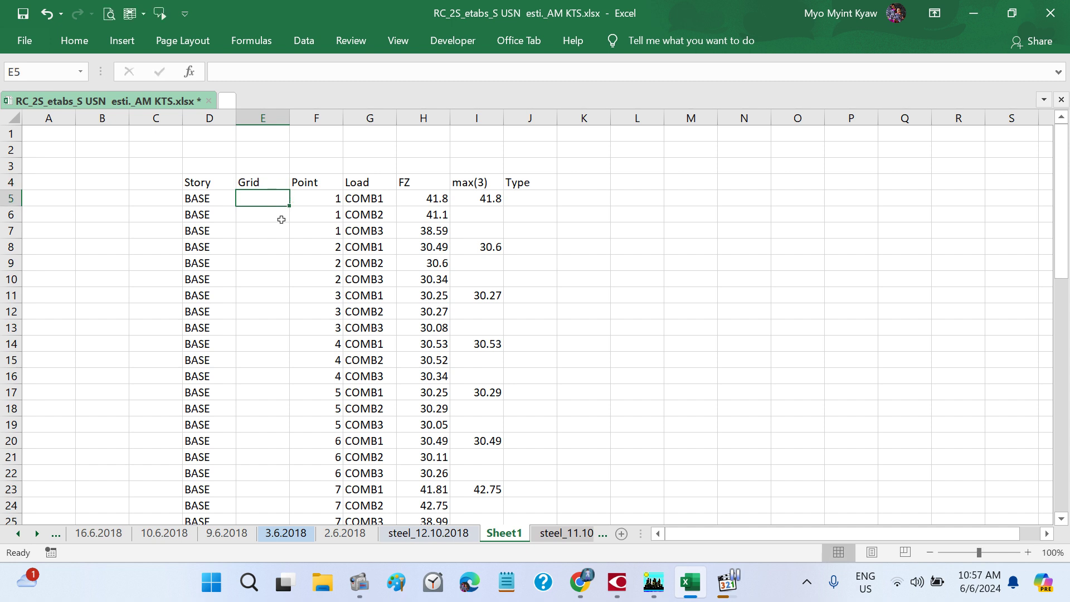
- Enter grid D for point 8 in E26 and fill it down through point 14 in E46
scroll(288, 275, down, 1)
scroll(288, 274, down, 5)
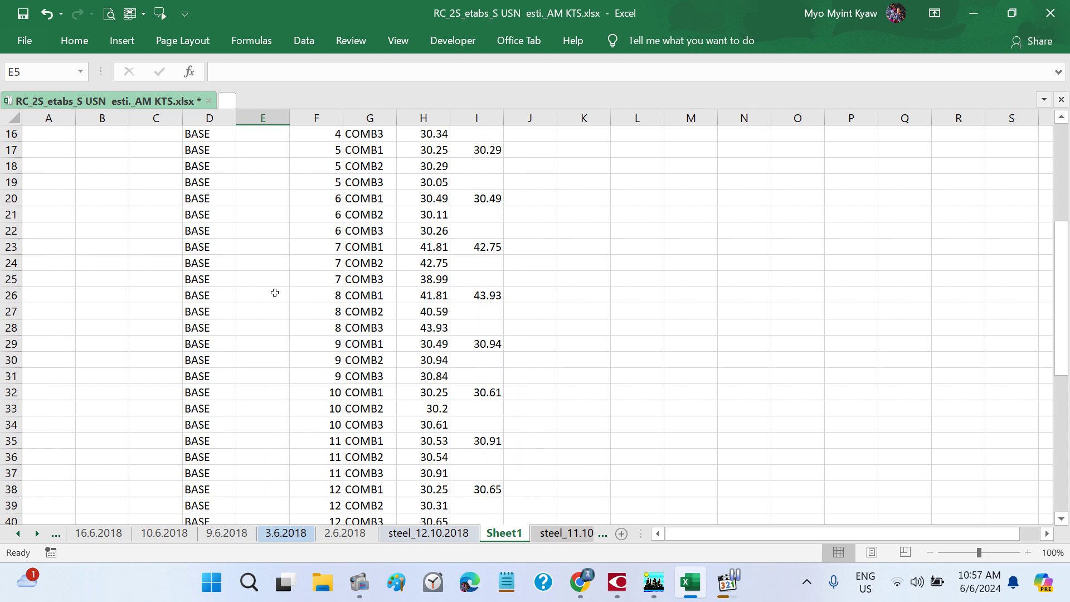
click(275, 292)
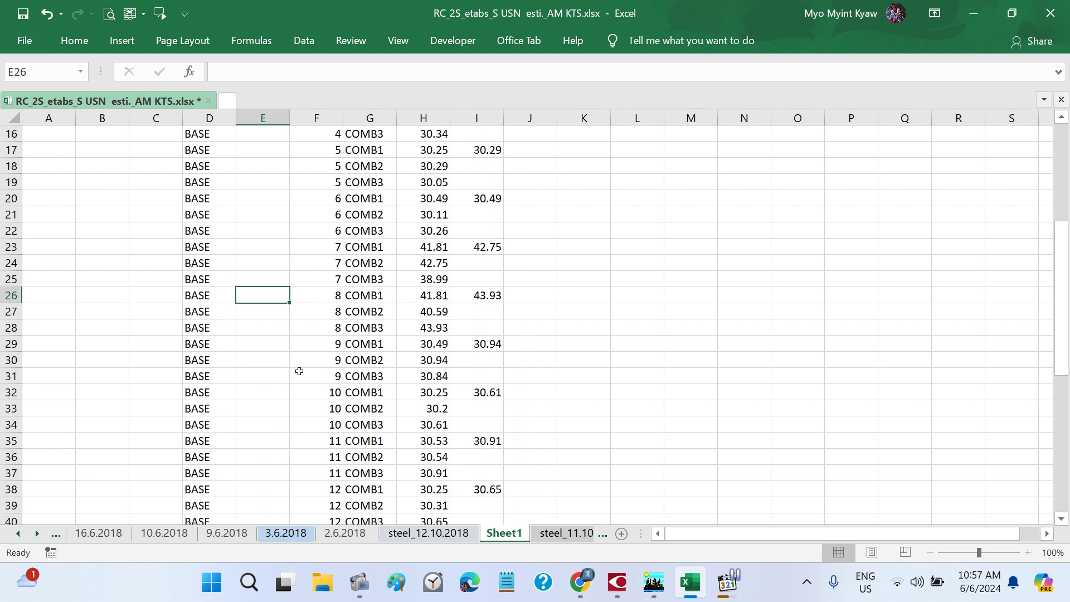
text(D)
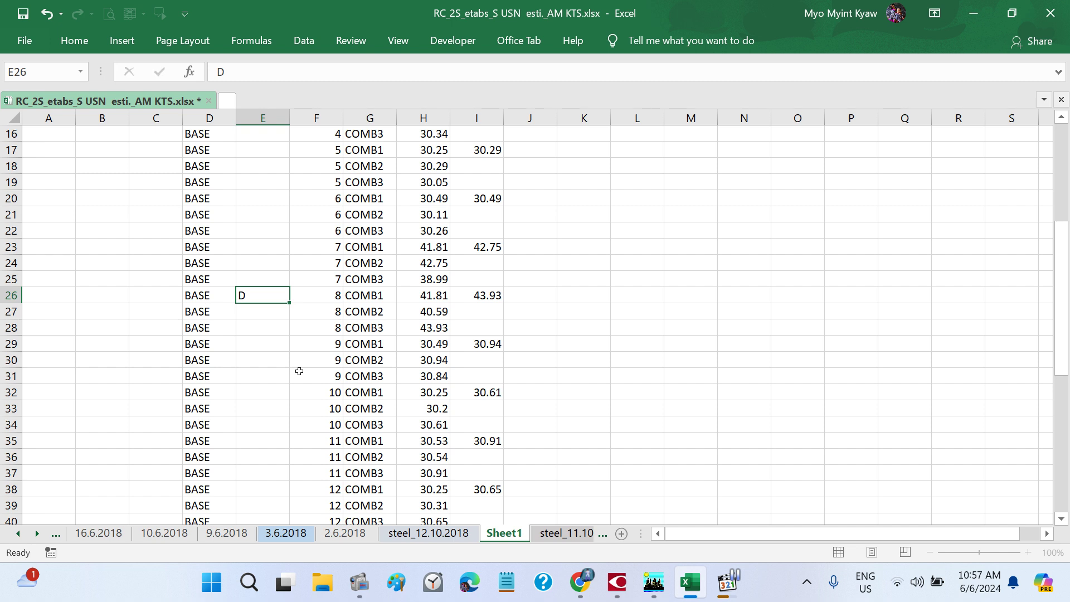
key(Return)
click(278, 293)
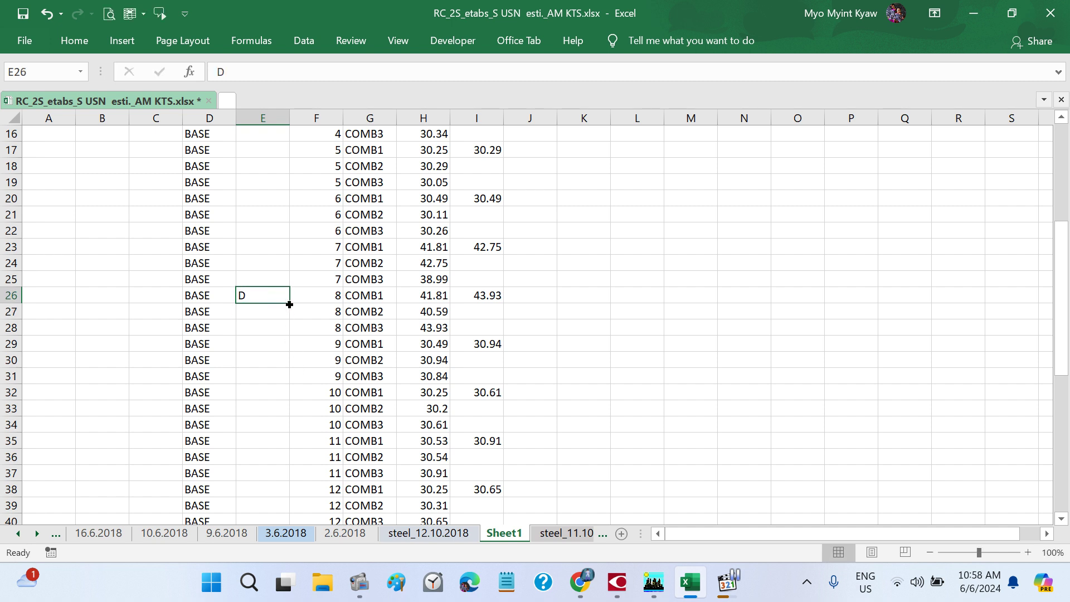
drag(289, 305, 288, 470)
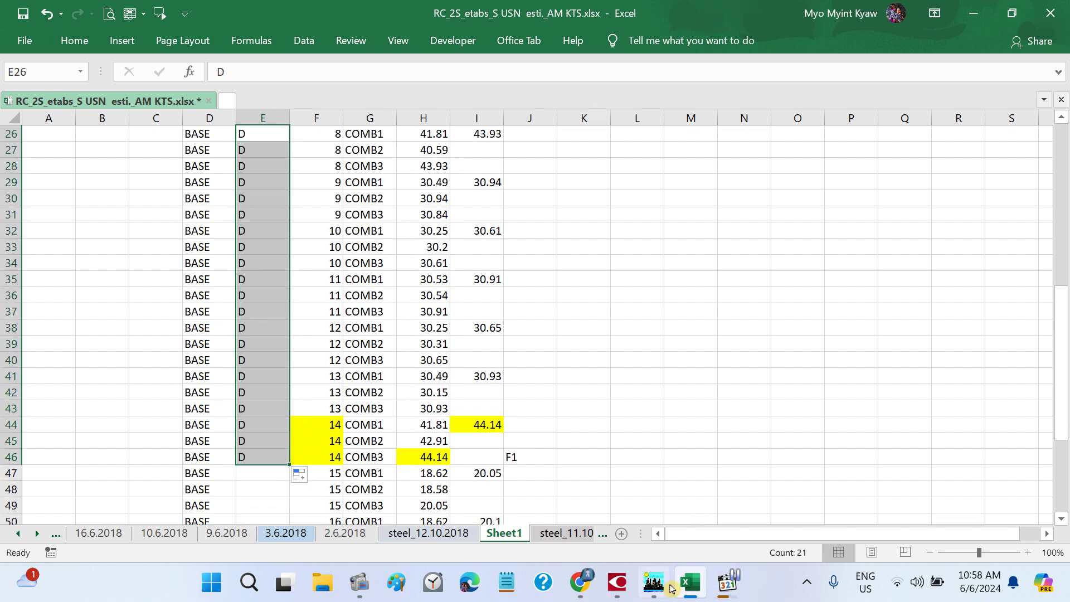
- Switch to ETABS and check which grid line the remaining support points lie on in the base plan
mouse_move(671, 588)
click(676, 443)
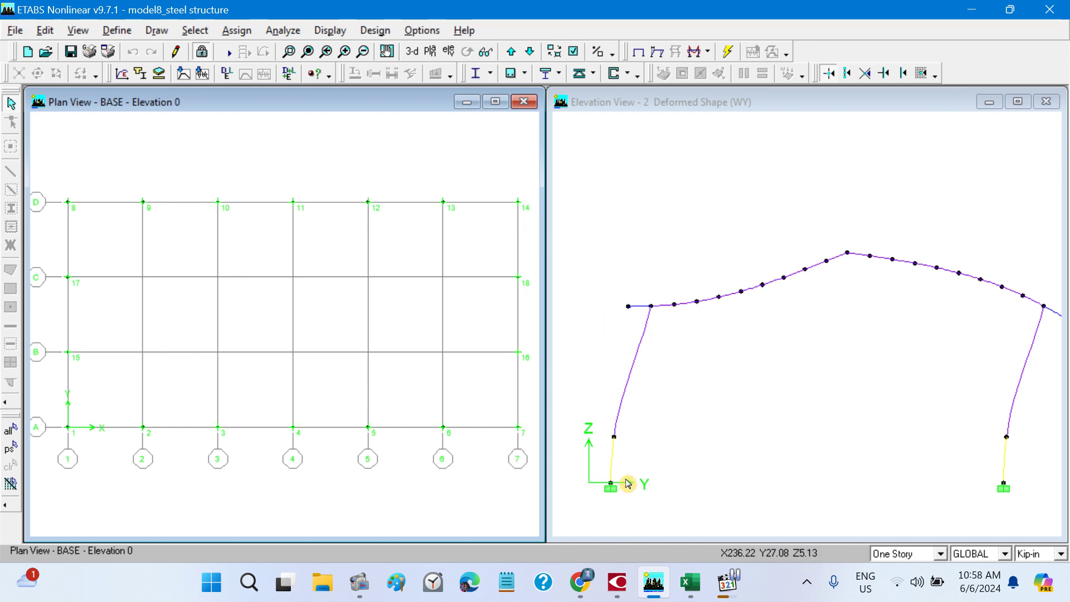
mouse_move(689, 598)
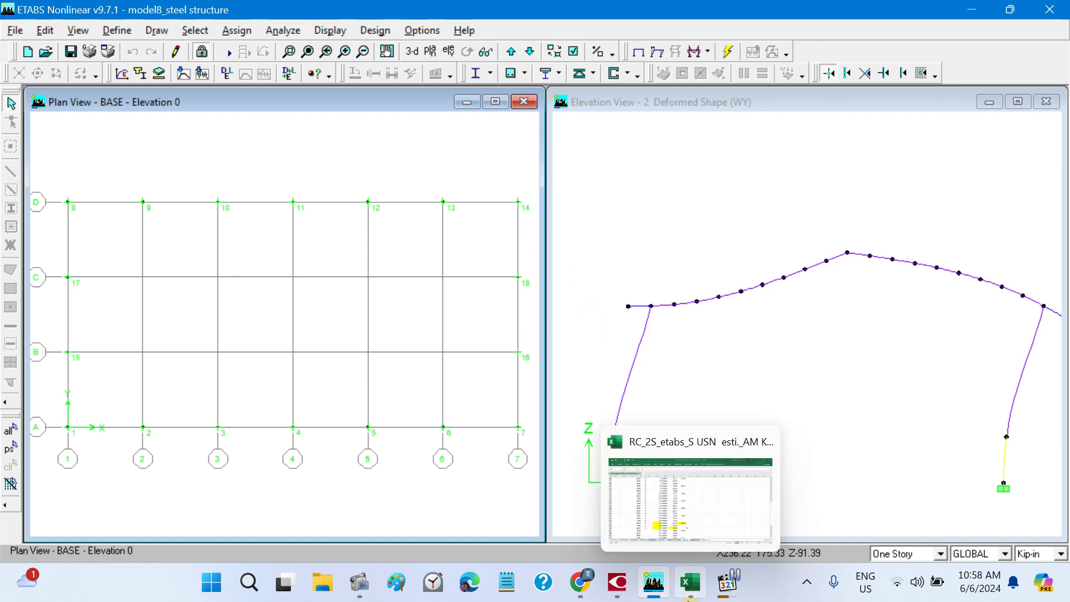
- Switch to the Excel workbook and center the contents of column E on Sheet1
click(689, 596)
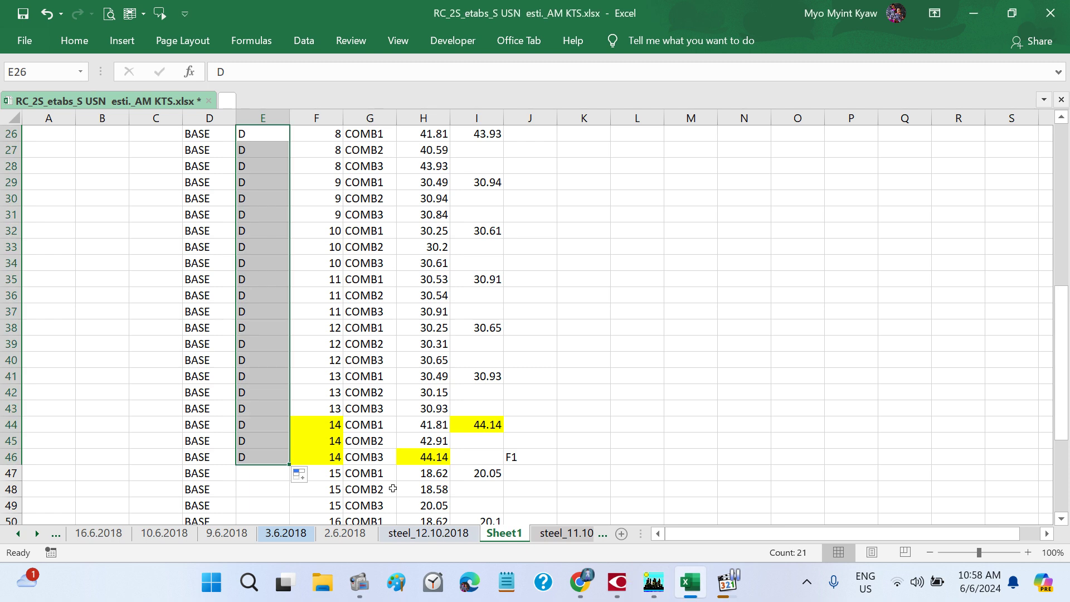
scroll(326, 345, up, 2)
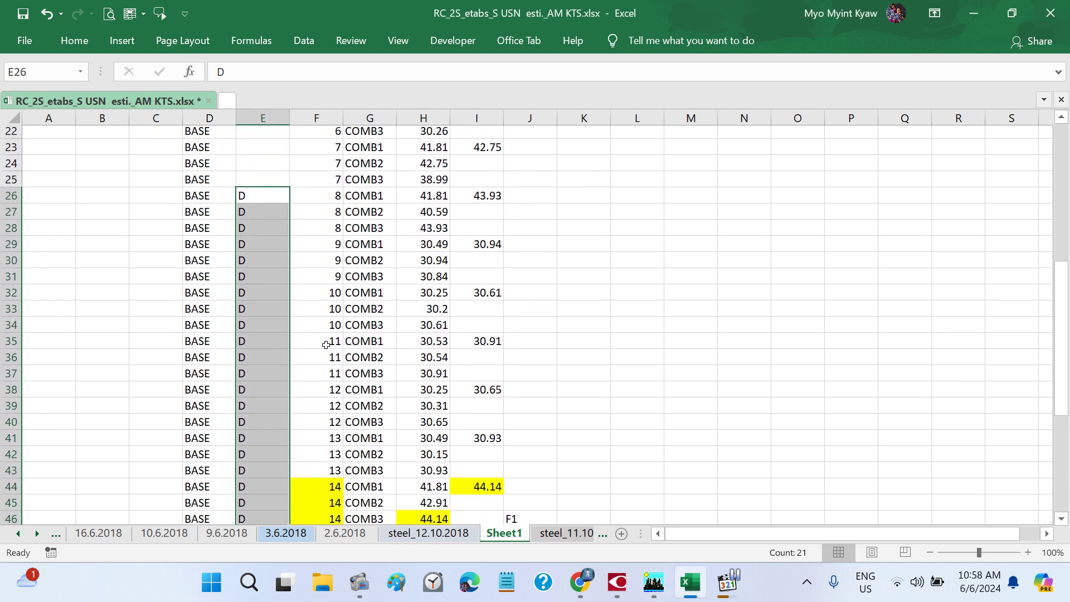
click(262, 117)
click(80, 41)
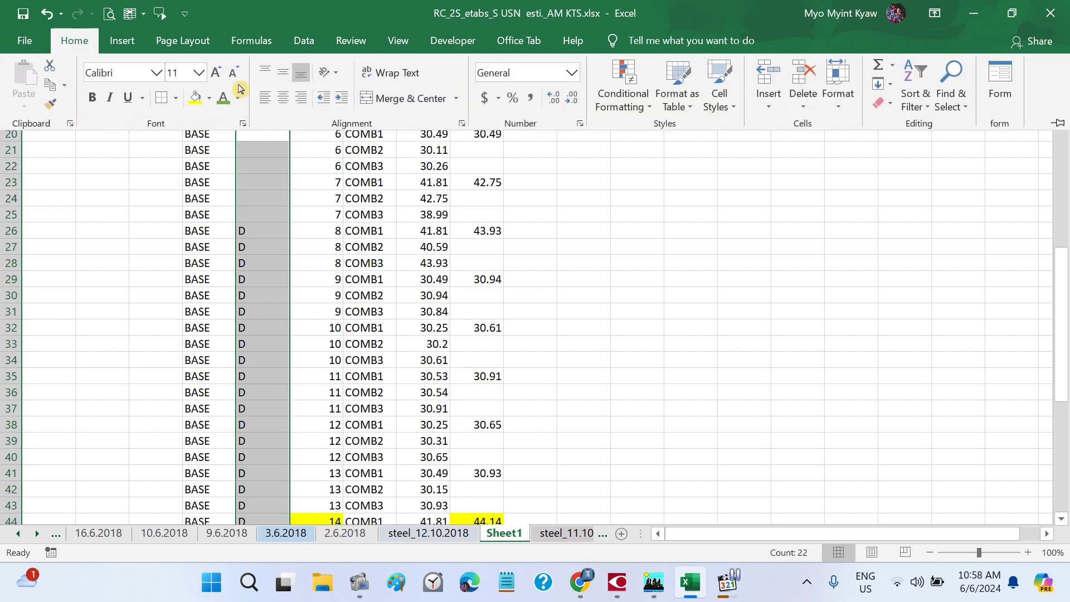
click(283, 98)
click(649, 310)
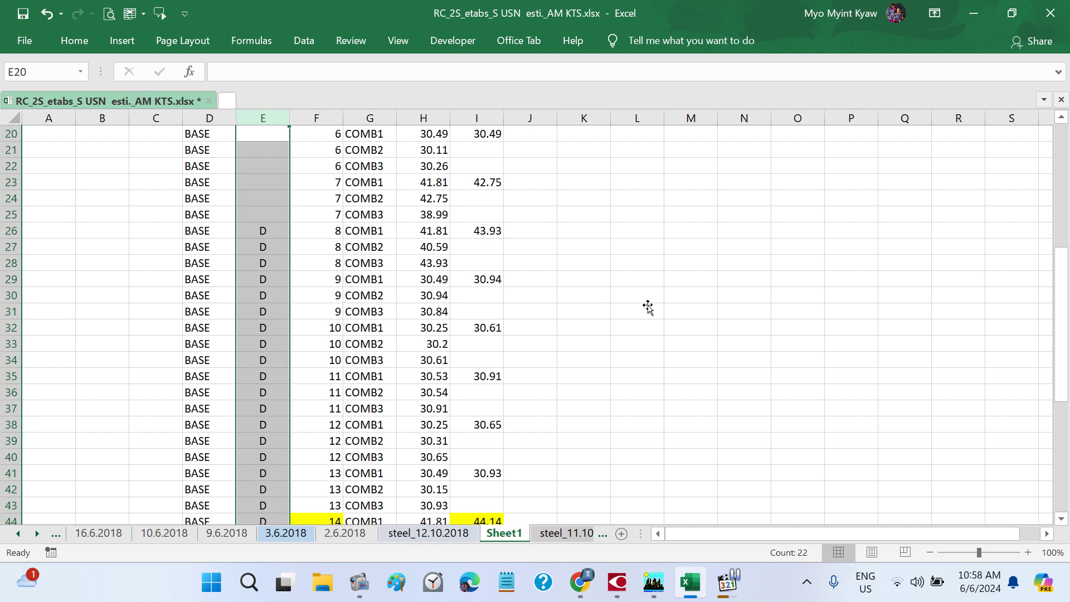
click(649, 310)
- Review the base reactions table and compare its point numbers with the base plan in ETABS
scroll(623, 336, up, 4)
scroll(623, 337, up, 3)
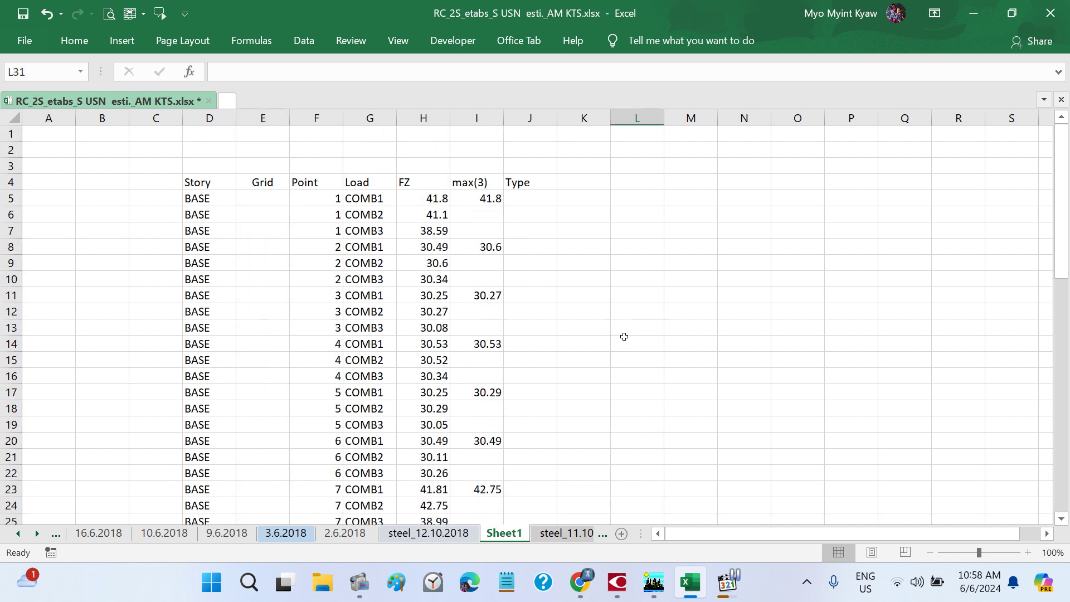
scroll(559, 259, down, 8)
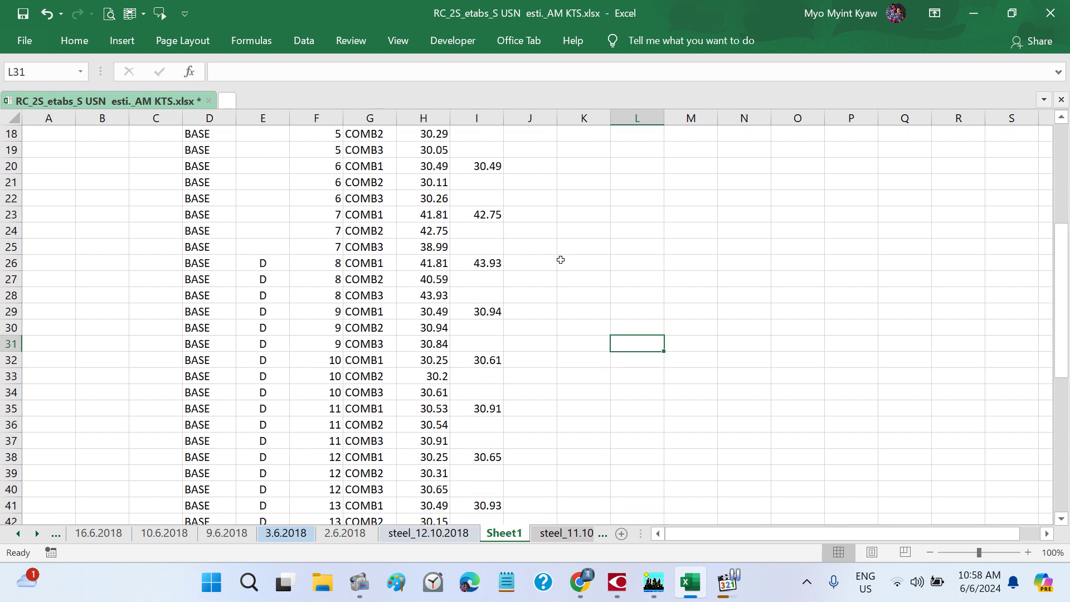
scroll(560, 260, down, 1)
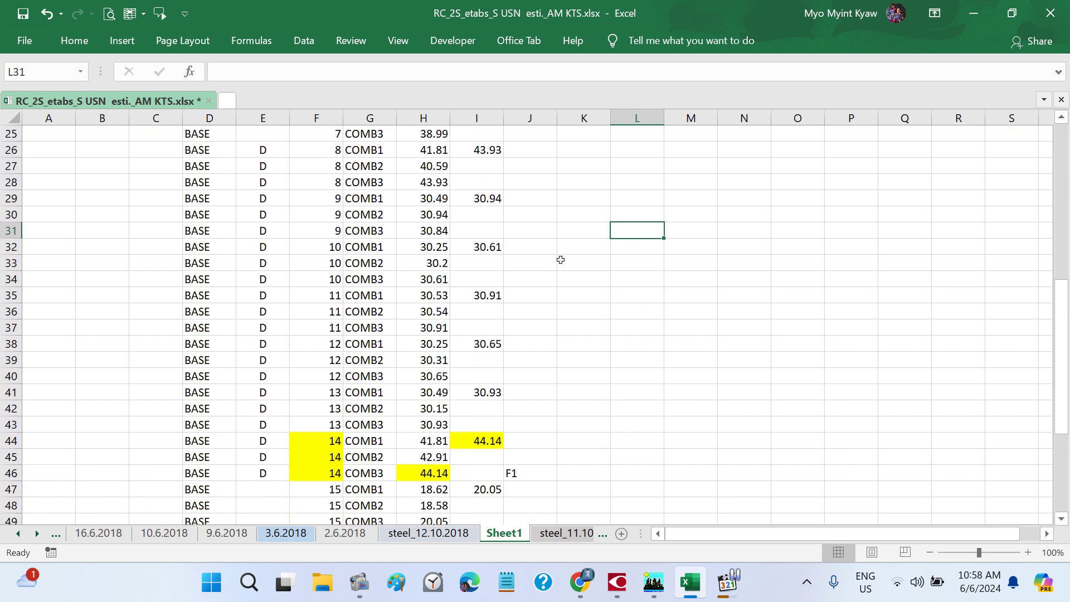
scroll(560, 260, down, 1)
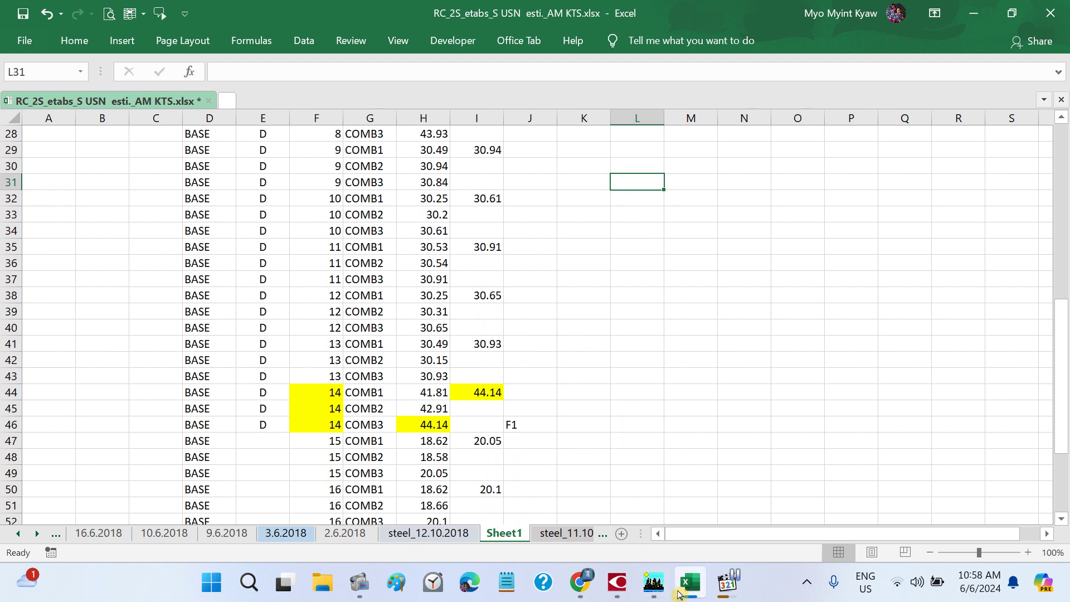
click(660, 575)
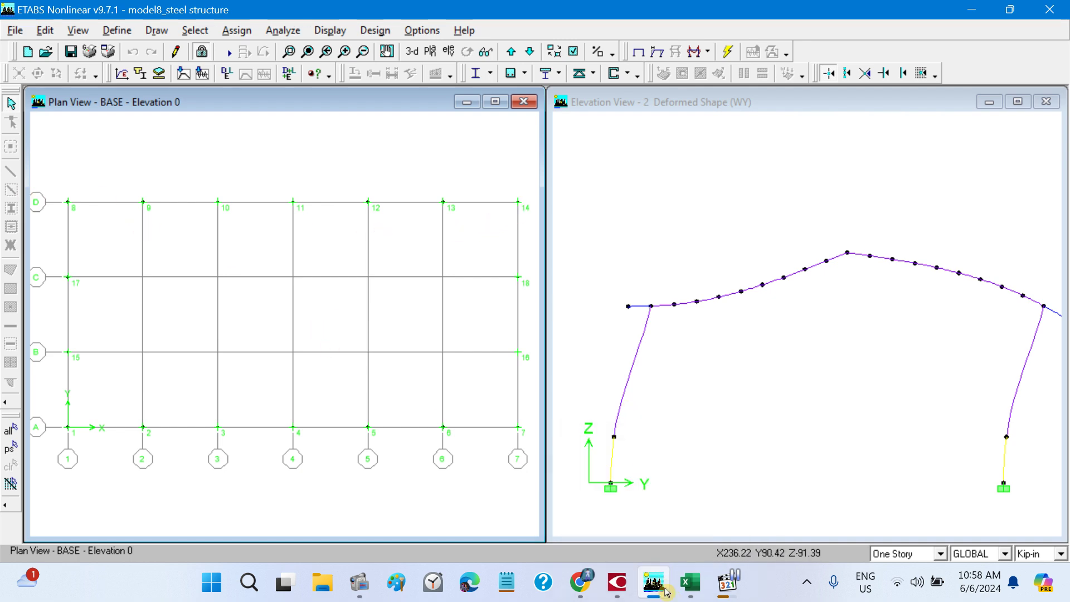
click(688, 582)
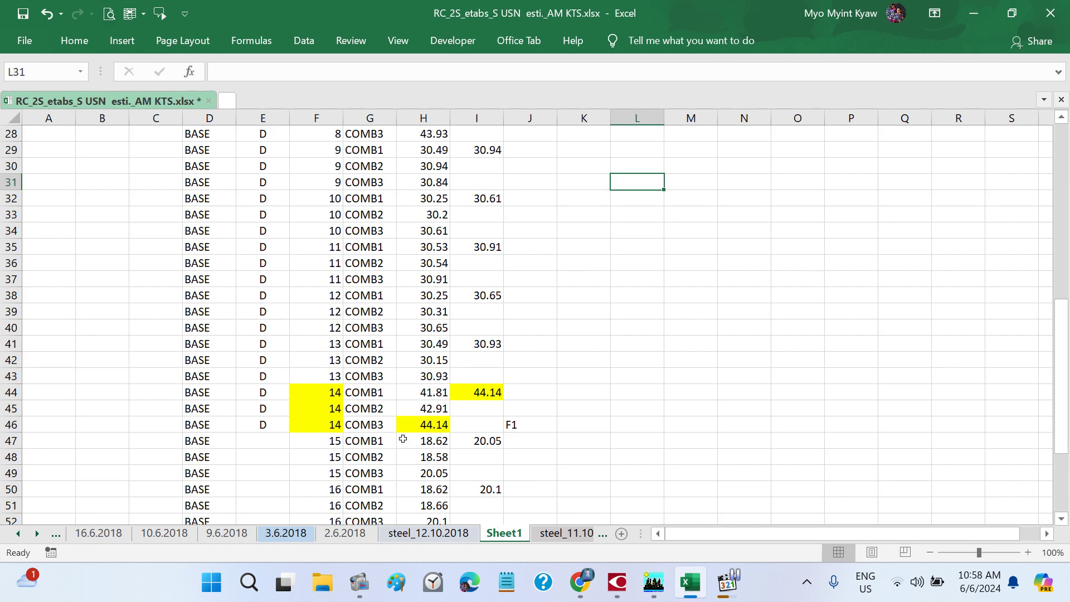
- Open the steel_12.10.2018 sheet and play the lecture audio in Media Player Classic alongside the structural sketch
click(432, 534)
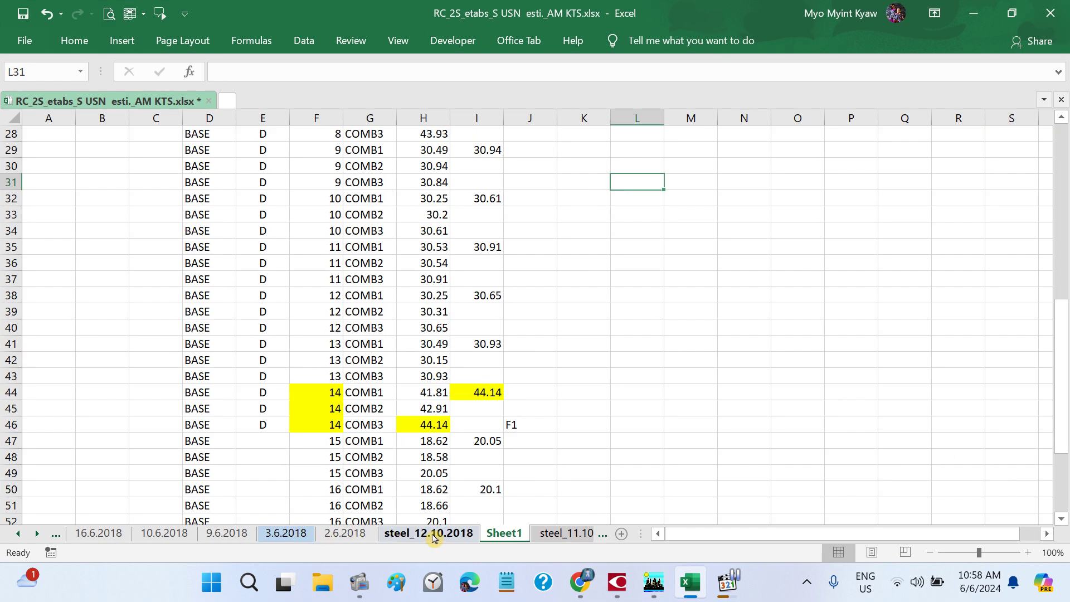
click(727, 582)
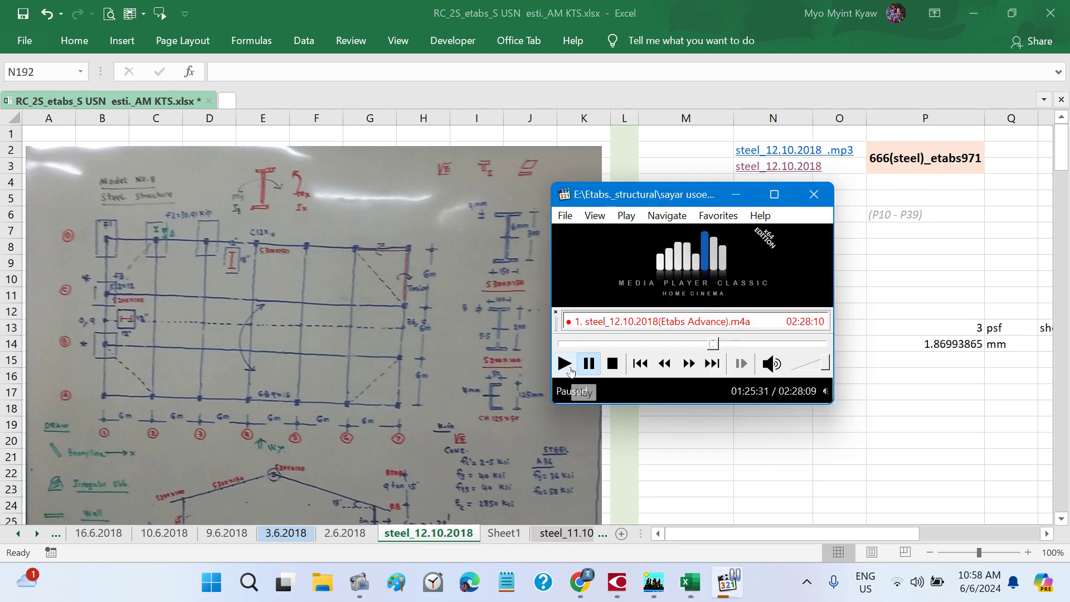
click(563, 365)
key(alt+Tab)
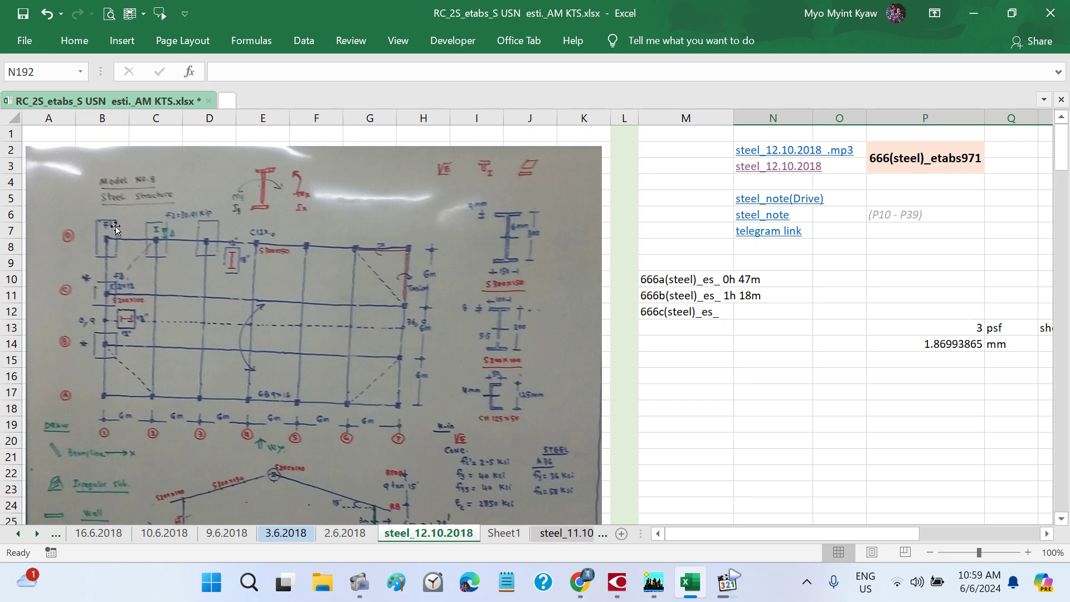
- Return to Sheet1 and pause the lecture audio in Media Player Classic
click(510, 531)
click(510, 532)
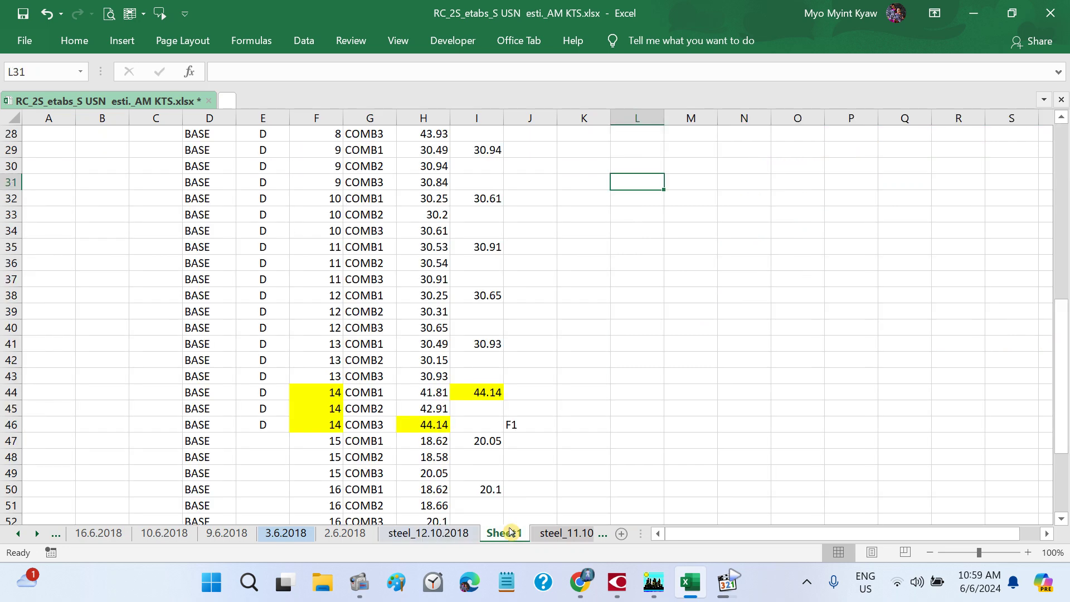
scroll(516, 384, up, 1)
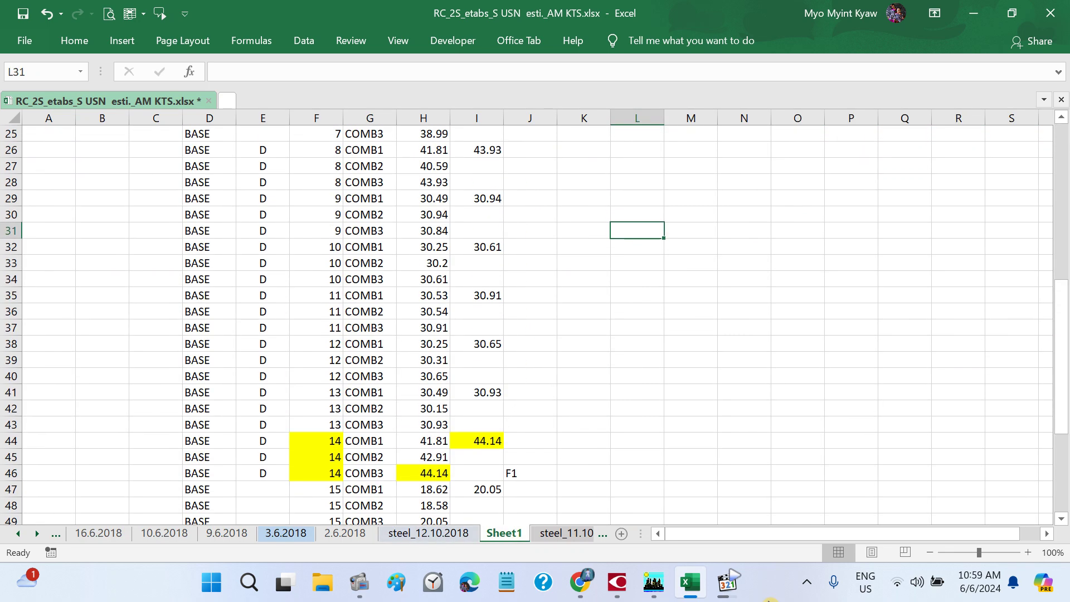
click(727, 582)
click(588, 363)
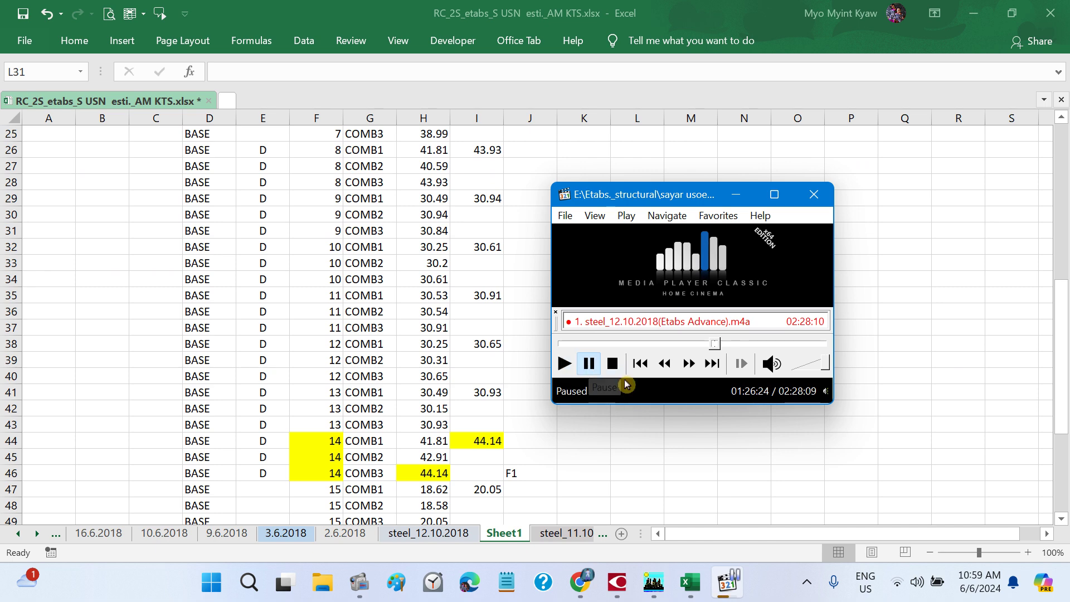
key(alt+Tab)
- Check point 8 in the ETABS base plan and set its grid label in Excel cell E26 to D1
scroll(676, 405, up, 2)
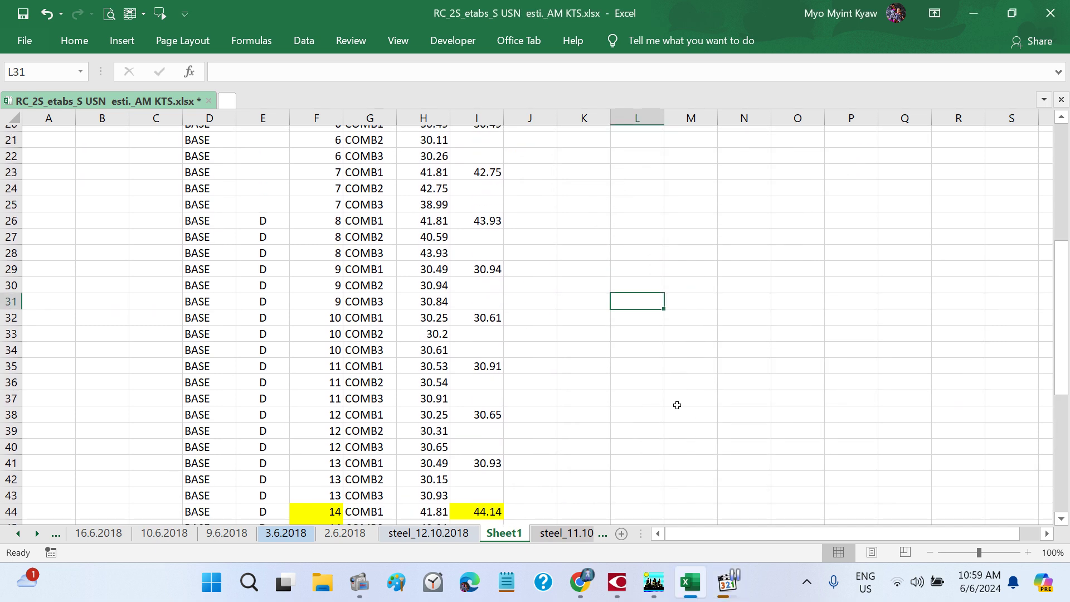
click(272, 246)
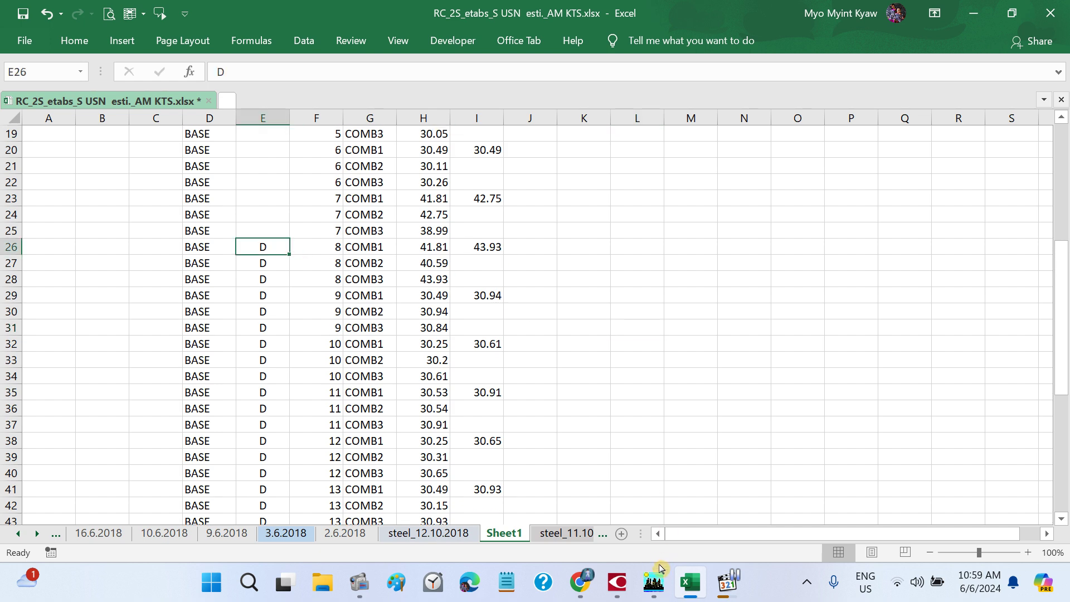
click(653, 582)
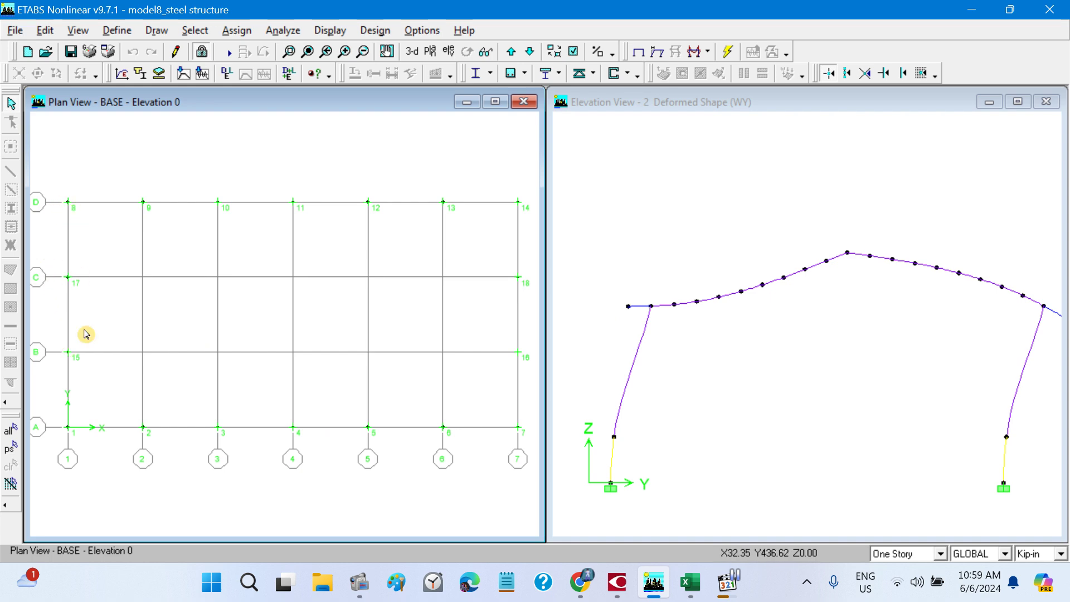
click(692, 598)
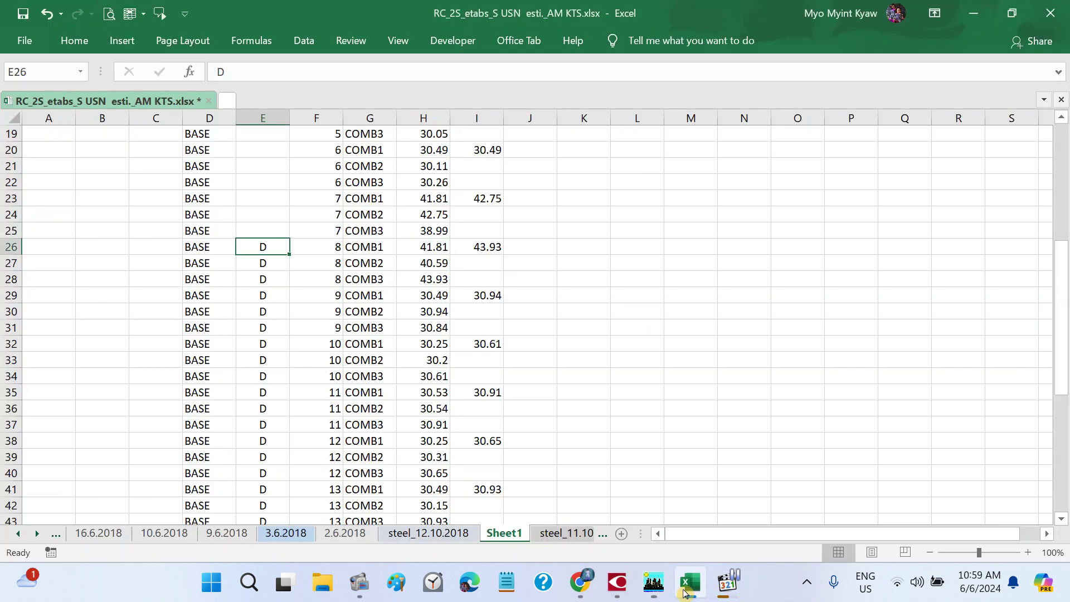
double_click(275, 243)
text(1)
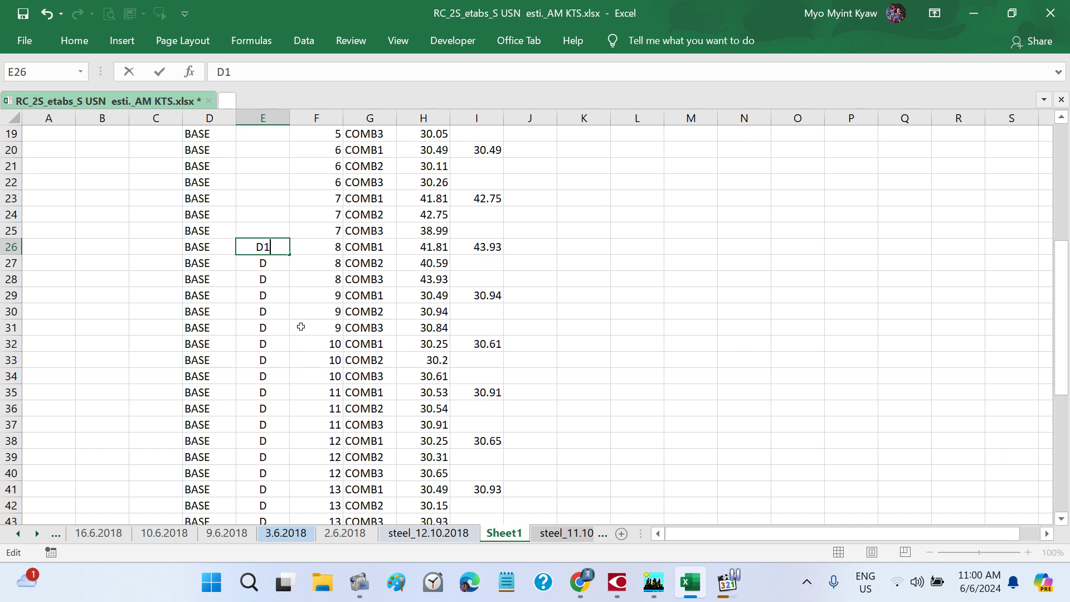
key(Return)
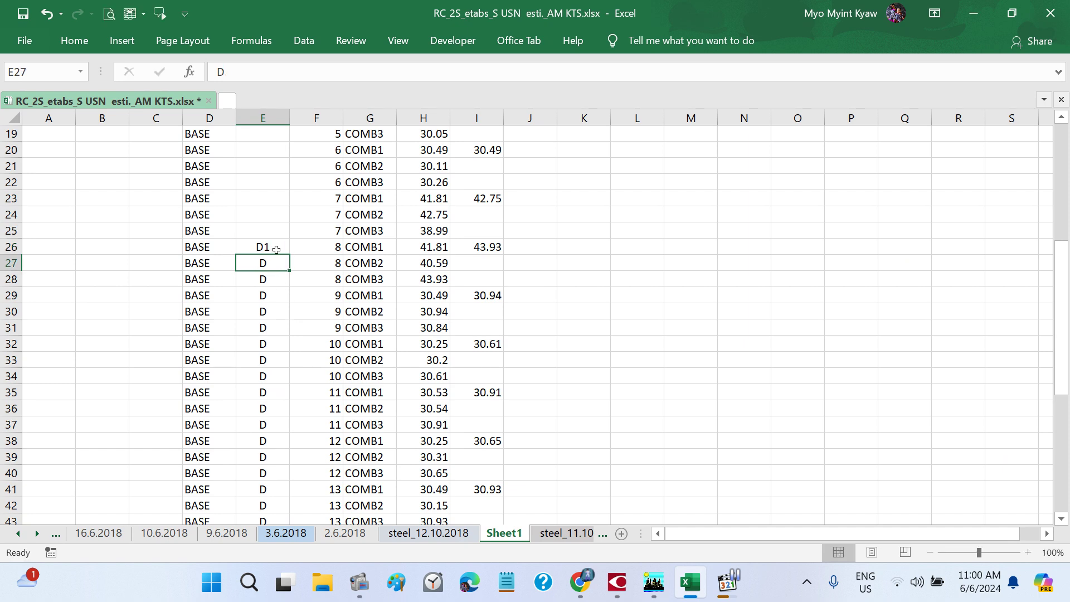
- Set the grid labels of point 8's COMB2 and COMB3 rows, cells E27 and E28, to D1
click(276, 250)
drag(290, 256, 288, 285)
click(272, 260)
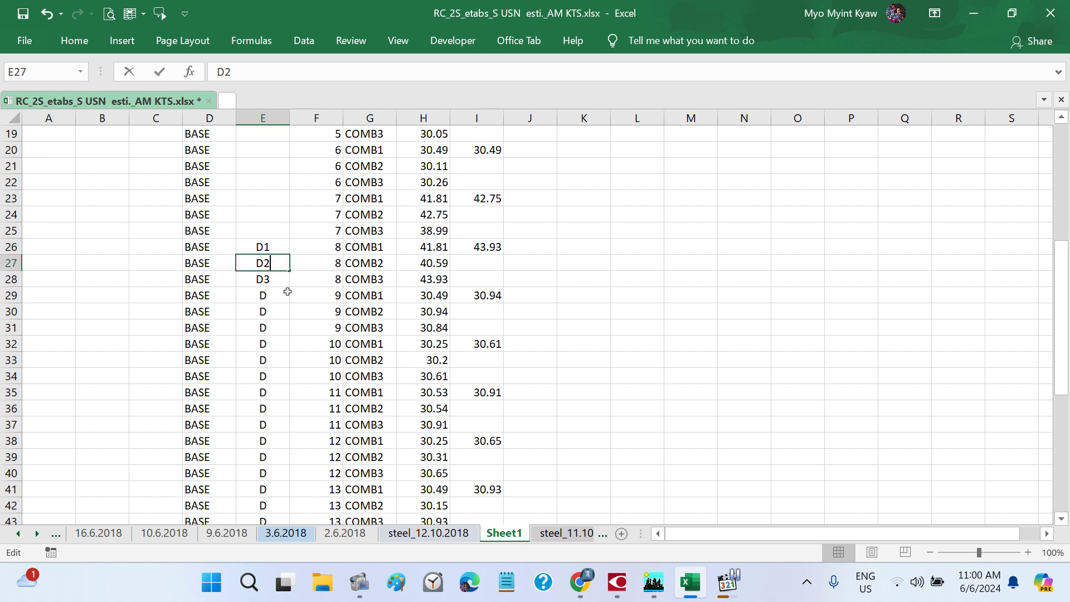
key(F2)
key(BackSpace)
text(1)
key(Return)
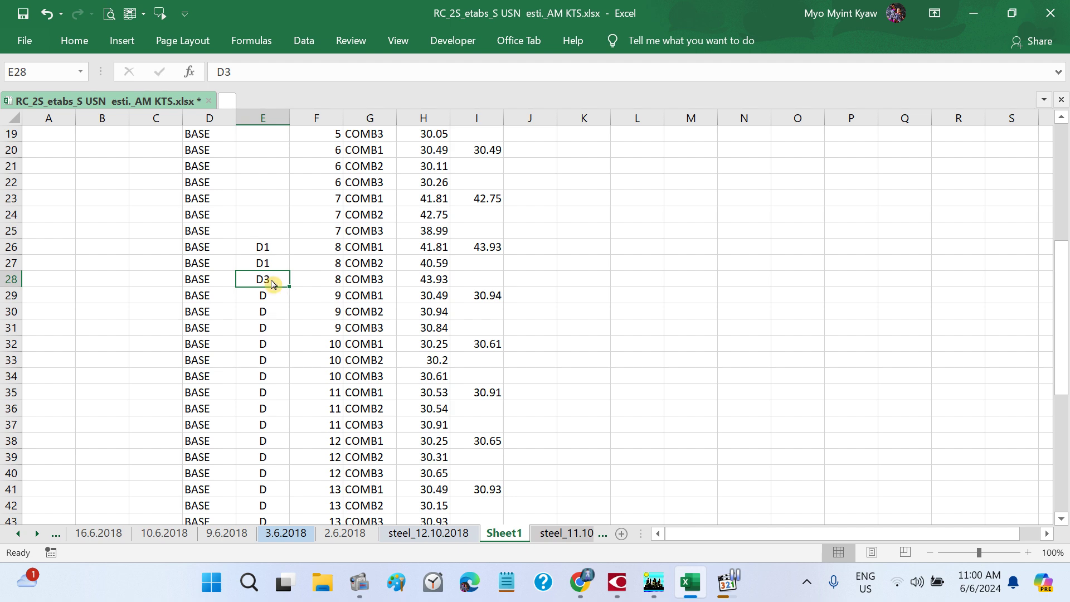
key(F2)
key(BackSpace)
text(1)
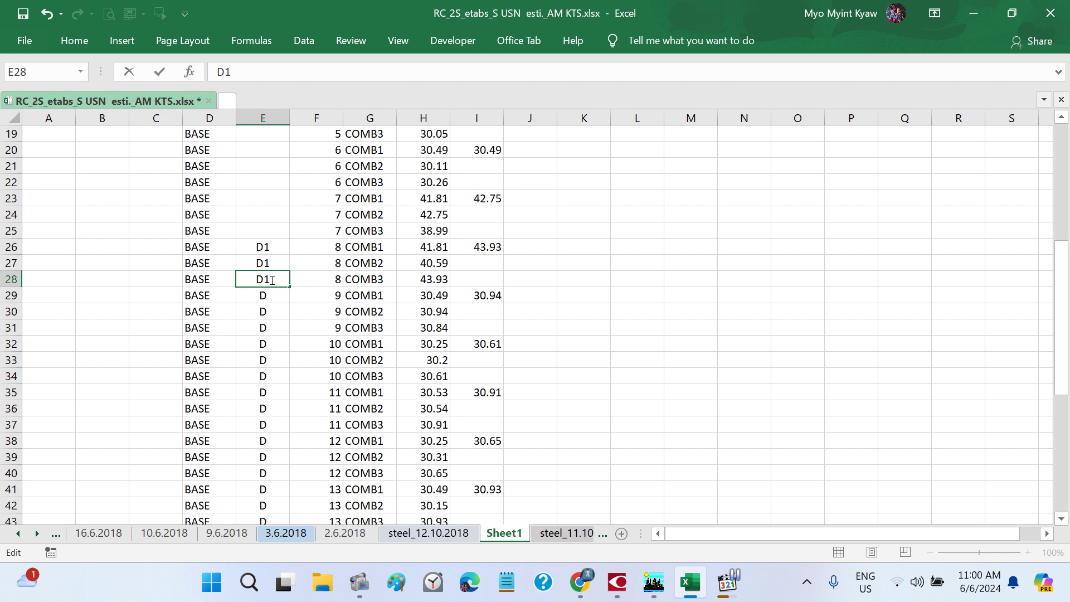
key(Return)
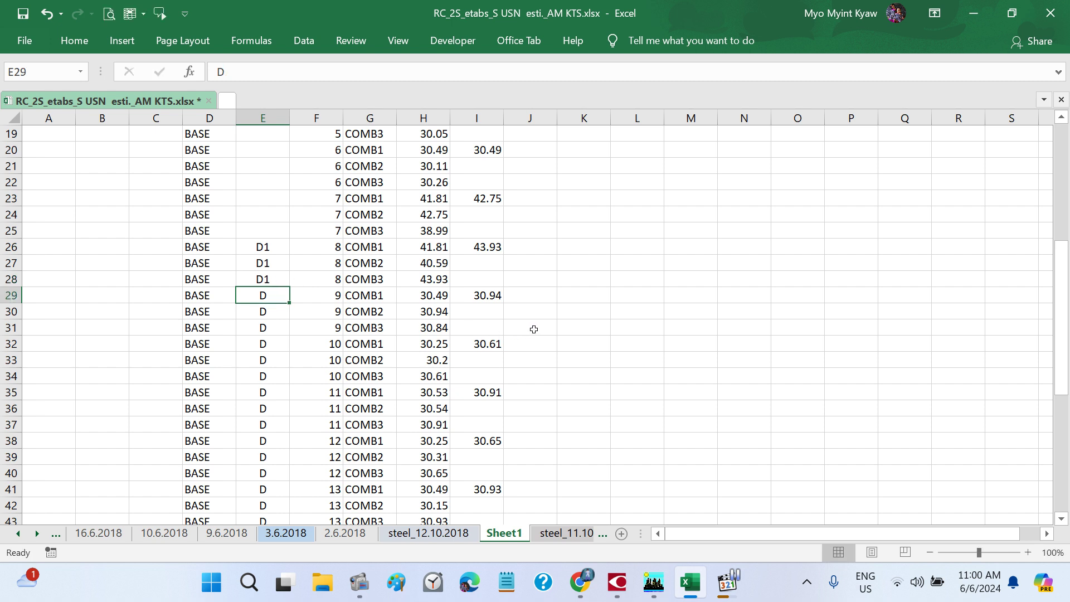
- Set the grid label of point 9's COMB1 row, cell E29, to D2
scroll(533, 329, up, 4)
scroll(532, 336, up, 2)
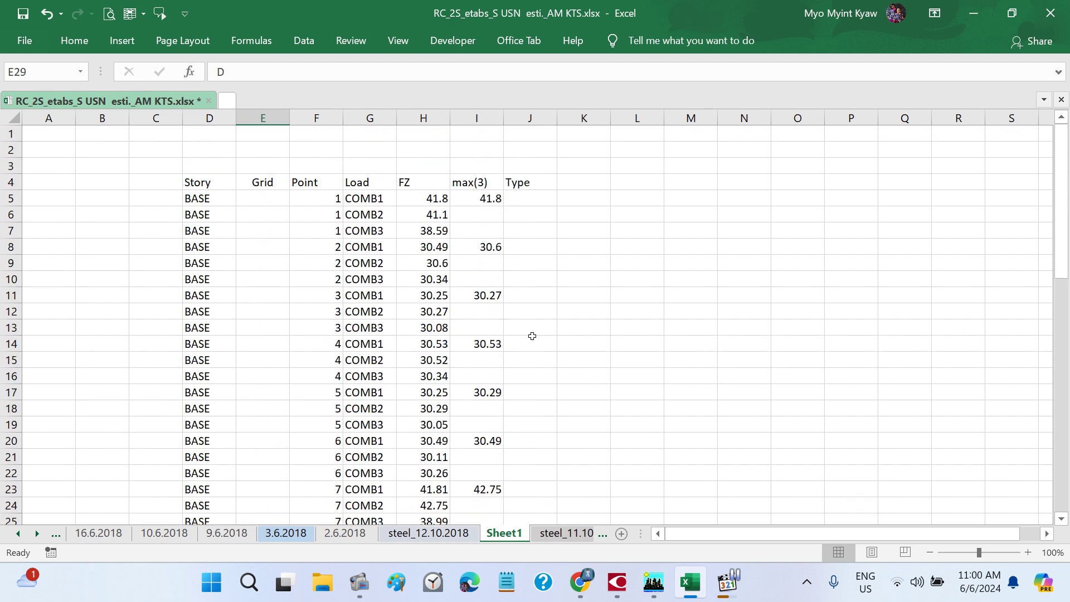
scroll(553, 301, down, 3)
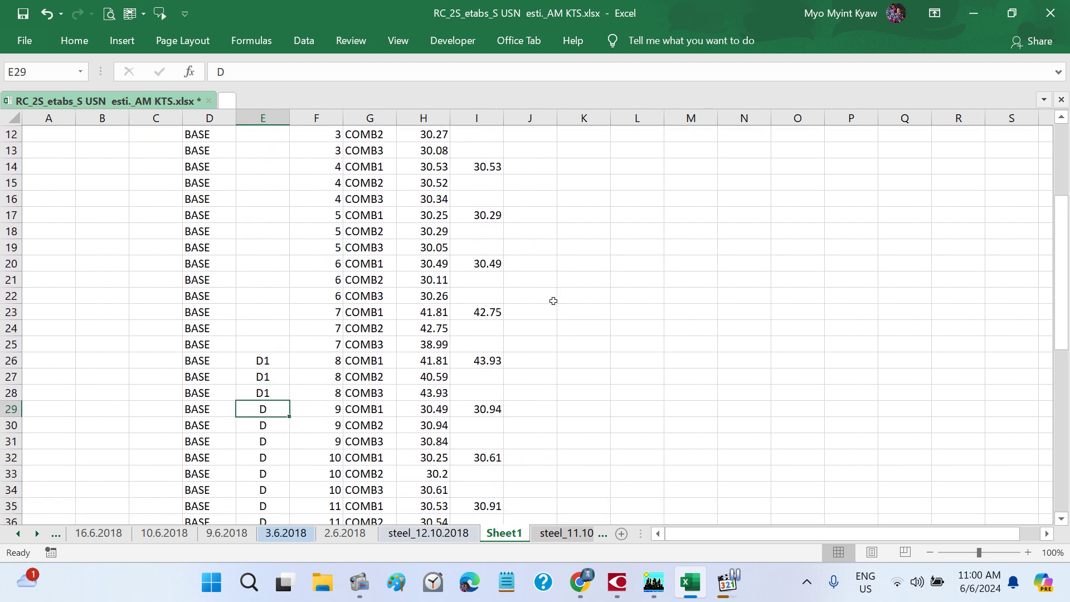
scroll(552, 301, up, 2)
scroll(552, 301, down, 6)
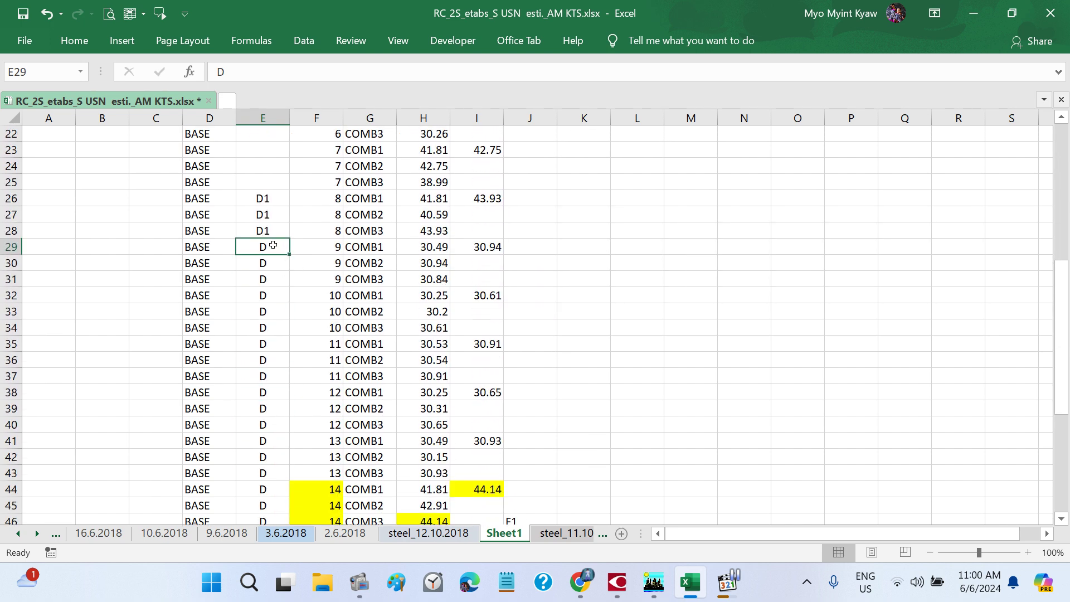
double_click(273, 245)
text(2)
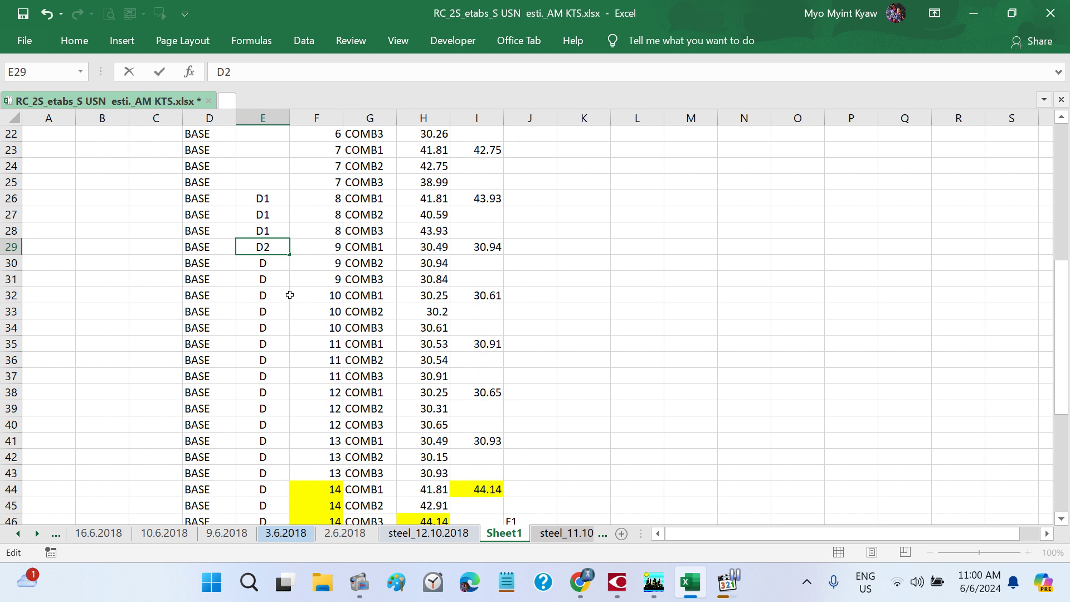
key(Return)
- Copy the D2 label from cell E29 into E30:E31 for point 9's remaining load combinations
click(273, 243)
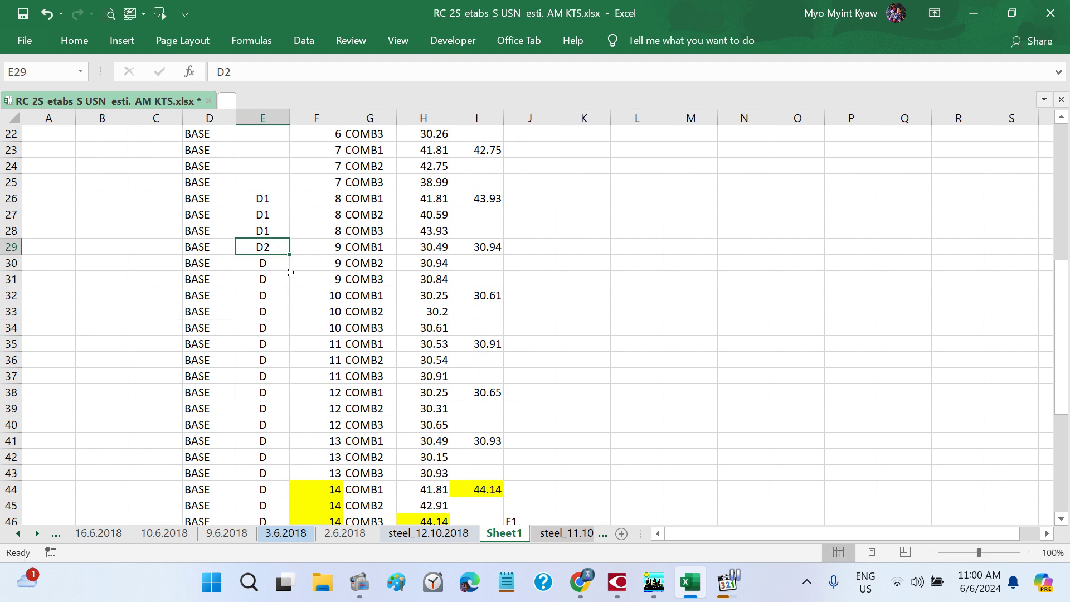
key(ctrl+c)
drag(273, 264, 275, 280)
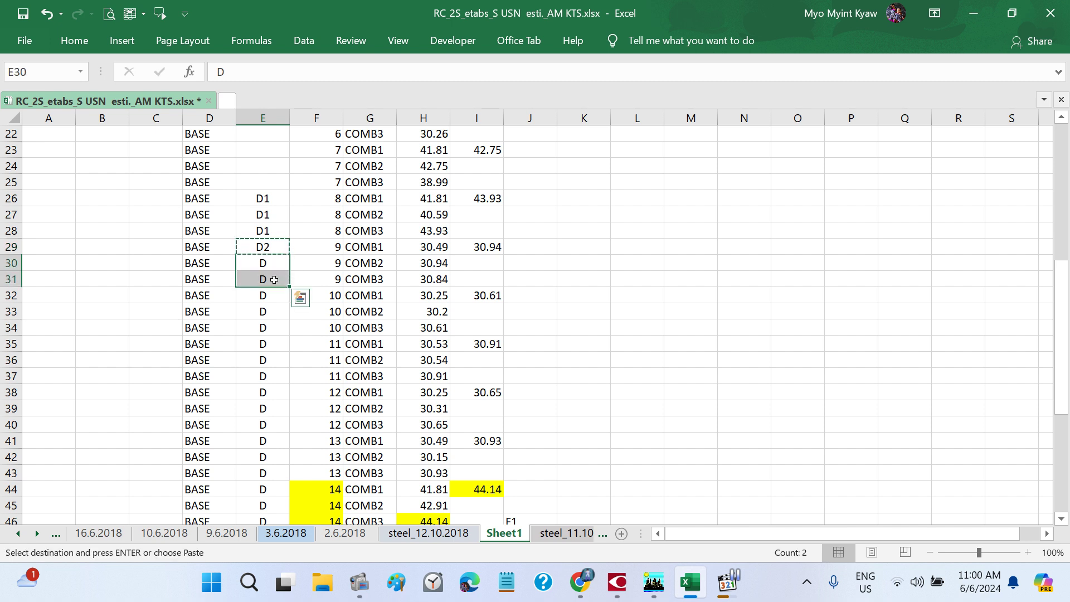
key(ctrl+v)
key(Escape)
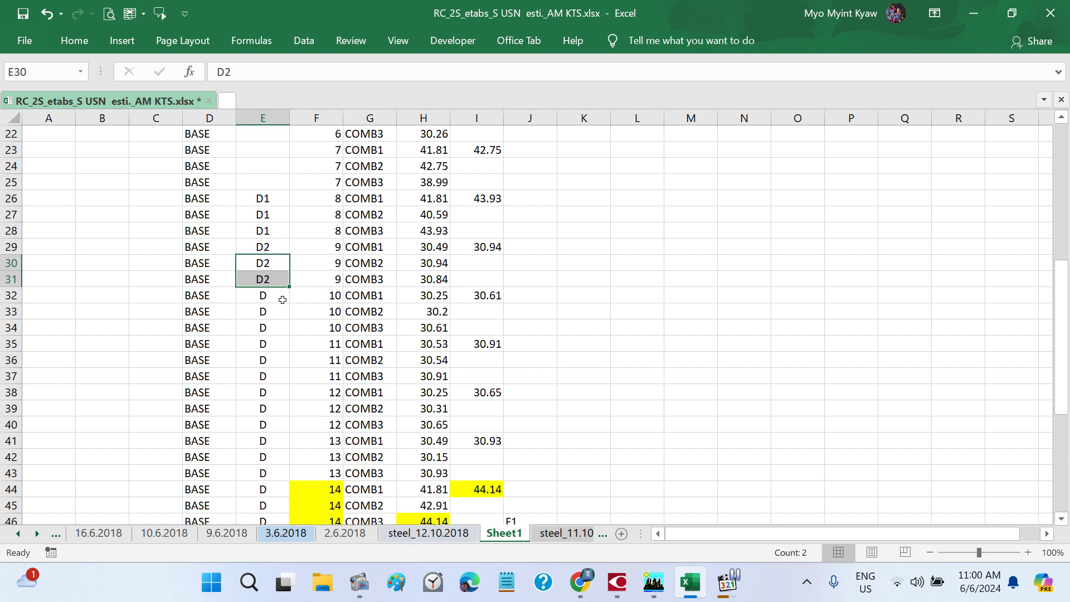
- Check point 10 in the ETABS base plan and set its COMB1 grid label in Excel cell E32 to D3
click(280, 305)
click(280, 299)
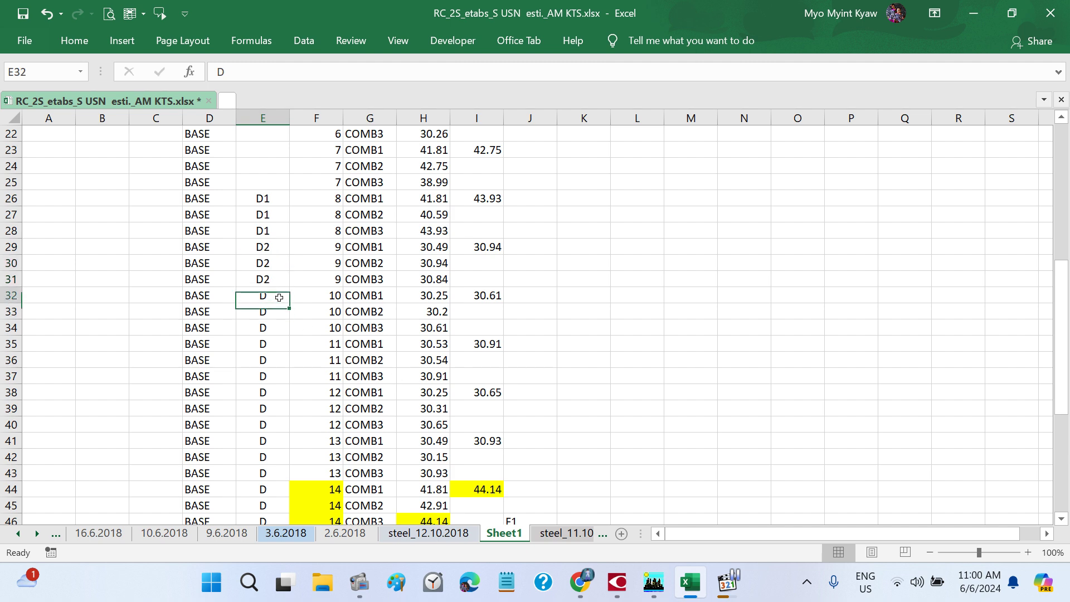
click(662, 594)
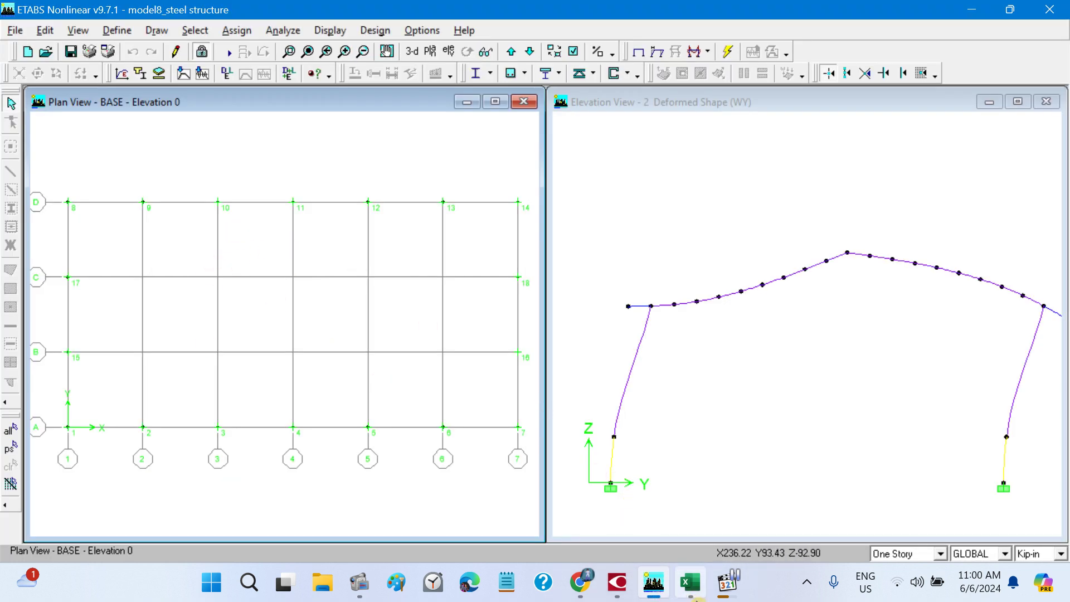
click(690, 582)
double_click(274, 294)
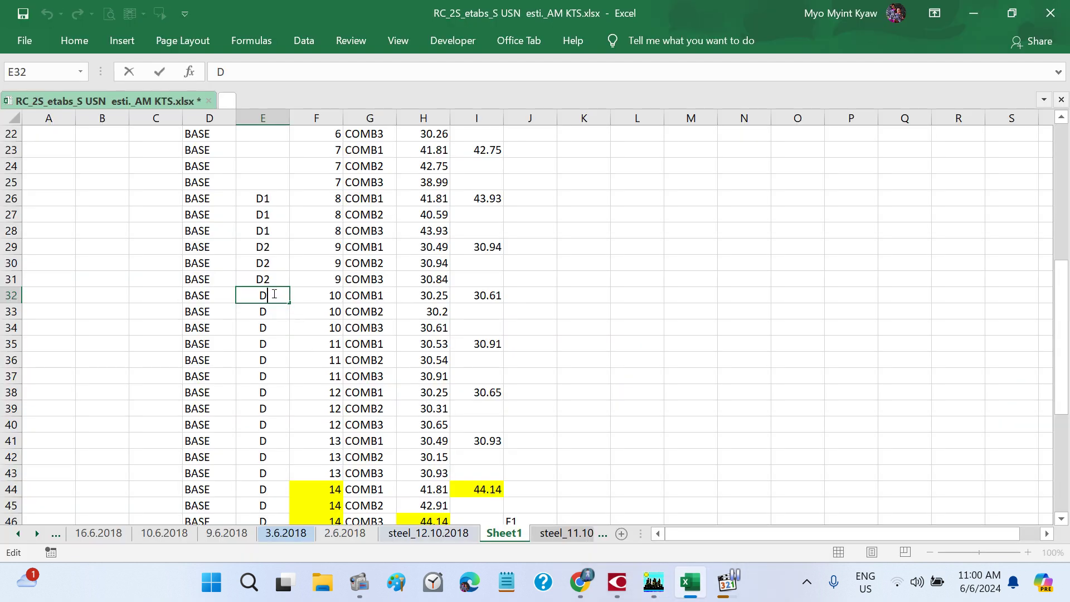
text(3)
key(Return)
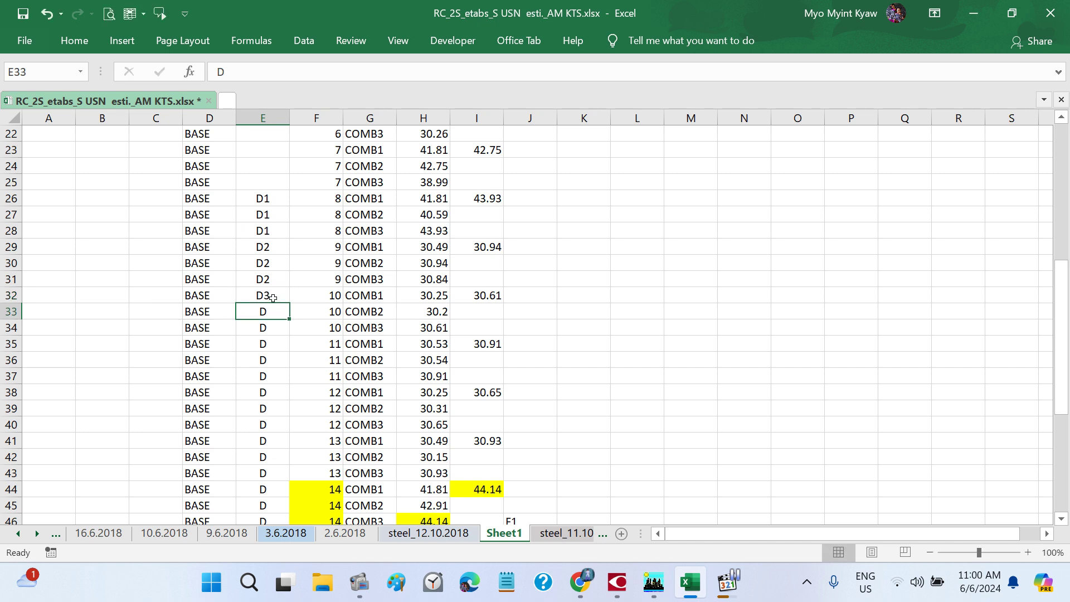
- Copy the D3 label from cell E32 into E33:E34 for point 10's COMB2 and COMB3 rows
click(275, 294)
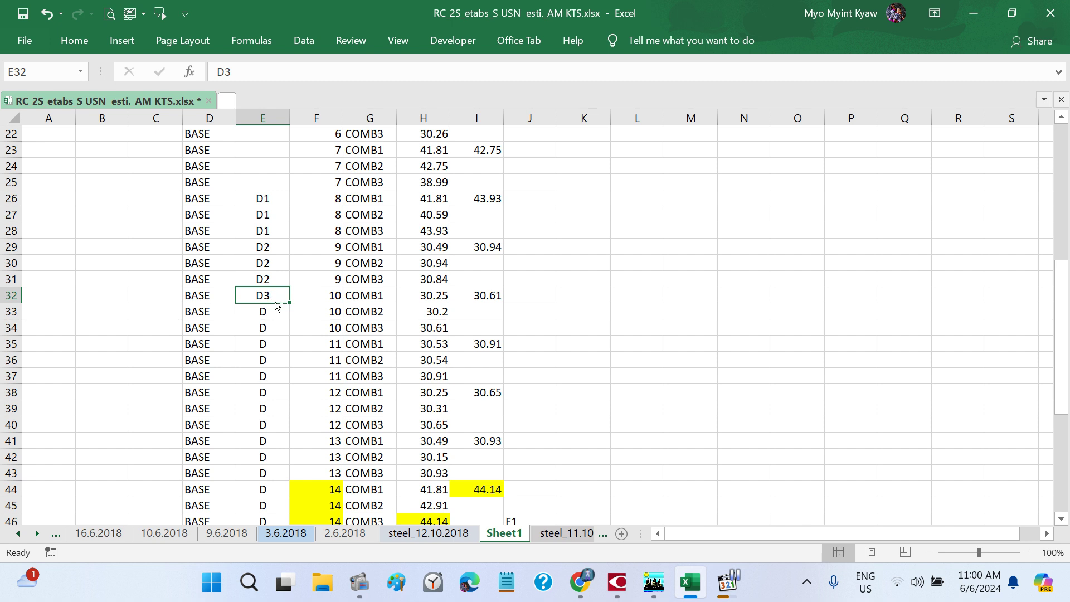
key(ctrl+c)
drag(280, 319, 280, 321)
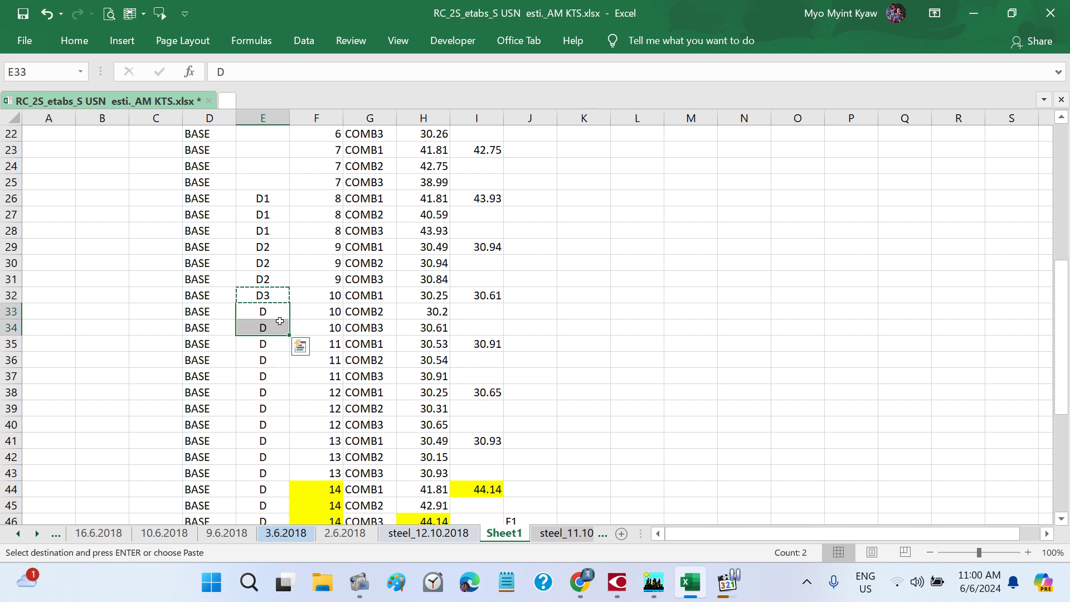
key(ctrl+v)
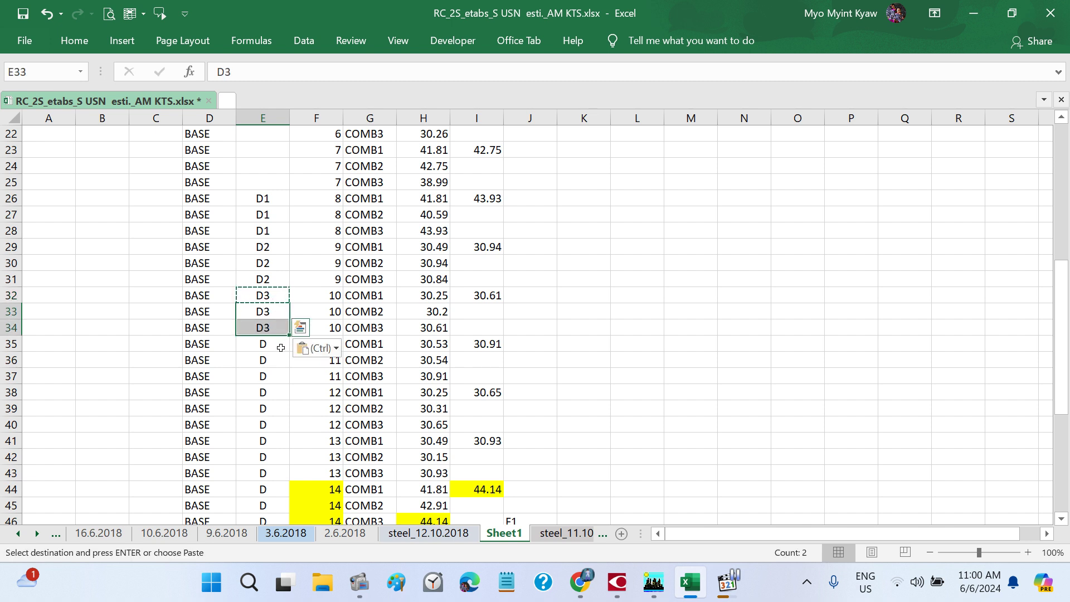
- Label point 11 as D4 in cell E35 and copy the label into E36:E37 for its other load combinations
double_click(281, 345)
text(4)
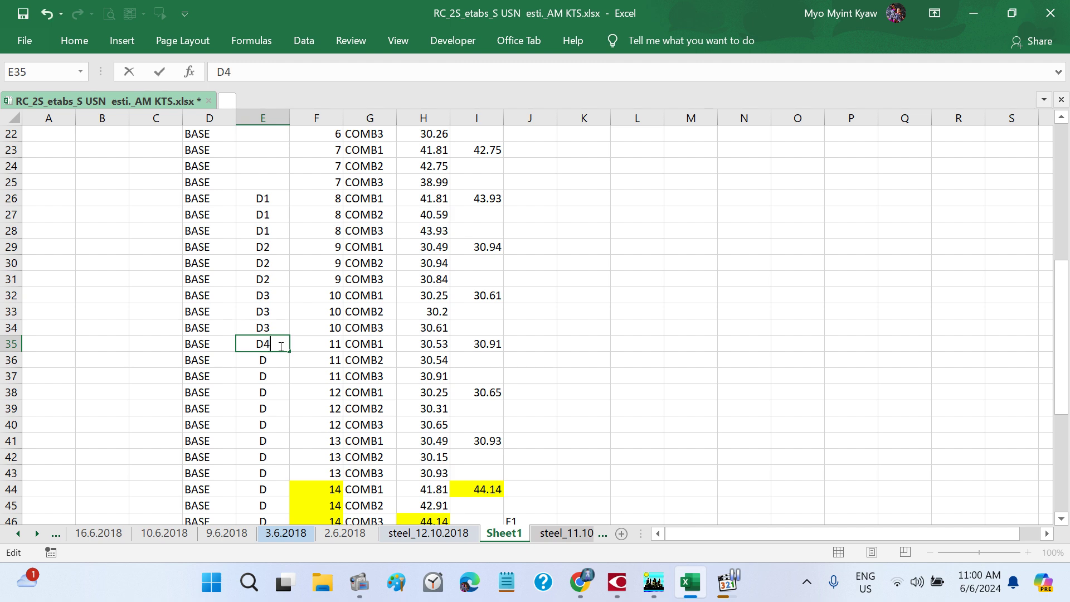
key(Return)
click(279, 343)
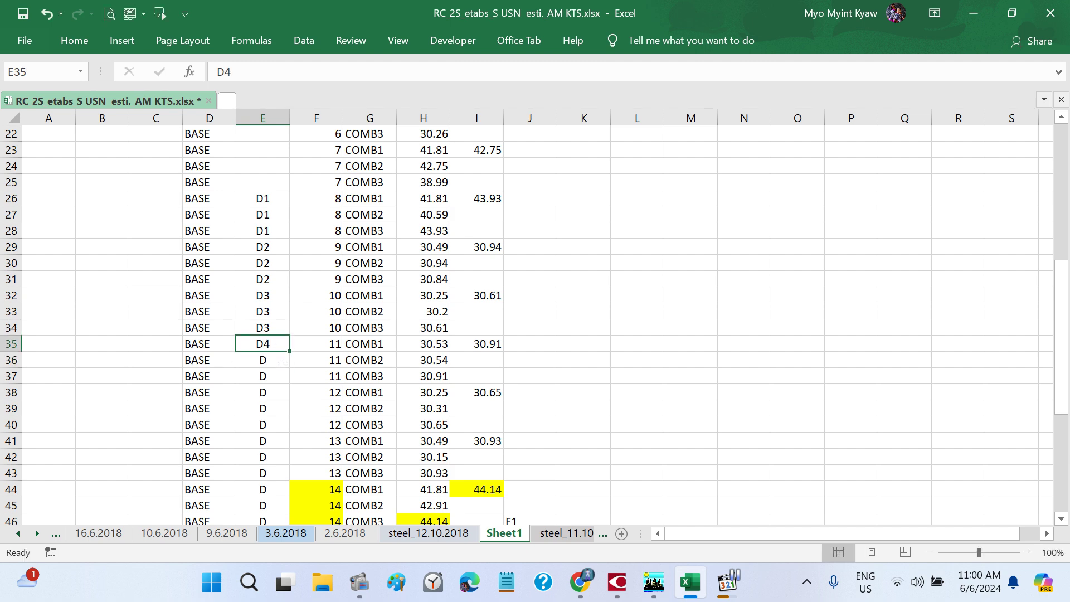
key(ctrl+c)
drag(282, 364, 278, 373)
key(ctrl+v)
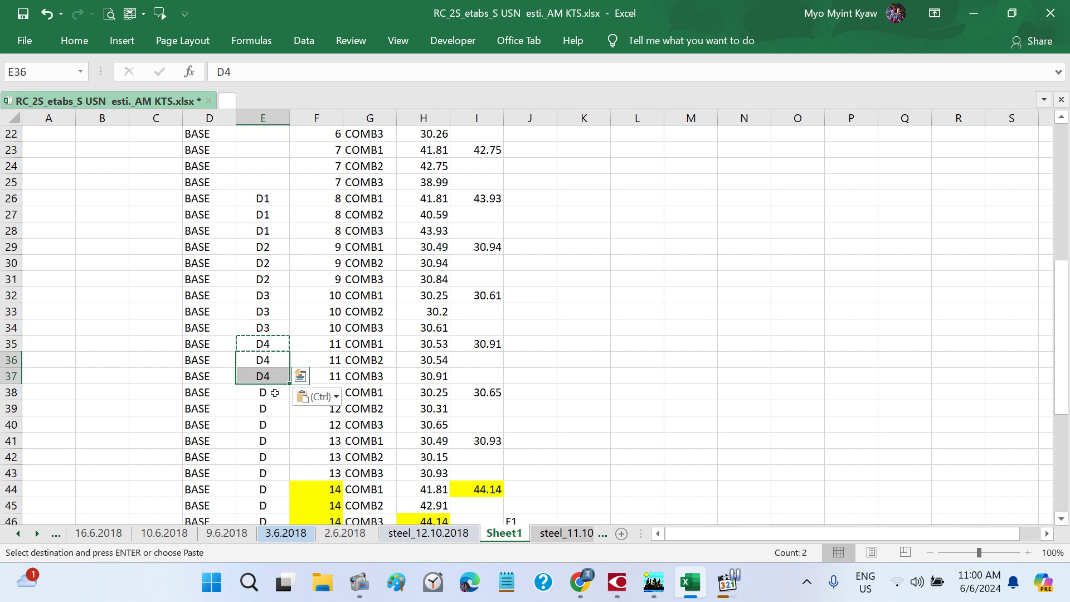
- Label point 12 as D5 in cell E38 and copy the label into E39:E40 for its other load combinations
double_click(277, 394)
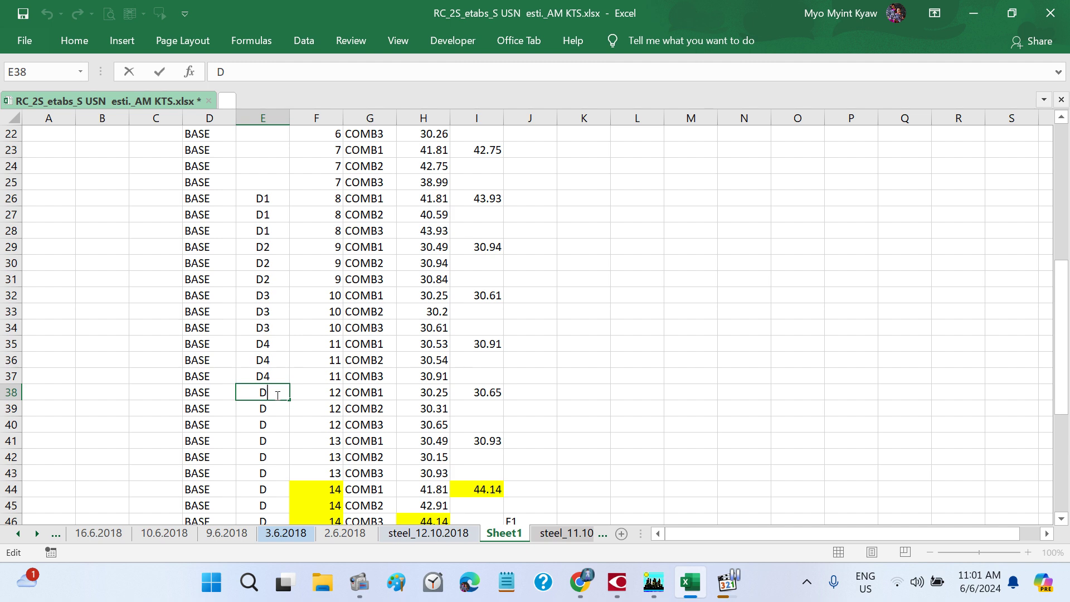
text(5)
key(Return)
click(277, 391)
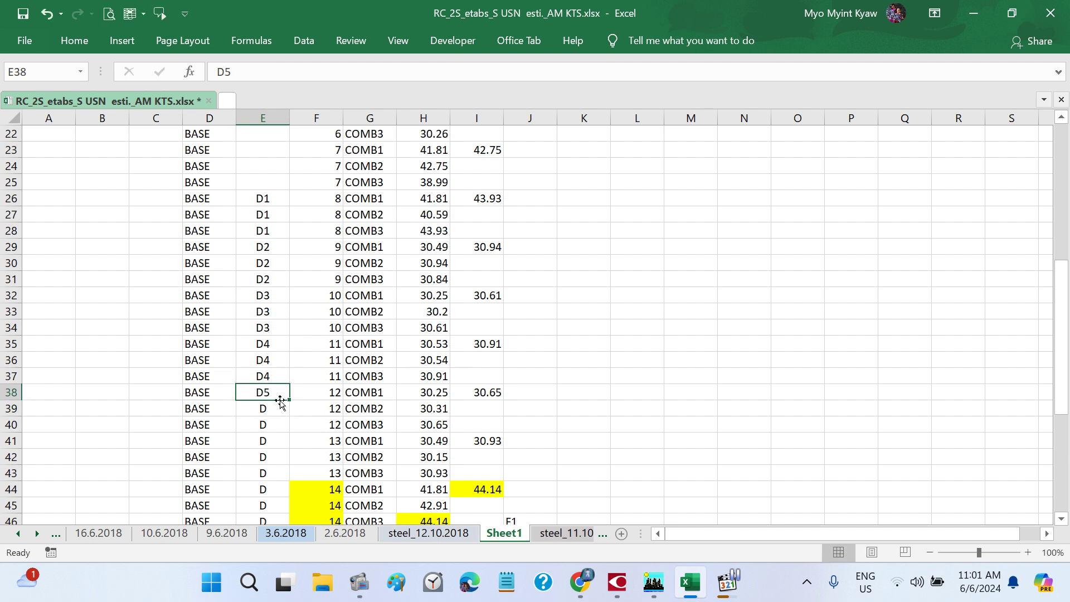
key(ctrl+c)
drag(279, 406, 278, 419)
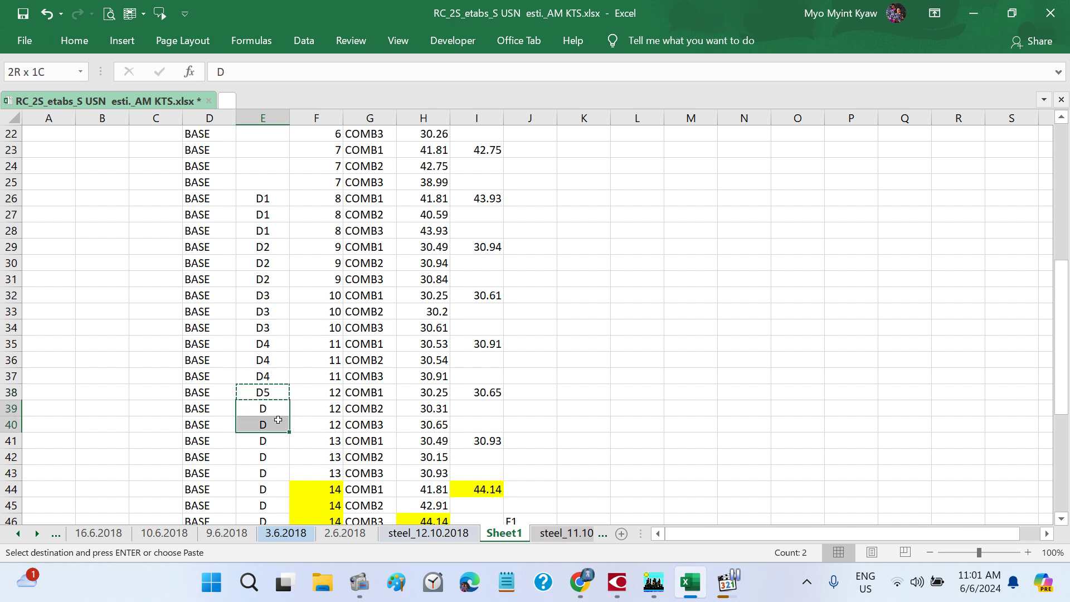
key(ctrl+v)
- Label point 13 as D6 in cell E41 and copy the label into E42:E43 for its other load combinations
scroll(278, 418, down, 1)
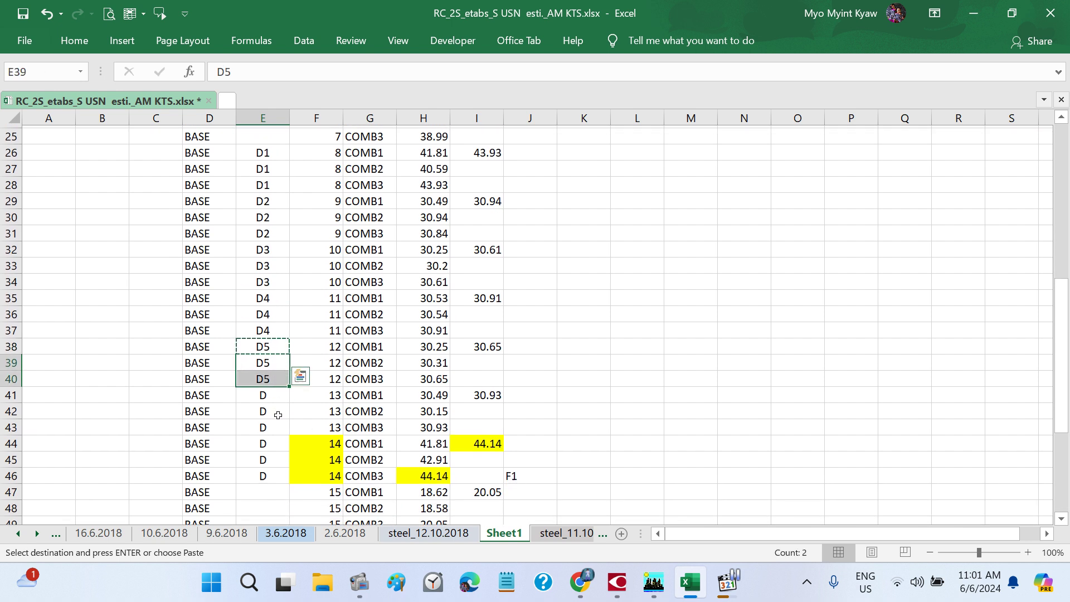
double_click(277, 397)
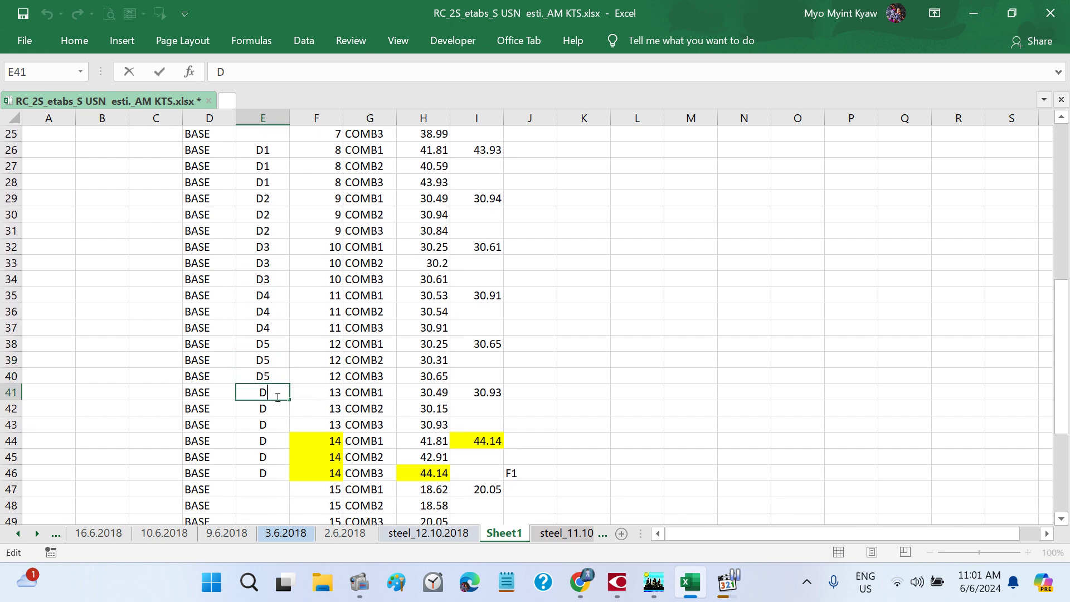
text(6)
key(Return)
click(278, 395)
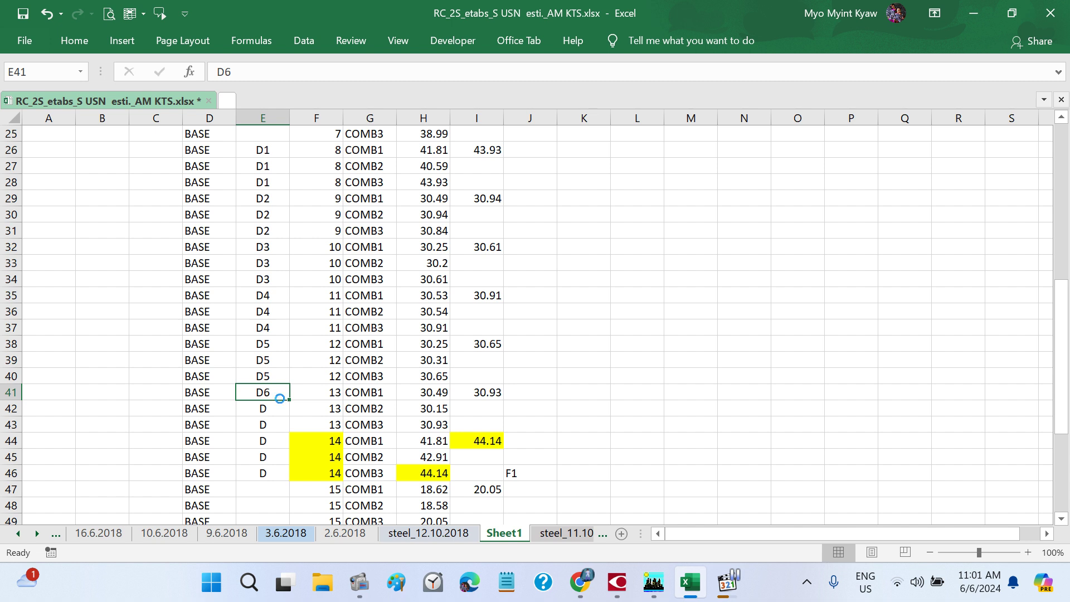
key(ctrl+c)
drag(278, 409, 278, 420)
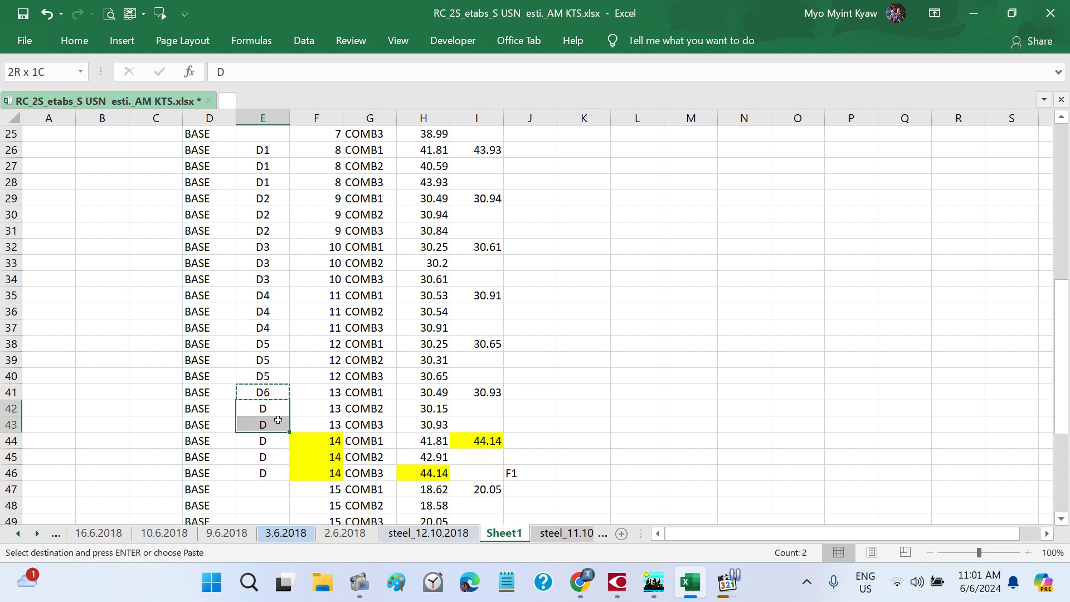
key(ctrl+v)
- Label point 14 as D7 in cell E44 and copy the label into E45:E46 for its other load combinations
double_click(276, 440)
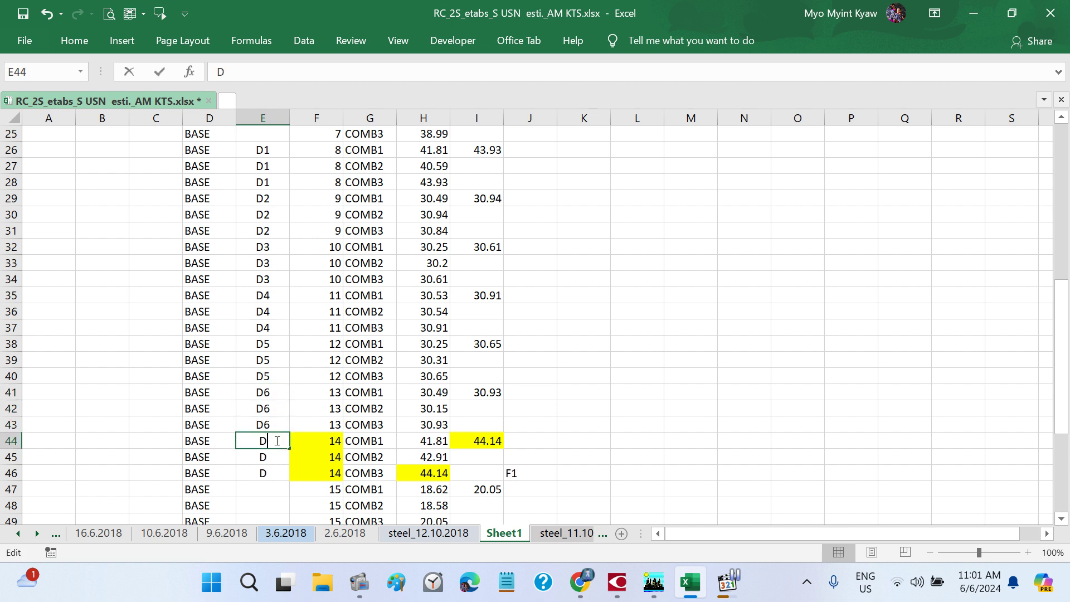
text(7)
key(Return)
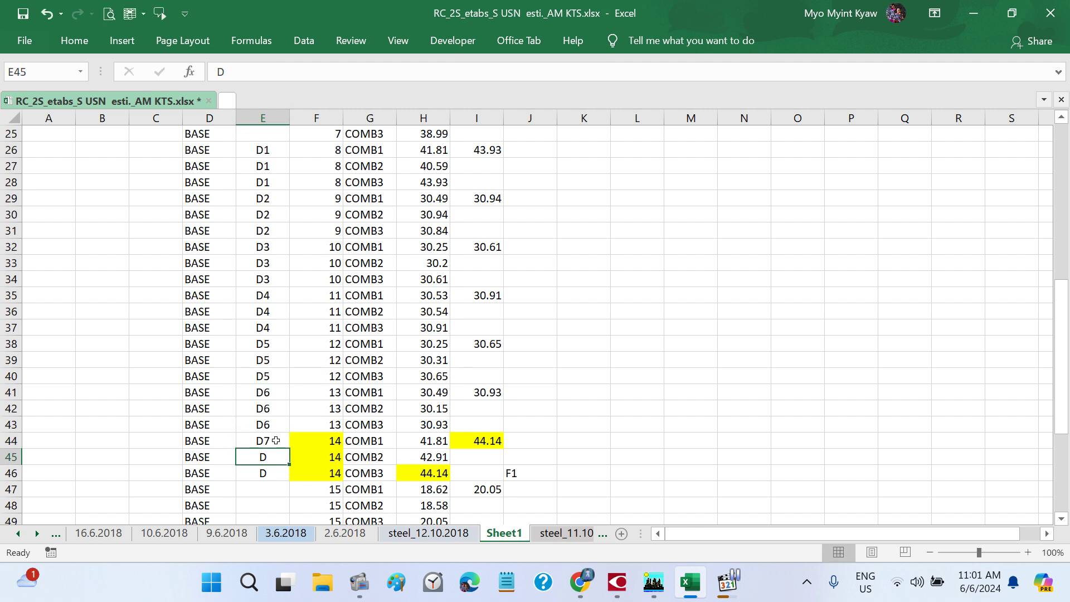
click(276, 440)
key(ctrl+c)
drag(276, 458, 275, 471)
key(ctrl+v)
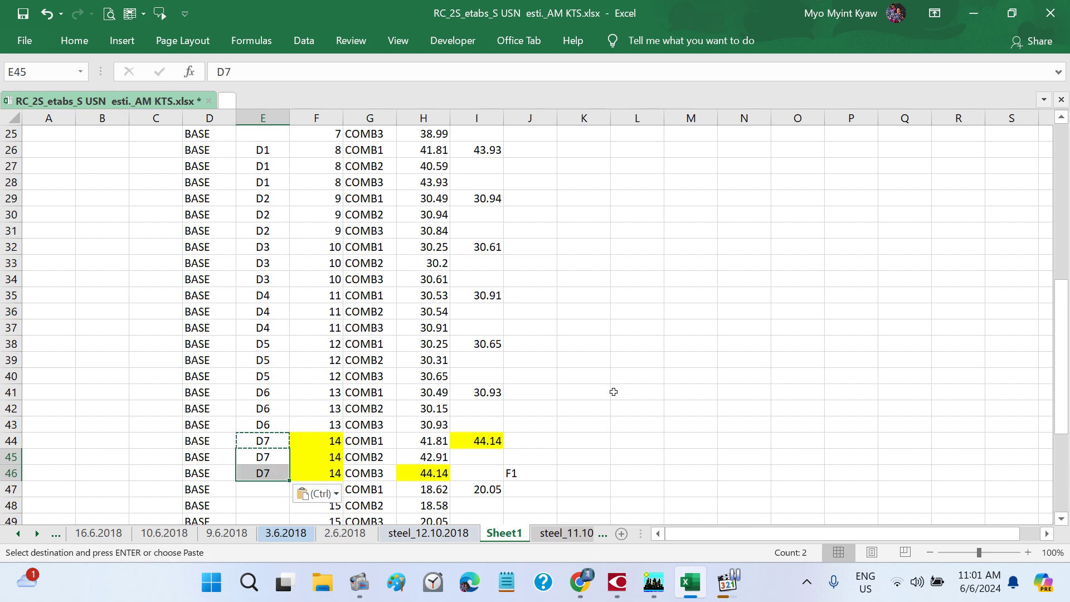
key(Escape)
click(614, 391)
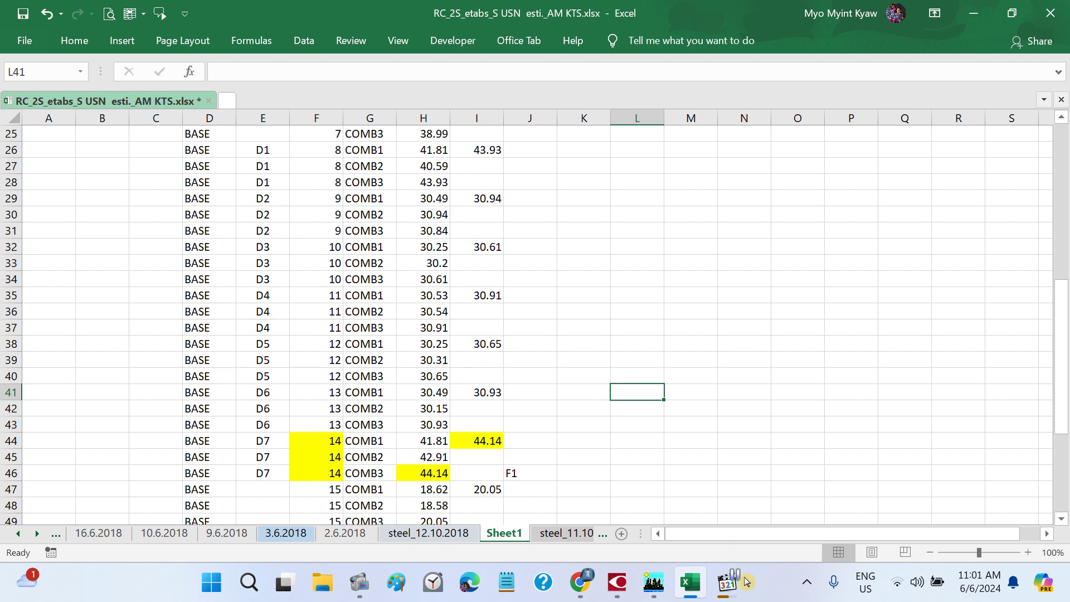
- Play the steel_12.10.2018(Etabs Advance).m4a recording in Media Player Classic and return to the reactions table in Excel
click(727, 583)
click(561, 364)
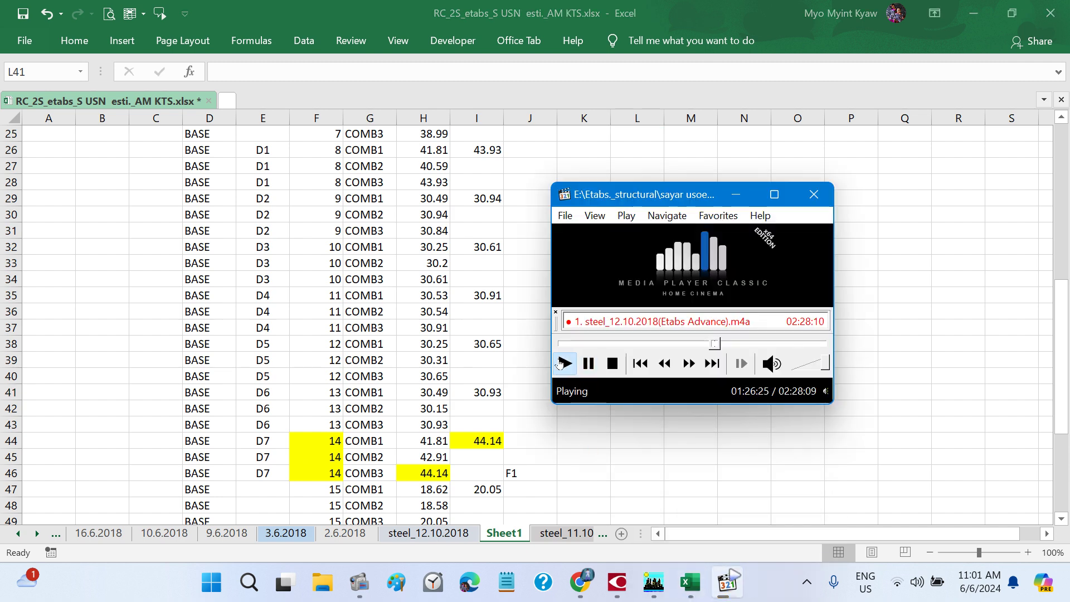
key(alt+Tab)
scroll(637, 407, down, 1)
scroll(637, 407, down, 2)
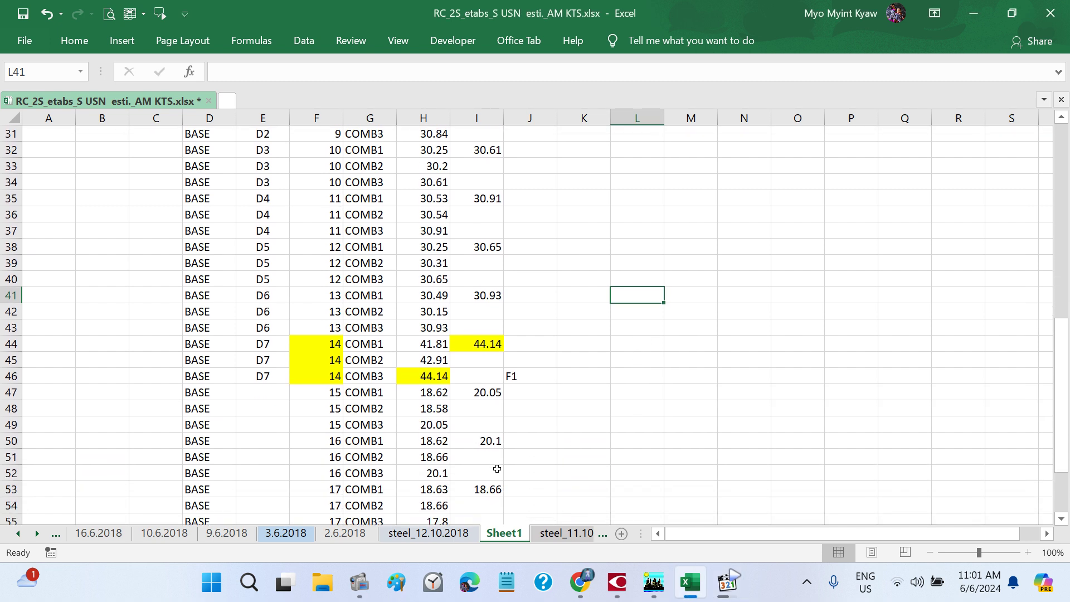
- View the steel structure sketch on the steel_12.10.2018 sheet and pause the recording in Media Player Classic
click(428, 533)
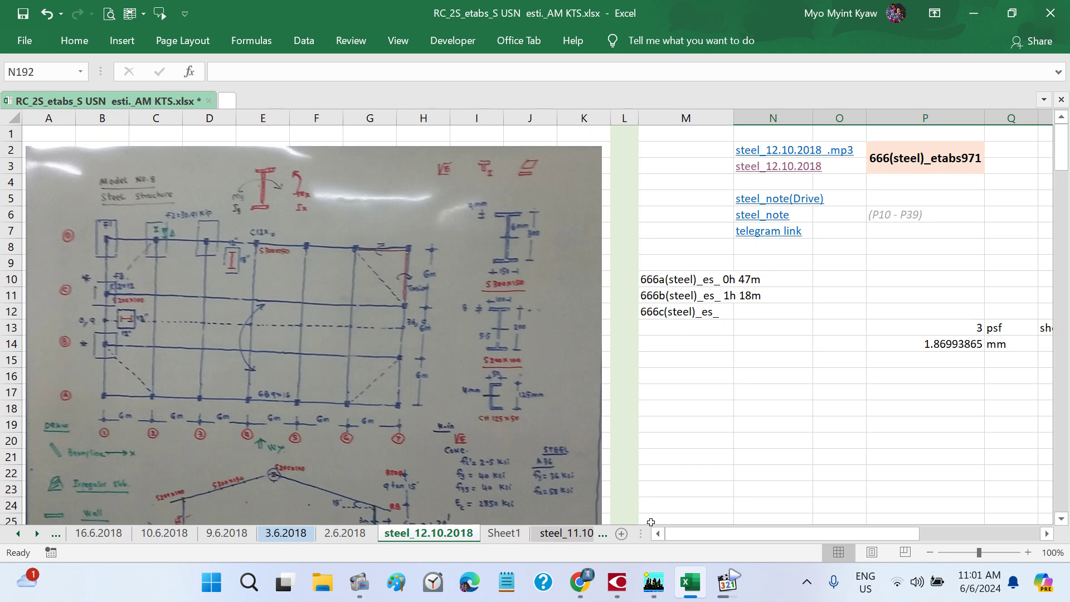
click(722, 597)
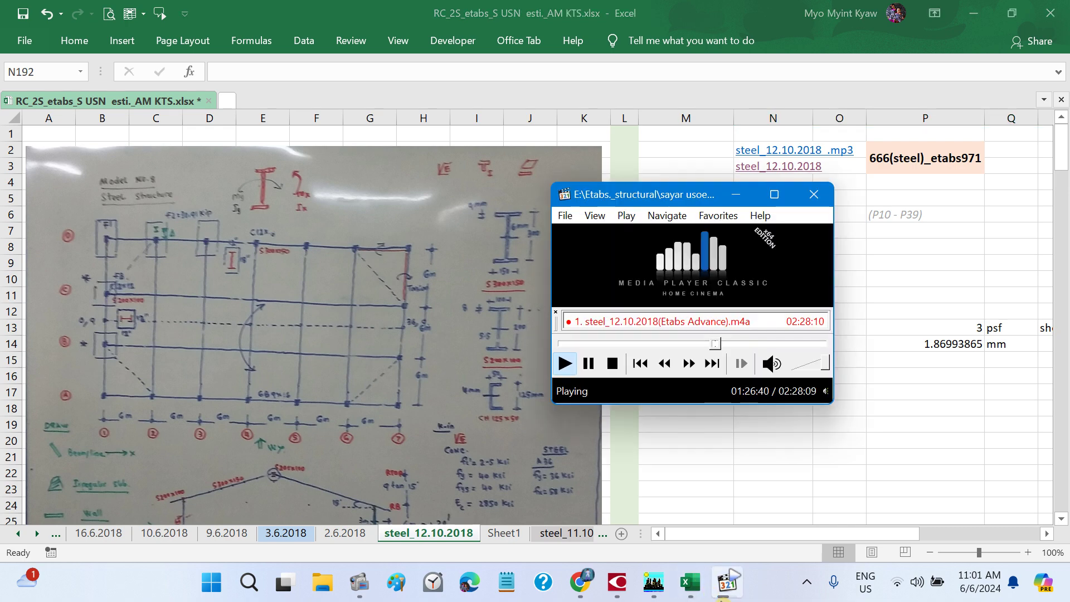
click(588, 363)
key(alt+Tab)
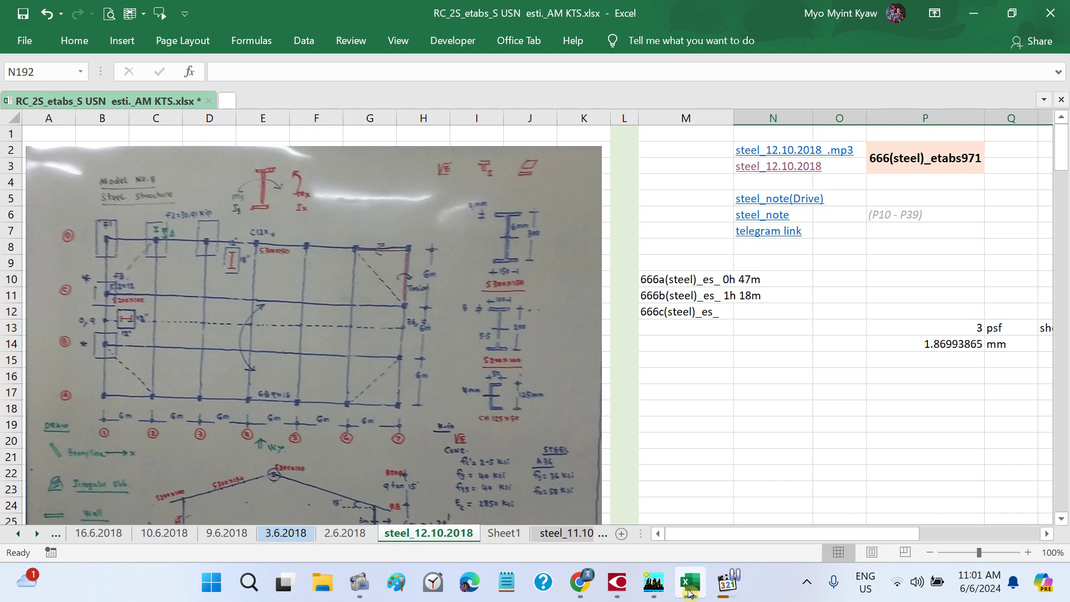
- Return to Sheet1 and set the grid label of point 1's COMB1 row, cell E5, to A1
mouse_move(670, 596)
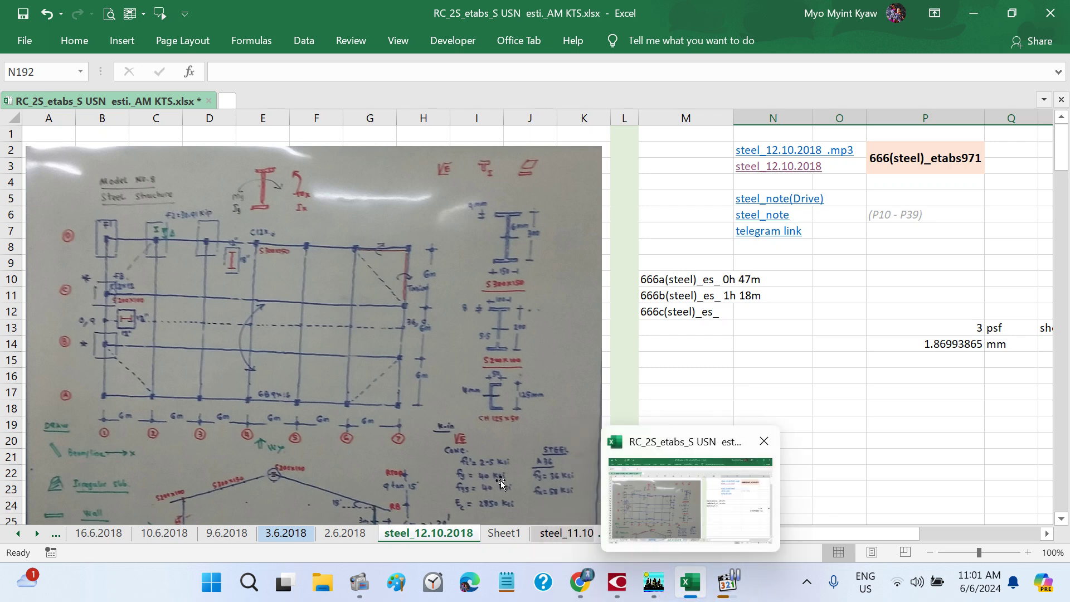
click(501, 533)
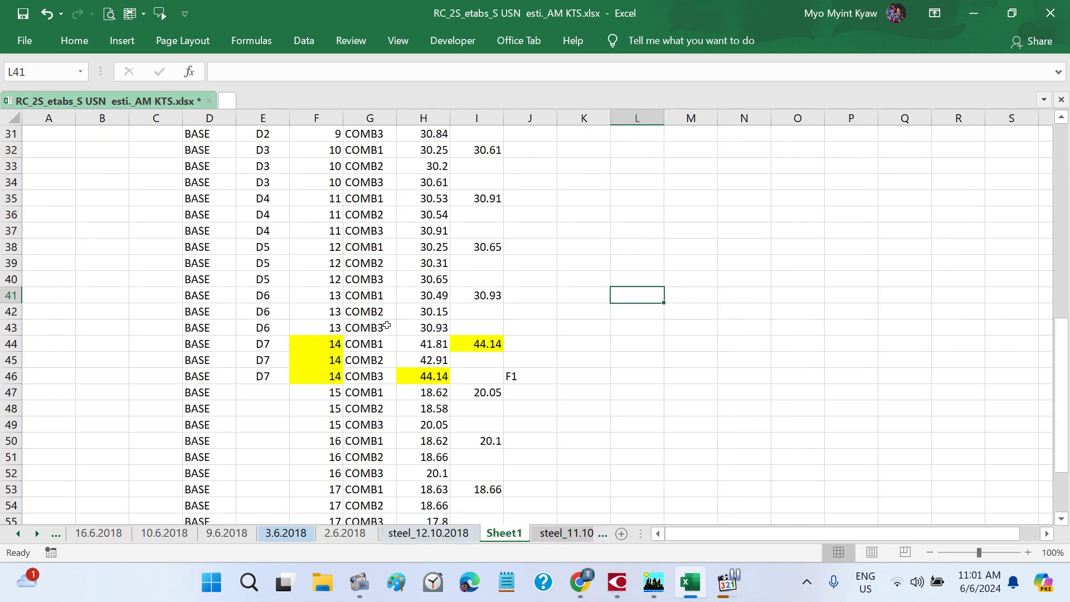
scroll(387, 325, up, 6)
click(334, 322)
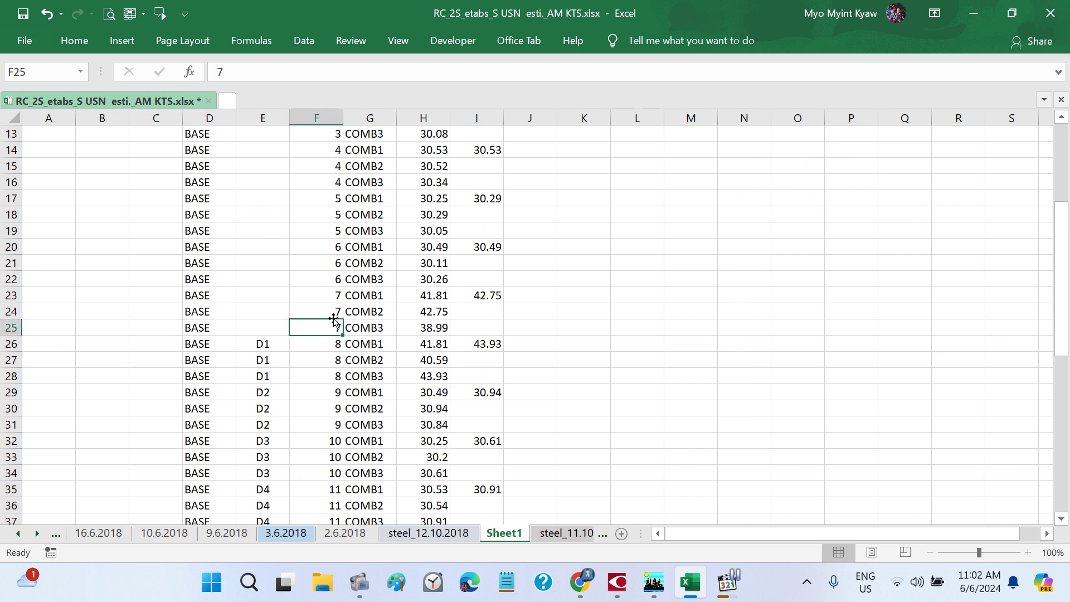
click(334, 313)
scroll(333, 312, up, 2)
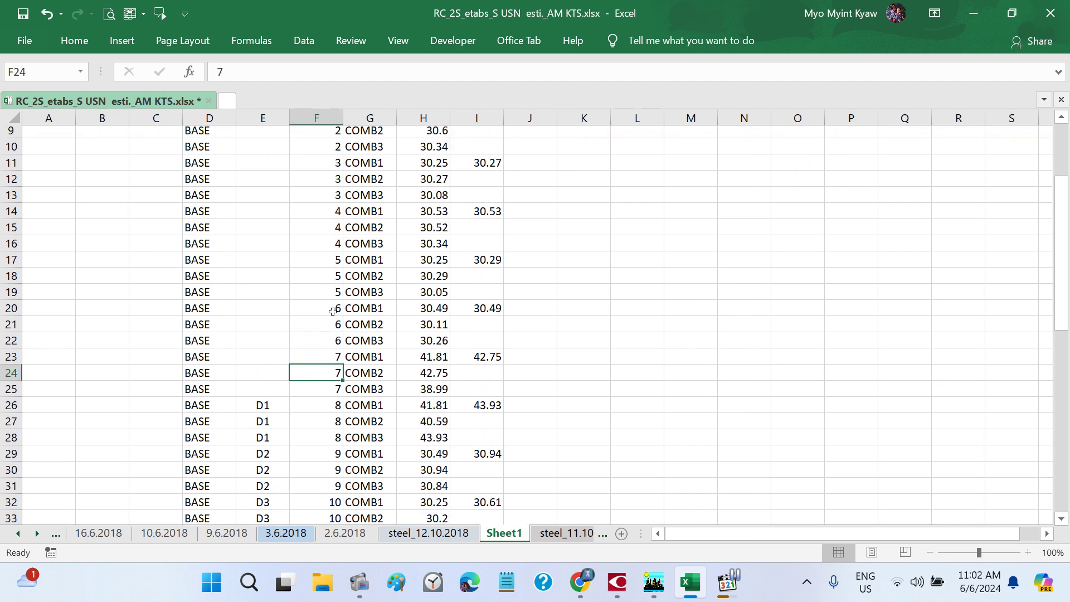
scroll(333, 312, up, 3)
click(256, 196)
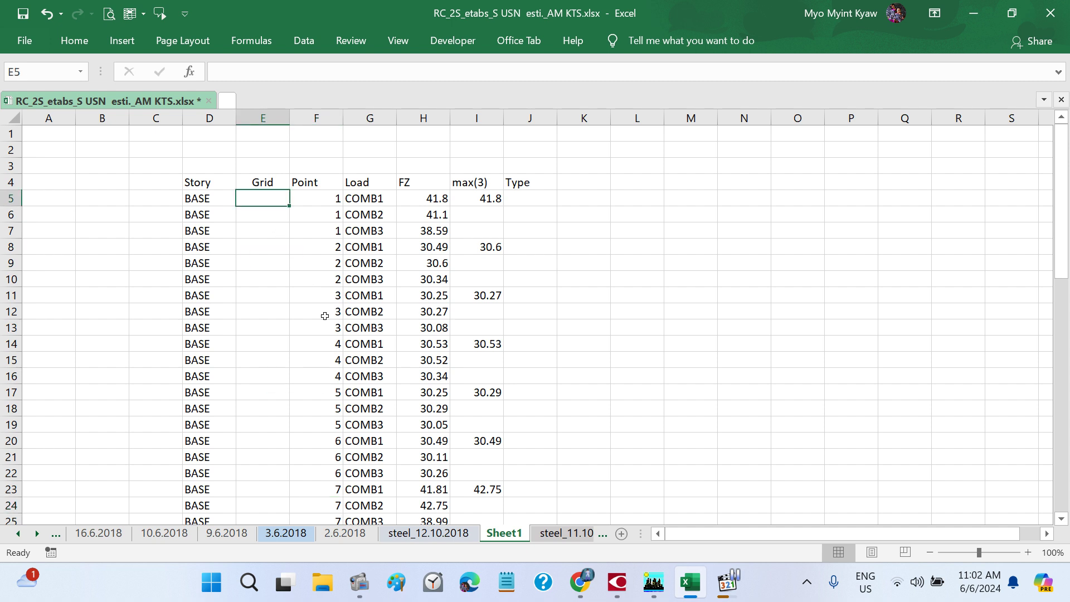
text(A1)
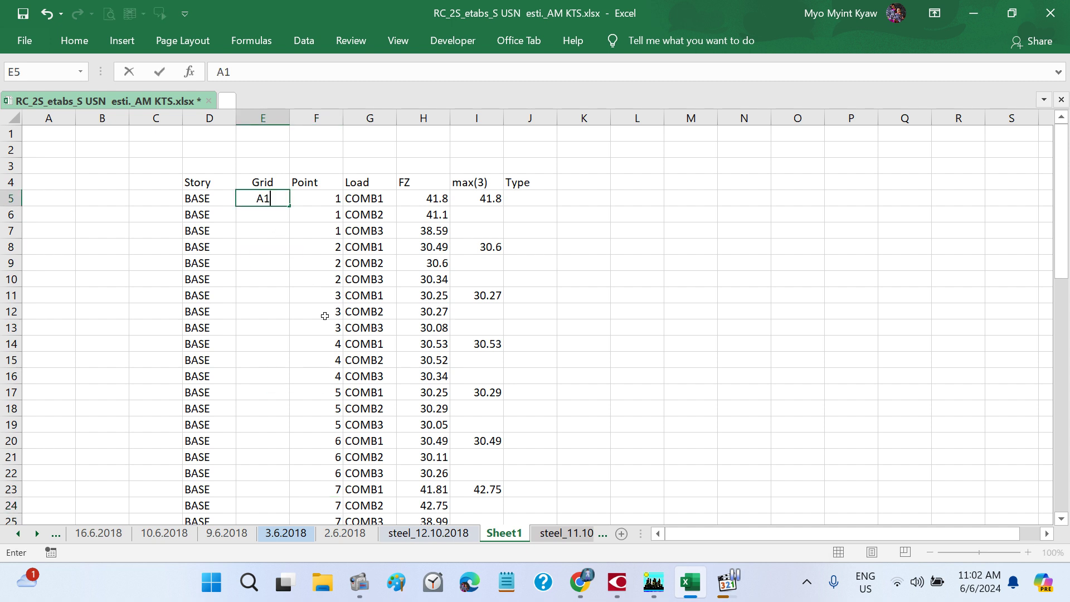
key(Return)
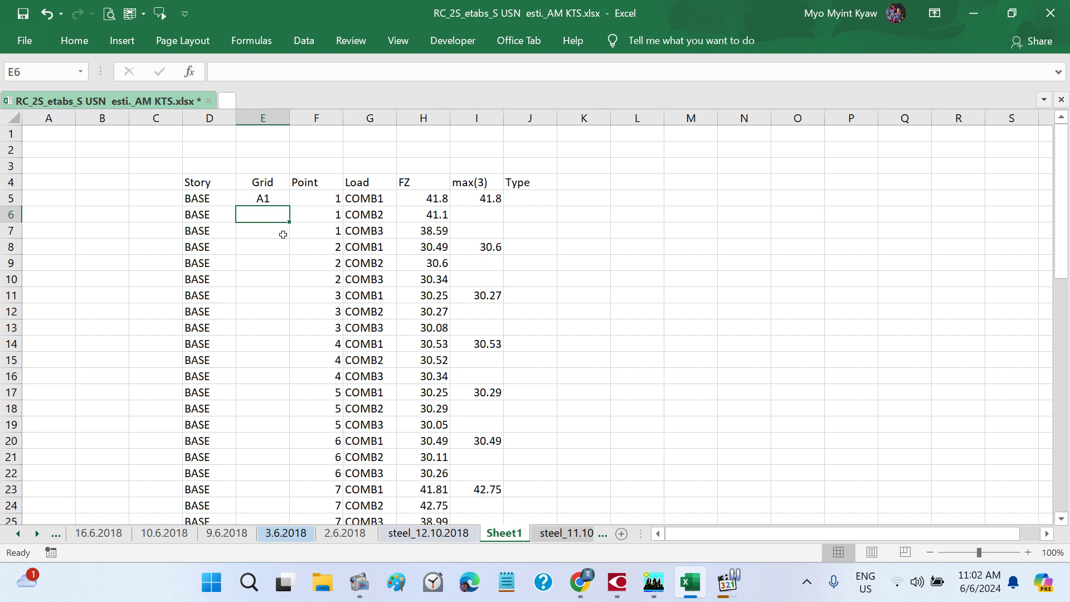
click(275, 200)
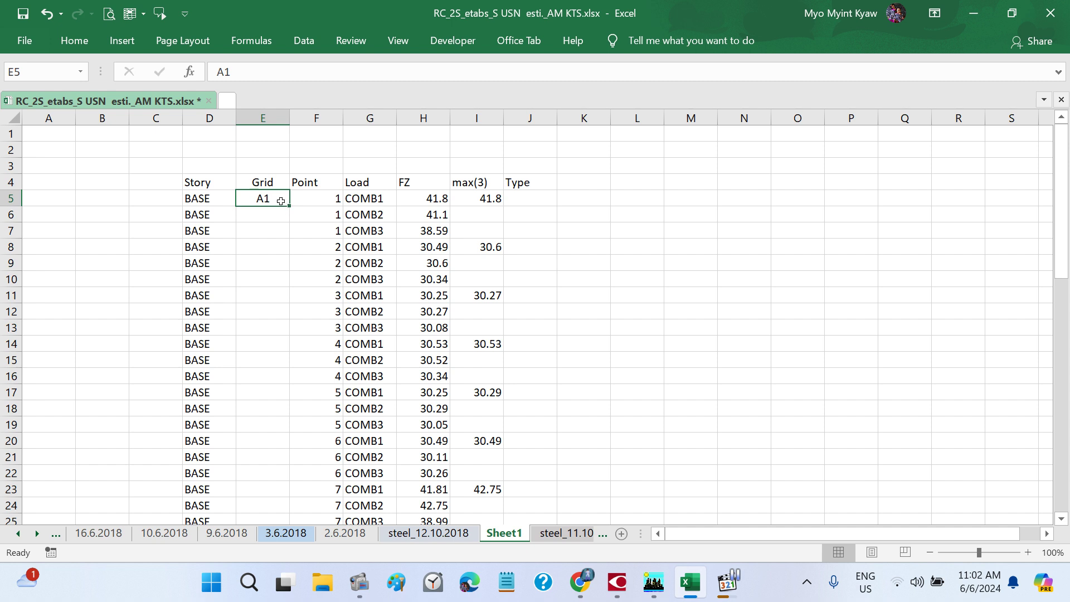
click(284, 273)
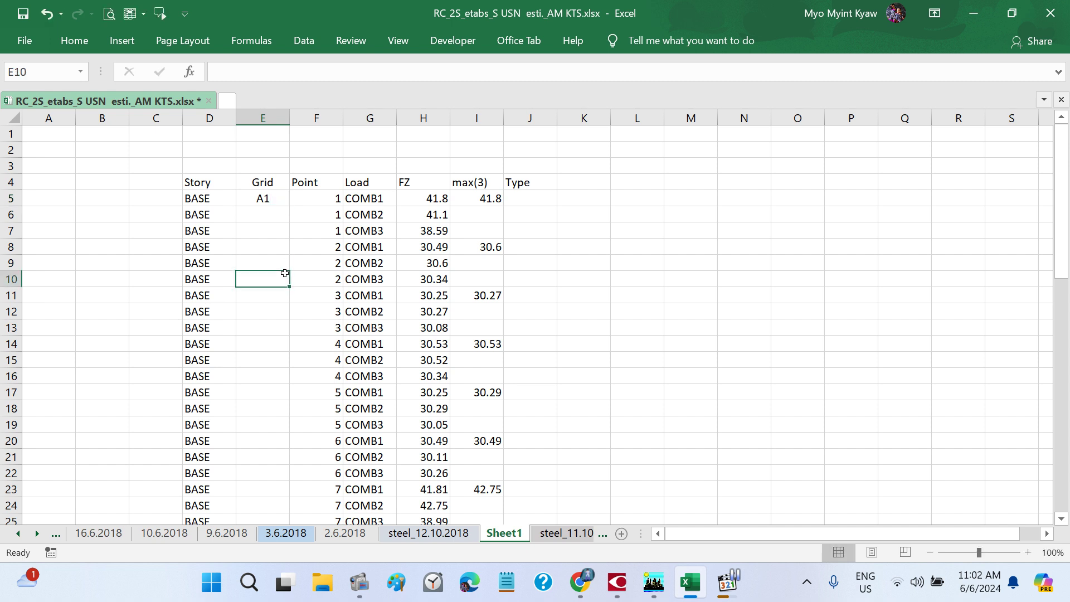
- Copy point 1's A1 grid label from E5 into E6:E7 for its COMB2 and COMB3 rows
click(278, 203)
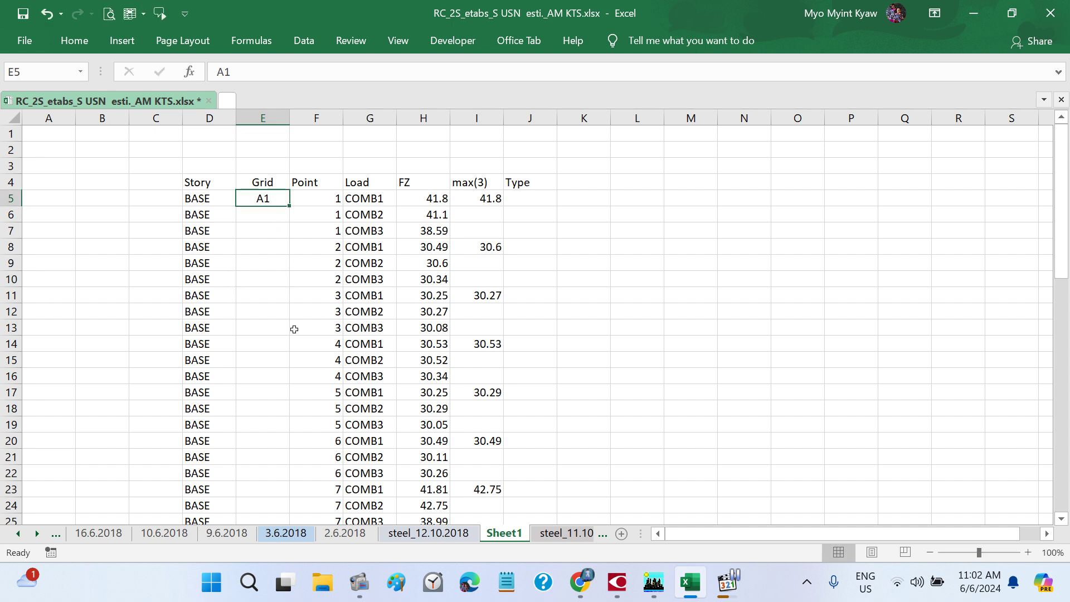
text(C)
key(Escape)
key(ctrl+c)
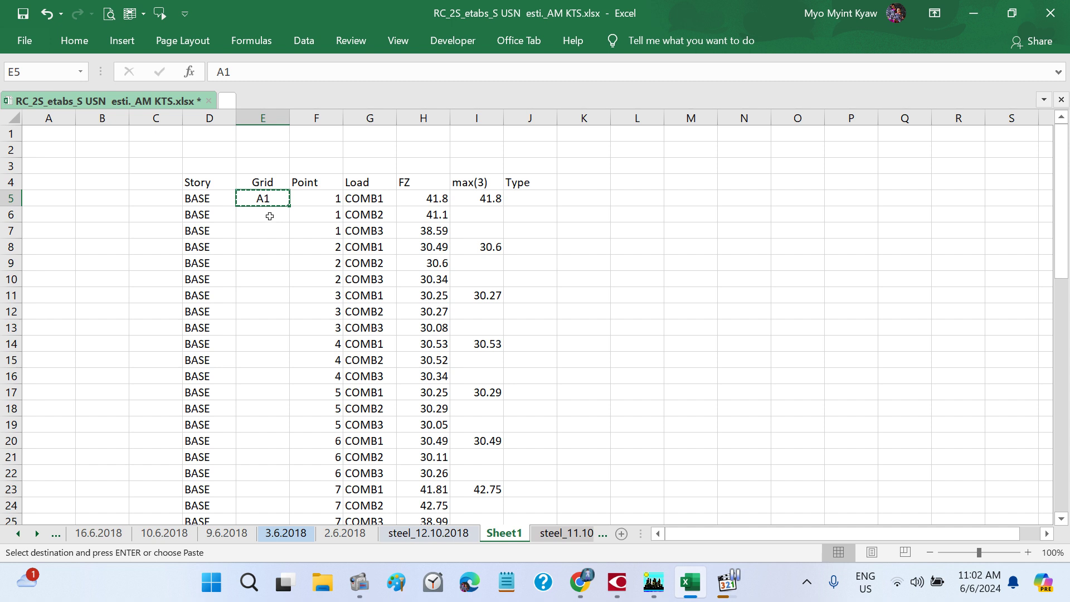
click(269, 220)
drag(270, 221, 280, 229)
key(ctrl+v)
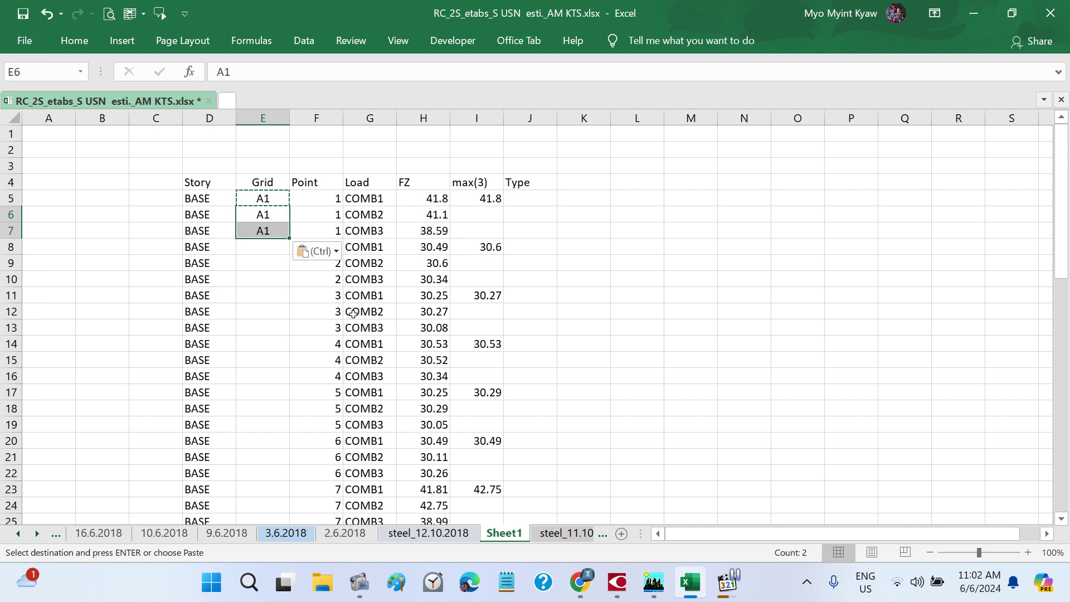
- Label point 2 as A2 in cell E8 and copy the label into E9:E10 for its other load combinations
click(279, 248)
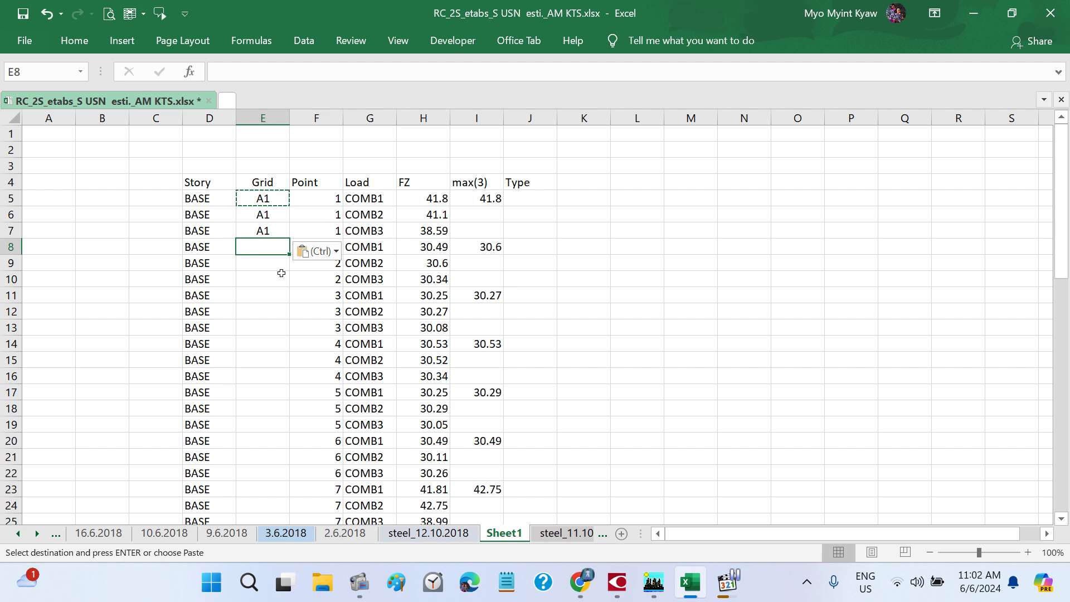
text(A2)
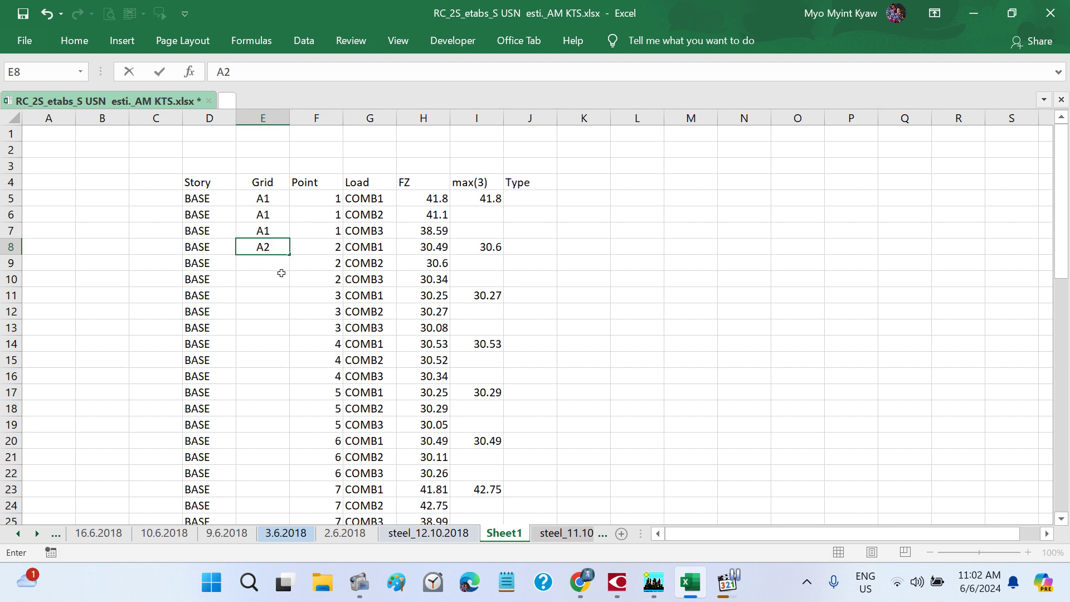
key(Return)
click(278, 250)
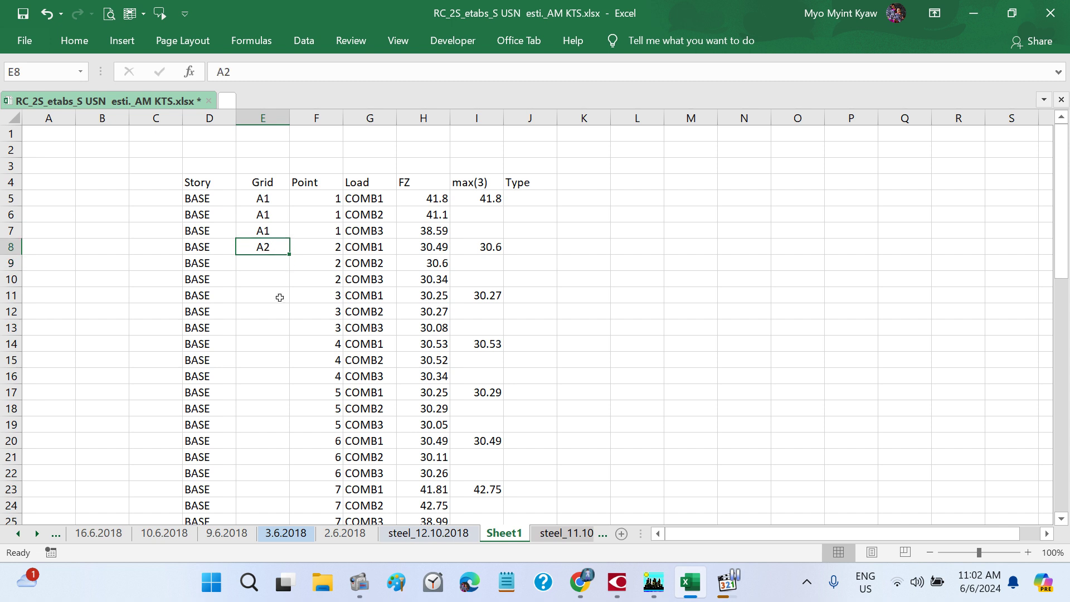
key(ctrl+c)
drag(268, 263, 270, 281)
key(ctrl+v)
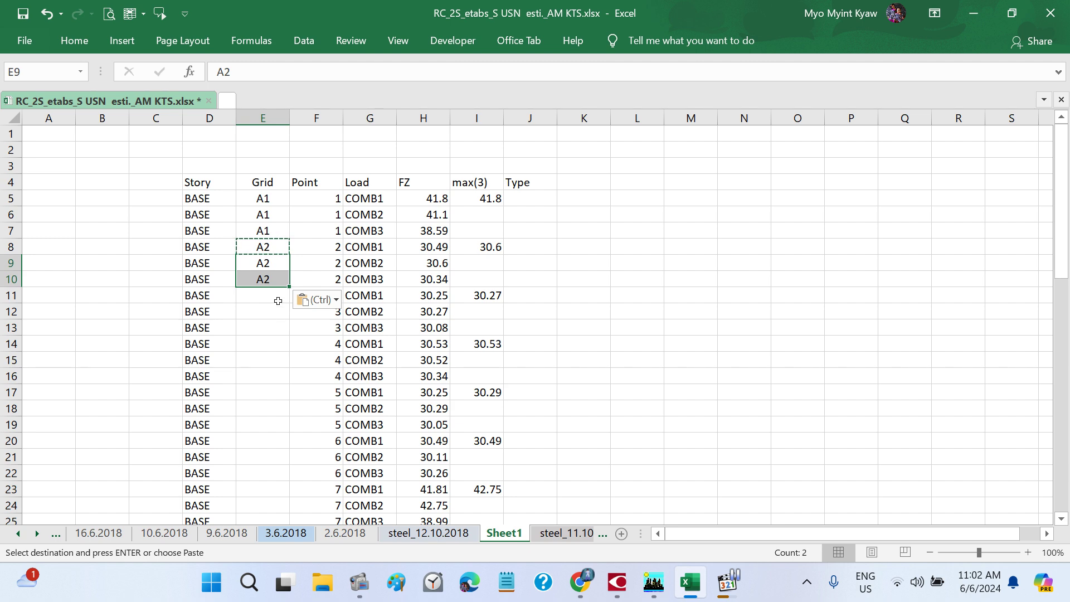
key(Down)
key(Down)
key(ctrl+a)
text(3)
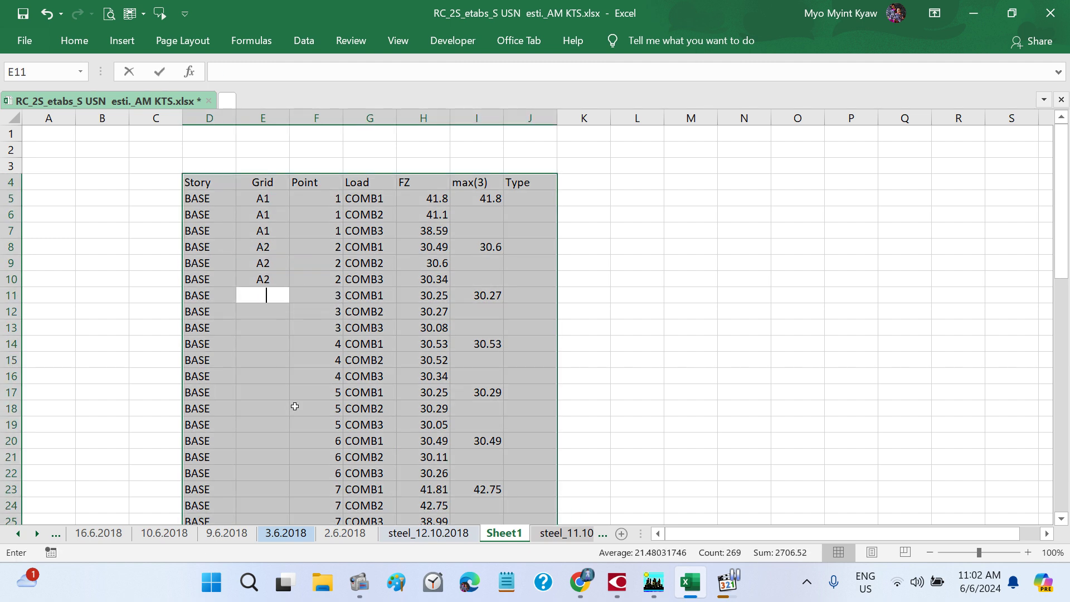
key(Escape)
click(564, 334)
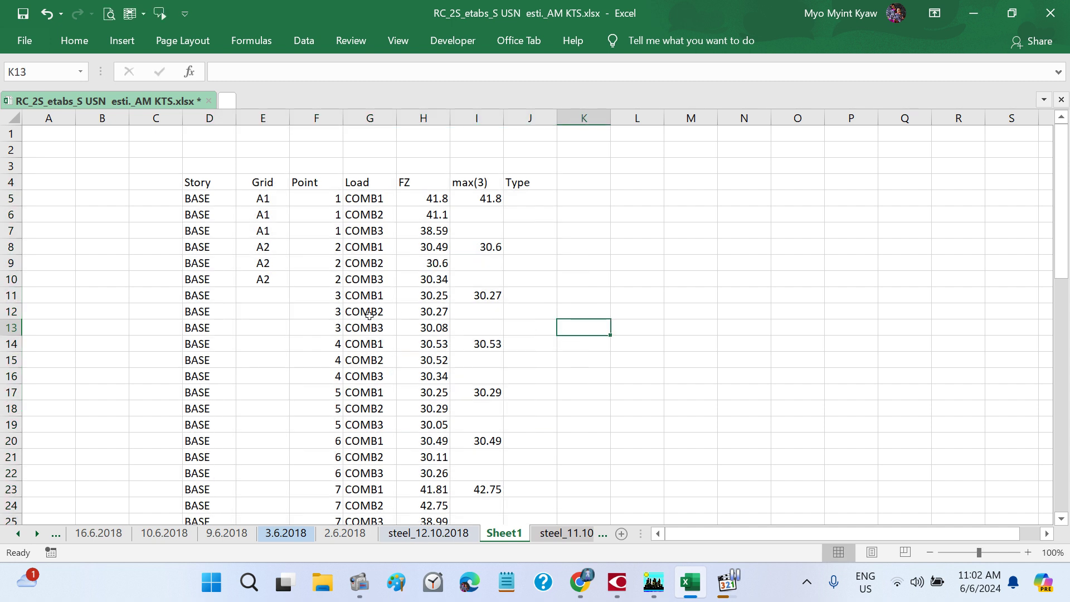
- Set the grid label of point 3's COMB1 row, cell E11, to A3
click(282, 296)
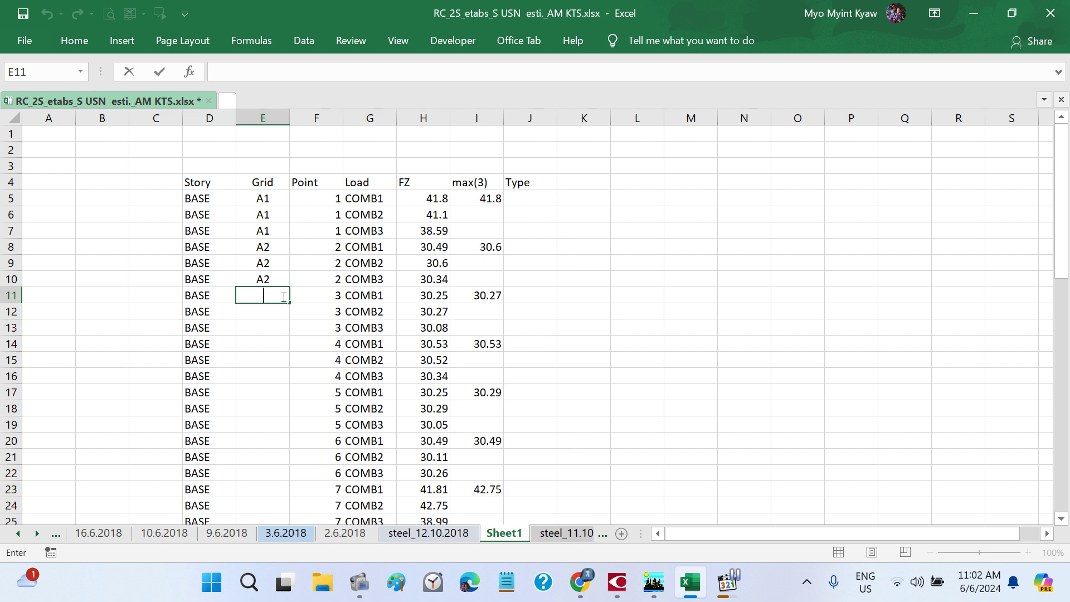
text(A3)
key(Return)
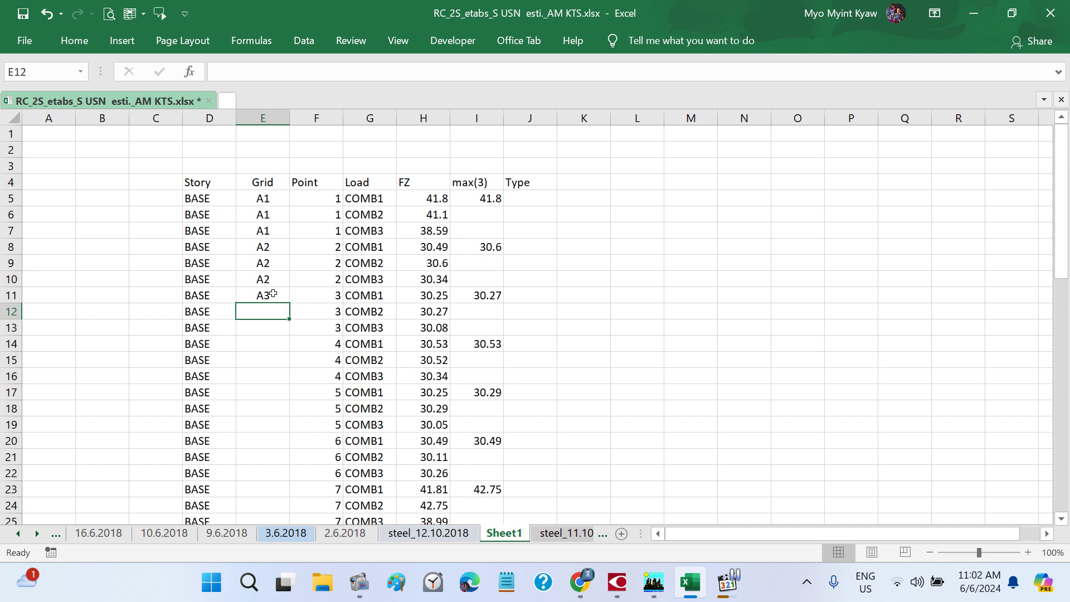
click(273, 294)
drag(289, 304, 289, 335)
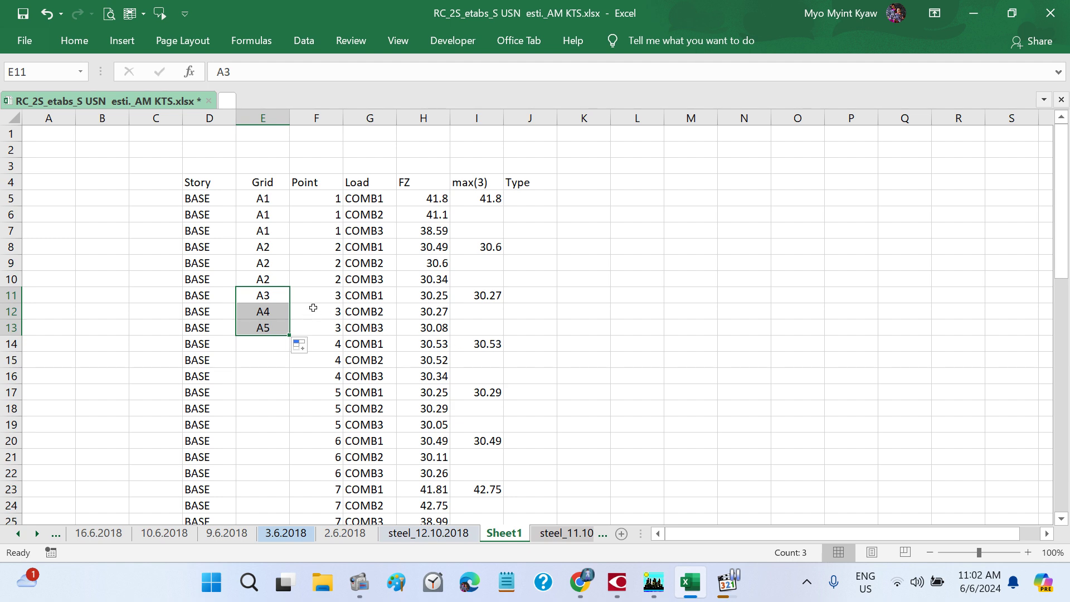
key(ctrl+z)
- Copy point 3's A3 grid label from E11 into E12:E13 for its COMB2 and COMB3 rows
key(ctrl+c)
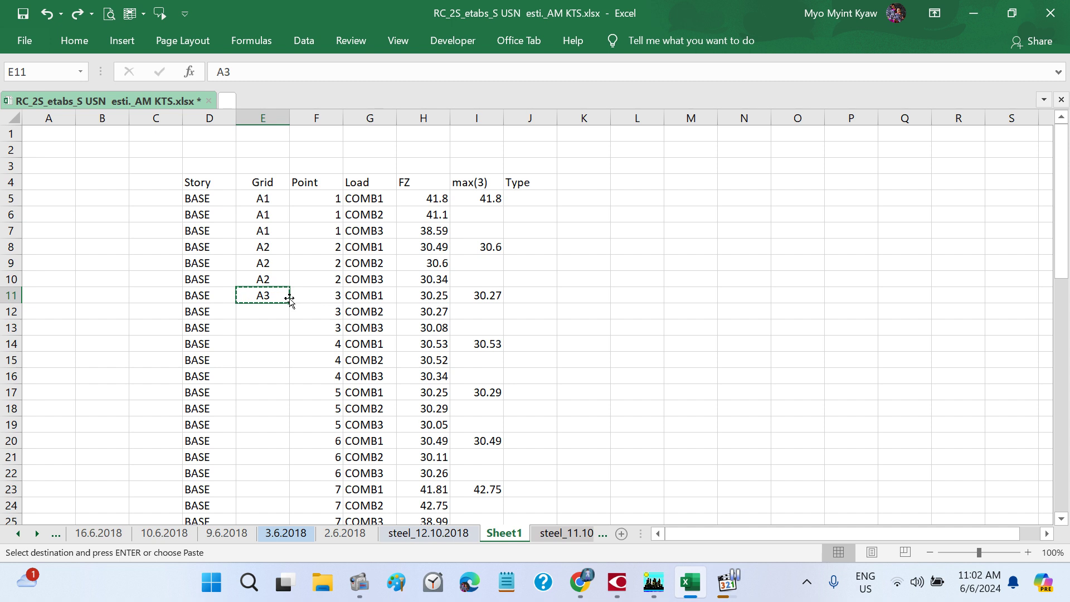
drag(277, 310, 297, 334)
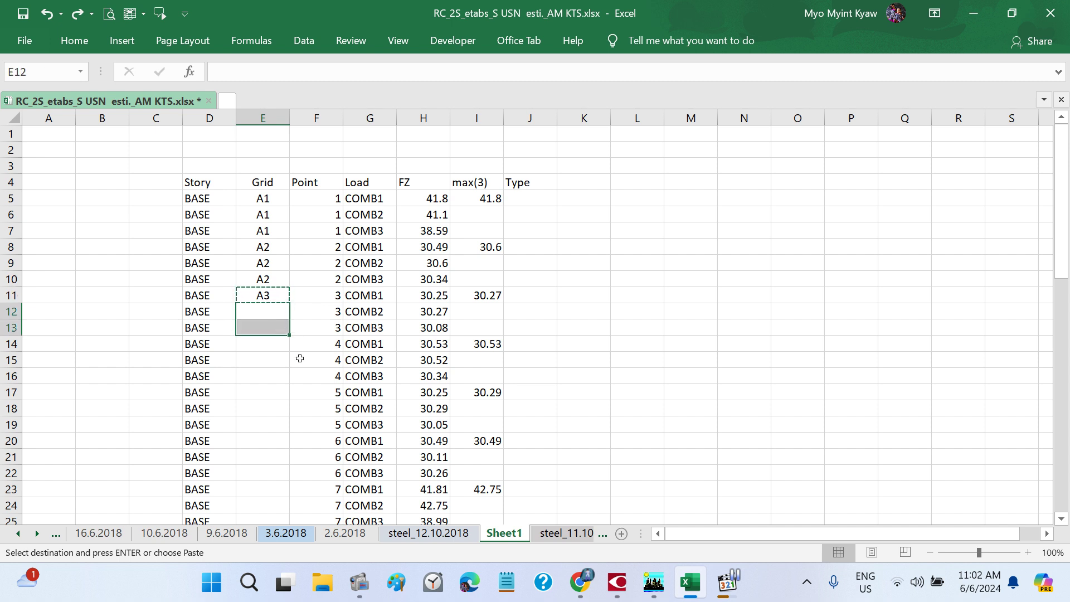
key(ctrl+v)
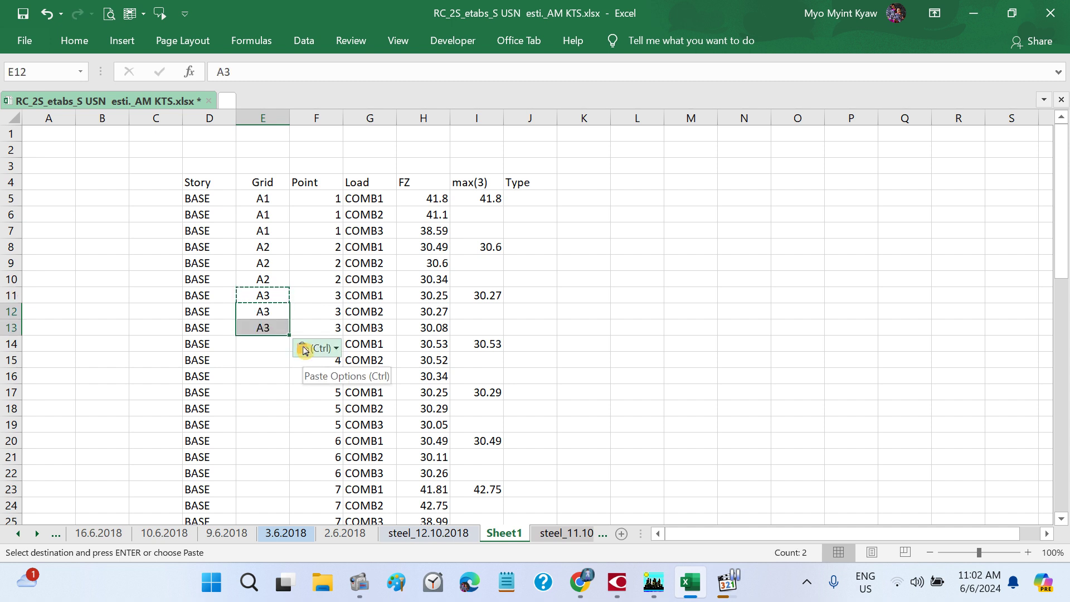
key(Escape)
scroll(303, 340, down, 1)
click(264, 310)
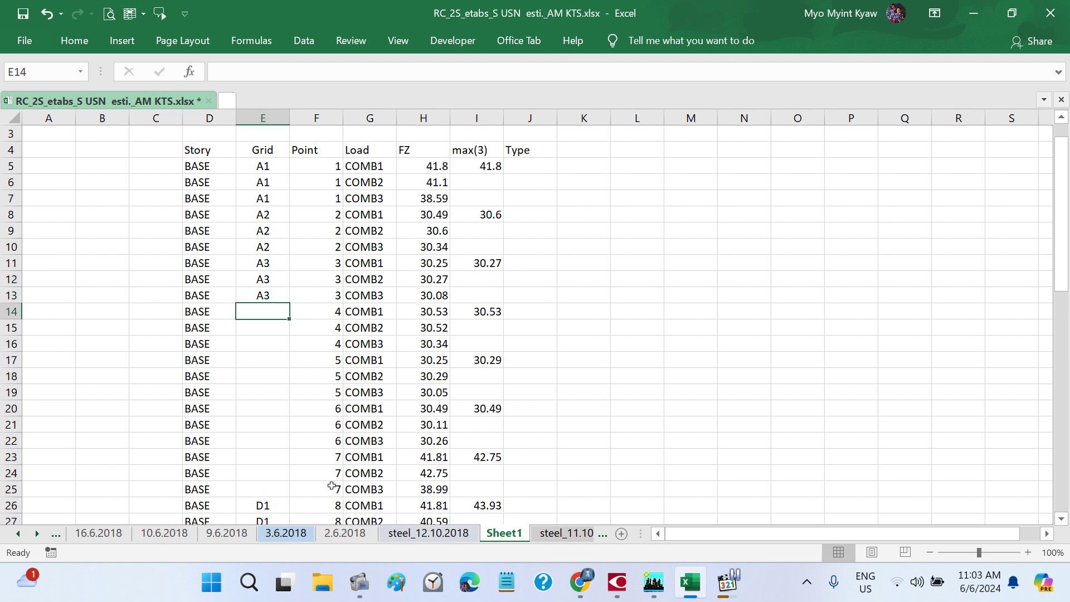
key(ctrl+a)
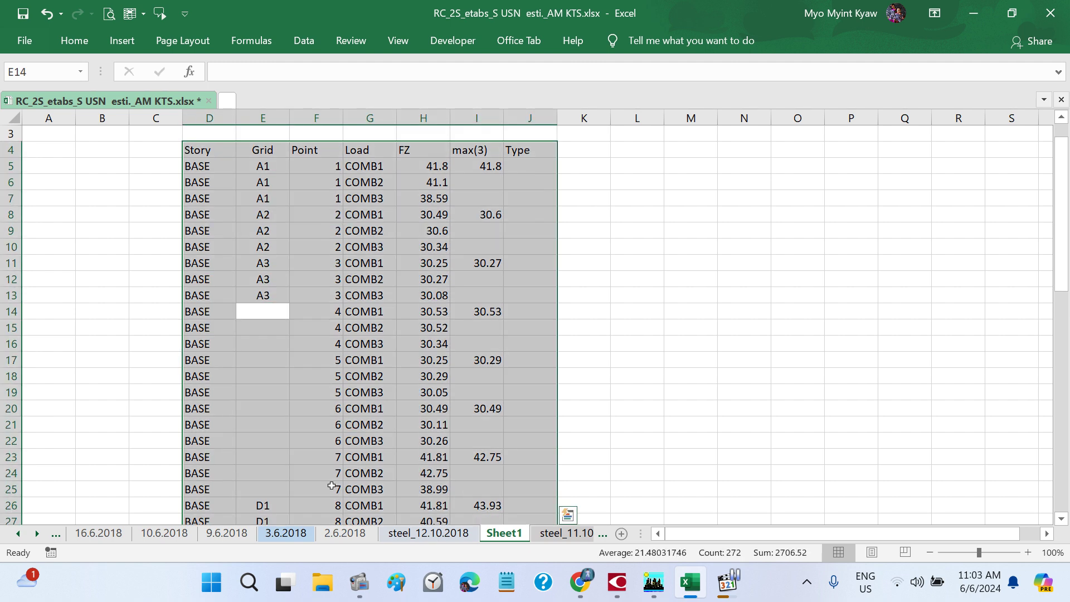
click(599, 415)
click(285, 315)
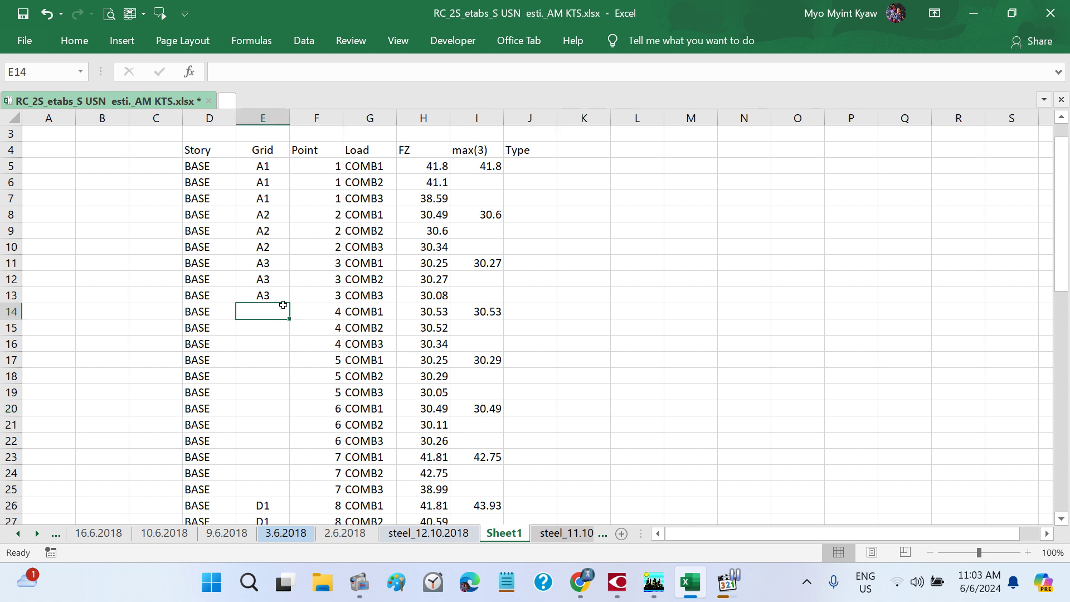
click(280, 294)
drag(290, 303, 298, 491)
click(279, 311)
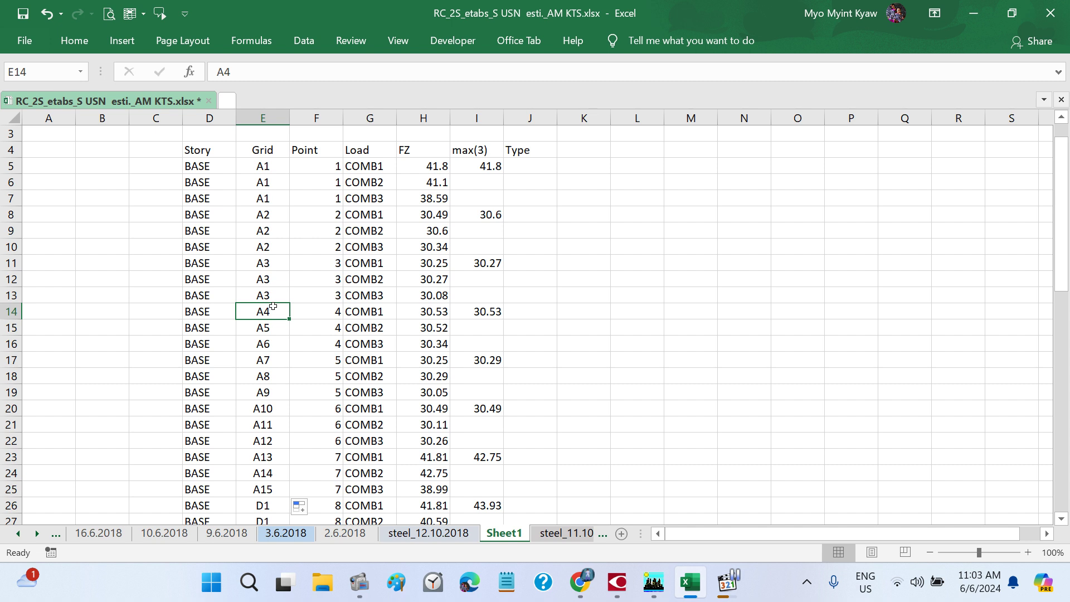
key(ctrl+z)
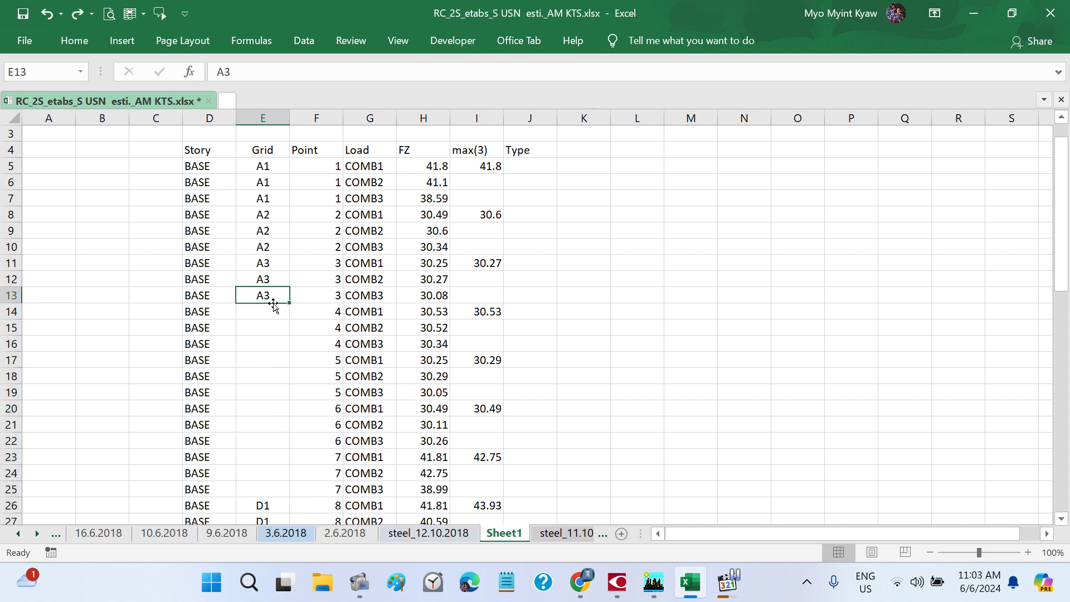
- Label point 4 as A4 in cell E14 and copy the label into E15:E16 for its other load combinations
key(ctrl+c)
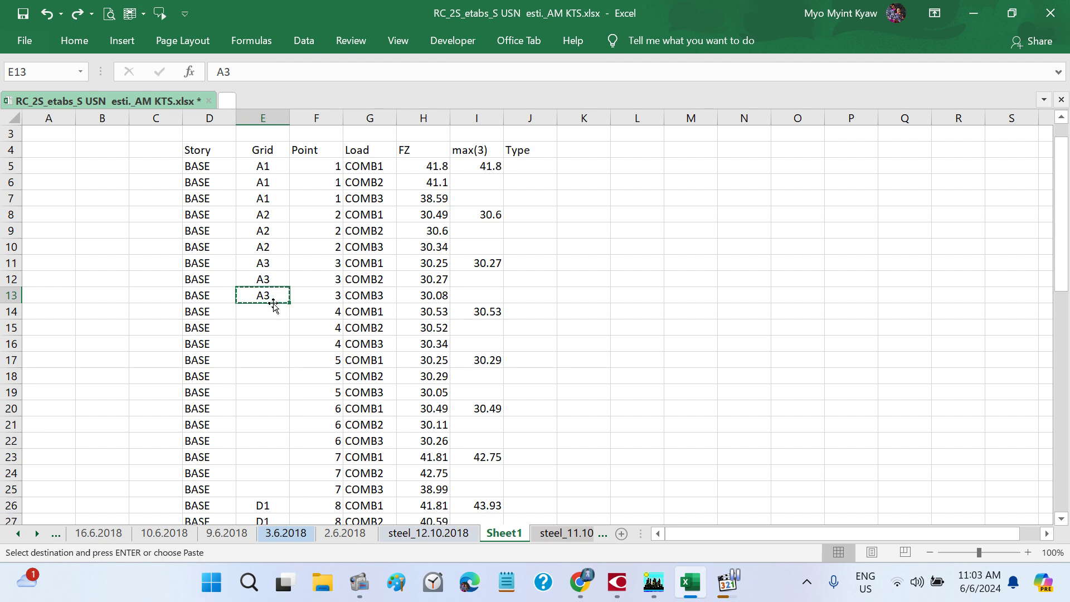
click(273, 313)
key(ctrl+v)
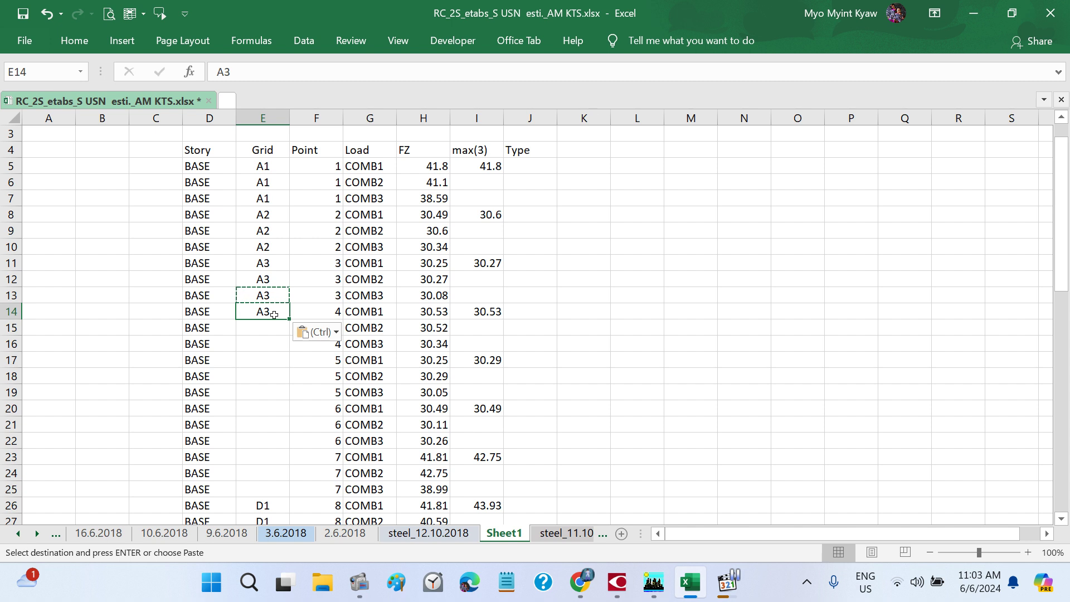
double_click(273, 315)
key(BackSpace)
text(4)
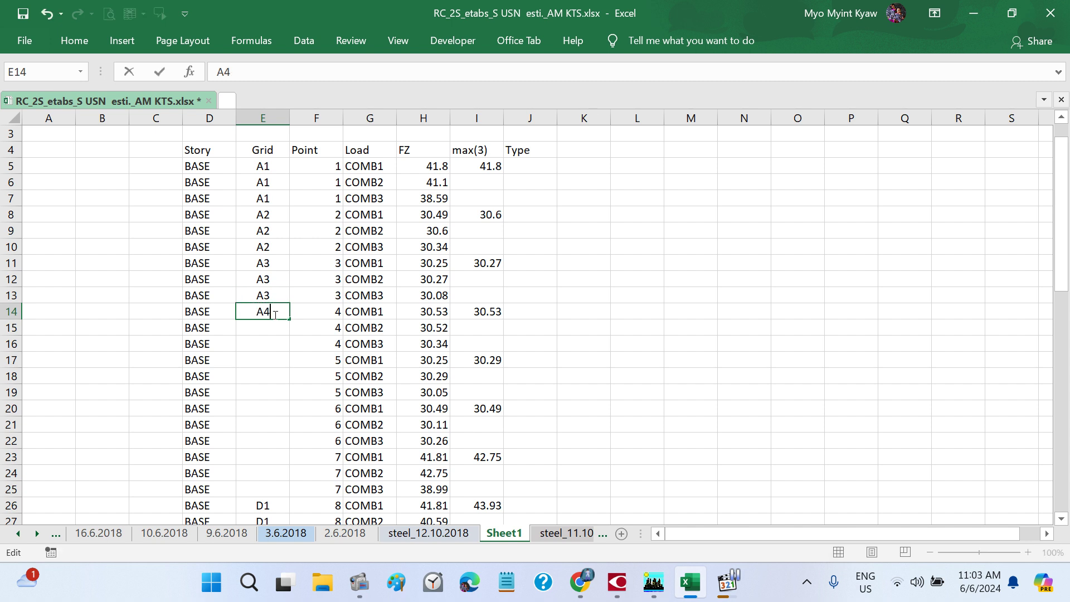
key(Return)
click(277, 311)
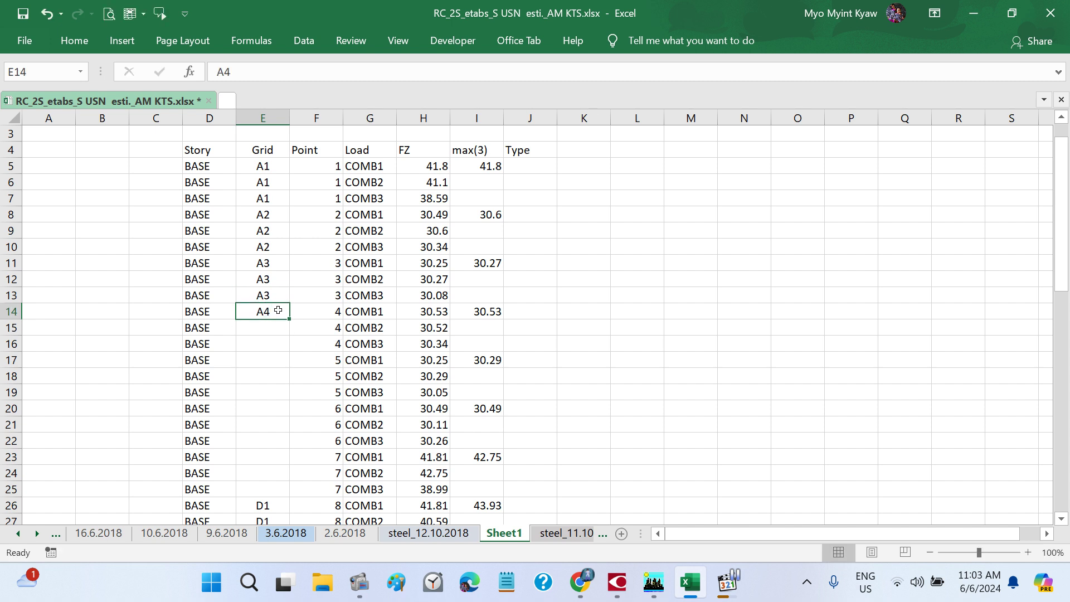
key(ctrl+c)
drag(277, 332, 278, 343)
key(ctrl+v)
key(Escape)
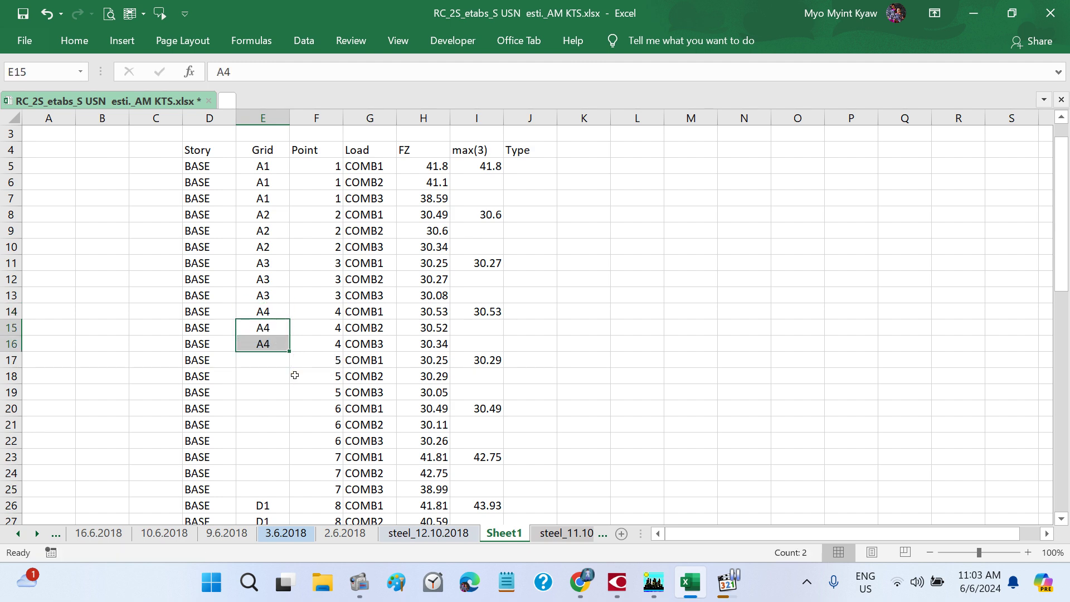
- Label point 5 as A5 in cell E17 and copy the label into E18:E19 for its other load combinations
click(283, 362)
text(A)
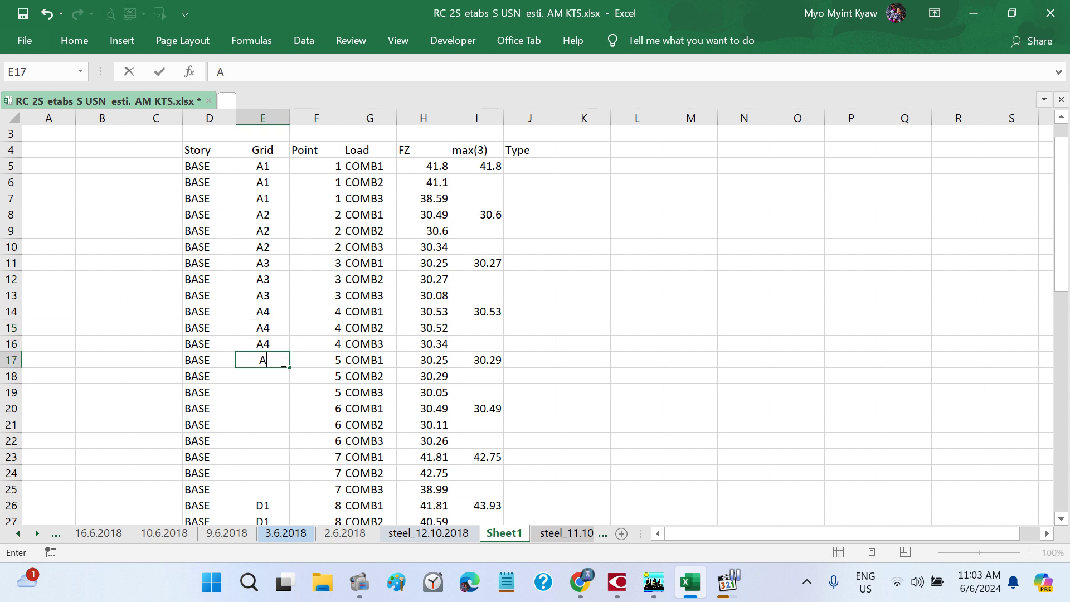
text(5)
key(Return)
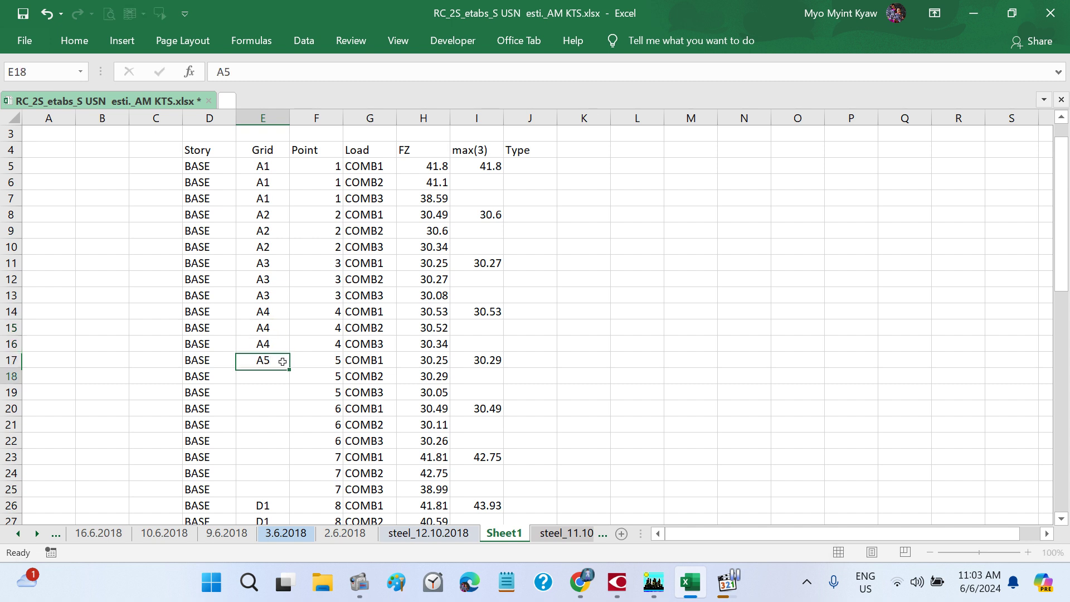
click(282, 361)
key(ctrl+c)
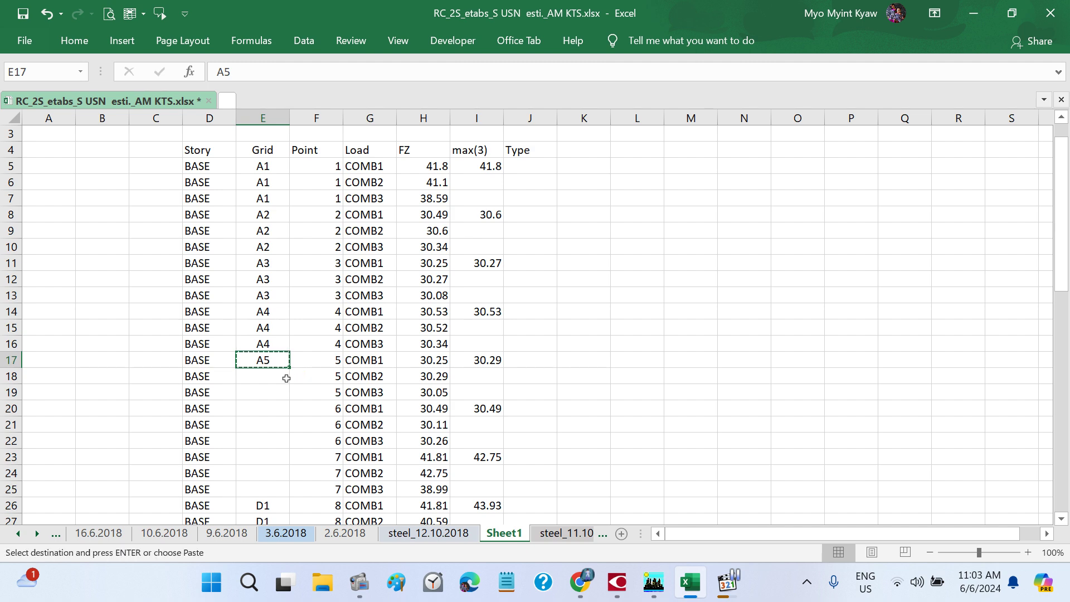
drag(279, 376, 279, 389)
key(ctrl+v)
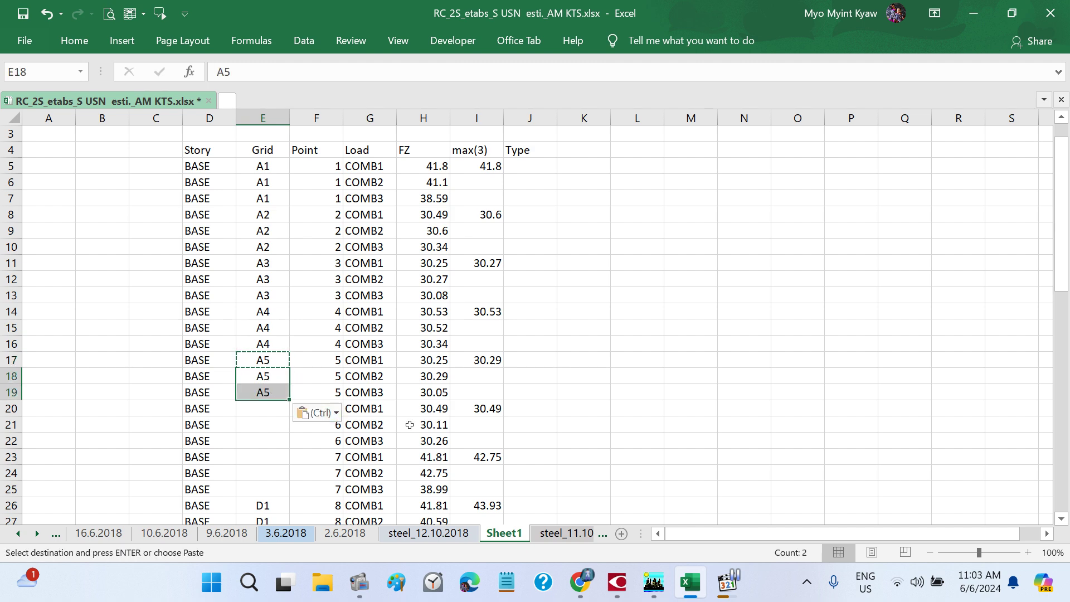
key(Escape)
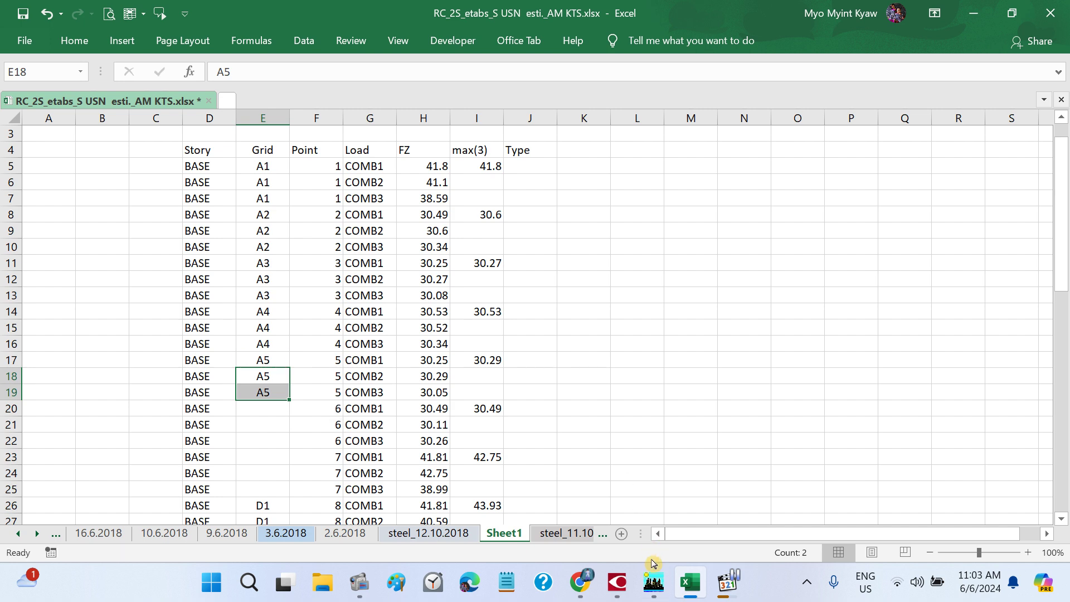
- Check point 6 on the ETABS base plan and set its COMB1 grid label in Excel, cell E20, to A6
click(653, 582)
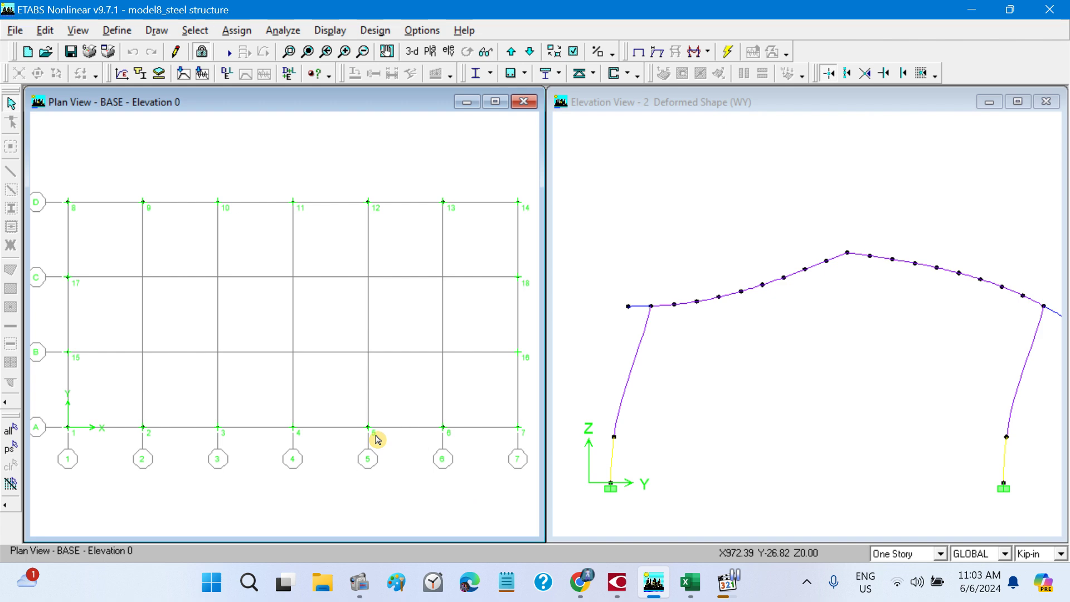
click(698, 597)
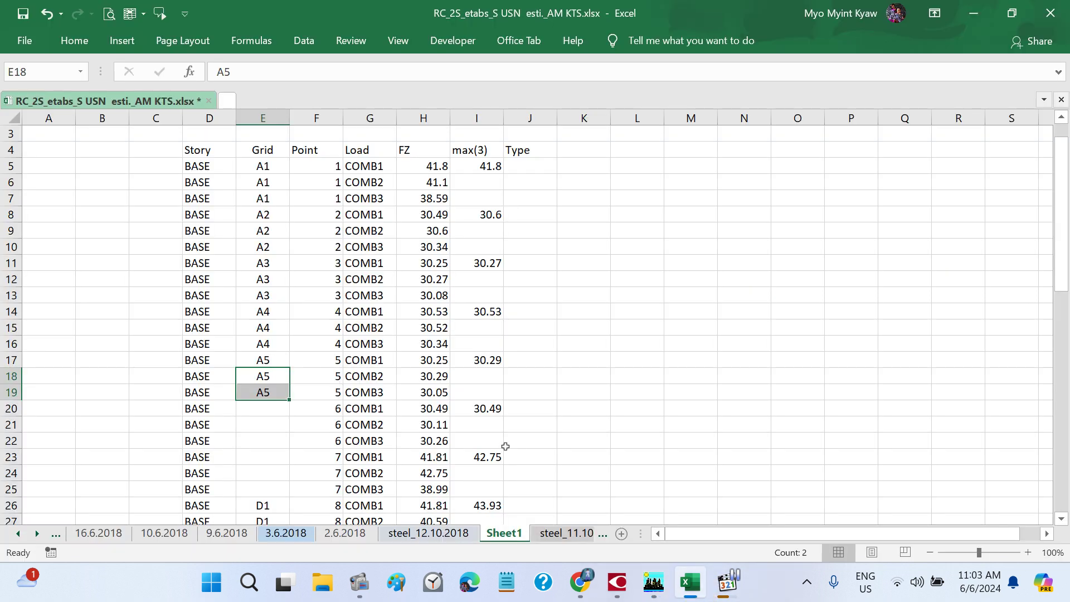
click(266, 412)
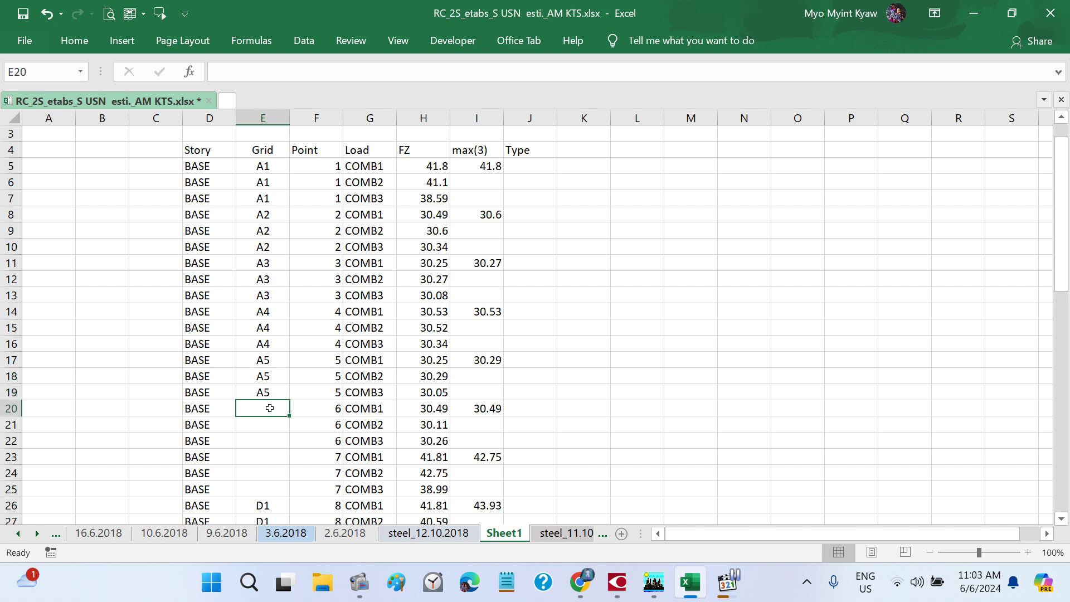
click(269, 389)
key(ctrl+c)
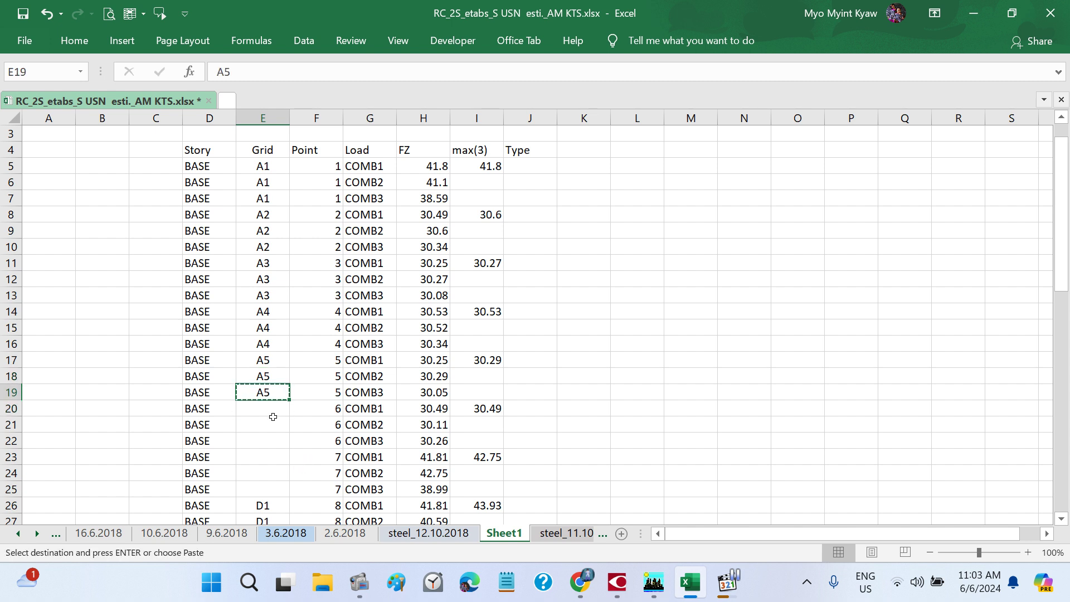
click(273, 411)
key(ctrl+v)
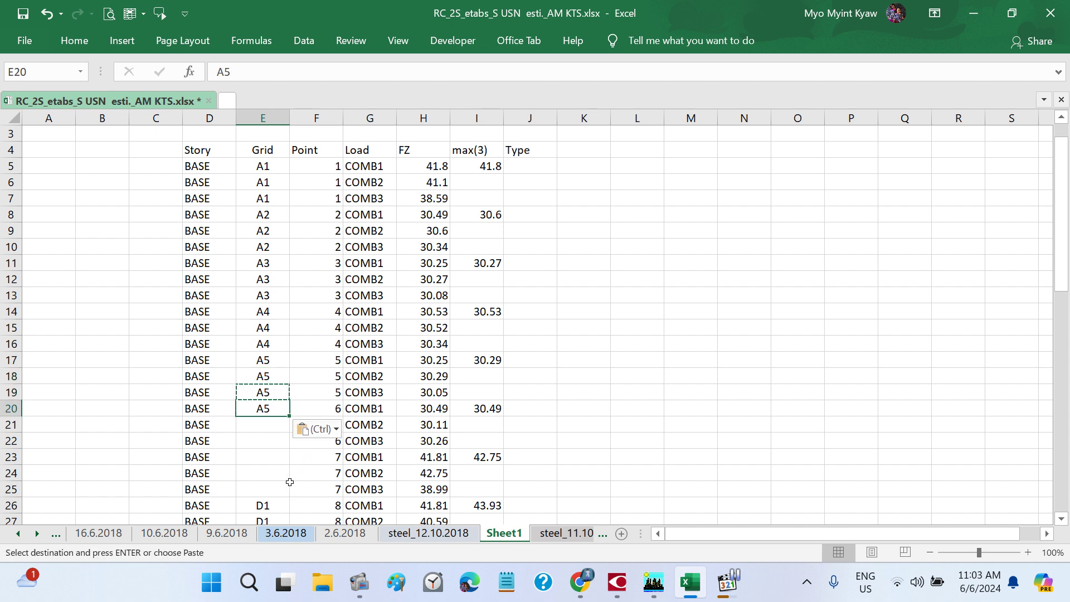
double_click(274, 405)
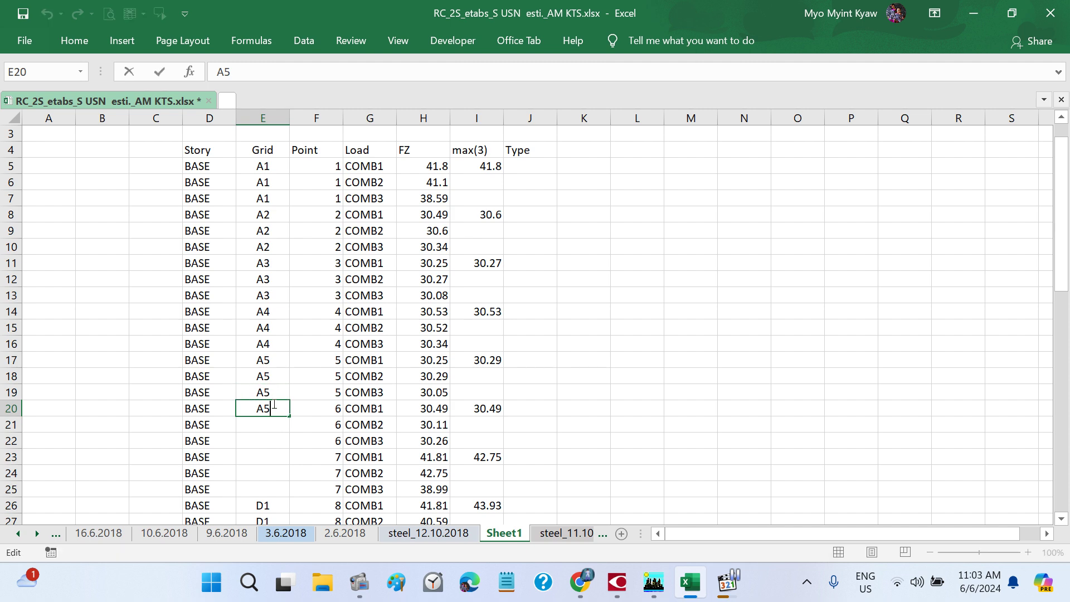
key(BackSpace)
text(6)
key(Return)
- Copy point 6's A6 grid label from E20 into E21:E22 for its COMB2 and COMB3 rows
click(272, 408)
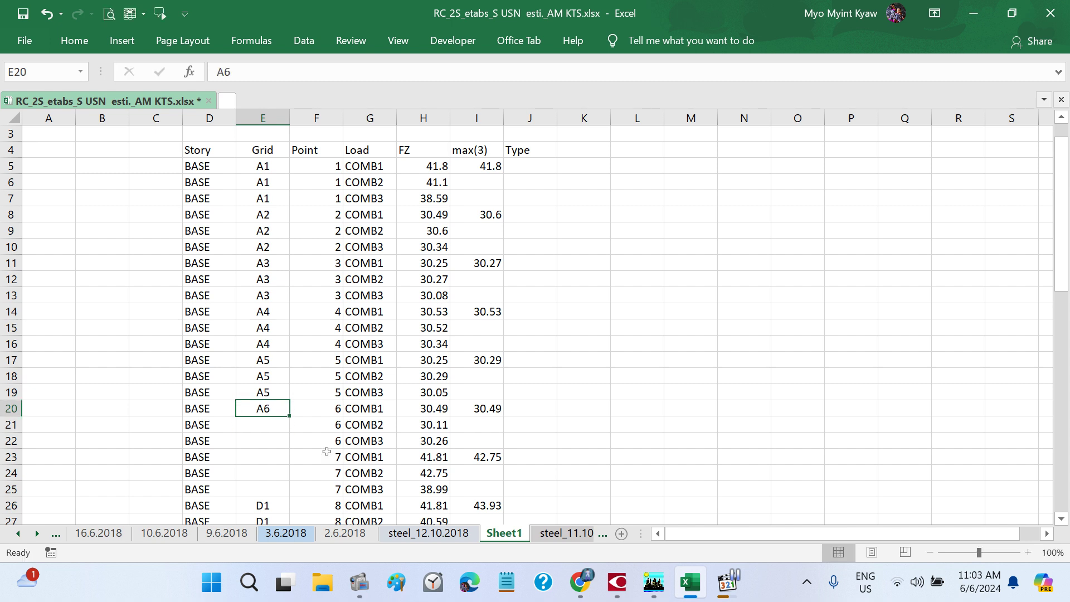
key(ctrl+c)
drag(277, 428, 276, 441)
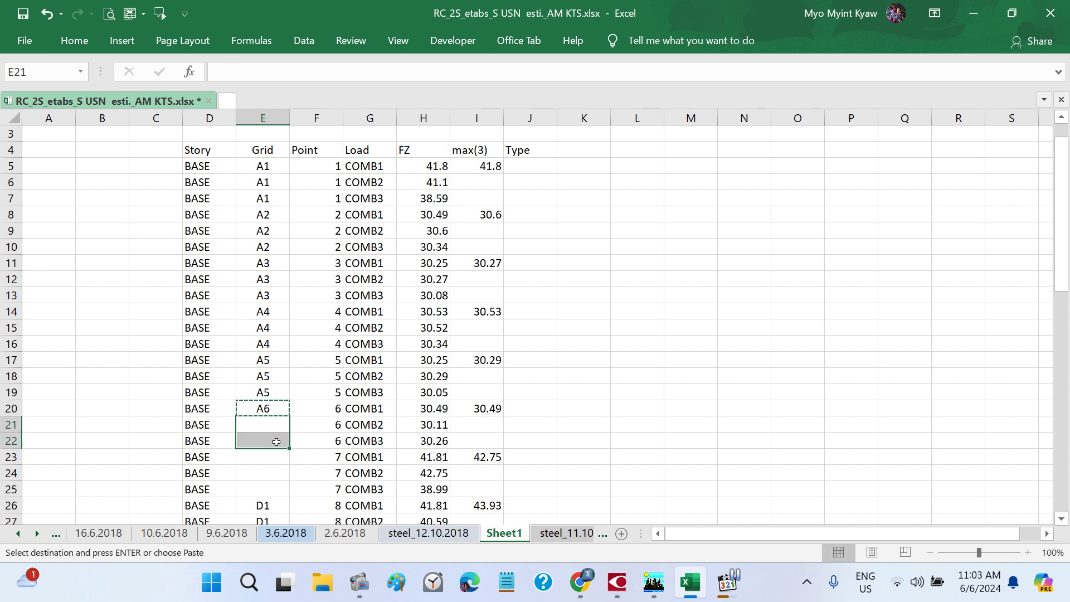
key(ctrl+v)
key(Escape)
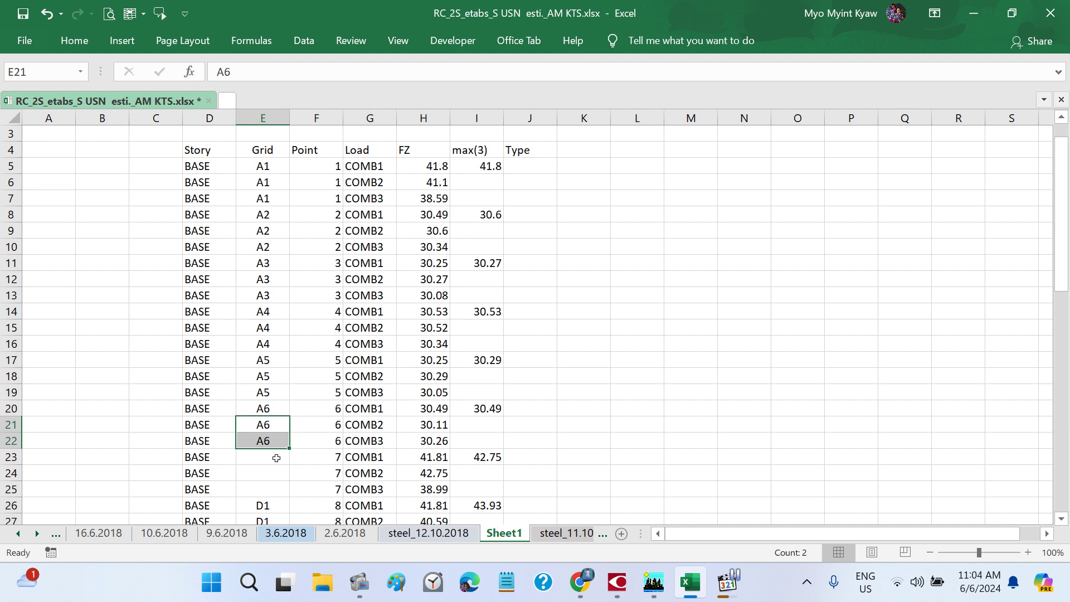
- Copy the grid label from E22 into E23 and change it to A7 for point 7's COMB1 row
click(277, 458)
click(275, 442)
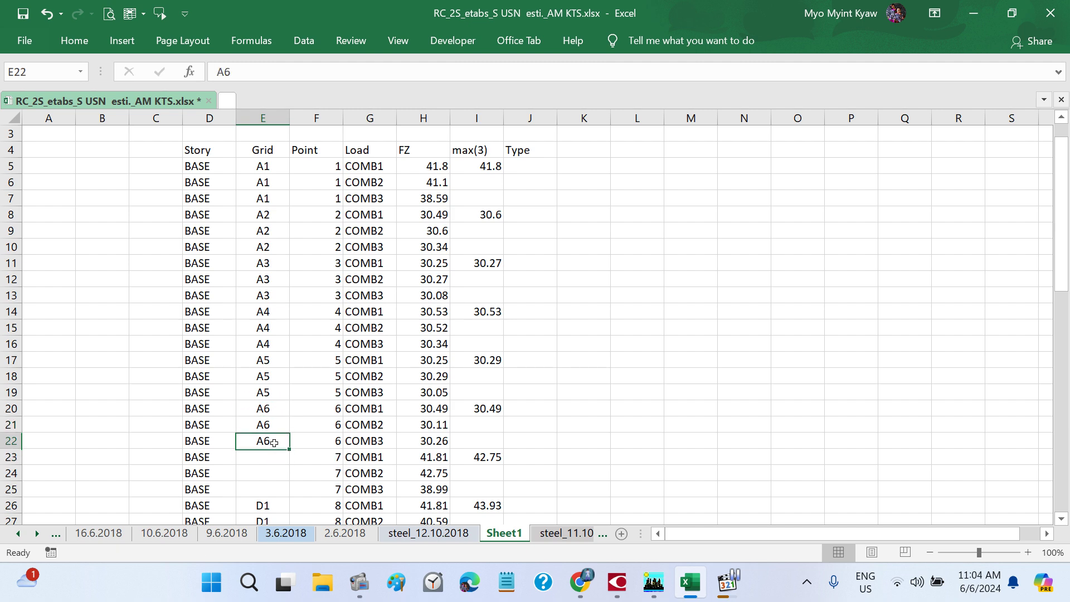
key(ctrl+c)
click(273, 458)
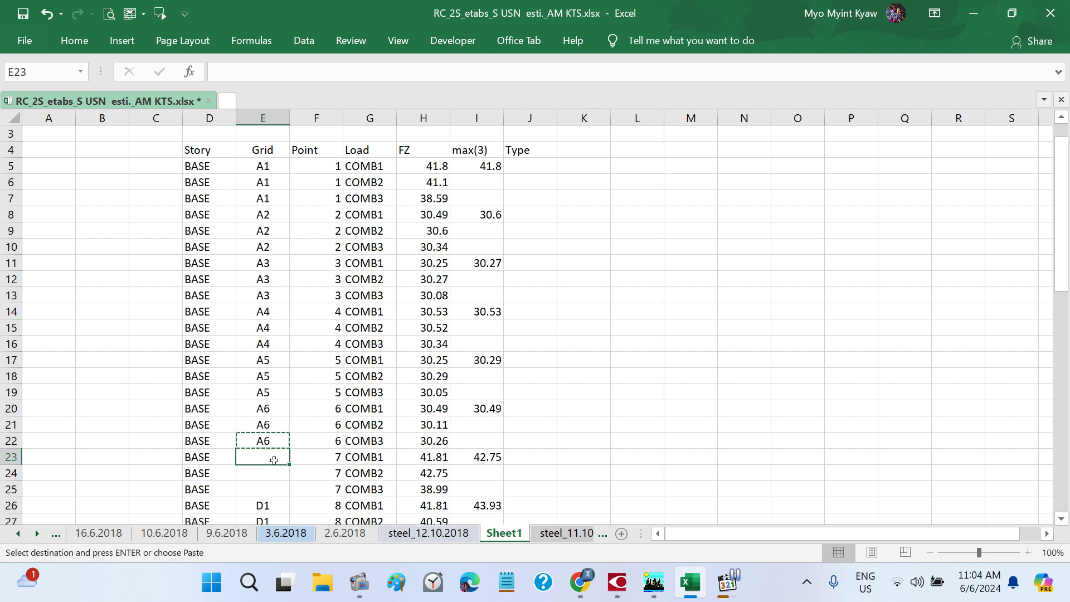
key(ctrl+v)
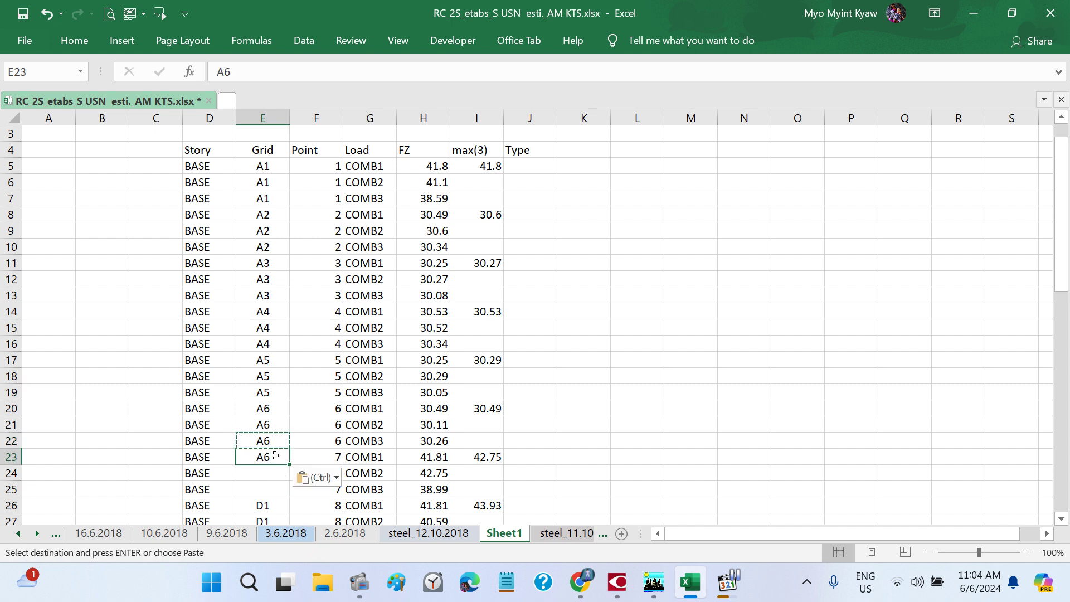
double_click(276, 456)
text(7)
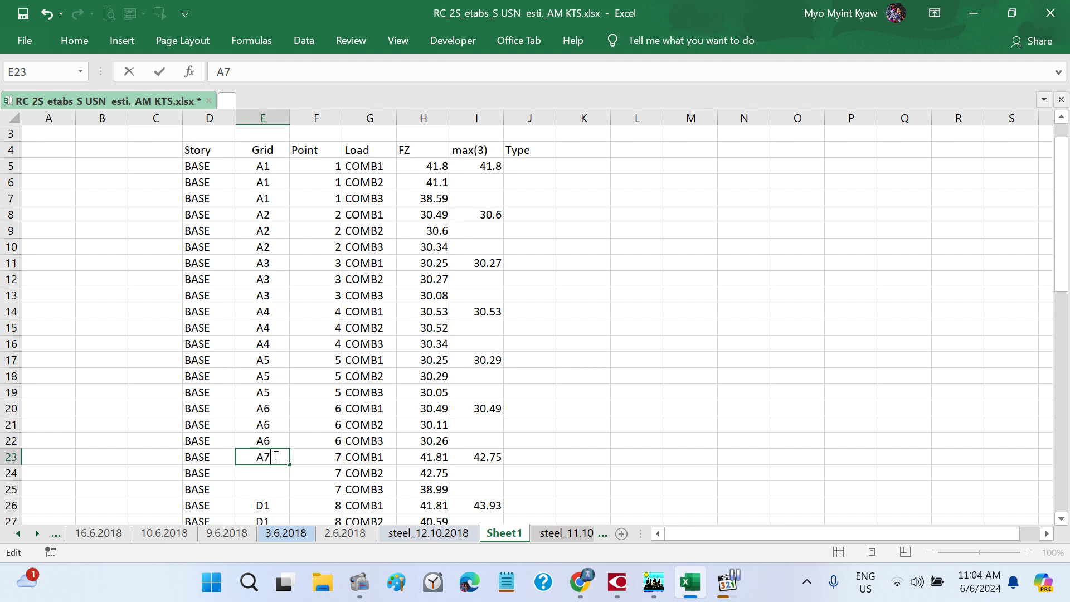
key(Return)
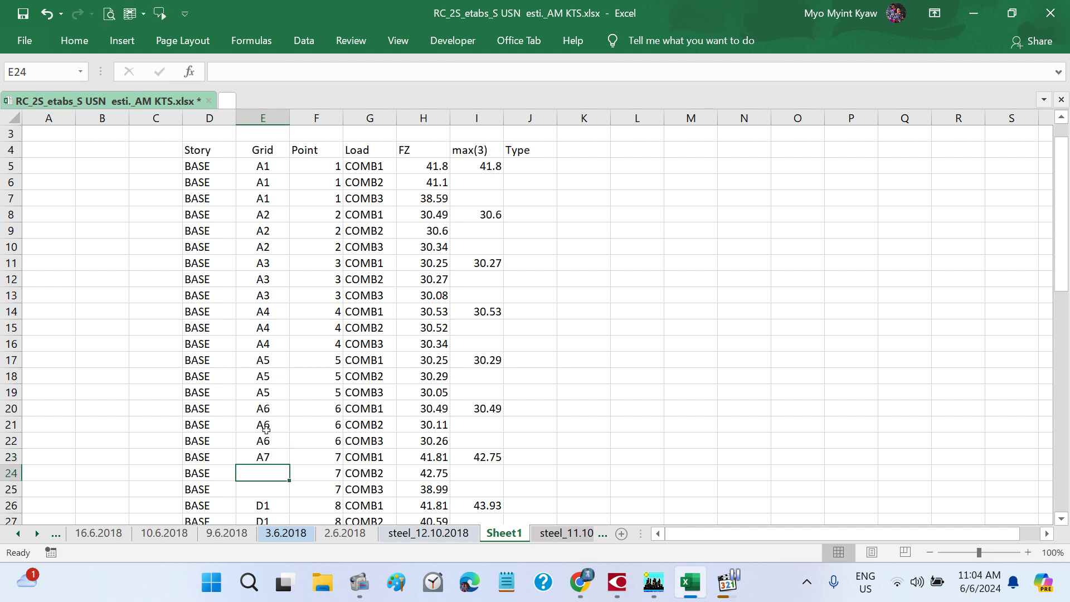
- Copy point 7's A7 grid label from E23 into E24:E25 for its COMB2 and COMB3 rows
click(274, 452)
key(ctrl+c)
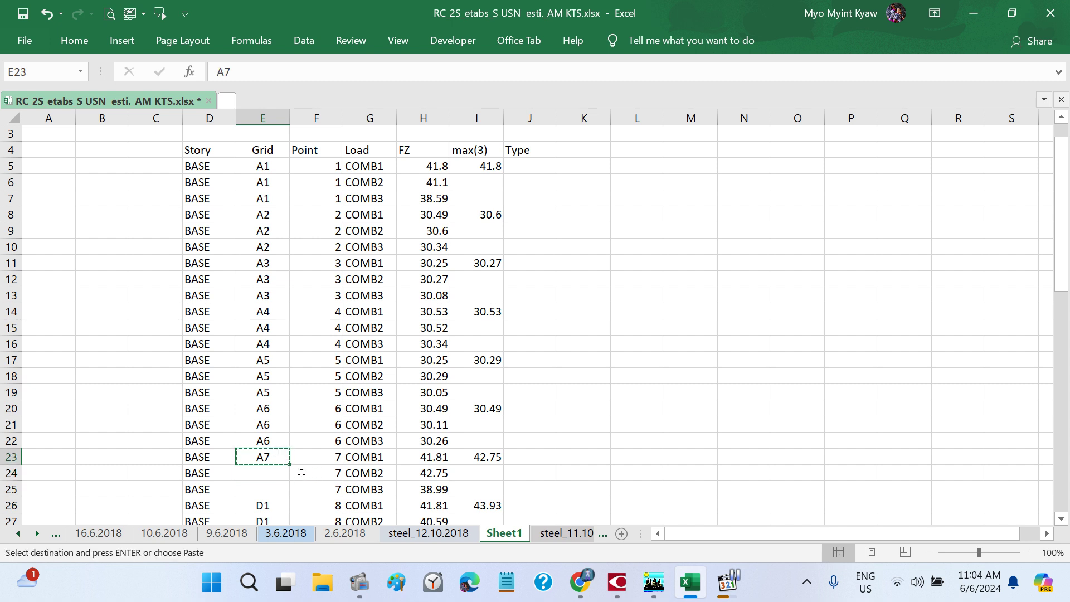
drag(271, 477, 270, 487)
key(ctrl+v)
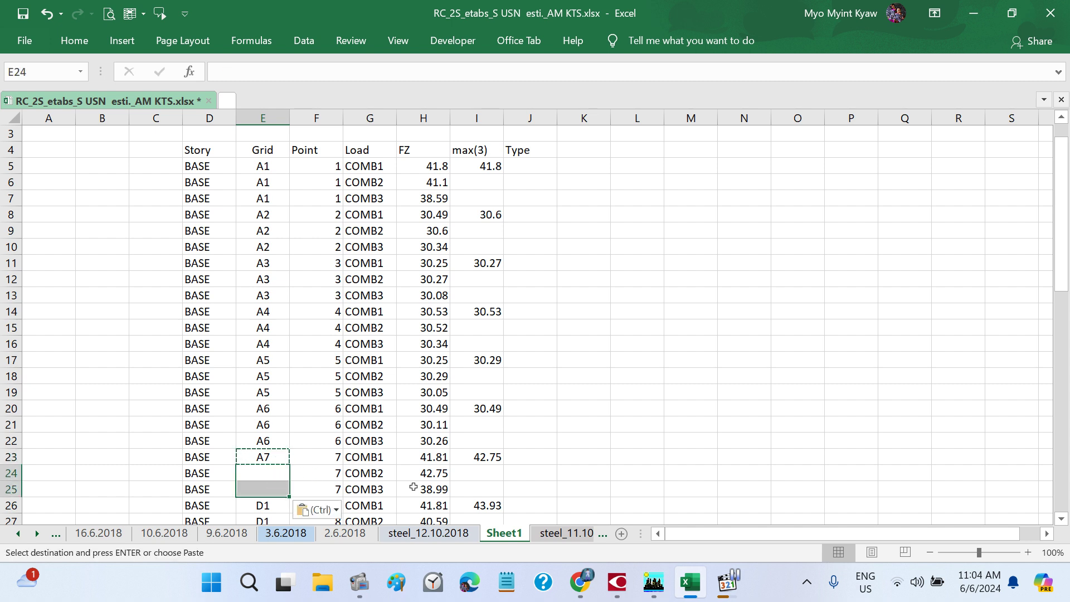
key(Escape)
click(712, 411)
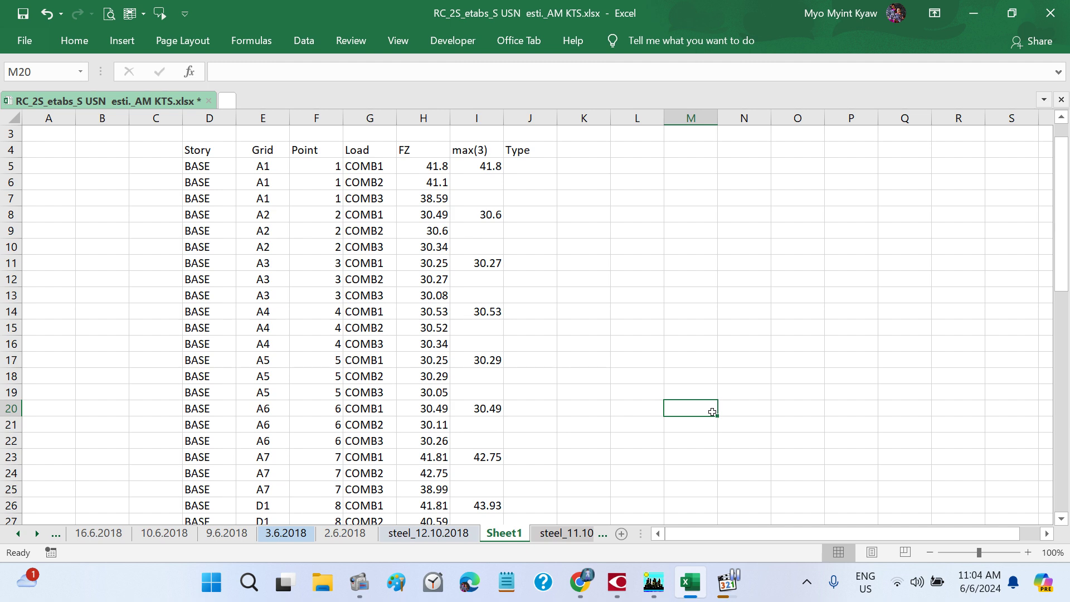
- Copy the footing type F1 from J46 into J44:J45 for point 14's COMB1 and COMB2 rows
scroll(711, 411, down, 1)
scroll(711, 411, down, 9)
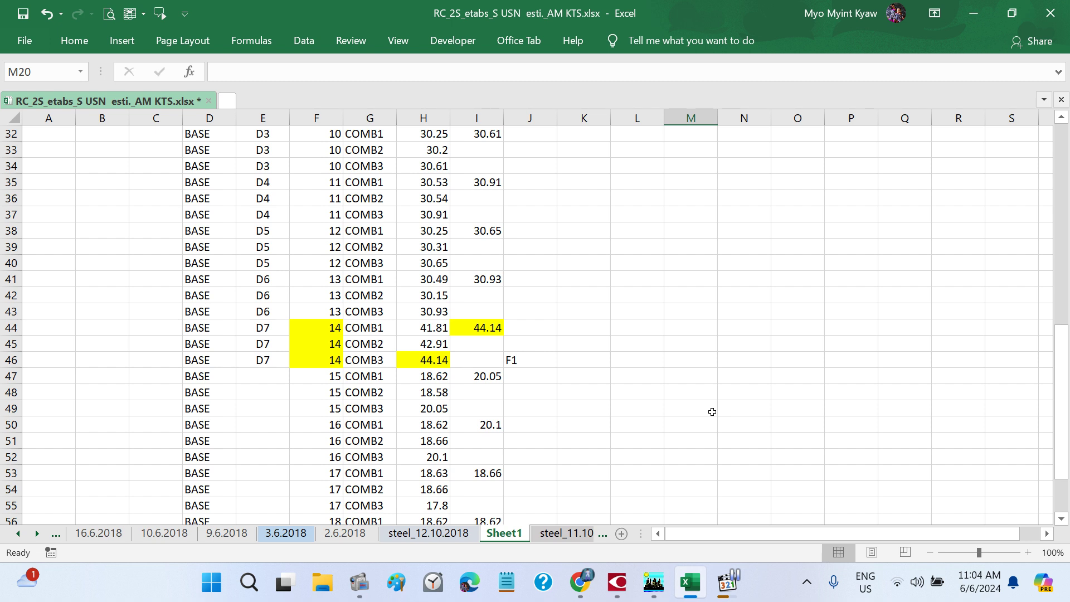
click(523, 363)
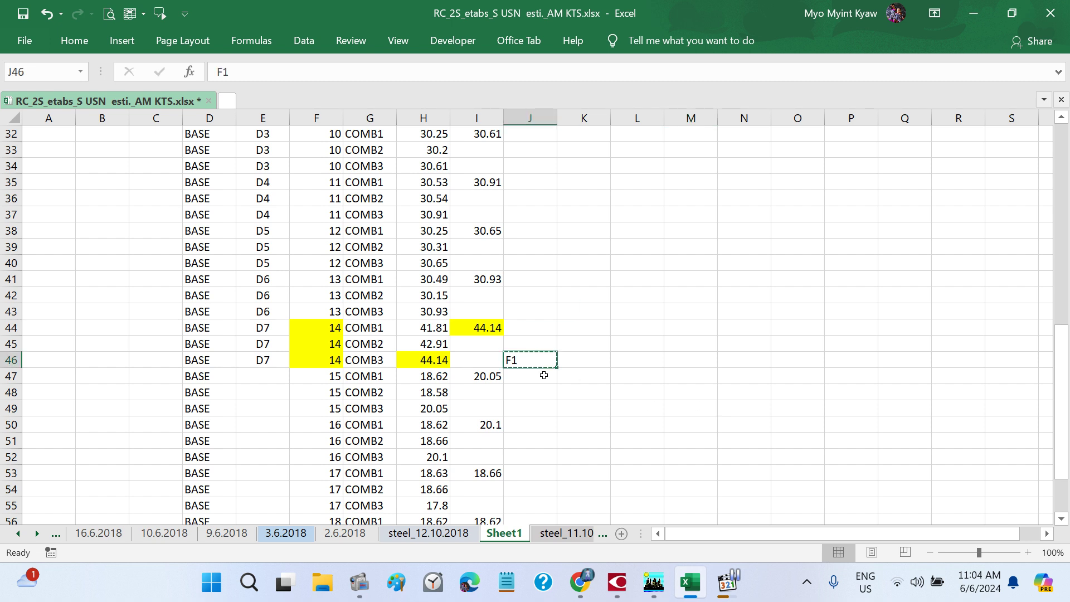
key(ctrl+c)
drag(543, 341, 531, 332)
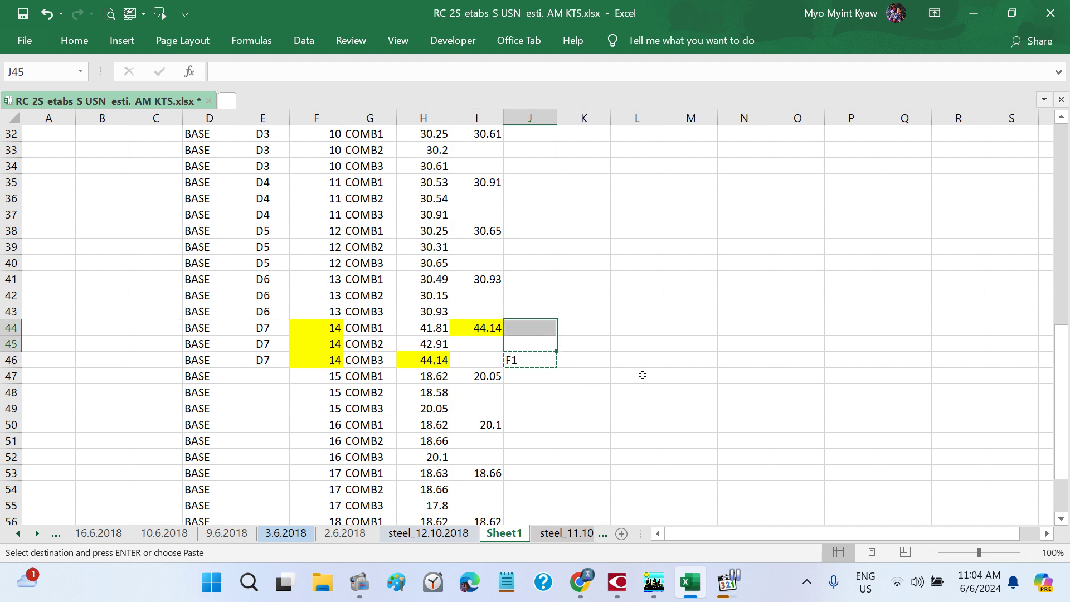
key(ctrl+v)
key(Escape)
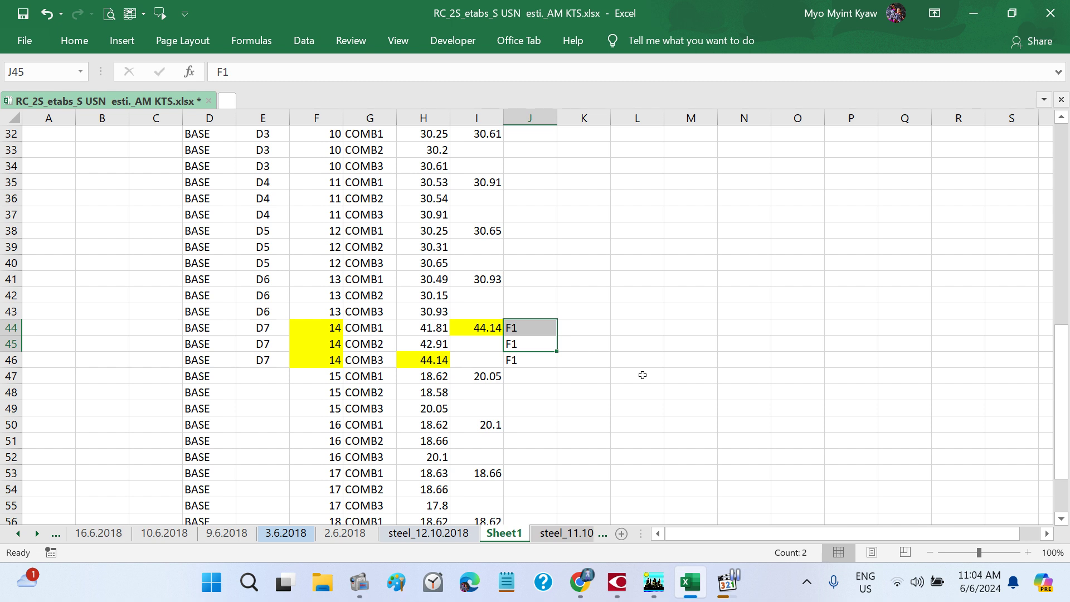
- Check point 15 on the ETABS base plan and set its COMB1 grid label in Excel, cell E47, to B1
scroll(643, 375, down, 1)
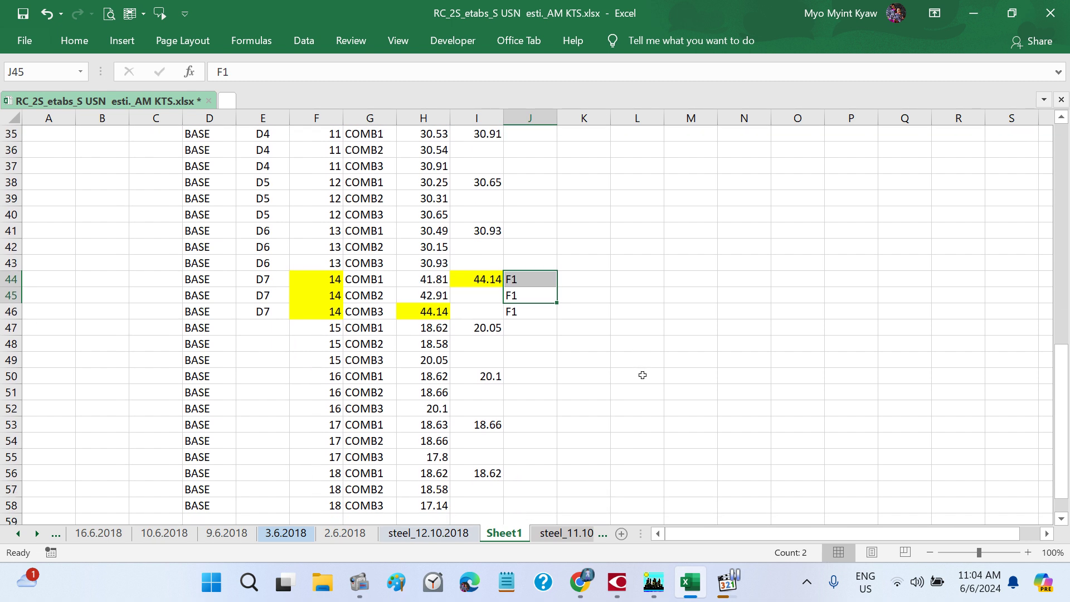
scroll(642, 375, down, 1)
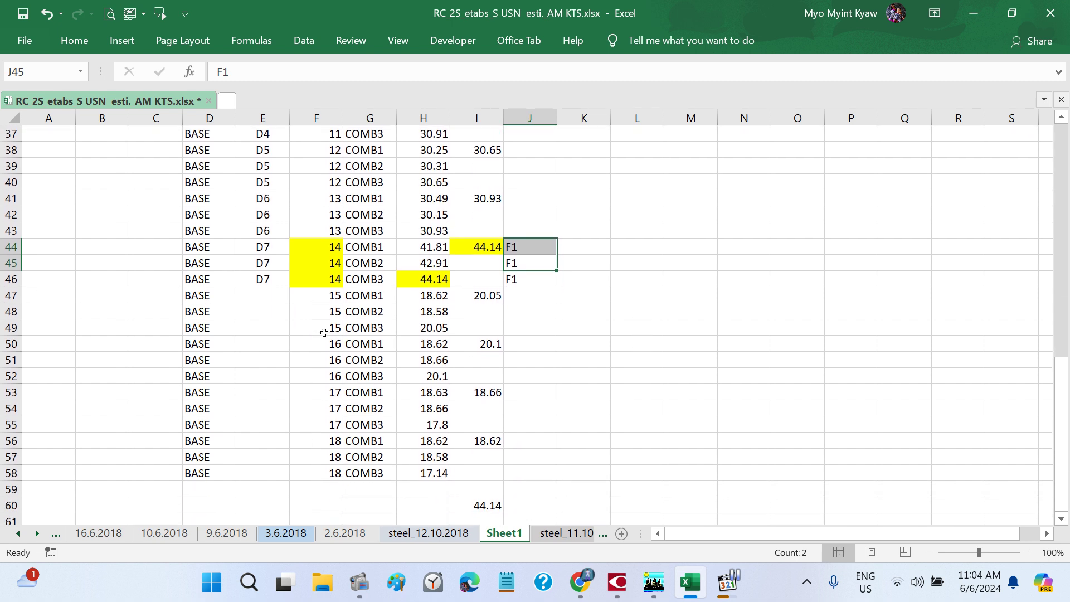
click(653, 582)
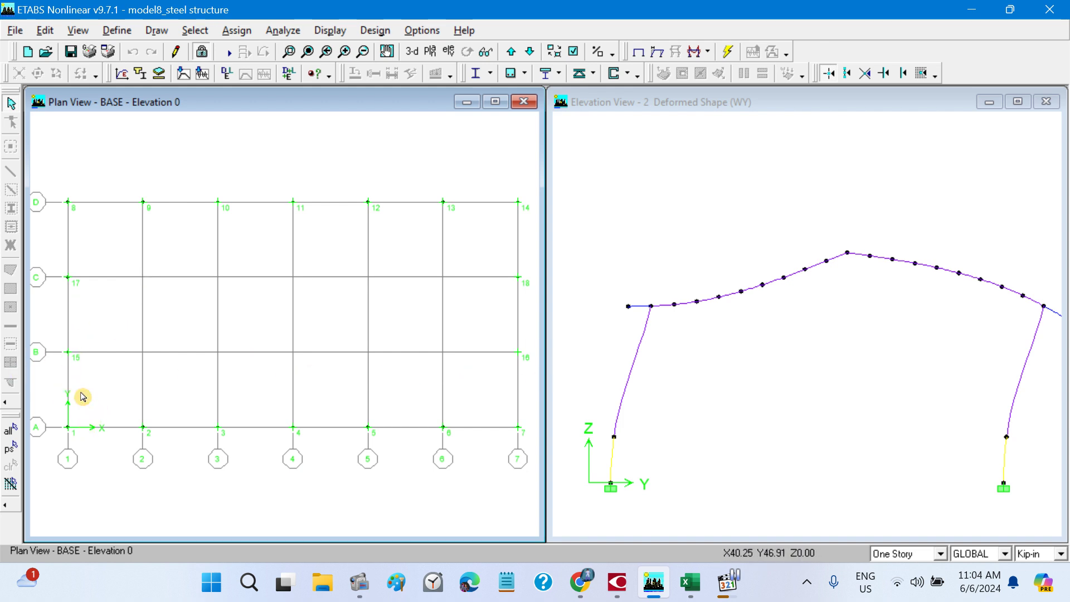
click(690, 582)
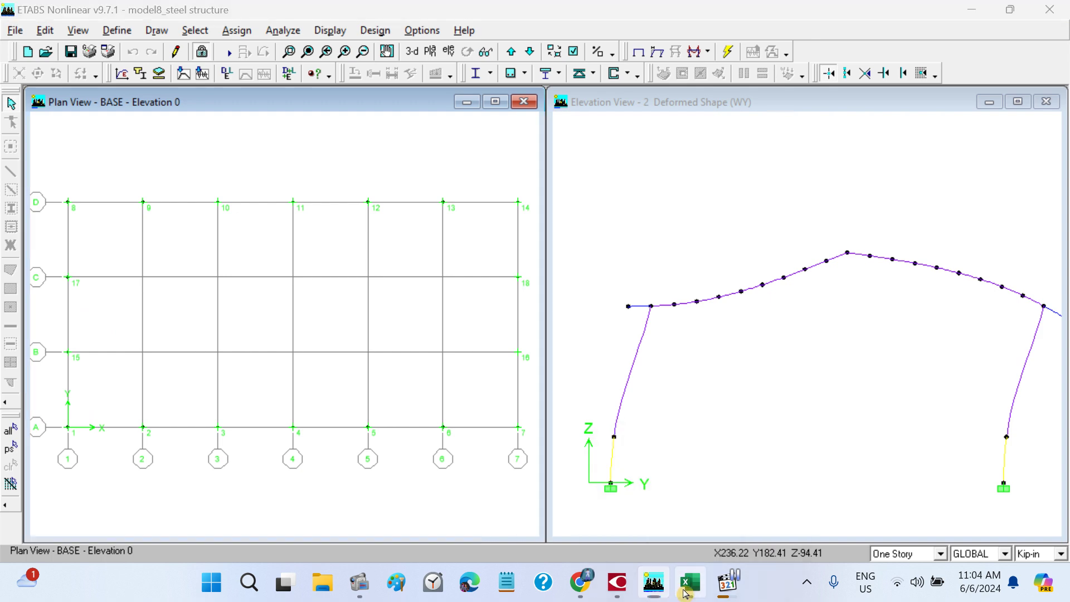
click(273, 296)
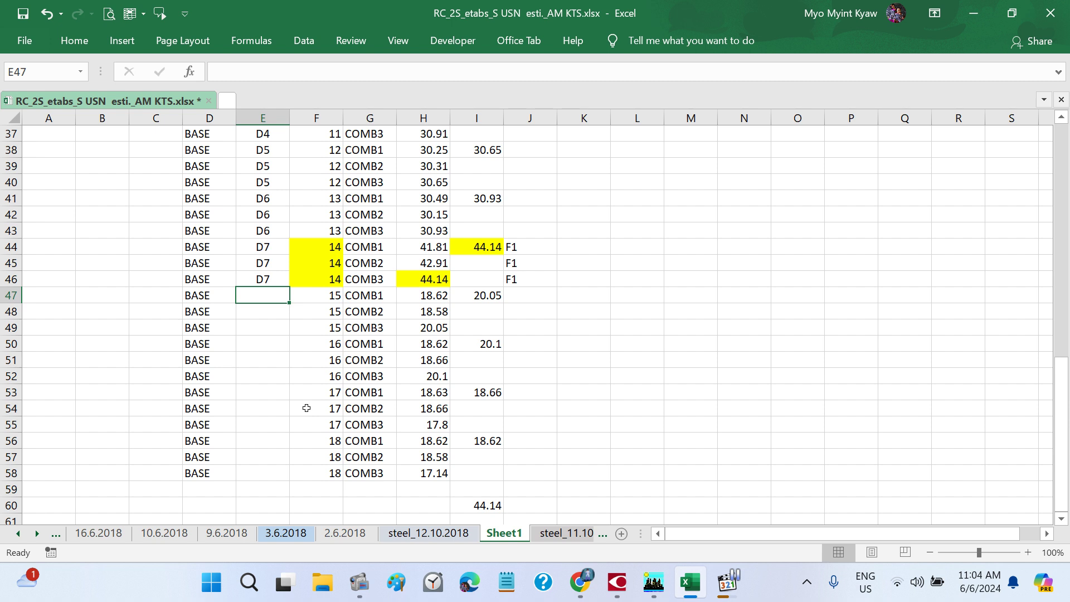
text(B1)
key(Return)
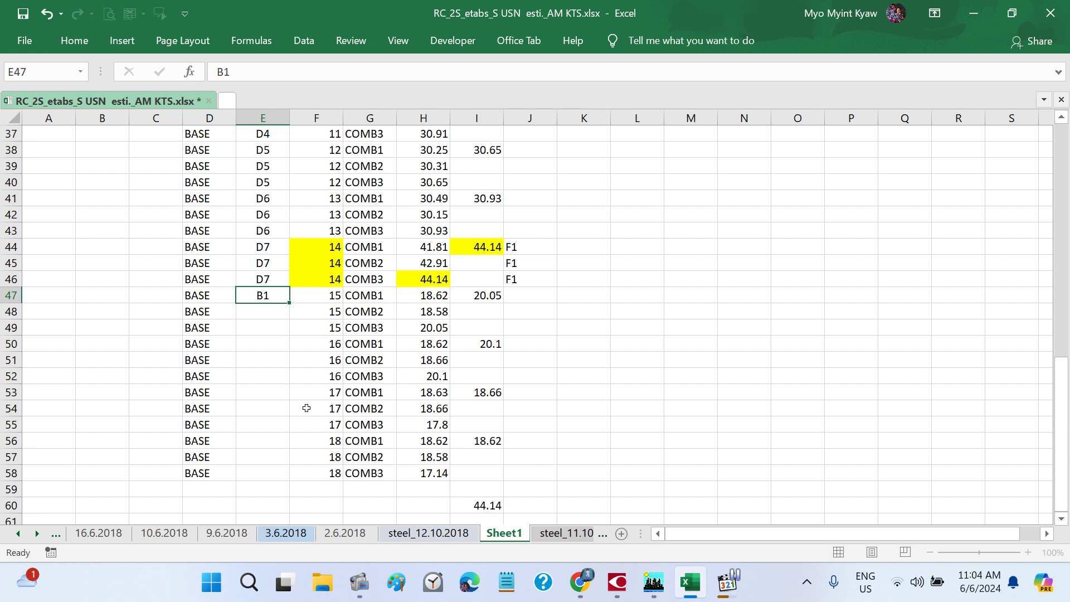
- Set the grid label of point 17's COMB1 row, cell E53, to C1
click(278, 395)
text(C)
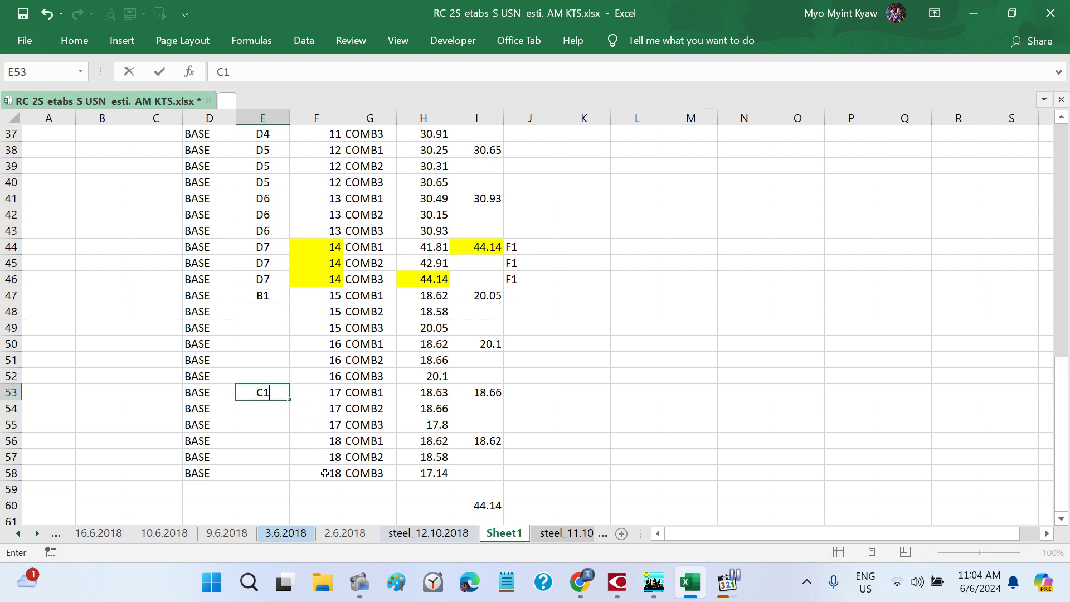
text(1)
key(Return)
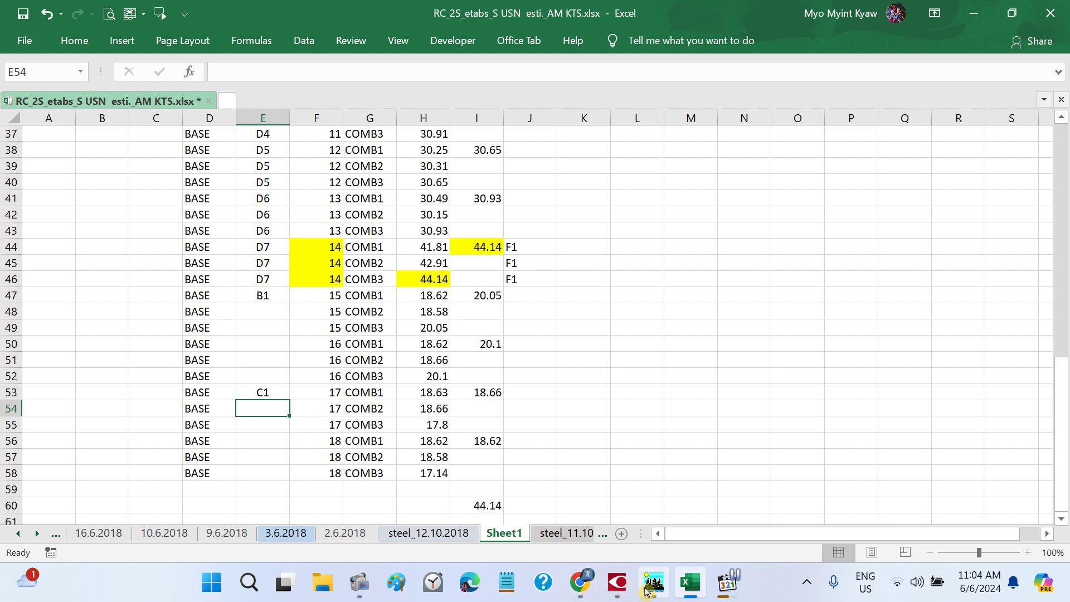
- Recheck the ETABS base plan, and copy point 15's B1 label in Excel from E47 into E48:E49
click(647, 586)
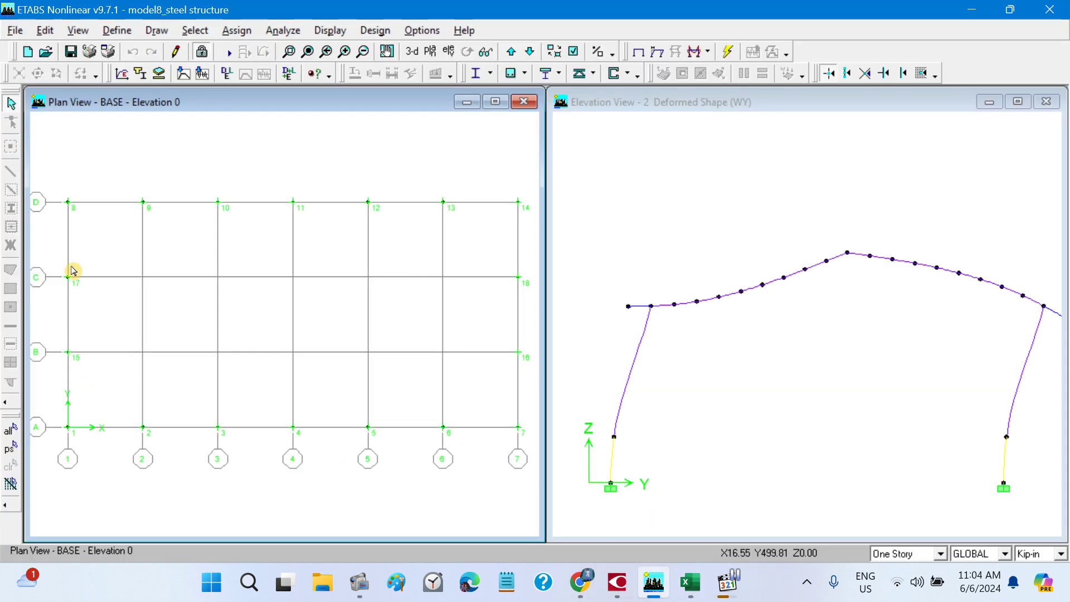
click(691, 598)
click(276, 292)
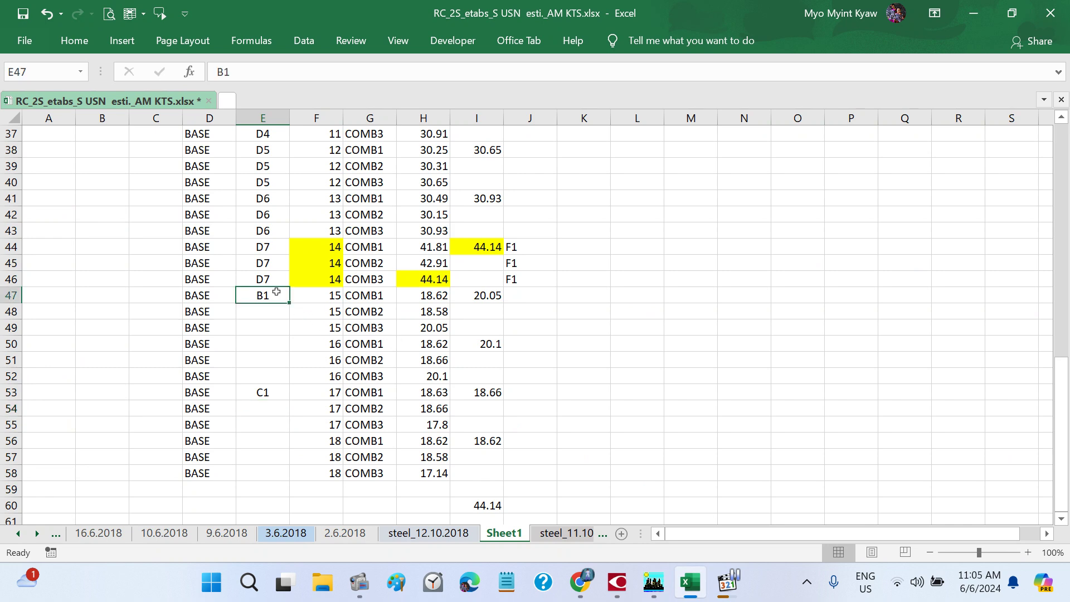
key(ctrl+c)
drag(279, 311, 279, 330)
key(ctrl+v)
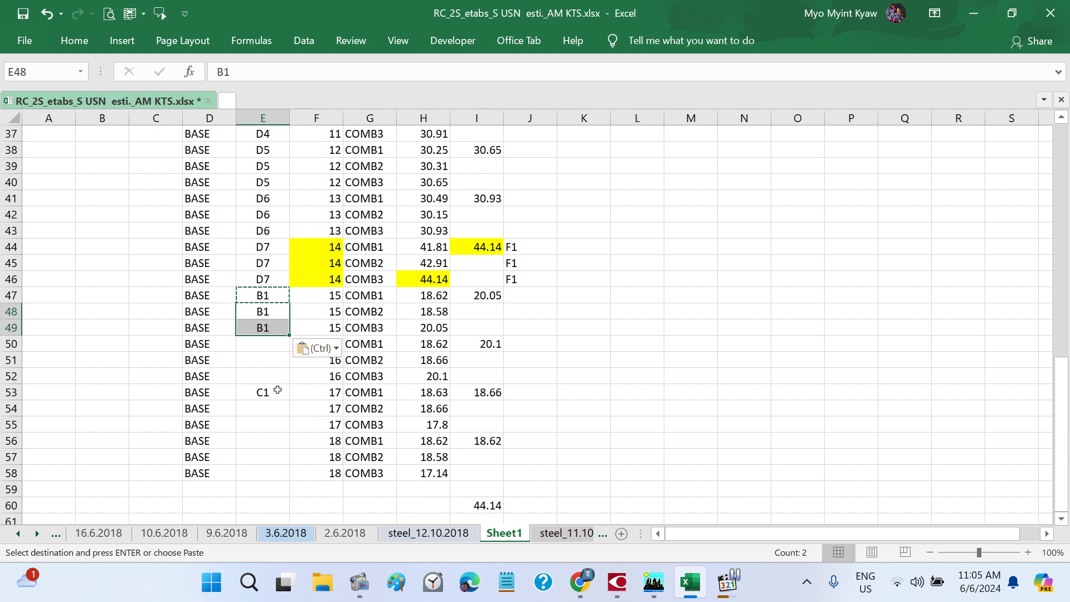
- Paste the B1 label over point 17's COMB1 grid label in E53, and undo that paste
click(280, 391)
key(ctrl+v)
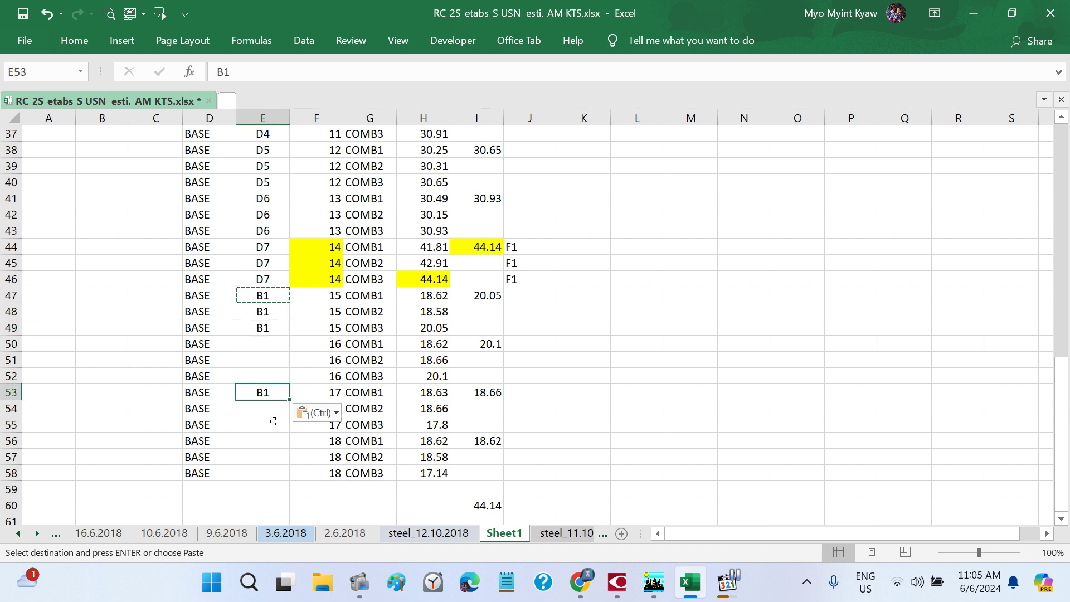
key(Escape)
key(ctrl+z)
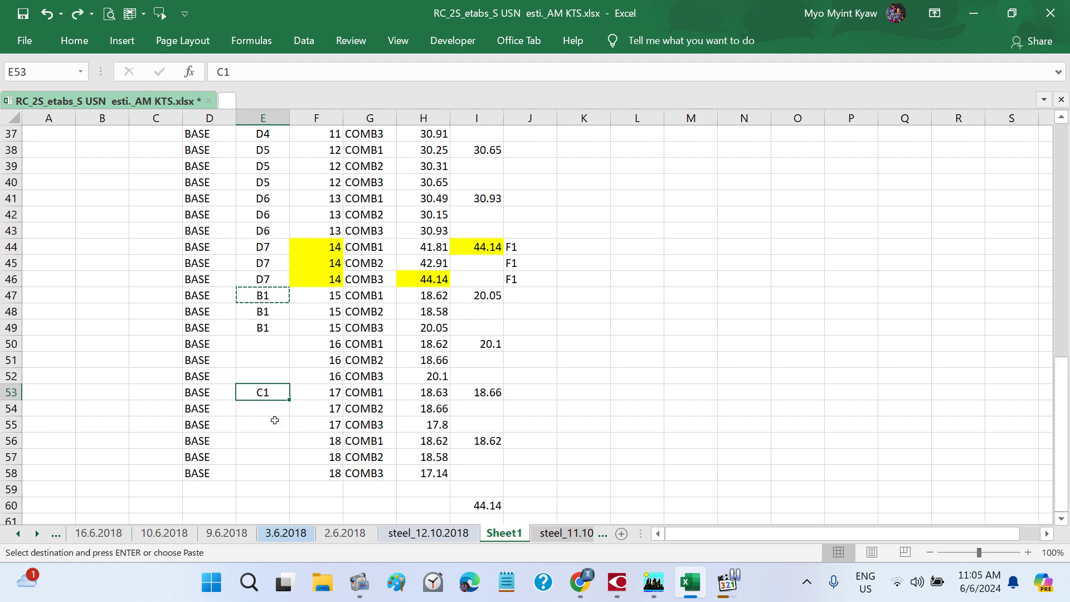
click(279, 418)
key(Escape)
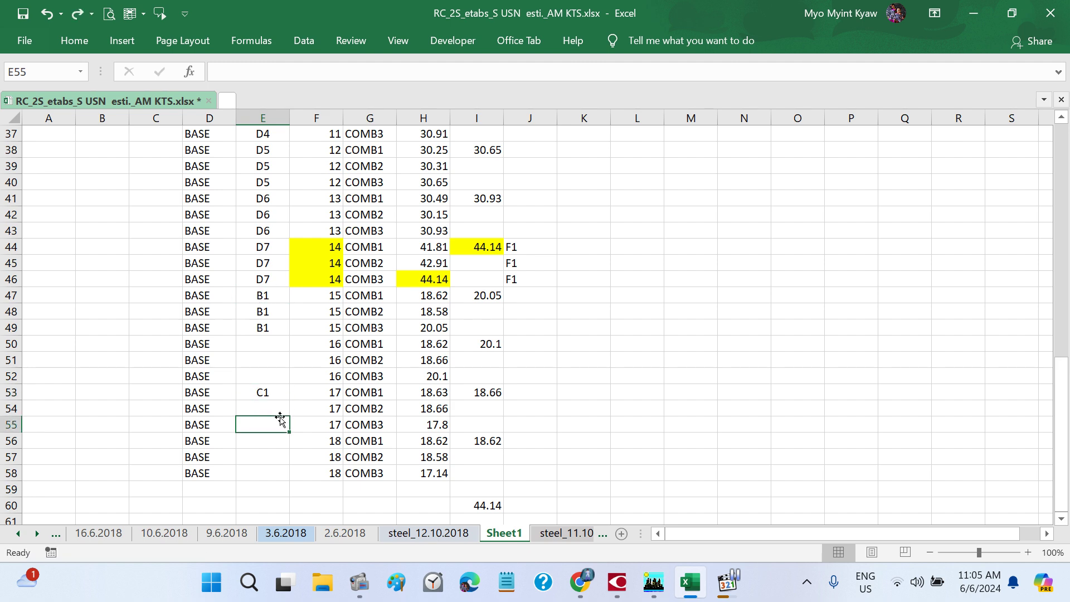
- Copy point 17's C1 grid label from E53 into its COMB2 and COMB3 rows, E54:E55
click(271, 386)
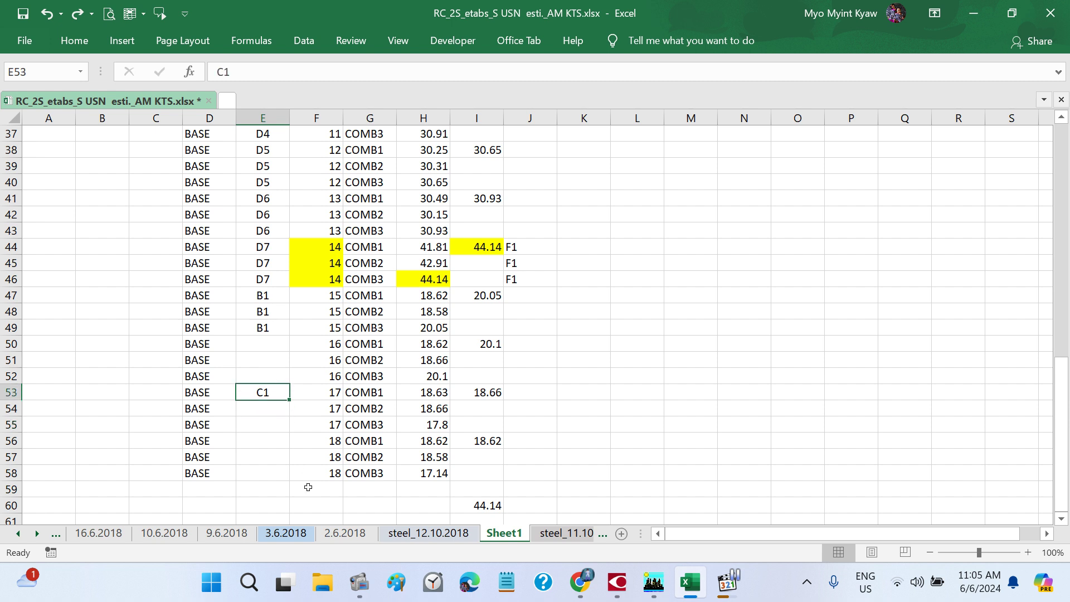
key(ctrl+c)
drag(274, 409, 274, 426)
key(ctrl+v)
key(Escape)
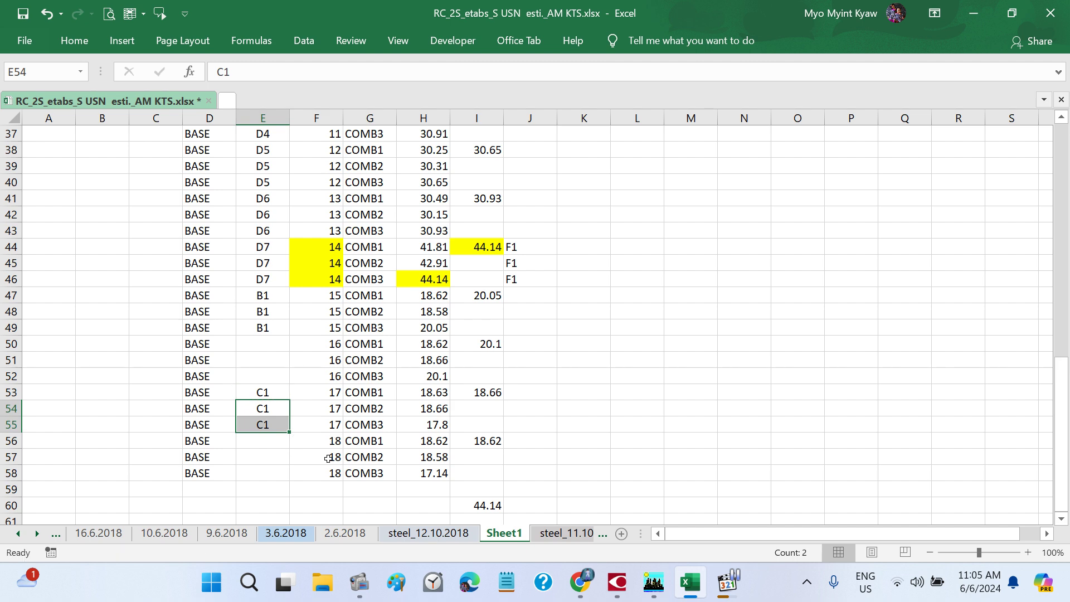
- Check point 18 on the ETABS base plan and set its COMB1 grid label in Excel, cell E56, to C7
click(272, 349)
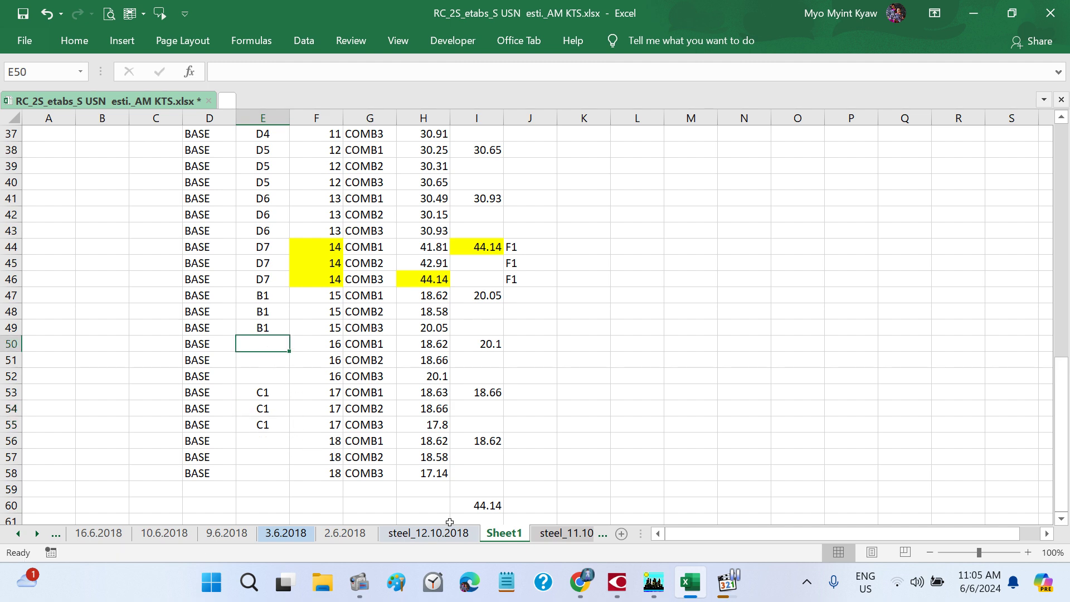
click(271, 410)
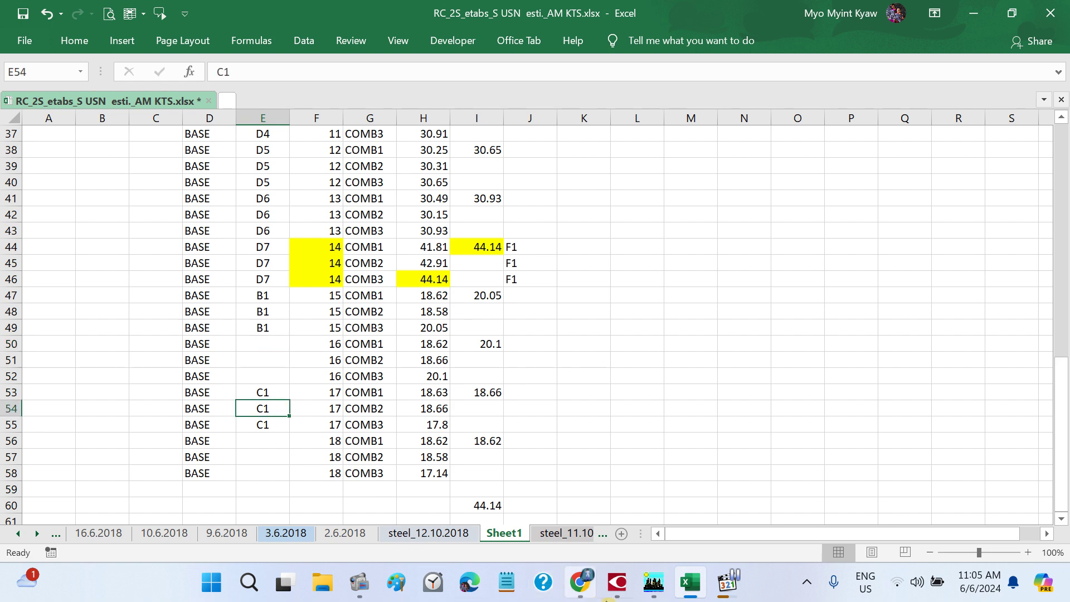
click(652, 582)
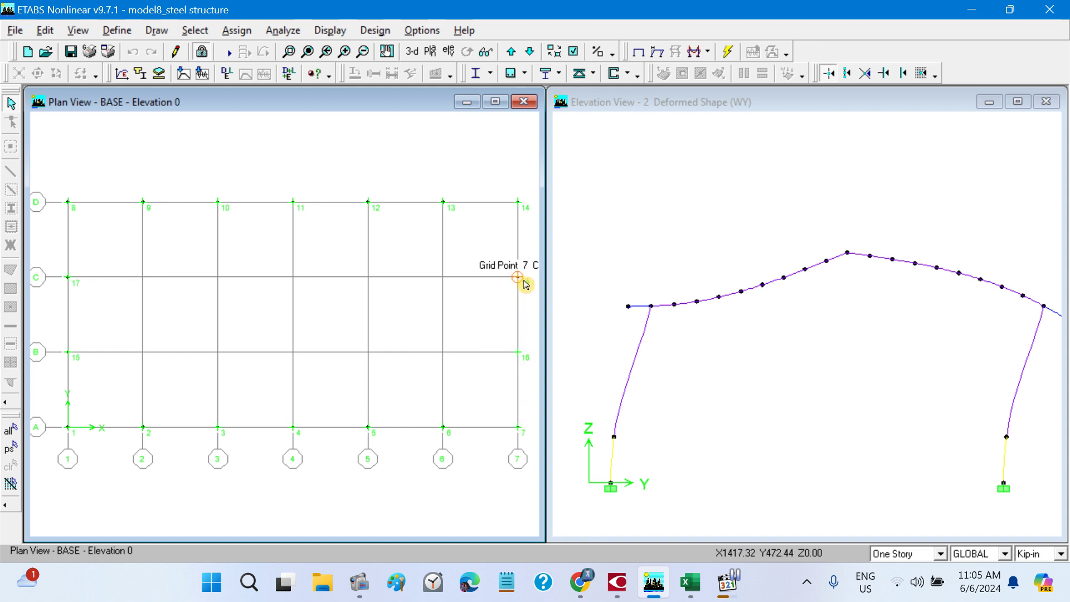
click(683, 584)
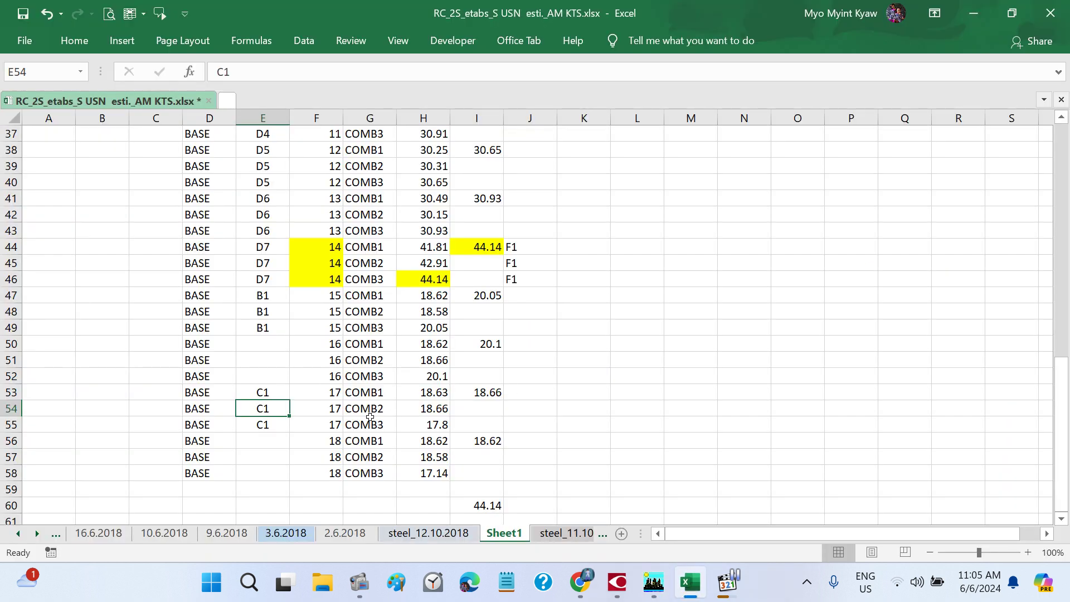
key(Down)
key(Down)
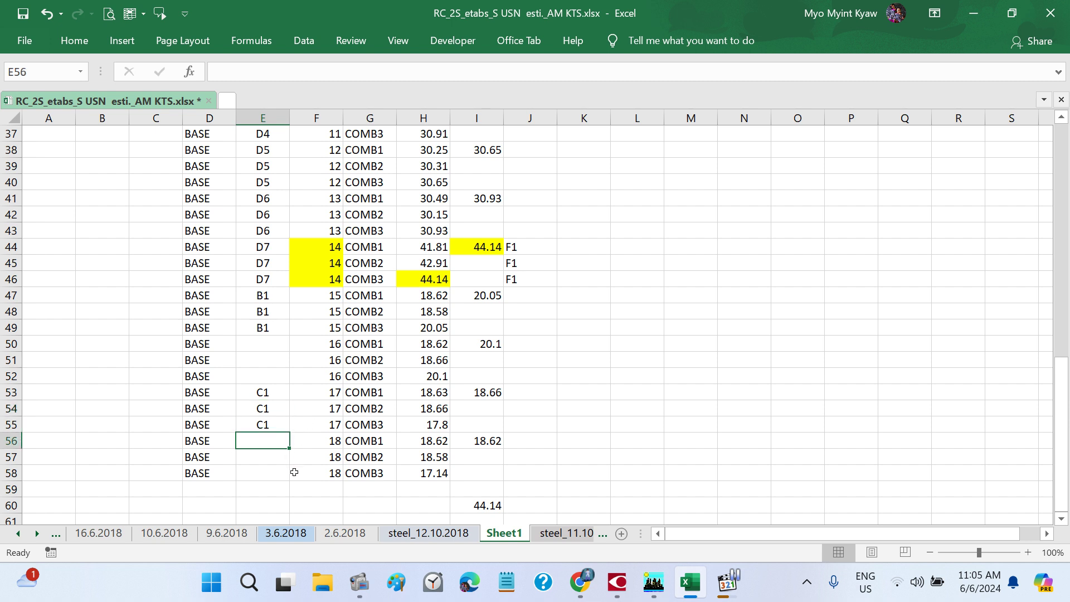
text(C7)
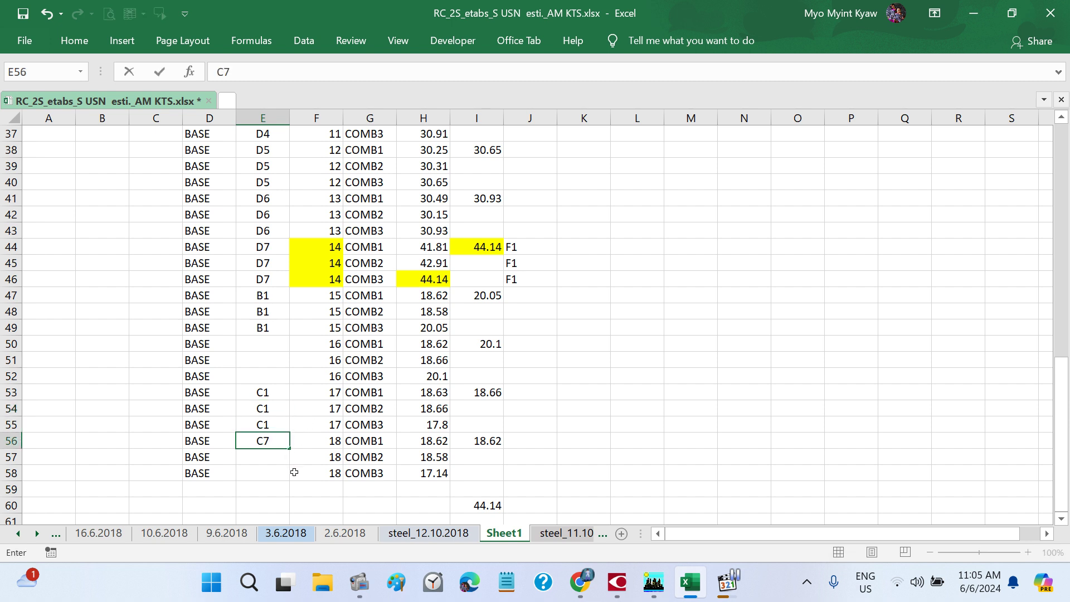
key(Return)
click(275, 439)
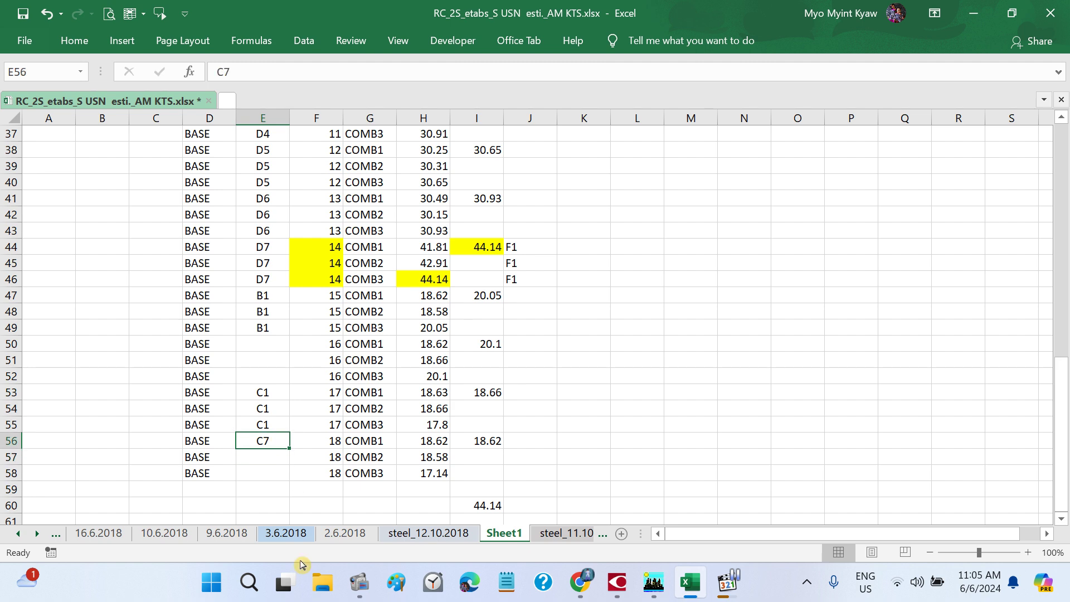
key(ctrl+c)
drag(270, 458, 273, 470)
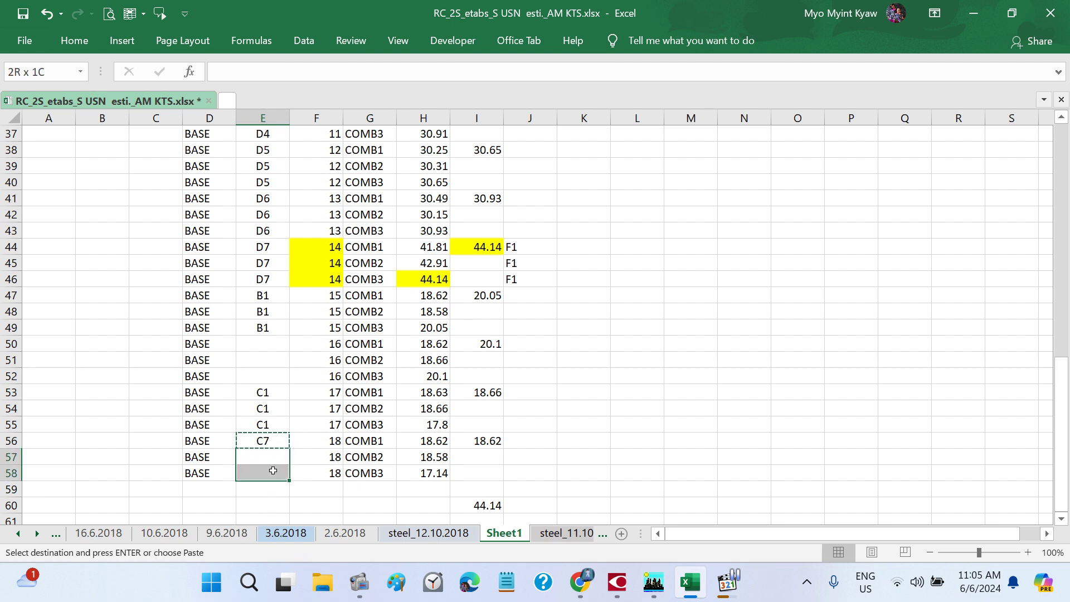
text(v)
key(Escape)
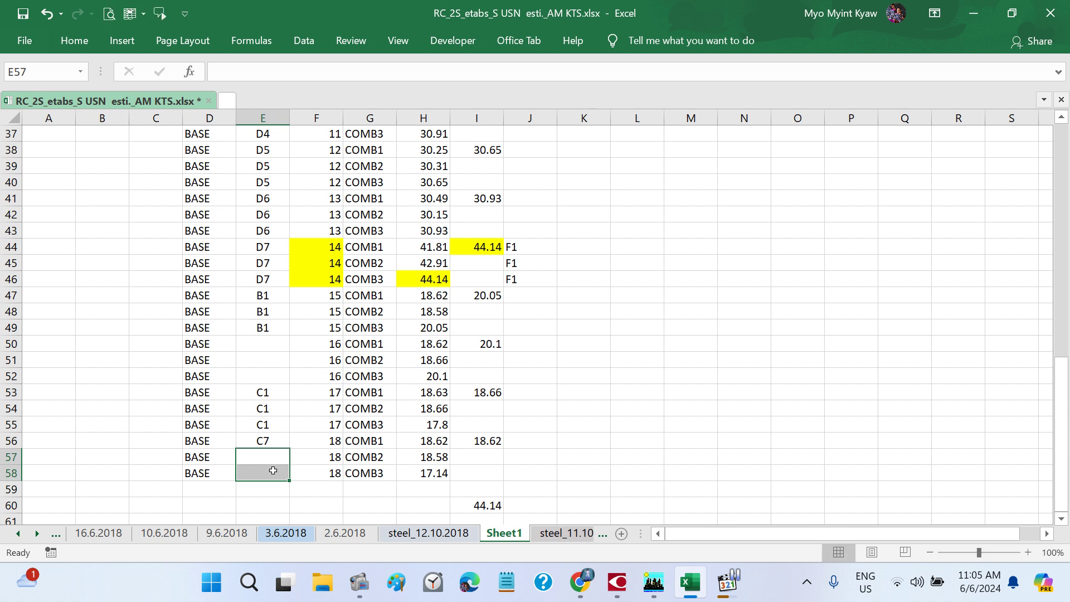
- Copy point 18's C7 grid label from E56 into its COMB2 and COMB3 rows, E57:E58
click(275, 439)
key(ctrl+c)
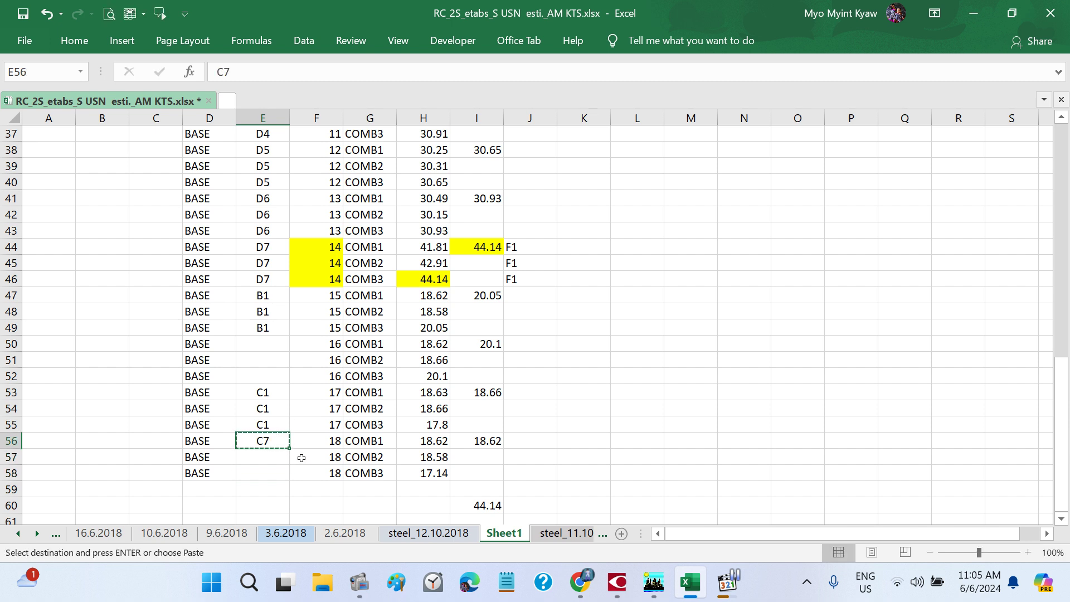
drag(277, 454, 276, 472)
key(ctrl+v)
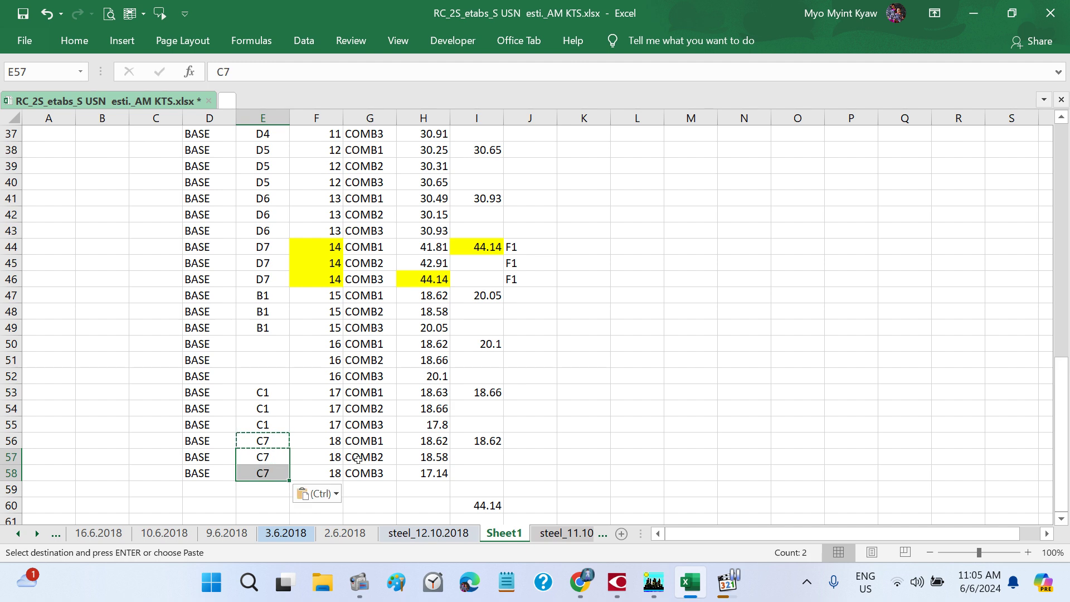
key(Escape)
click(567, 432)
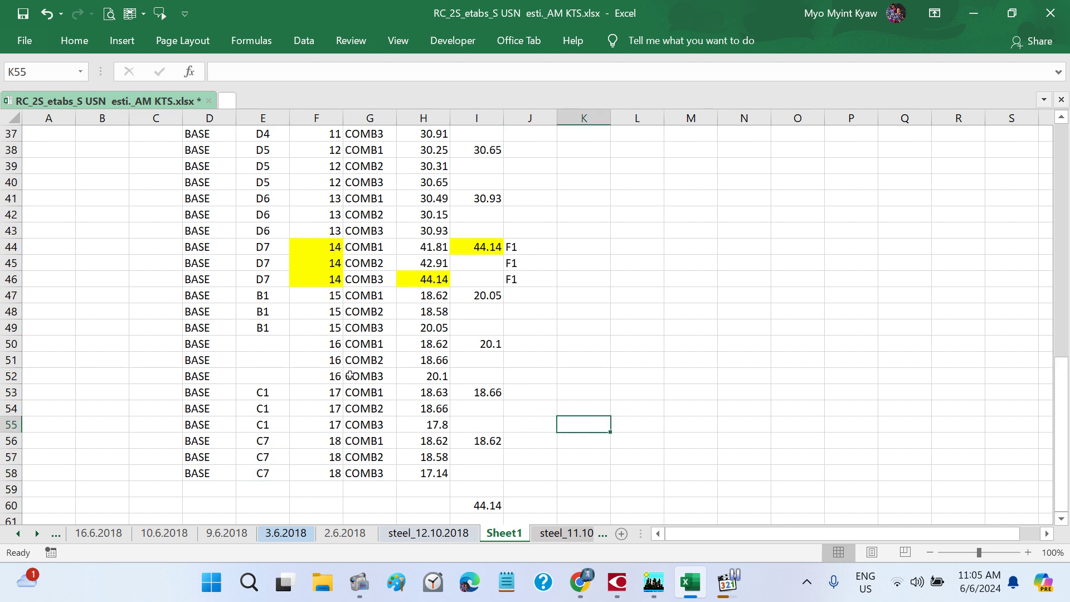
- Check point 16 on the ETABS base plan, and copy the B1 label in Excel from E49 into point 16's COMB1 row, E50
click(332, 375)
mouse_move(625, 584)
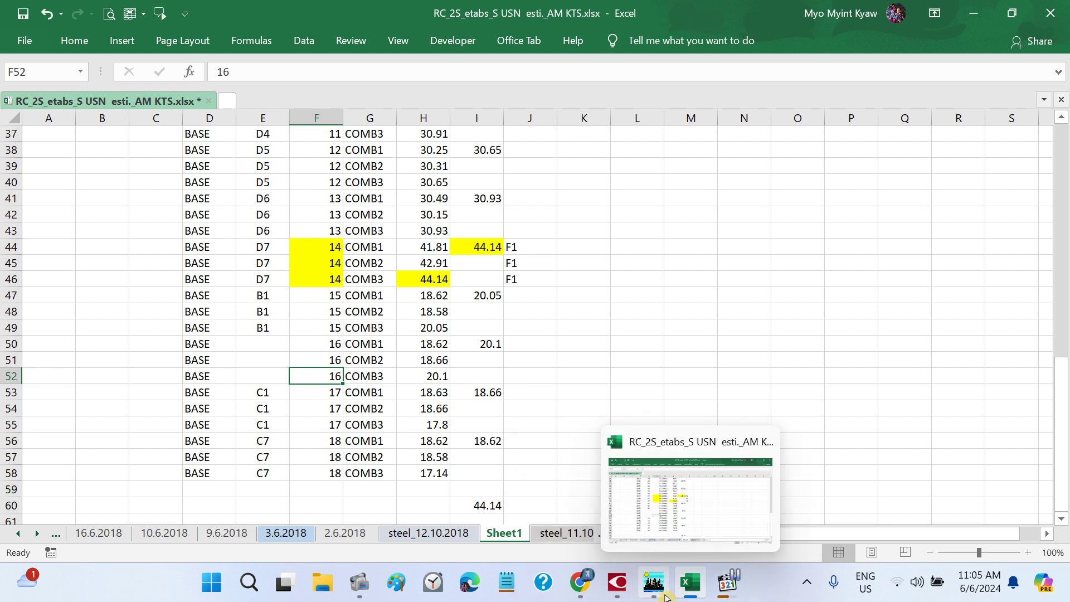
click(653, 582)
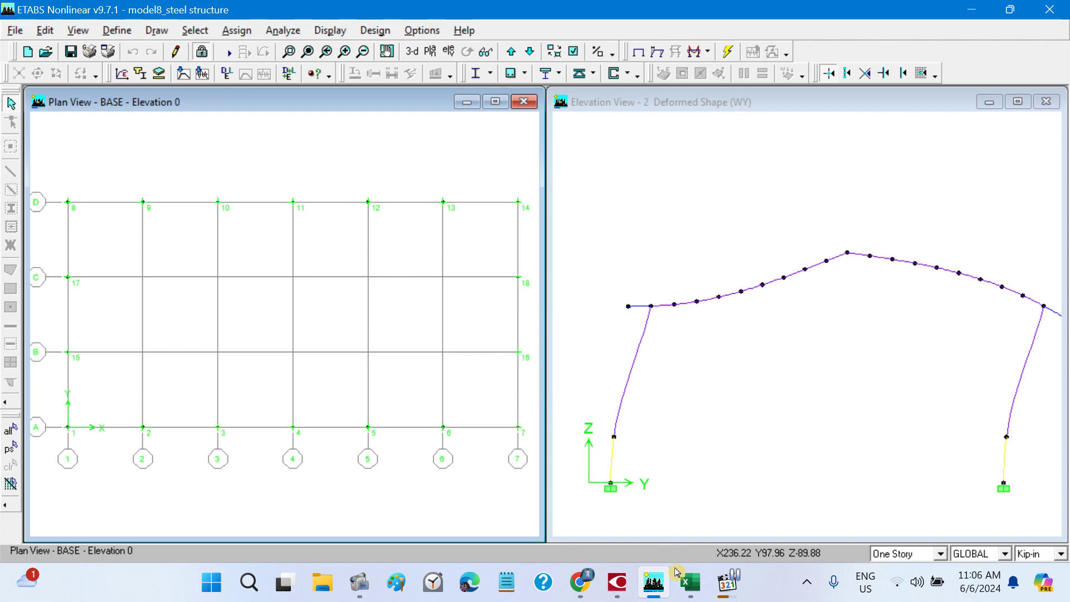
click(690, 597)
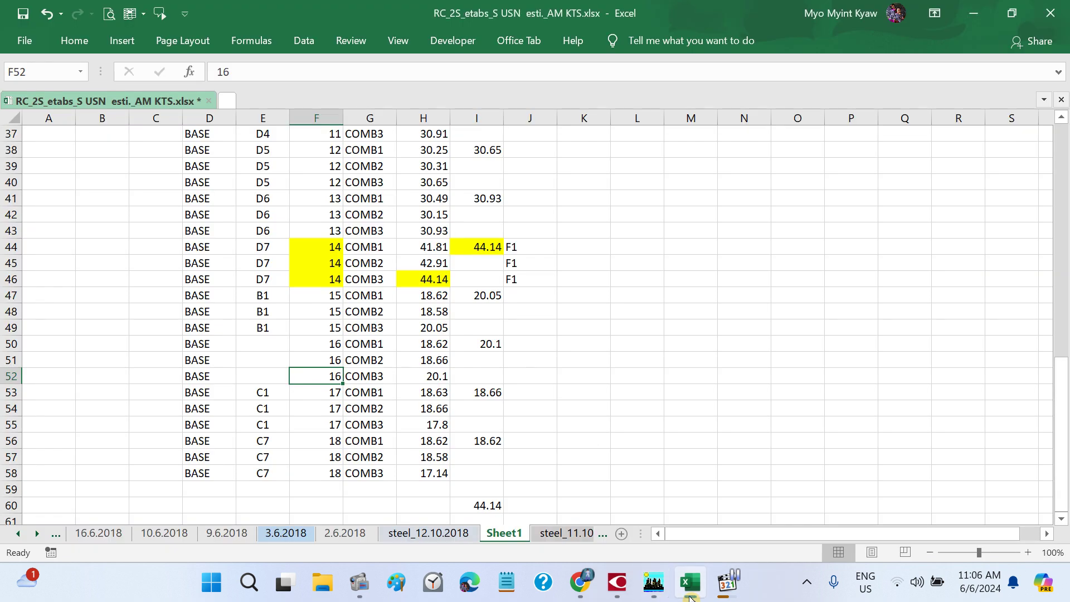
click(274, 349)
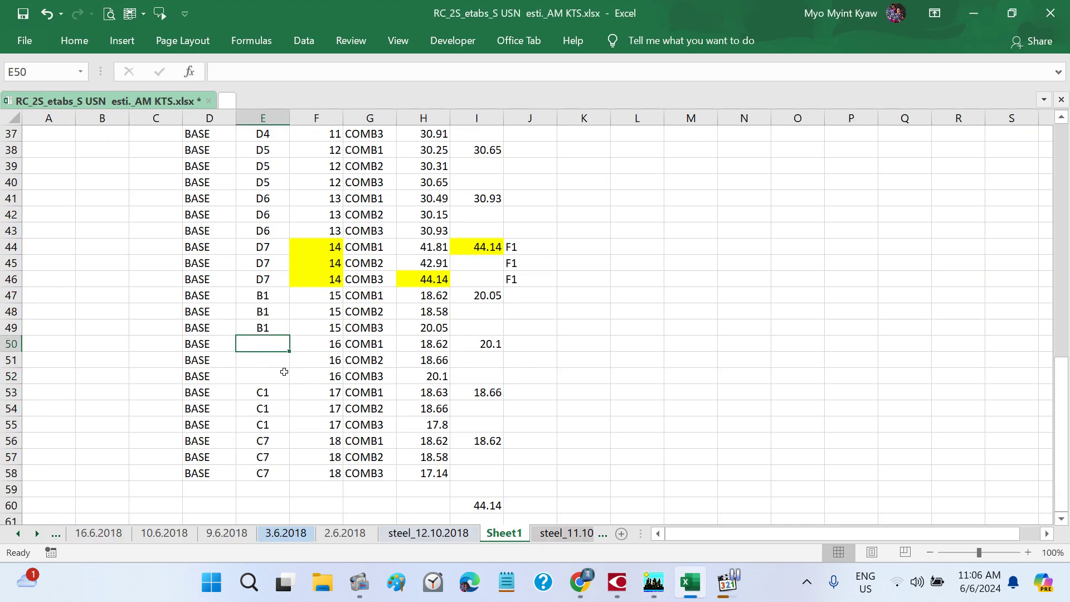
click(282, 327)
key(ctrl+c)
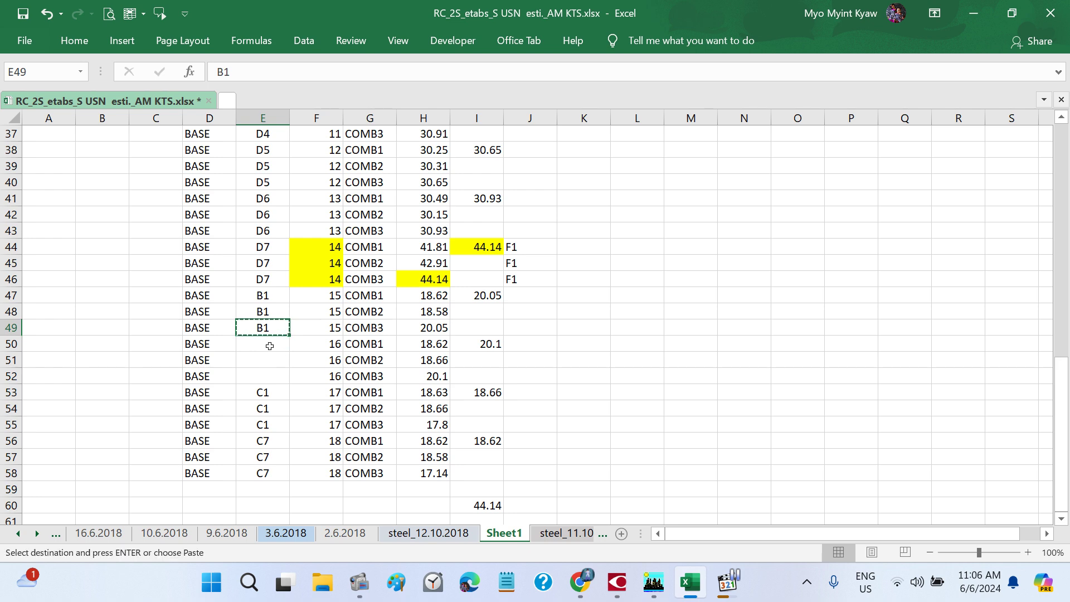
click(270, 341)
key(ctrl+v)
key(Escape)
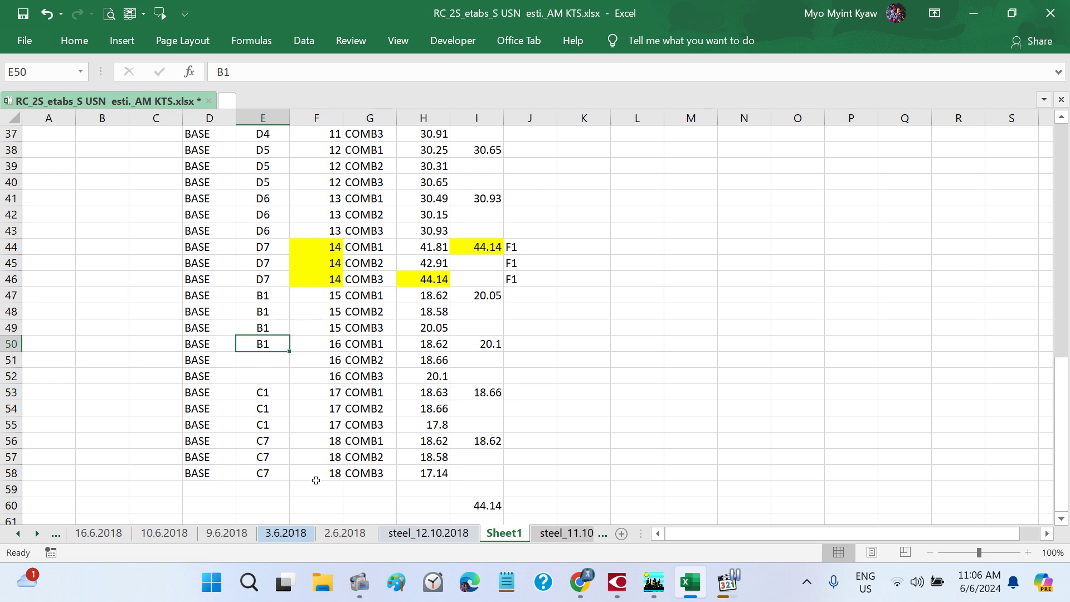
- Change the grid label of point 16's COMB1 row, cell E50, to B7
double_click(275, 345)
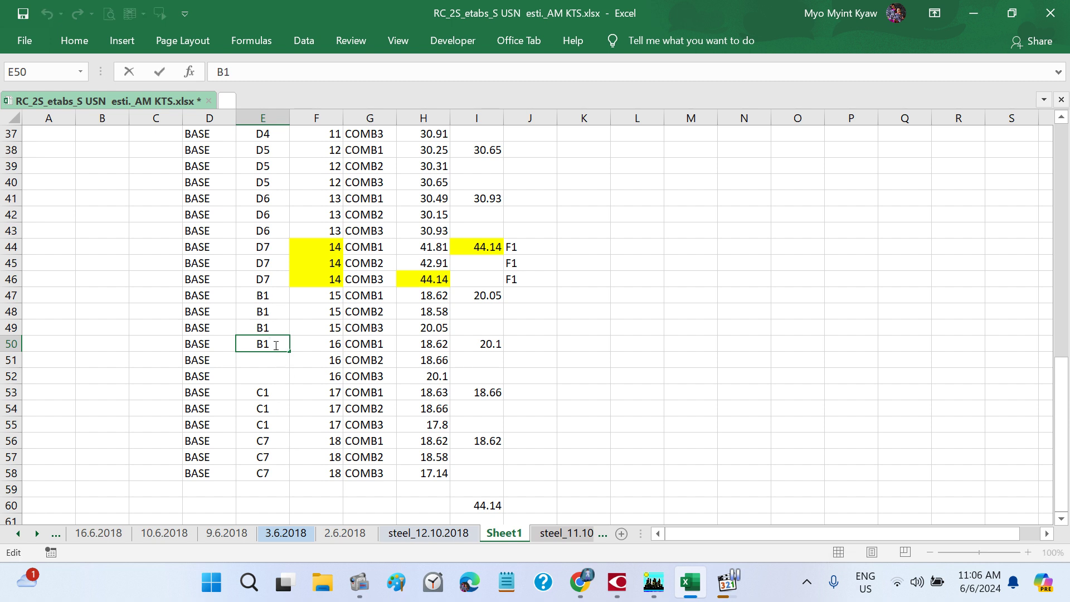
key(BackSpace)
text(7)
key(Return)
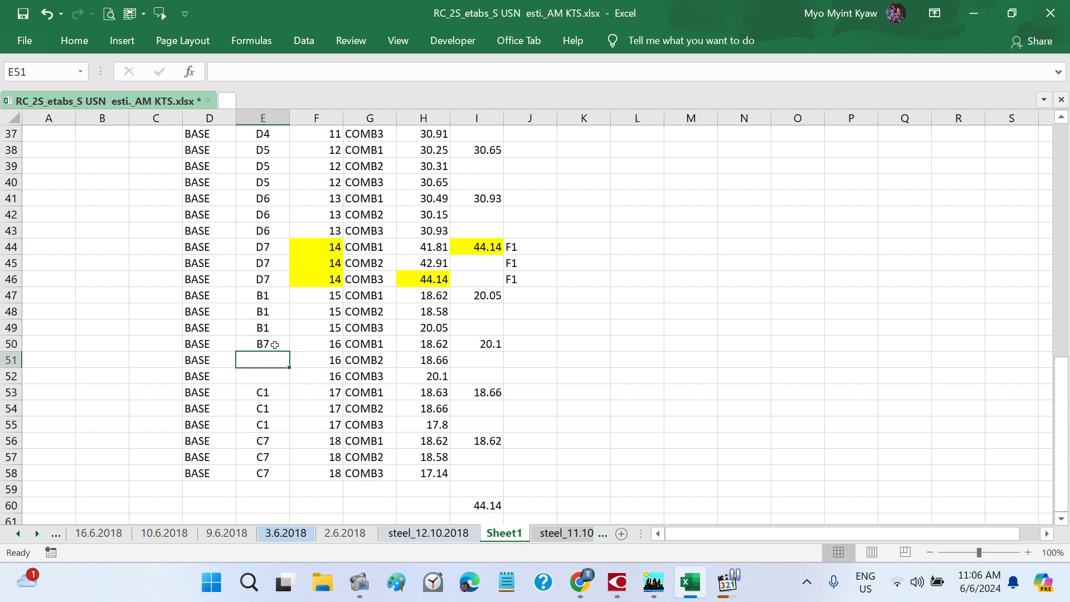
- Copy point 16's B7 grid label from E50 into its COMB2 and COMB3 rows, E51:E52
click(276, 343)
key(ctrl+c)
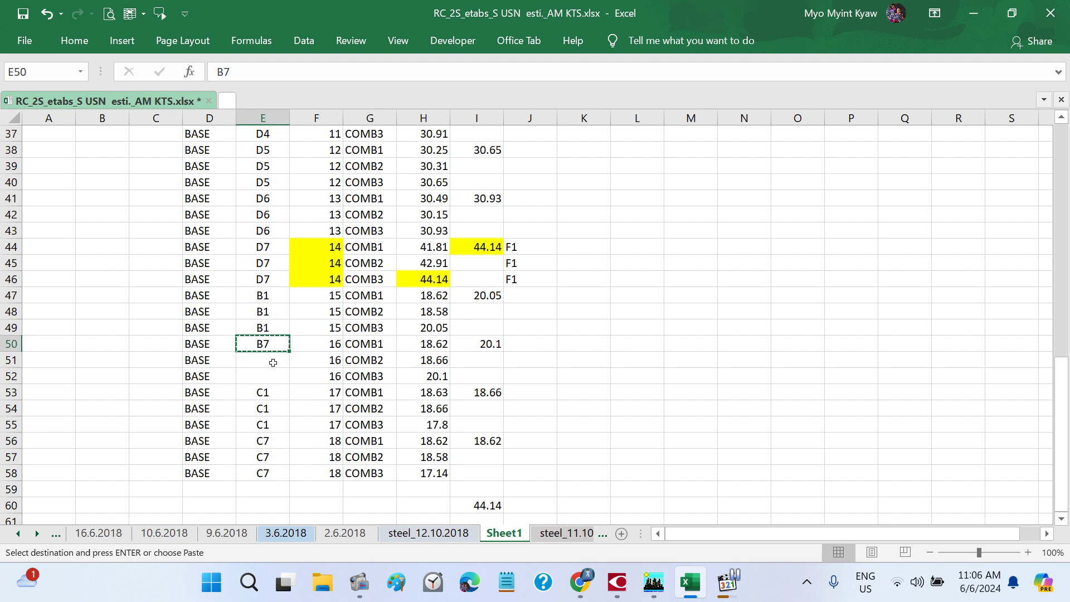
drag(275, 361, 273, 378)
key(ctrl+v)
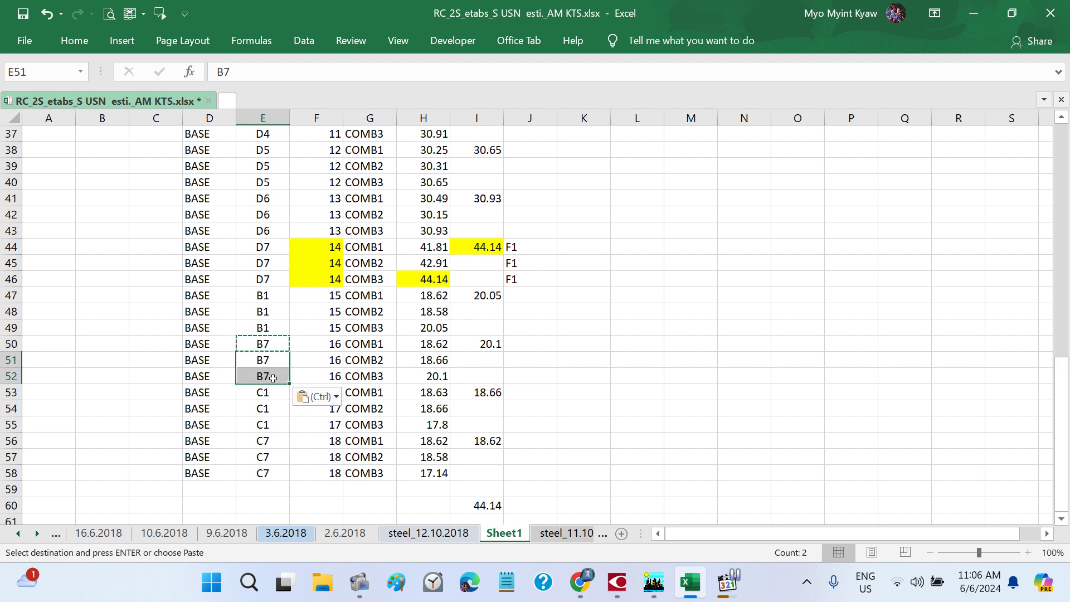
key(Escape)
click(596, 391)
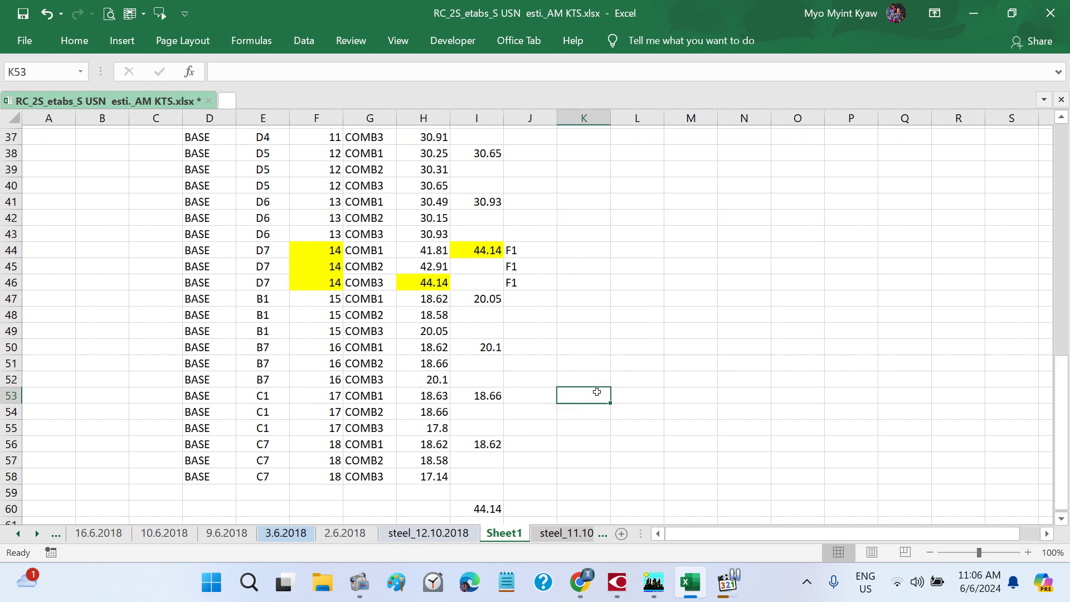
- Select the whole reactions table from the Story header in D4 through the Type column and turn on Filter for it
scroll(597, 392, up, 7)
scroll(596, 391, up, 5)
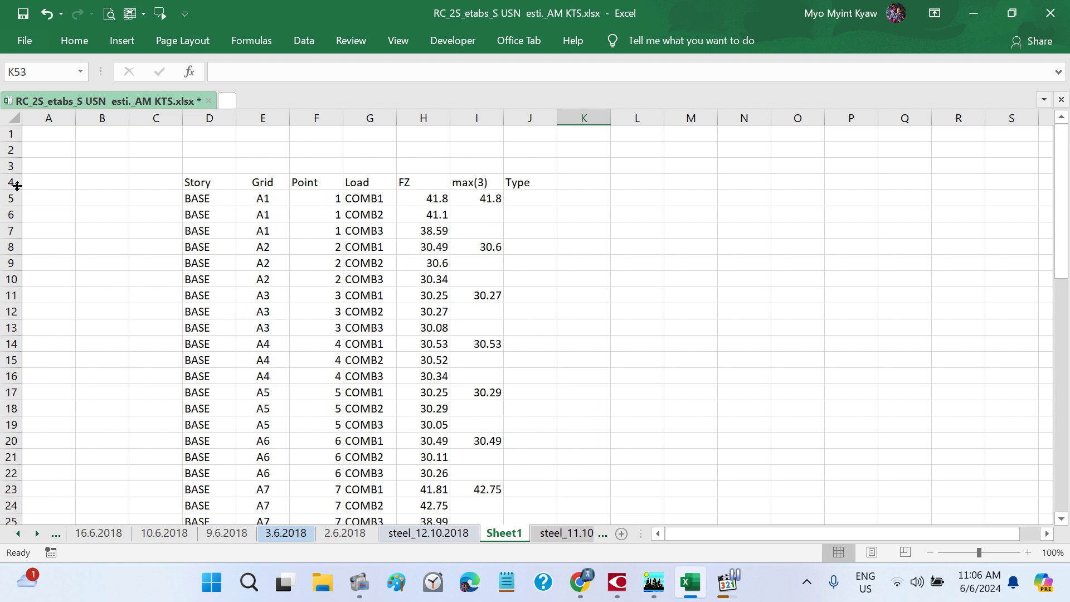
drag(200, 167, 319, 243)
click(425, 259)
drag(200, 181, 529, 443)
drag(582, 474, 549, 475)
scroll(489, 406, up, 12)
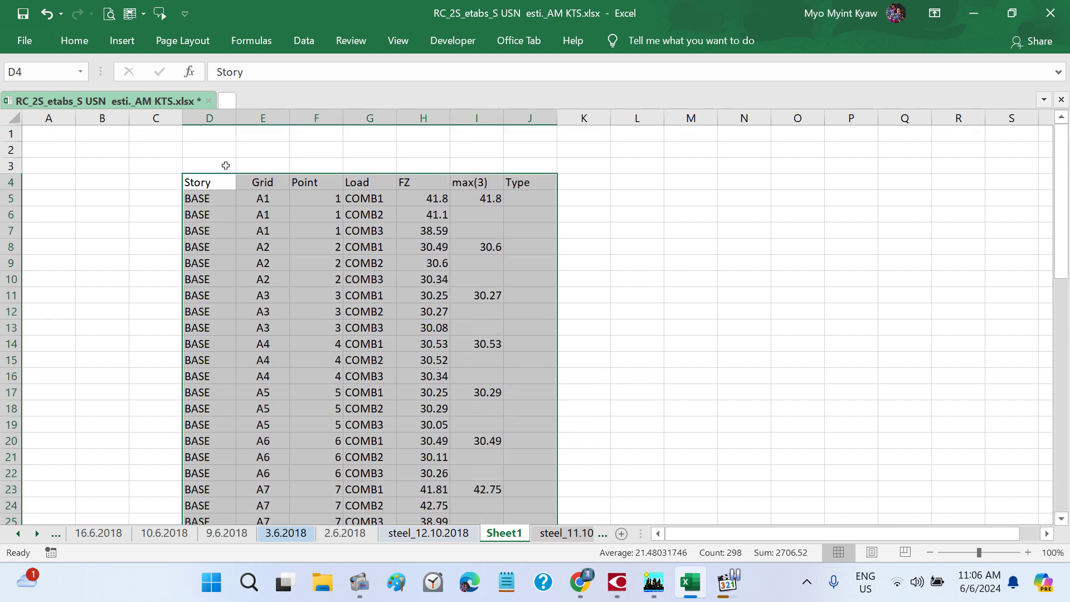
click(73, 40)
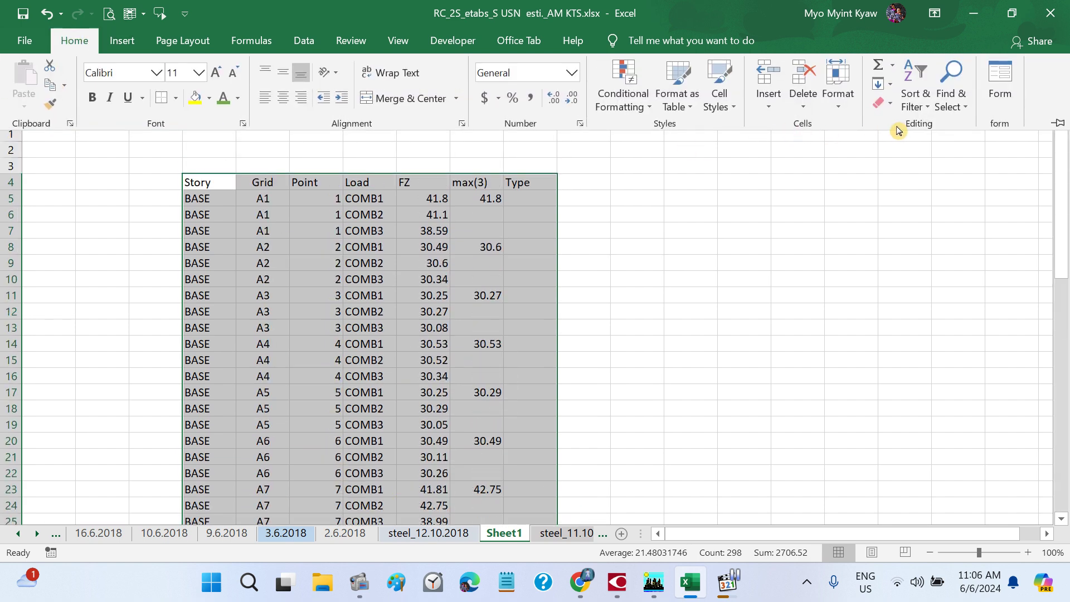
click(914, 94)
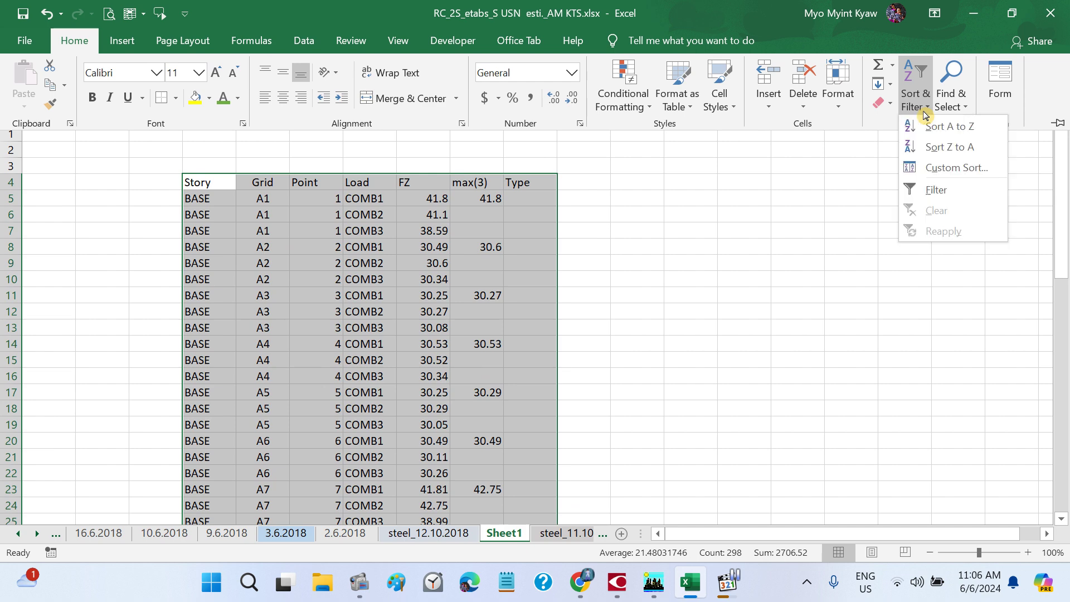
click(942, 190)
click(654, 238)
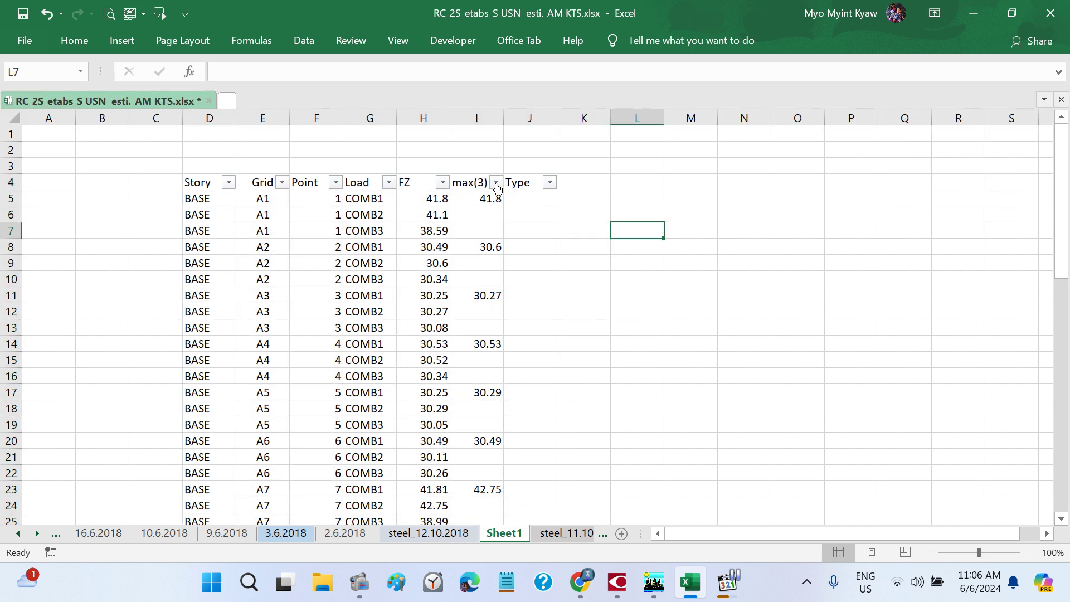
- Sort the reactions table by the max(3) column from largest to smallest and look through the reordered rows
click(496, 183)
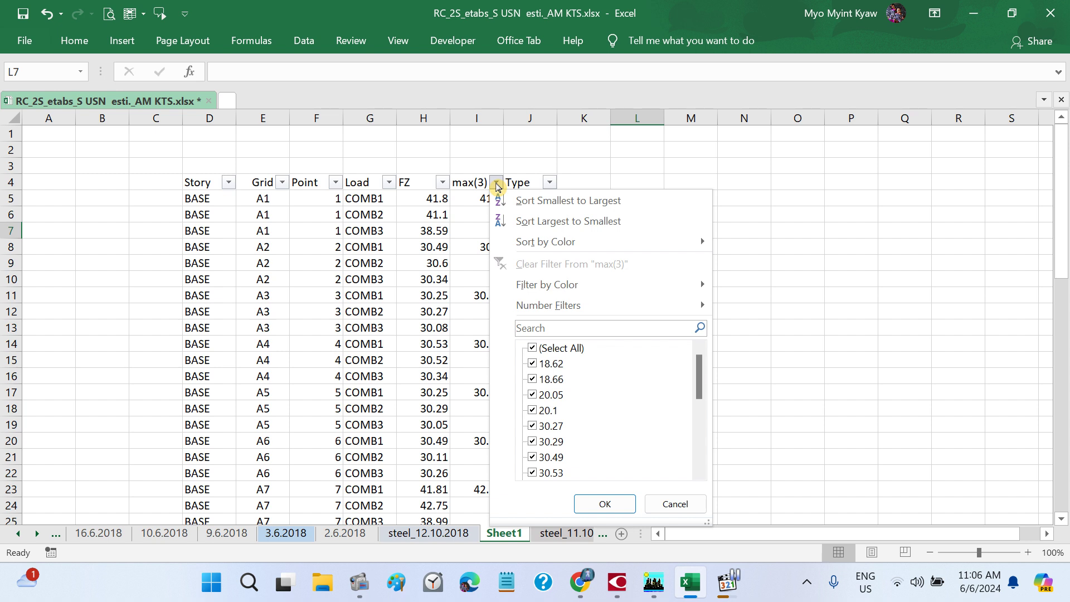
click(532, 220)
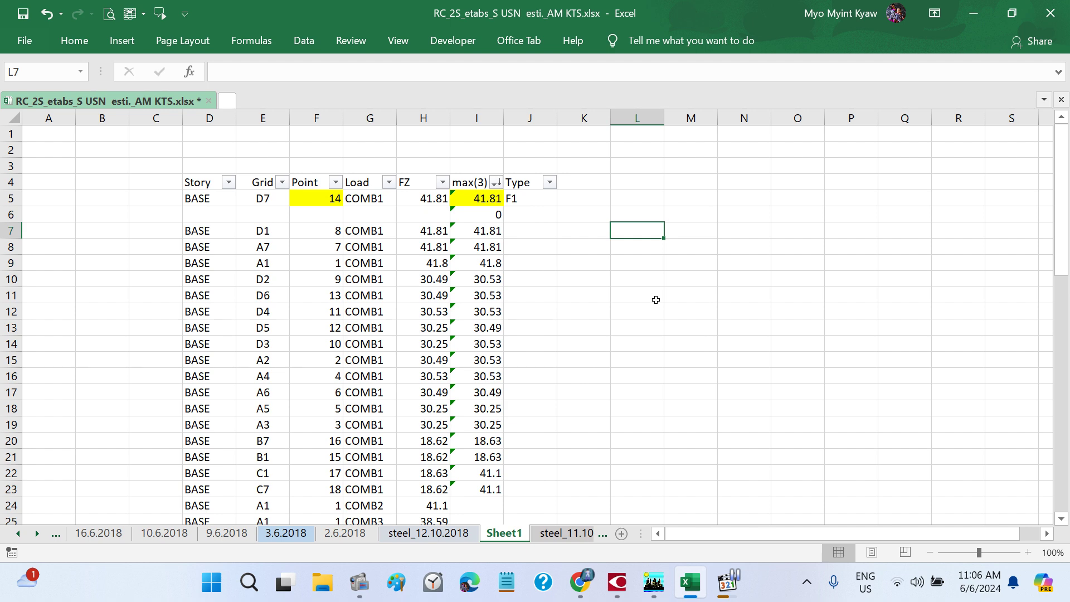
scroll(658, 295, down, 5)
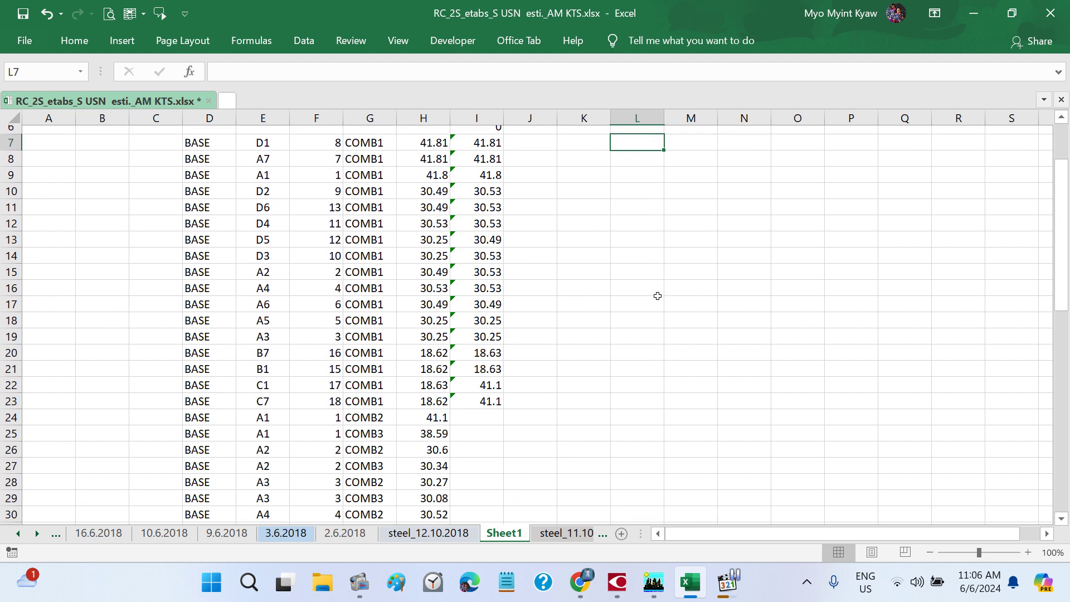
scroll(658, 296, down, 4)
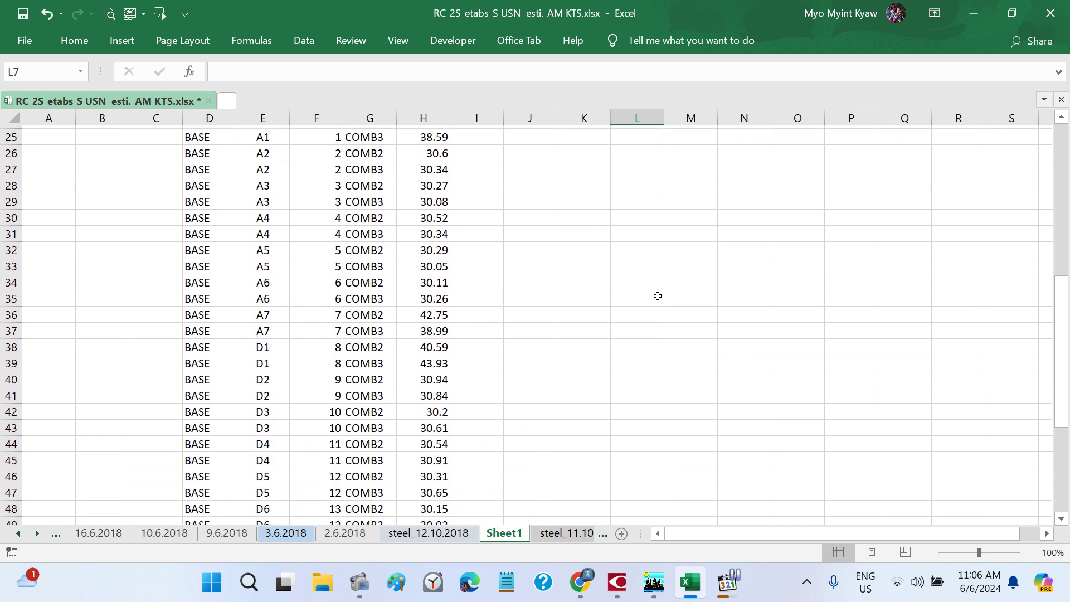
scroll(658, 296, down, 3)
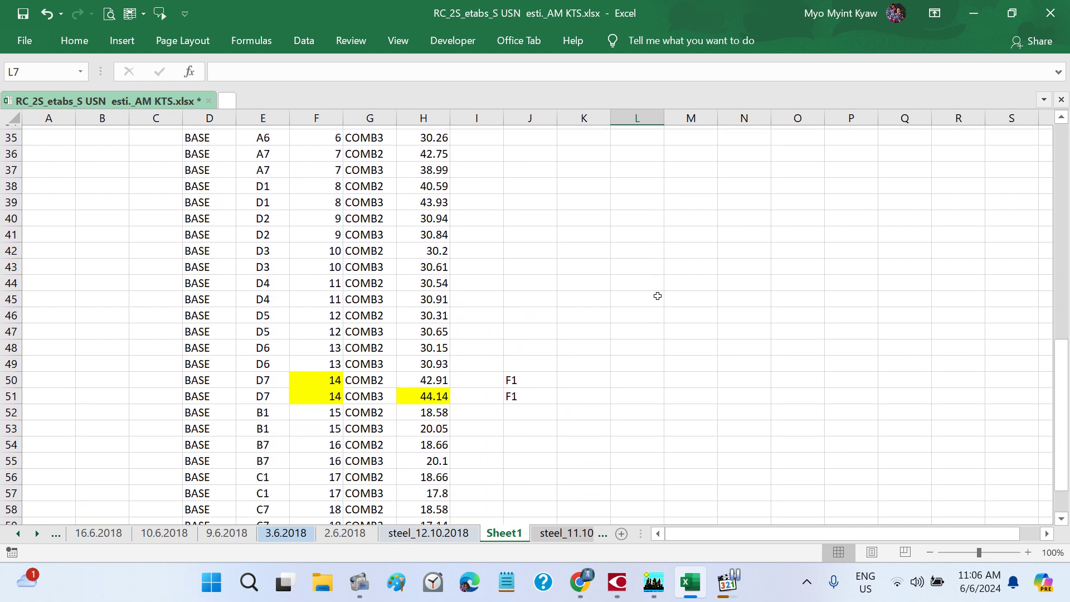
- Compare the grid labels in the sorted reactions table with the point numbers on the ETABS base plan
scroll(657, 296, up, 13)
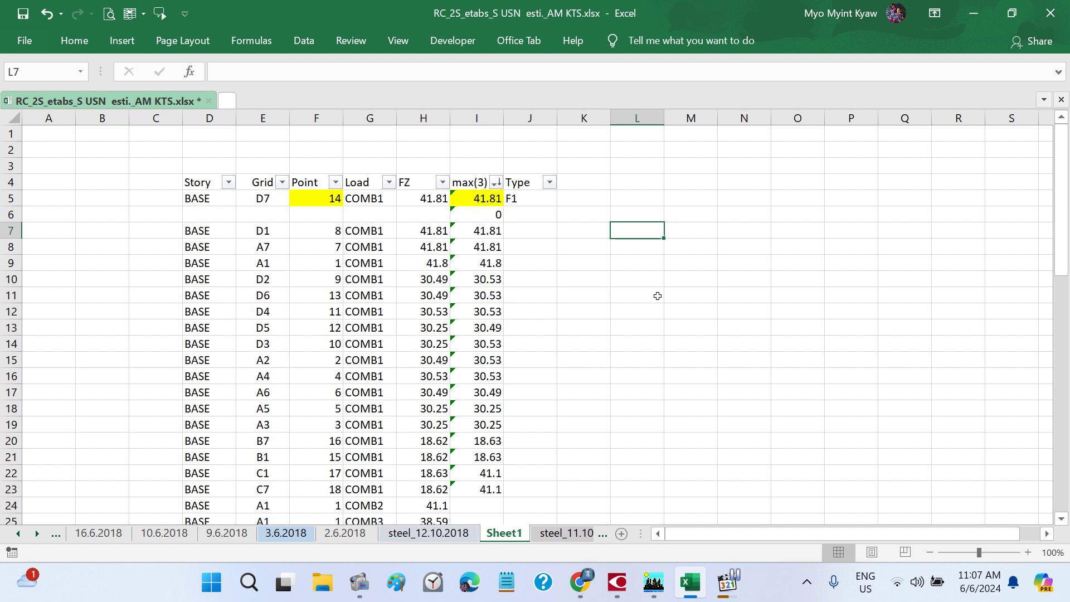
click(624, 317)
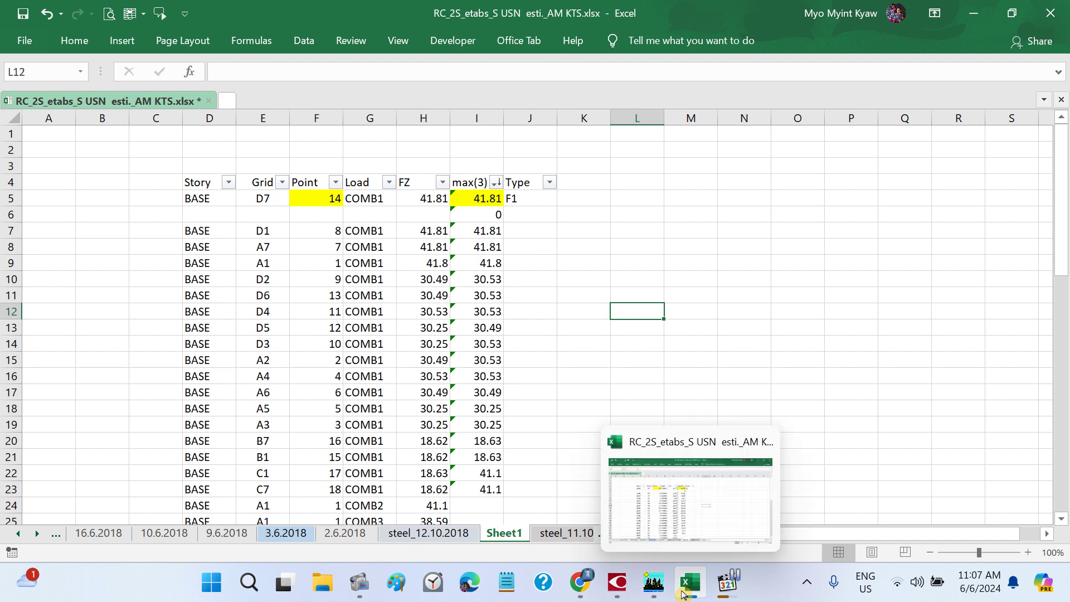
click(653, 582)
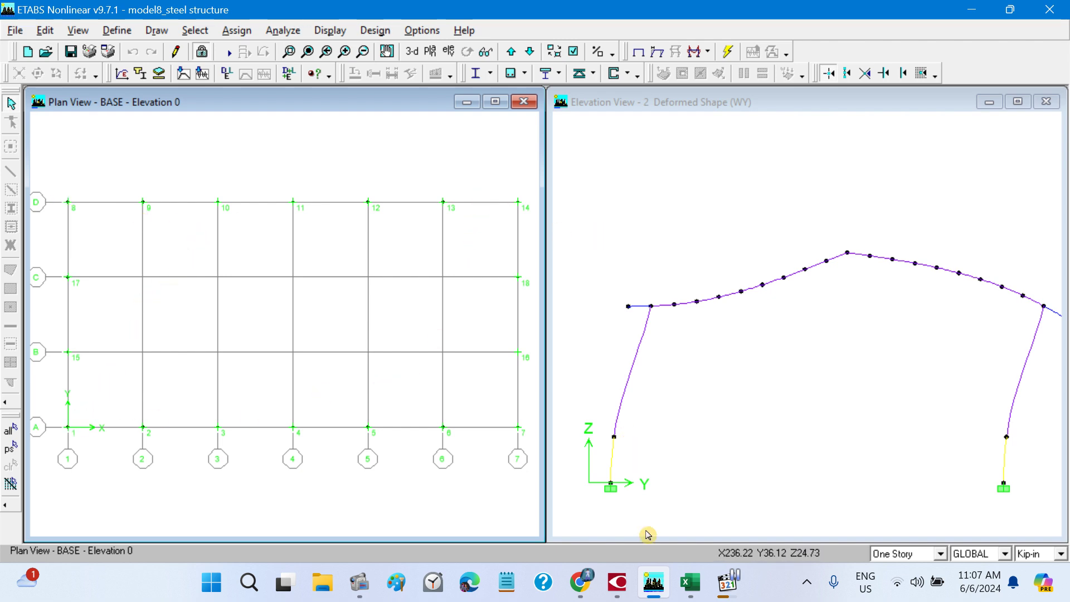
click(690, 582)
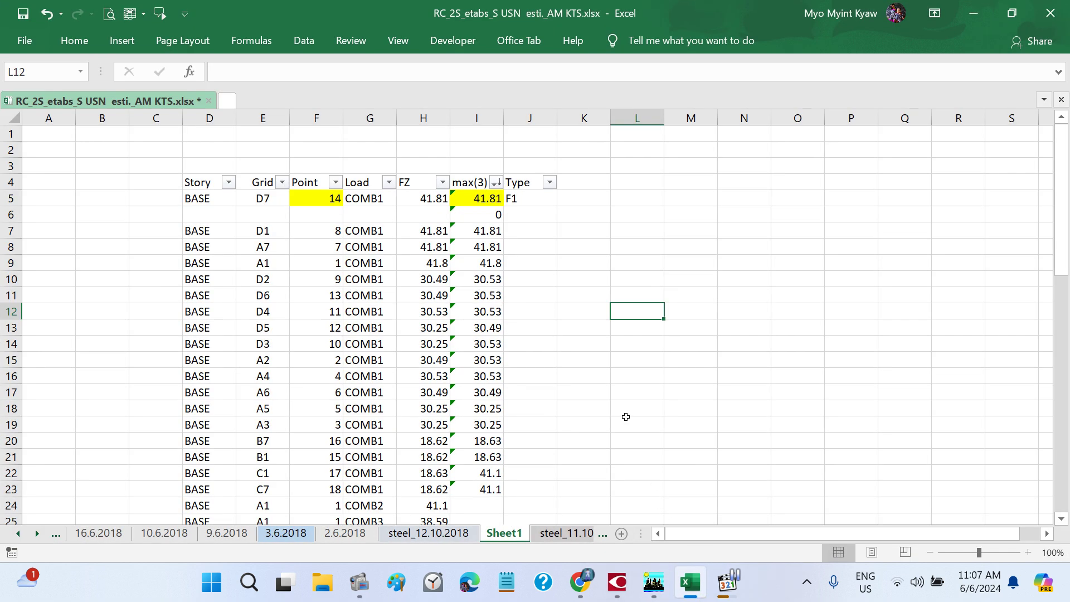
scroll(602, 368, down, 1)
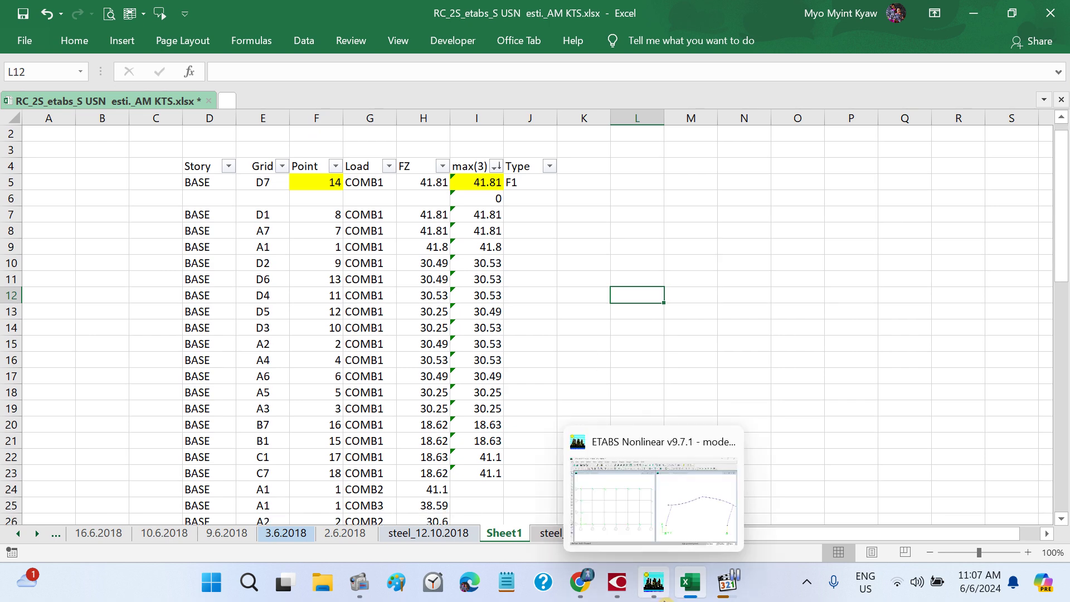
click(650, 597)
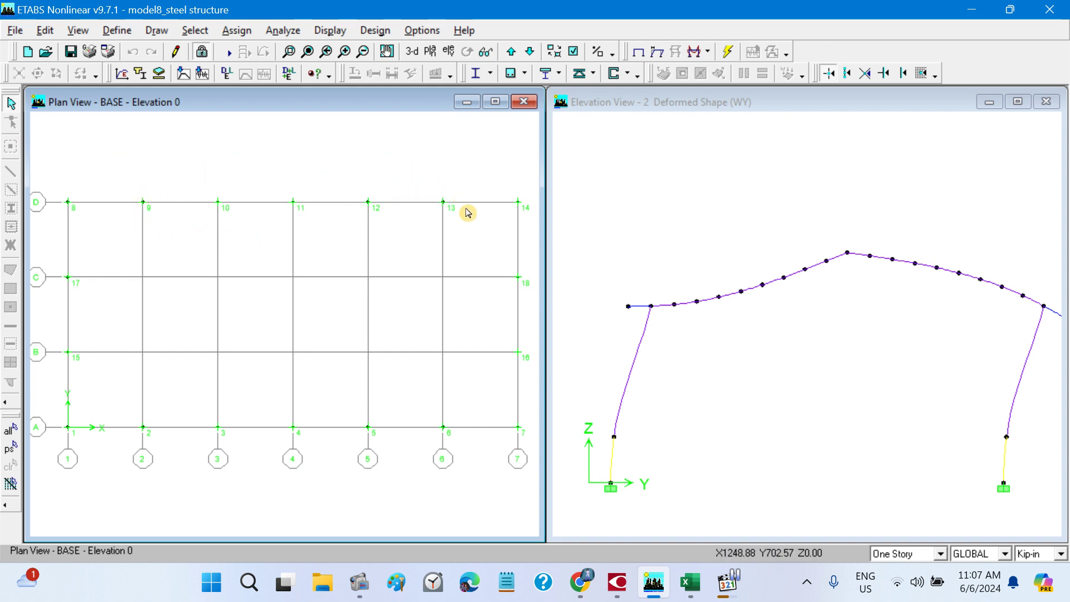
- Play the steel_12.10.2018 lecture audio in Media Player Classic and recheck the reactions table against the ETABS base plan
click(727, 582)
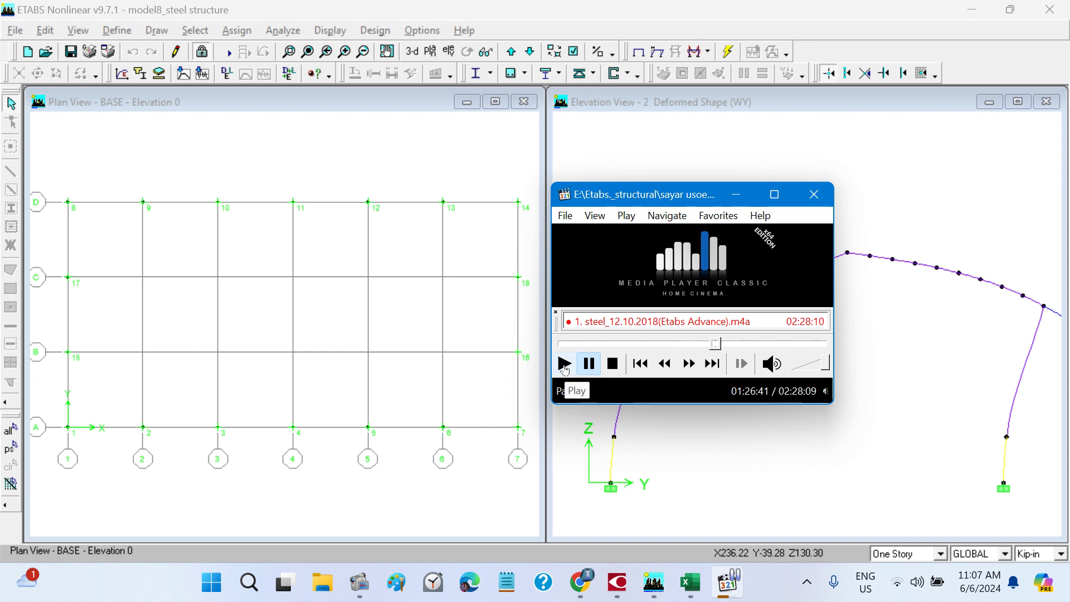
click(565, 365)
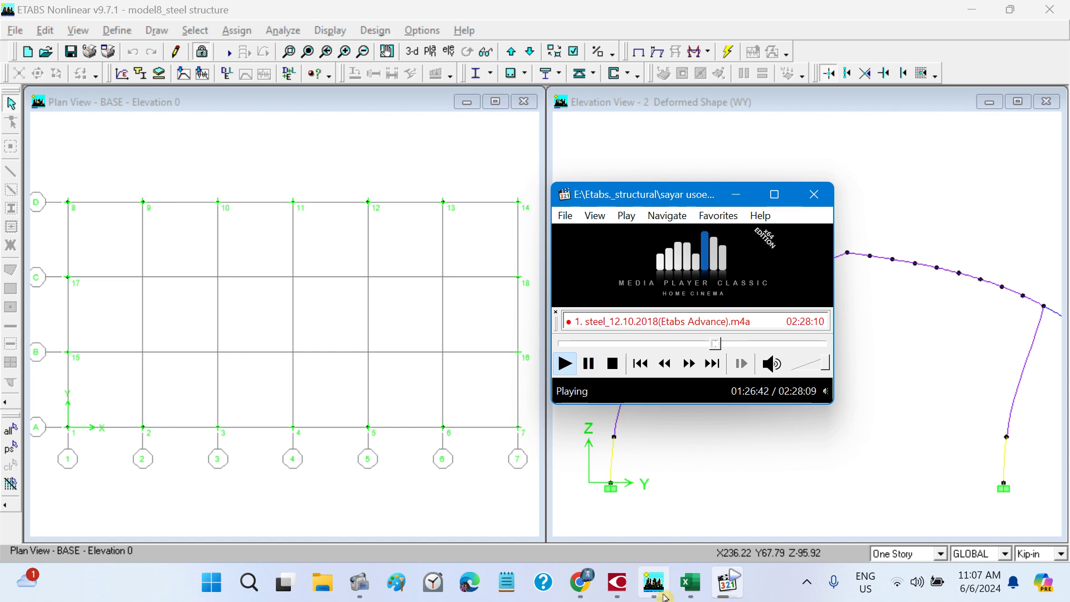
click(690, 586)
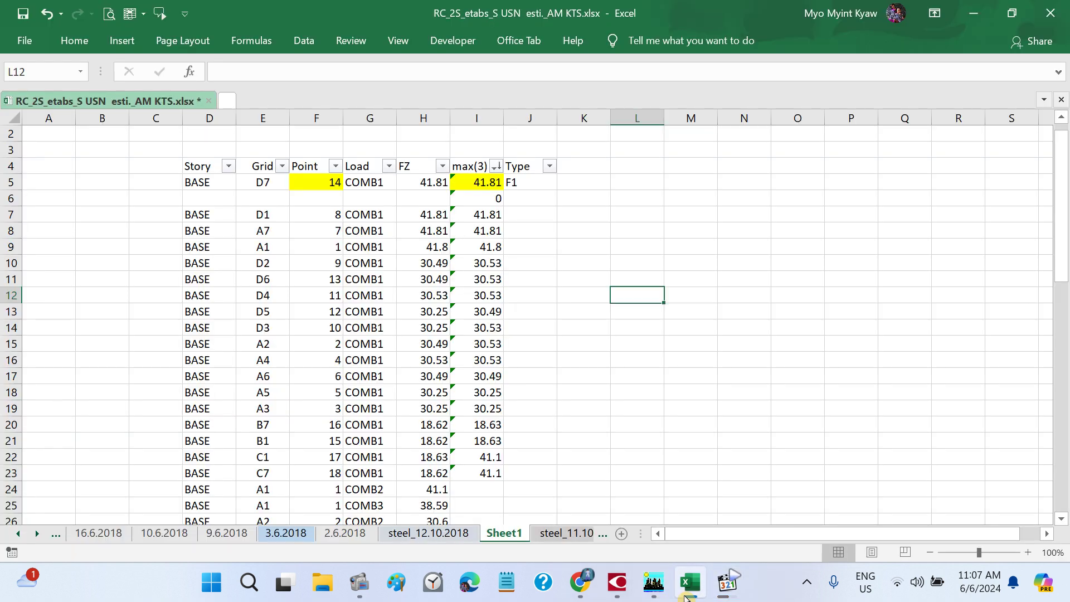
click(654, 595)
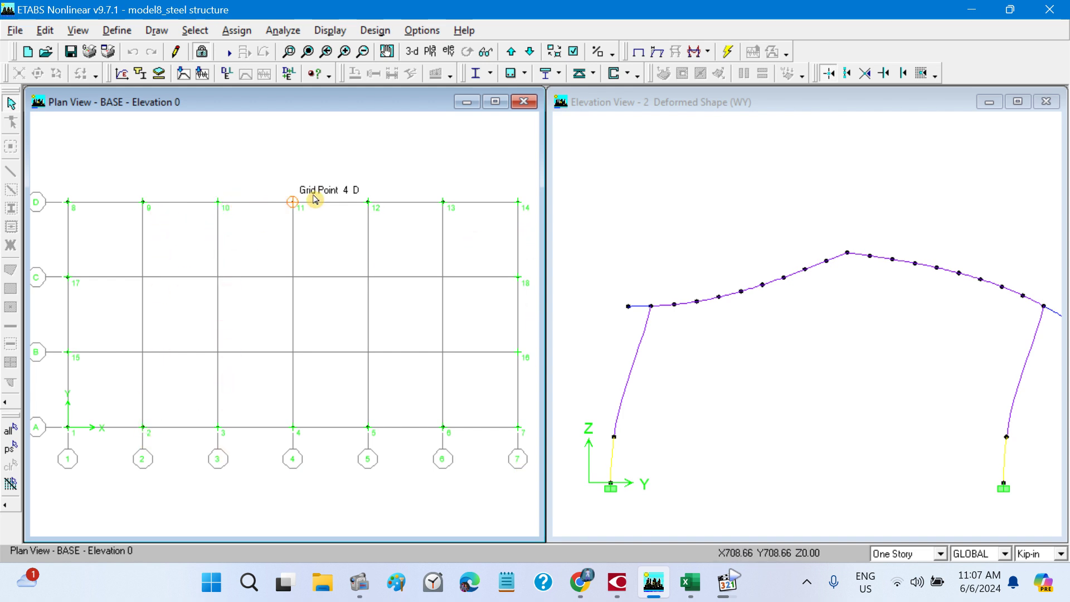
click(689, 583)
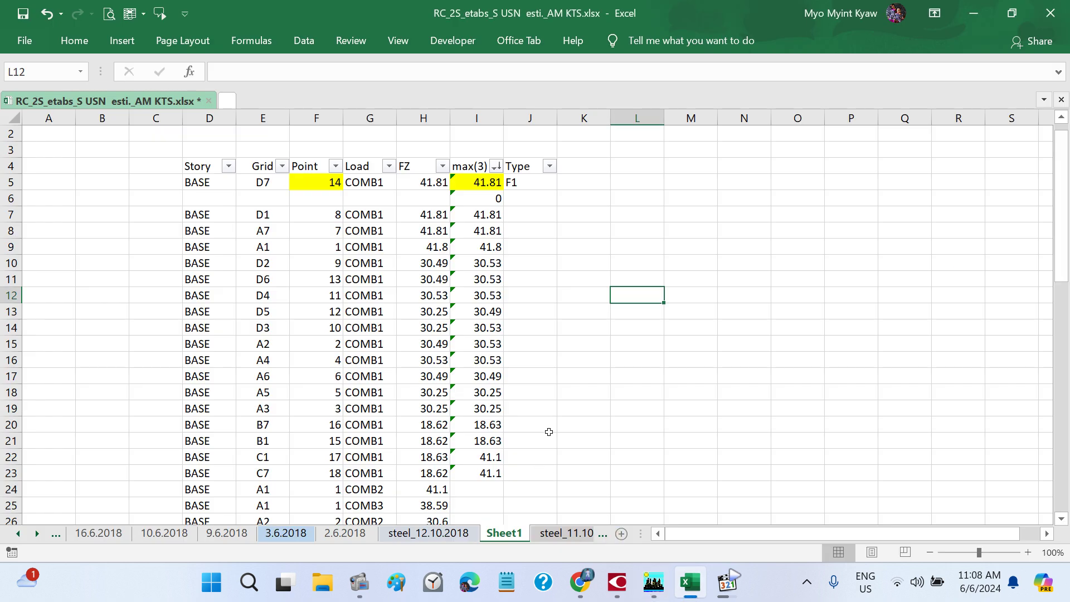
- Select D2's max(3) cell, I10, in the Excel reactions table, and pause and resume the lecture audio
click(477, 263)
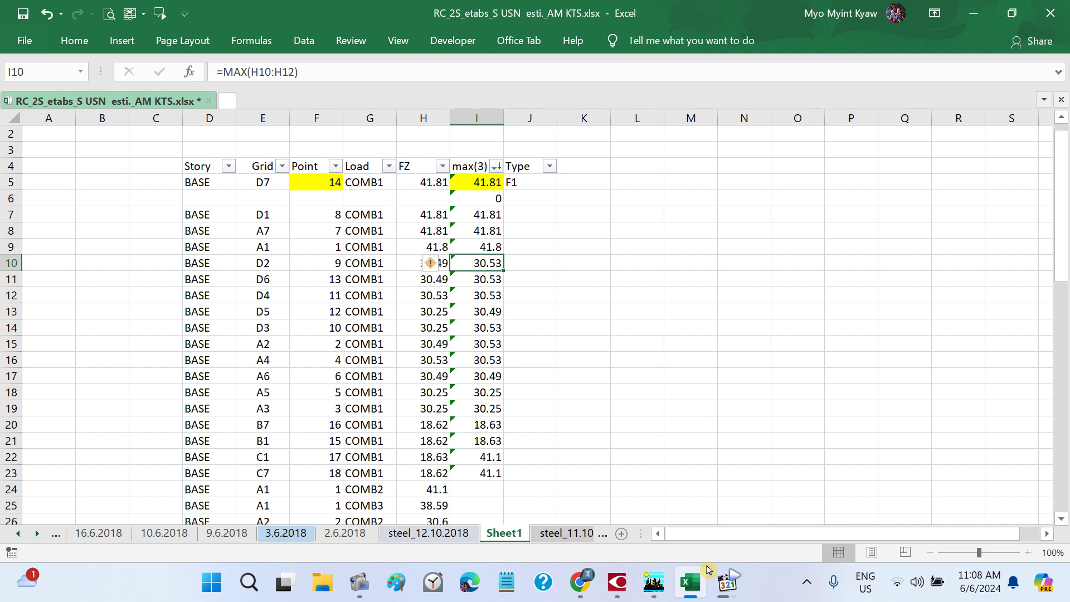
click(727, 583)
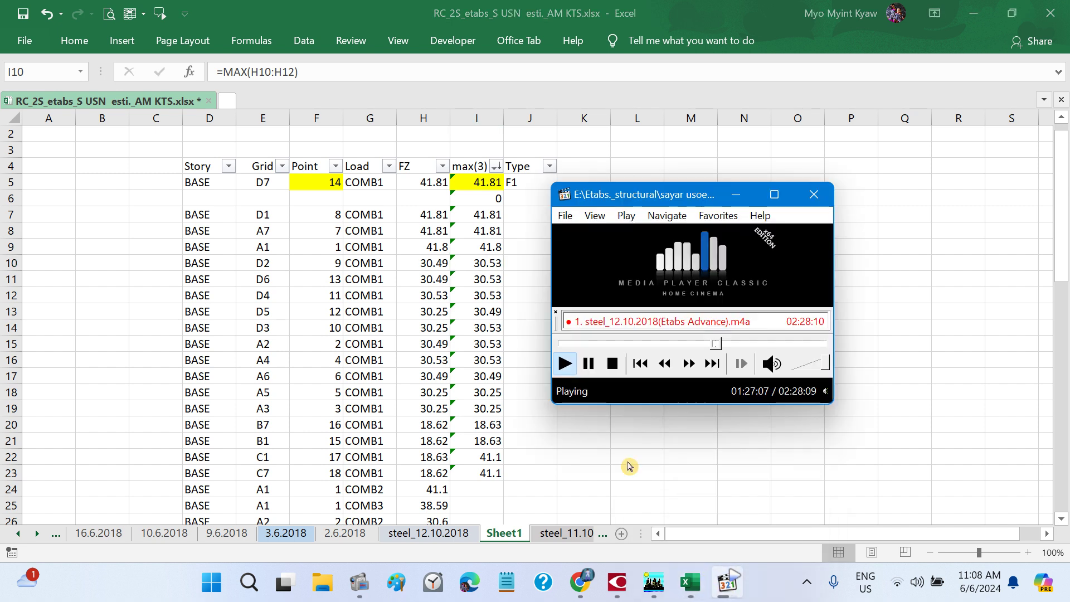
click(588, 363)
click(684, 592)
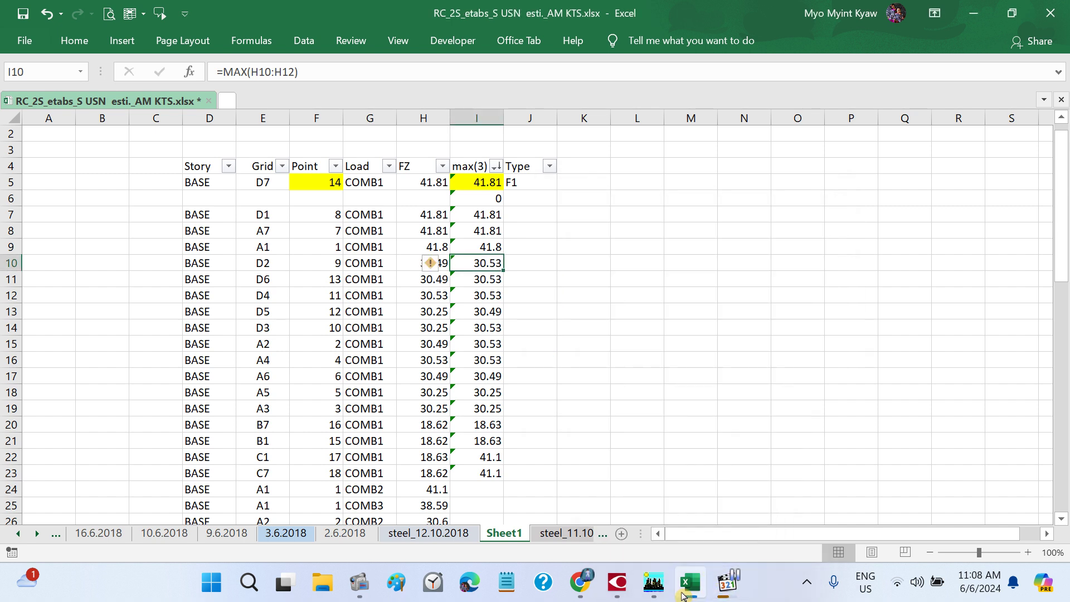
click(724, 594)
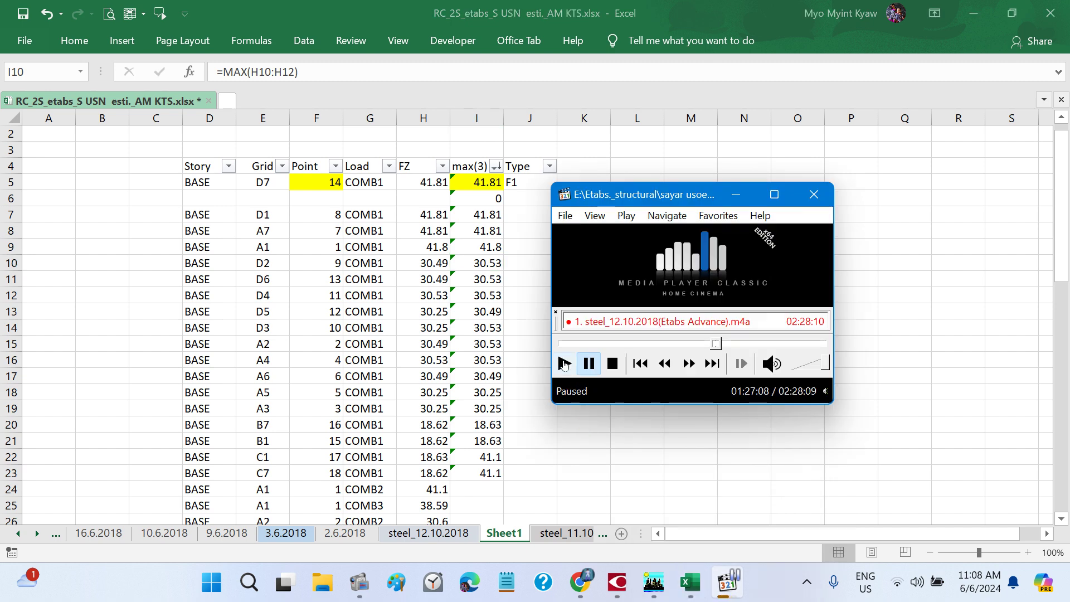
click(564, 364)
key(alt+Tab)
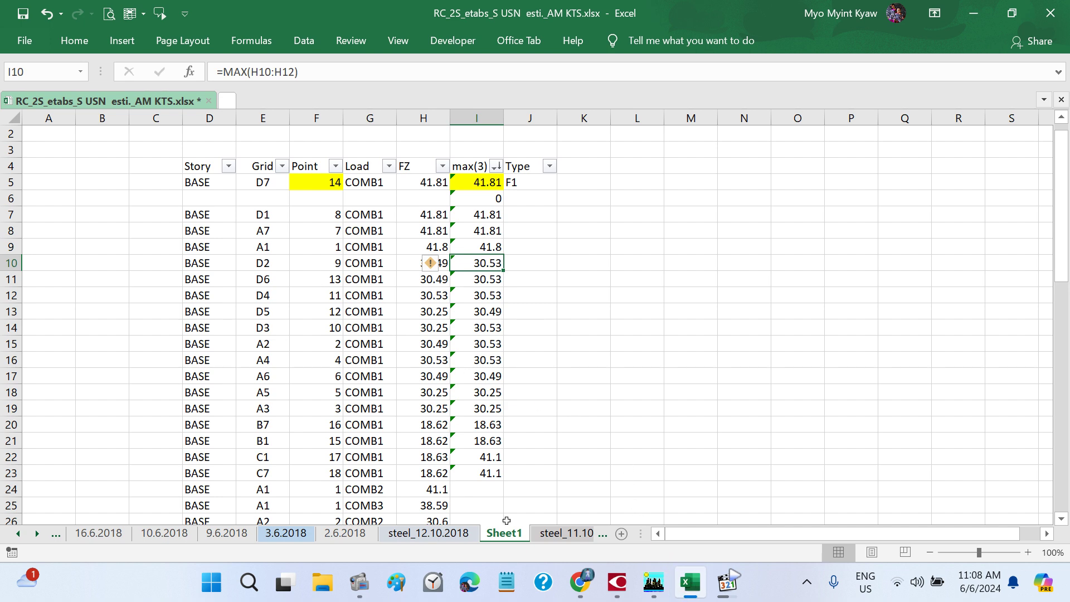
- Consult the steel_12.10.2018 sketch and the ETABS plan, and mark D2 in Sheet1 with light orange fill on I10 and type F3 in J10
click(435, 533)
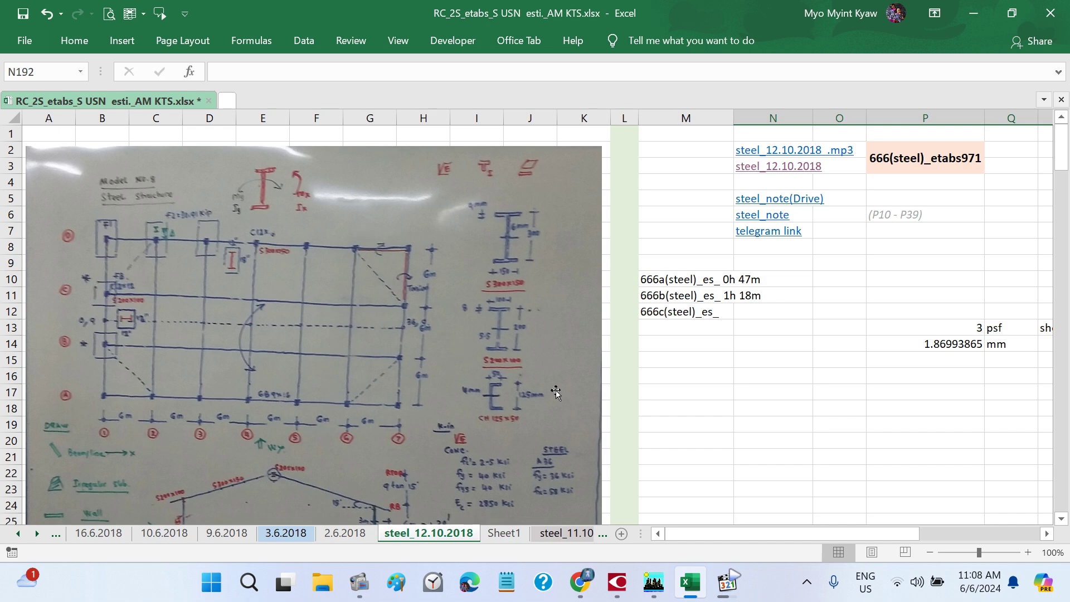
click(653, 584)
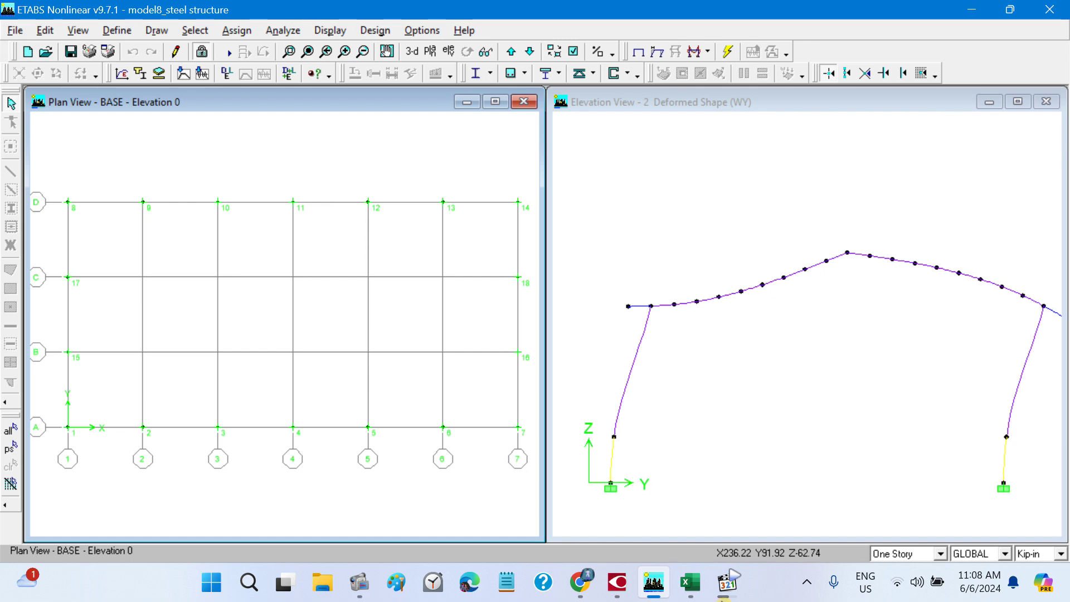
click(690, 584)
click(504, 533)
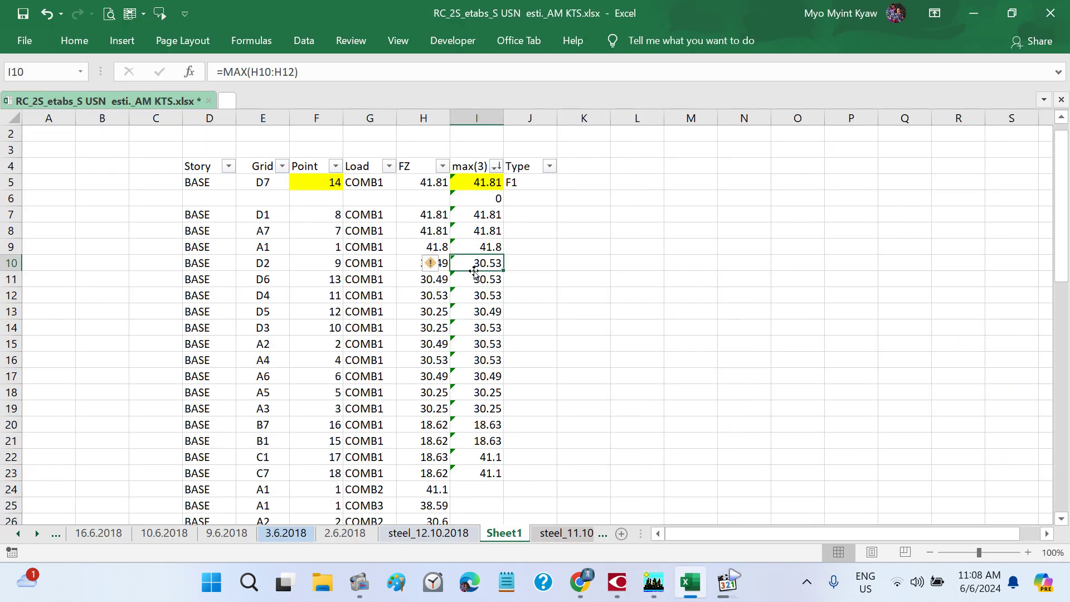
click(79, 42)
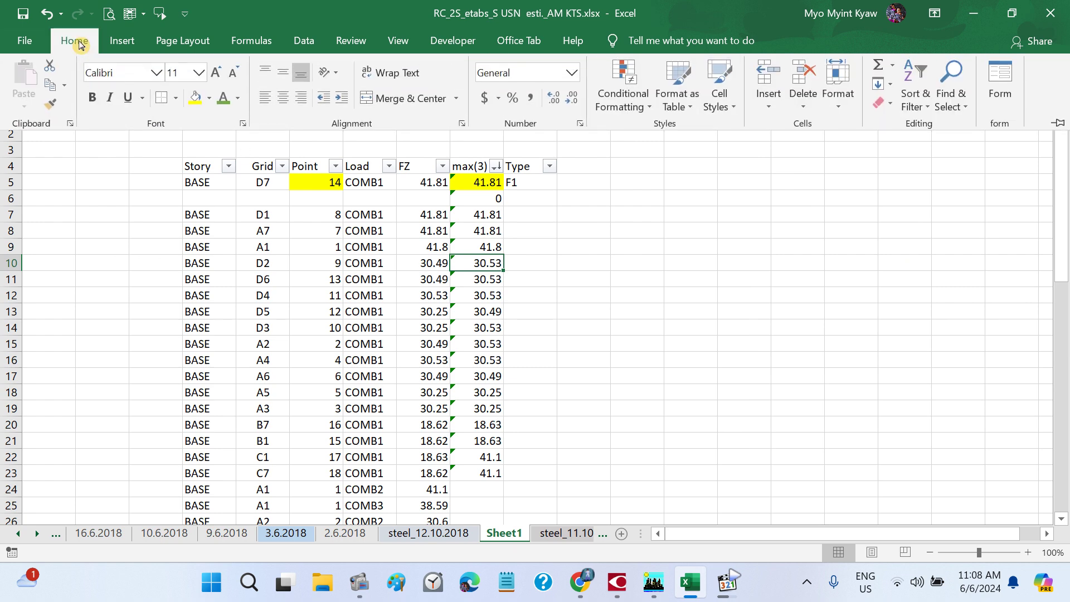
click(209, 99)
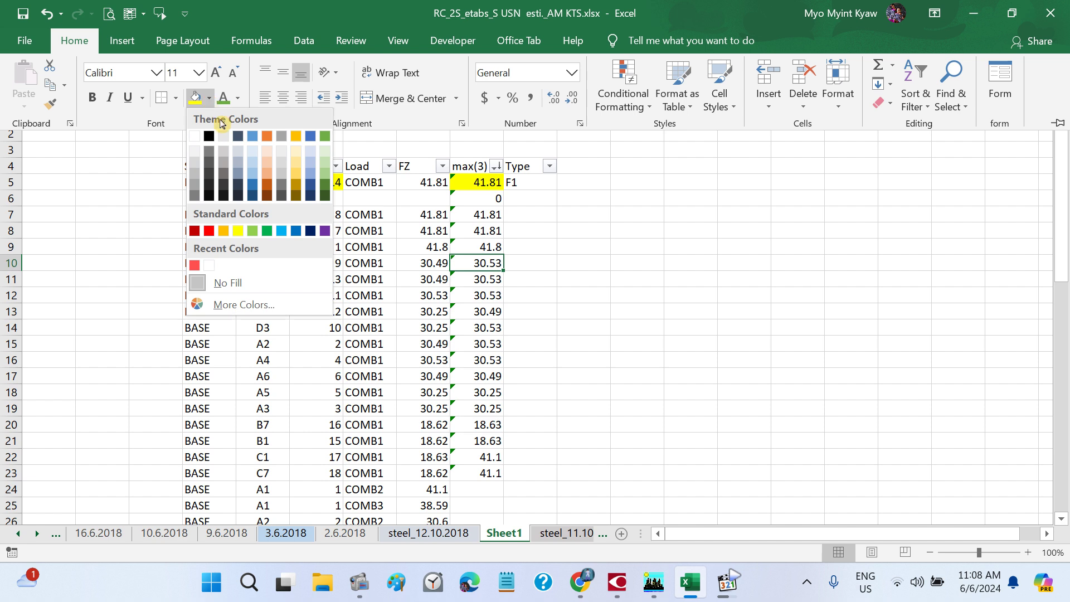
click(268, 150)
click(532, 260)
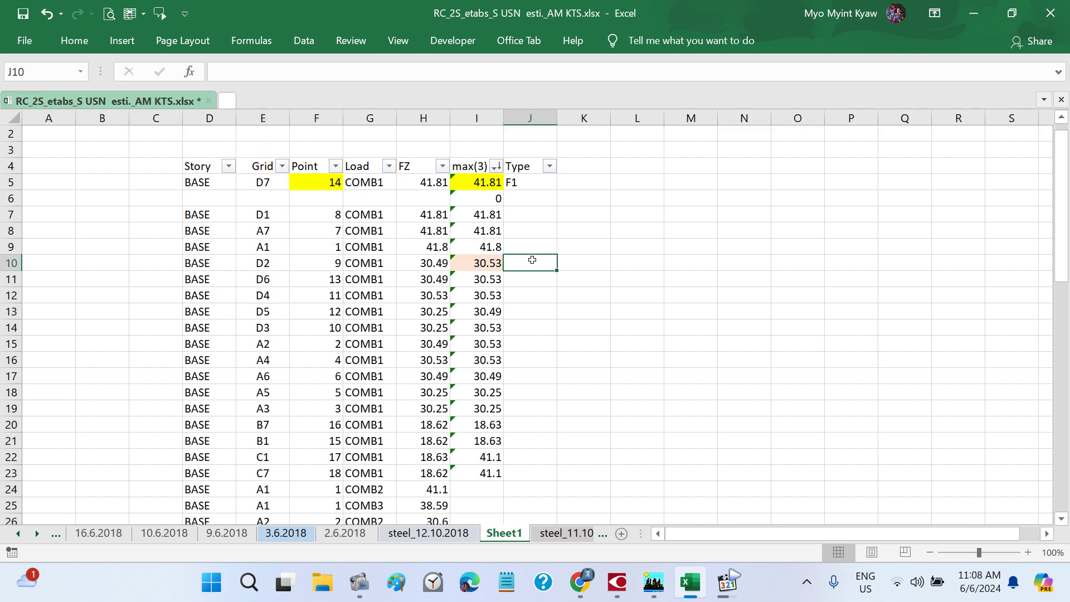
text(F3)
key(Return)
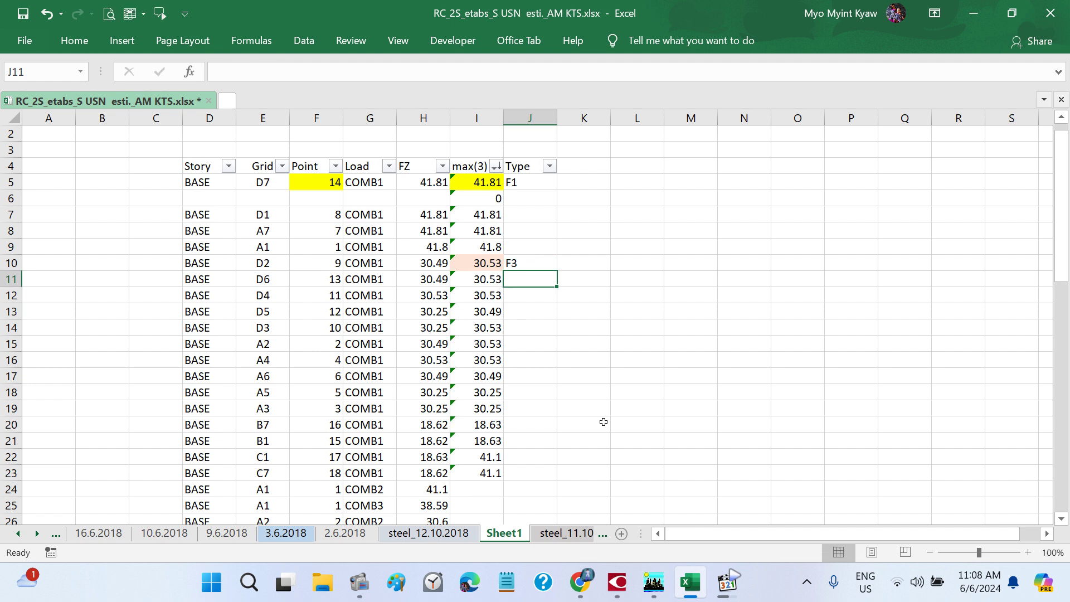
- Check the footing sketch on the steel_12.10.2018 sheet and the ETABS base plan against points 16 and 15 in Sheet1
click(451, 535)
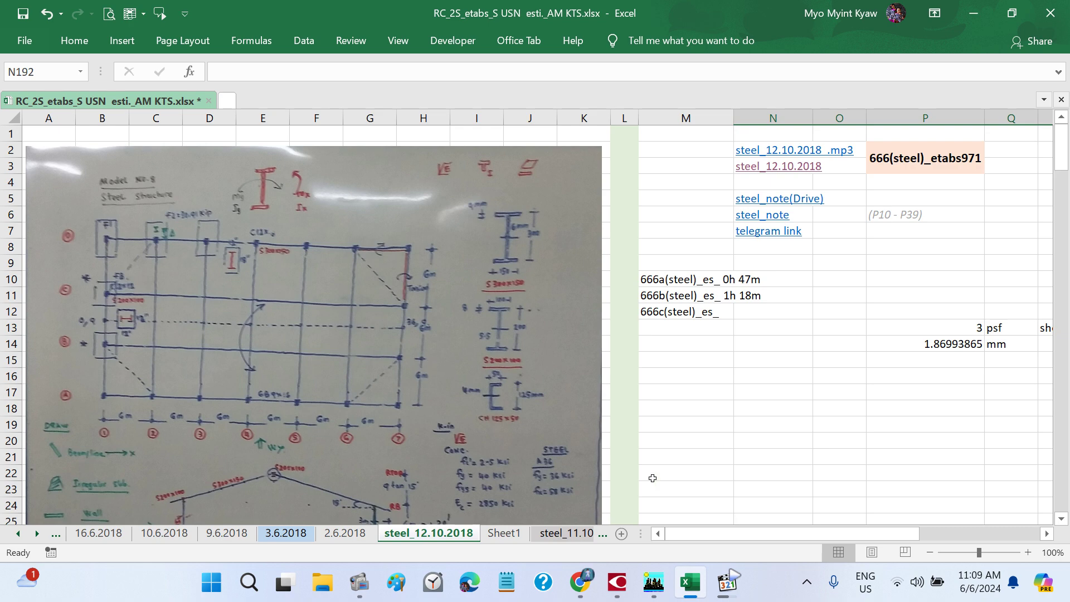
click(642, 595)
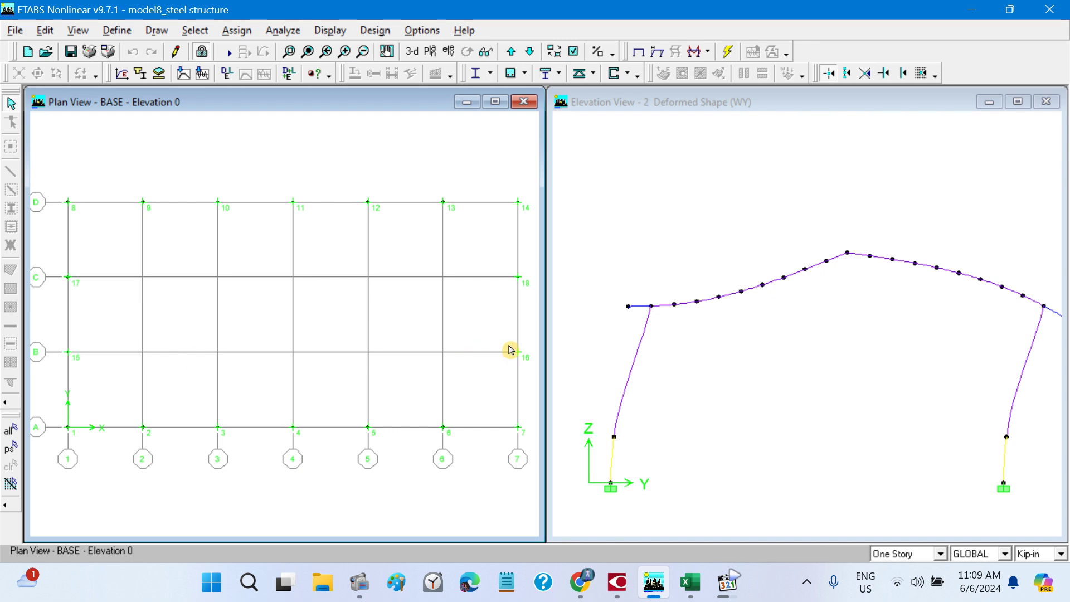
click(689, 583)
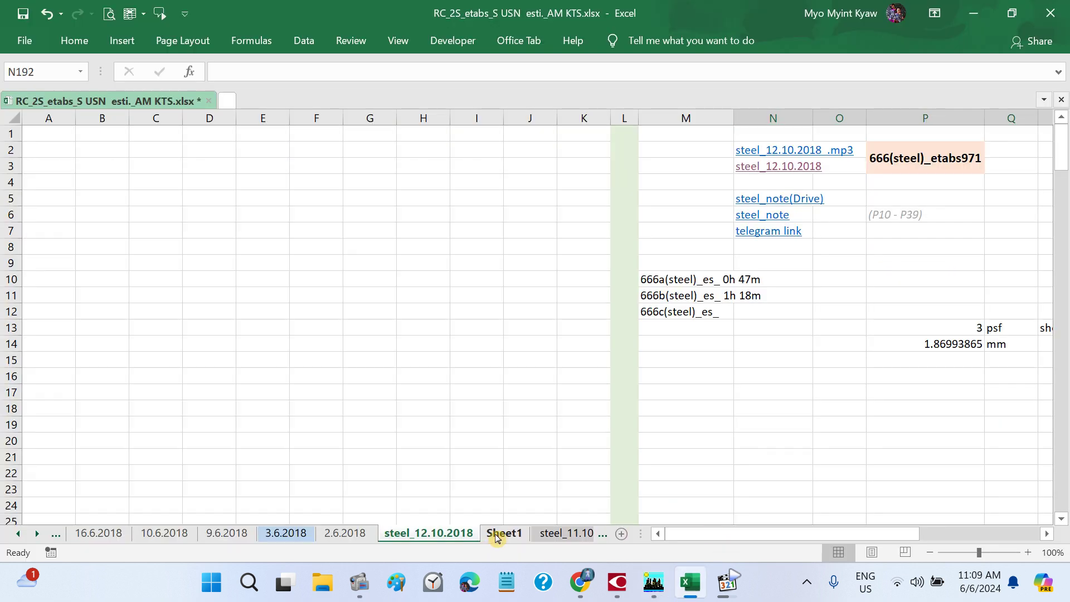
click(497, 535)
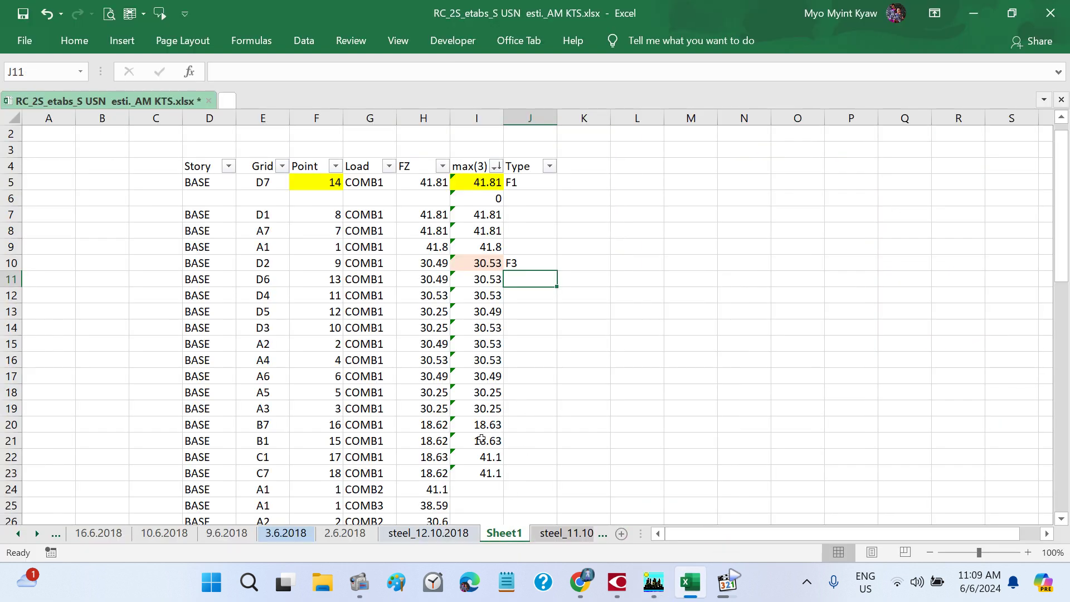
scroll(481, 438, down, 1)
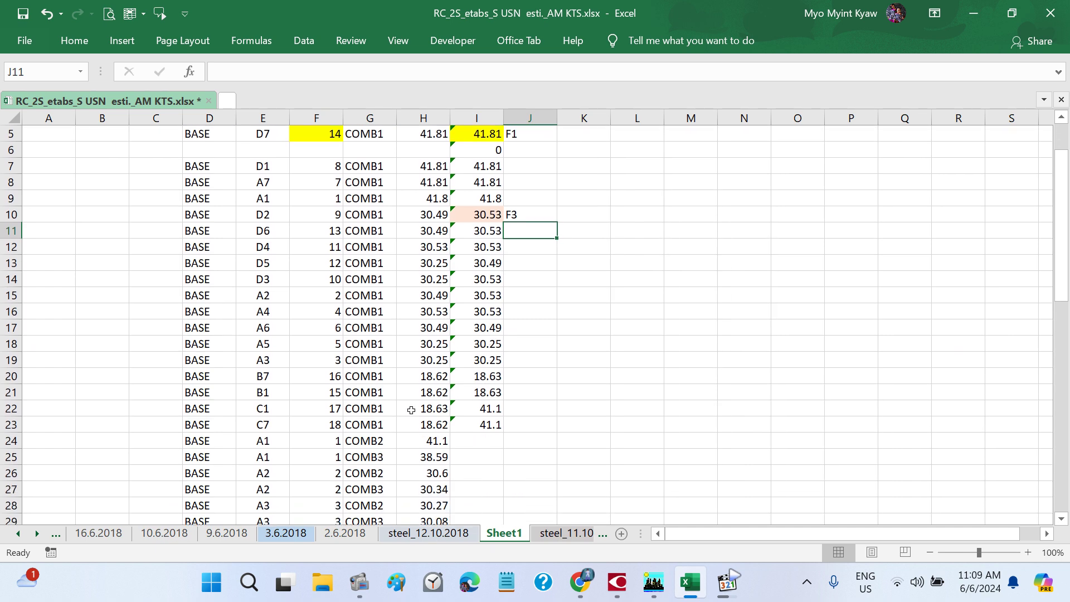
click(333, 375)
click(335, 392)
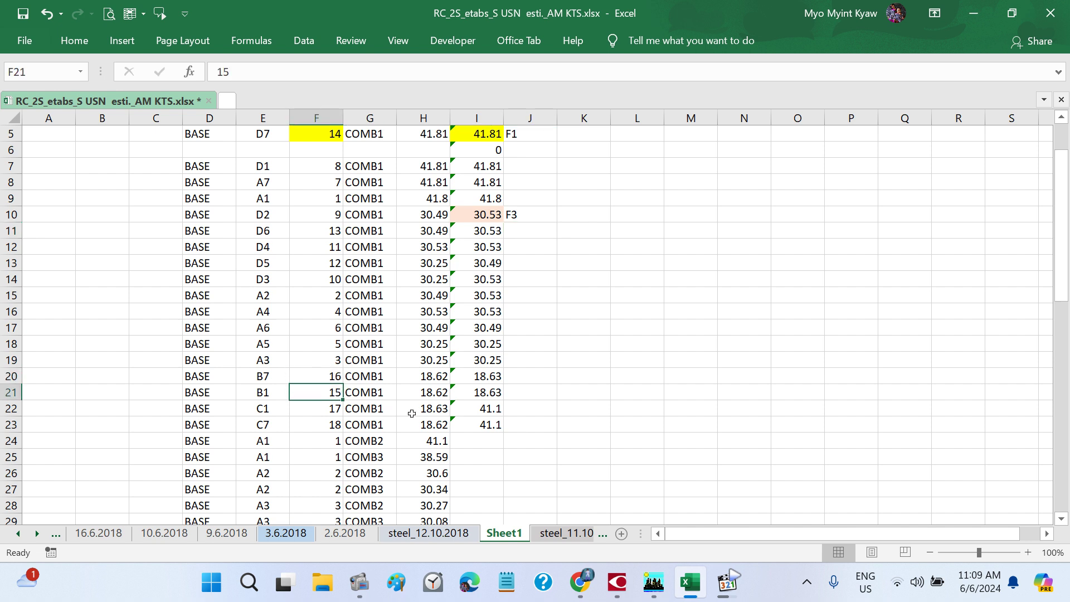
- Shade B7's max(3) cell, I20, light blue and enter F3 as its footing type in J20
click(481, 377)
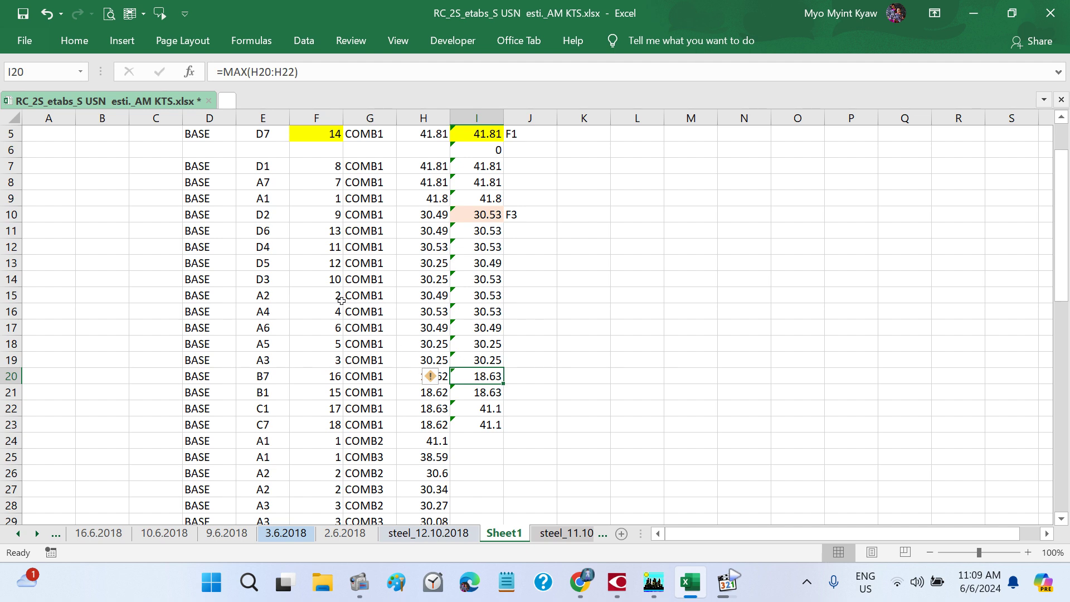
click(73, 40)
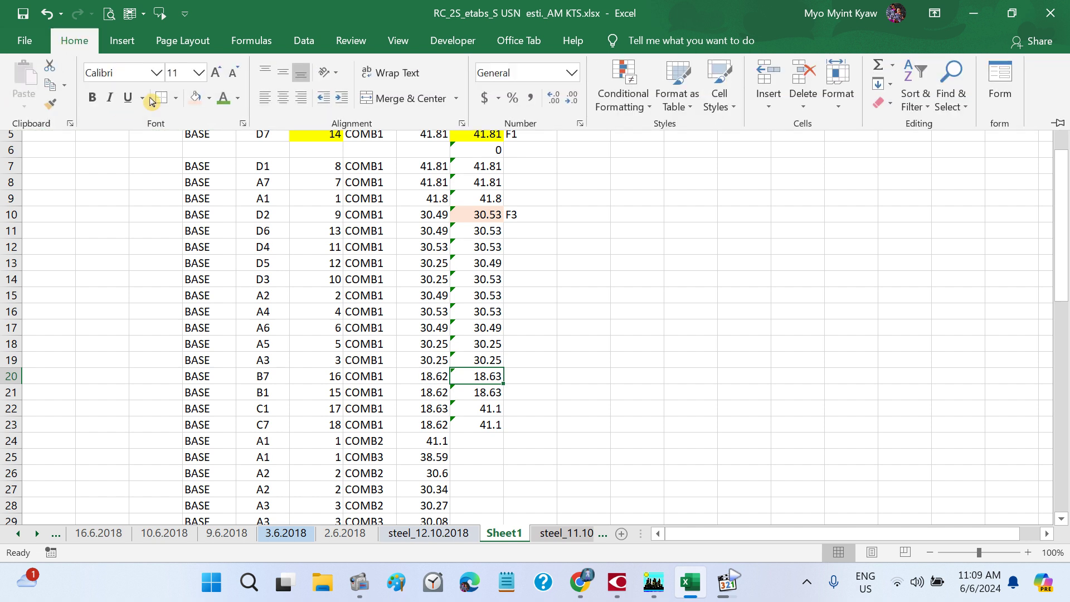
click(210, 102)
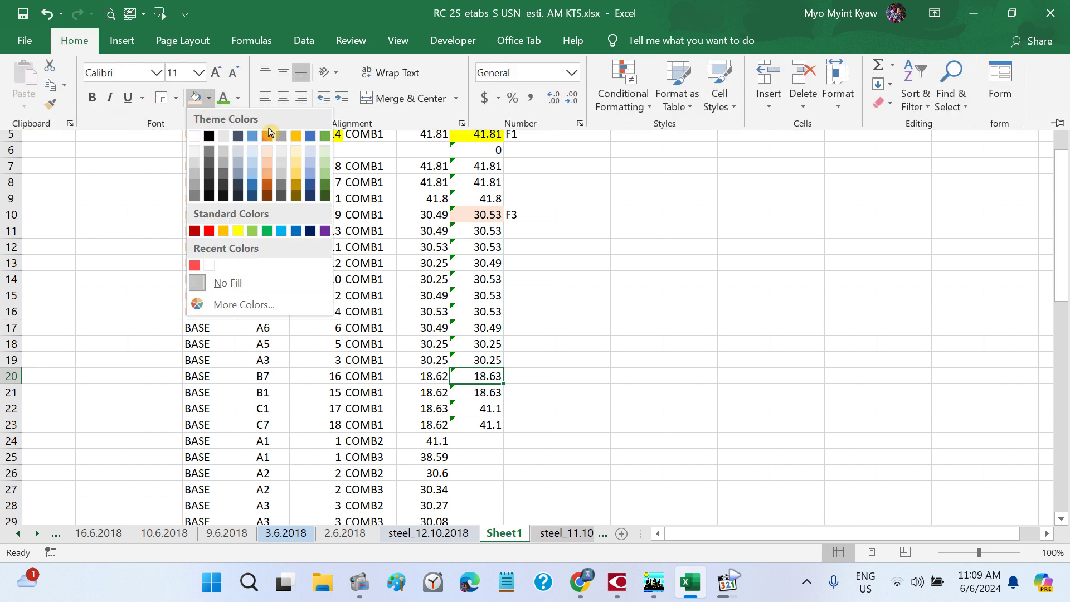
click(312, 152)
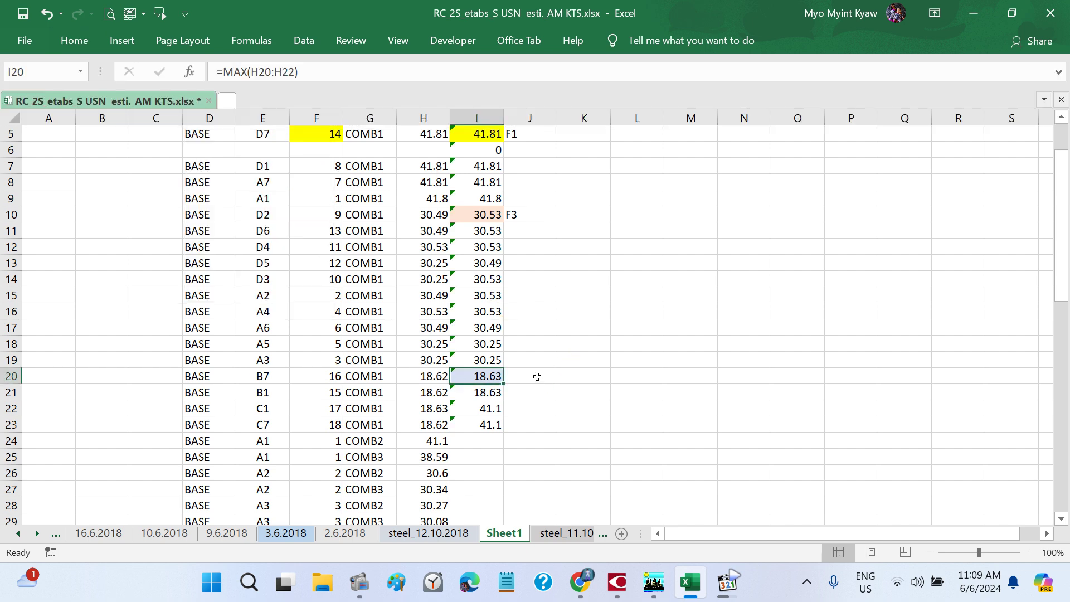
click(537, 377)
text(F3)
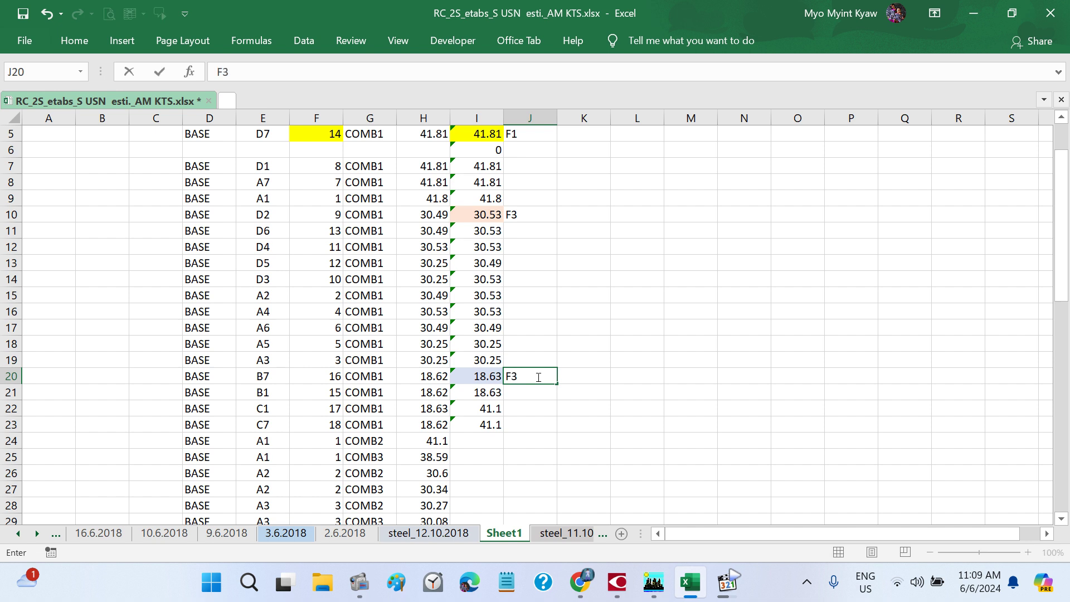
key(Return)
scroll(568, 374, up, 2)
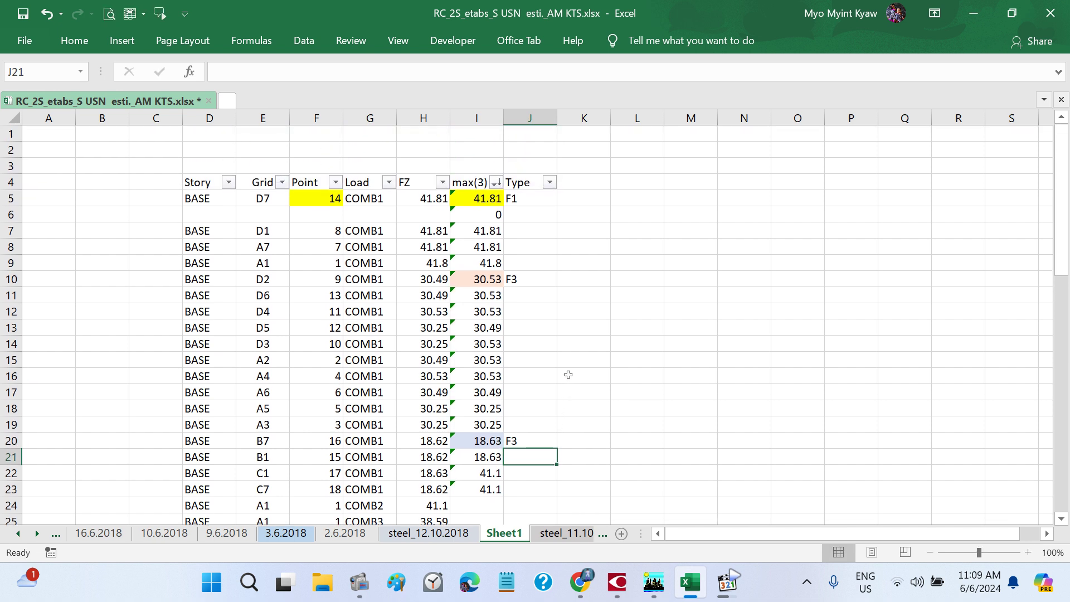
- Enter the label "soil bearing capacity" in L8 beside the reactions table in Sheet1
scroll(568, 375, down, 1)
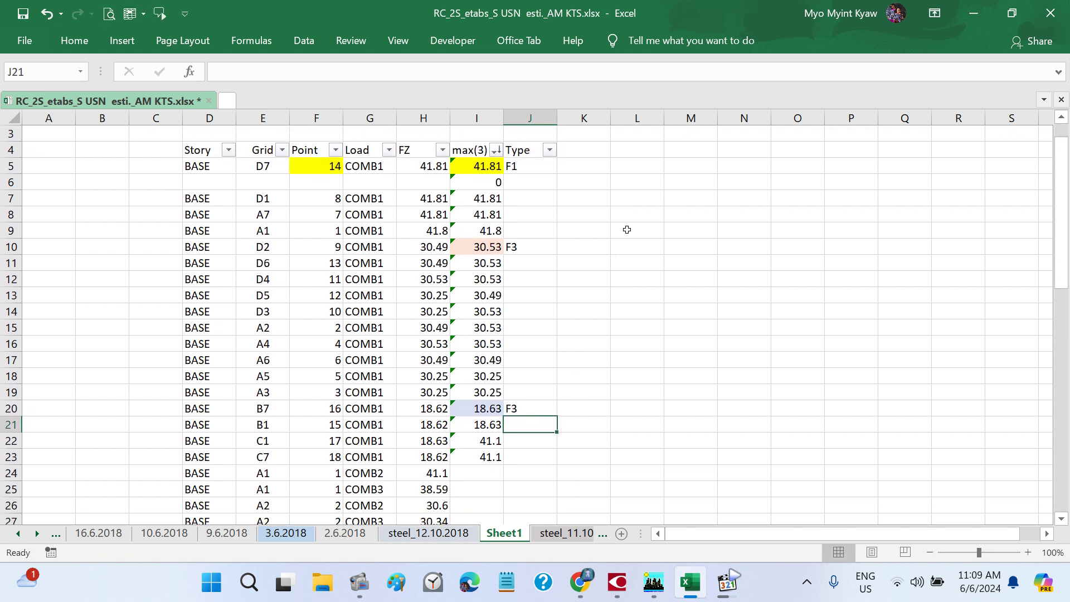
click(631, 219)
text(soil)
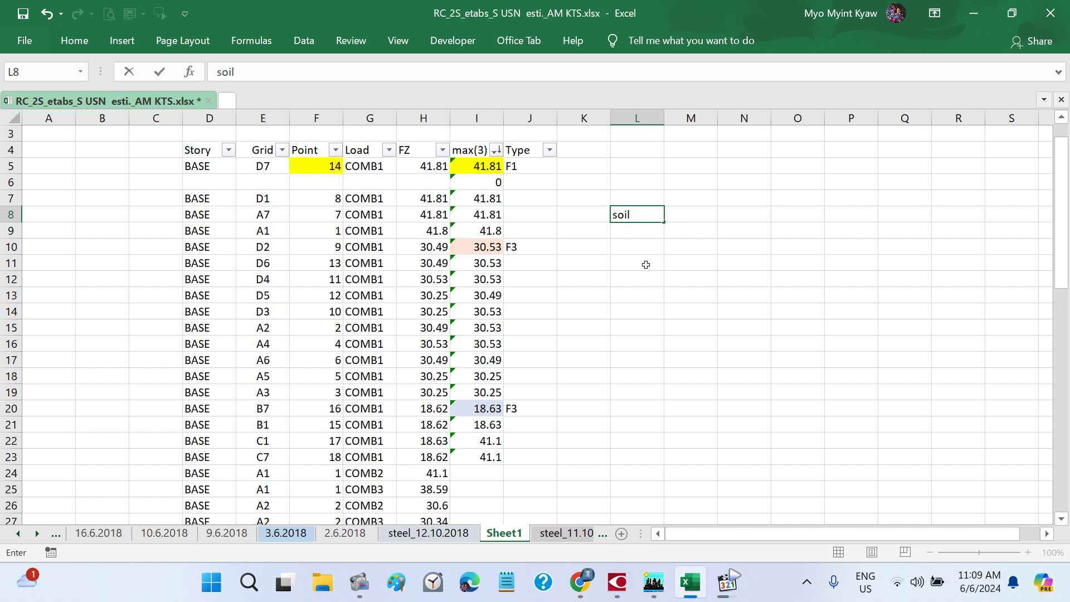
text( bearing capa)
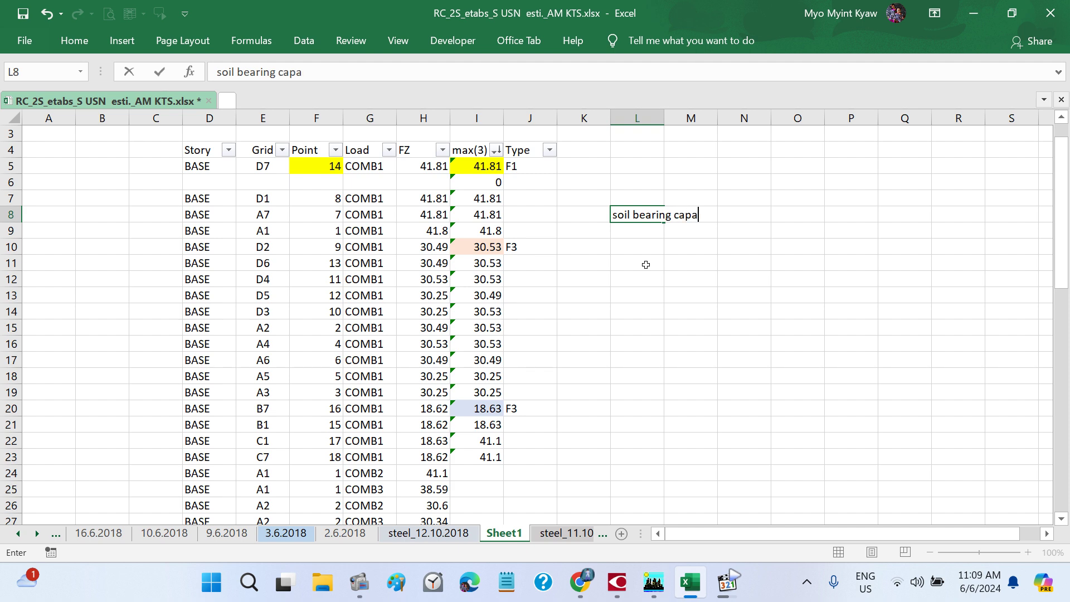
text(city)
key(Return)
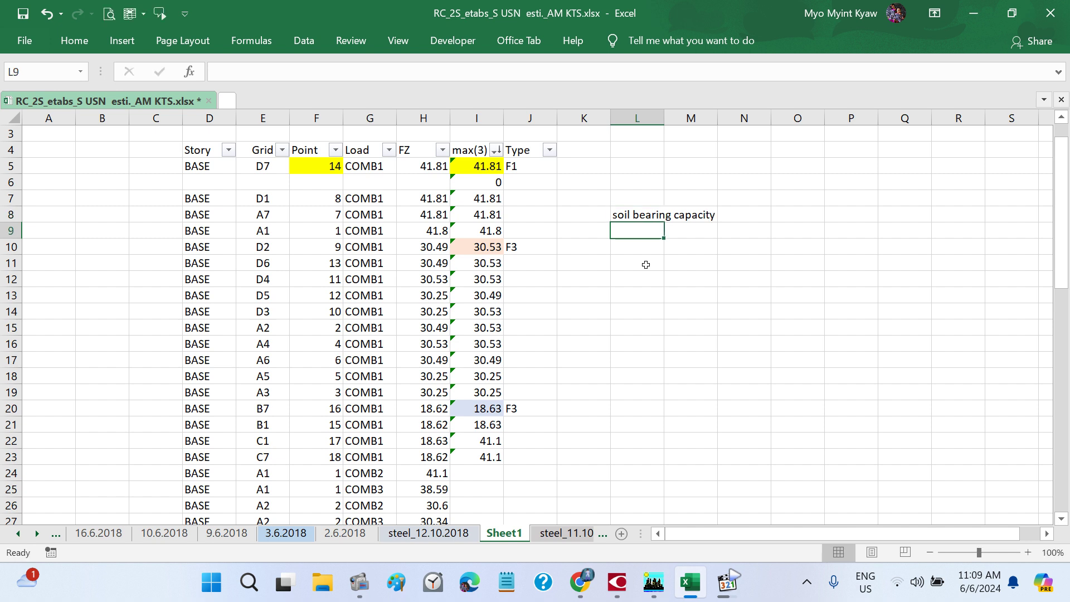
- Enter 0.6 in N8 as the soil bearing capacity and TSF in O8 as its unit
click(735, 220)
text(0)
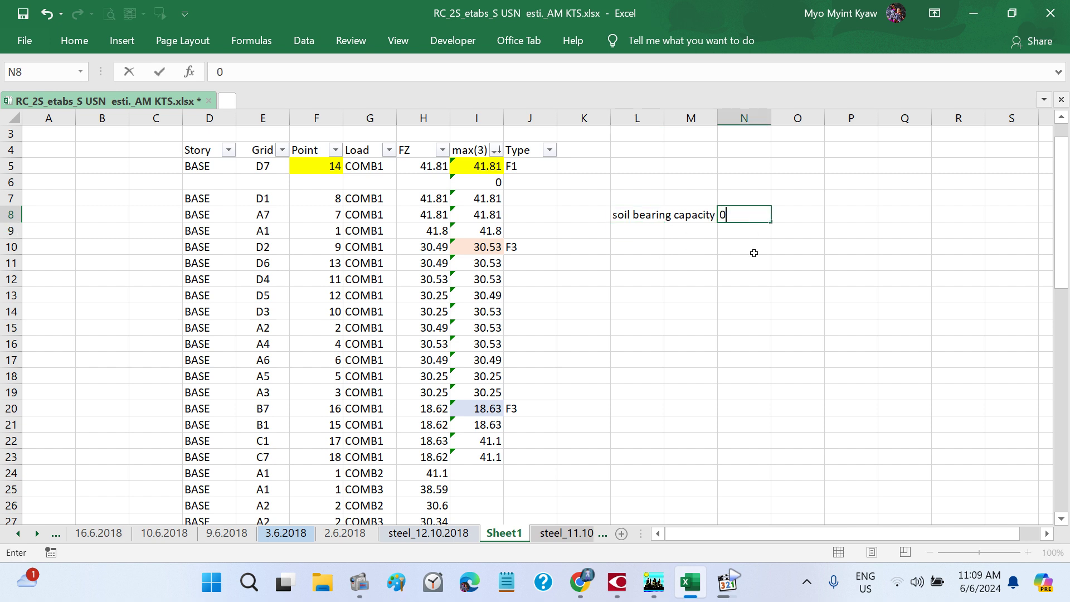
text(.6)
key(Tab)
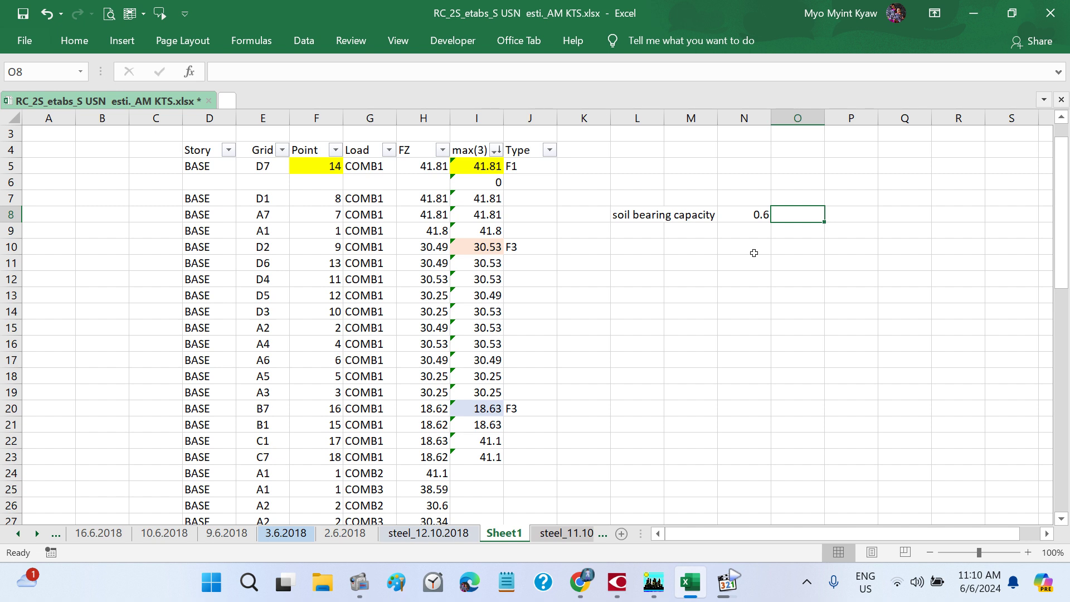
text(TS)
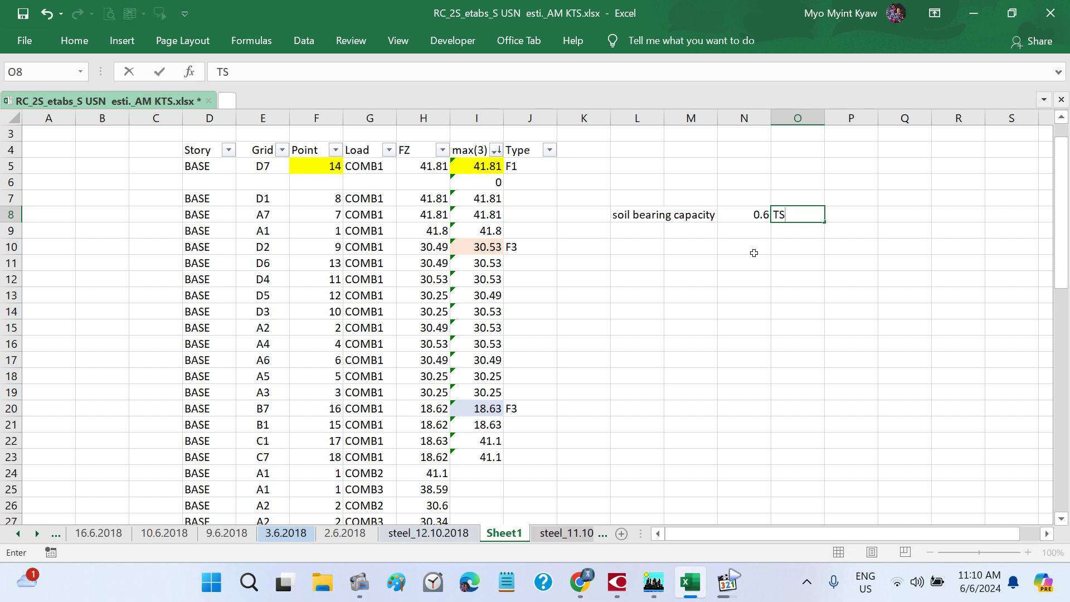
text(F)
key(Return)
- Convert the bearing capacity in N9 with the formula =N8/2.24
text(=)
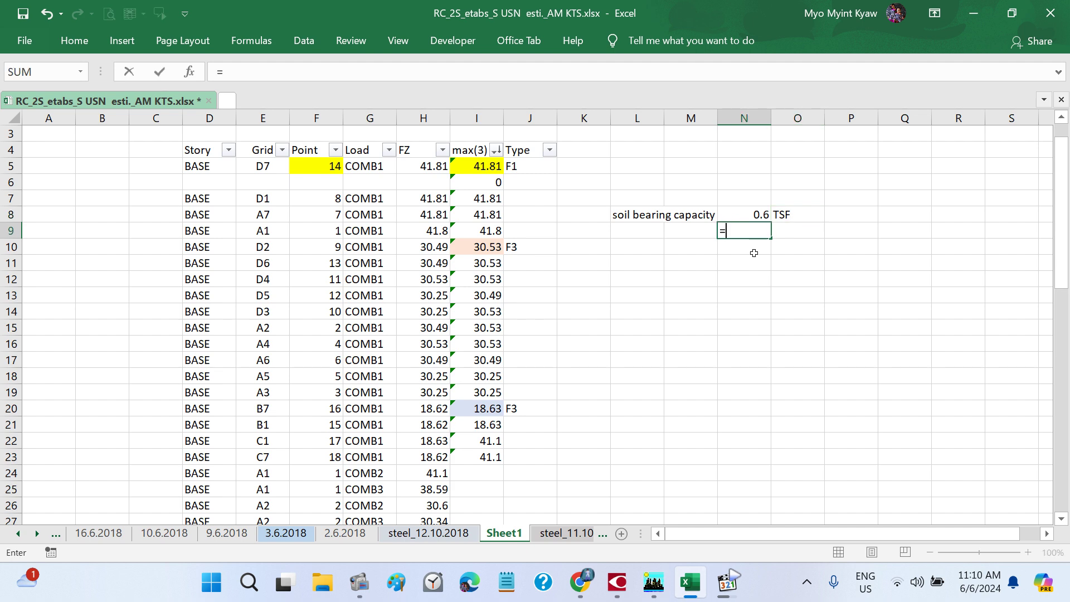
click(751, 213)
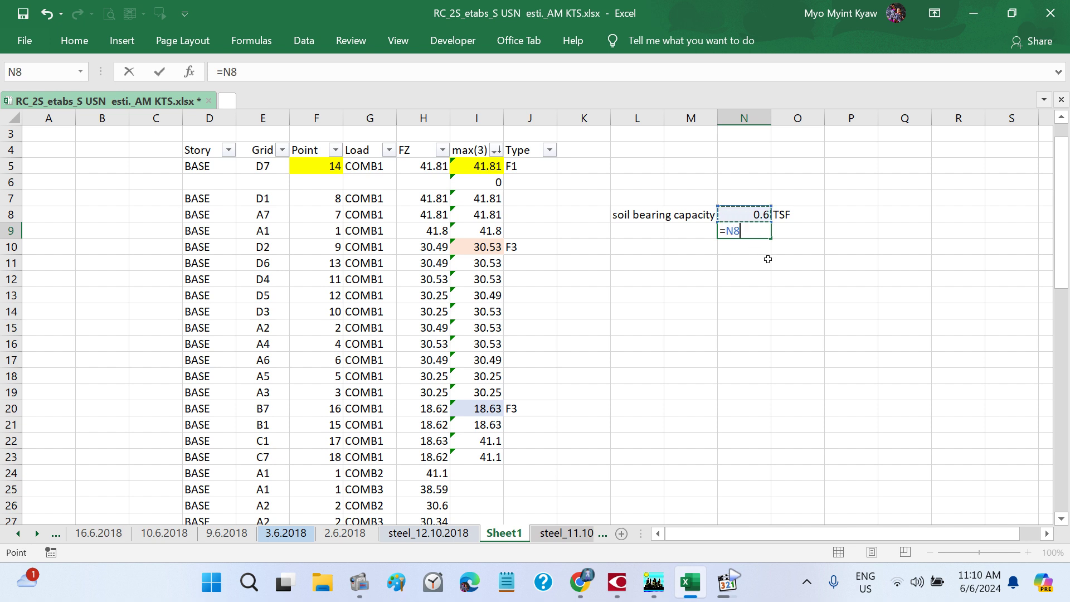
text(/2.24)
key(Return)
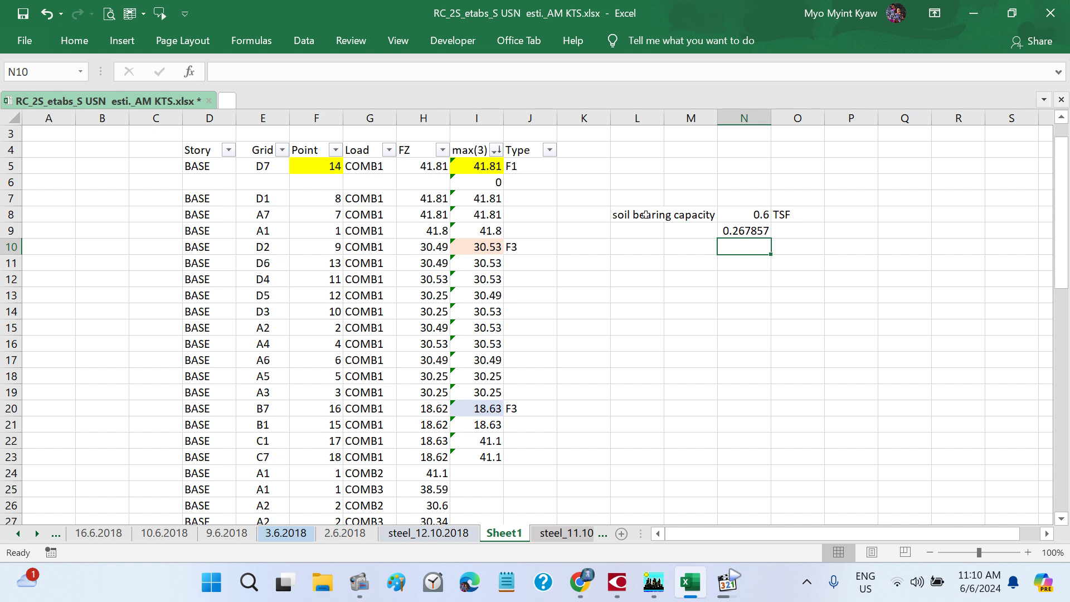
- Move the soil bearing capacity block one column over so its label starts in M8, and select K4
drag(644, 214, 831, 214)
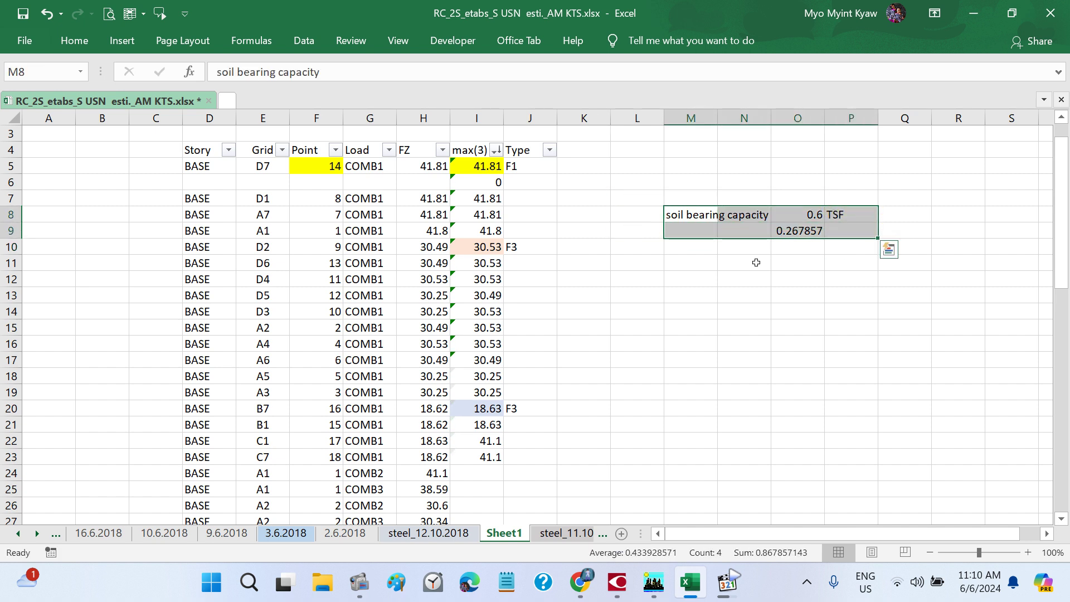
click(683, 279)
click(583, 152)
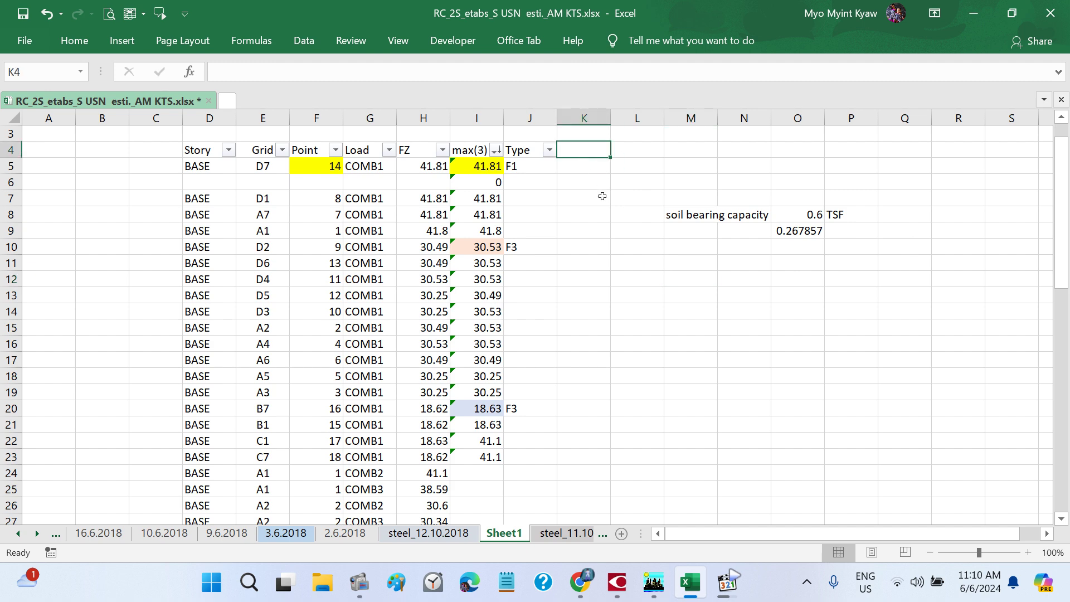
- Review the footing size estimation notes on the steel_12.10.2018 sheet, replaying the lecture audio from 01:28:06 and pausing it
click(427, 533)
scroll(362, 395, down, 20)
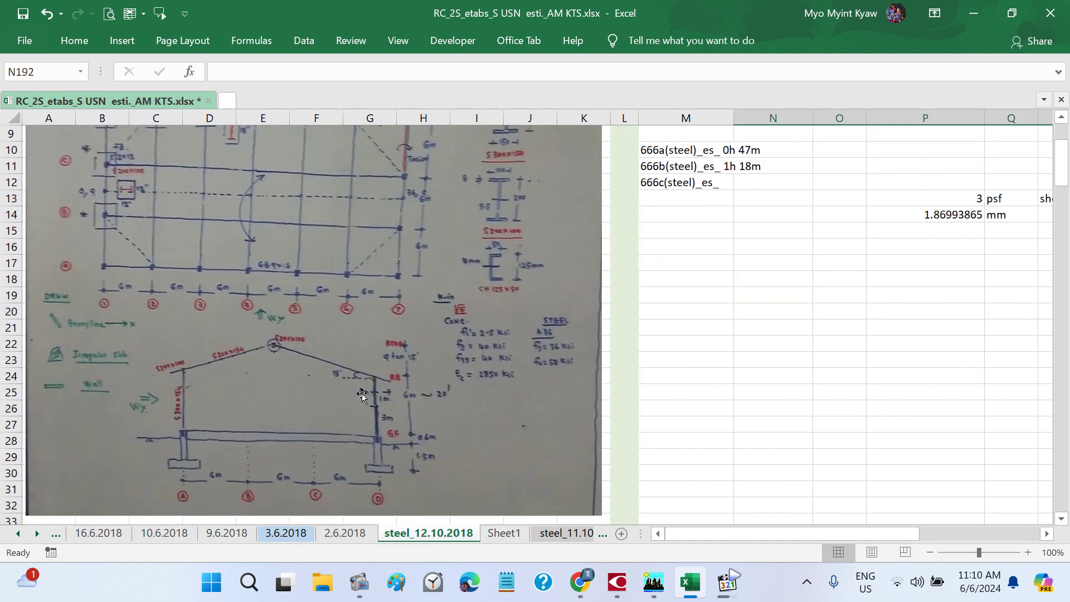
scroll(362, 395, down, 20)
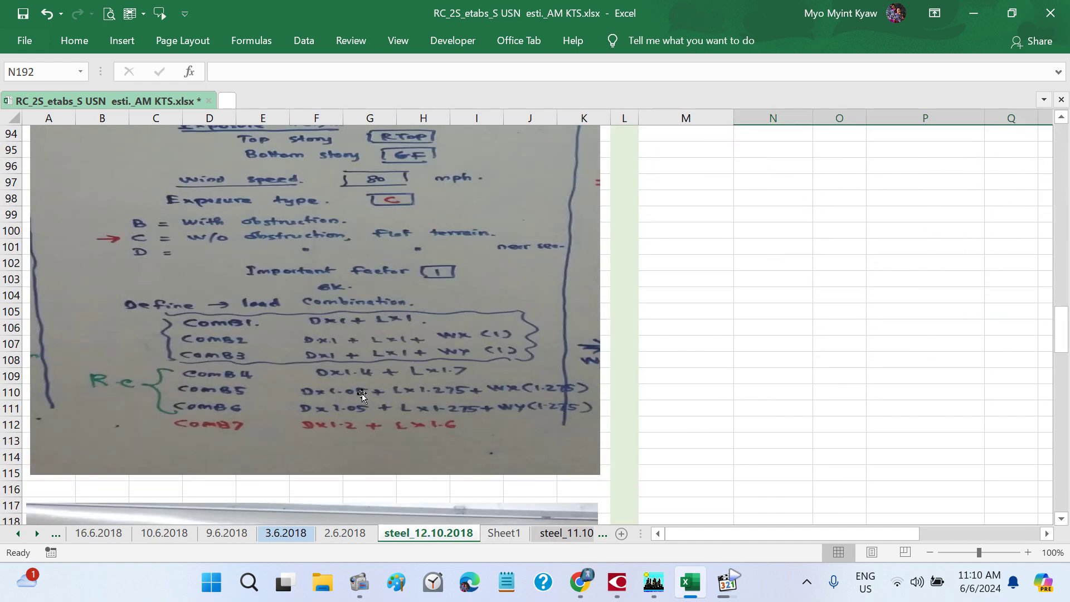
scroll(361, 396, down, 9)
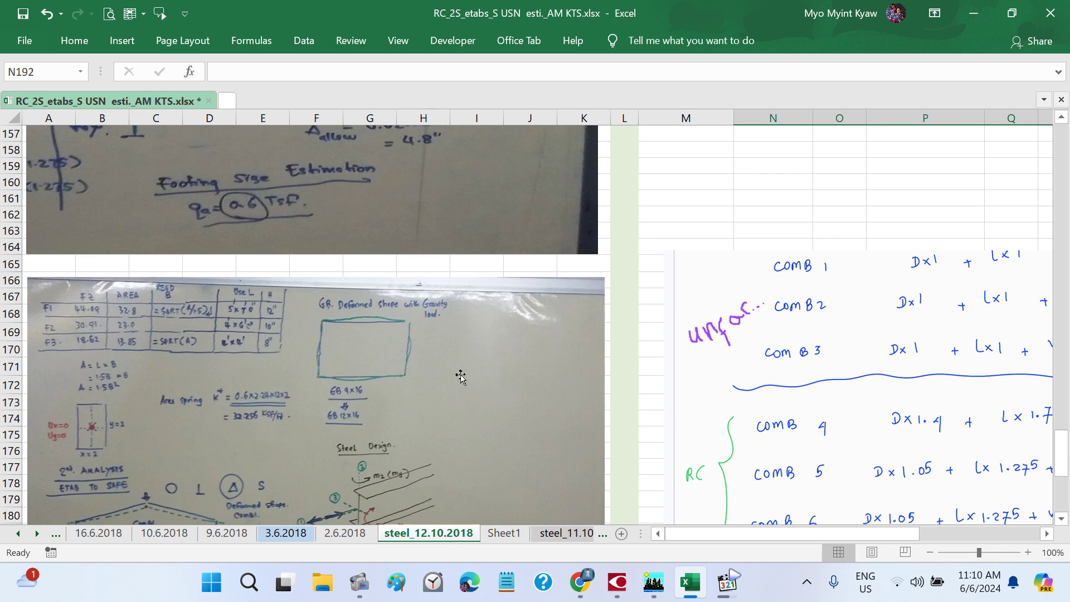
scroll(460, 377, up, 1)
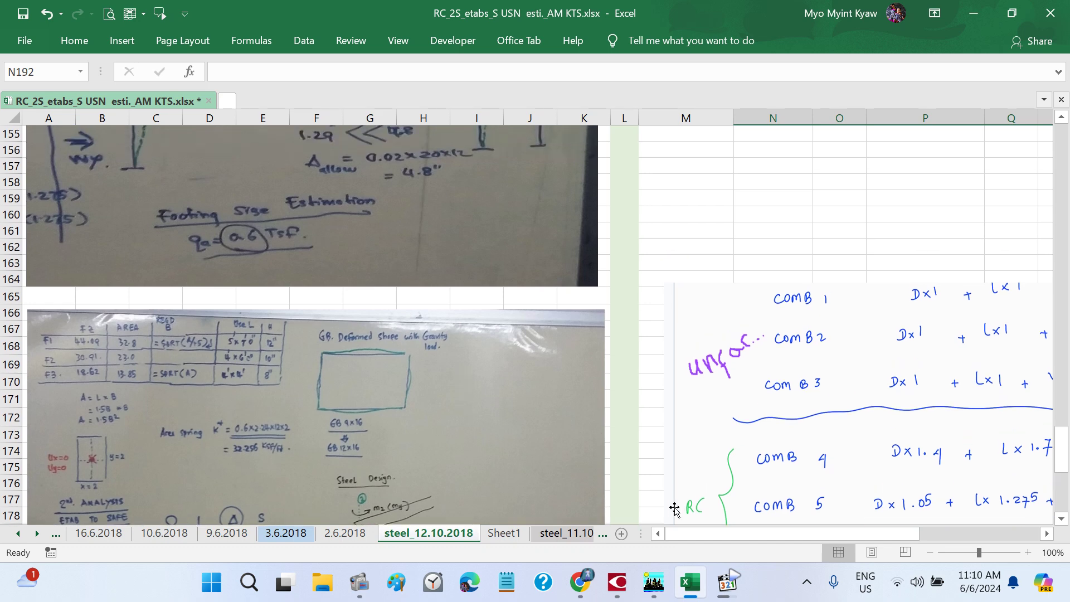
click(726, 592)
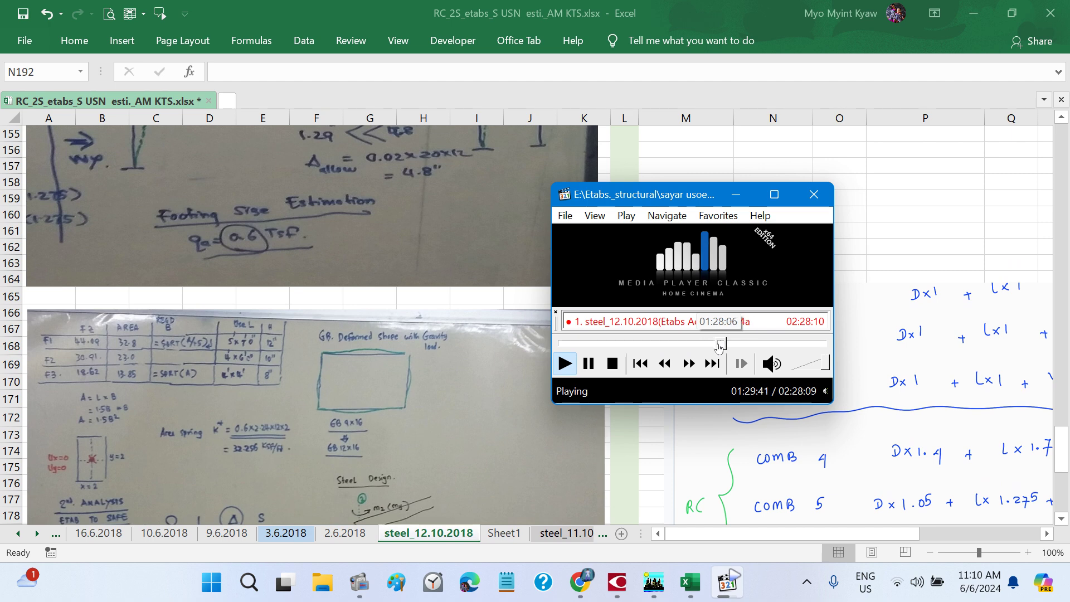
click(718, 344)
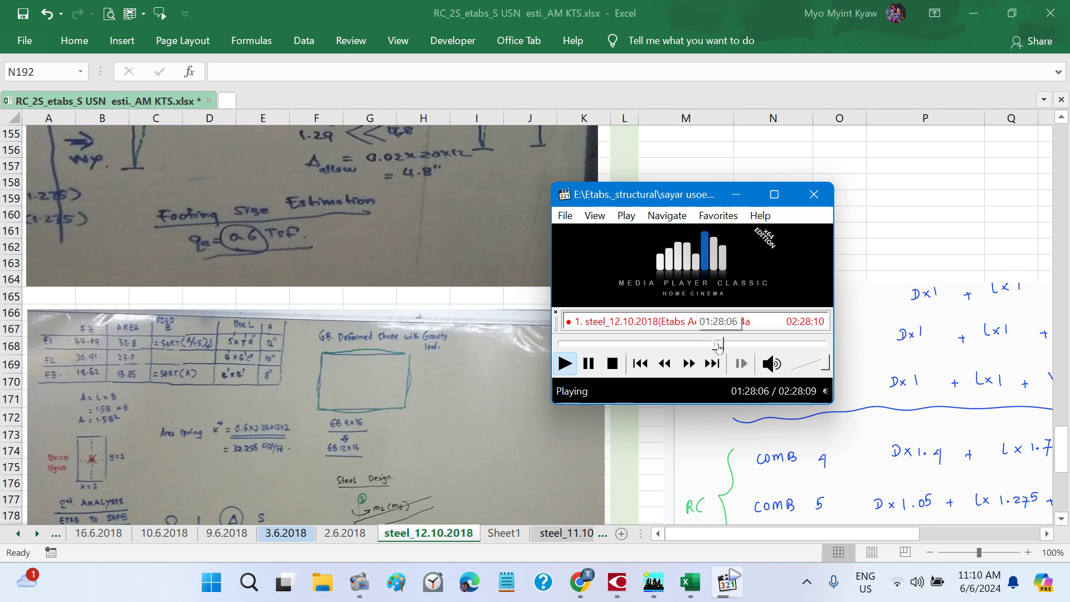
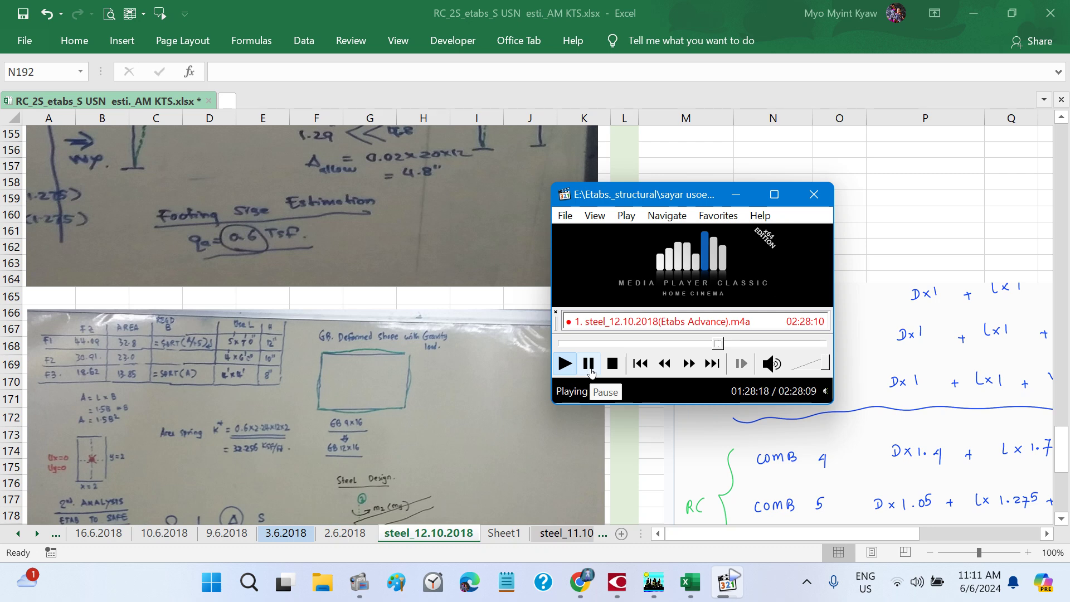
click(589, 371)
- Add the column heading sqrt in K4 of Sheet1, next to the Type column
click(501, 533)
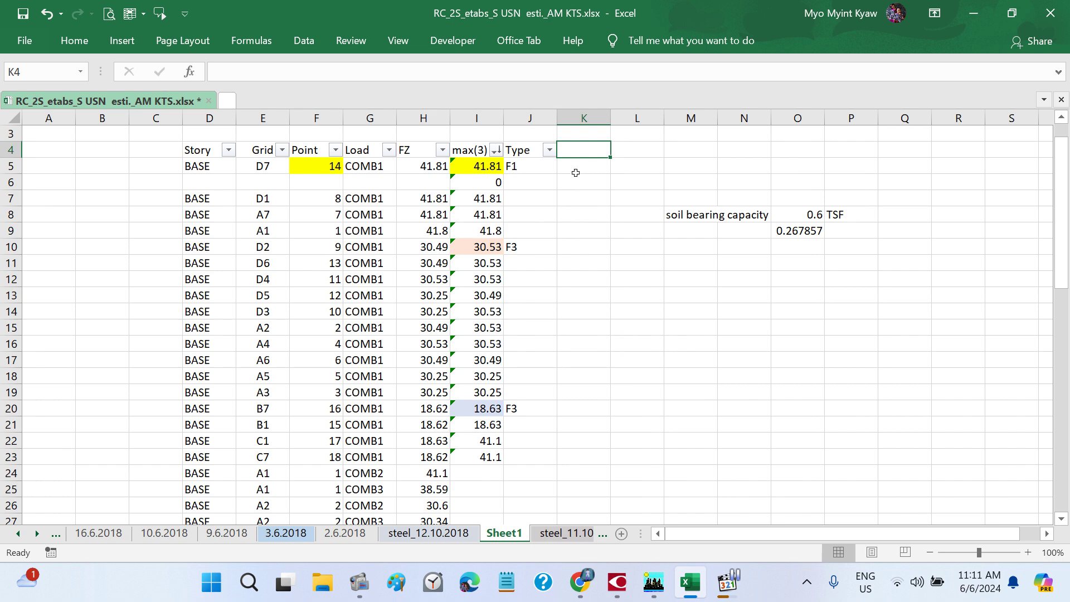
text(sqrt)
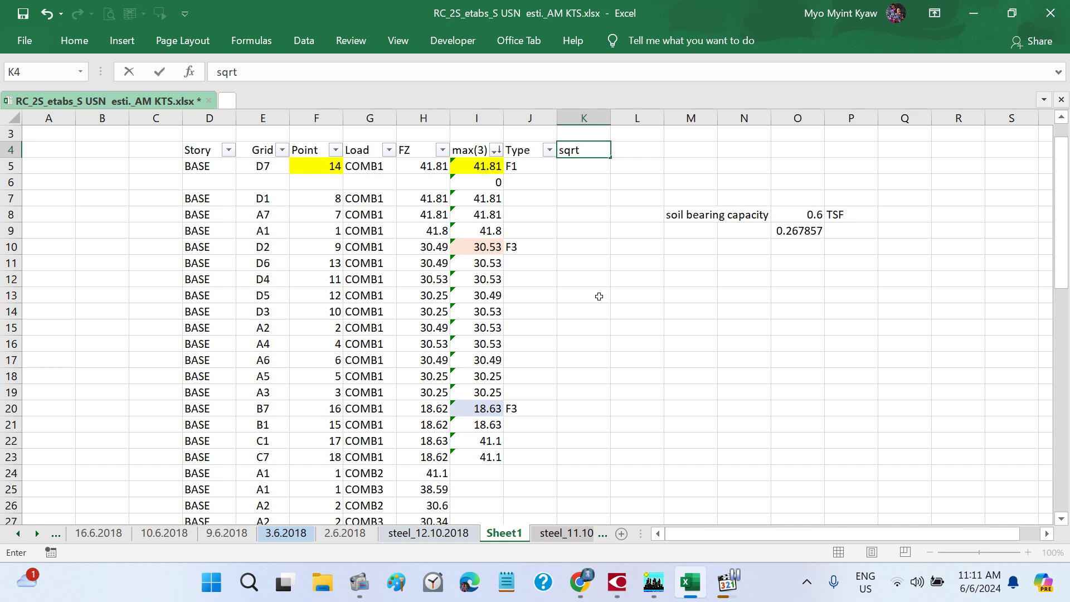
key(Return)
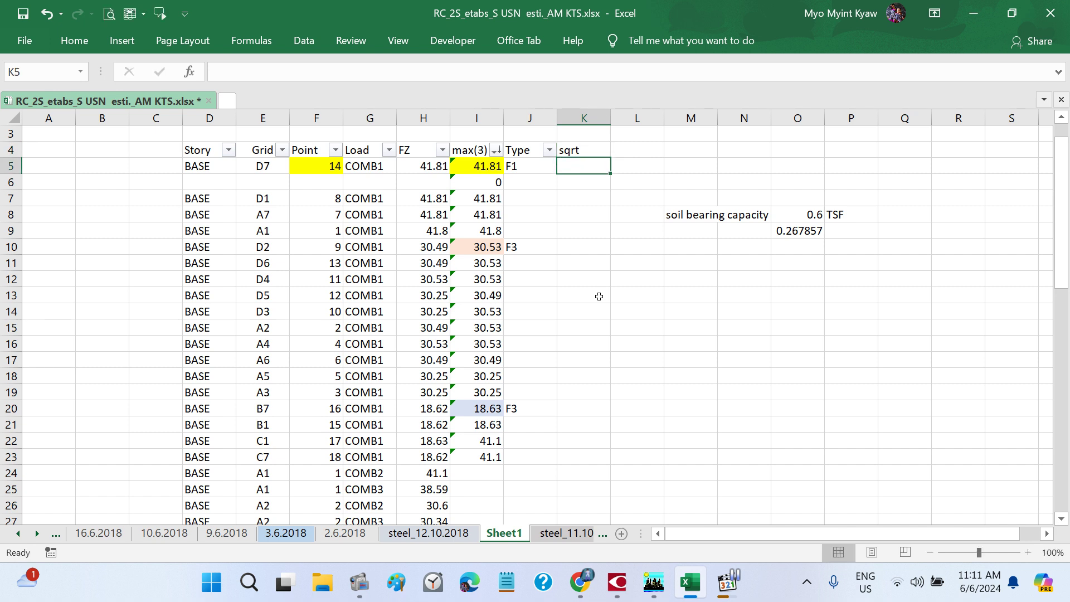
- Calculate D7's square footing side in K5 with the formula =SQRT(I5/0.6/2.24)
text(=)
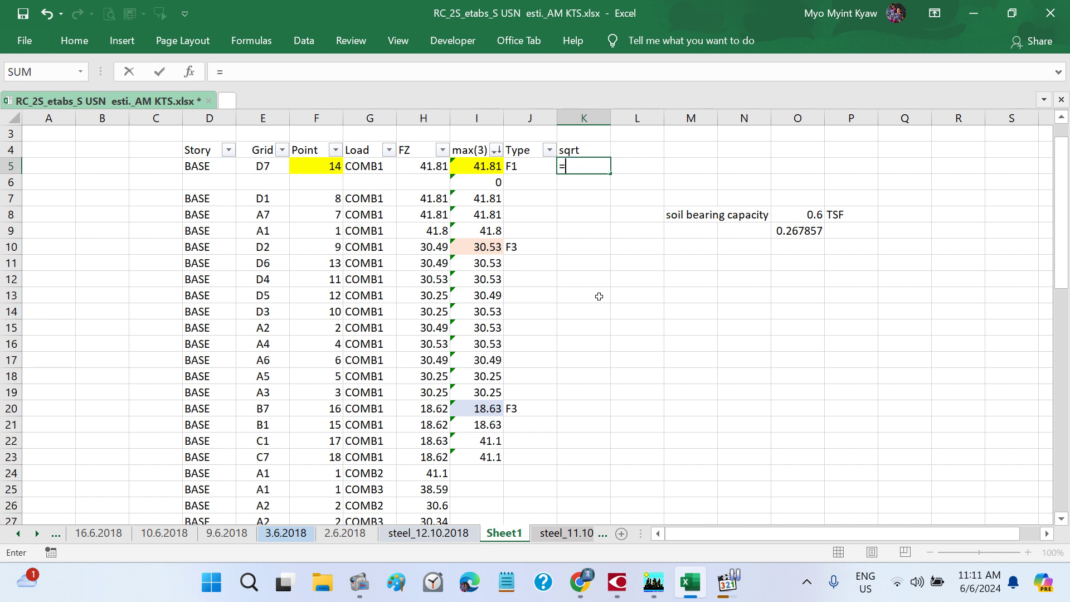
text(sqrt)
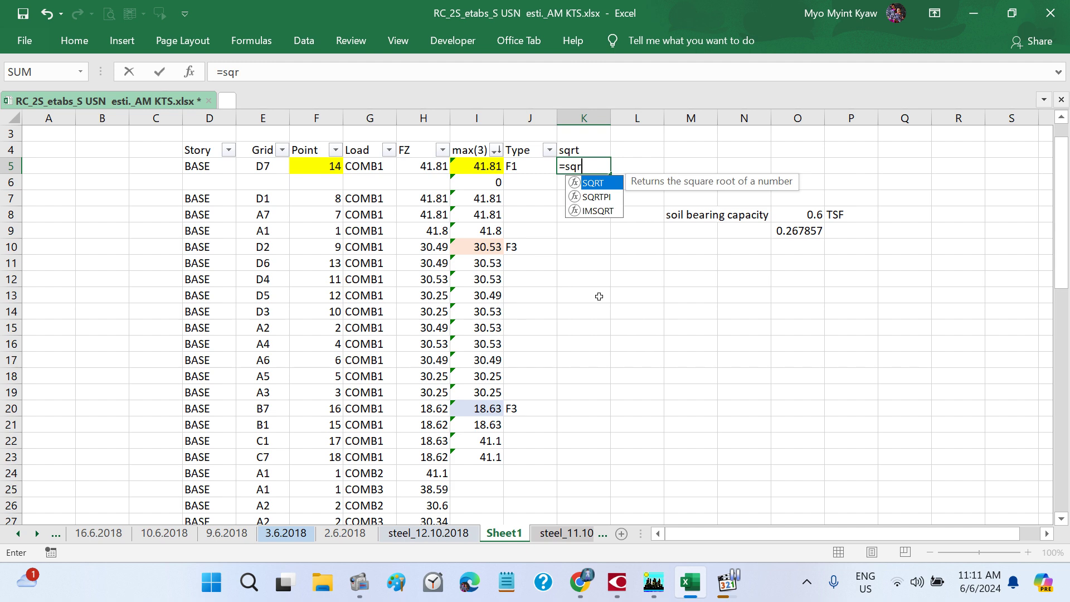
double_click(595, 184)
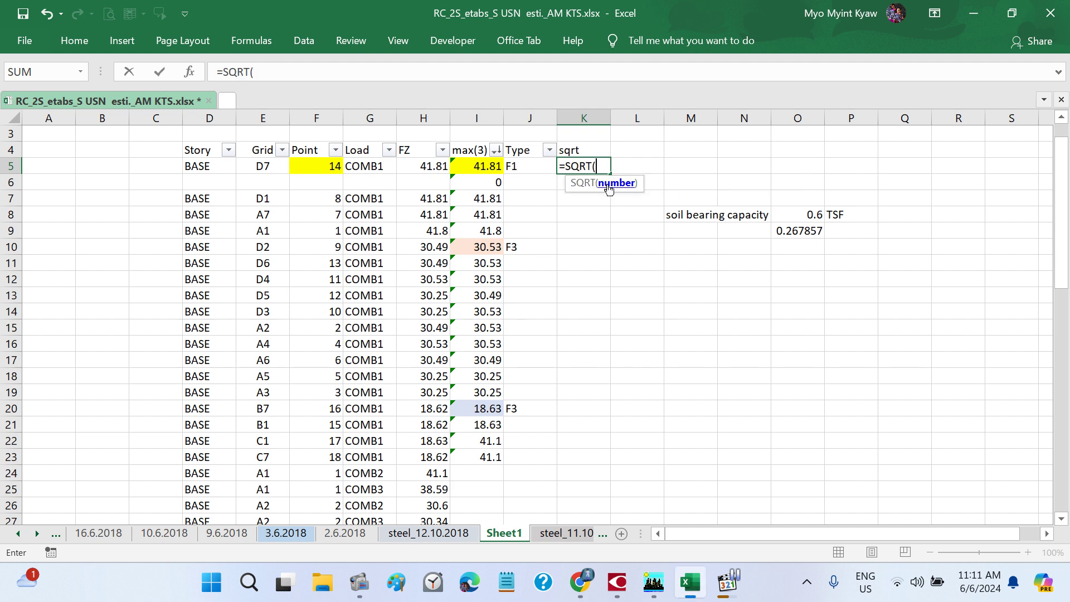
click(485, 165)
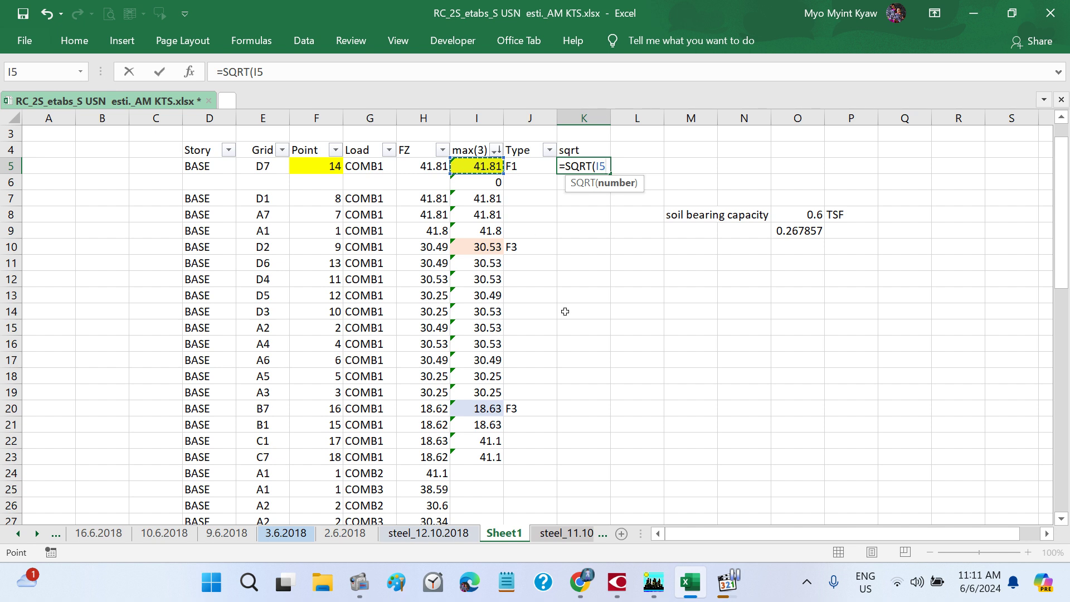
text(/0.6)
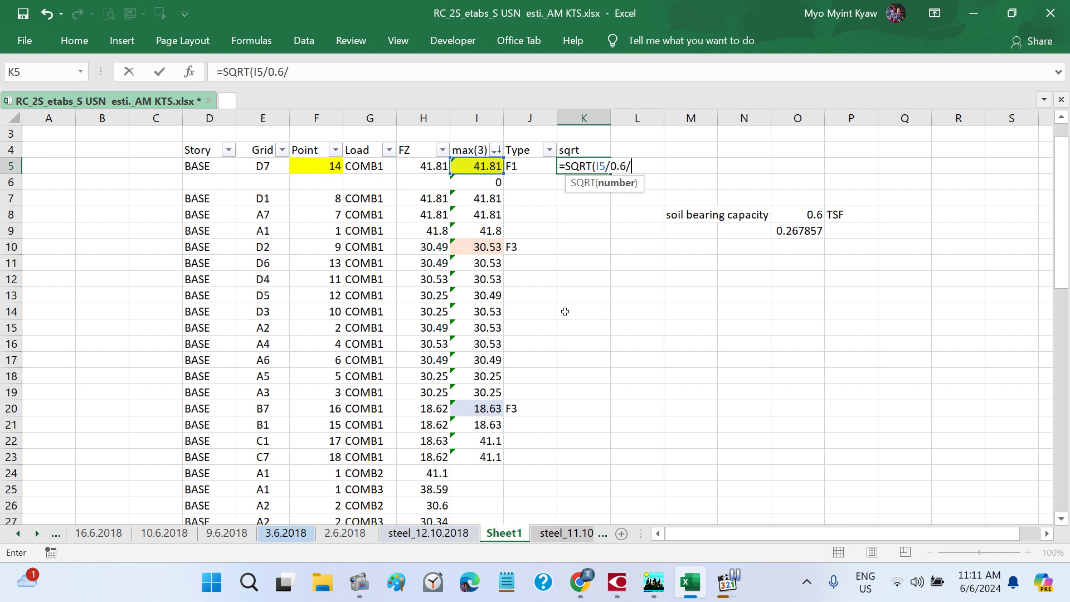
text(/2.24)
key(Return)
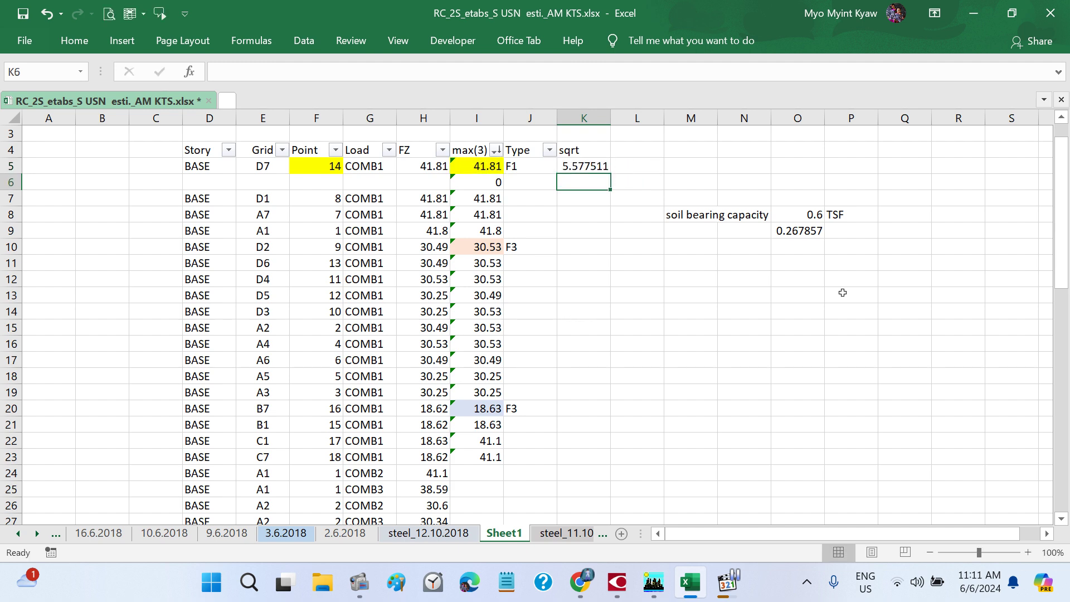
- Enter ksf in P9 as the converted bearing capacity's unit, and check the formulas in O9 and K5
click(847, 229)
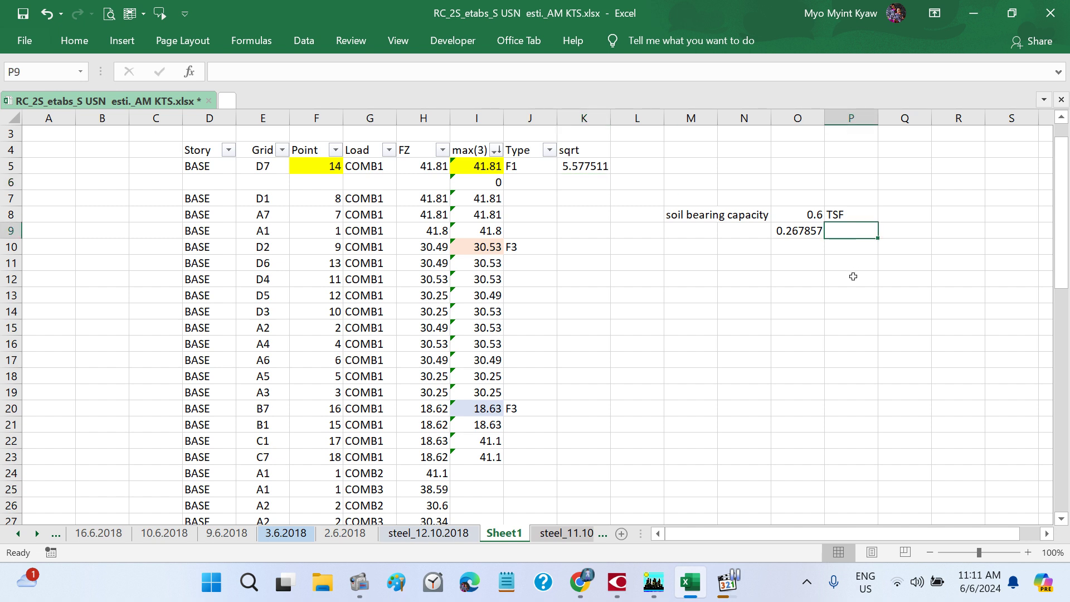
text(ksf)
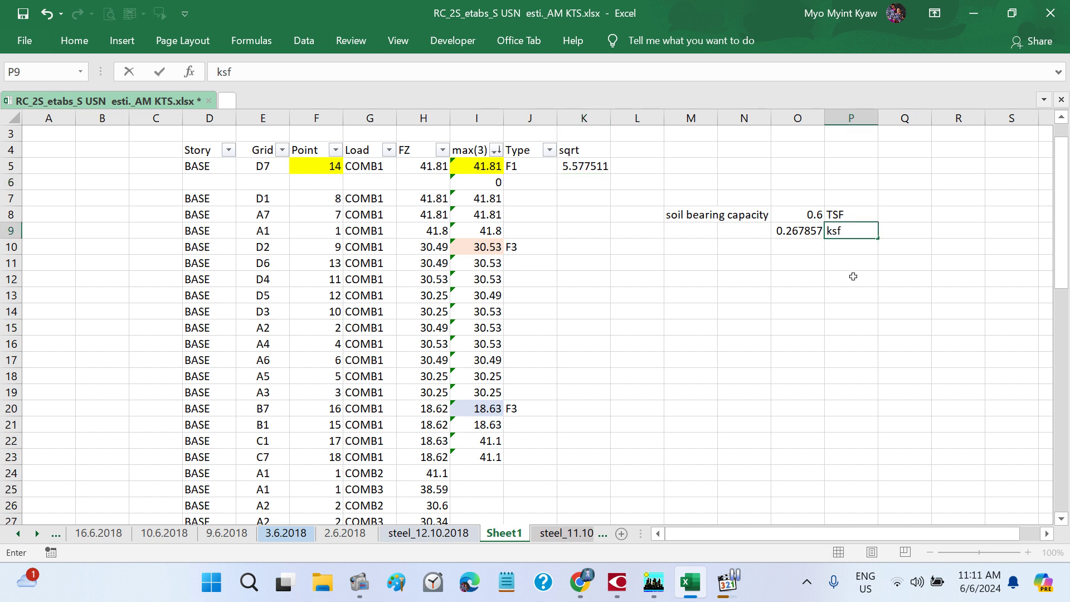
key(Return)
click(814, 233)
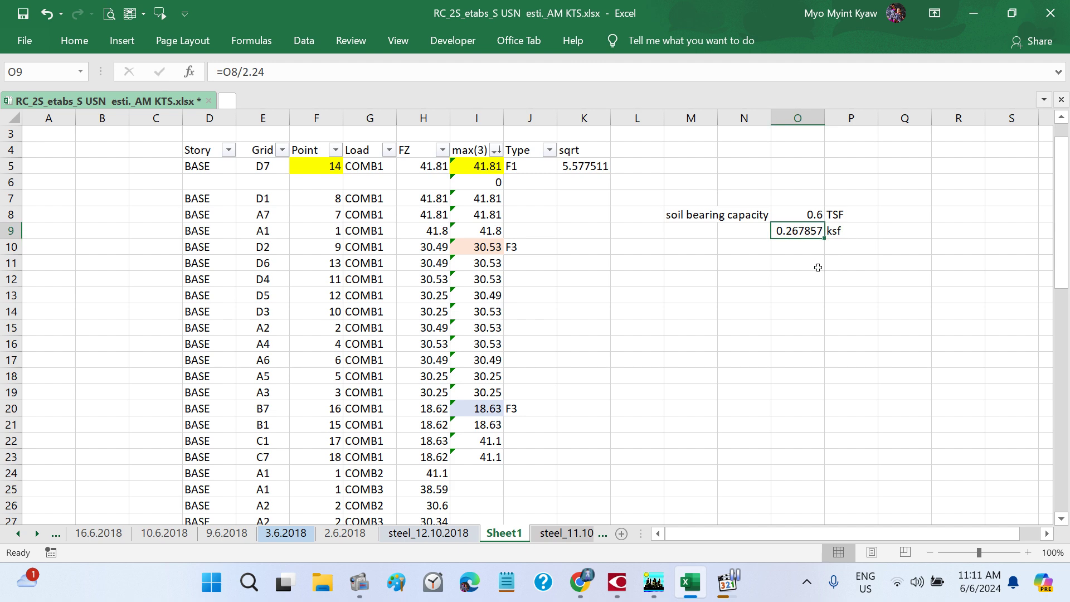
click(616, 260)
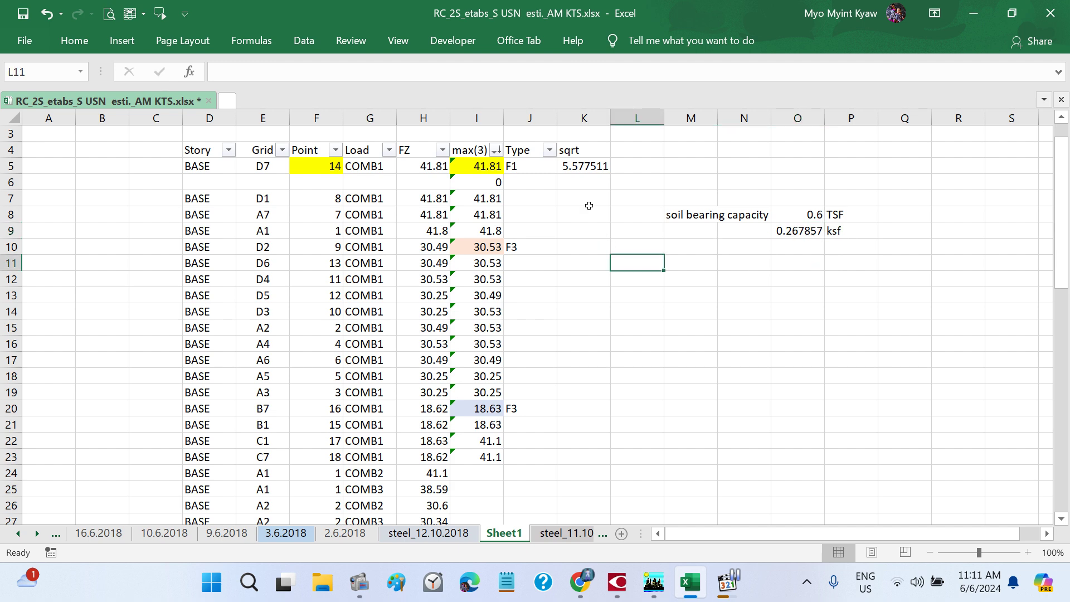
click(581, 165)
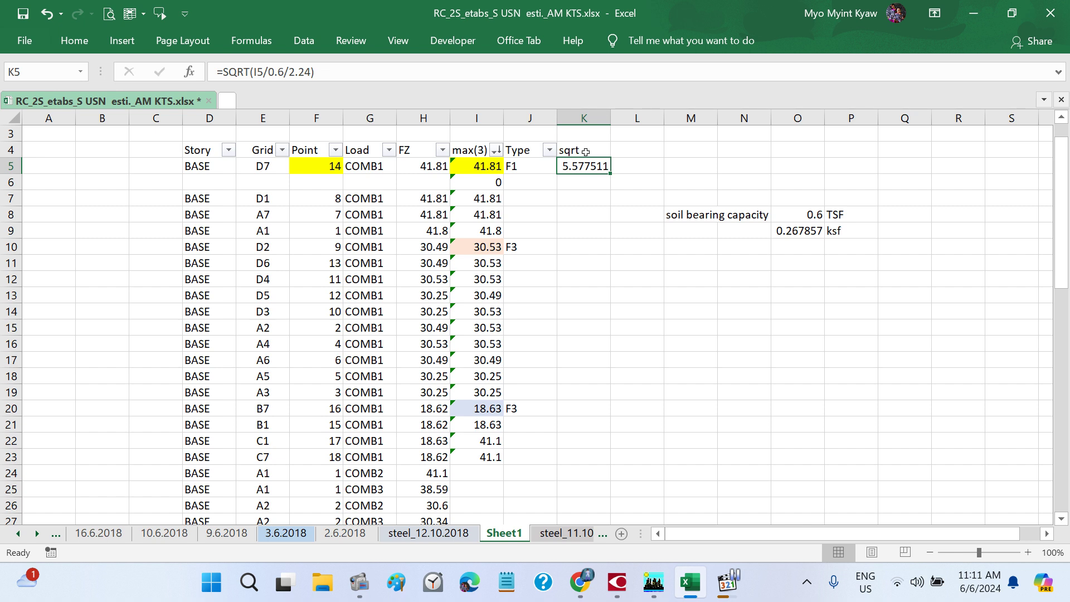
- Add the unit to the FZ column heading so H4 reads FZ(kip), and resume the lecture audio
click(473, 151)
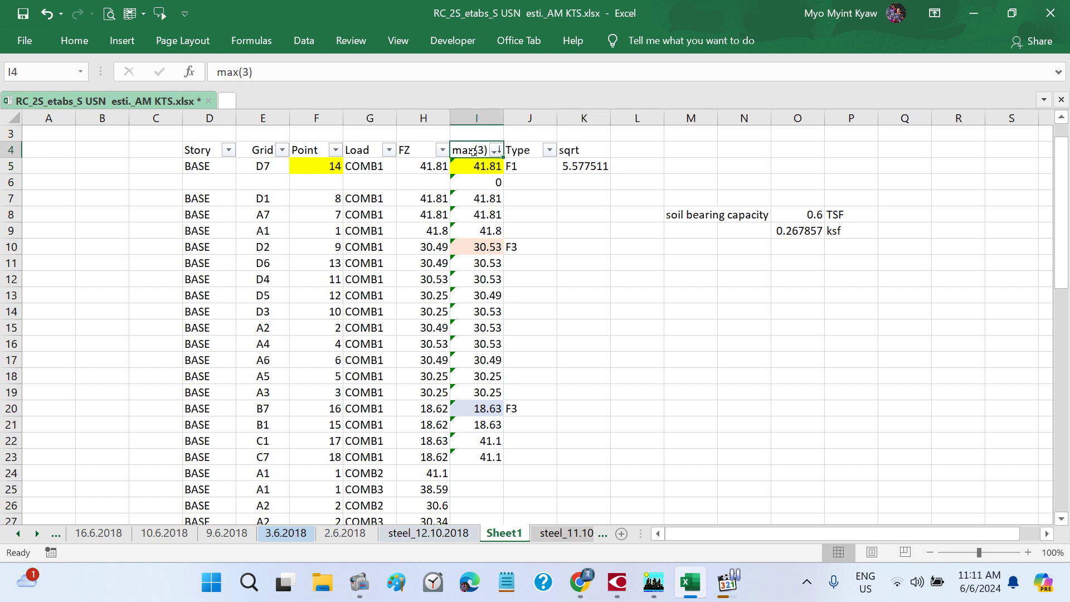
click(418, 148)
double_click(417, 148)
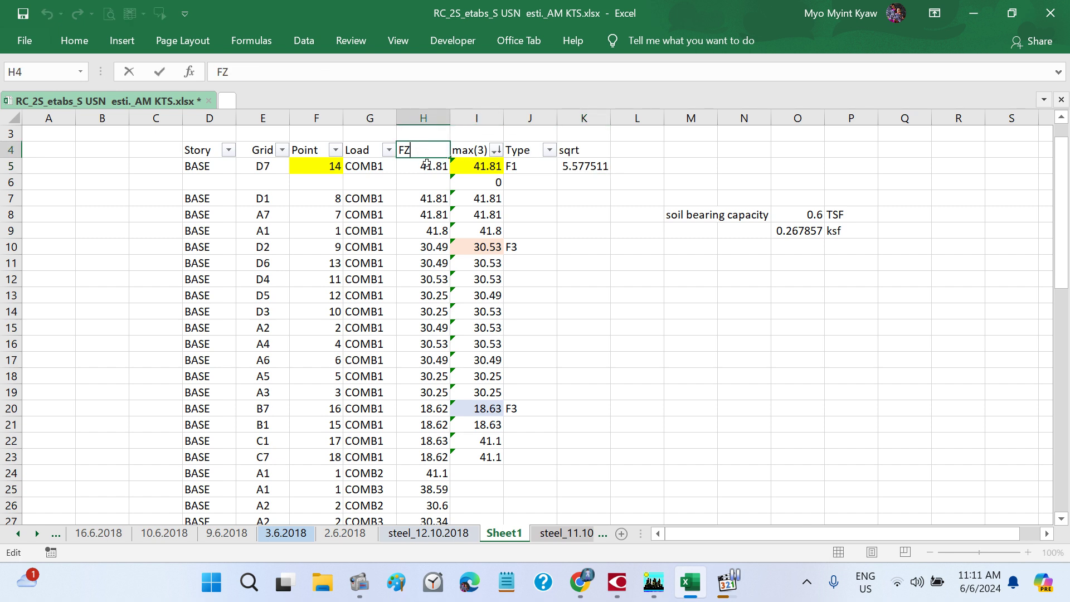
text((kip))
key(Return)
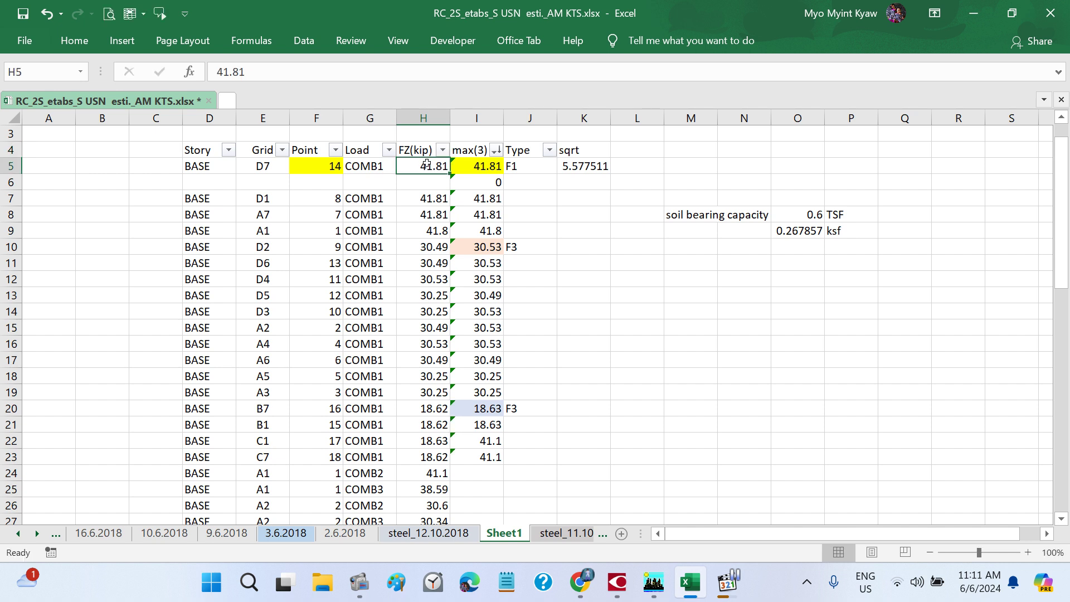
click(726, 582)
click(566, 361)
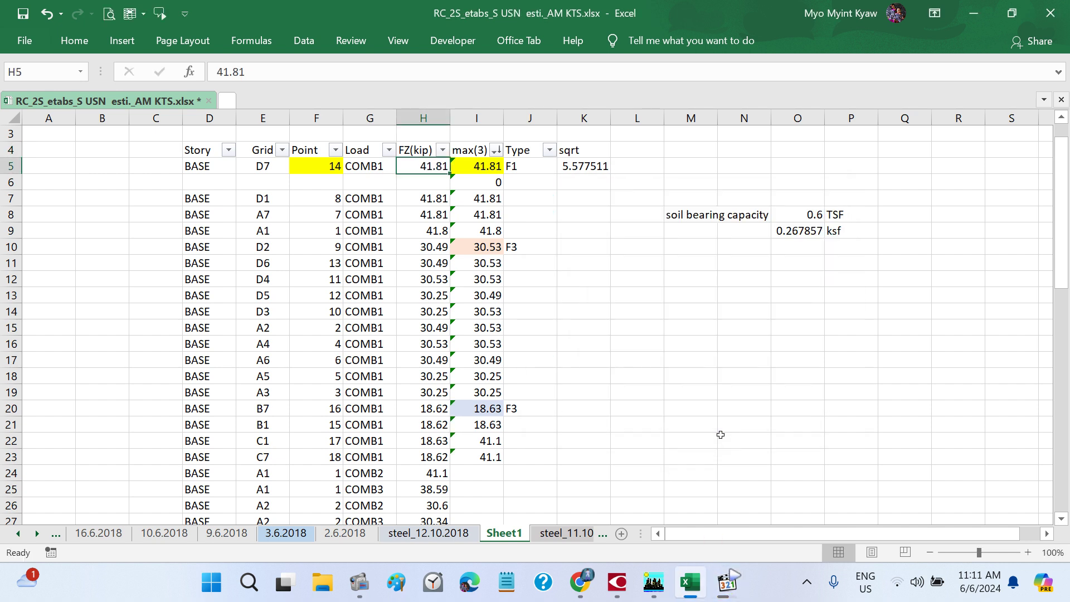
- Apply a thick outside border around the soil bearing capacity block M8:P9
drag(697, 212, 844, 231)
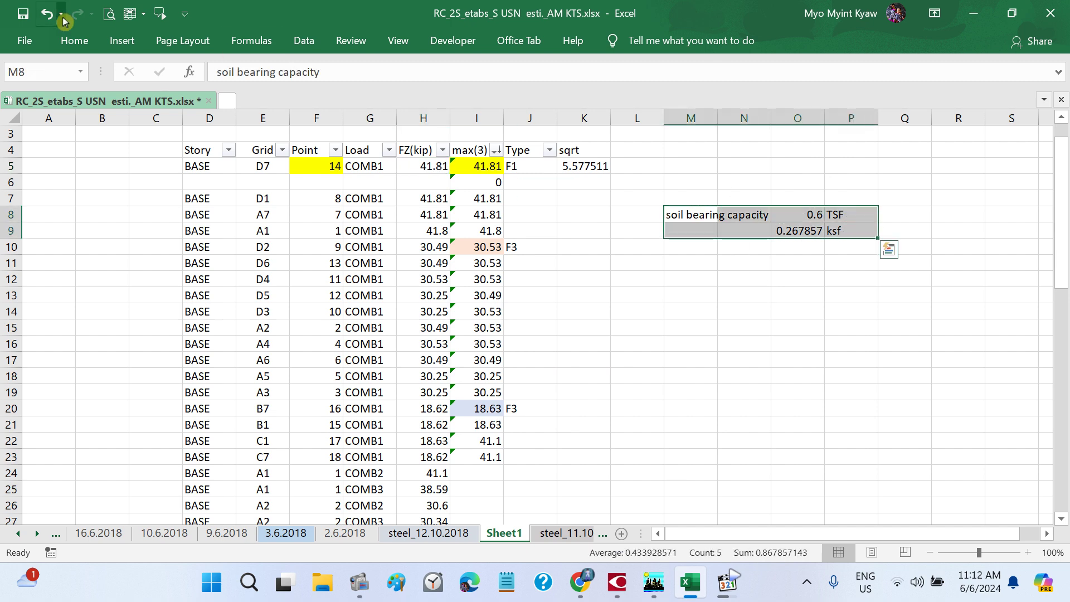
click(74, 40)
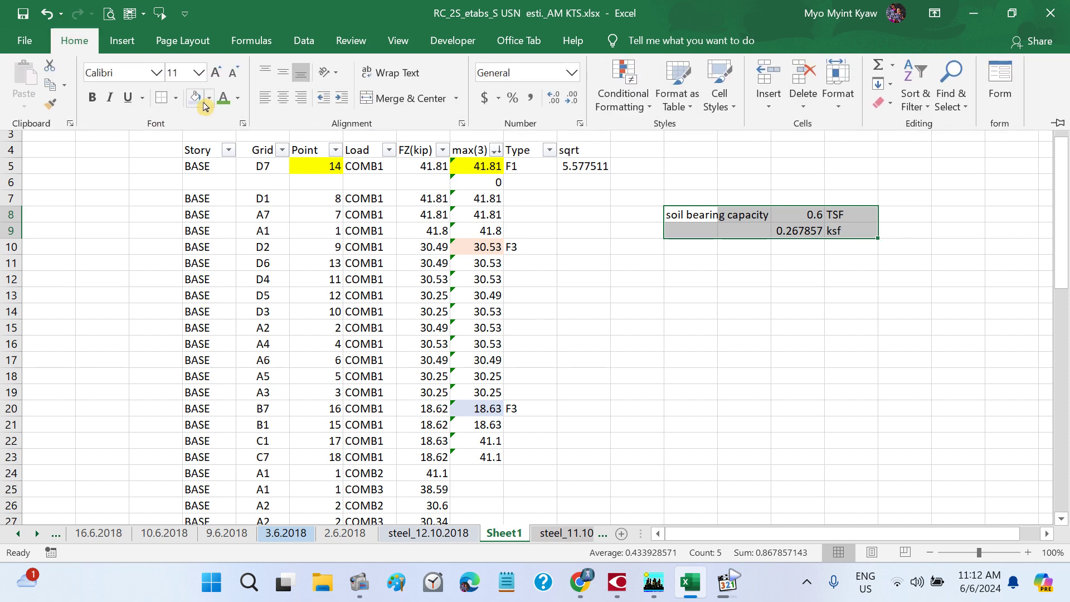
click(175, 98)
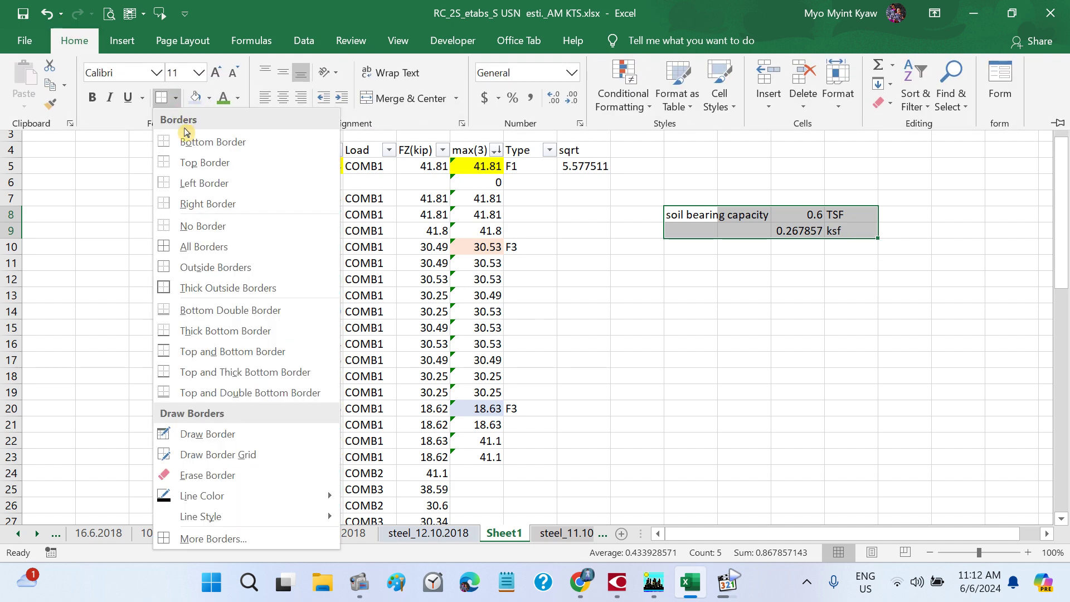
click(239, 289)
click(715, 362)
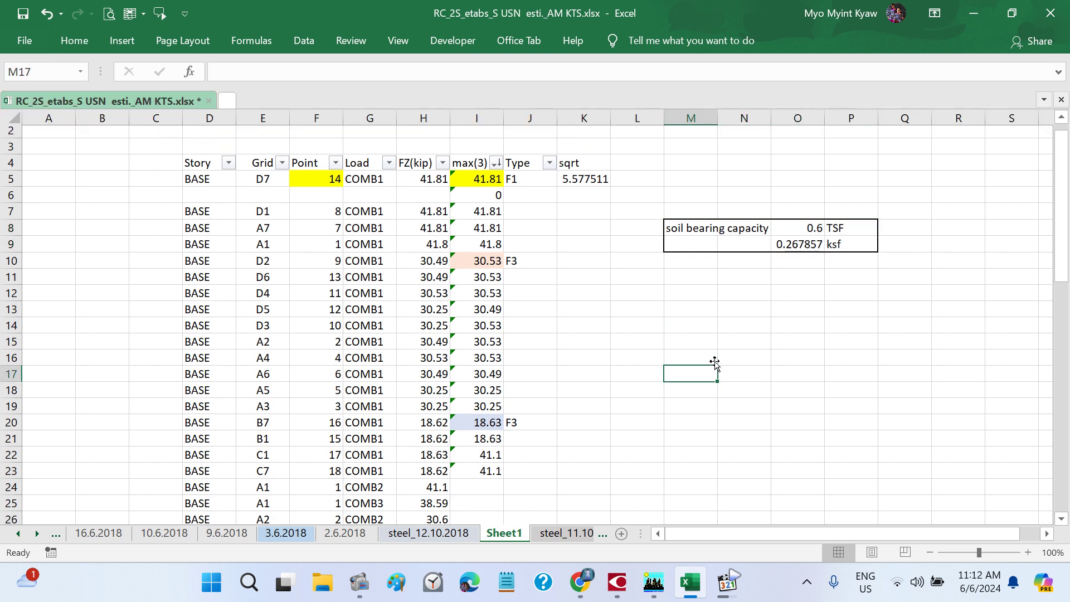
- Move the bordered soil bearing capacity block from M8:P9 to G1:J2, above the reactions table
scroll(714, 362, up, 1)
drag(684, 247, 866, 266)
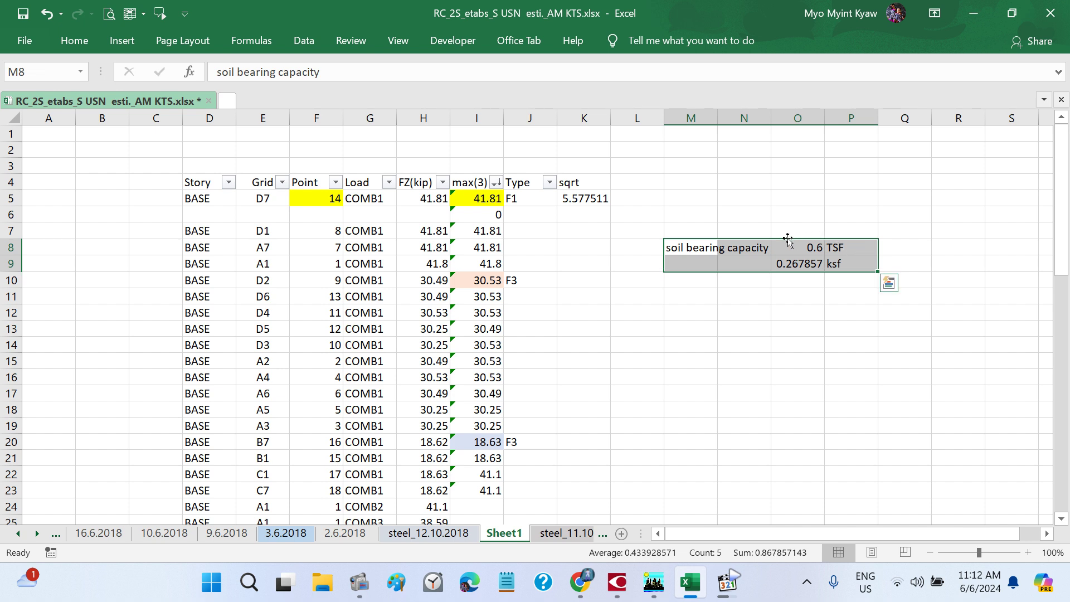
drag(787, 240, 473, 139)
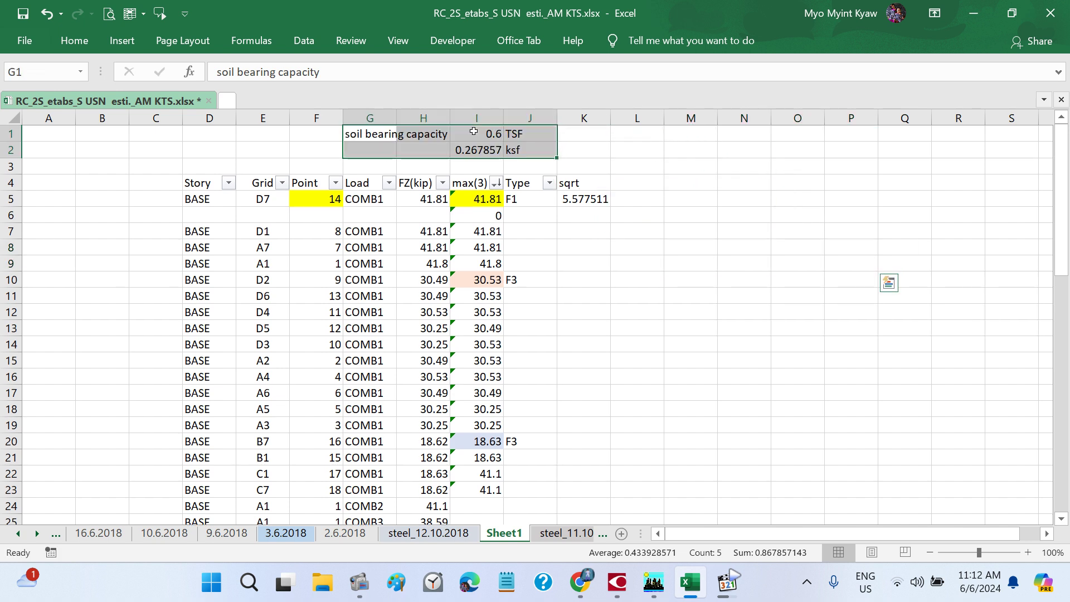
click(600, 305)
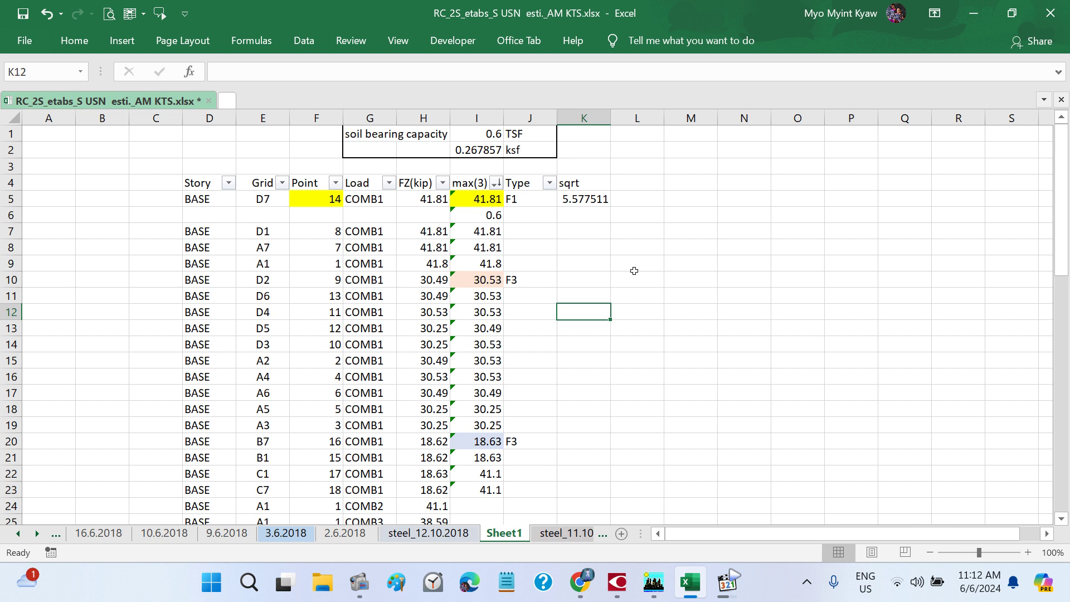
- Check the square root formula in K5 and copy it to K10 and K20 for grids D2 and B7
click(581, 199)
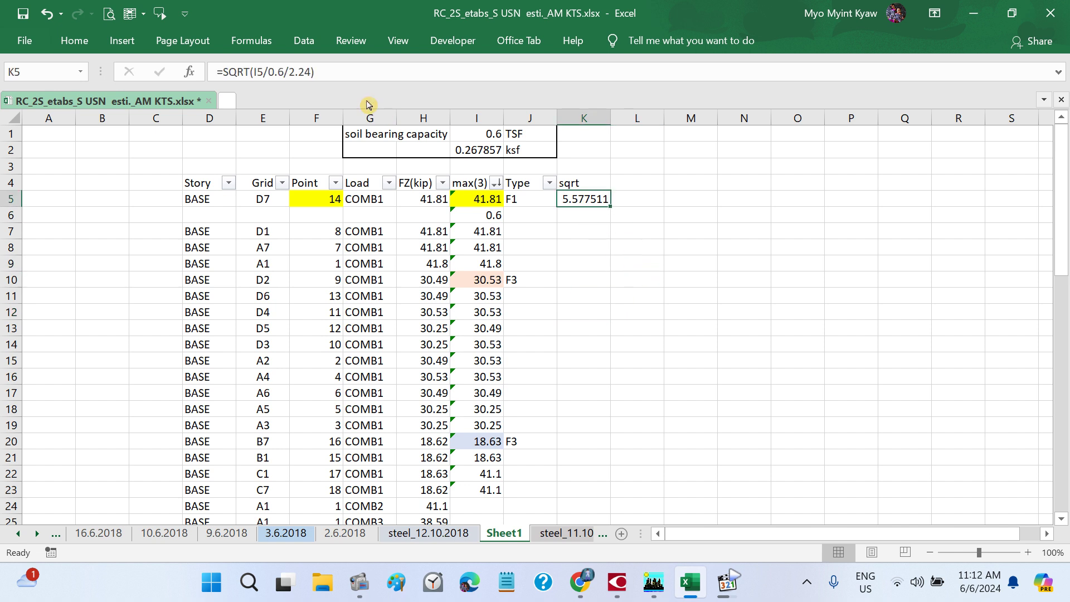
click(334, 77)
click(679, 345)
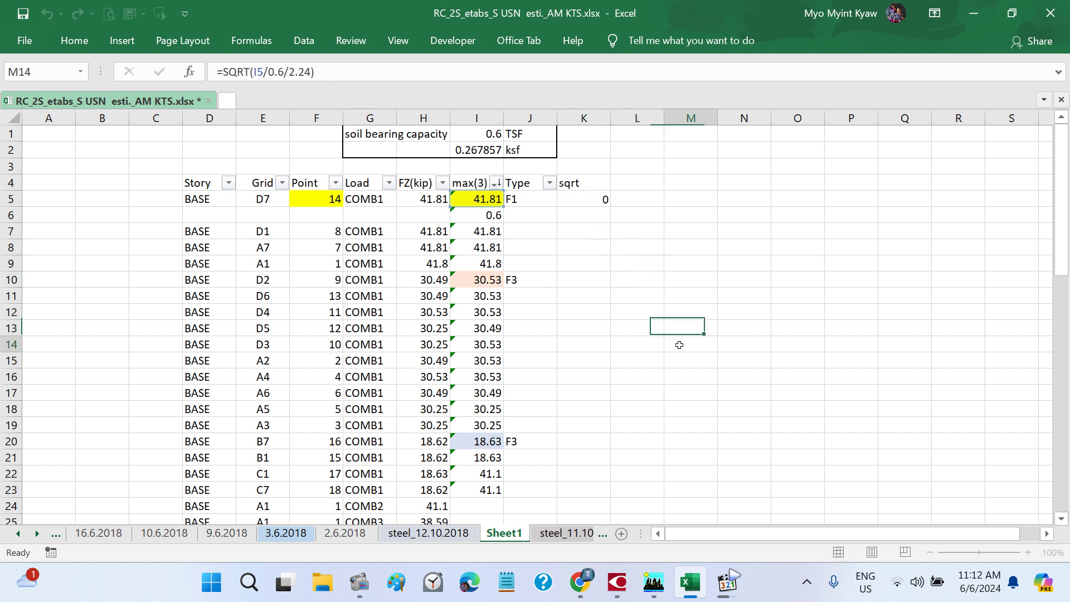
click(593, 206)
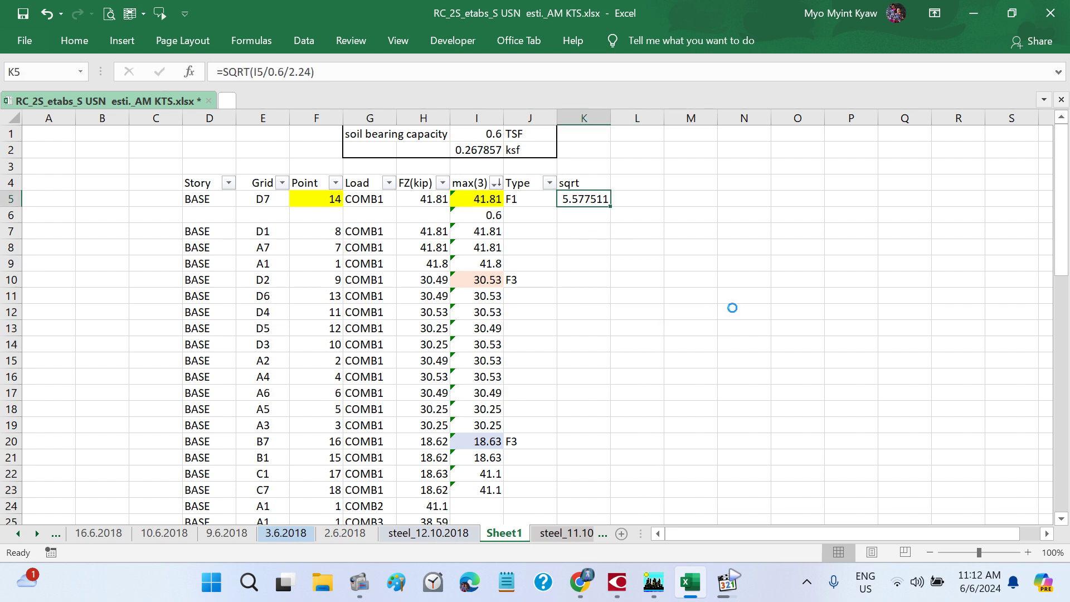
key(ctrl+c)
click(573, 282)
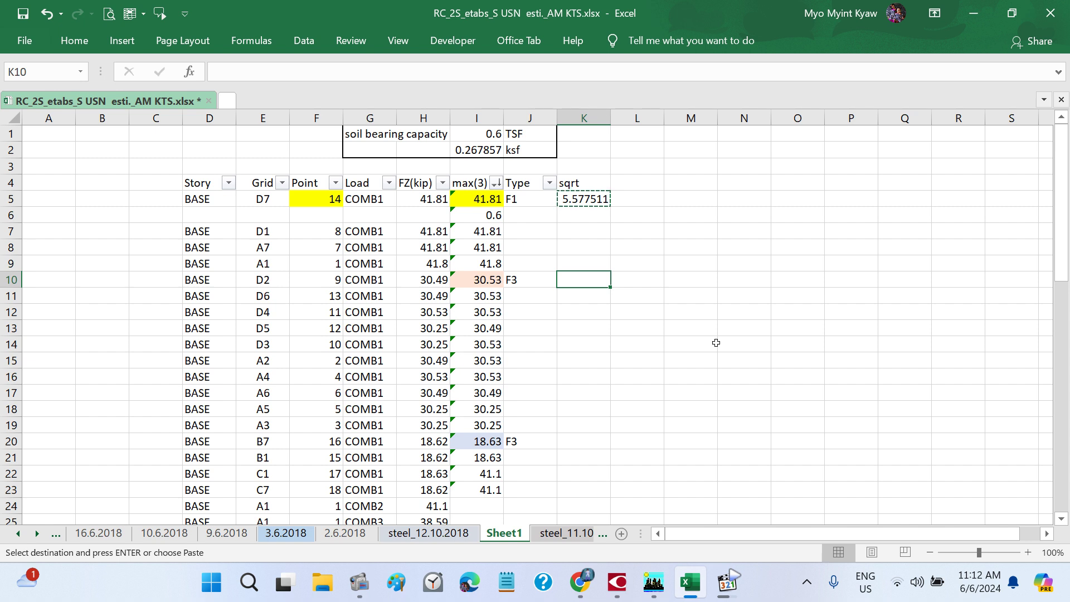
key(ctrl+v)
click(577, 441)
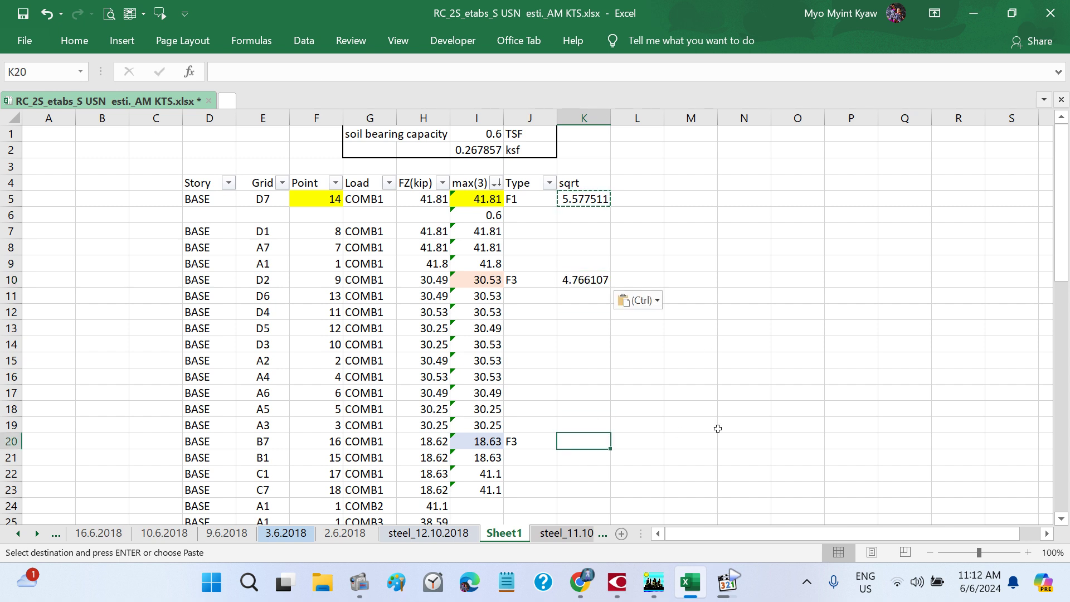
key(ctrl+v)
key(Escape)
click(718, 429)
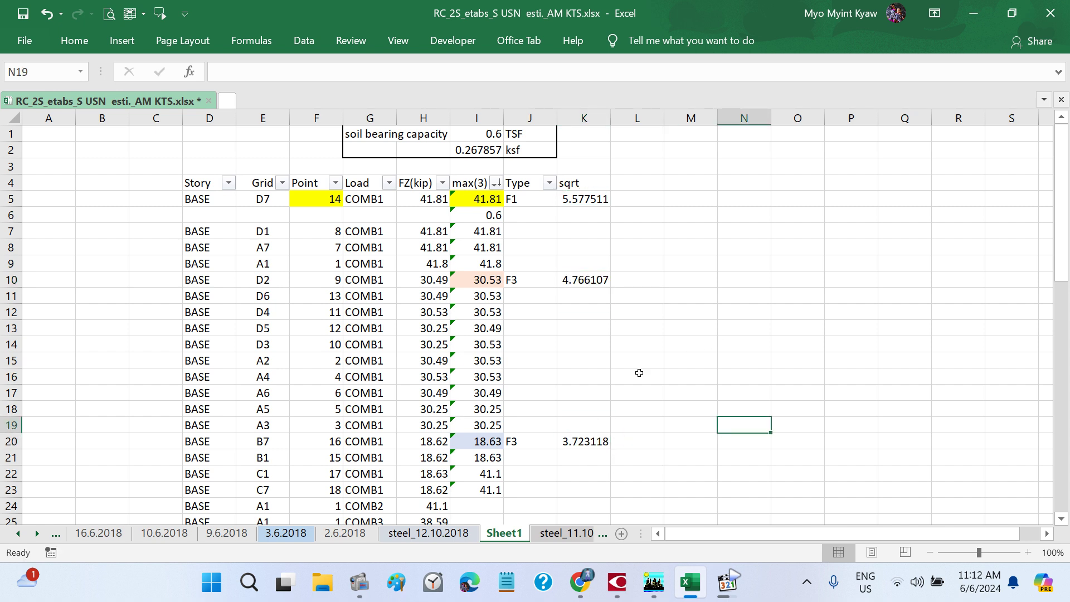
- Check the copied square root formulas in K10 and K20
click(583, 282)
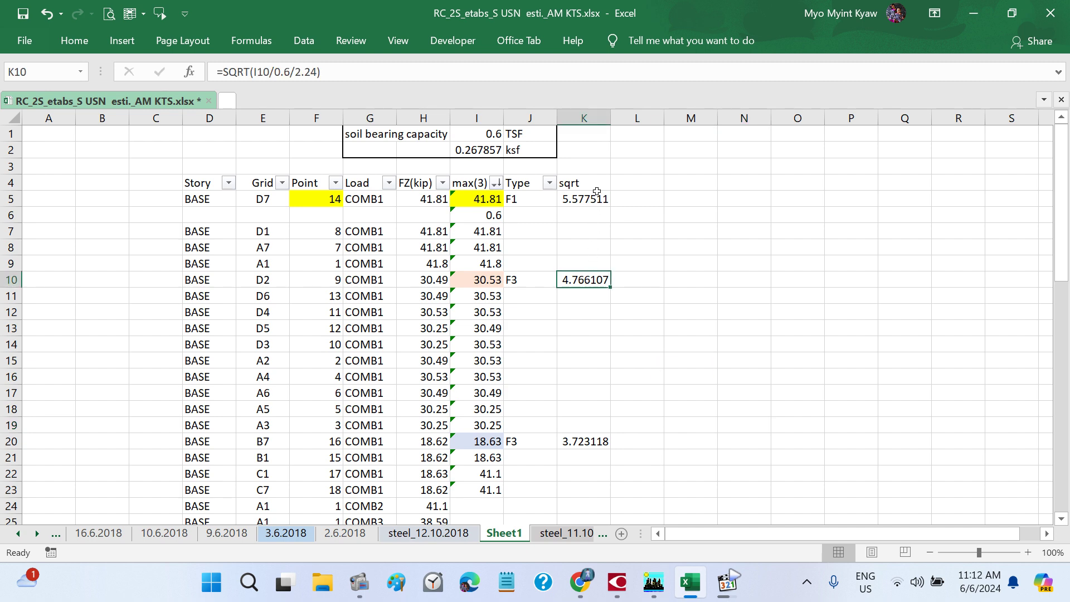
click(357, 73)
key(ctrl+Return)
click(582, 441)
click(322, 75)
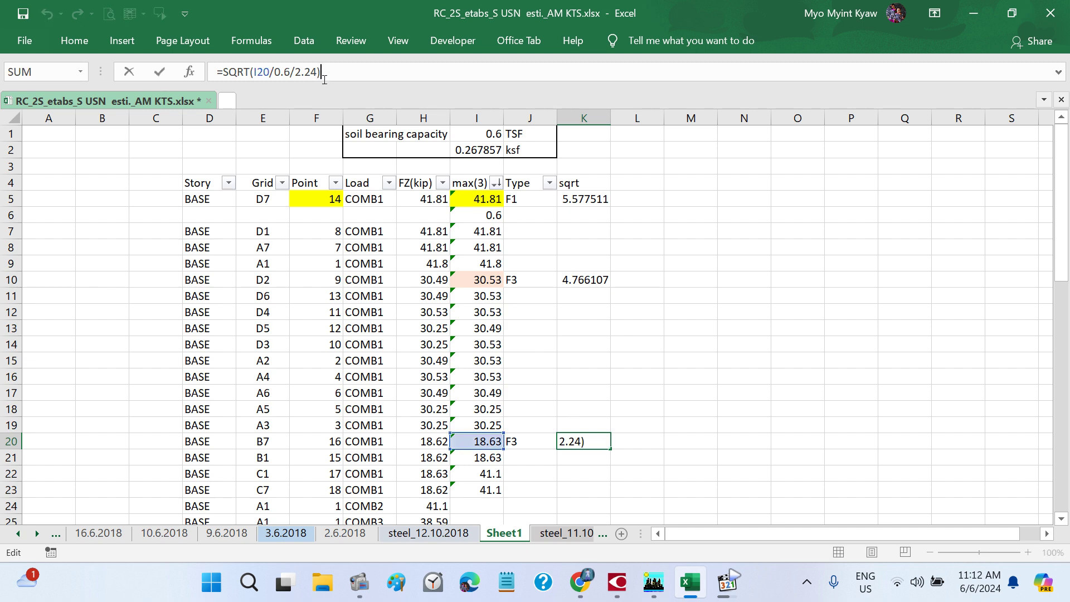
key(ctrl+Return)
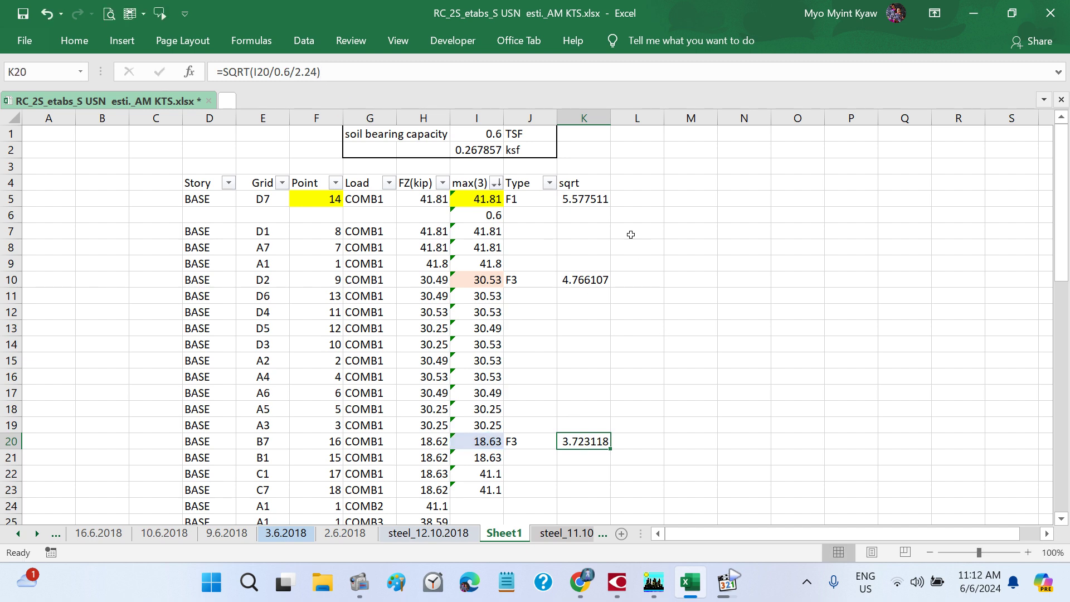
- Add the unit to the K4 column heading so it reads sqrt (sft)
double_click(591, 181)
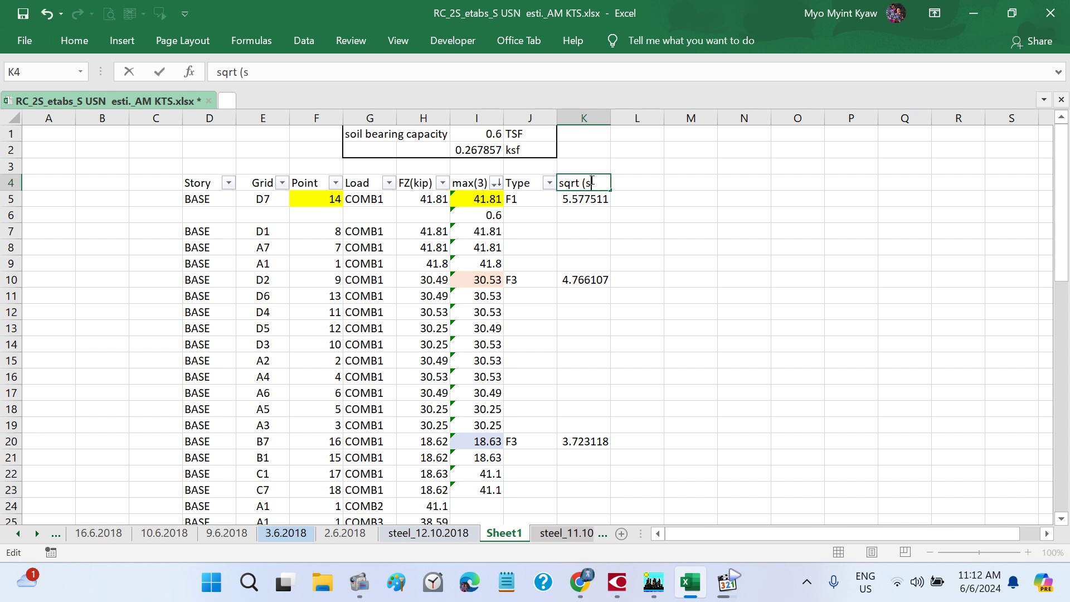
text((sft))
key(Return)
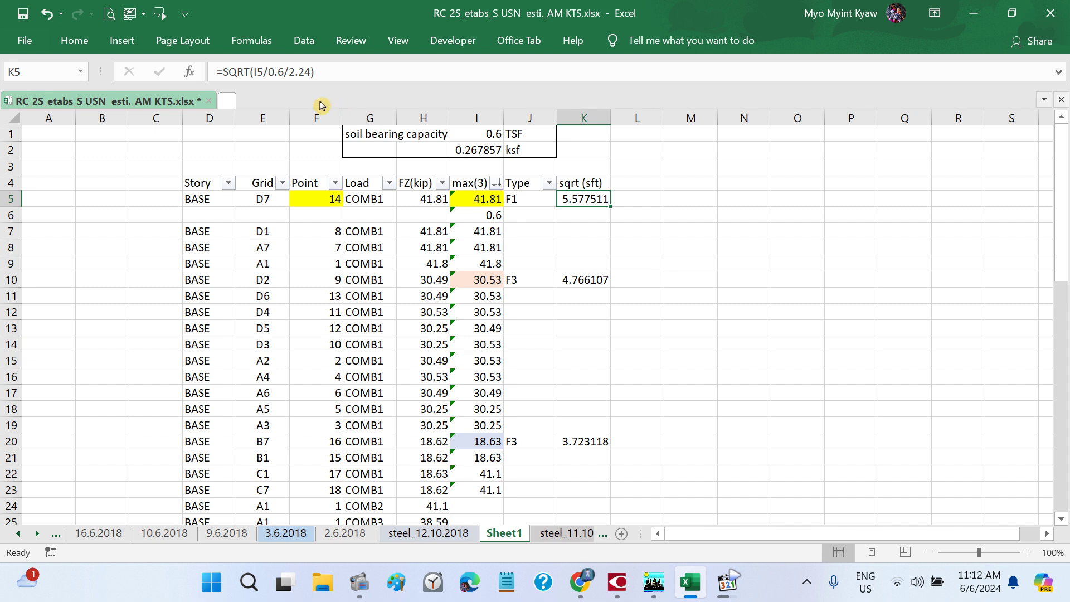
- Remove the square root from K5 so D7's required footing area is calculated as =I5/0.6/2.24
click(253, 73)
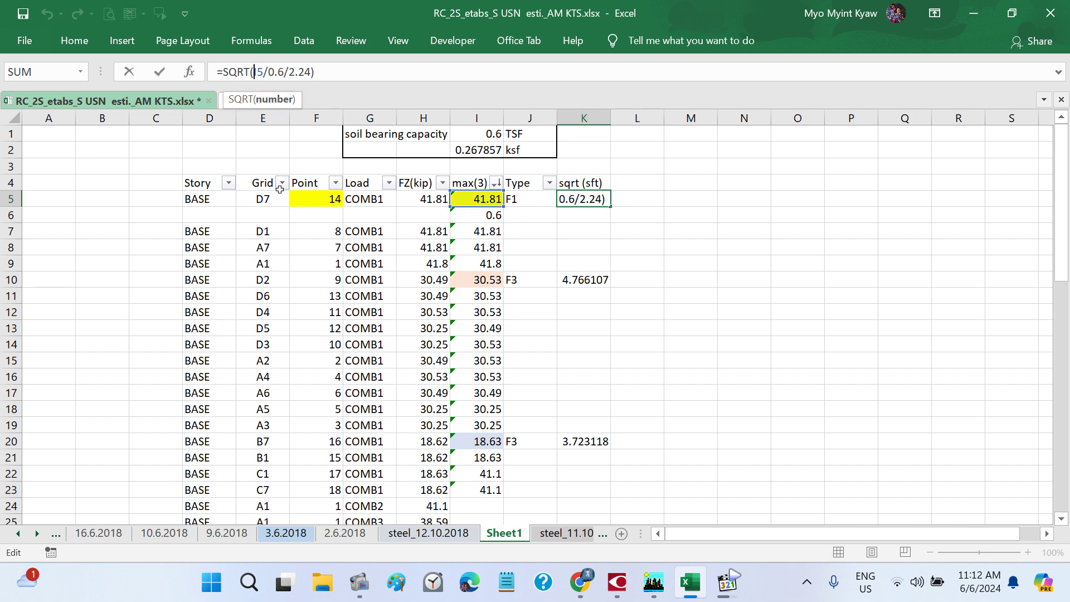
key(BackSpace)
key(BackSpace)
key(BackSpace)
key(BackSpace)
key(BackSpace)
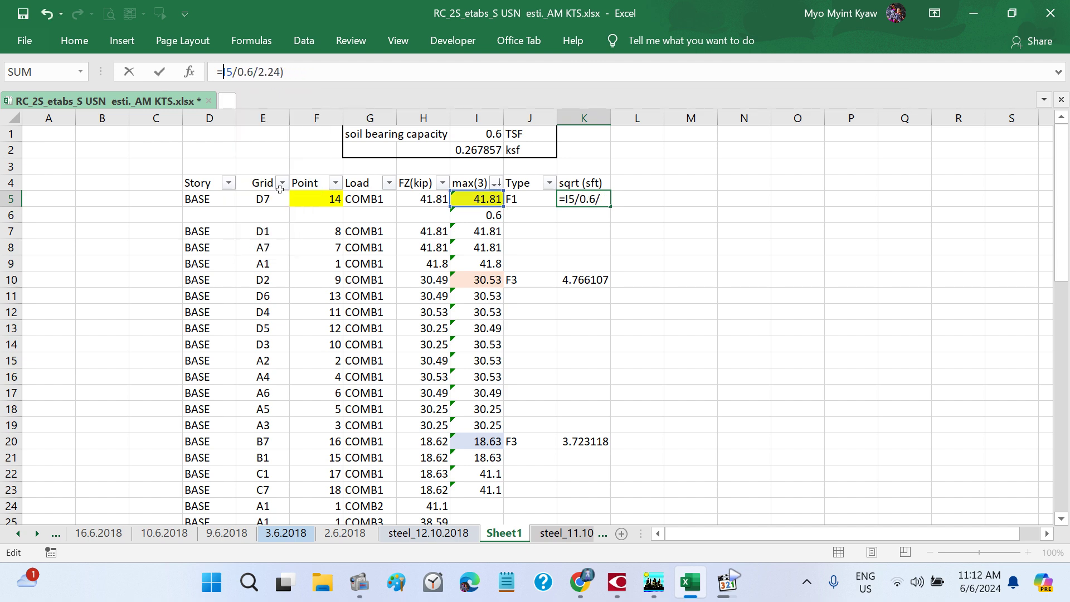
click(286, 73)
key(BackSpace)
key(Return)
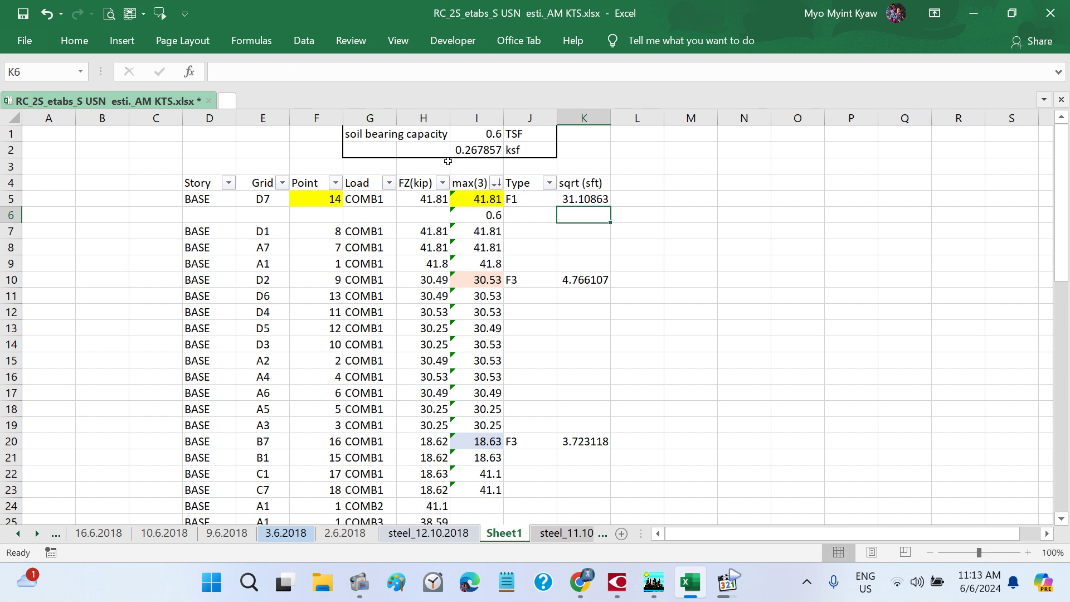
- Copy K5's area formula to K10 and K20, replacing their square root formulas
click(603, 201)
key(ctrl+c)
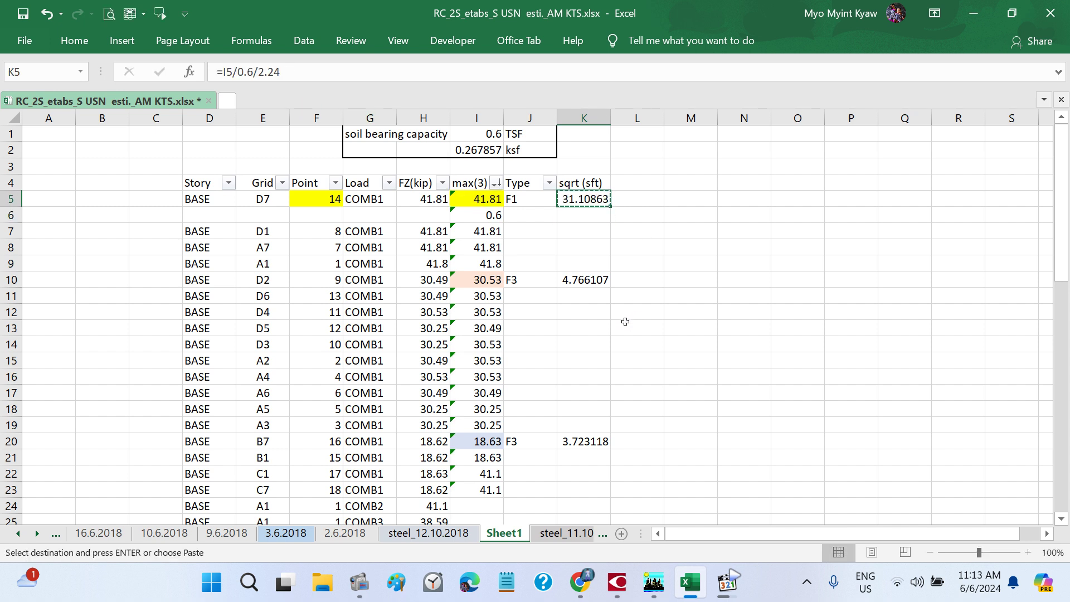
click(587, 280)
key(ctrl+v)
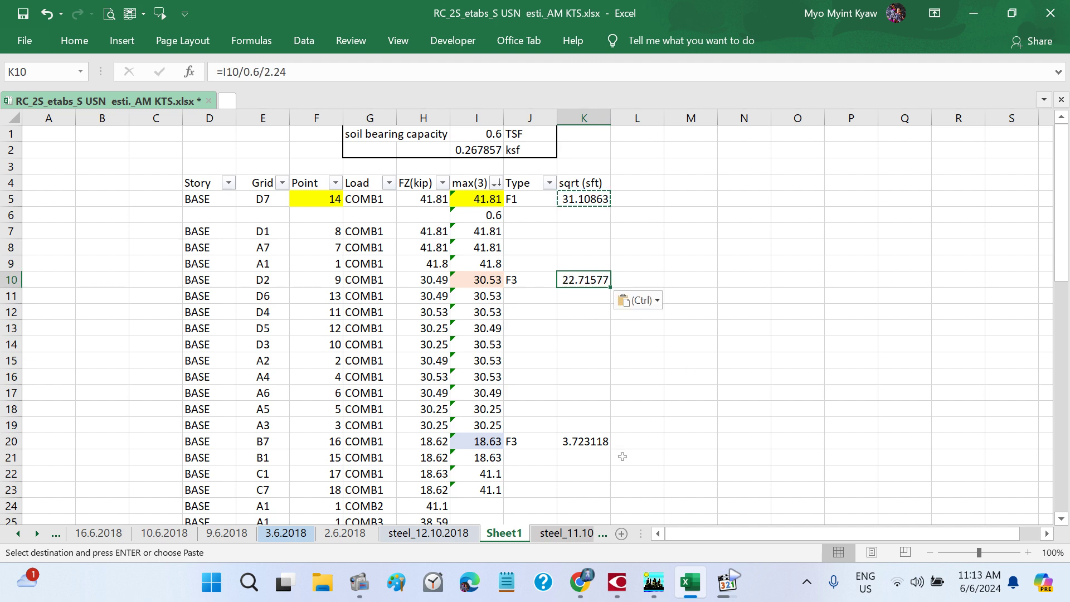
click(598, 439)
key(ctrl+v)
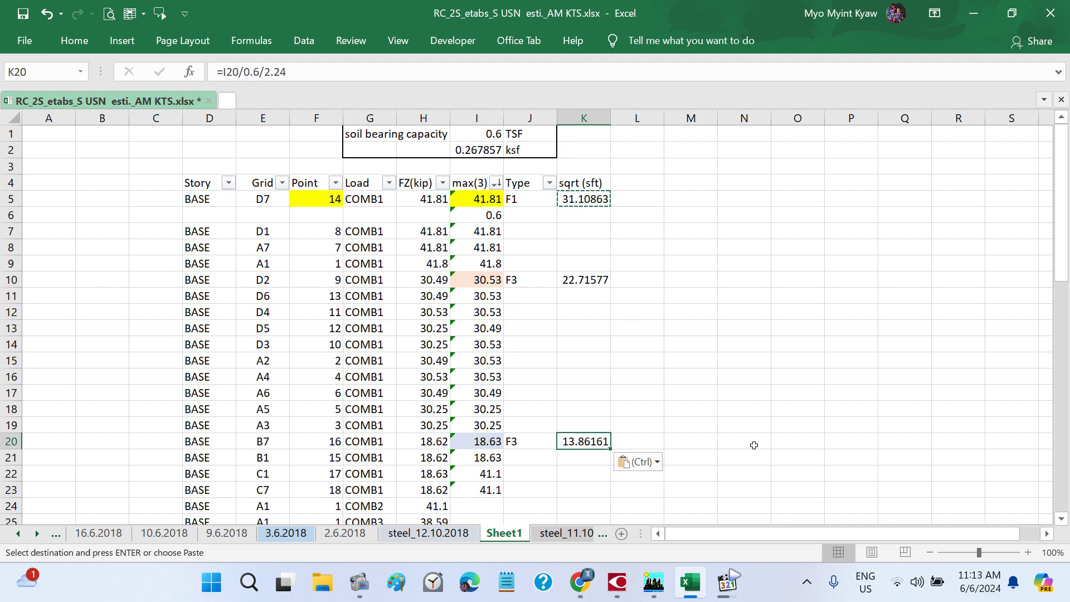
key(Escape)
- Glance at the lecture audio player, return to Excel, and rename the K4 column heading as area (sft)
click(727, 583)
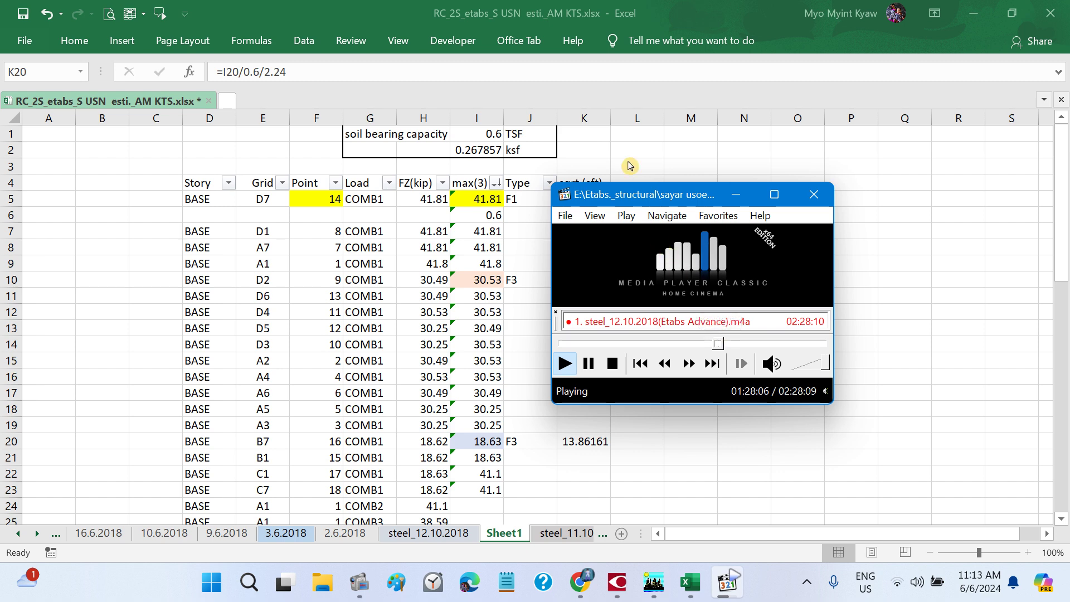
key(alt+Tab)
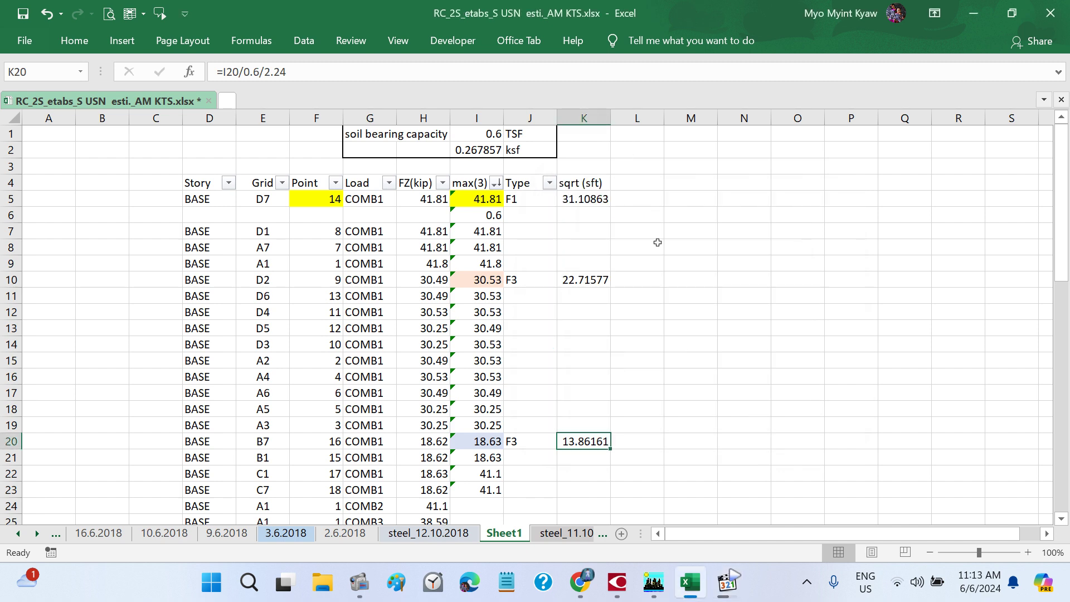
click(585, 183)
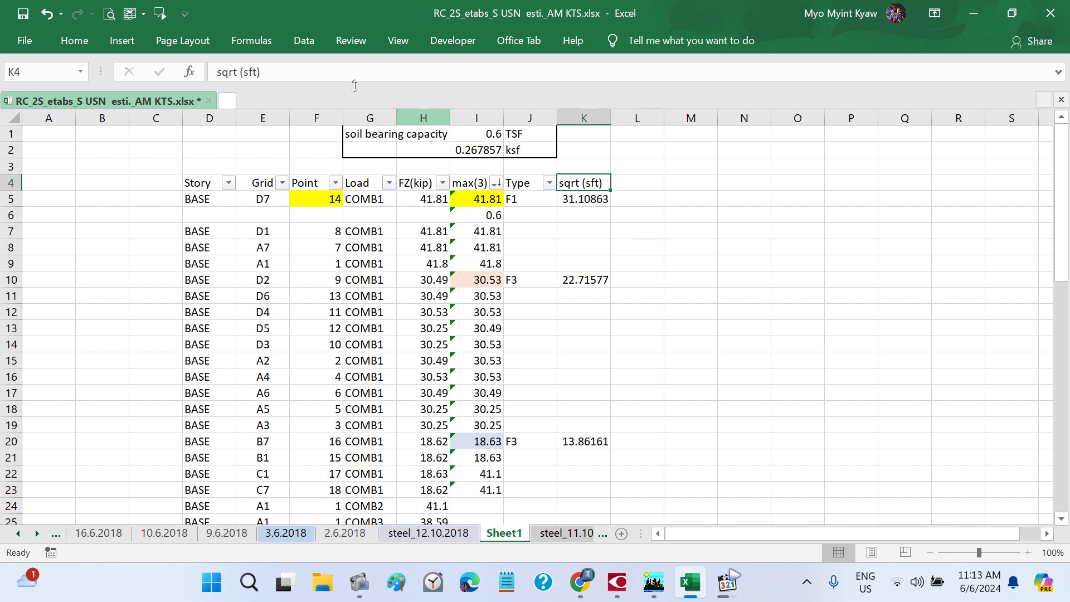
click(239, 73)
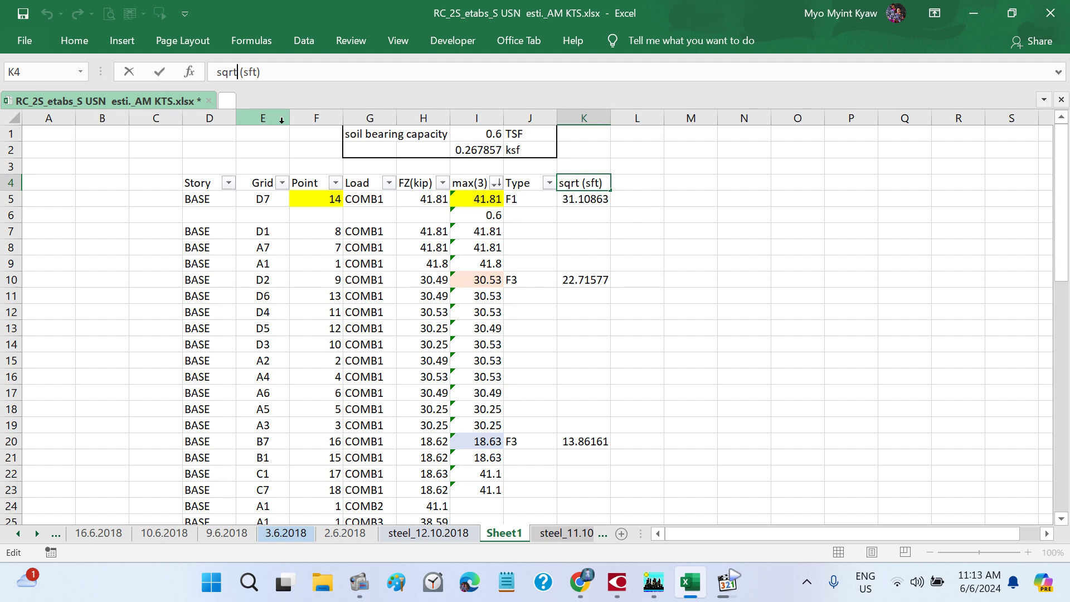
key(BackSpace)
key(BackSpace)
key(BackSpace)
key(BackSpace)
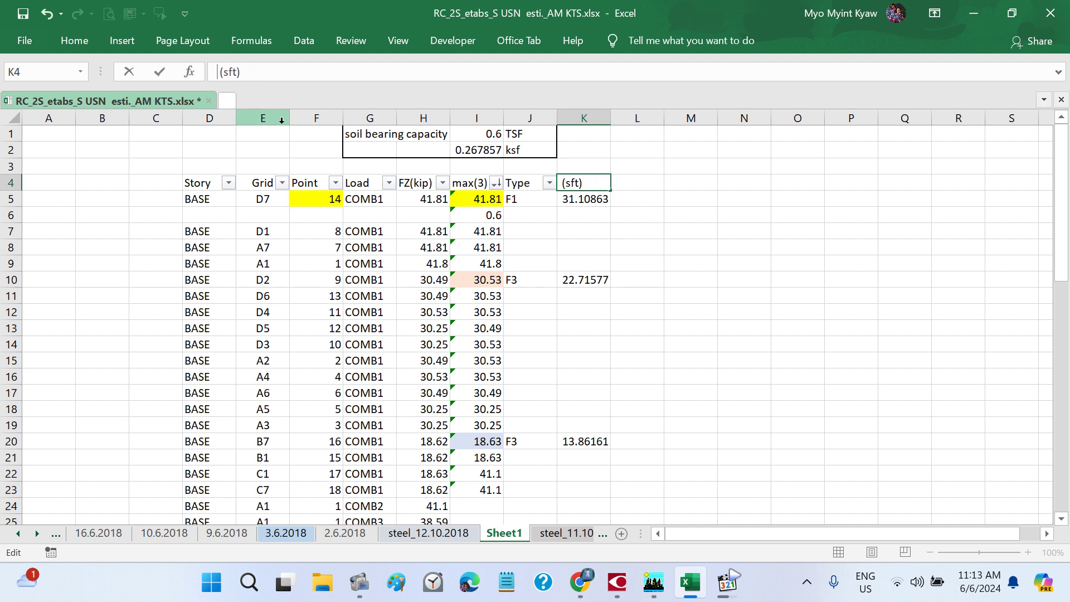
text(area)
key(Return)
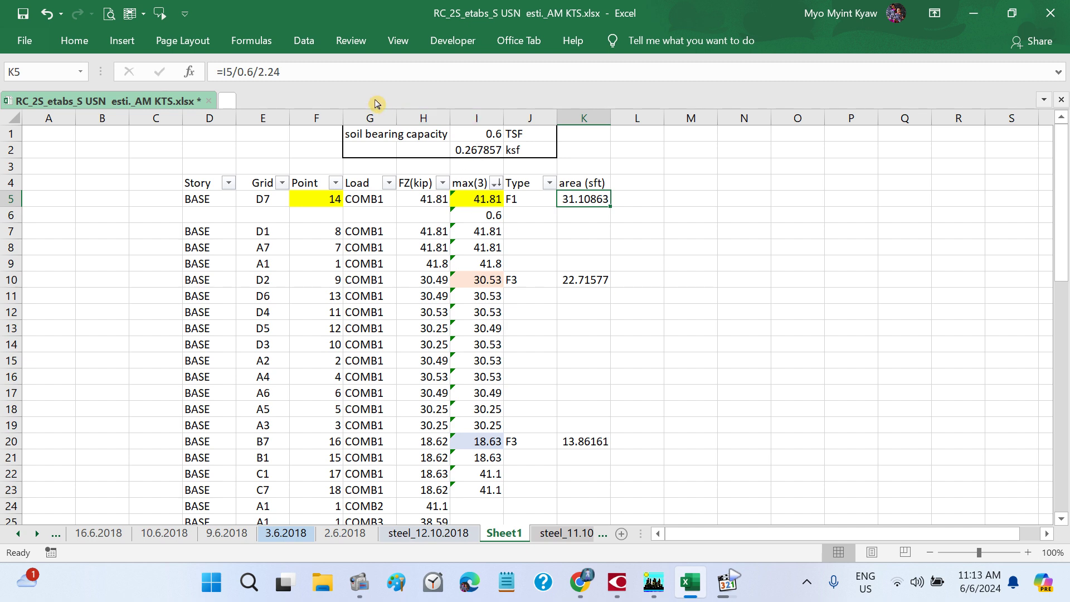
- Check the area formulas in K5, K10 and K20 and the load cells they reference, leaving each formula as entered
click(299, 73)
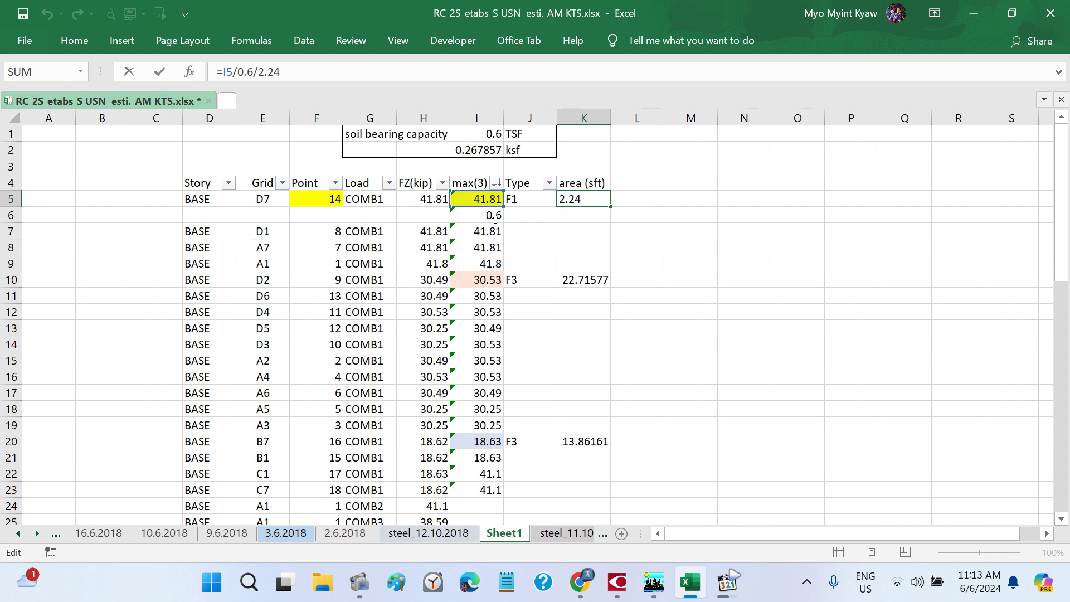
key(ctrl+Return)
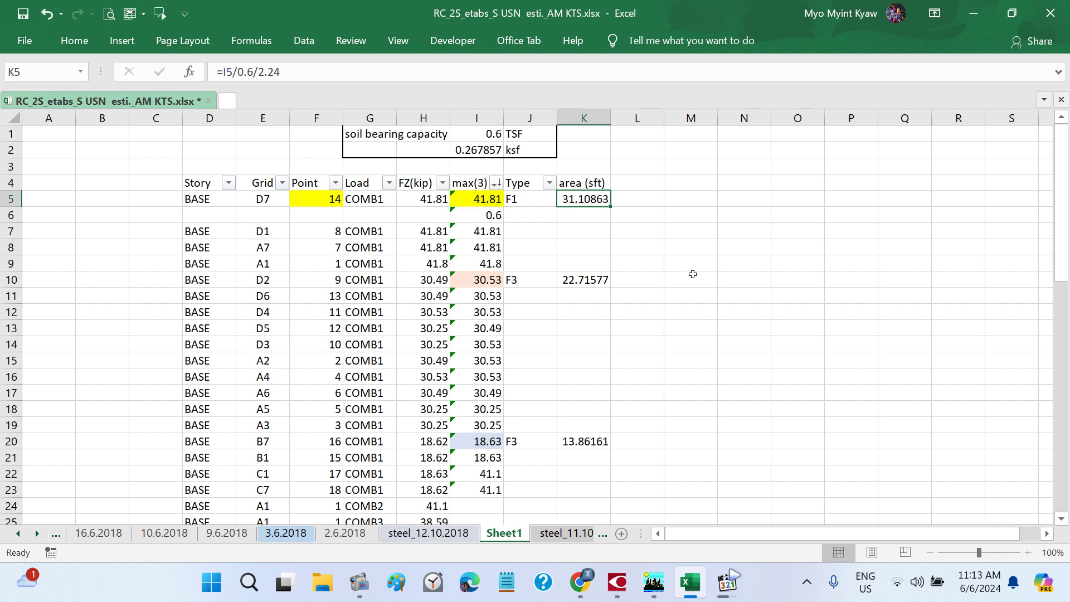
click(599, 279)
click(299, 73)
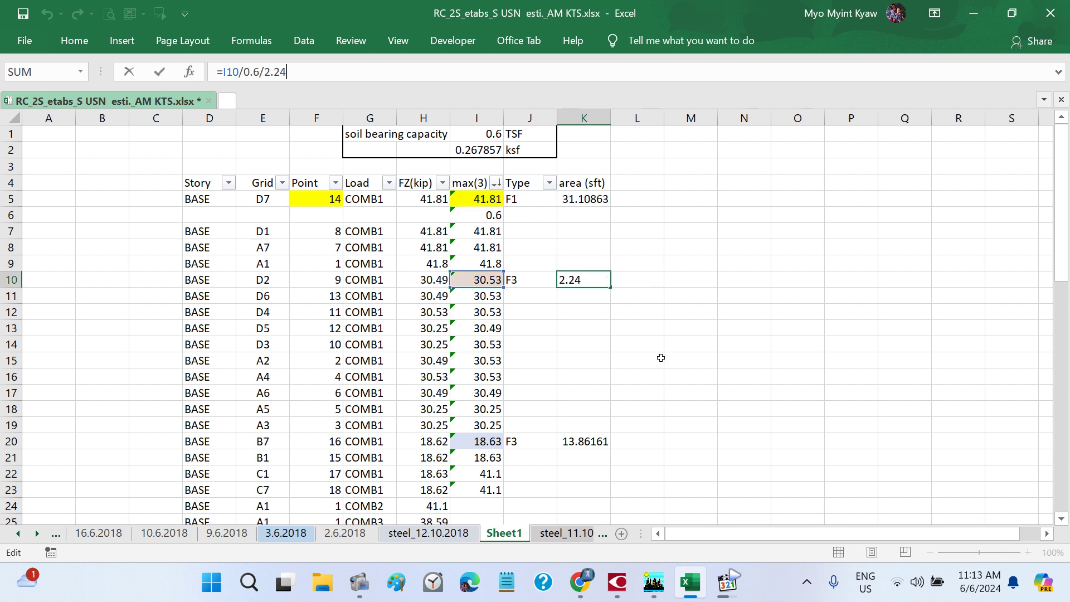
key(ctrl+Return)
click(590, 442)
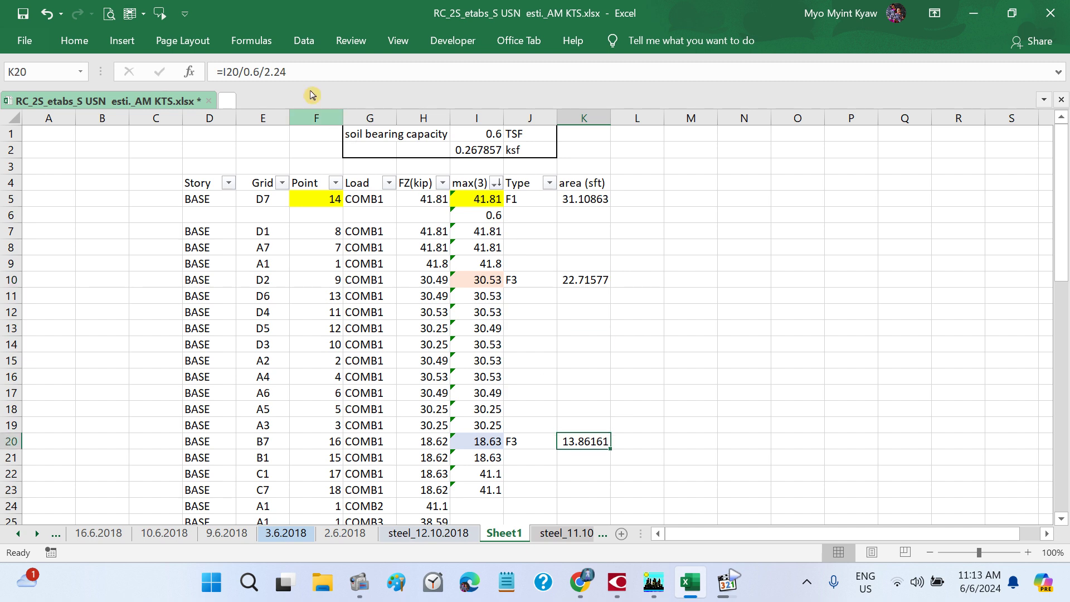
click(302, 73)
key(ctrl+Return)
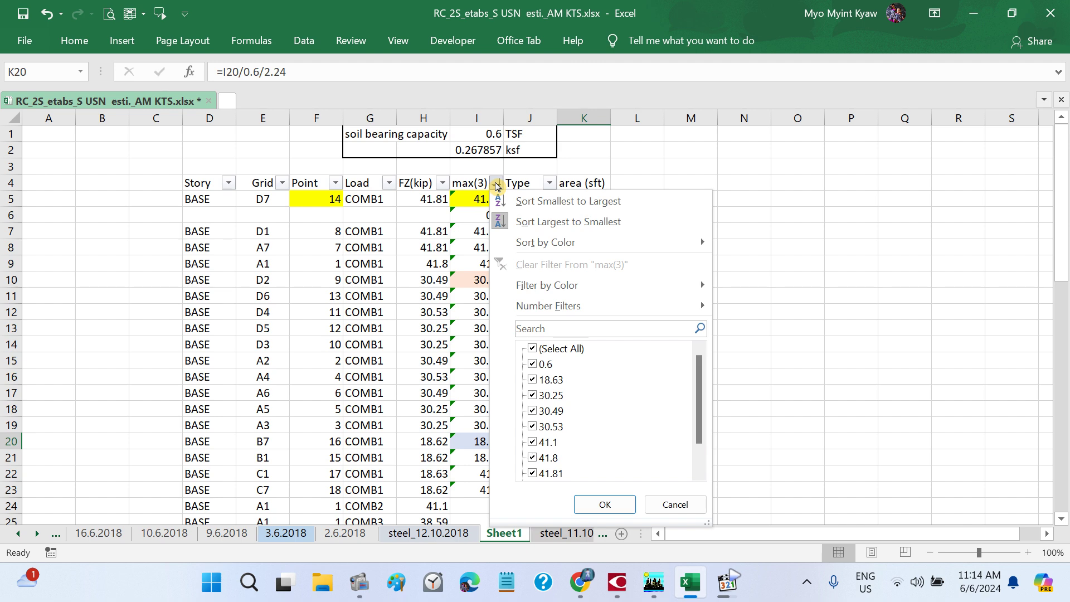
click(604, 504)
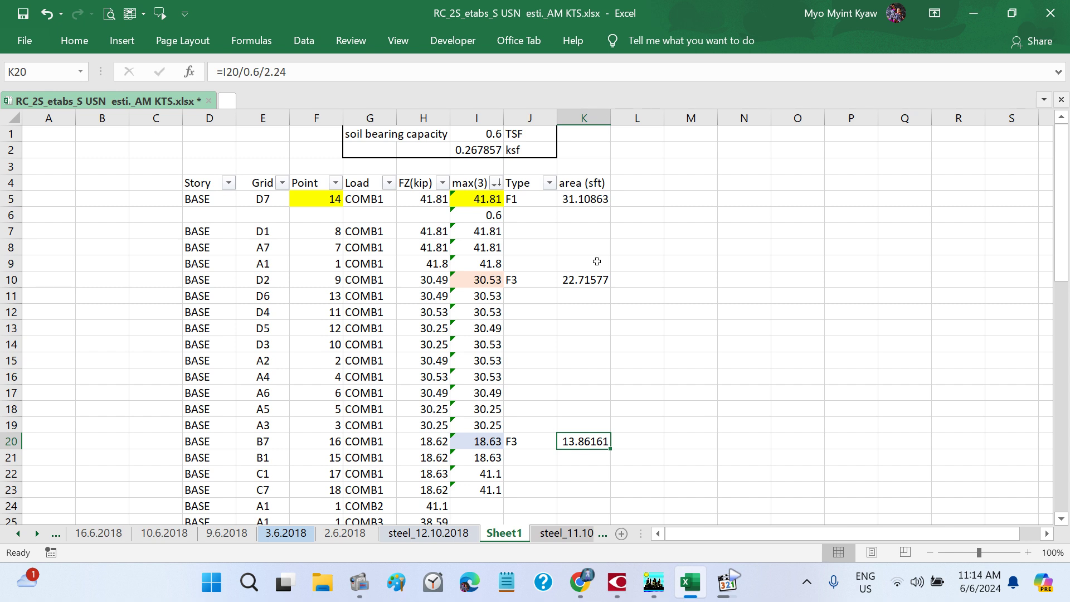
click(579, 199)
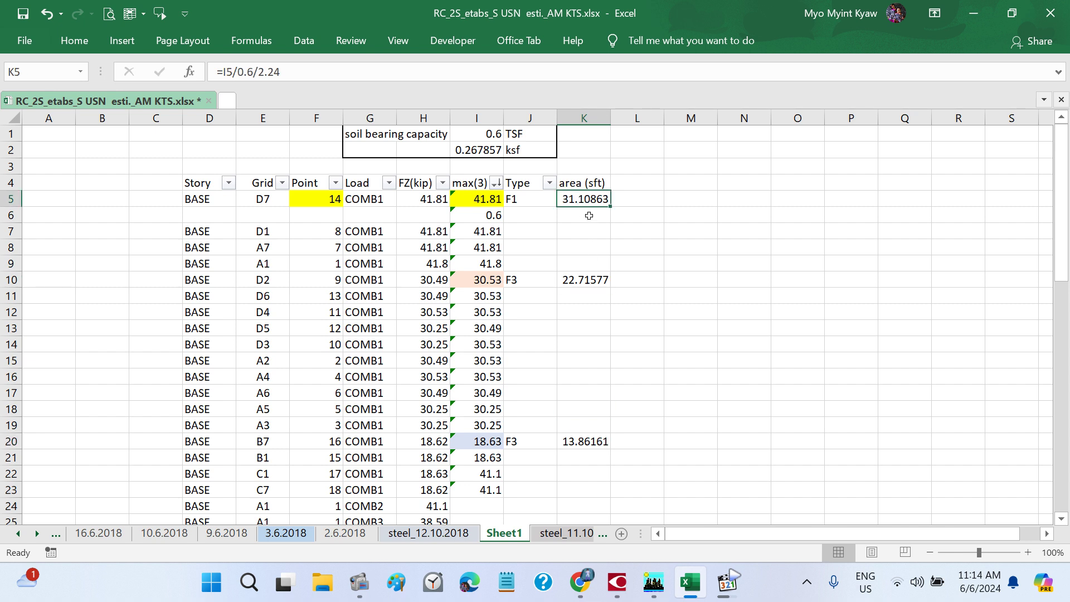
click(594, 279)
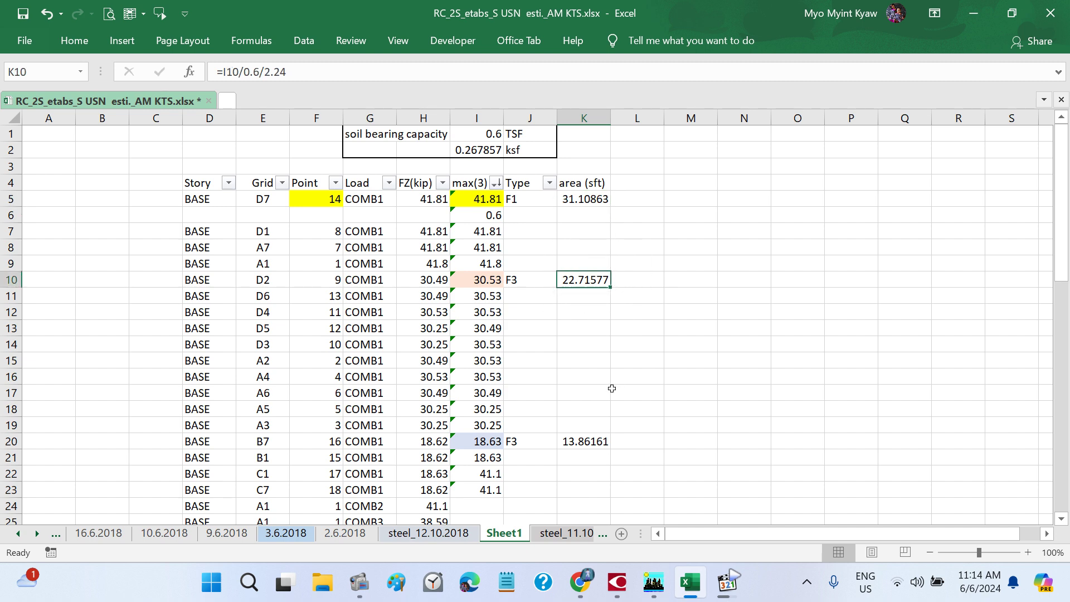
- Try sorting the table by Point from smallest to largest, review the reordered rows, and undo the sort
click(582, 440)
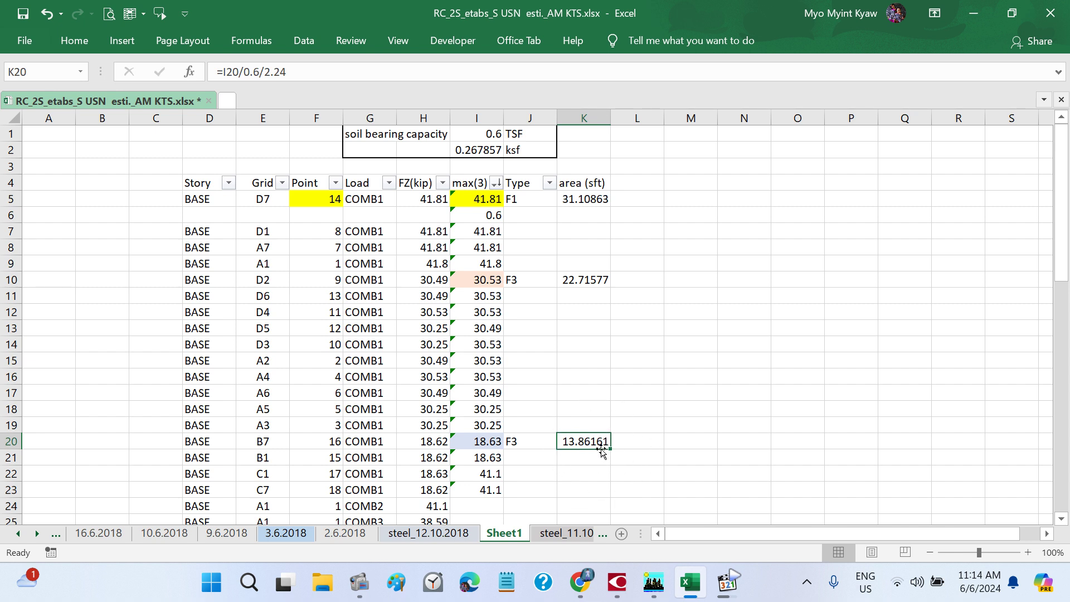
click(335, 184)
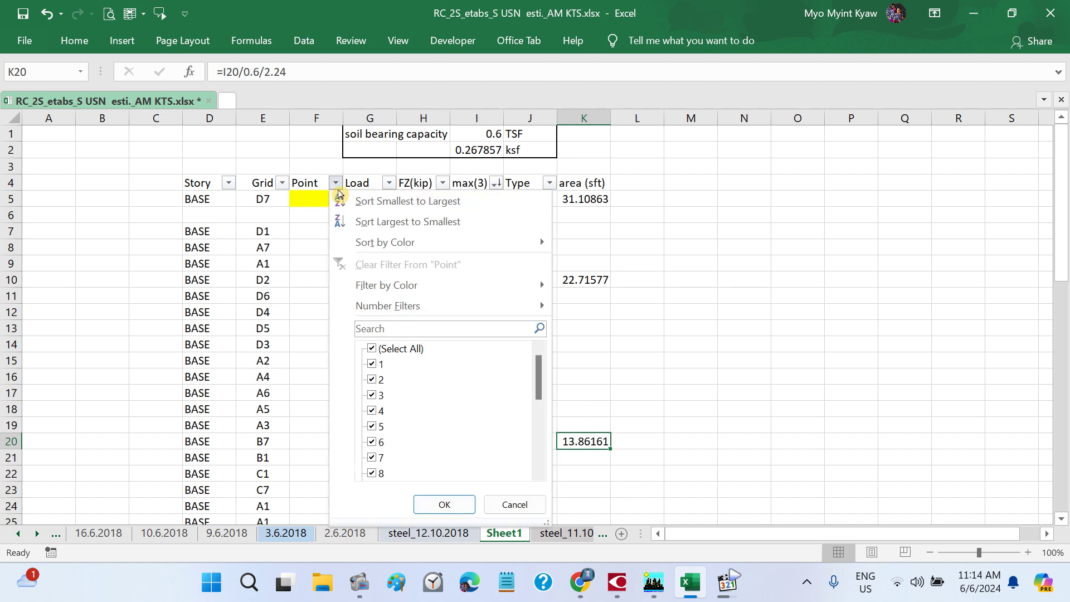
click(356, 200)
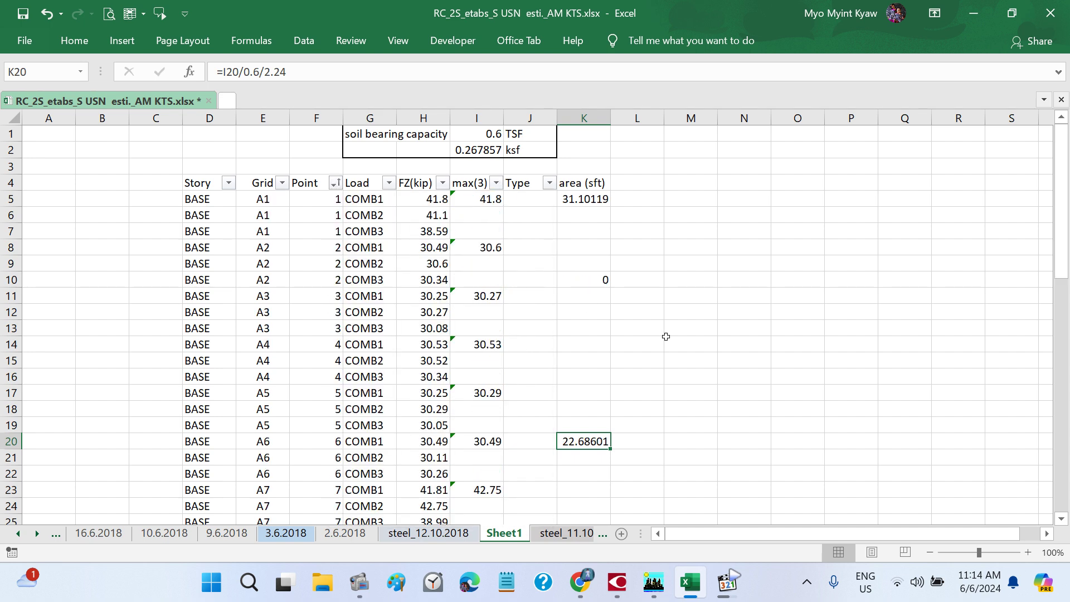
scroll(665, 335, down, 3)
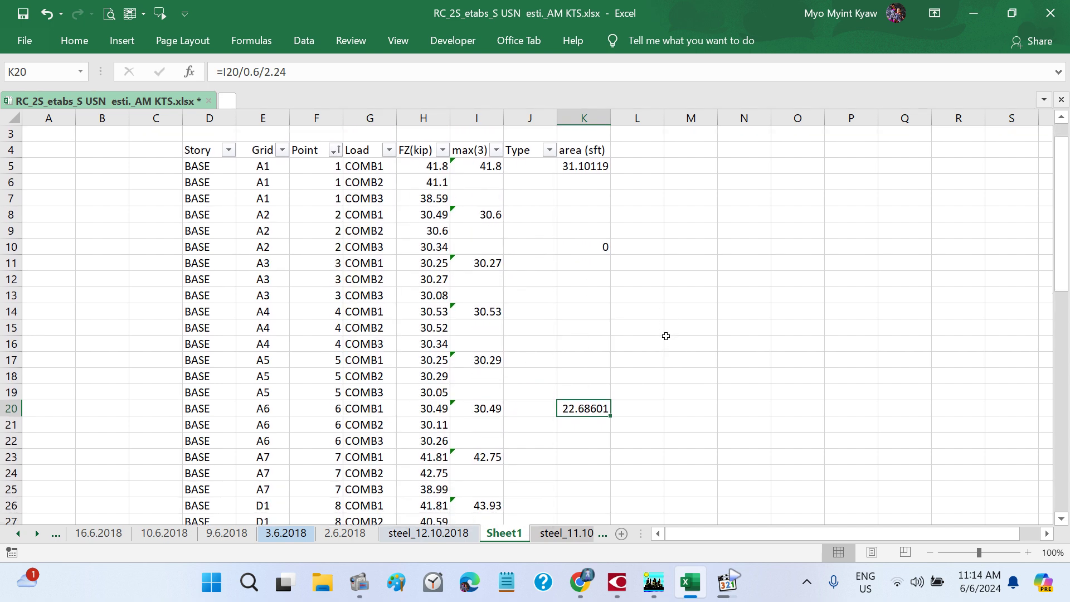
scroll(665, 336, down, 3)
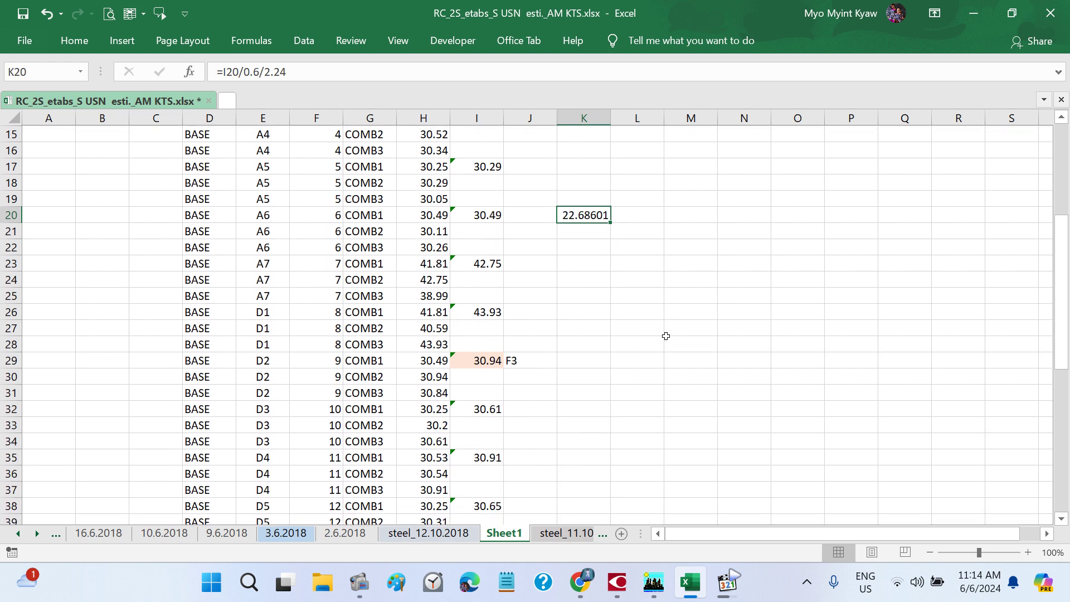
scroll(665, 336, up, 2)
scroll(666, 336, up, 3)
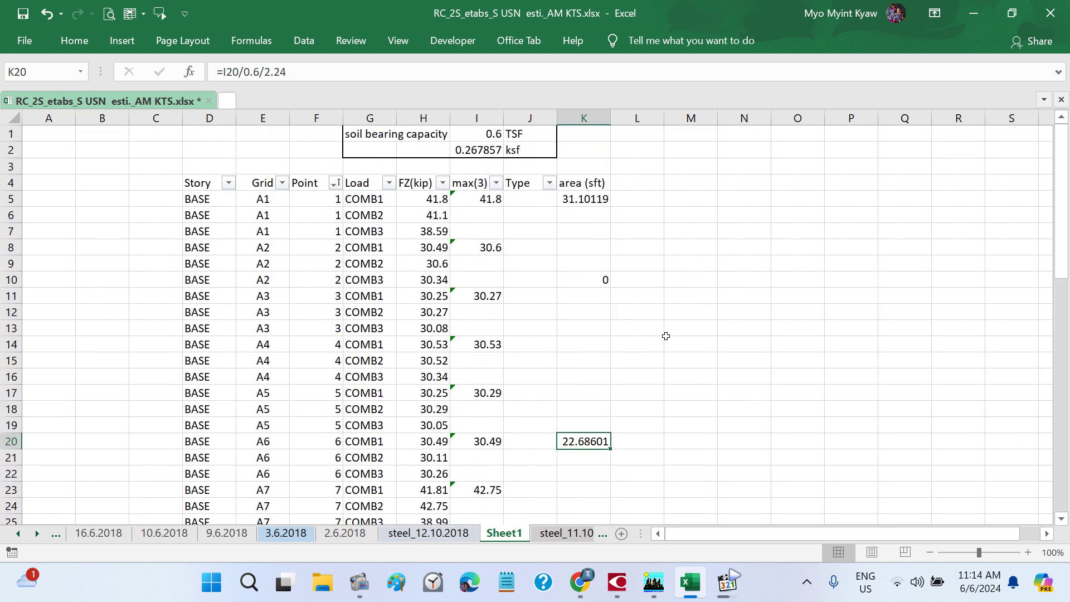
key(ctrl+z)
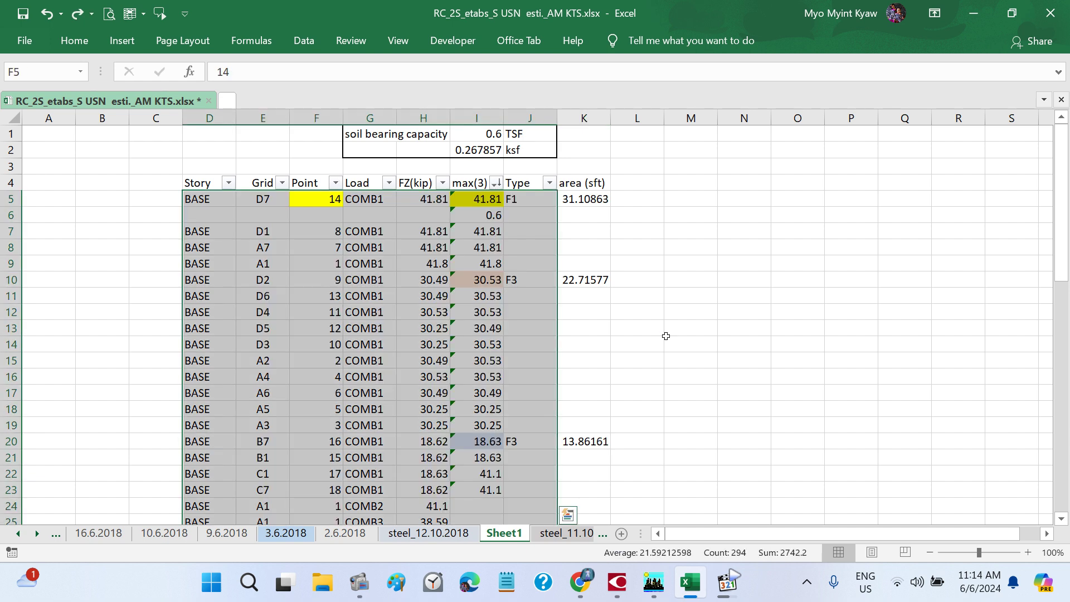
- Pause the steel_12.10.2018(Etabs Advance).m4a audio in Media Player Classic and return to the Excel workbook
click(727, 582)
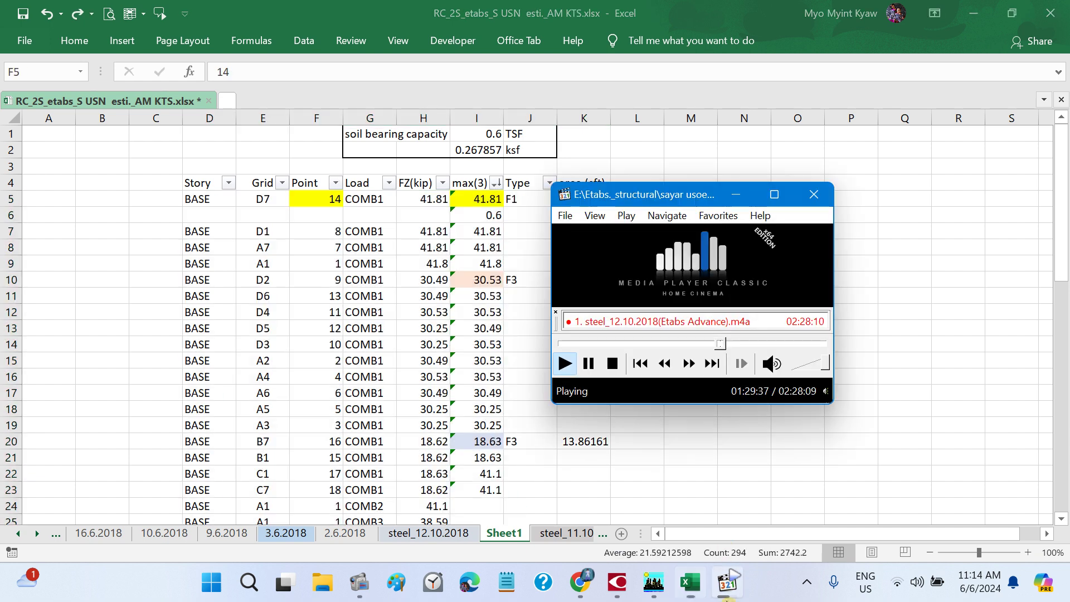
click(587, 365)
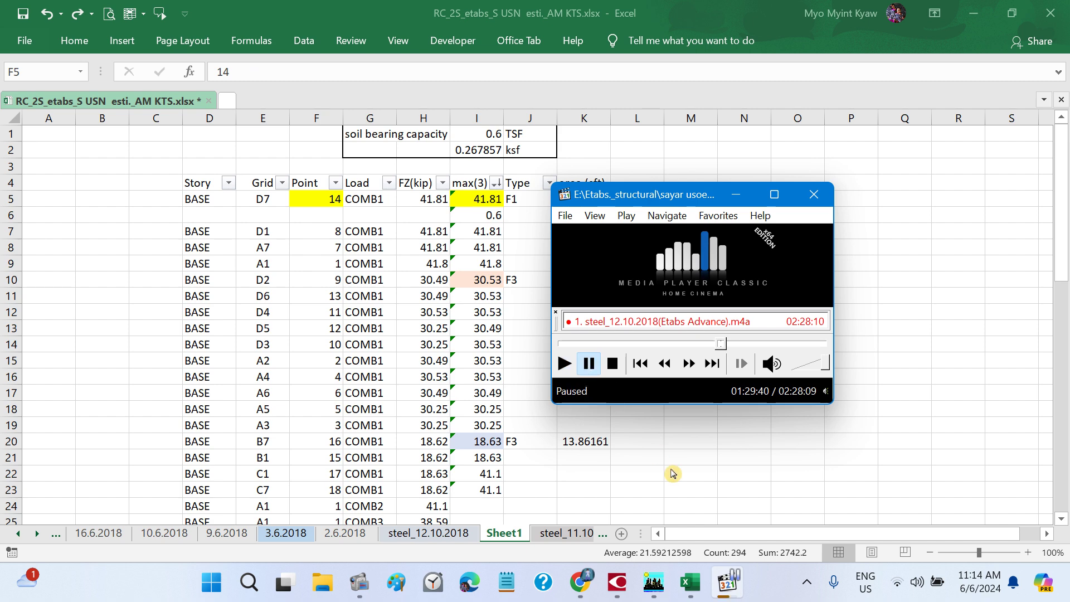
key(alt+Tab)
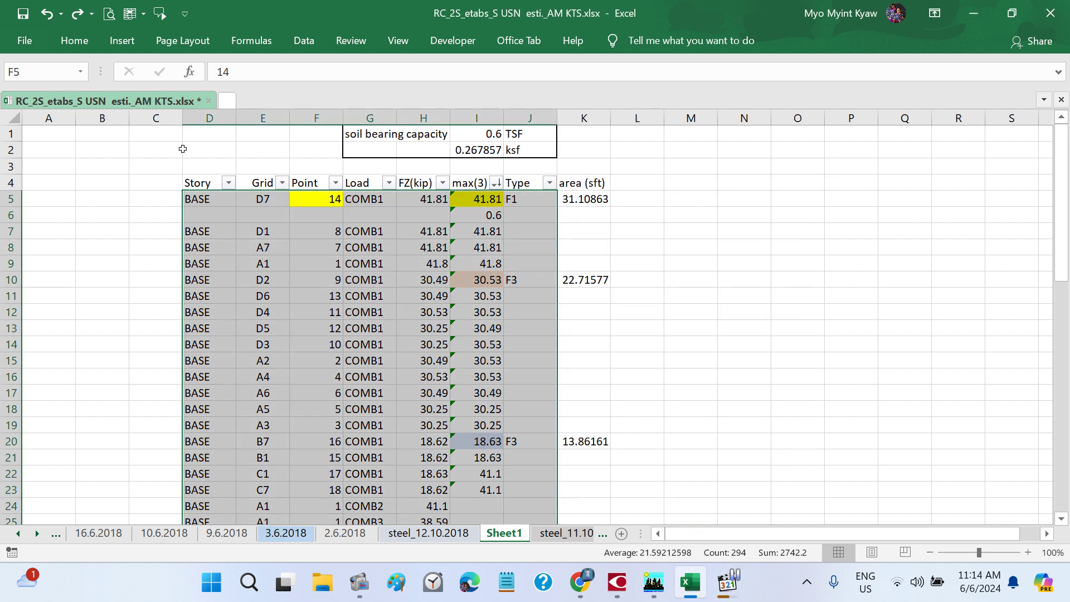
- Remove the filter from header row 4 and reapply it so that it includes the area (sft) column
click(10, 182)
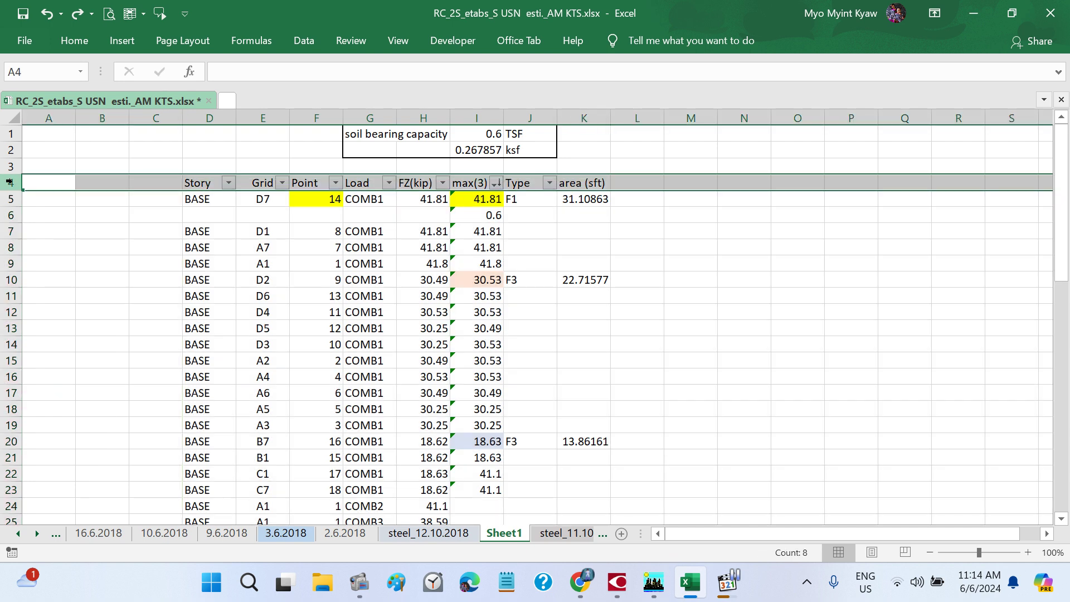
click(81, 41)
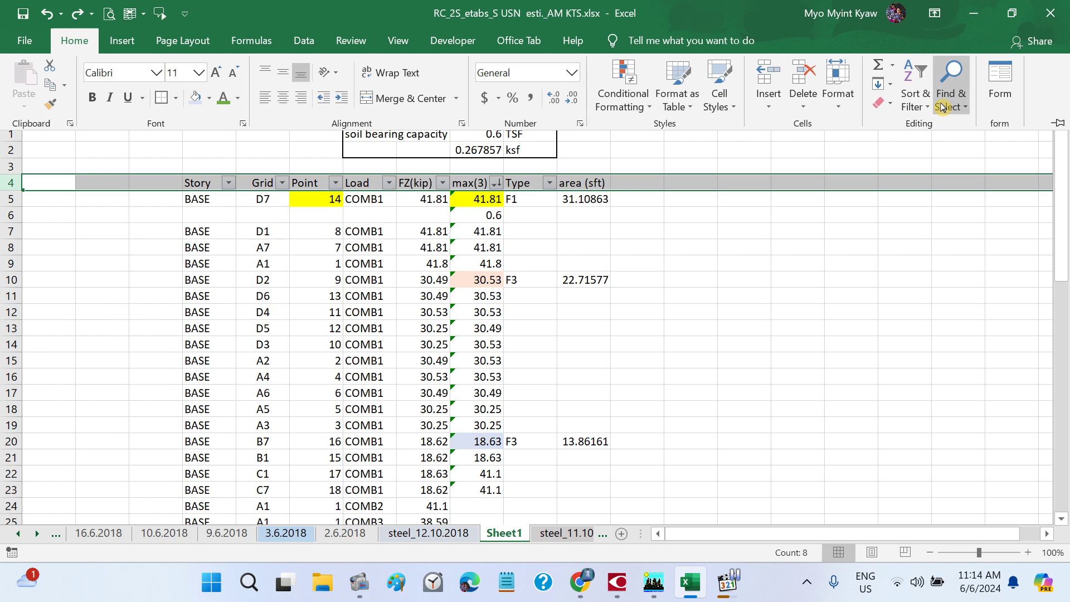
click(915, 111)
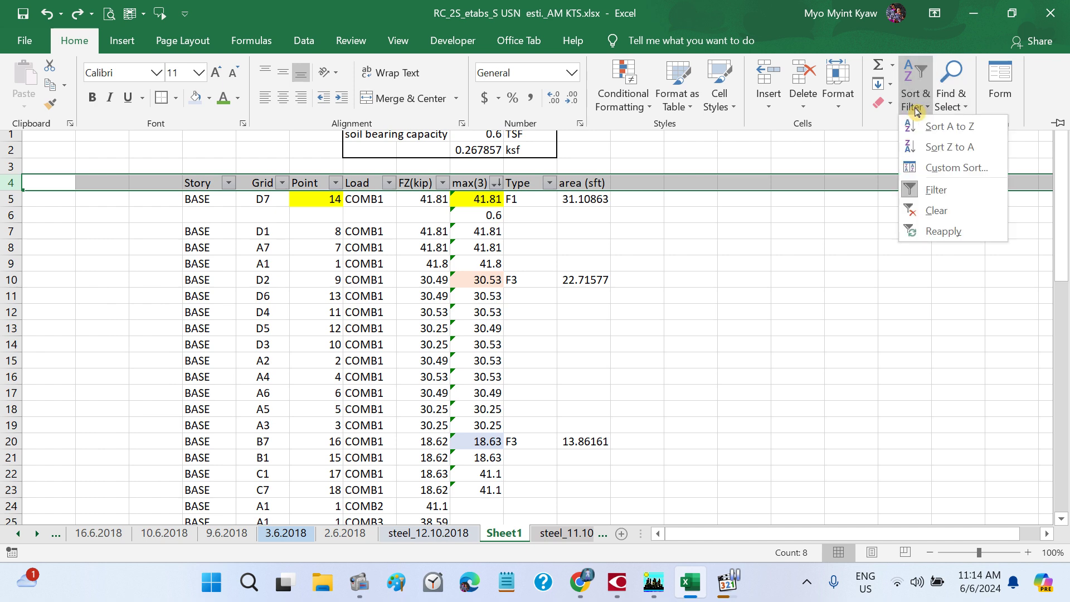
click(940, 185)
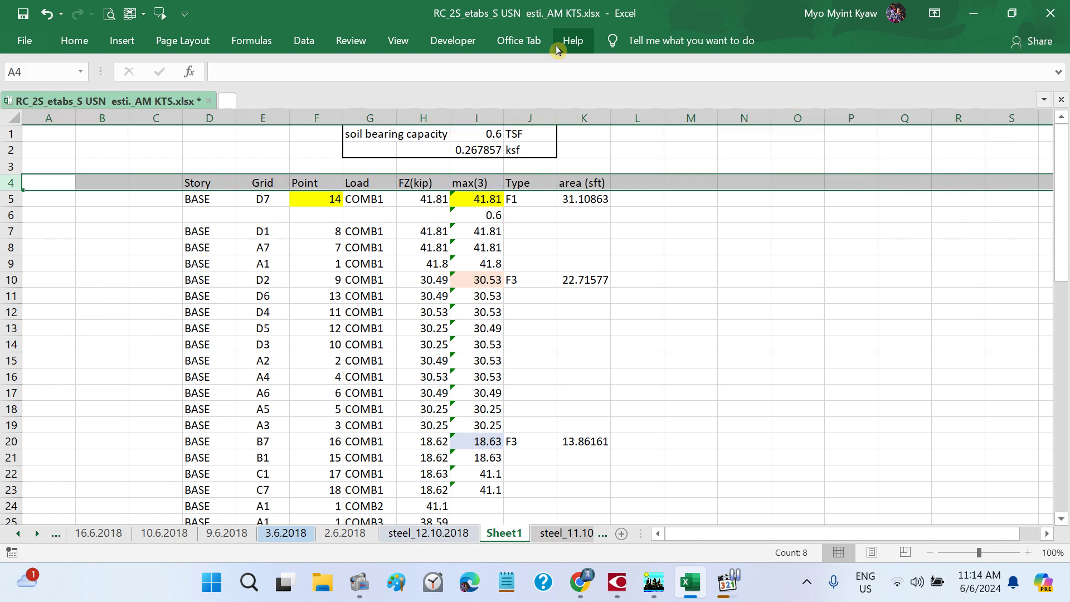
click(73, 40)
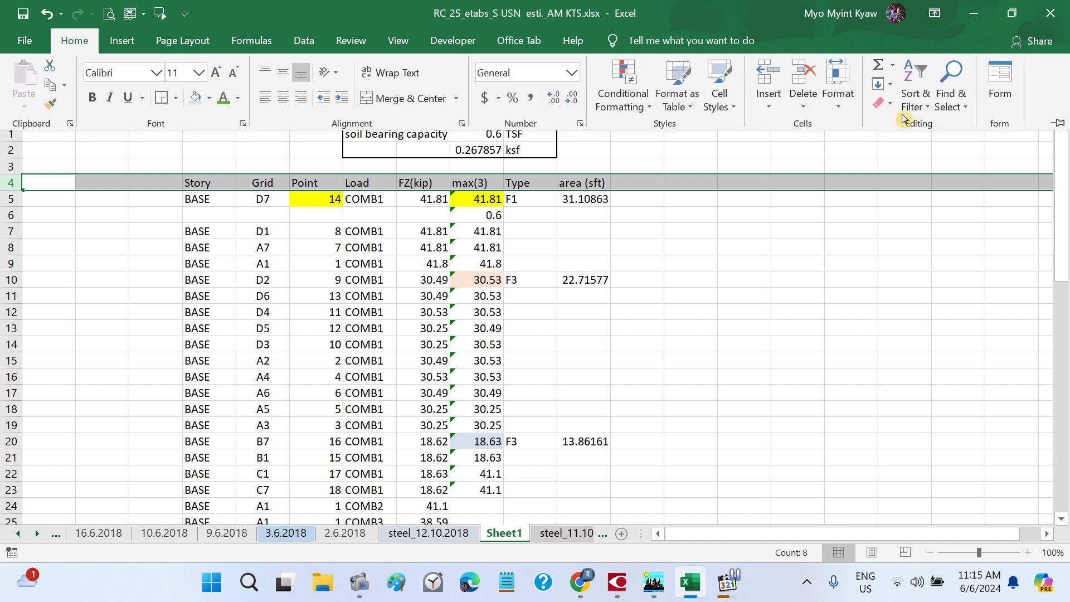
click(922, 113)
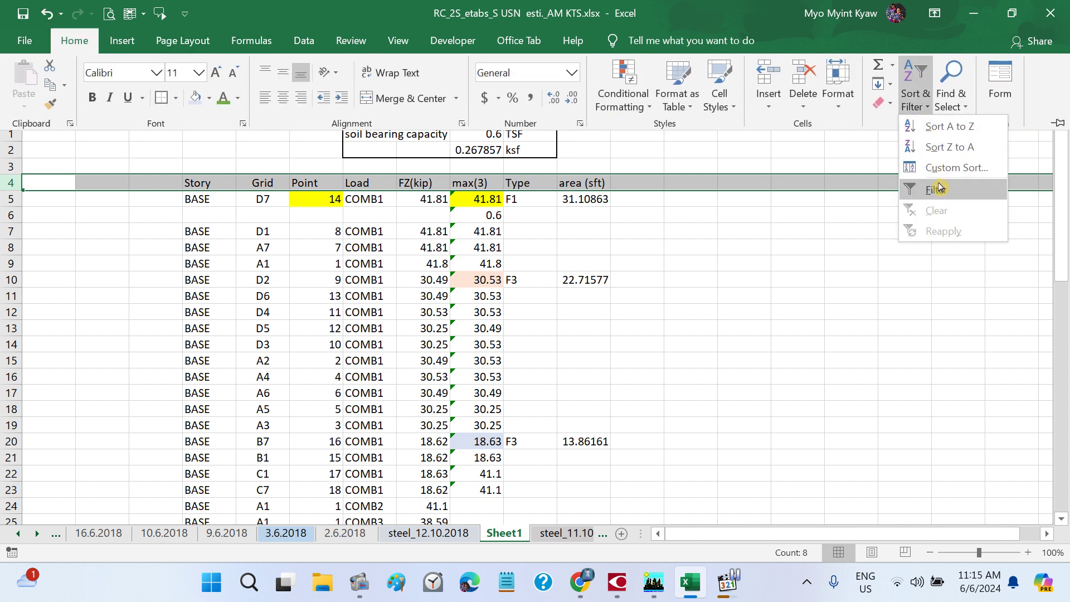
click(936, 185)
- Sort the table by Point from smallest to largest
click(710, 273)
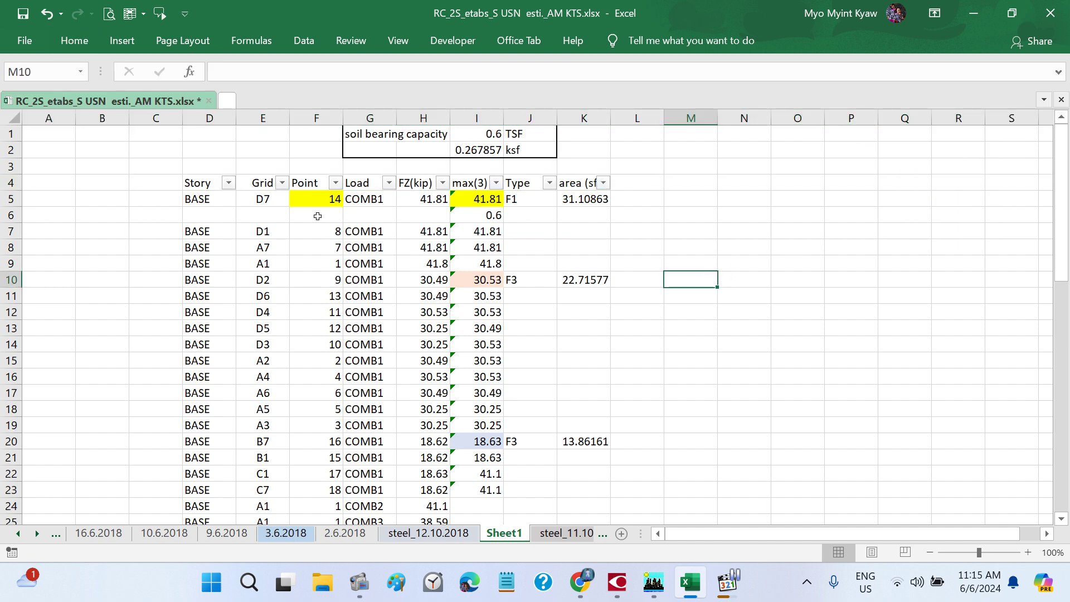
click(336, 184)
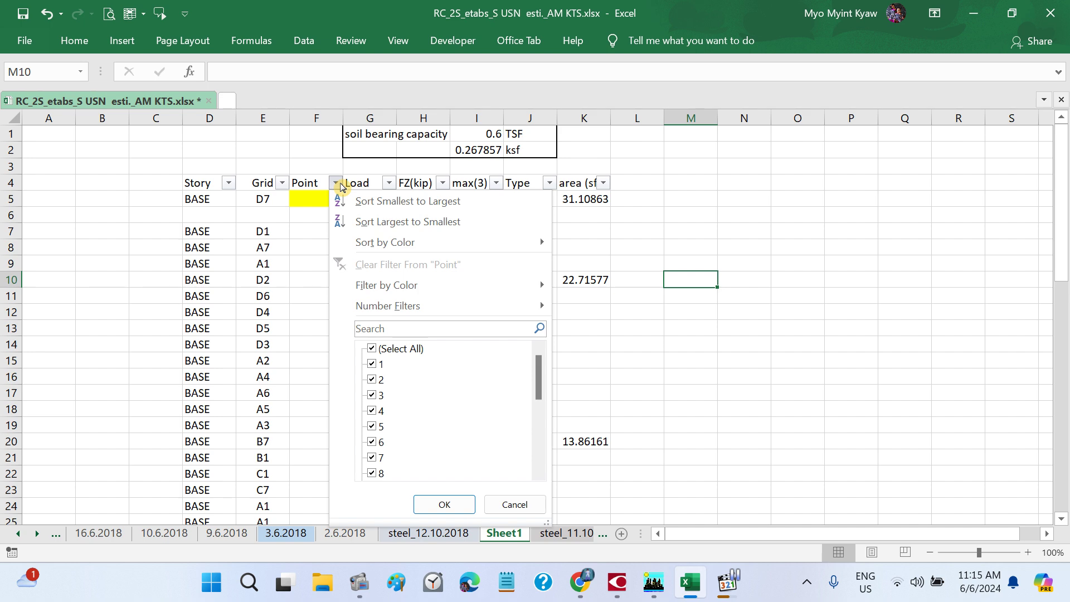
click(371, 201)
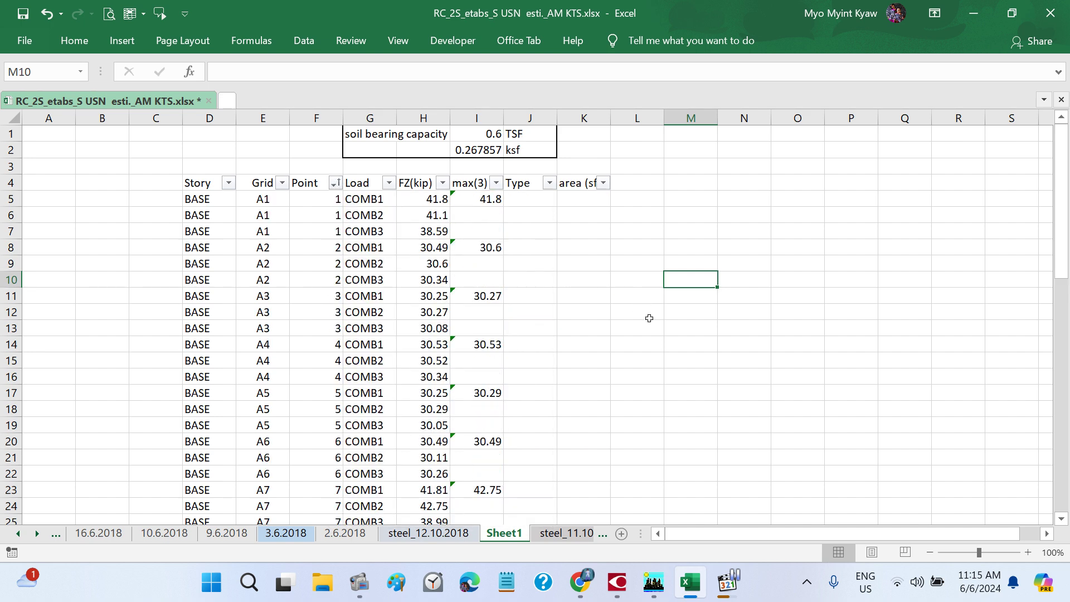
- Examine the FZ, max(3), Type and area values across the rows for points 1 to 18
scroll(649, 318, down, 10)
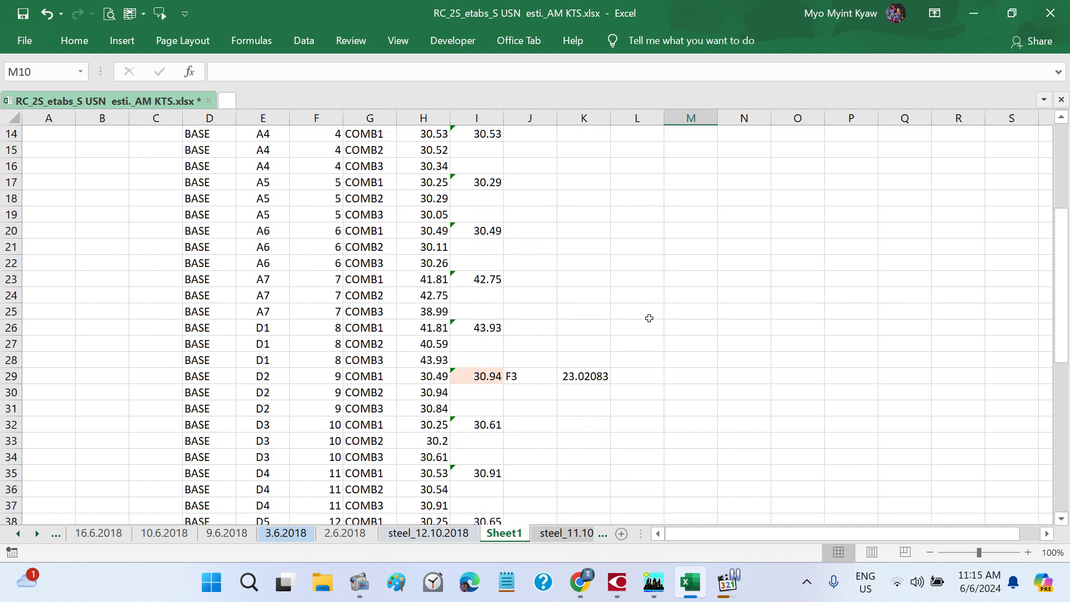
scroll(649, 318, up, 2)
scroll(649, 318, up, 1)
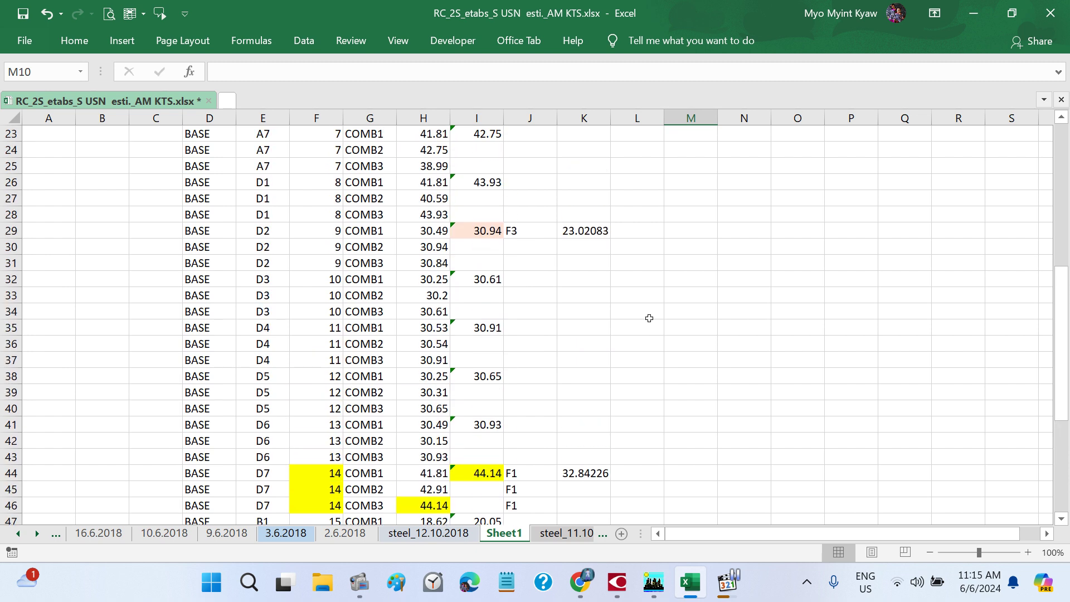
scroll(649, 318, up, 1)
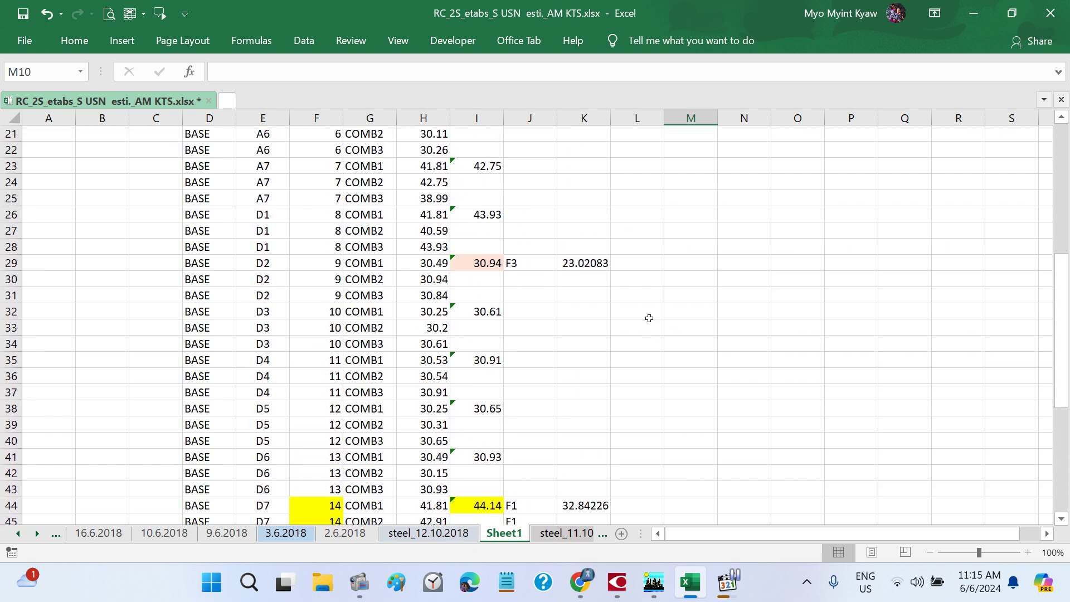
scroll(649, 318, down, 2)
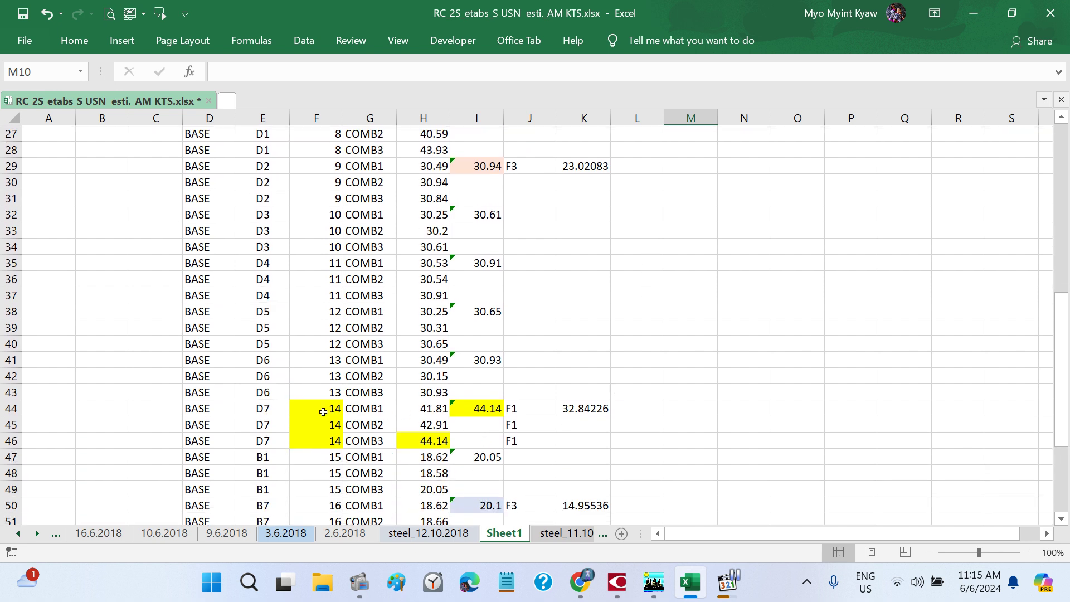
scroll(298, 433, down, 3)
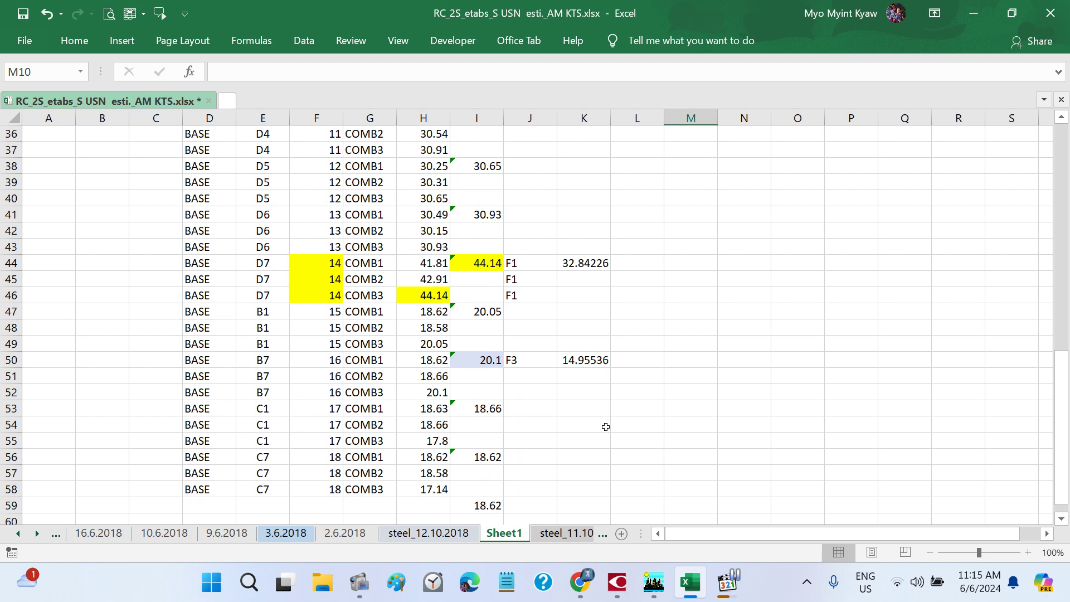
scroll(605, 427, down, 1)
scroll(605, 425, down, 2)
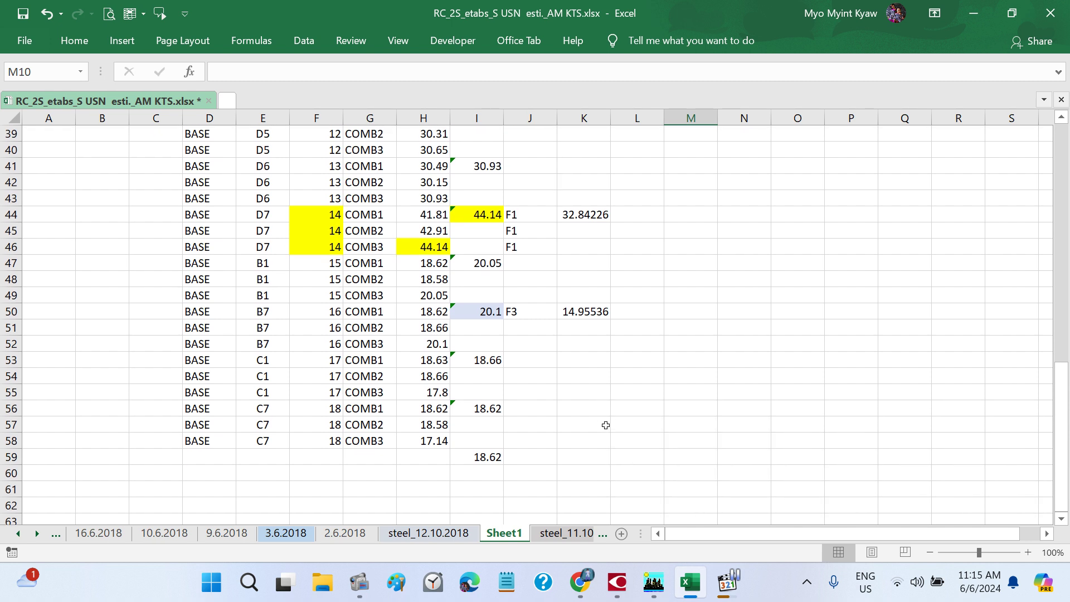
scroll(606, 425, up, 1)
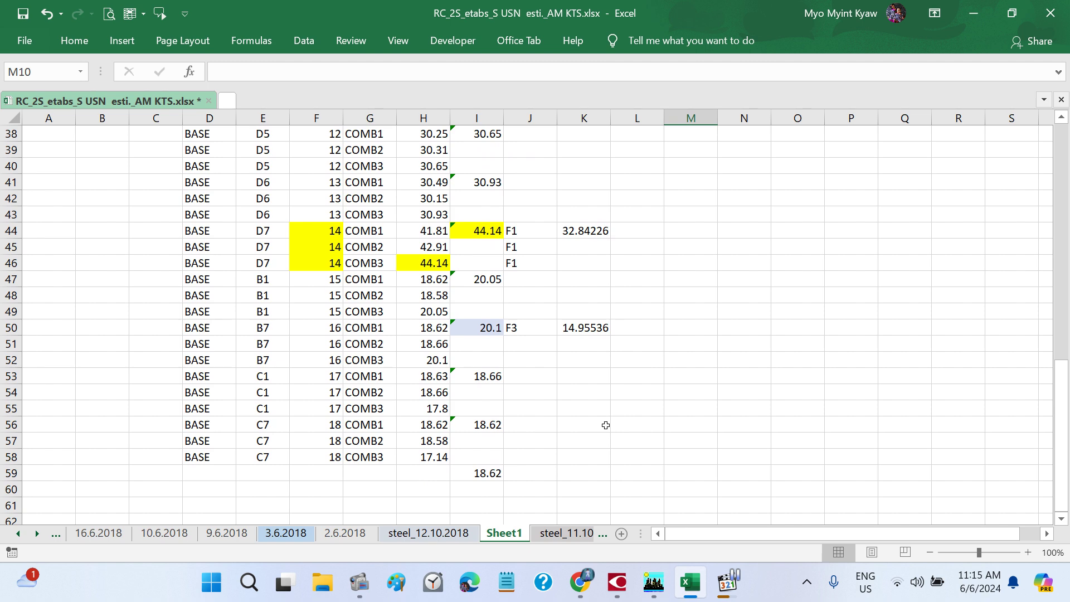
scroll(606, 425, up, 8)
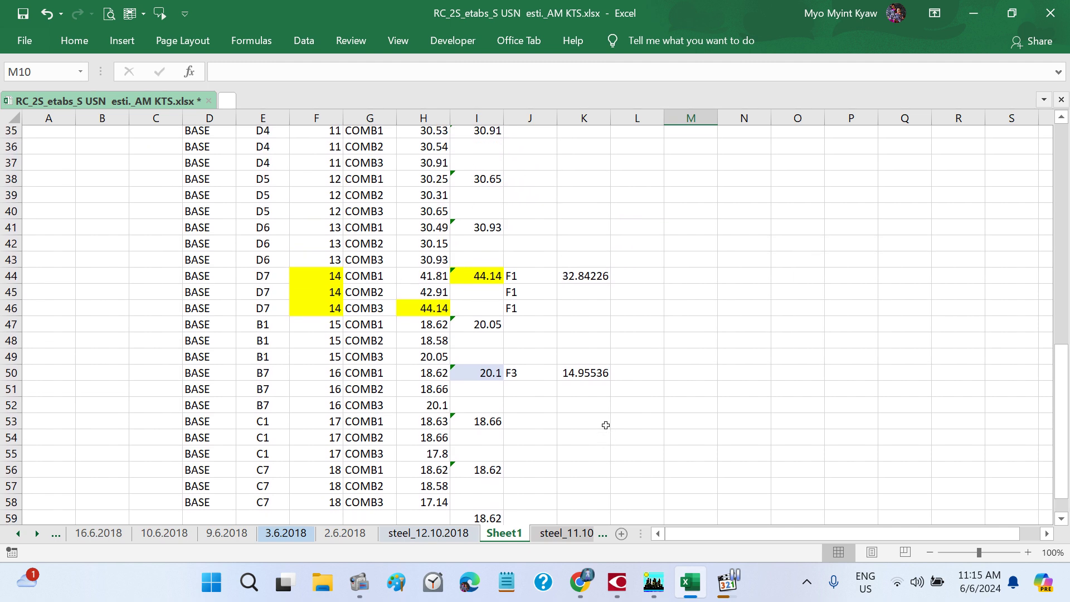
scroll(606, 425, up, 20)
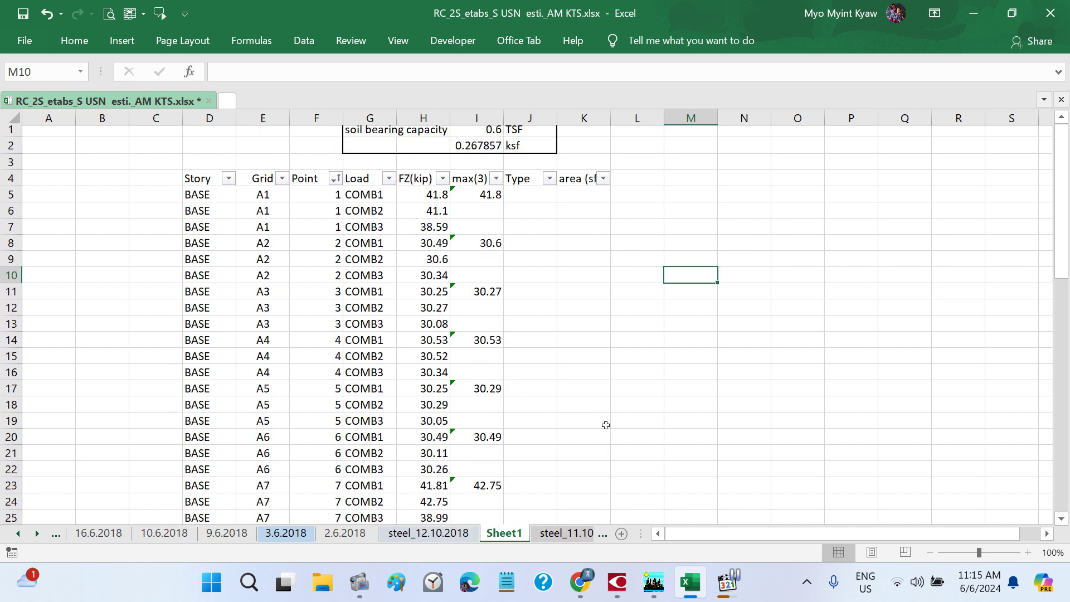
- Sort the table by max(3) from largest to smallest
click(496, 183)
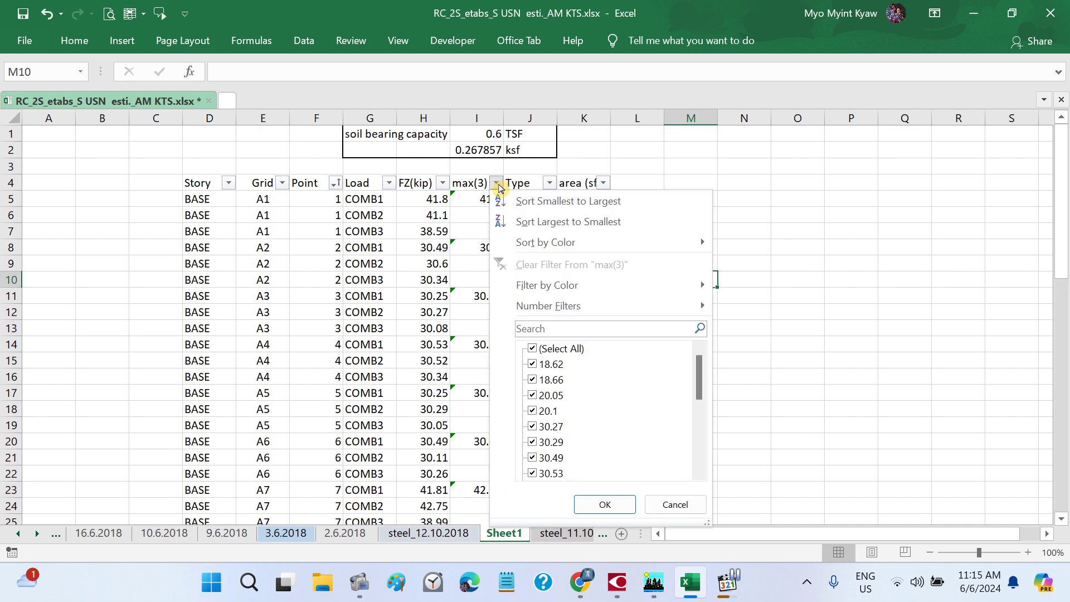
click(569, 221)
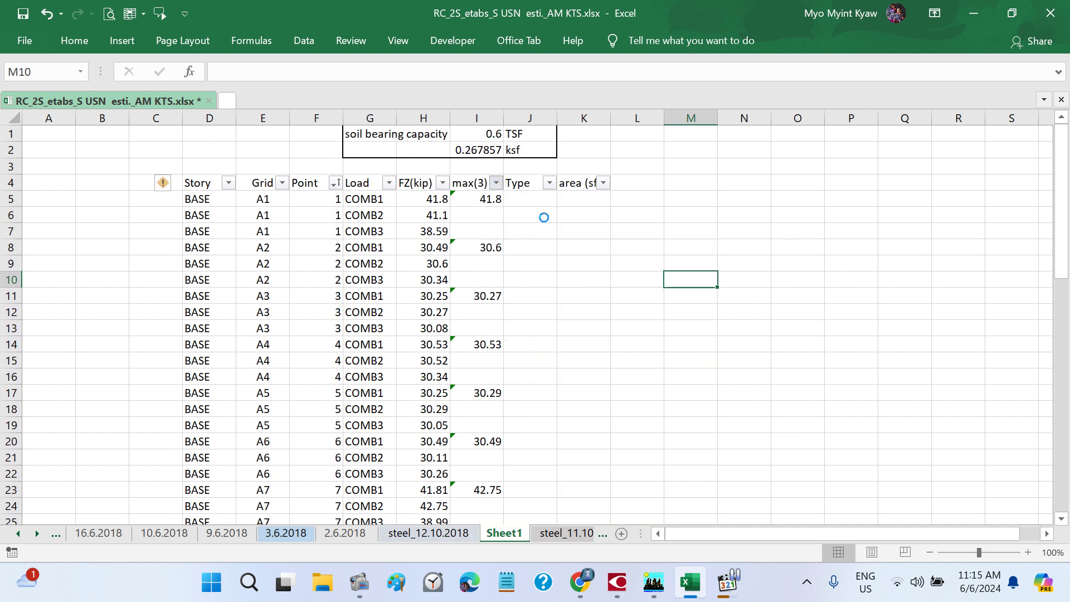
click(676, 327)
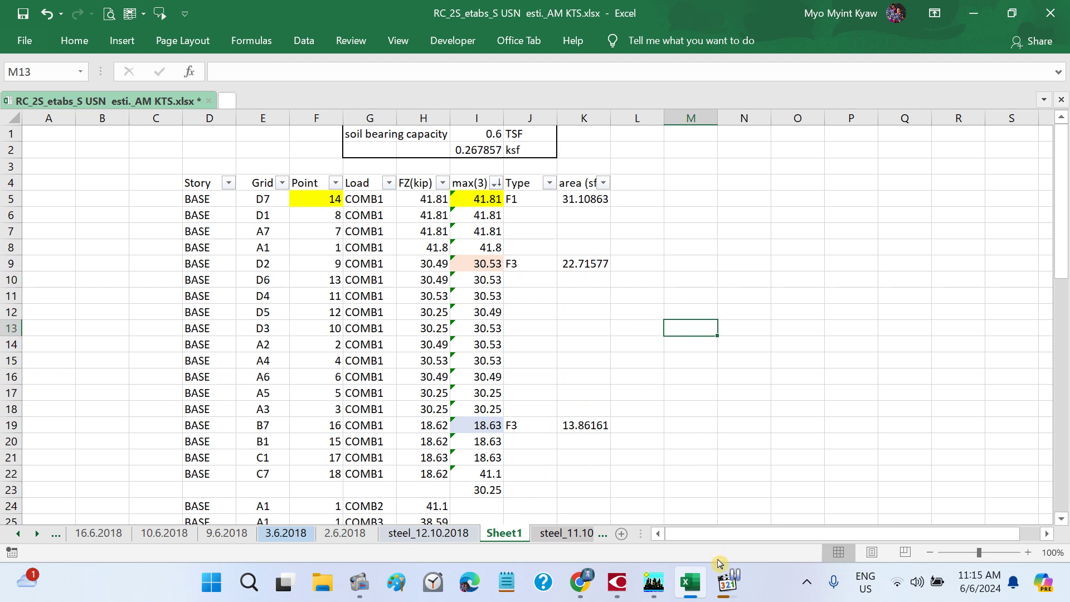
- Play a short stretch of the audio in Media Player Classic while viewing the sorted rows, pause it and return to Excel
click(725, 592)
click(563, 369)
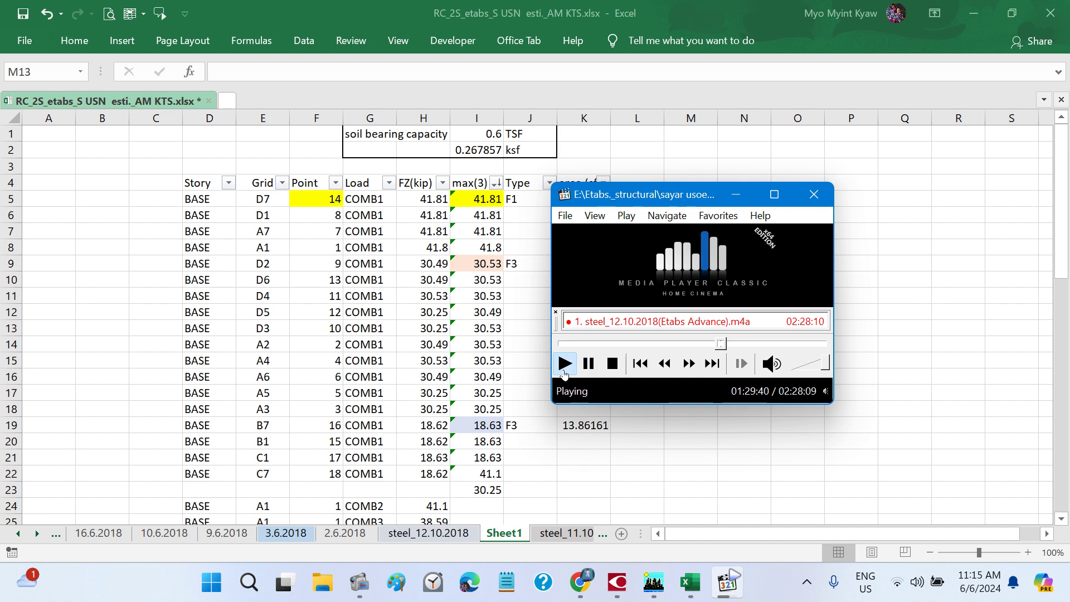
key(alt+Tab)
scroll(712, 460, down, 3)
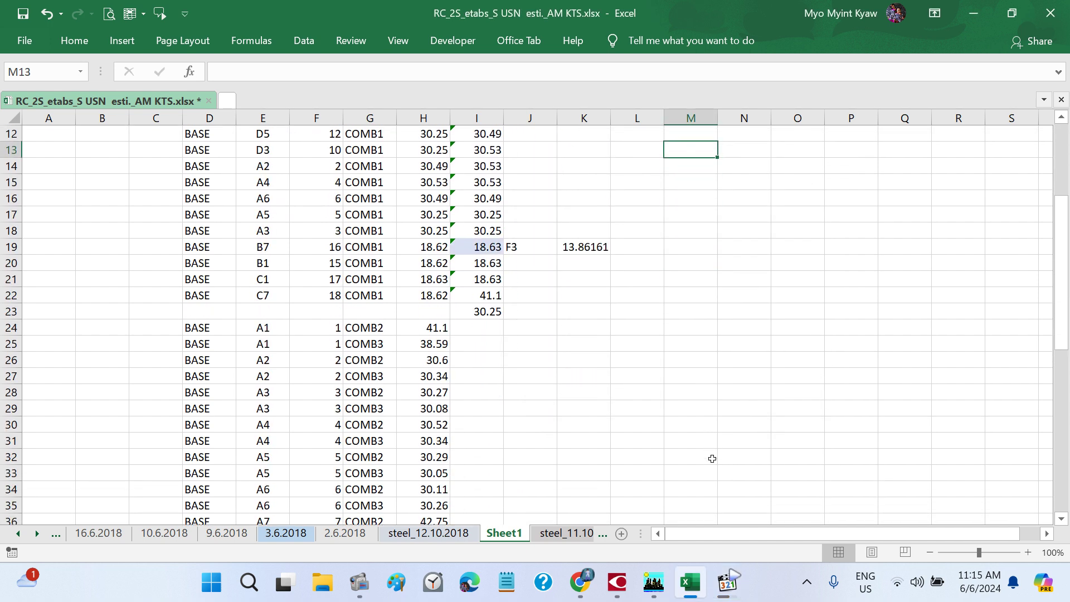
click(726, 582)
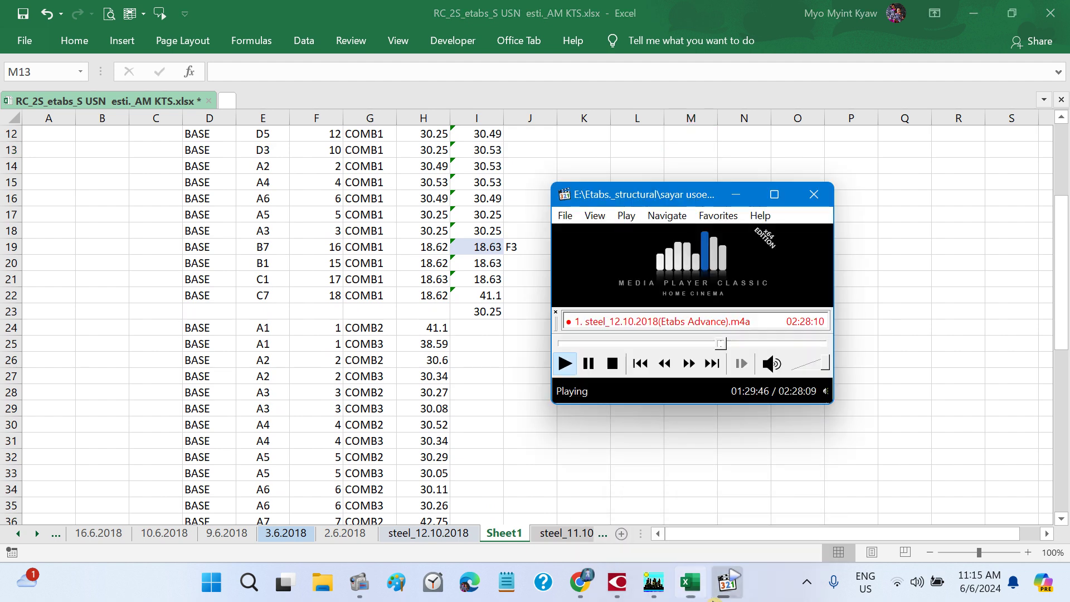
click(587, 363)
key(alt+Tab)
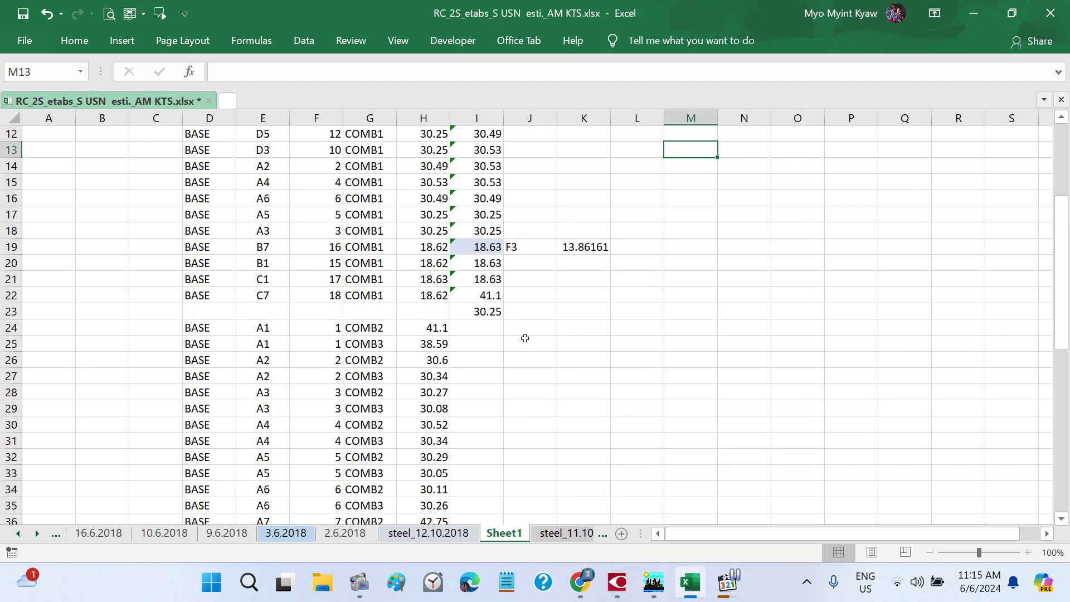
- Check the formula in cell I23 and undo the sort of the table by max(3)
click(497, 313)
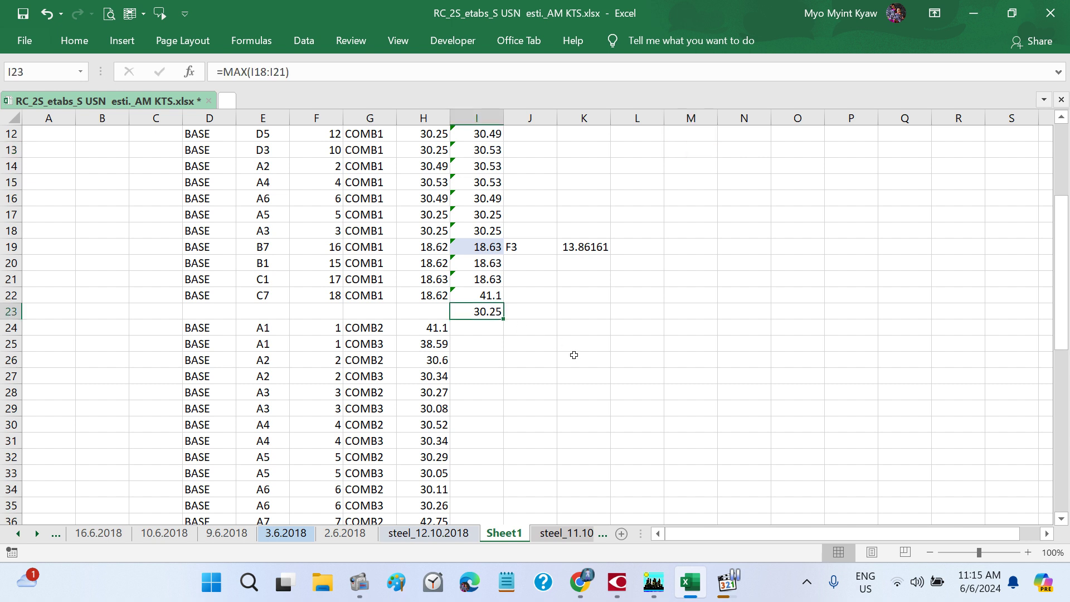
scroll(573, 354, down, 1)
scroll(573, 355, up, 2)
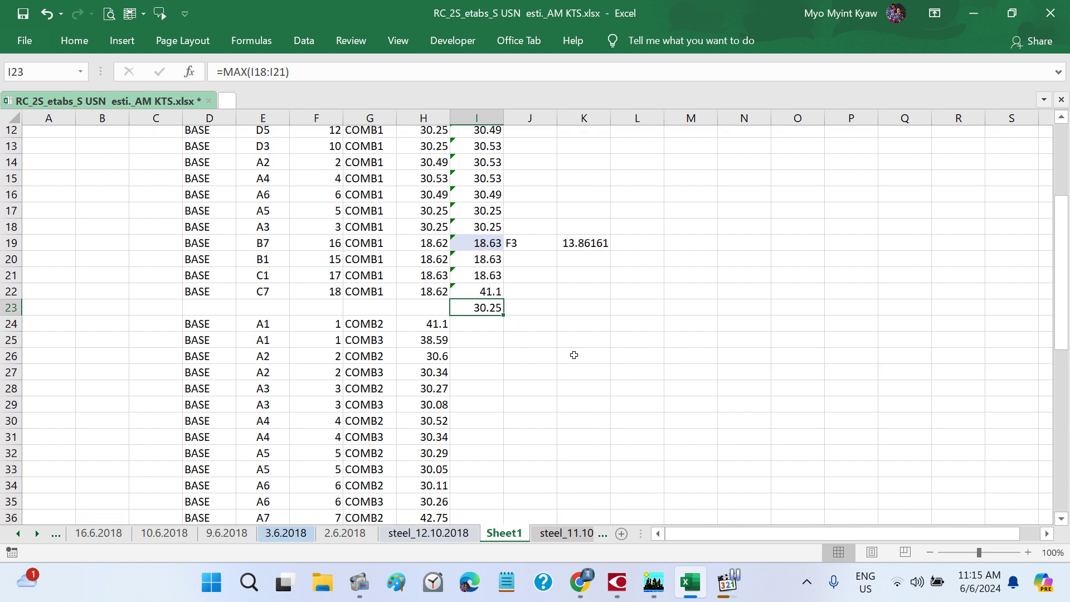
key(ctrl+z)
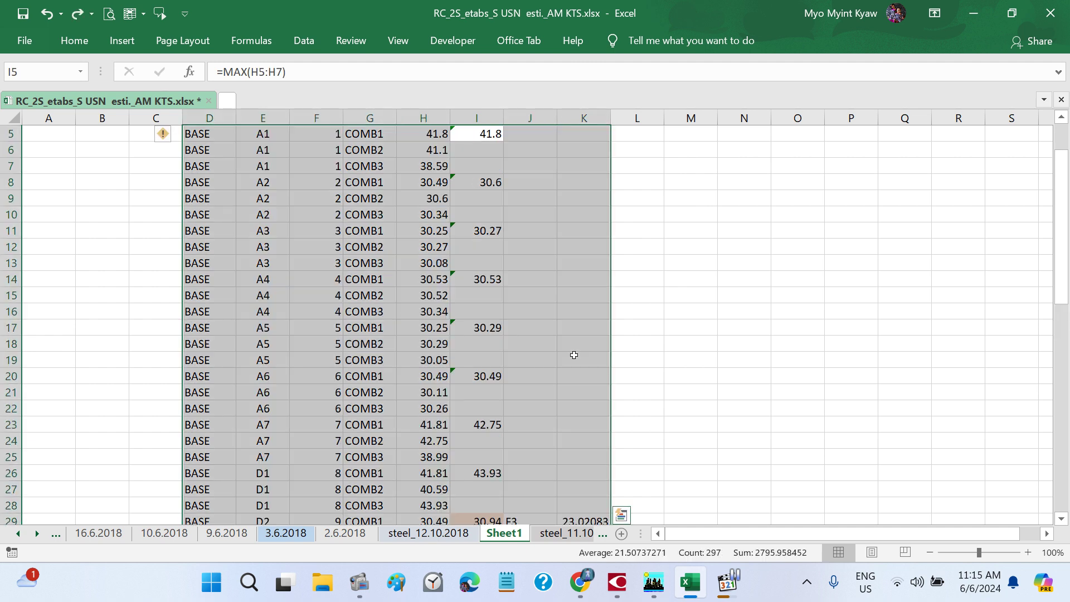
- Undo the sort by Point and review the rows down to the end of the table
scroll(721, 395, up, 2)
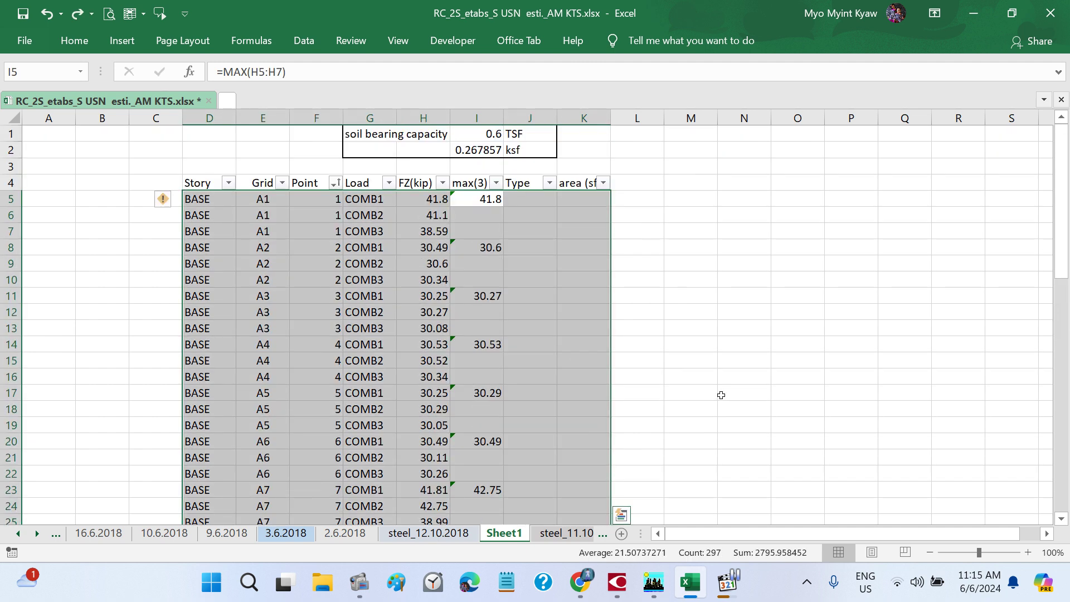
scroll(721, 395, down, 8)
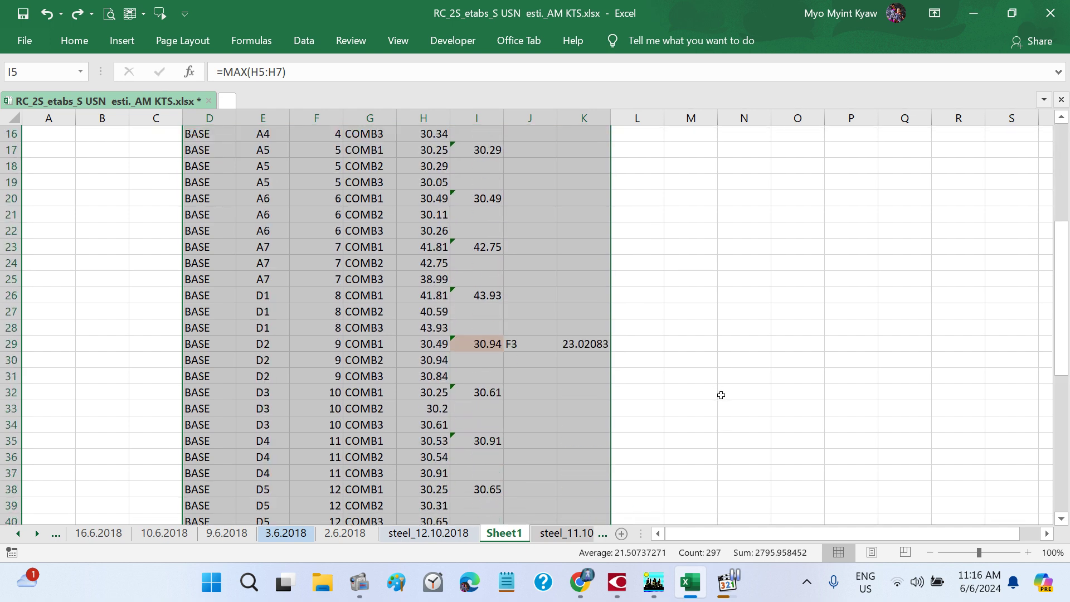
scroll(721, 395, up, 3)
scroll(721, 395, up, 5)
key(ctrl+y)
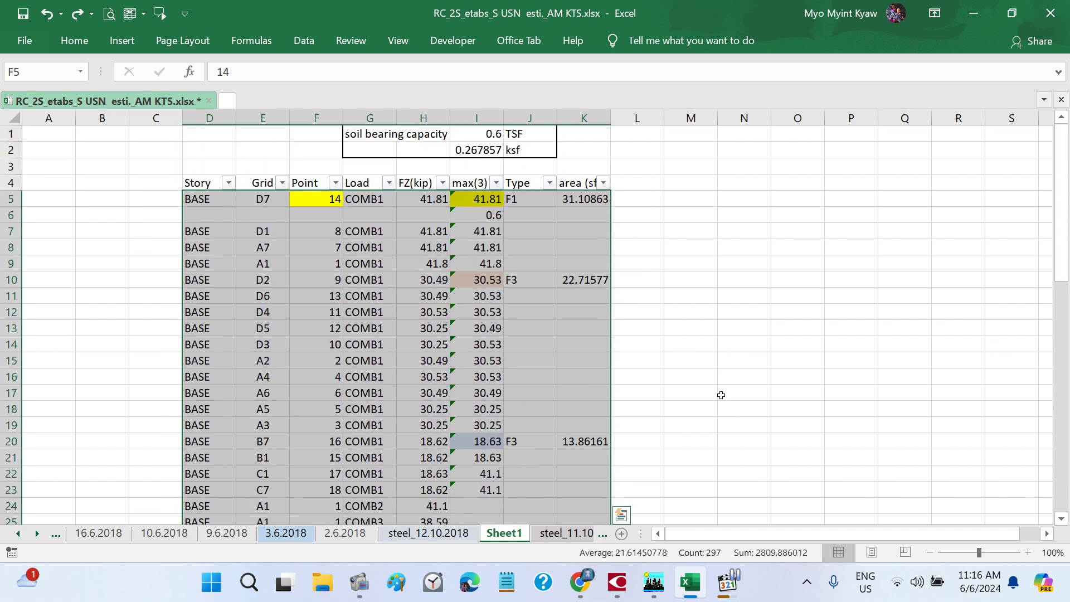
scroll(721, 395, down, 11)
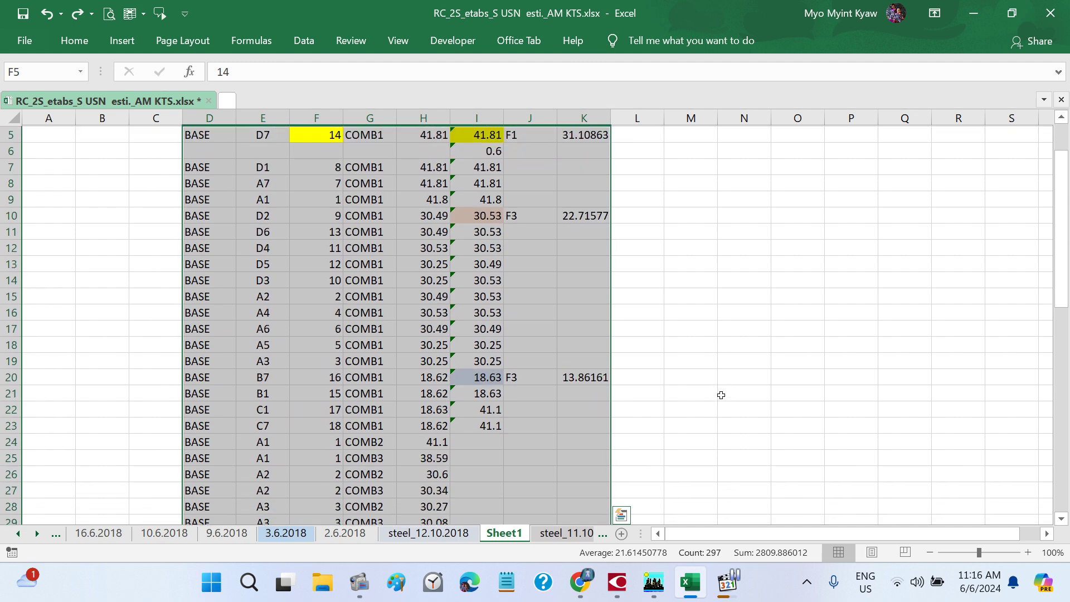
scroll(721, 395, down, 4)
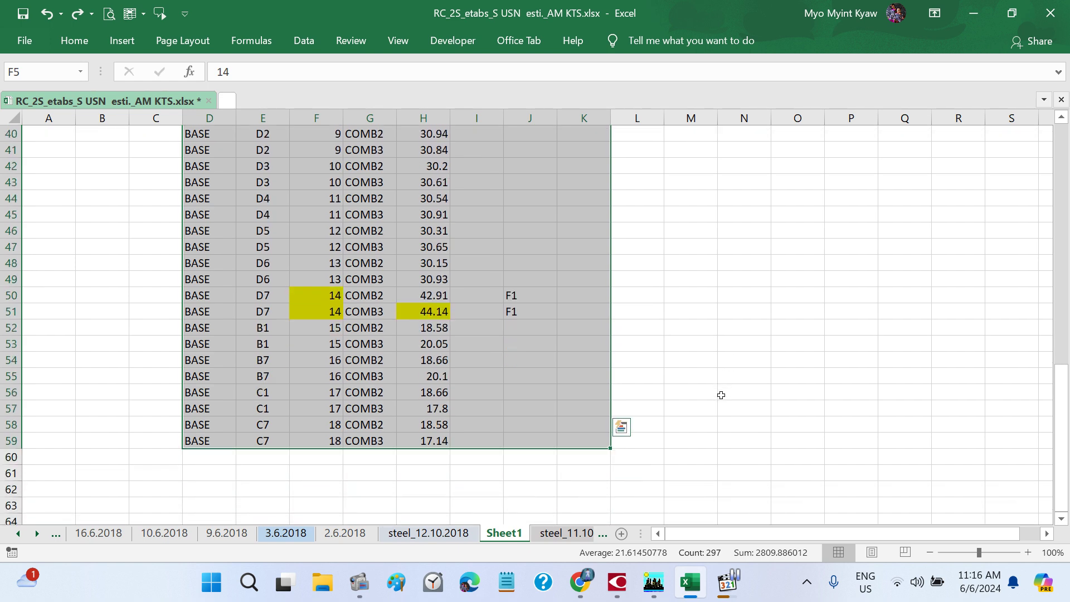
scroll(721, 395, up, 15)
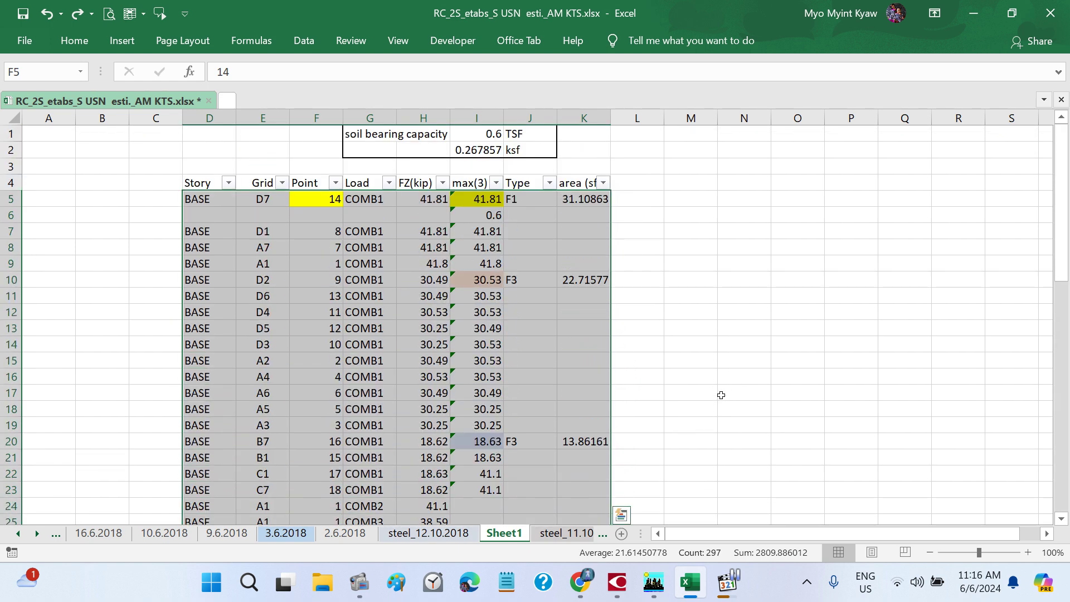
click(721, 395)
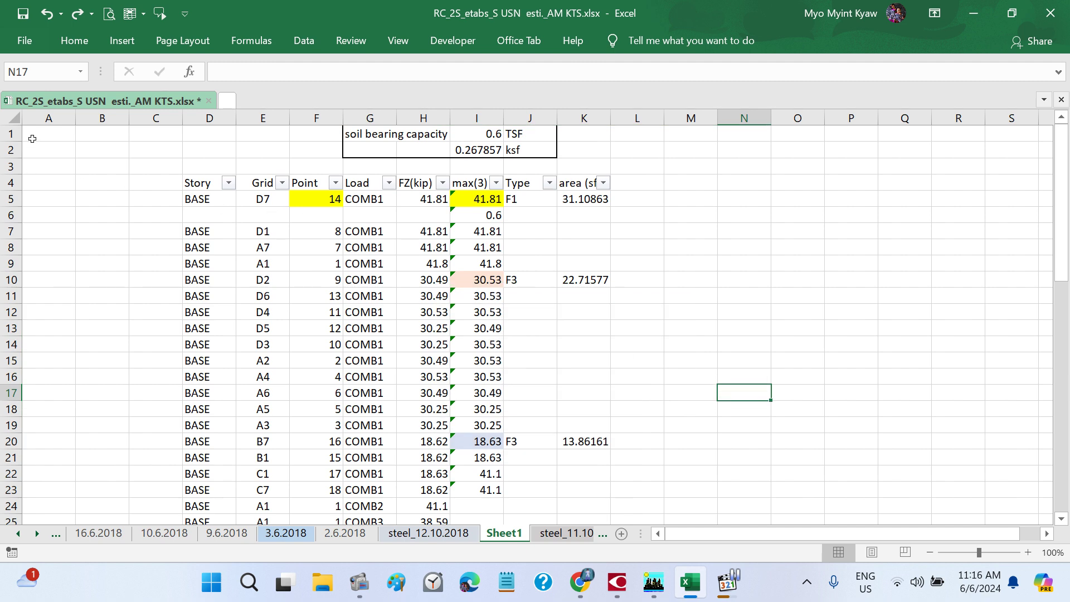
- Remove the filter from the base reaction table's header row
click(63, 45)
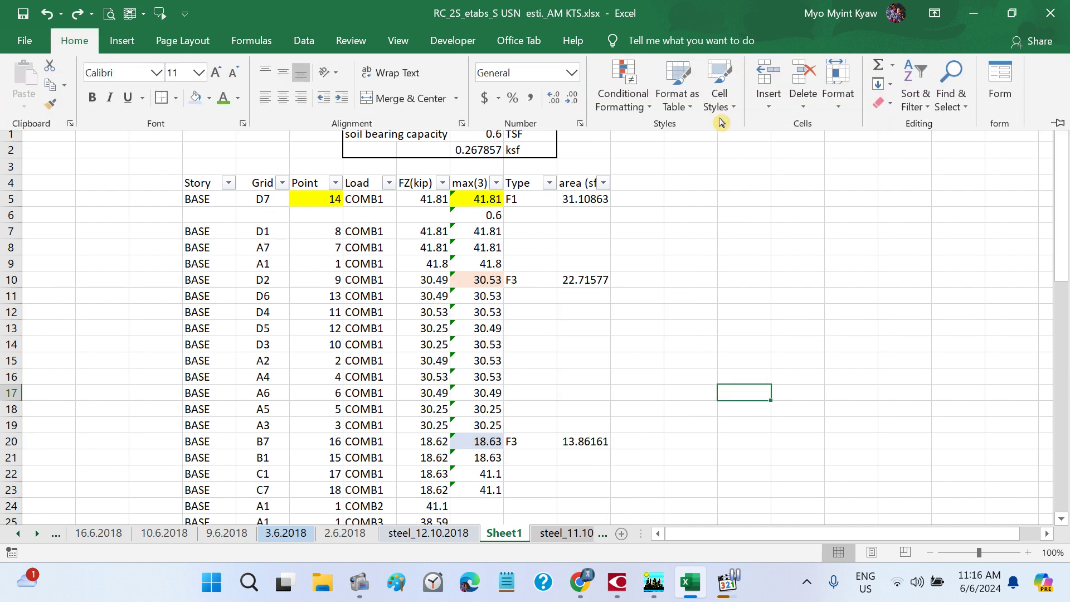
click(918, 111)
click(925, 190)
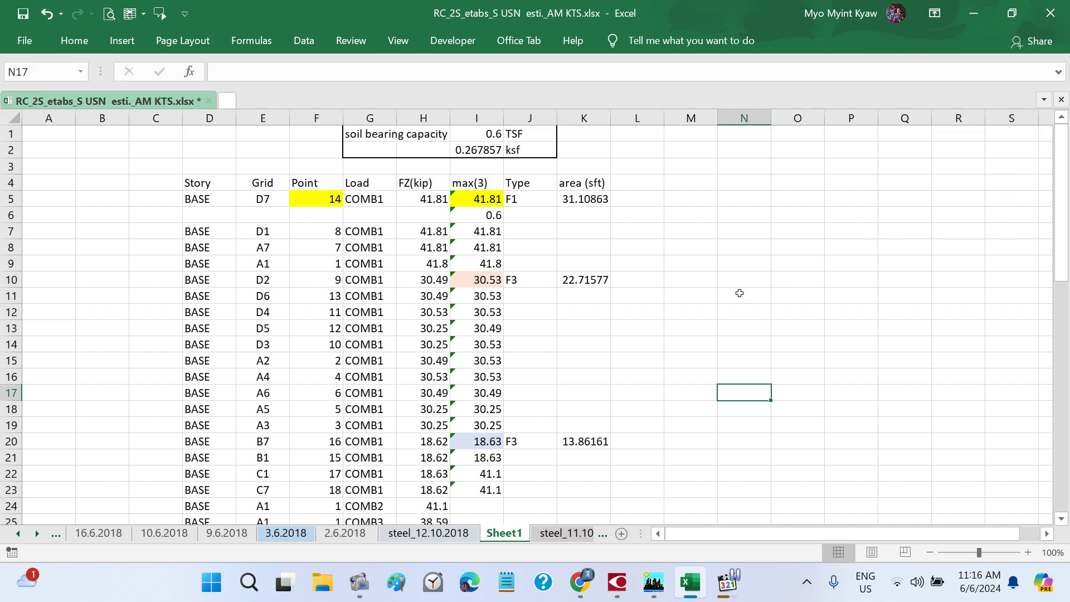
click(740, 293)
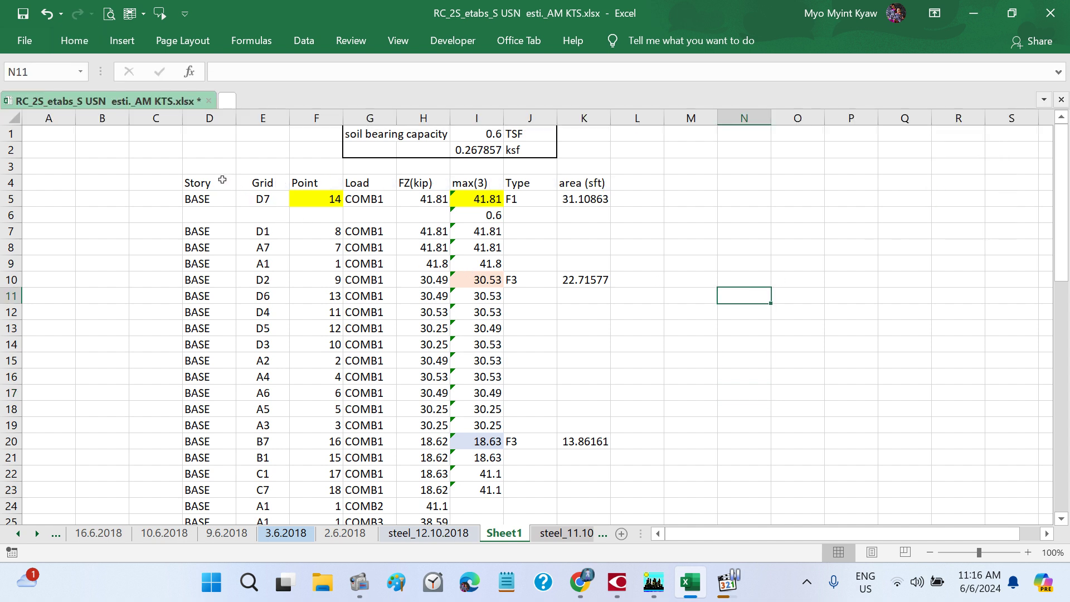
- Increase the font size of header row 4 to 12 and centre its text
click(12, 182)
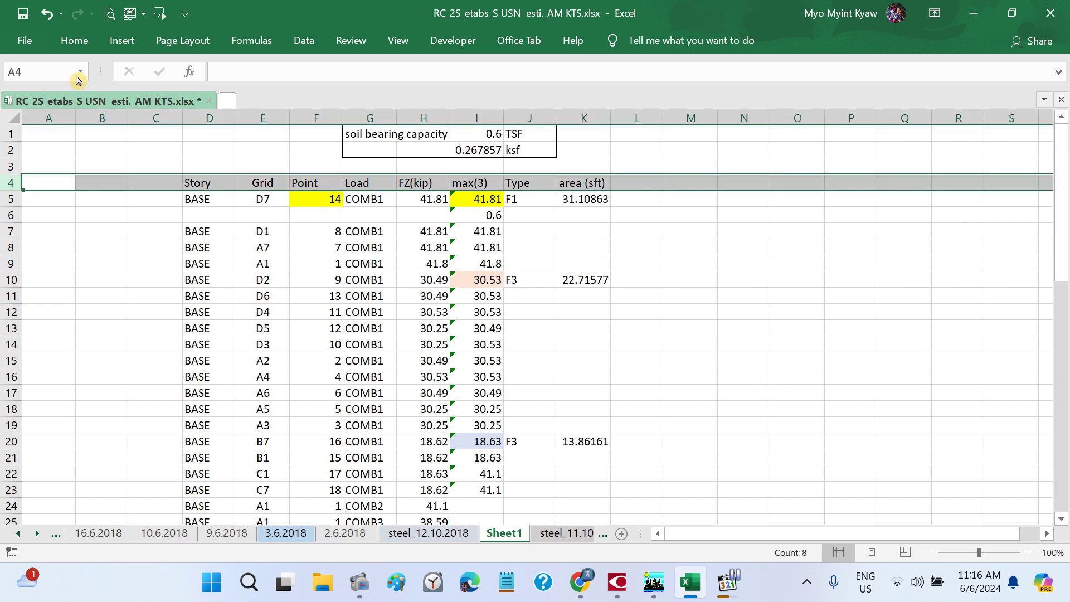
click(83, 52)
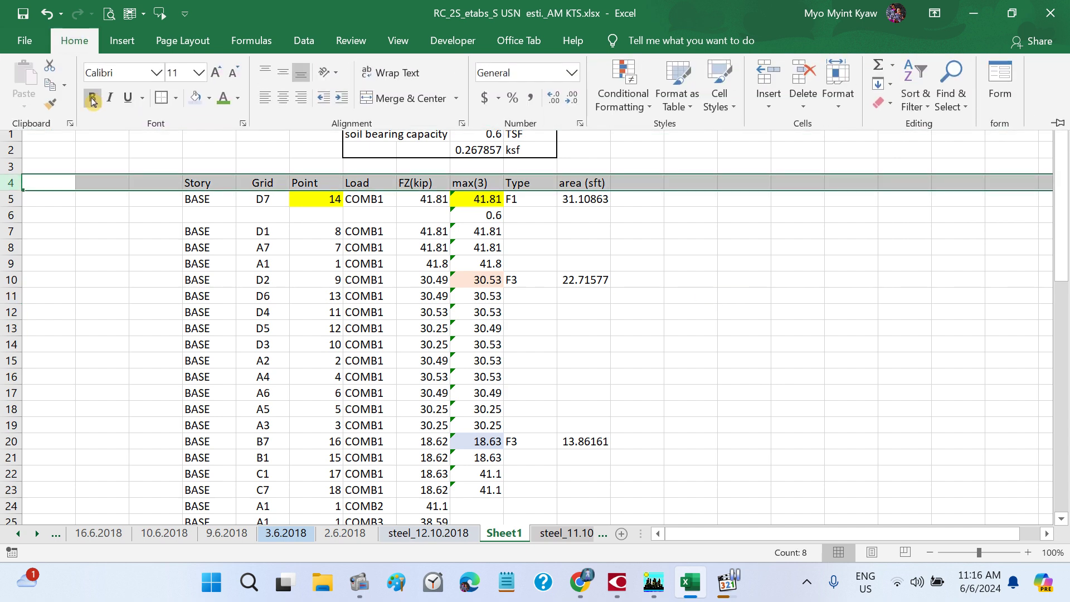
click(216, 73)
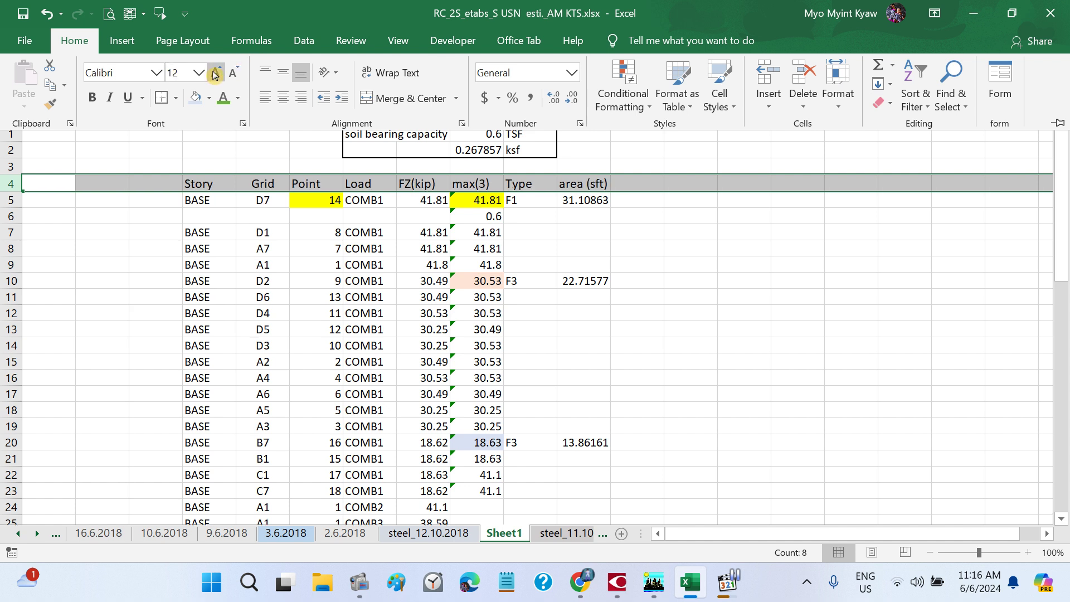
click(283, 98)
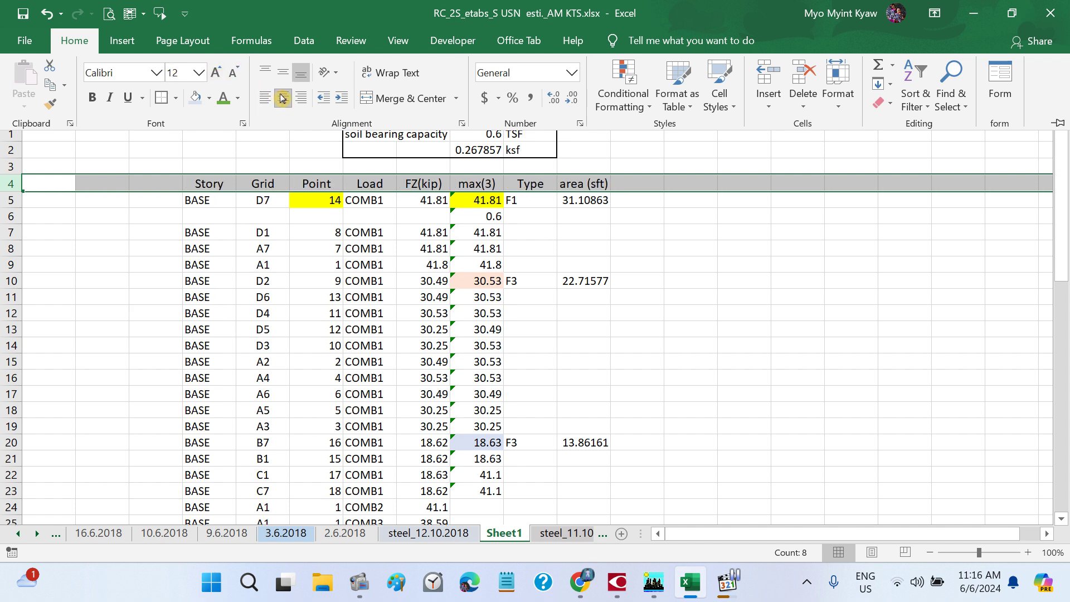
click(731, 362)
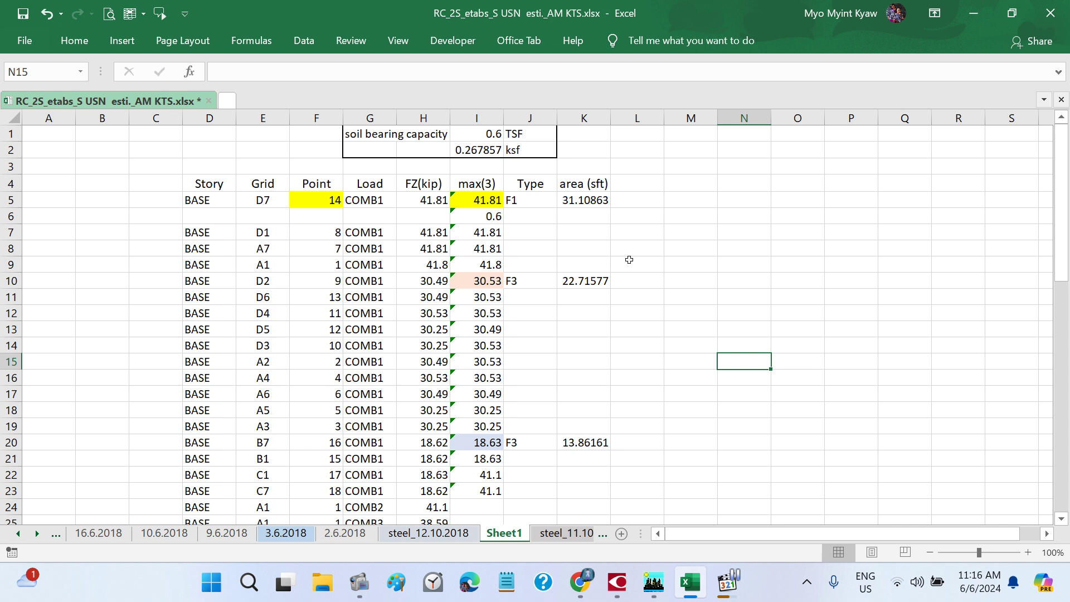
- Undo the header row's formatting changes and the removal of the table filter
key(ctrl+z)
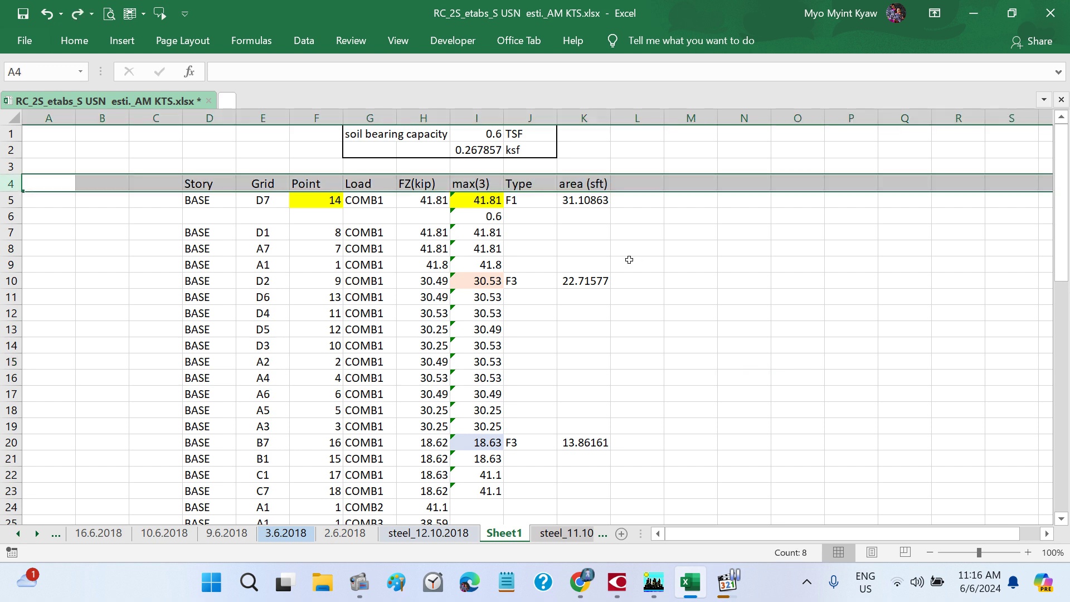
key(ctrl+z)
key(ctrl+z)
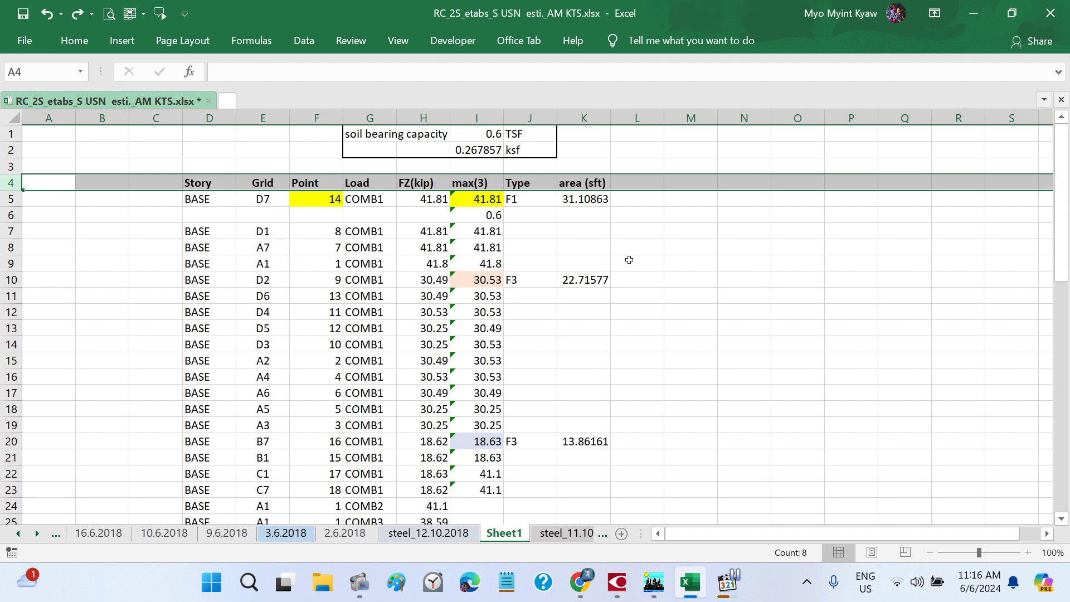
key(ctrl+z)
key(ctrl+z)
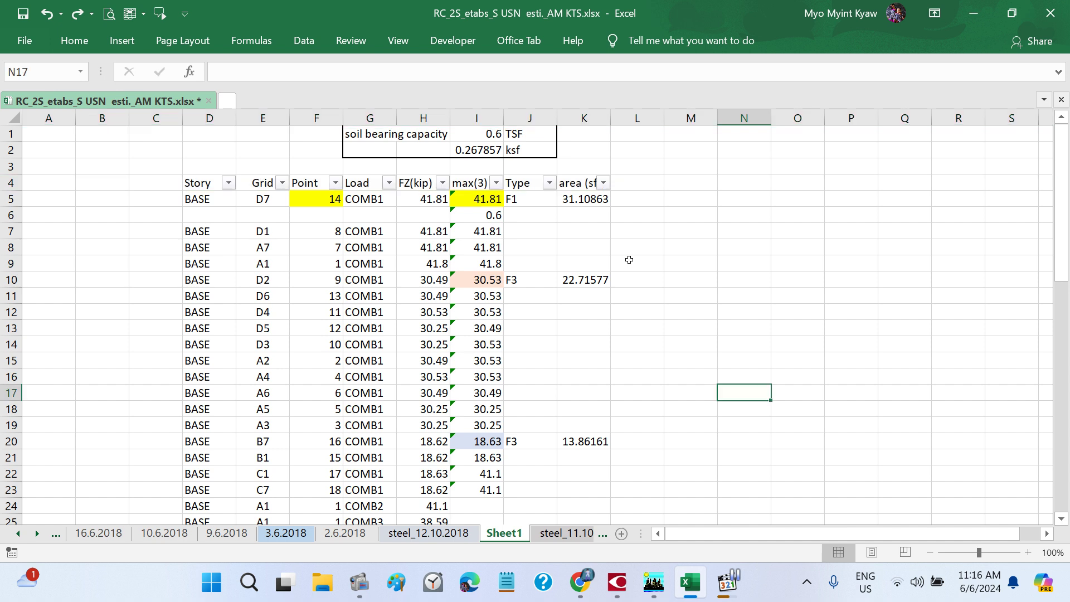
- Undo the earlier filter changes and the renaming of the column K header to area (sft)
key(ctrl+y)
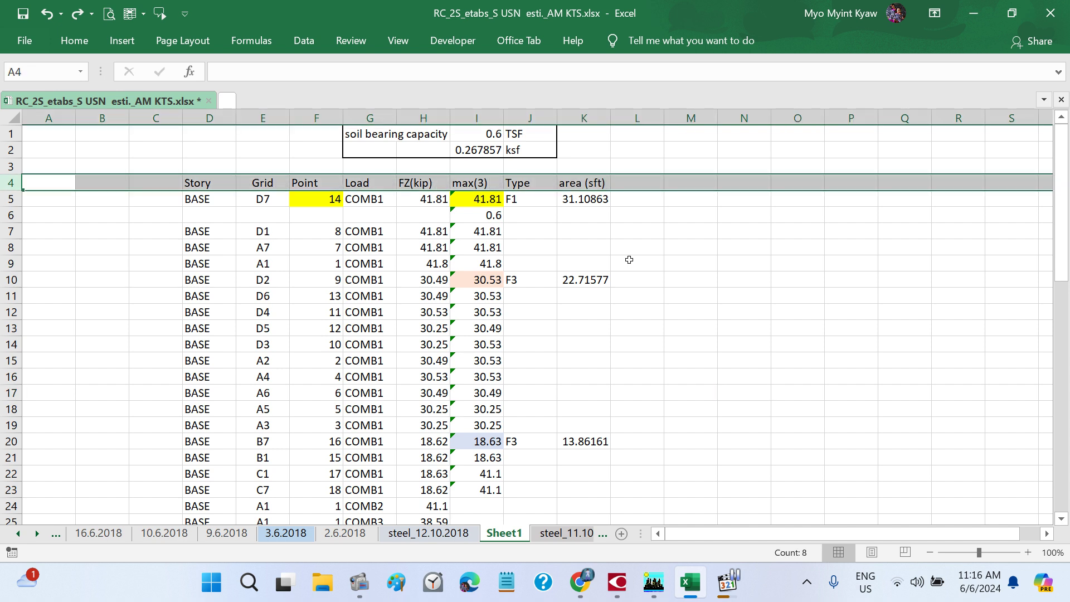
key(ctrl+z)
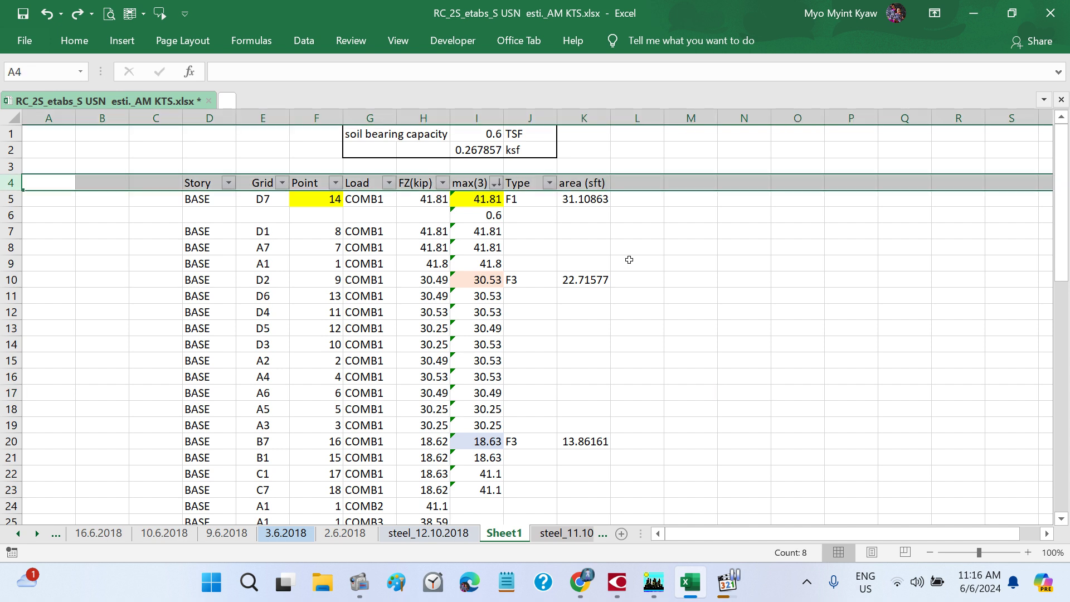
key(ctrl+z)
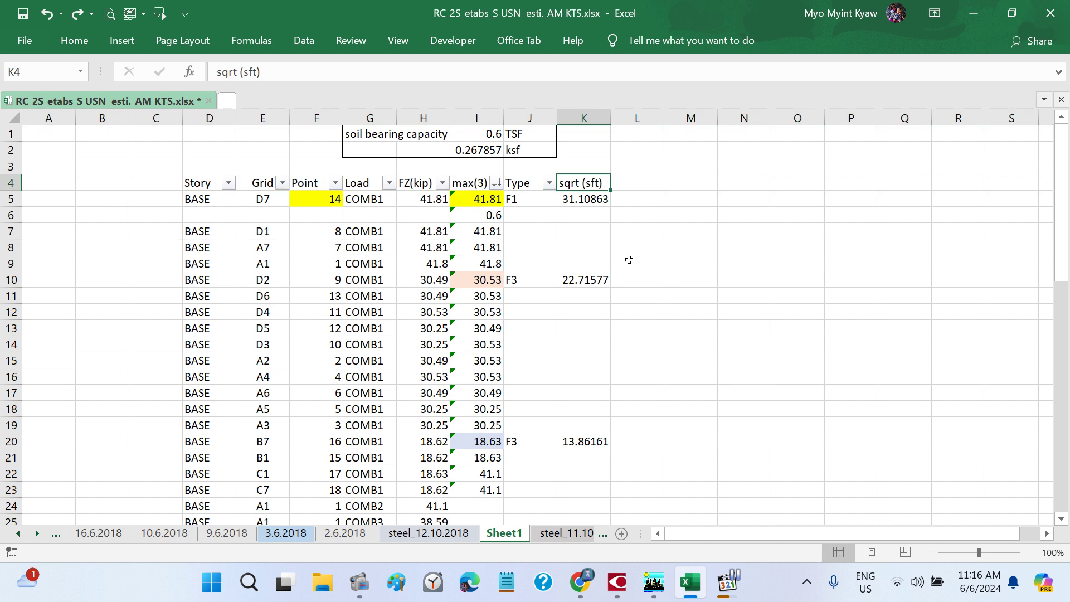
- Undo the change of the column K formulas from square root to area and the header edit to sqrt (sft)
key(ctrl+z)
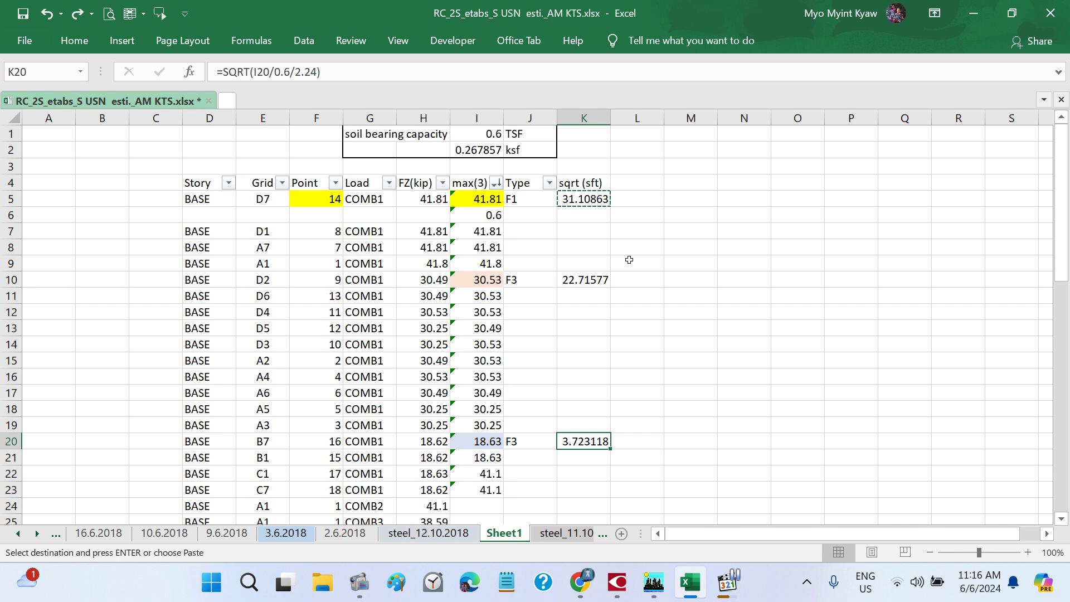
key(ctrl+z)
key(ctrl+z)
key(ctrl+z)
key(ctrl+z)
key(ctrl+z)
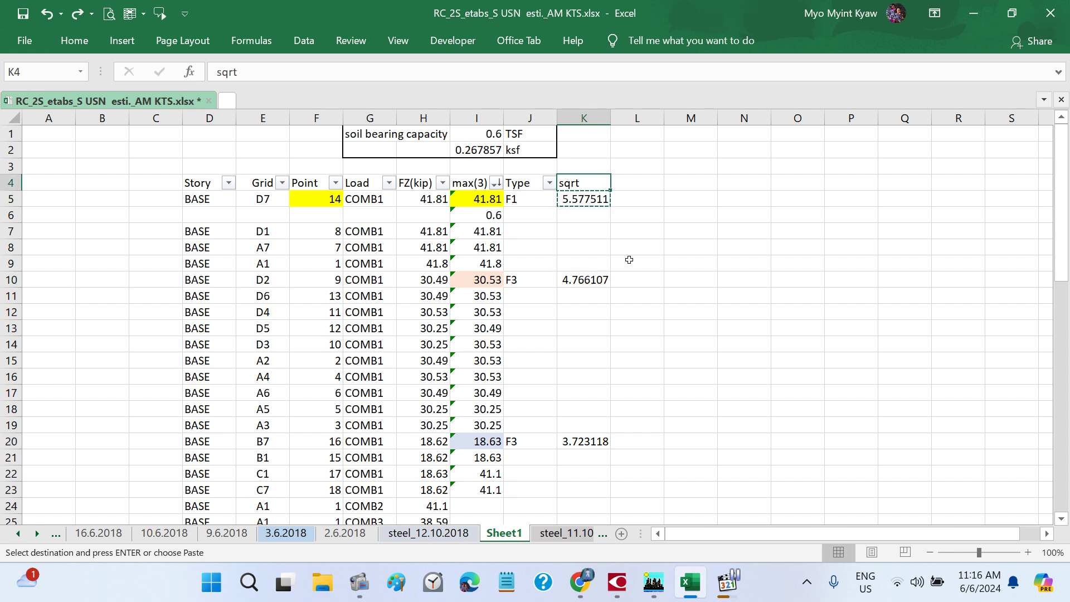
- Undo the formulas copied to K10 and K20 and the soil bearing capacity block's move and outline border
key(ctrl+z)
key(ctrl+z)
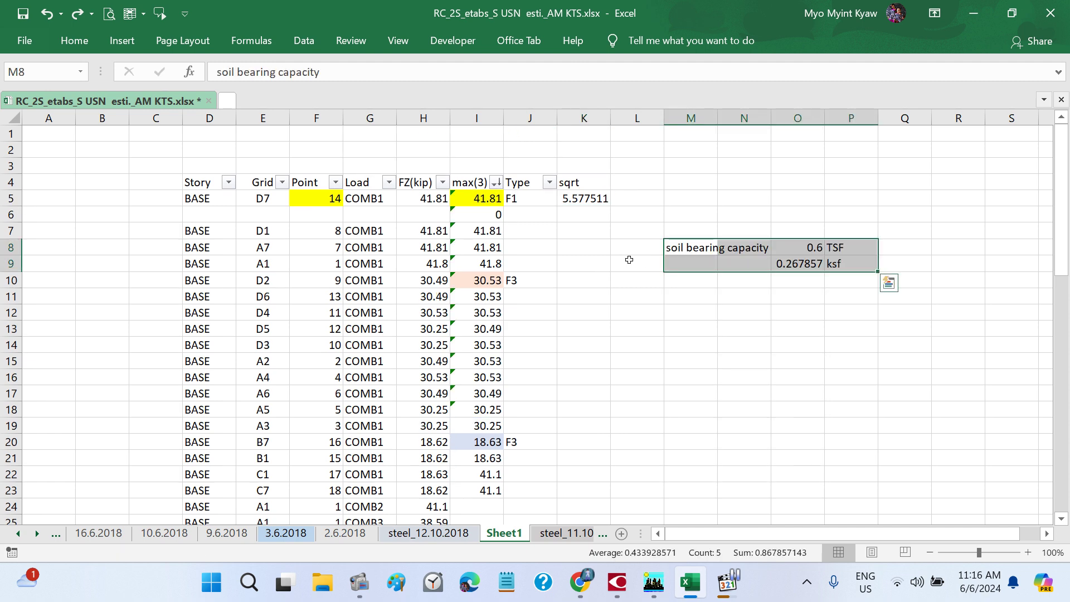
key(ctrl+q)
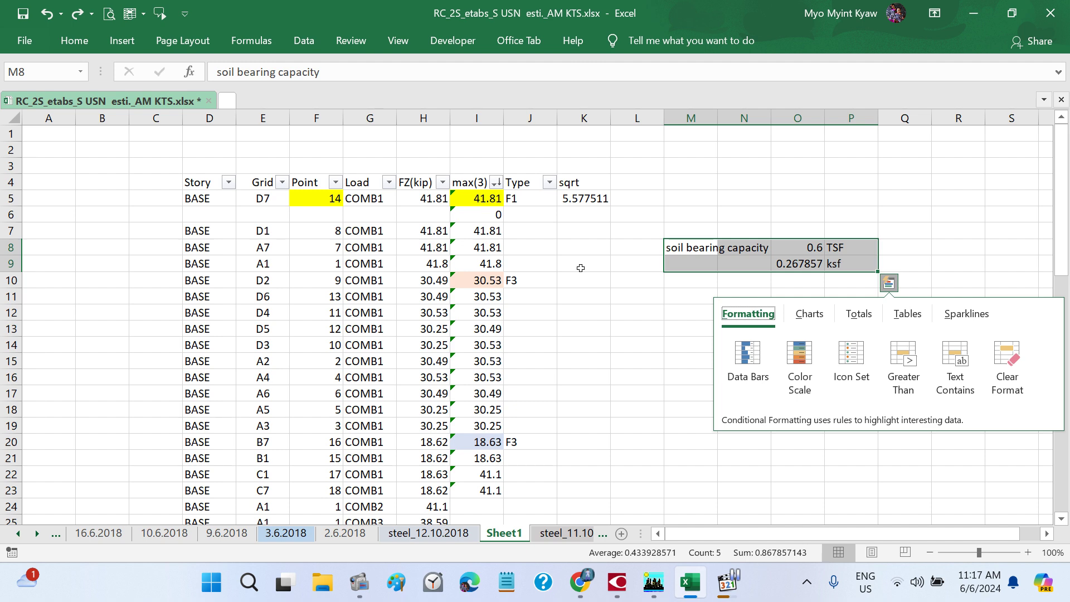
click(606, 319)
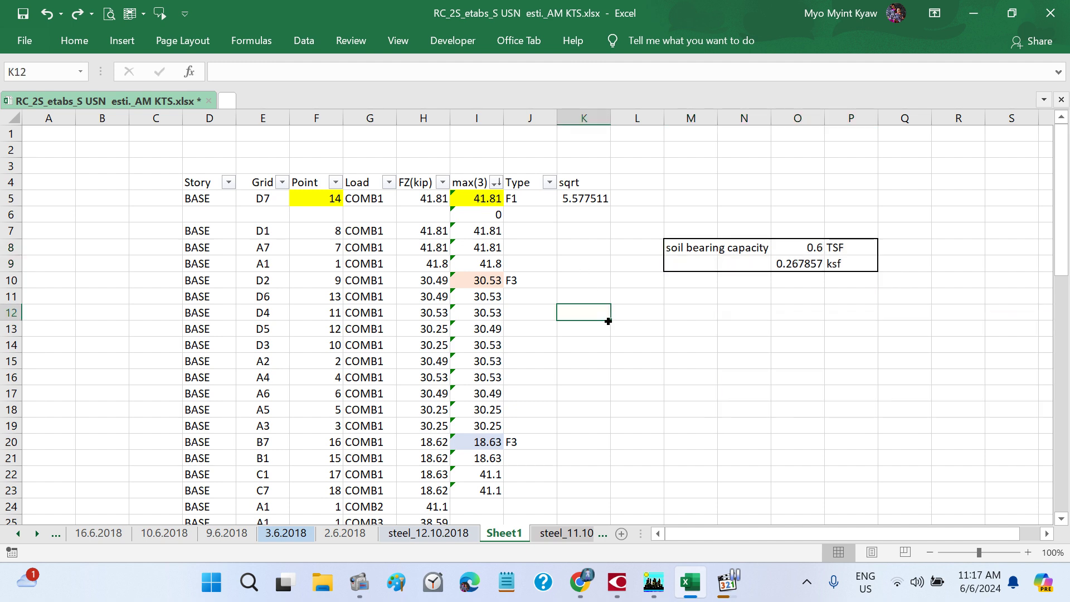
key(ctrl+z)
key(ctrl+q)
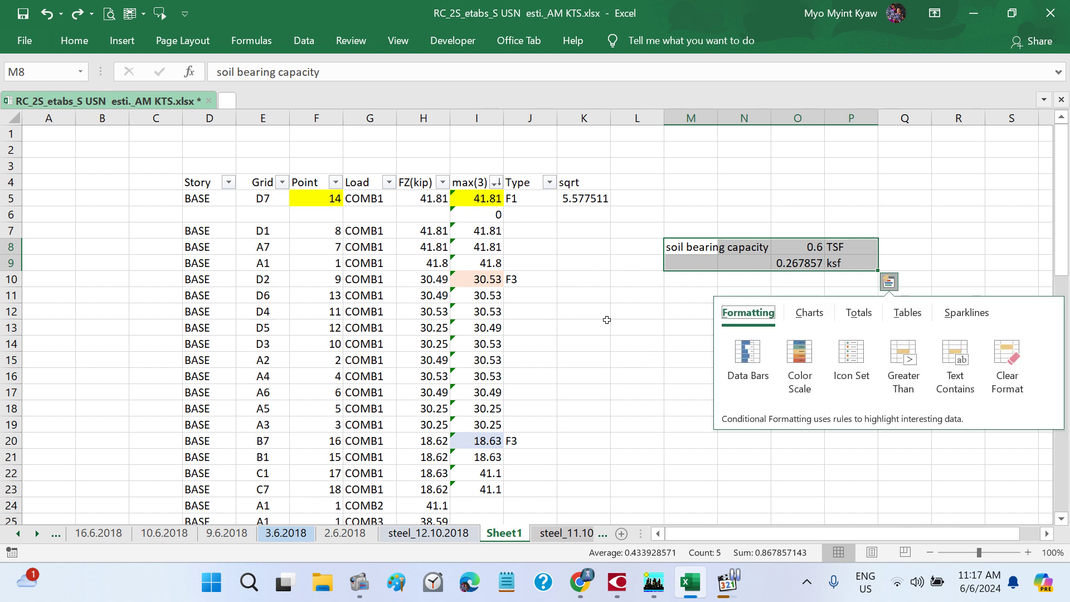
click(606, 320)
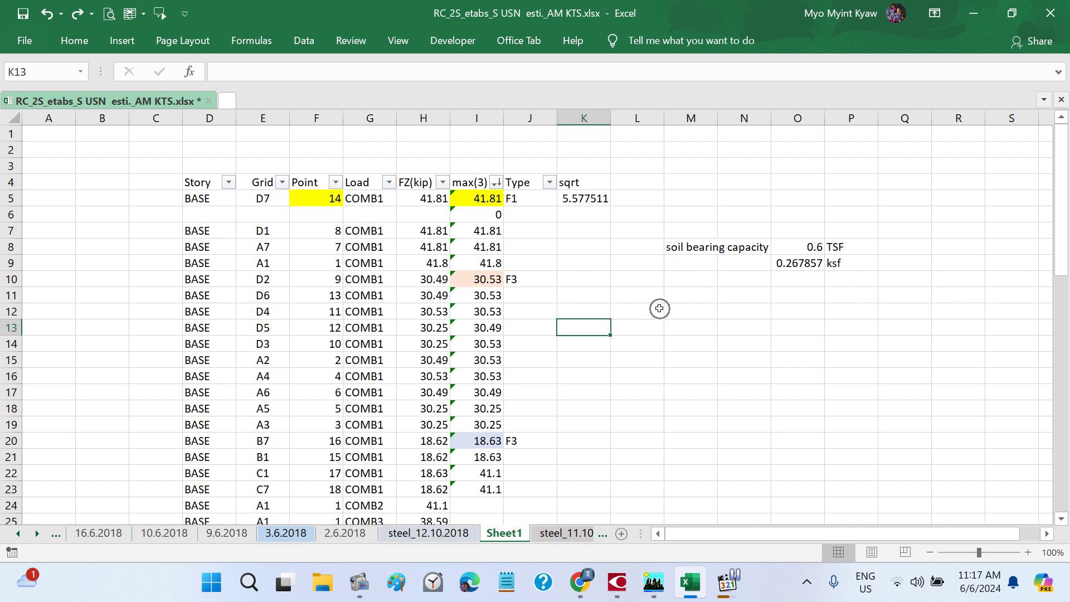
- Redo the soil bearing capacity block's move to G1 with its outline border, and the formula copies to K10 and K20
click(78, 12)
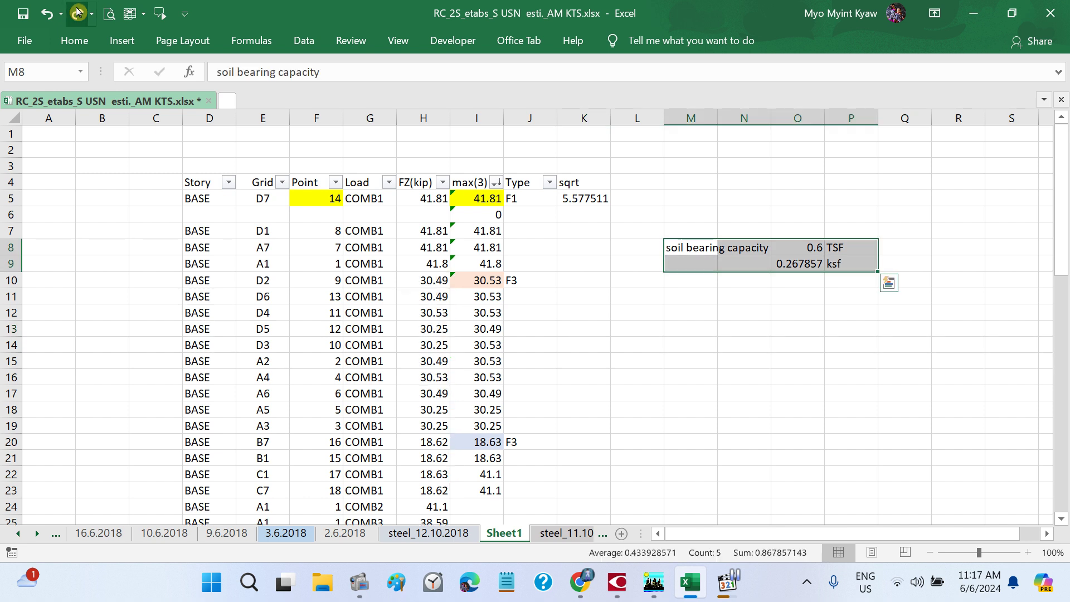
click(78, 12)
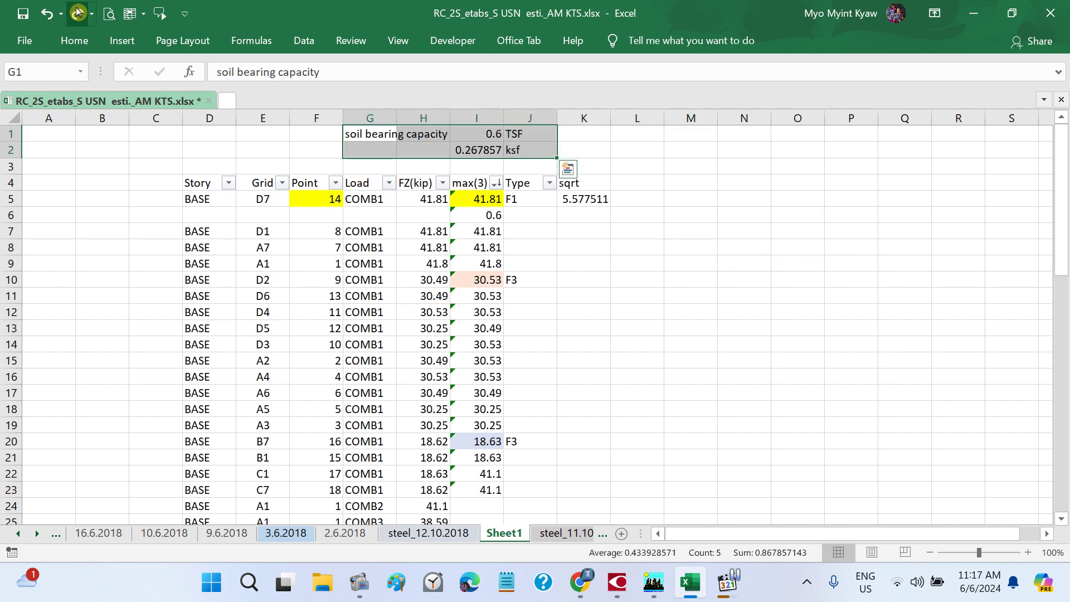
click(78, 13)
click(78, 12)
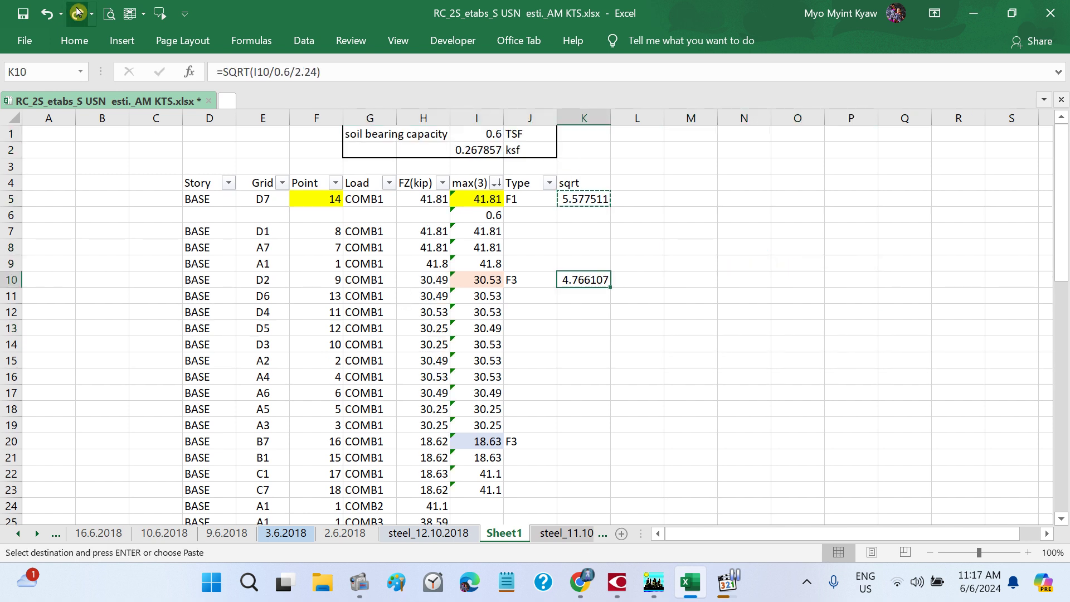
click(78, 12)
- Redo the header edit to sqrt (sft) and the column K area formulas in K5, K10 and K20, and save the workbook
click(78, 12)
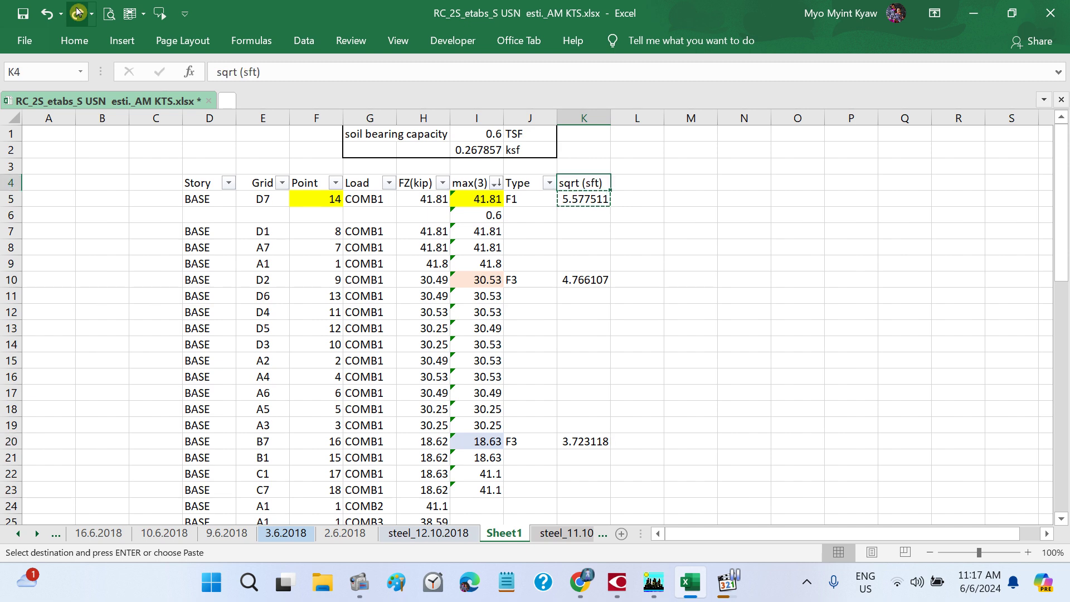
click(78, 12)
click(78, 12)
click(78, 13)
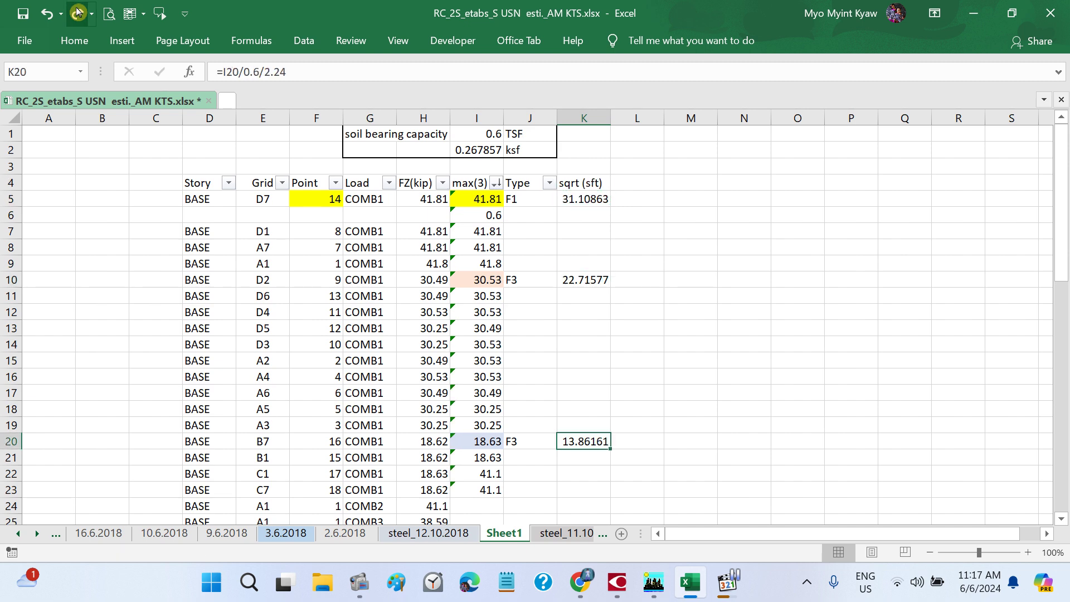
click(693, 279)
click(23, 15)
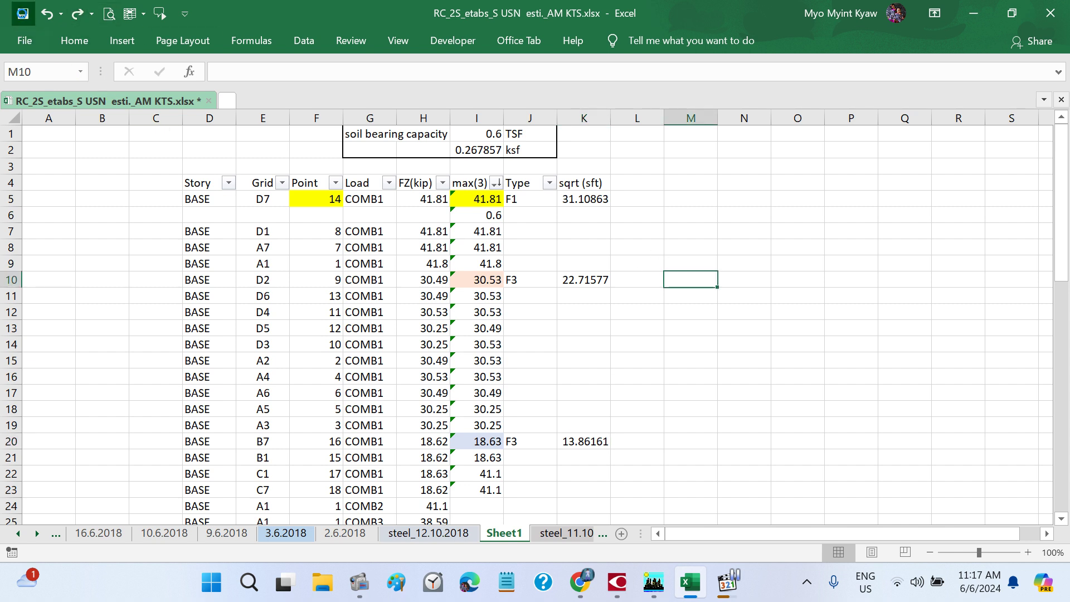
- Check the formulas in K5, I6, K10 and K20 and look through the full base reactions list
click(579, 199)
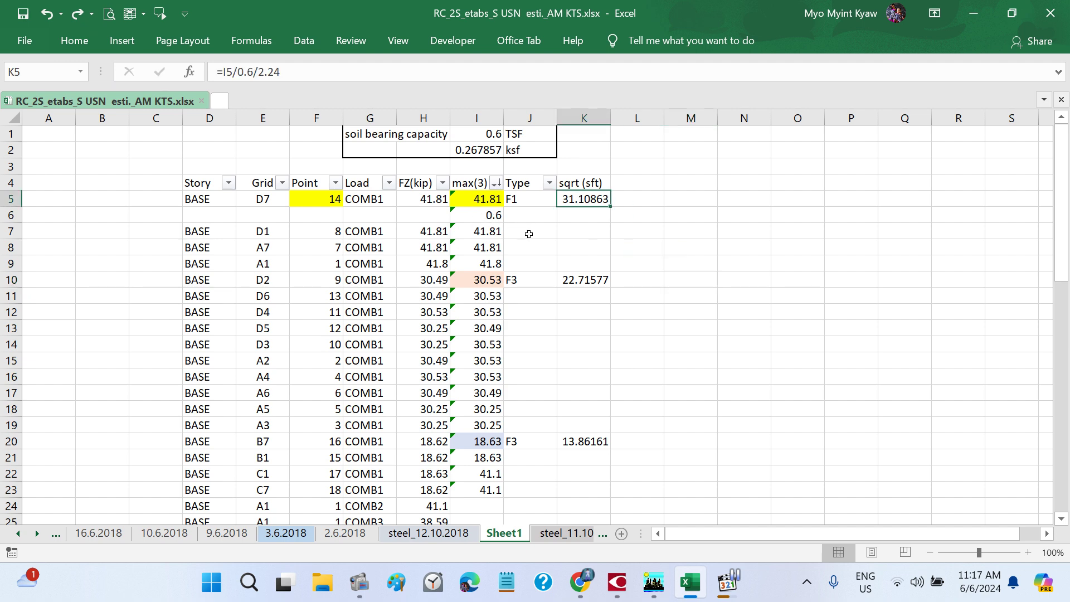
click(493, 216)
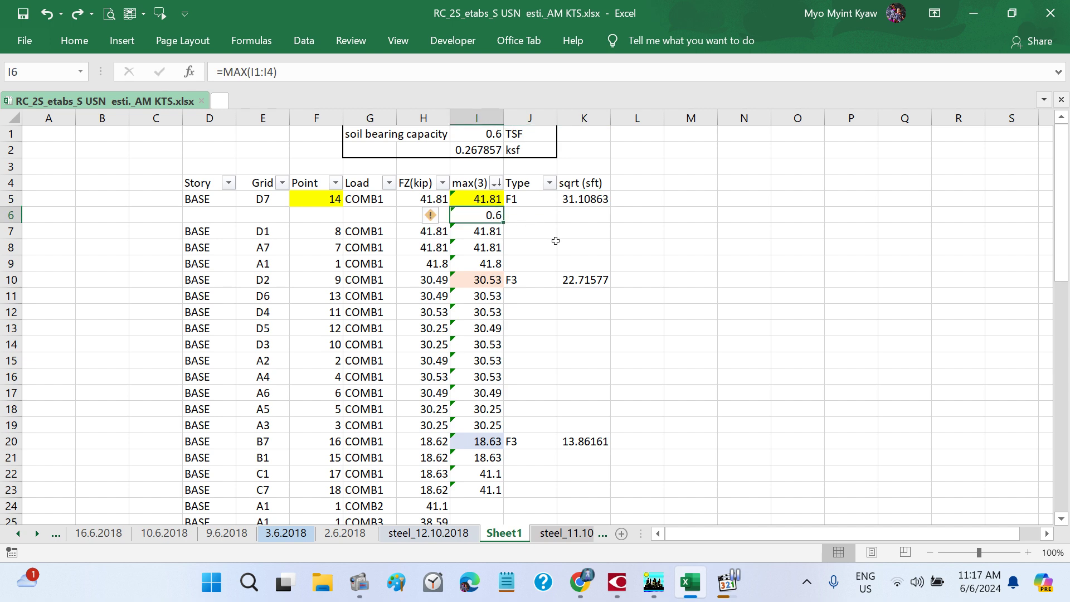
scroll(556, 231, down, 5)
scroll(576, 196, down, 7)
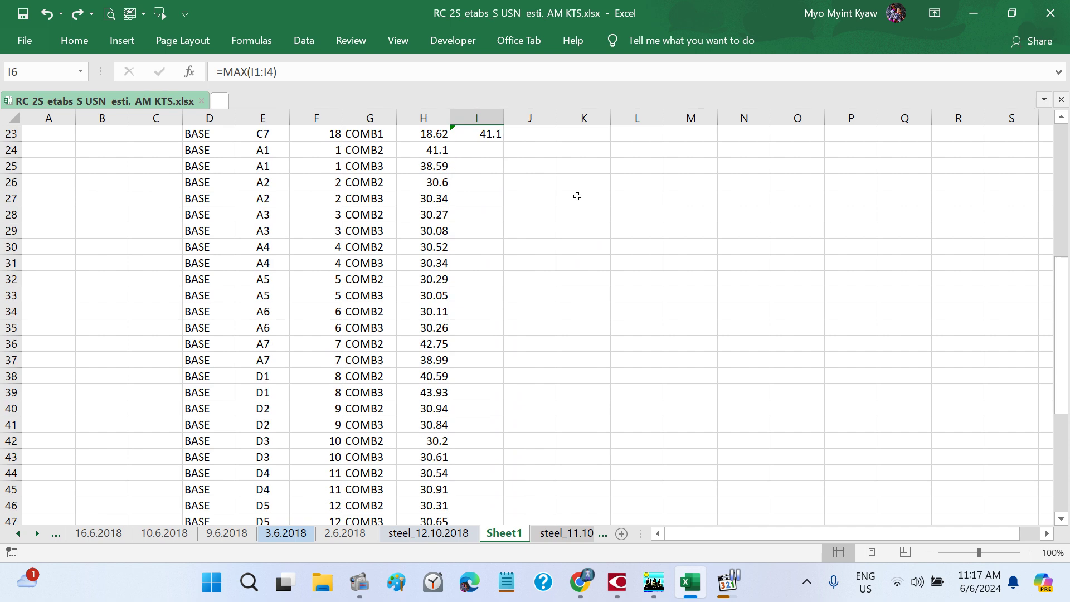
scroll(576, 196, up, 2)
scroll(576, 197, down, 7)
scroll(577, 196, down, 2)
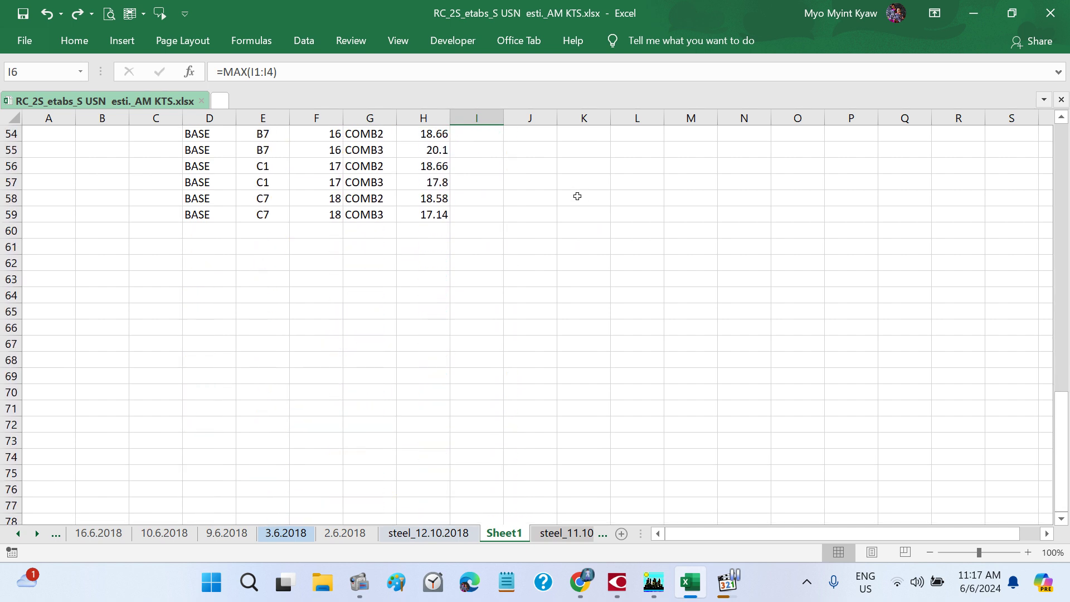
scroll(577, 196, up, 18)
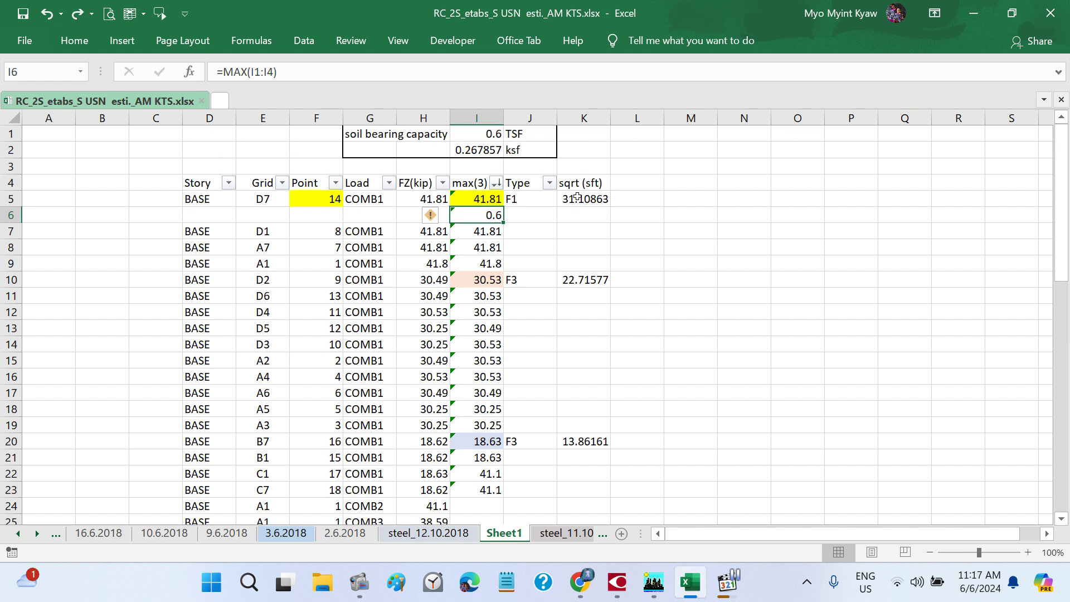
click(591, 282)
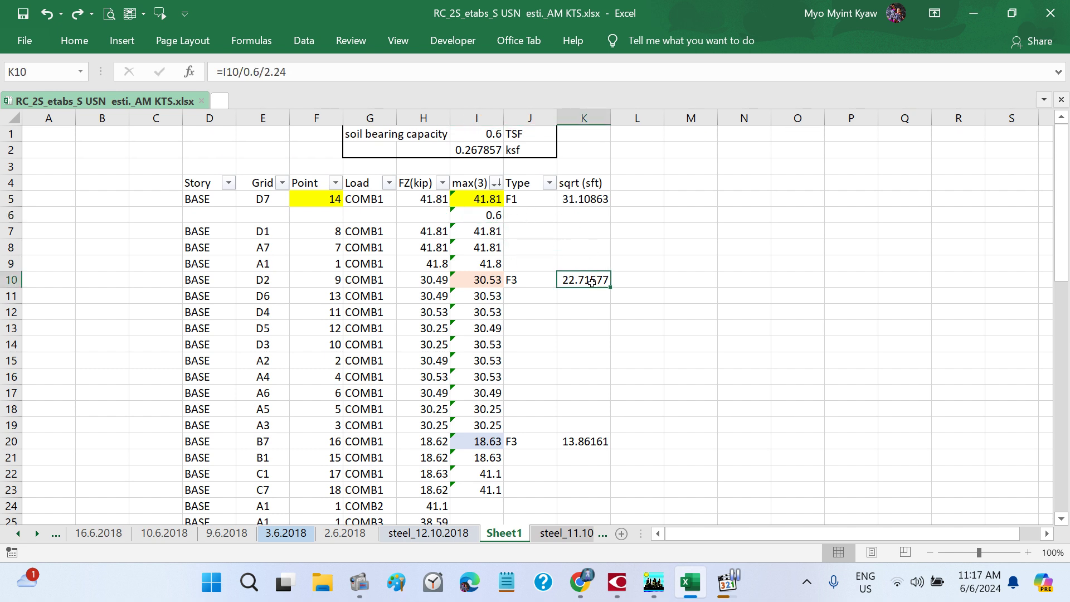
click(598, 435)
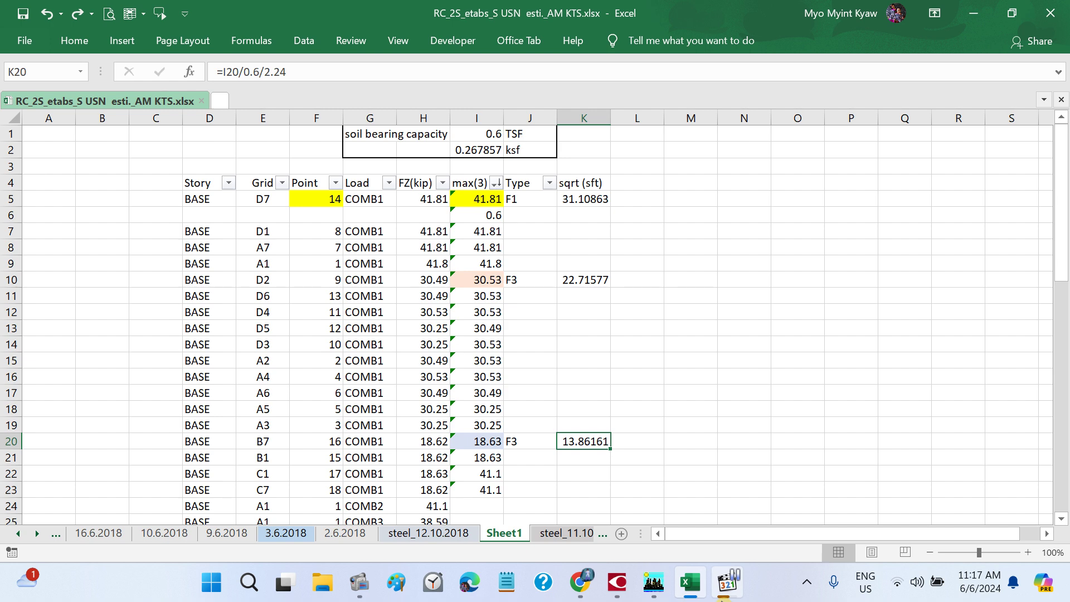
click(723, 596)
click(568, 368)
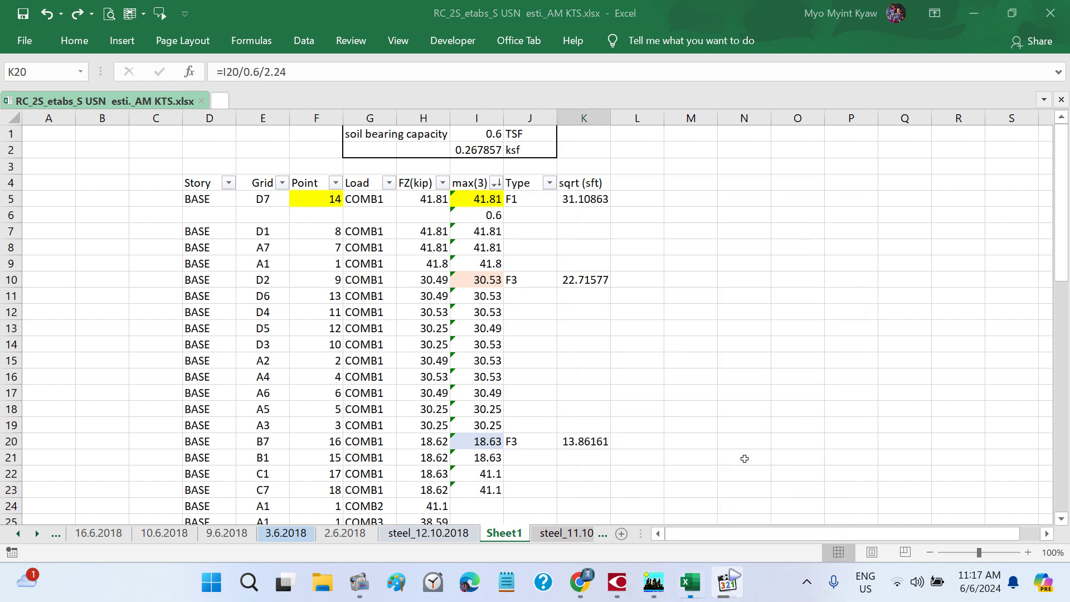
- Open the steel_12.10.2018 sheet and examine the footing locations on the steel structure plan sketch
click(427, 532)
scroll(374, 434, up, 14)
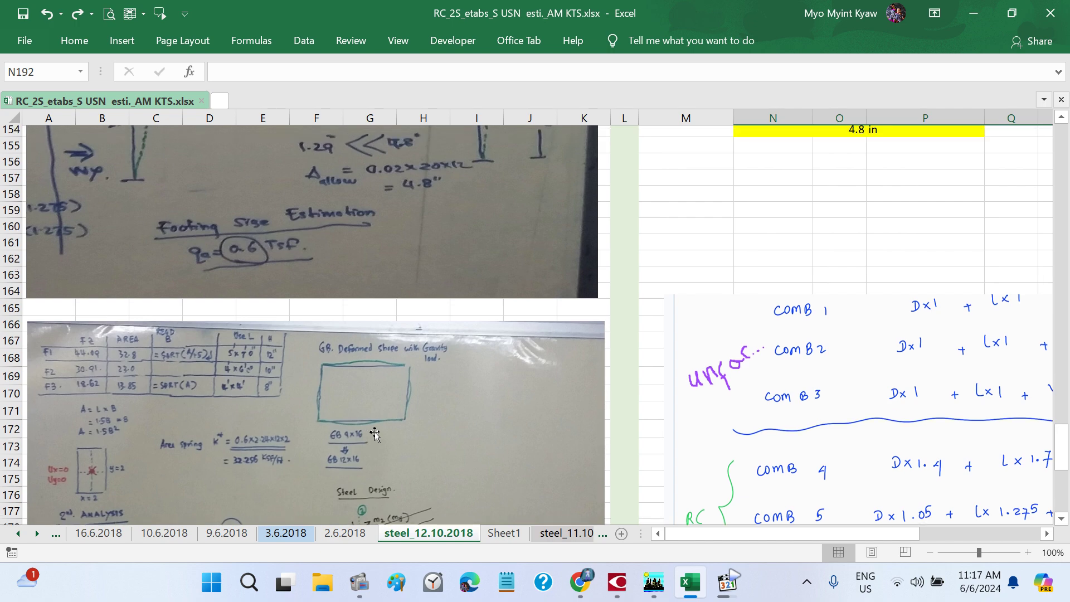
scroll(349, 341, up, 20)
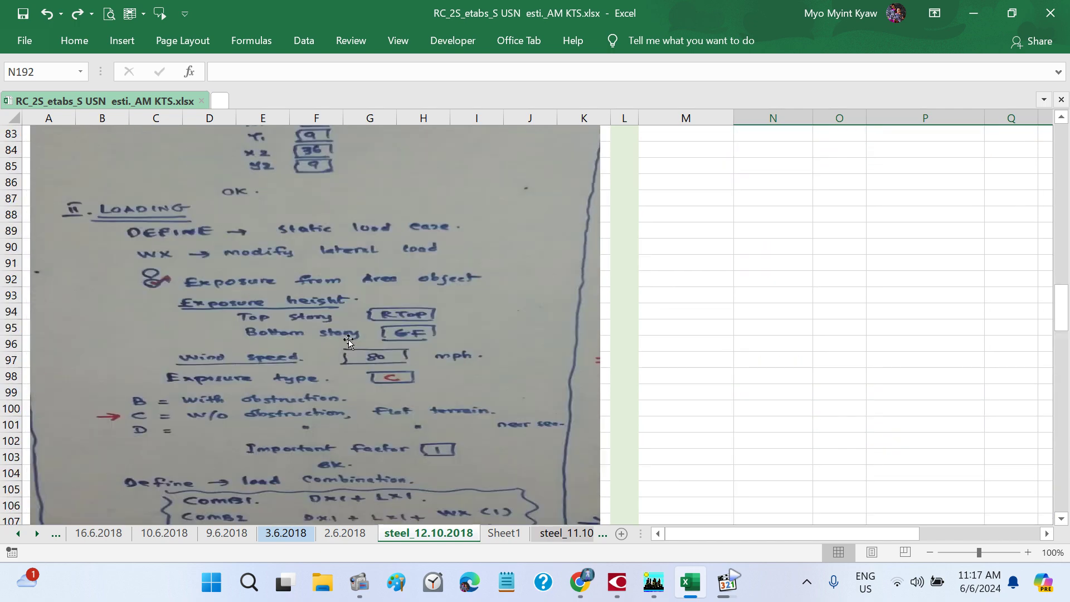
scroll(348, 341, up, 7)
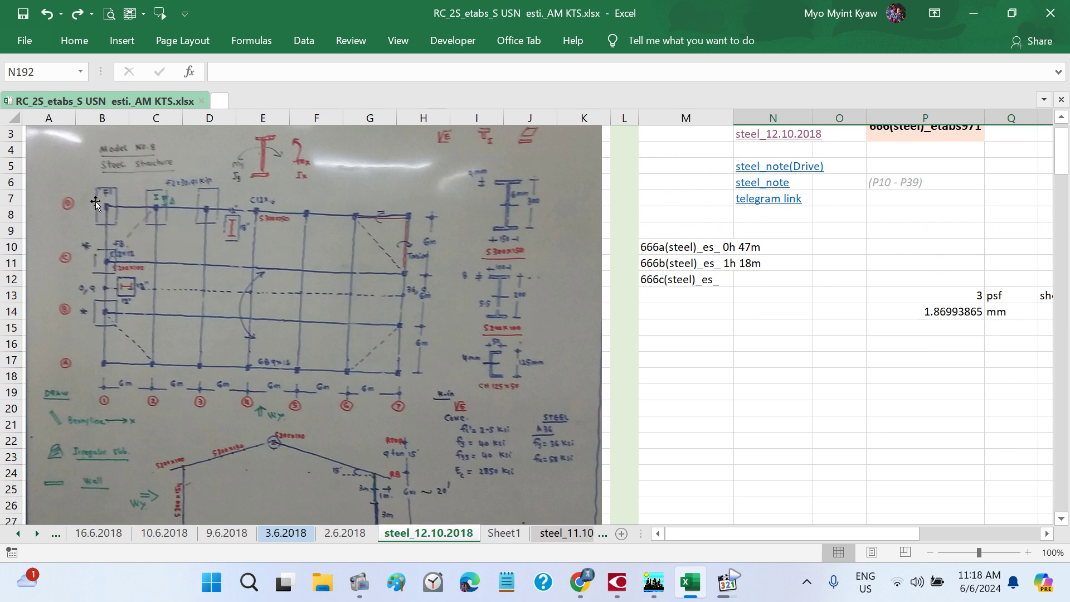
scroll(475, 391, down, 1)
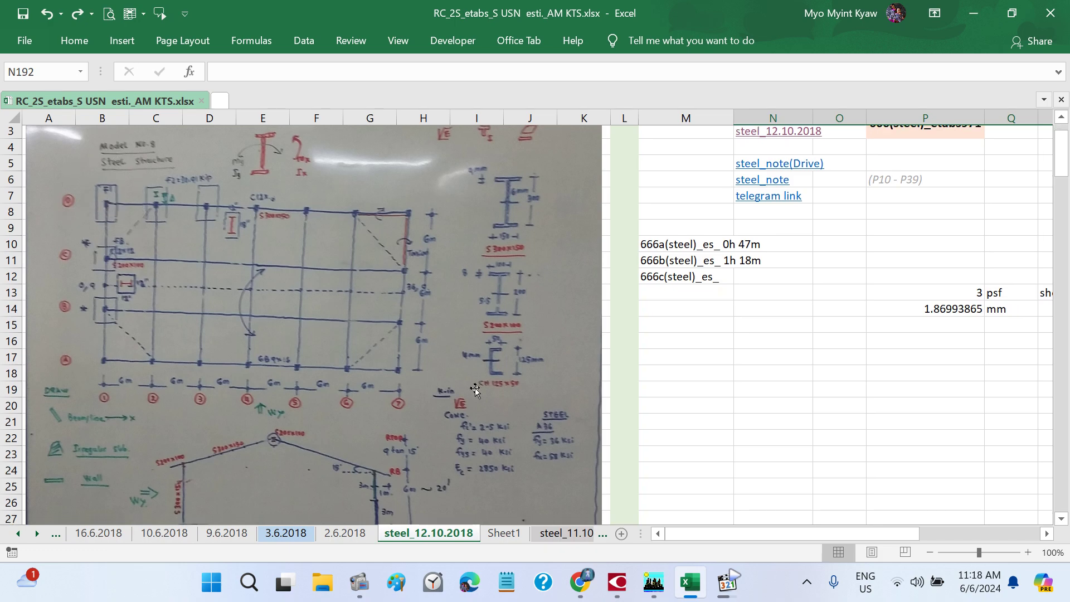
- Review the handwritten footing size estimation notes, including the F1 to F3 sizing table and the area relation for length and width
scroll(476, 391, down, 20)
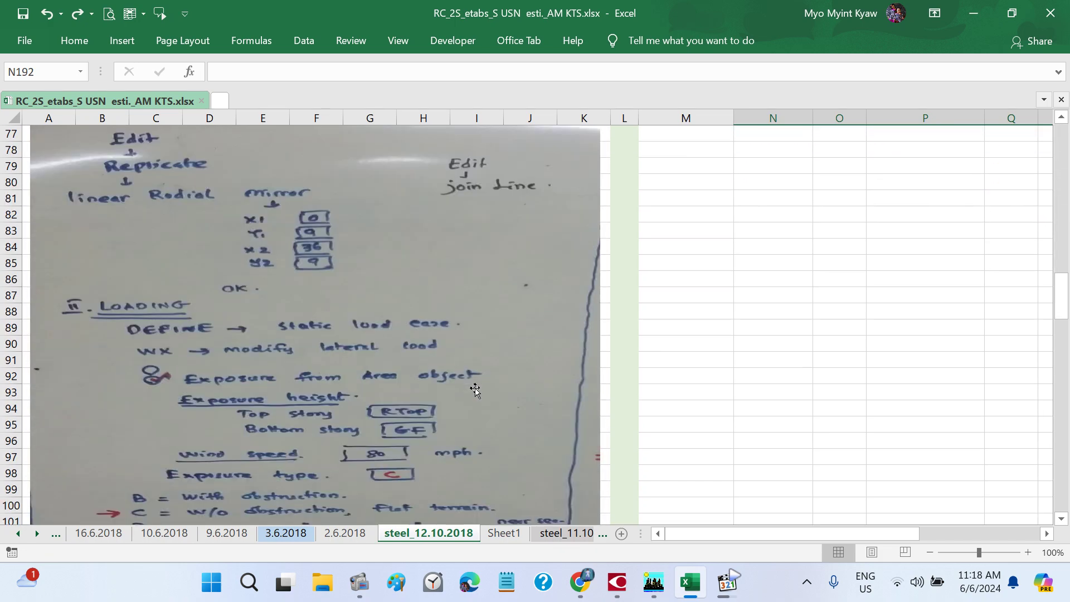
scroll(475, 391, down, 16)
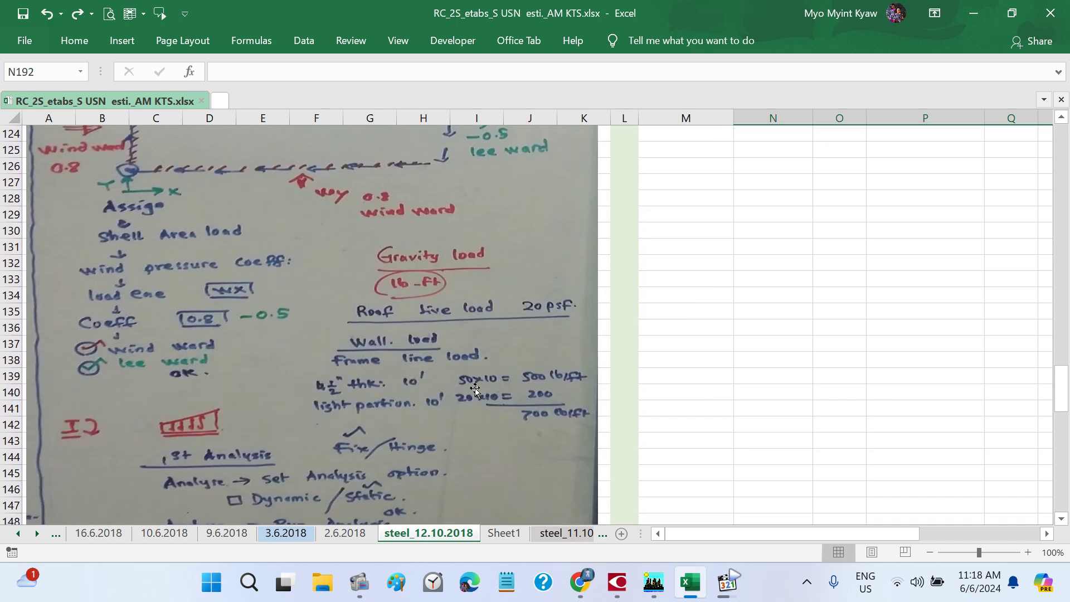
scroll(475, 391, down, 8)
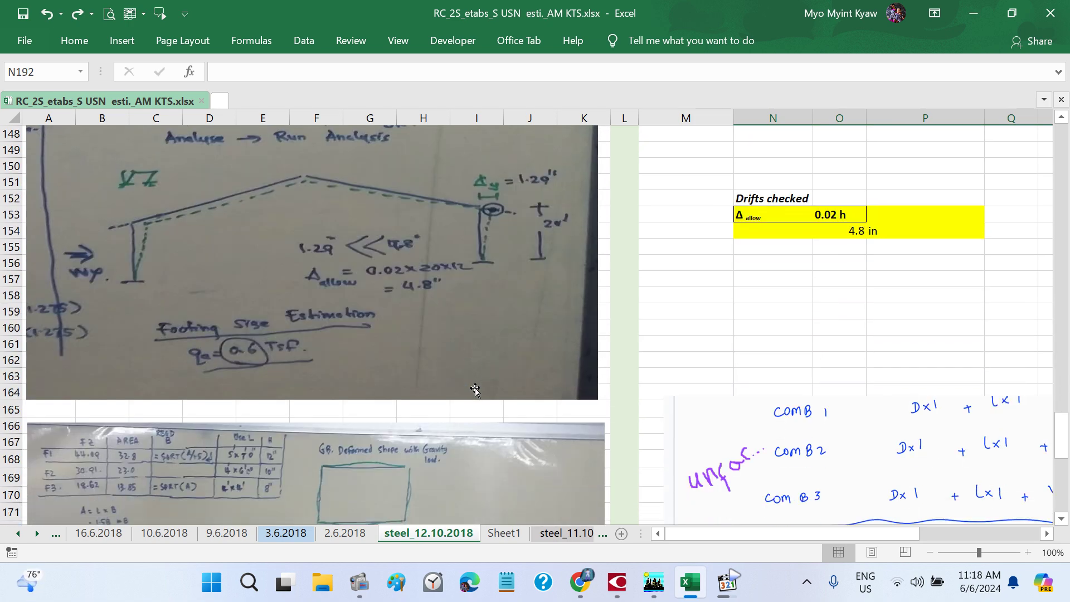
scroll(475, 391, down, 3)
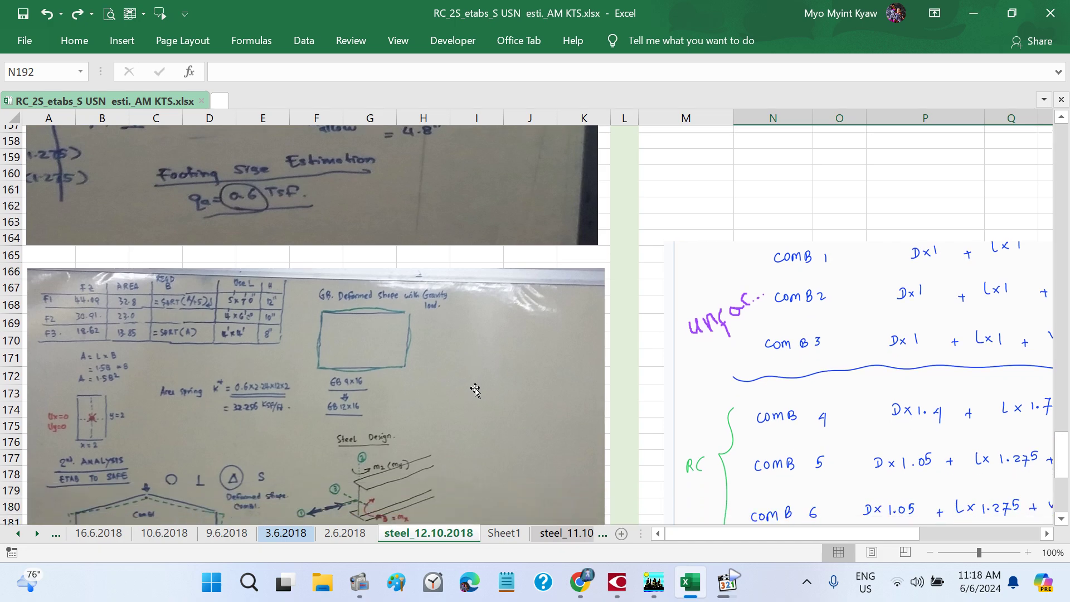
scroll(475, 391, down, 1)
scroll(475, 390, down, 8)
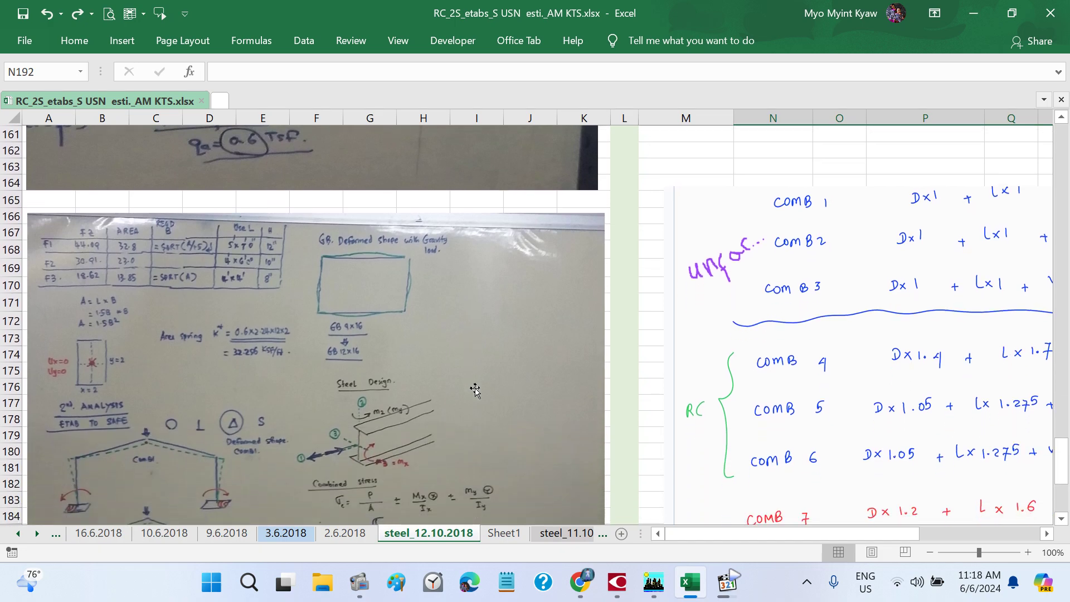
scroll(476, 390, down, 2)
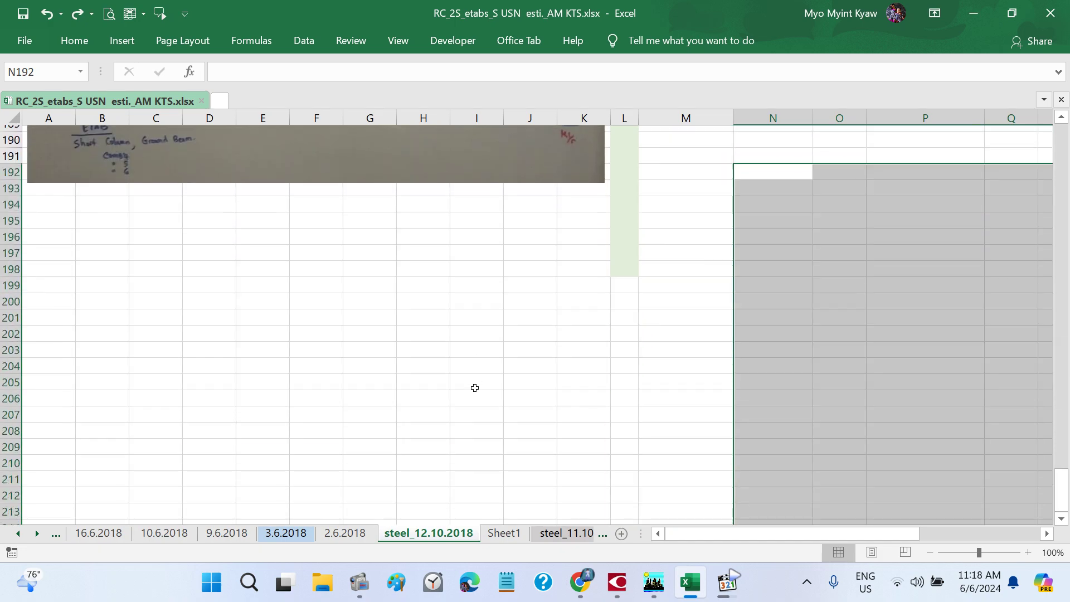
scroll(475, 390, up, 9)
scroll(475, 390, up, 1)
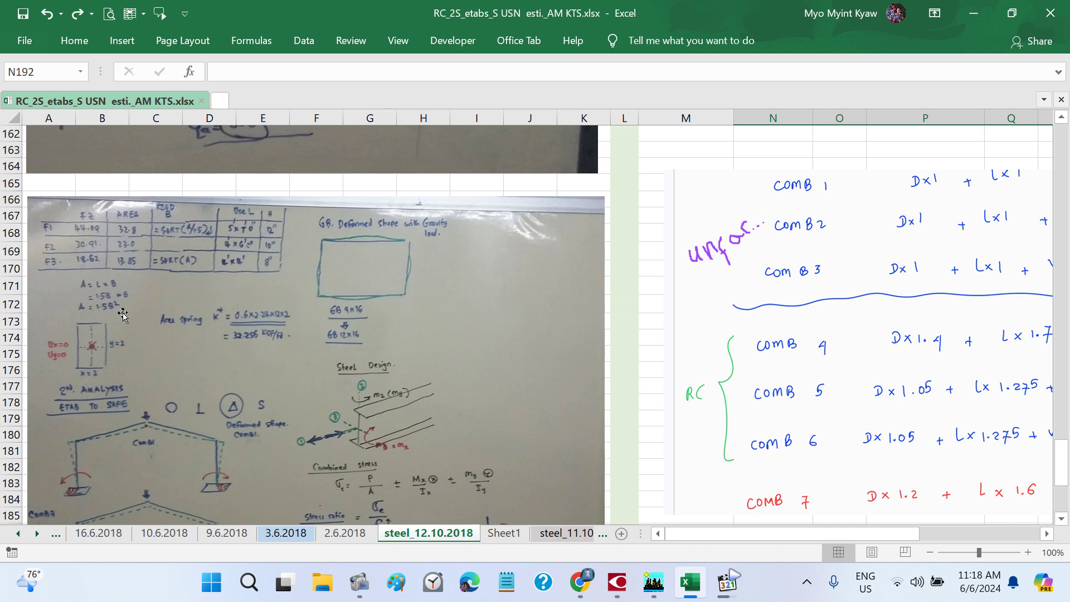
- Enter the label reqd B in M190 and A/1.5 in N190 under the Footing size estimation heading
scroll(466, 301, down, 4)
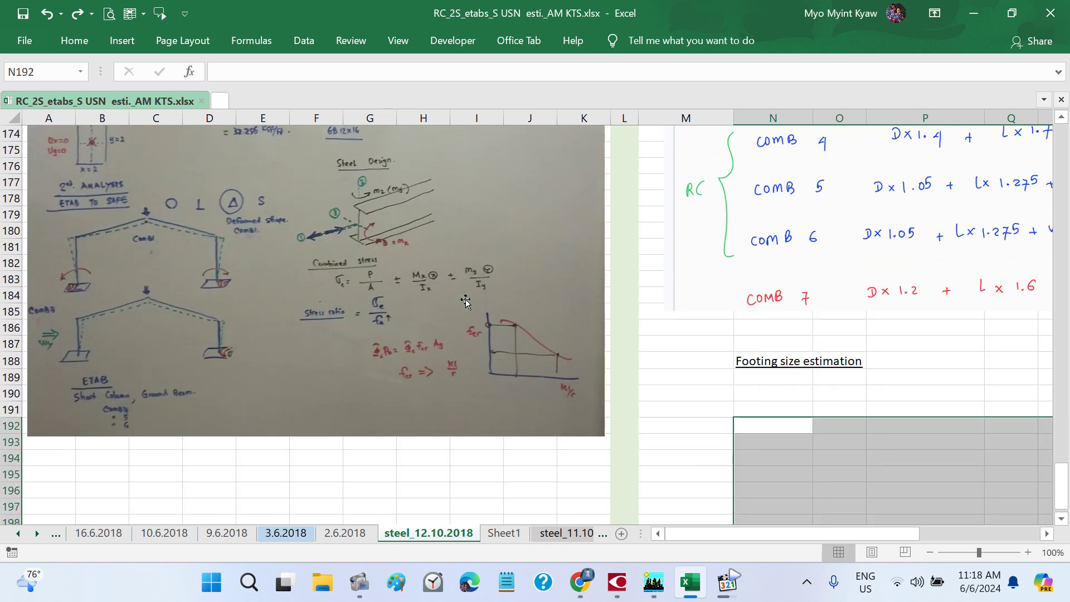
scroll(465, 302, down, 1)
click(680, 366)
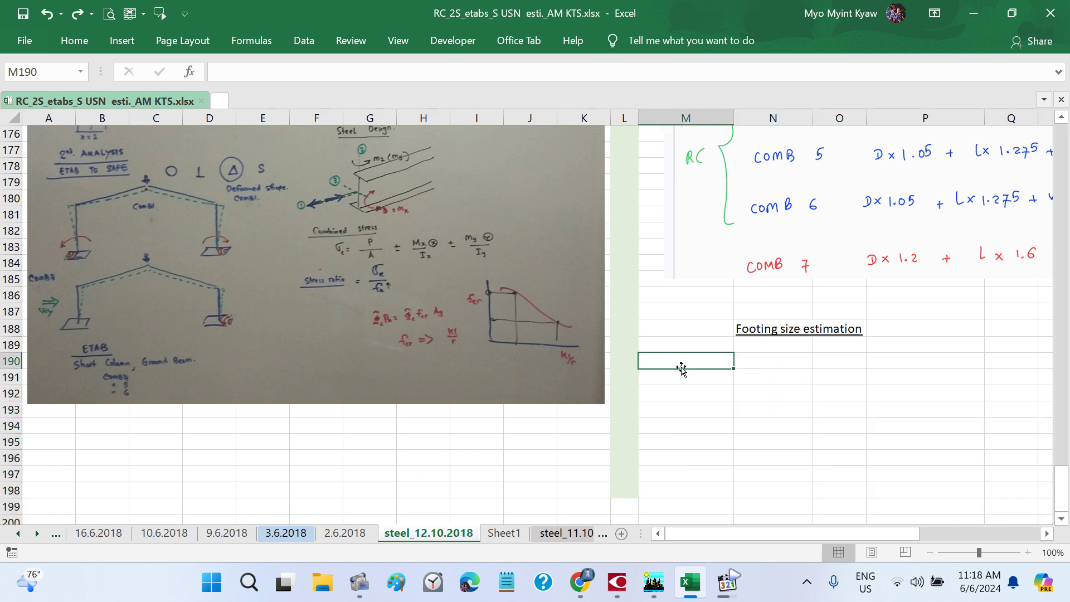
text(r)
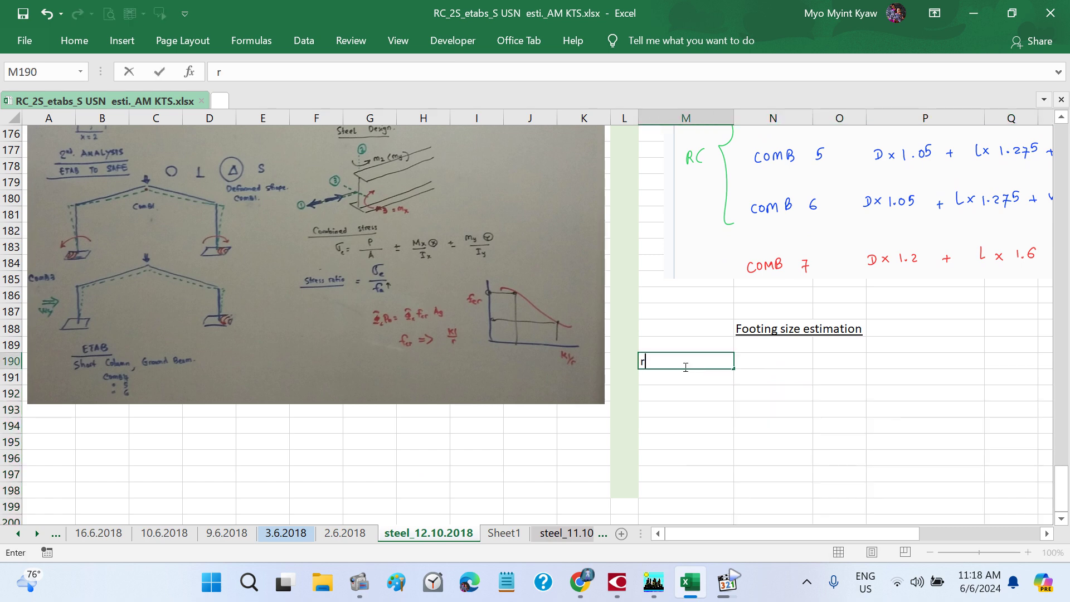
text(eqd B)
key(Tab)
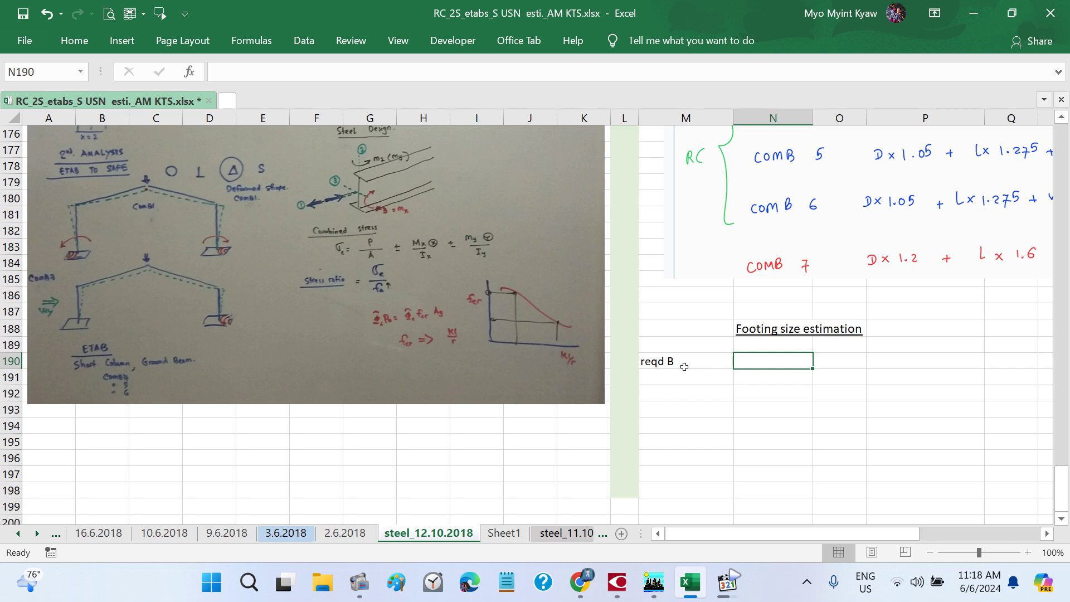
text(A)
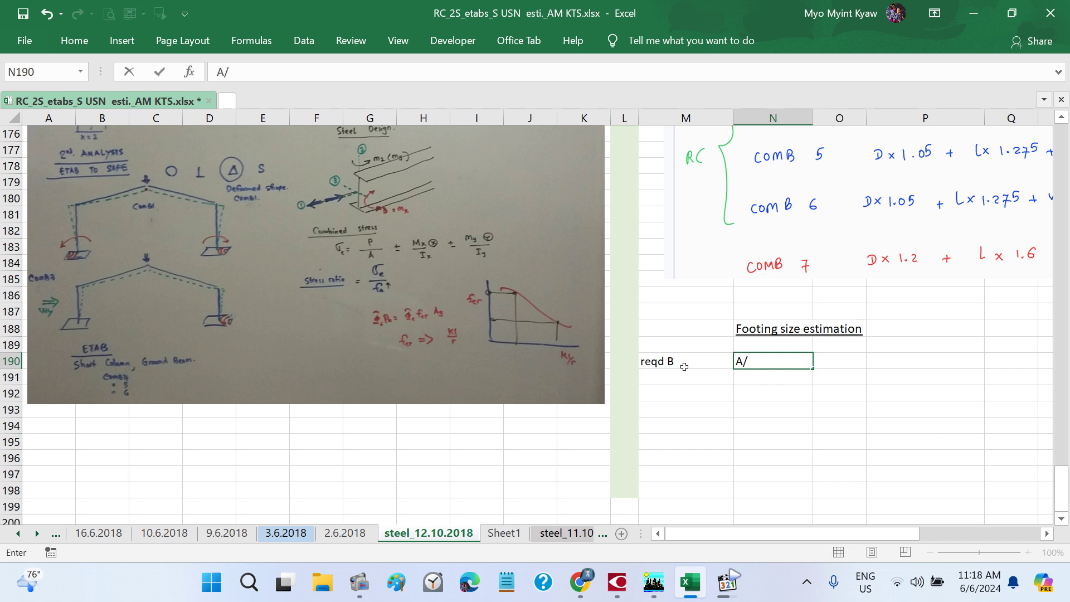
text(/1.5)
click(686, 371)
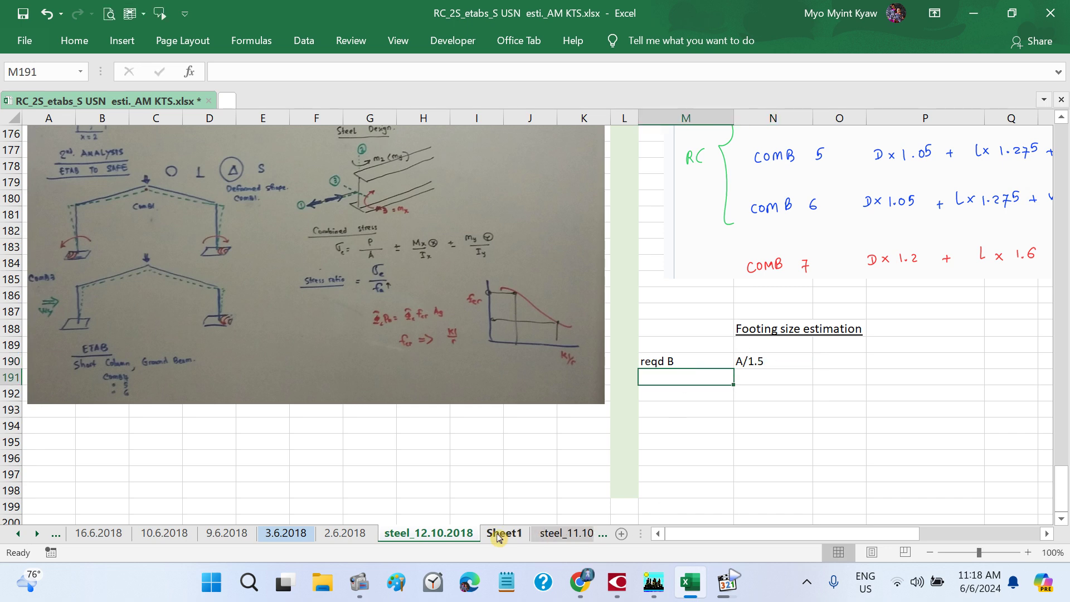
- Change the required width expression in N190 to the plain text sqrt(A/1.5)
click(745, 360)
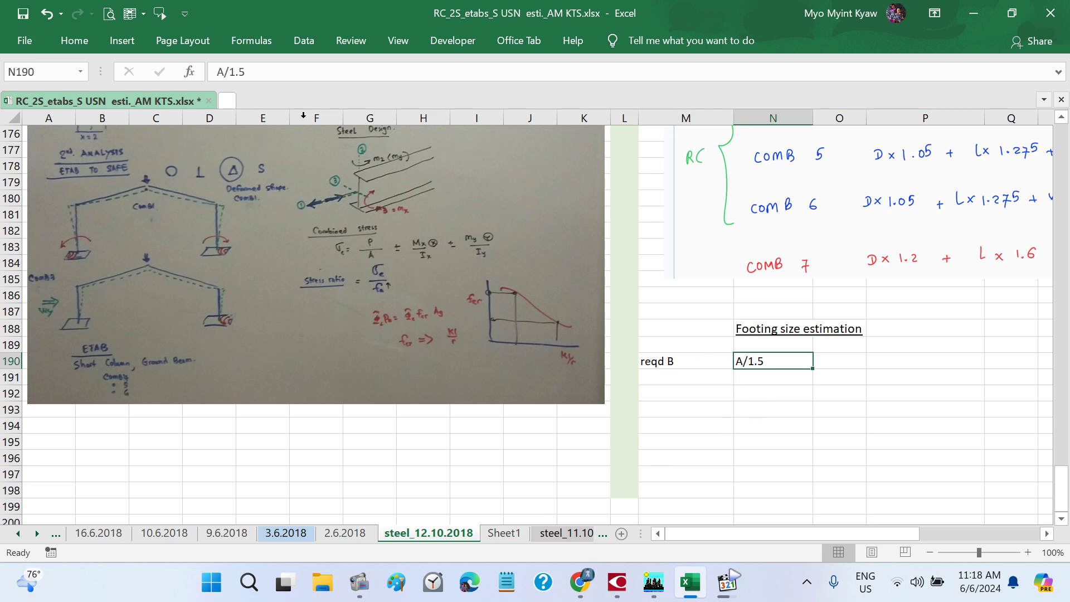
click(216, 72)
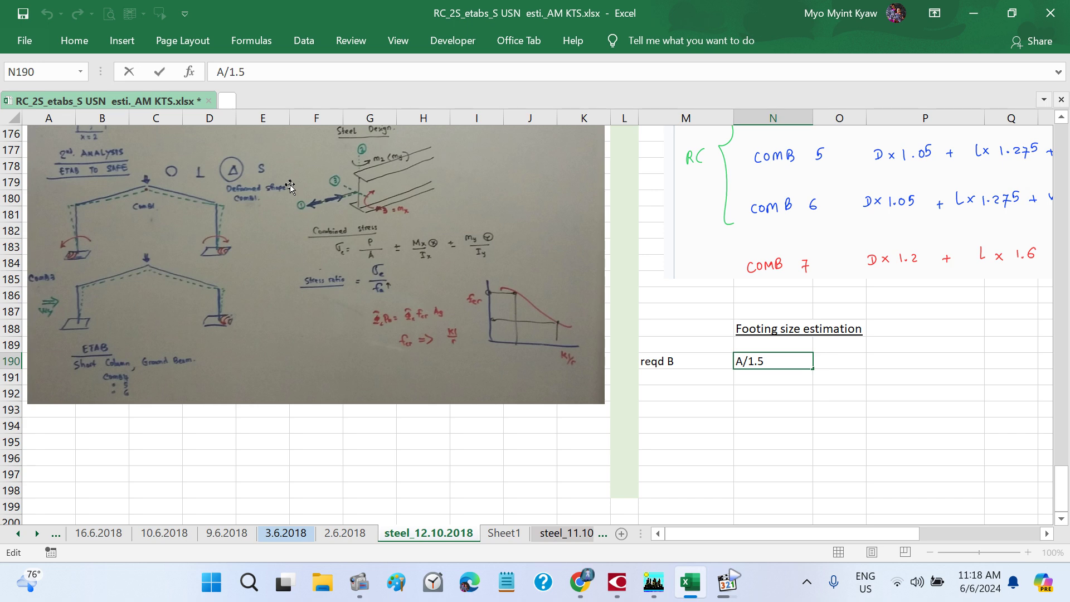
text(=sq)
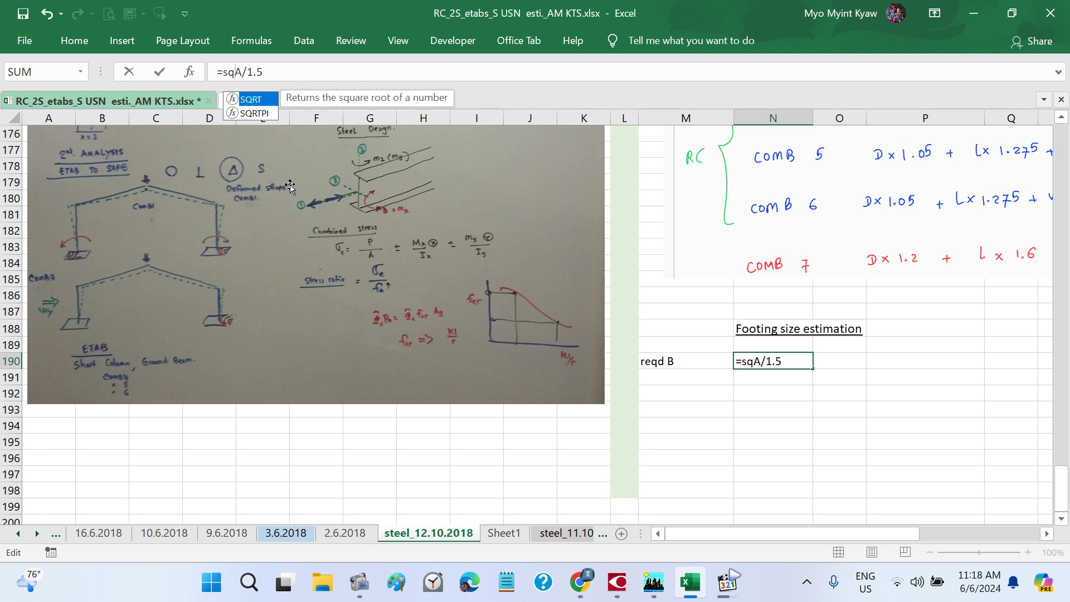
text(rt(A/1.5)
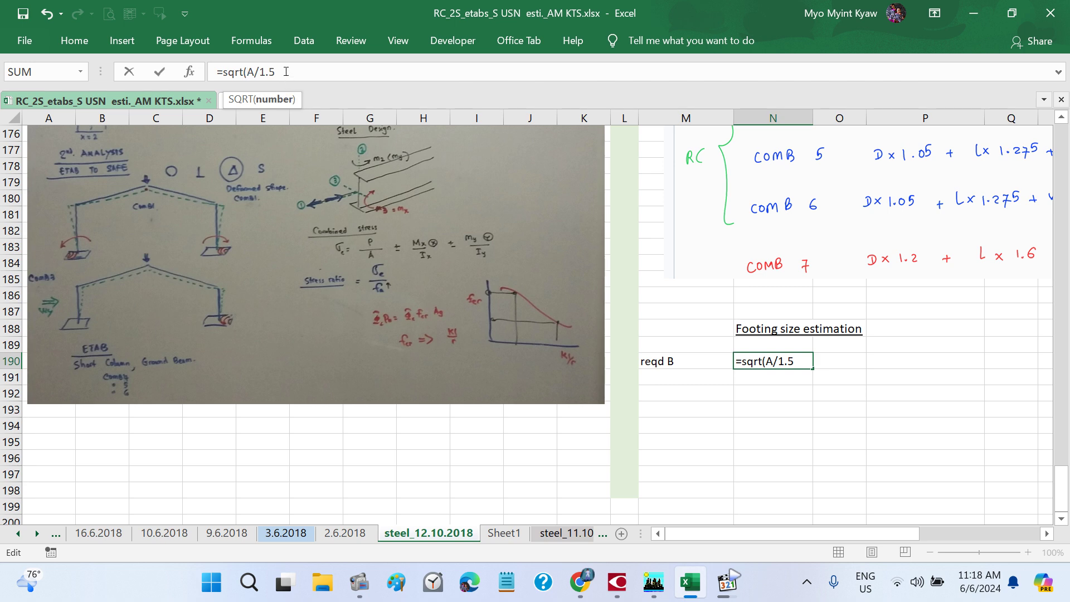
text())
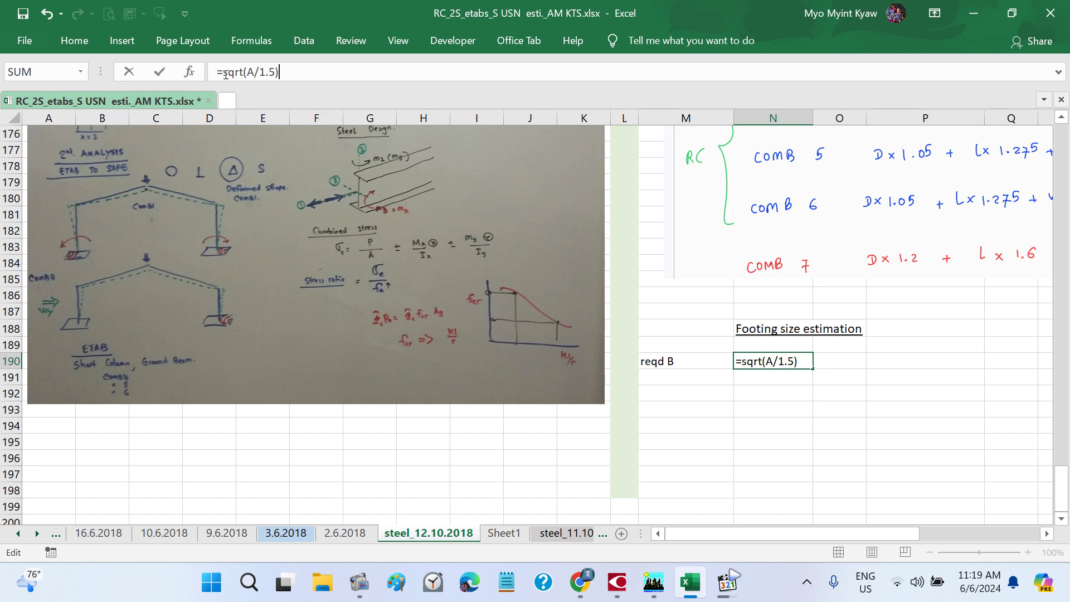
key(BackSpace)
key(Return)
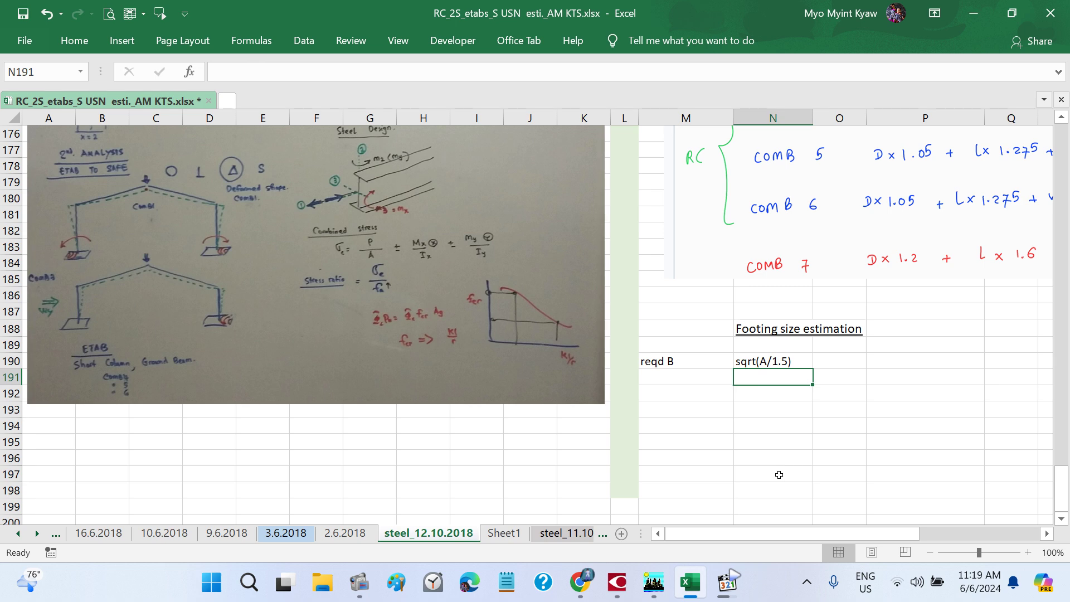
- Add the column header req B in L4 of Sheet1, beside the sqrt (sft) column
click(508, 535)
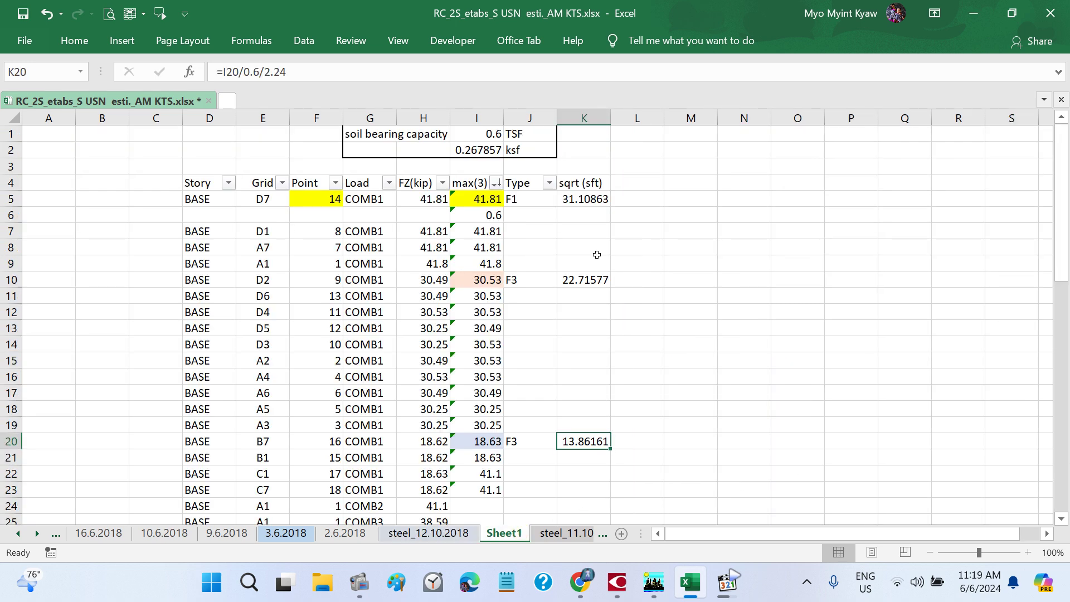
click(632, 184)
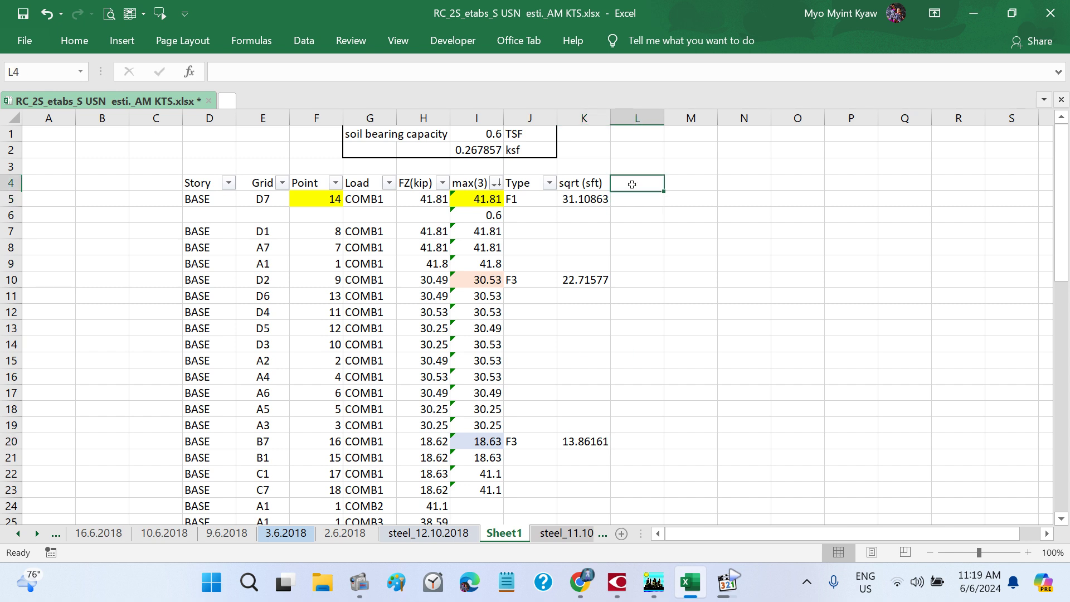
text(rec)
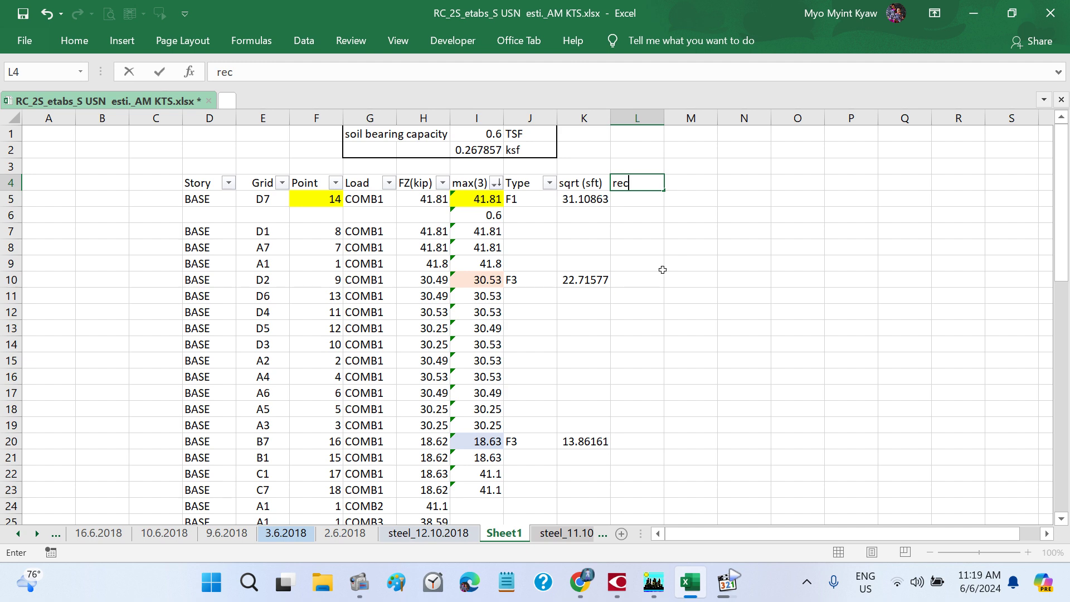
key(BackSpace)
text(q B)
key(Return)
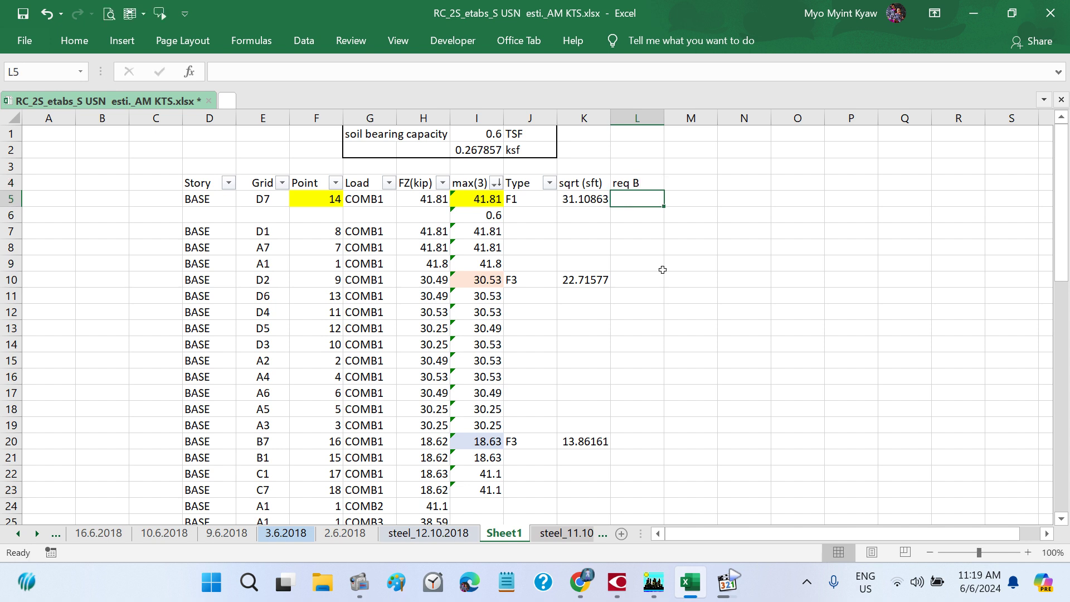
- Calculate the F1 footing's required width in L5 with the formula =SQRT(K5/1.5)
text(=)
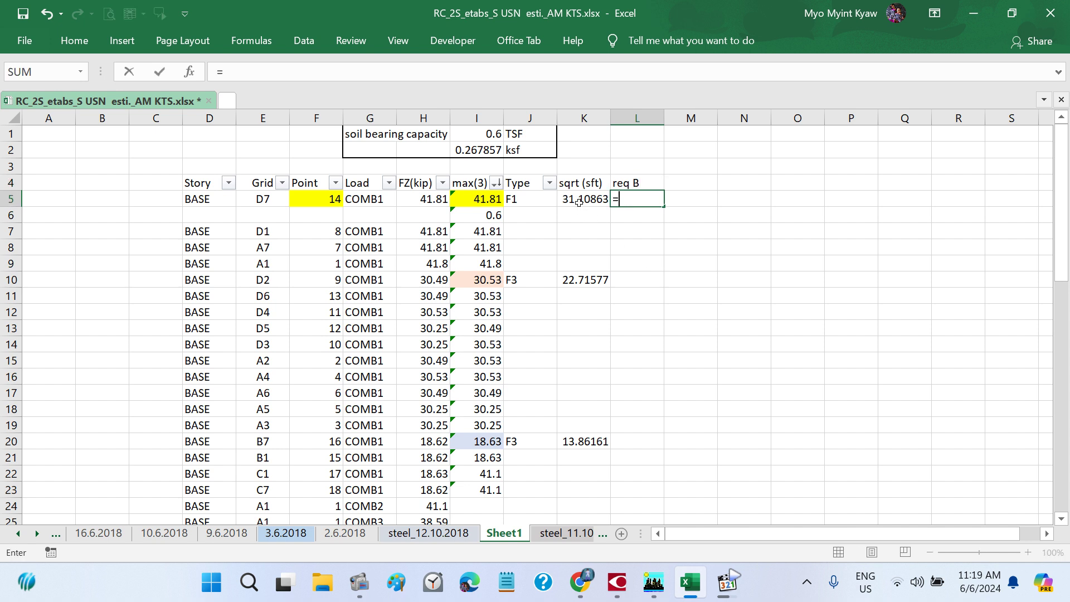
text(sqrt)
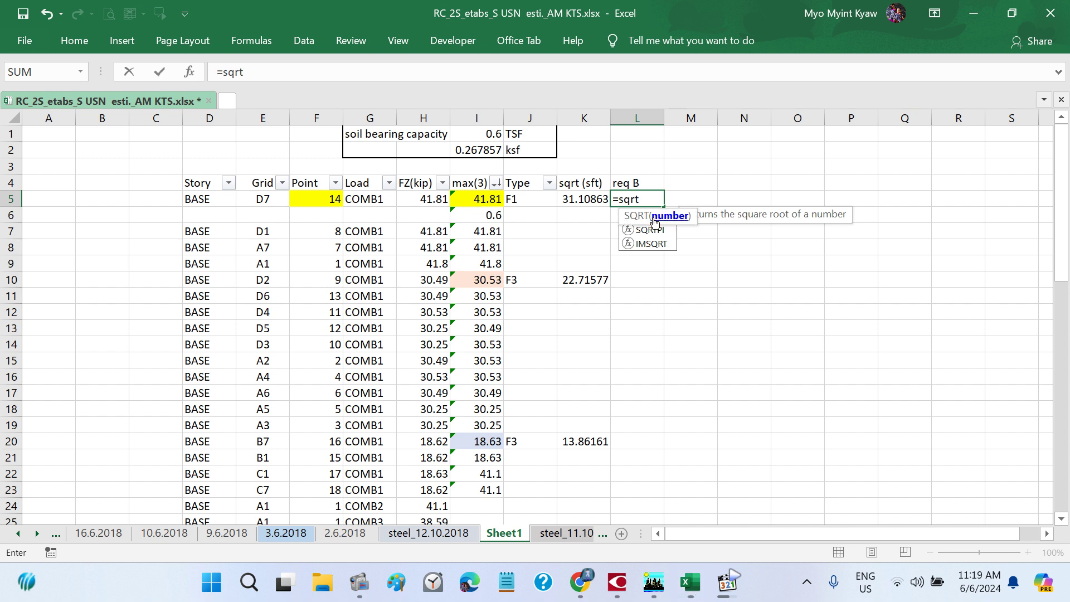
key(Tab)
click(587, 199)
text(/)
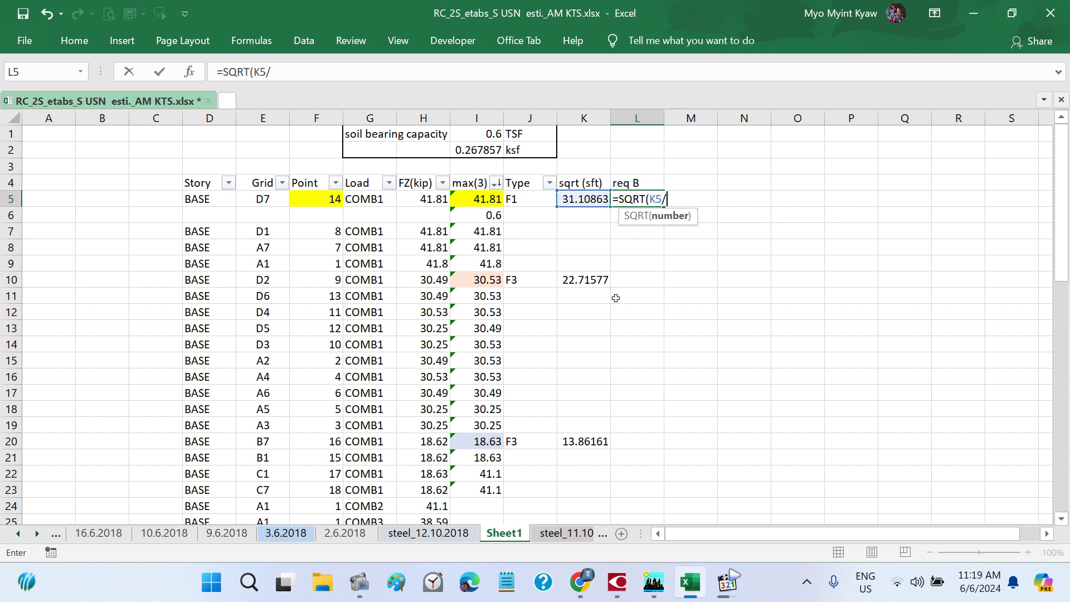
text(1.5))
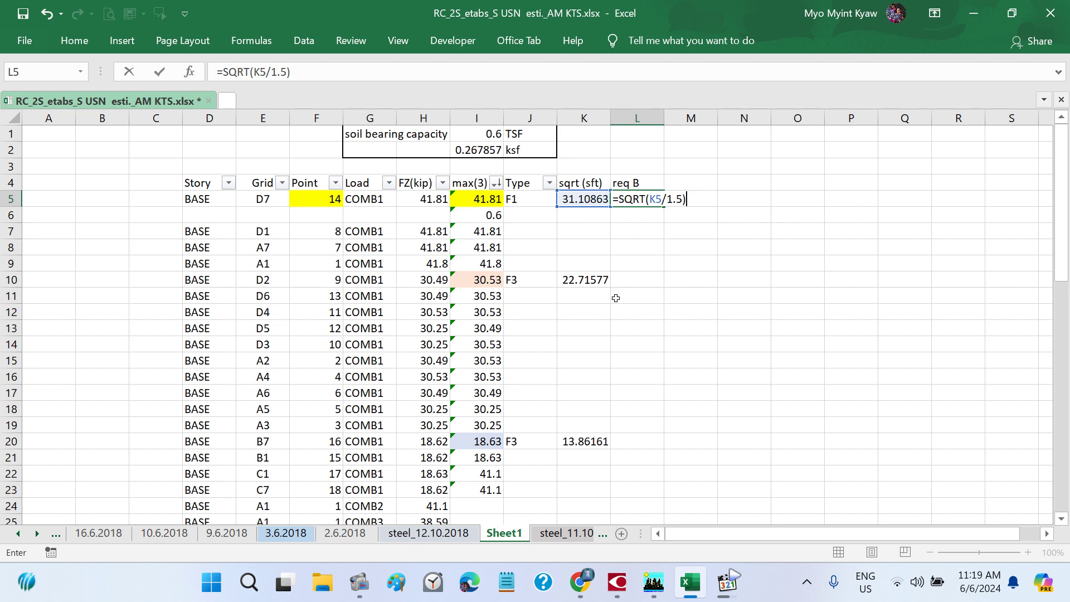
key(Return)
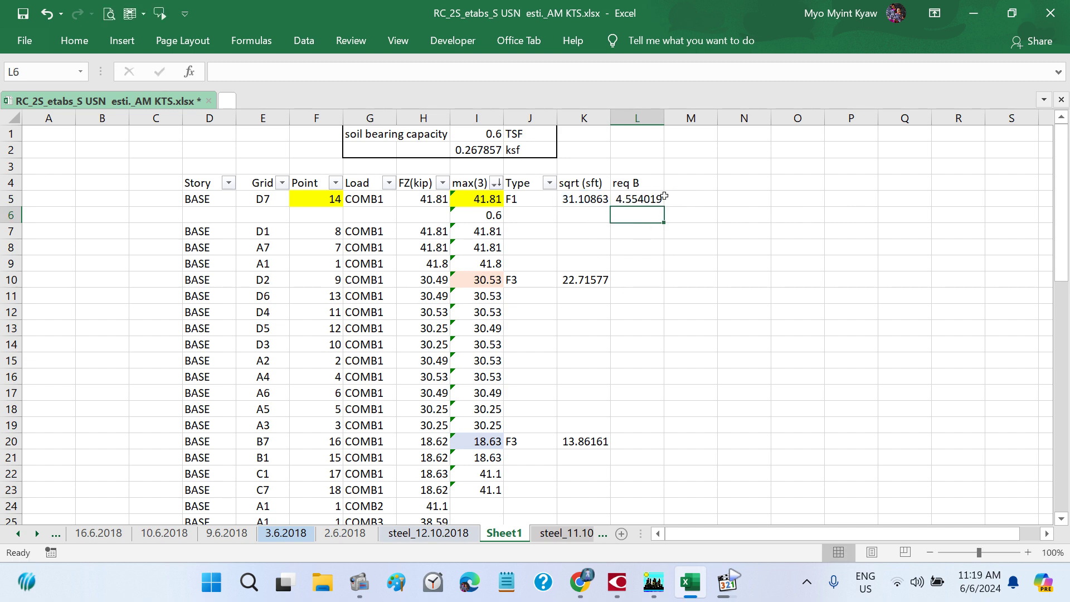
- Extend the header in L4 to read req B(width)
click(650, 185)
double_click(650, 186)
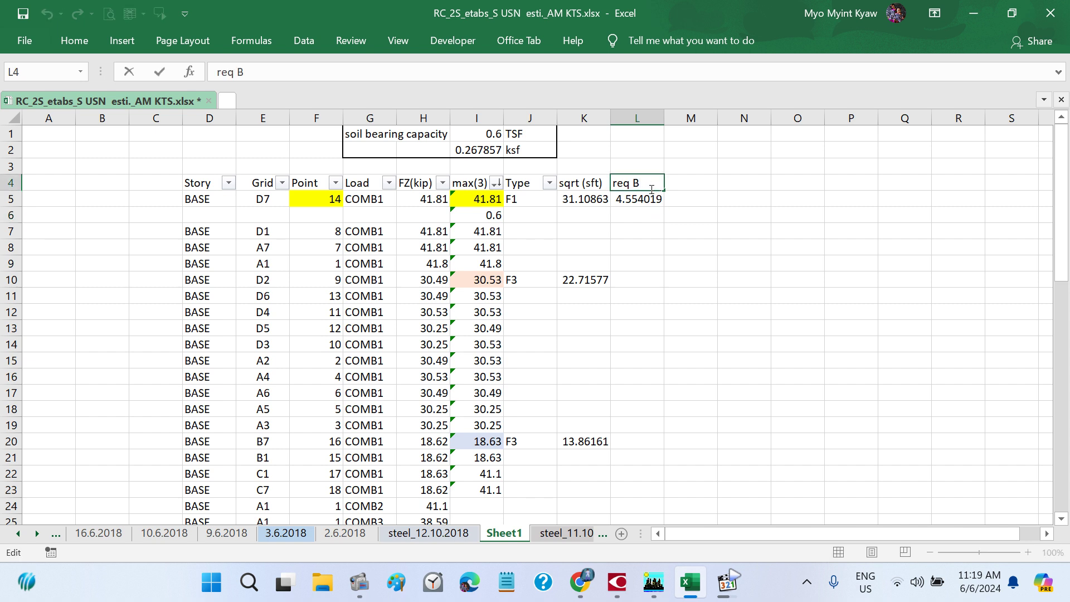
text((width)
key(Return)
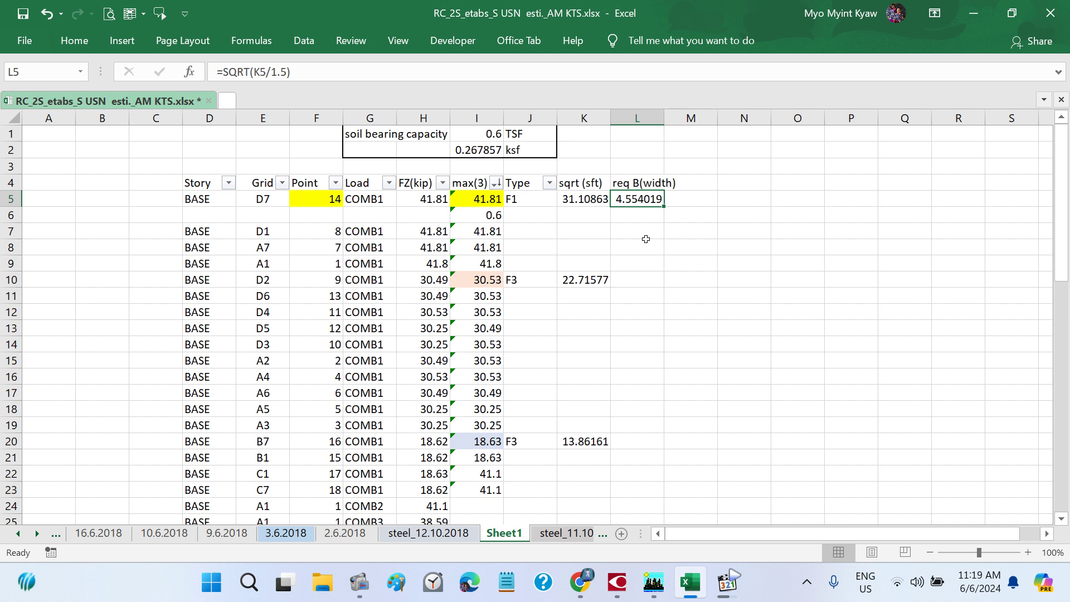
- Copy the required width formula from L5 into L10 for the D2 footing row
key(ctrl+c)
click(645, 282)
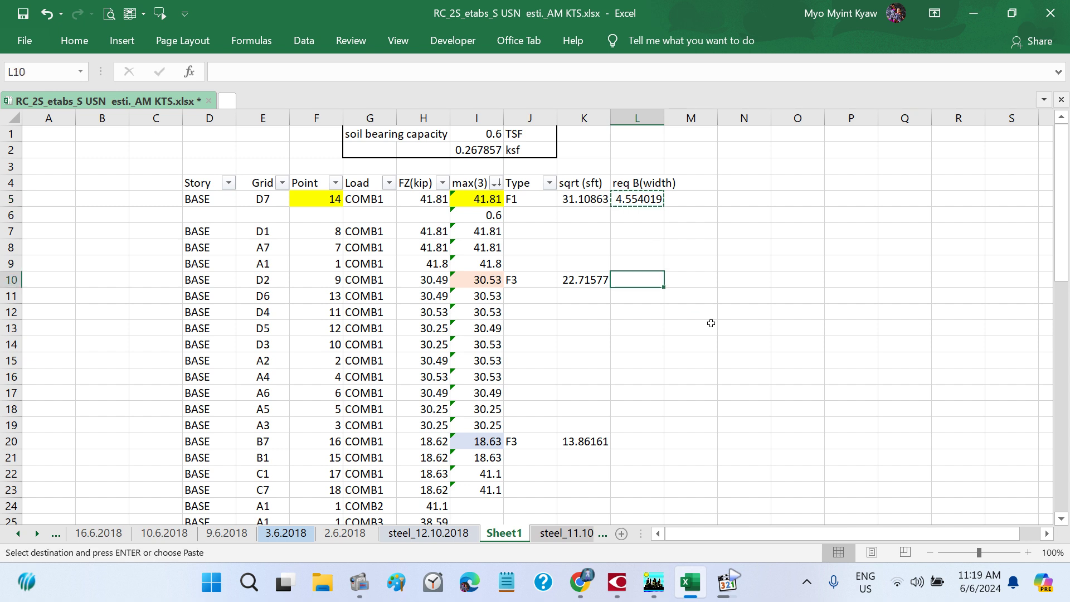
key(ctrl+v)
click(637, 442)
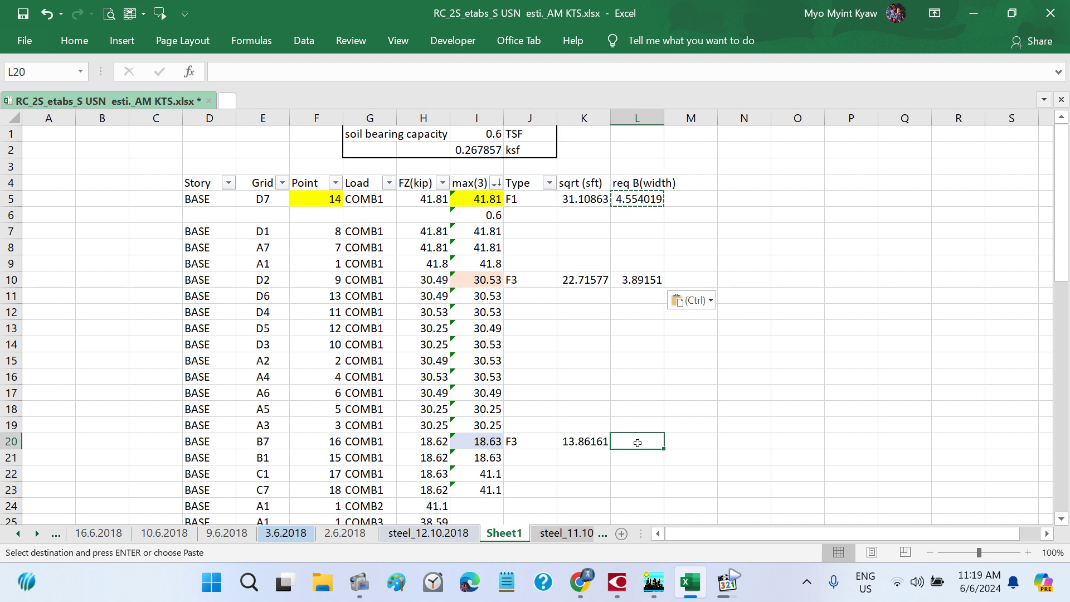
key(Escape)
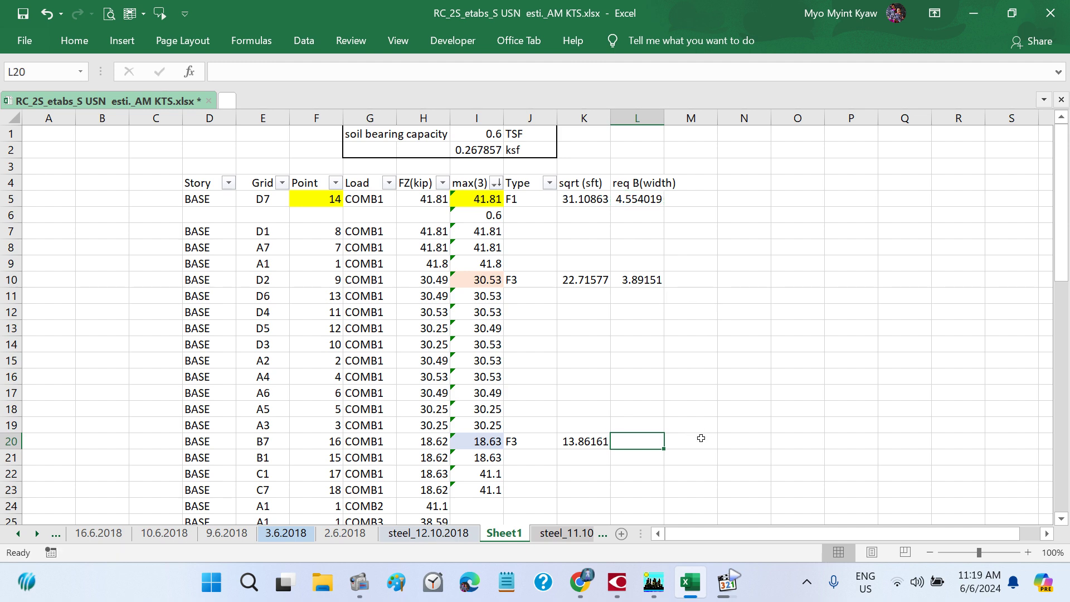
- Calculate the square footing width for grid B7 in N20 with the formula =SQRT(K20)
click(700, 440)
click(732, 442)
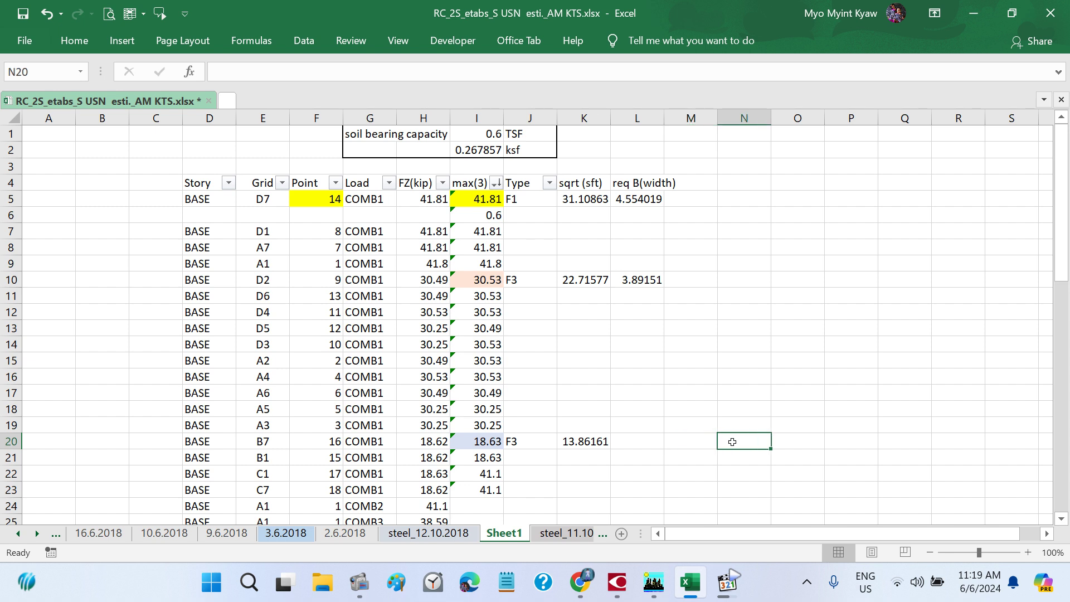
text(=)
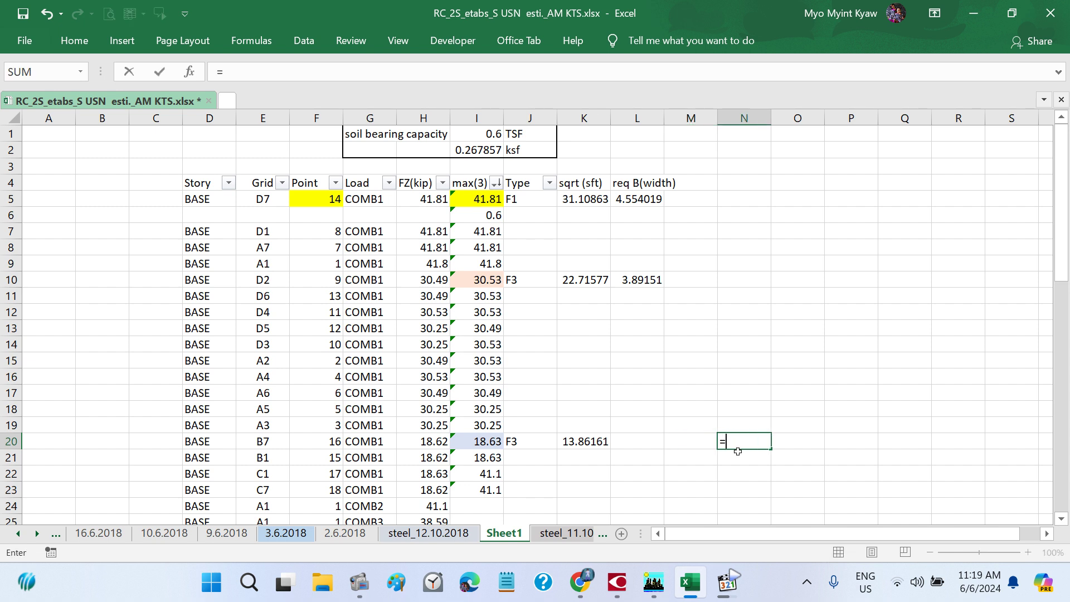
text(sqrt)
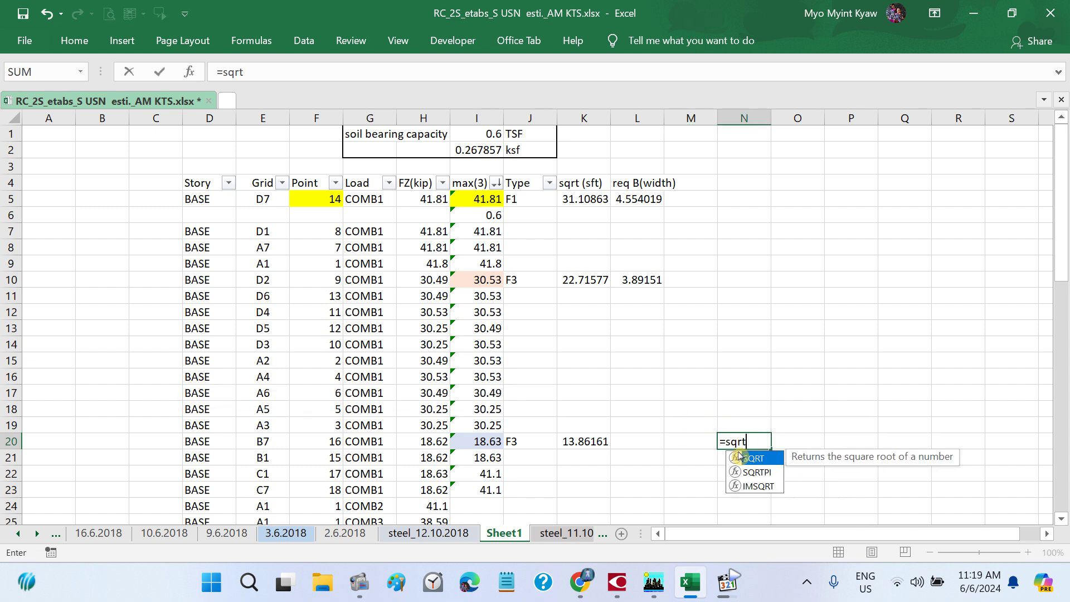
double_click(738, 455)
click(593, 443)
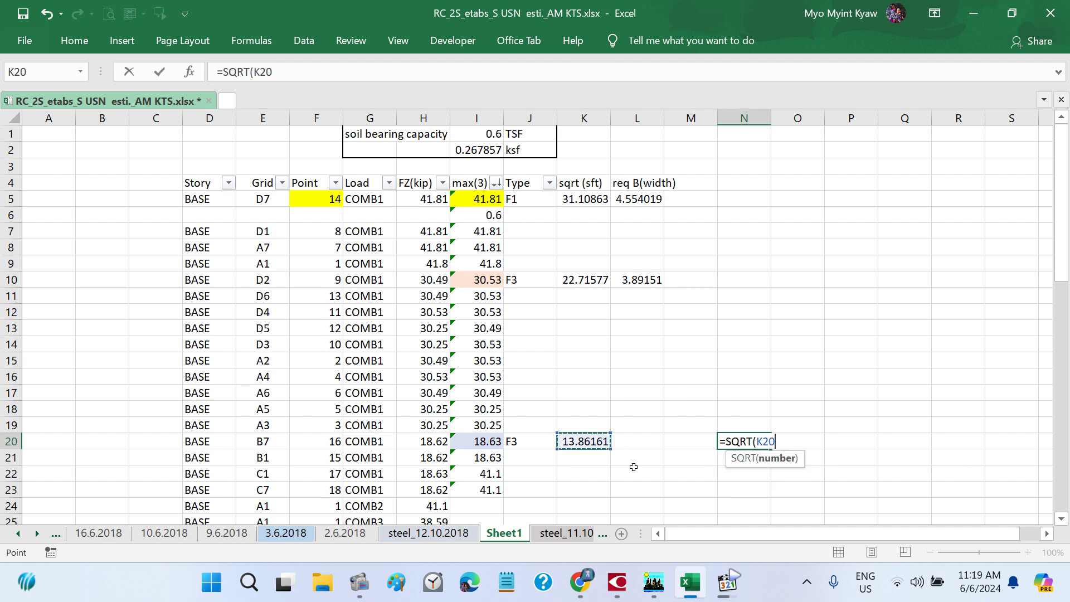
key(Return)
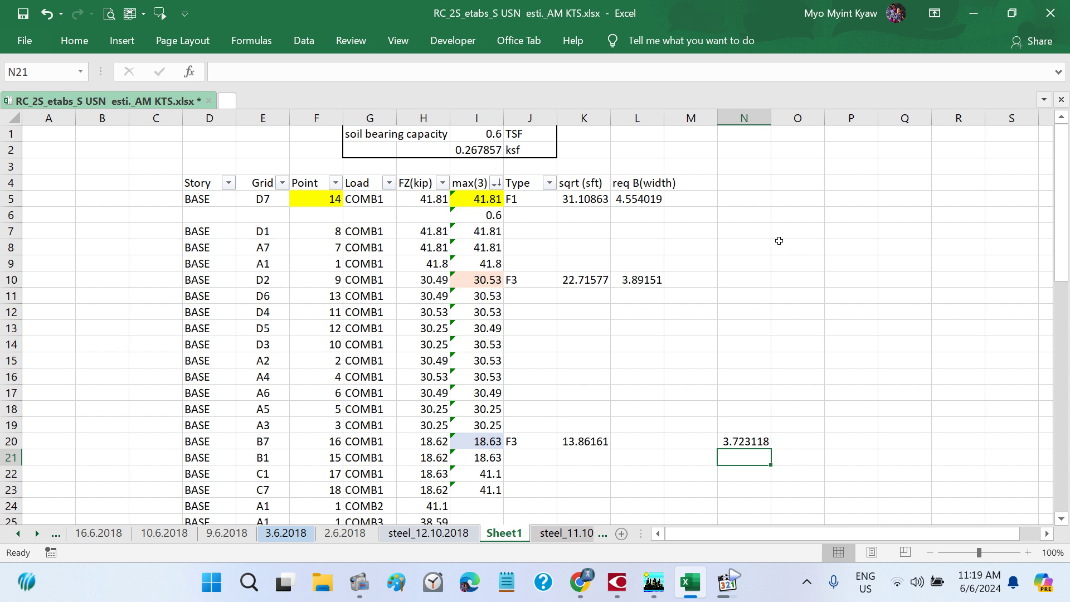
- Label column N with the header sqrt in N4
click(751, 181)
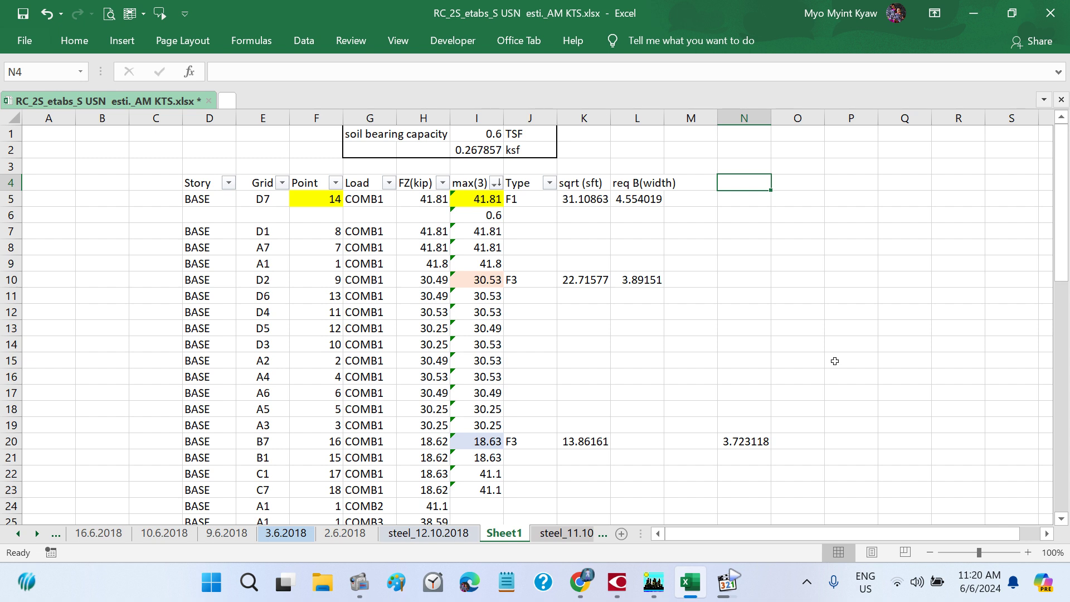
text(sqrt)
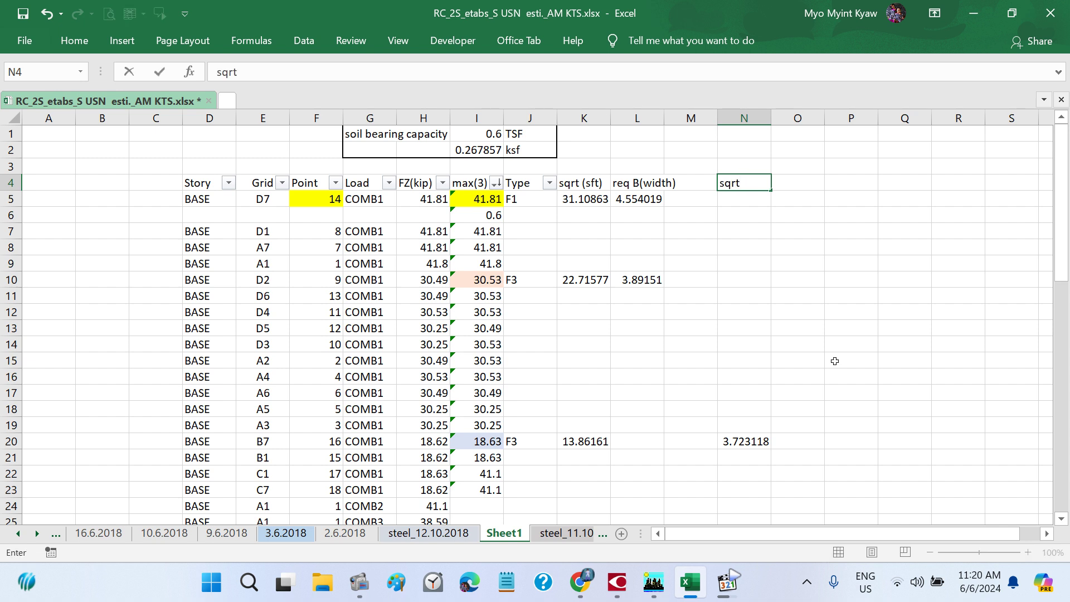
key(Return)
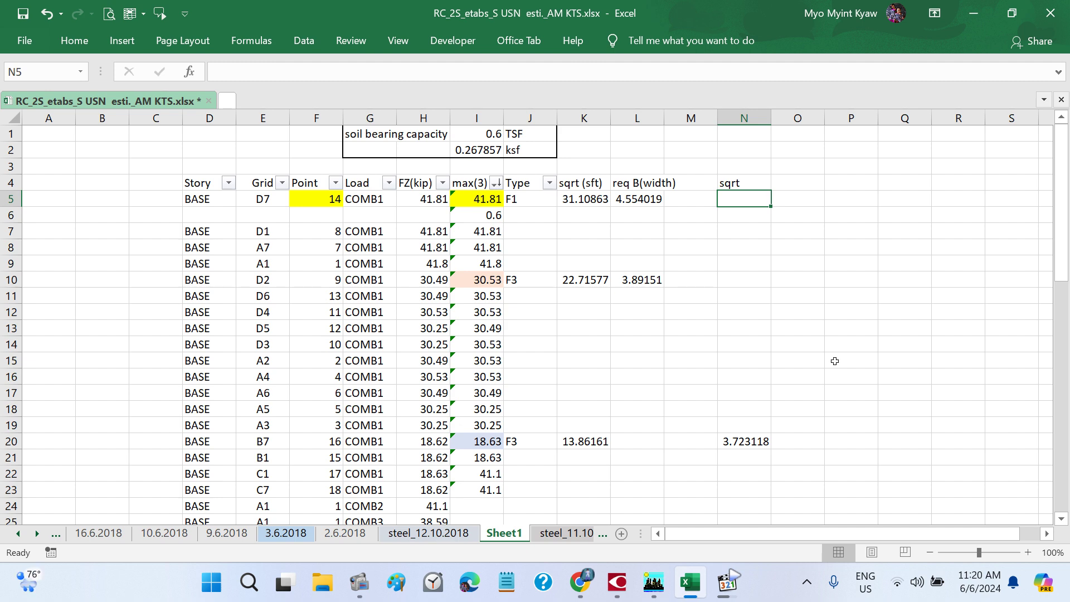
- Check the required width formulas in L5 and L10 without changing them
click(624, 201)
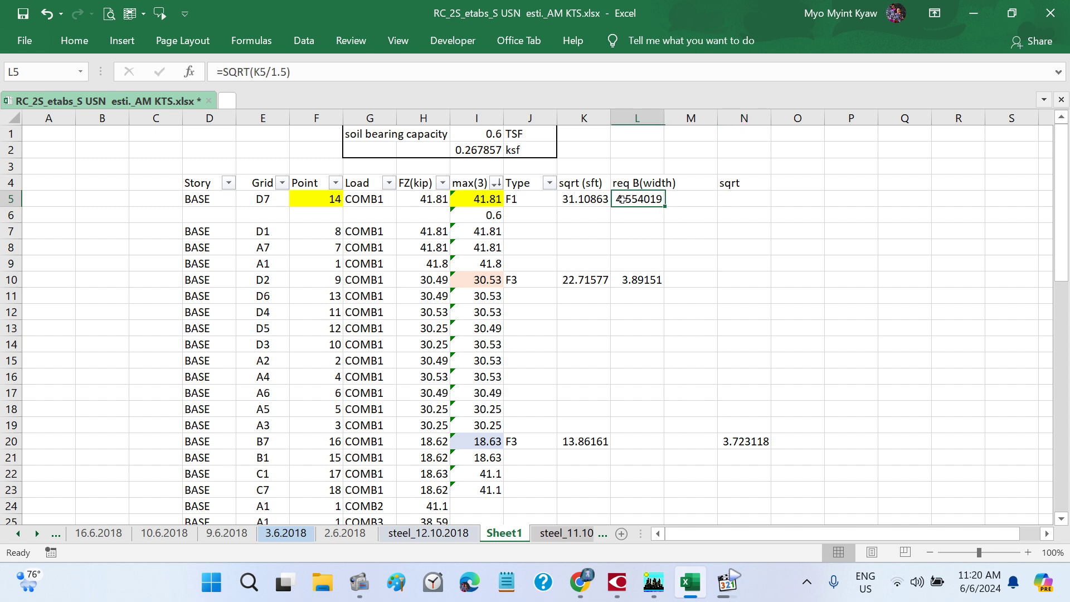
click(301, 74)
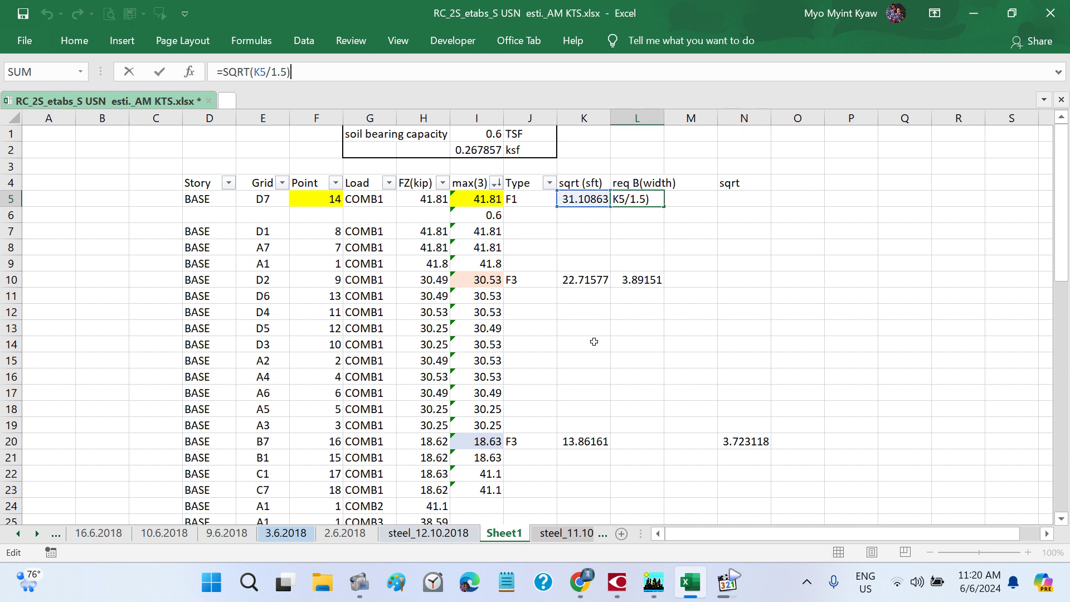
key(Return)
click(641, 281)
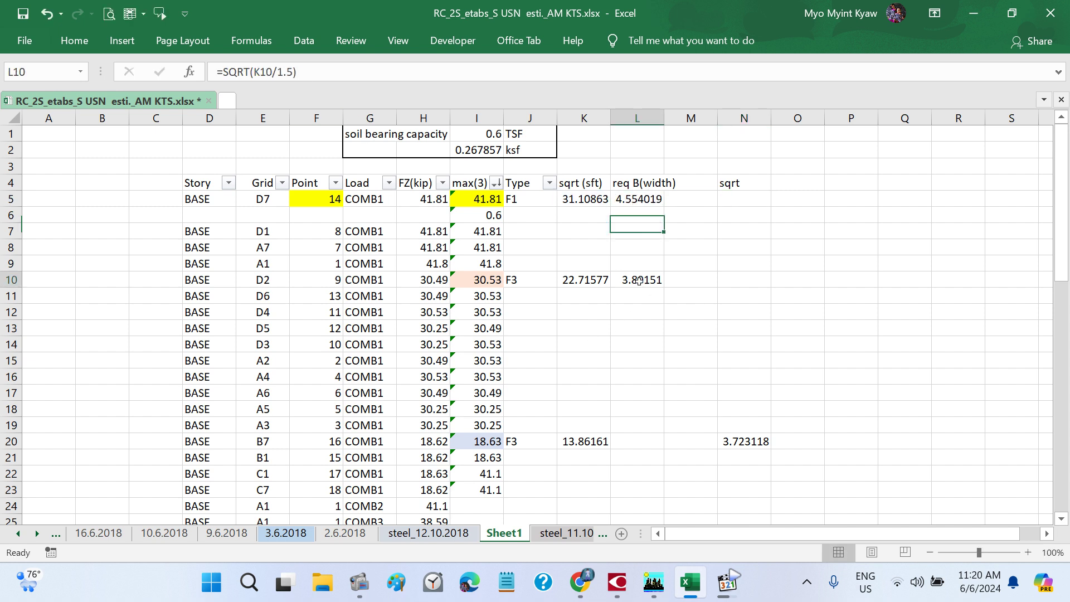
click(315, 78)
key(Escape)
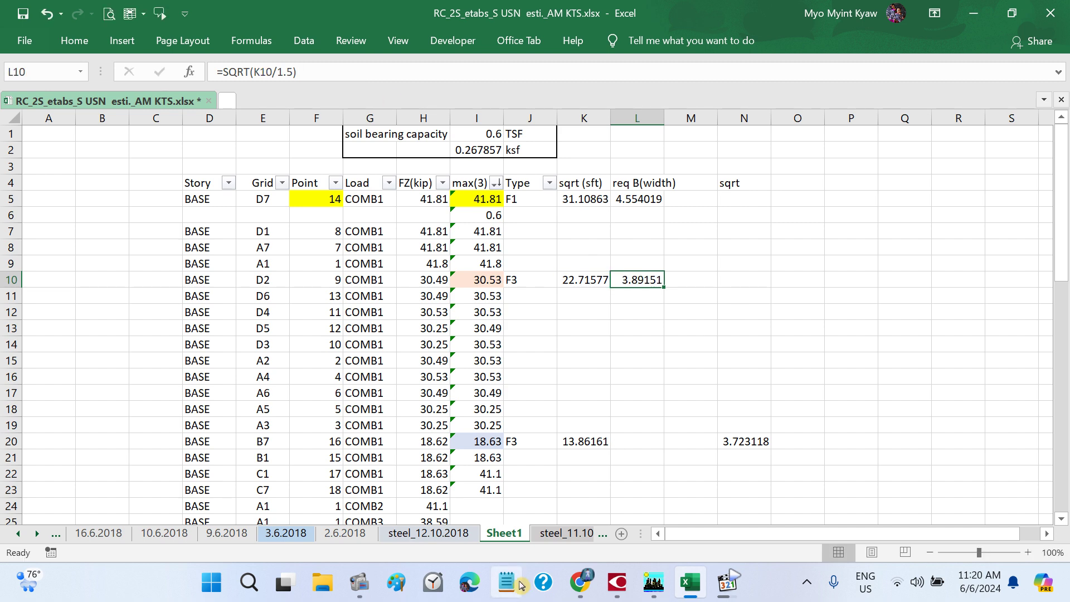
- Open the steel_12.10.2018 sheet and review the handwritten F1 to F3 footing sizing table
click(429, 533)
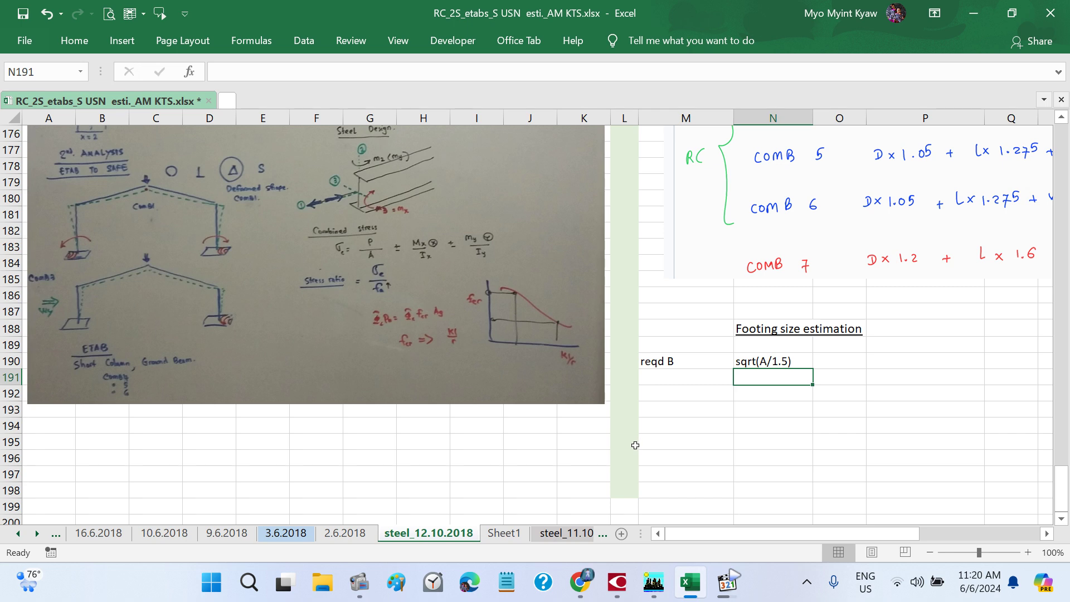
scroll(403, 298, up, 2)
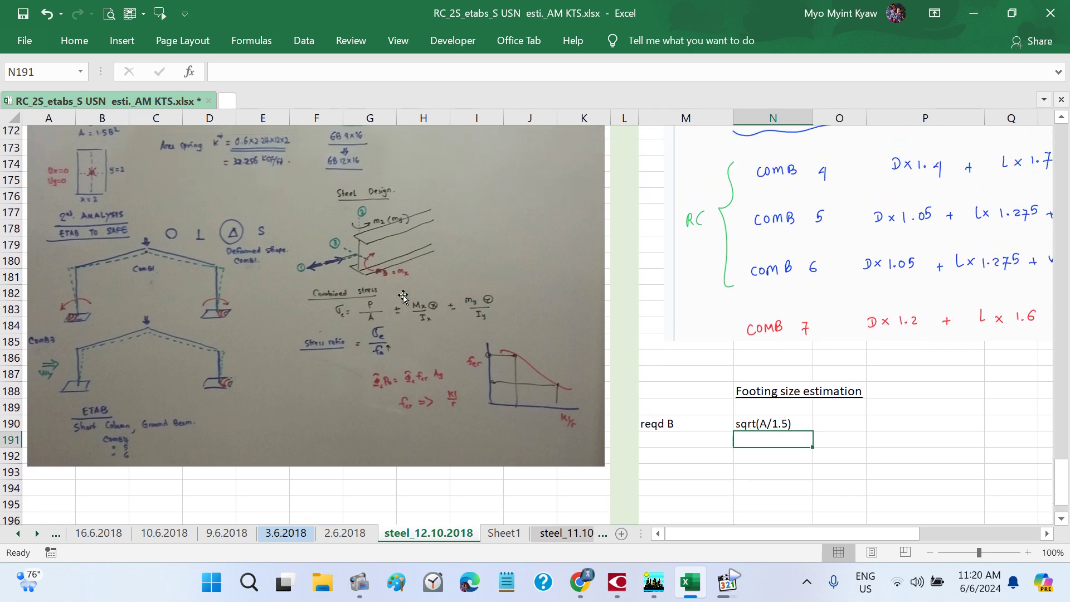
scroll(403, 298, up, 4)
scroll(571, 340, down, 1)
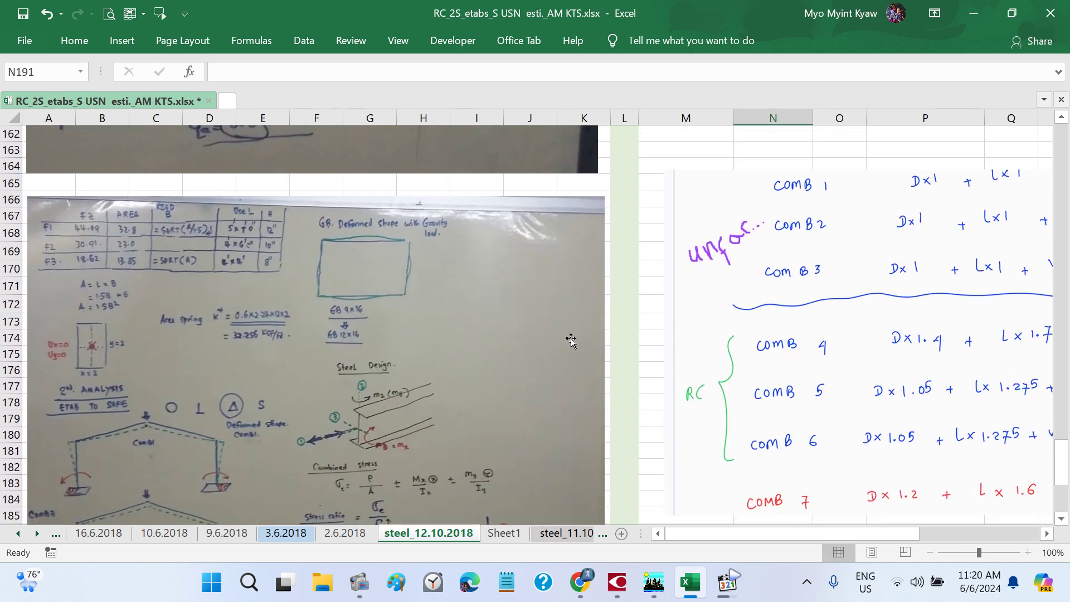
- Return to Sheet1 and enter 5 in M5 as the rounded-up width for the grid D7 footing
click(504, 533)
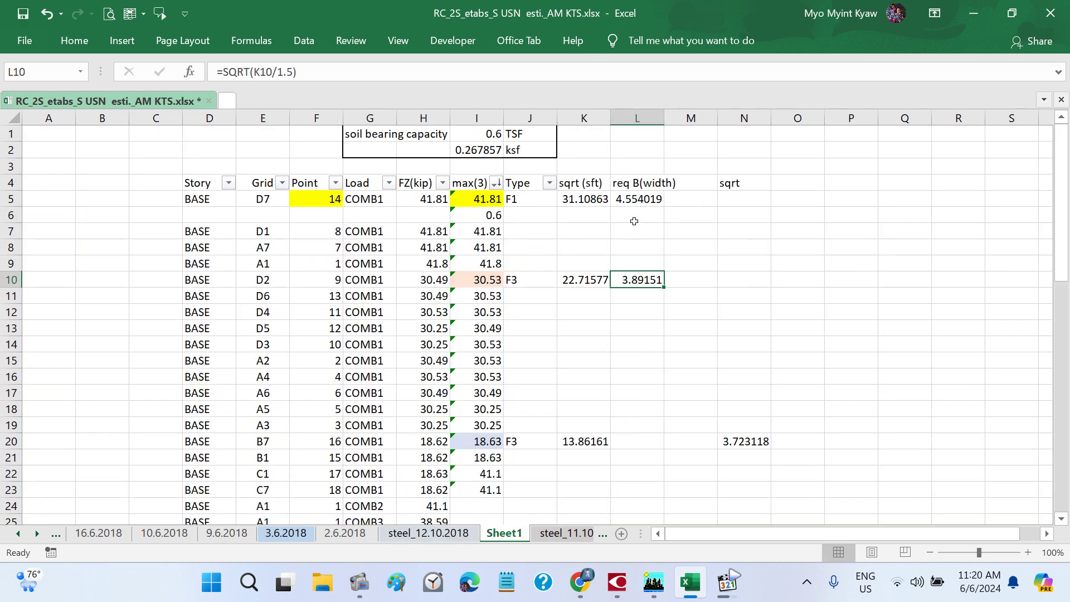
click(632, 203)
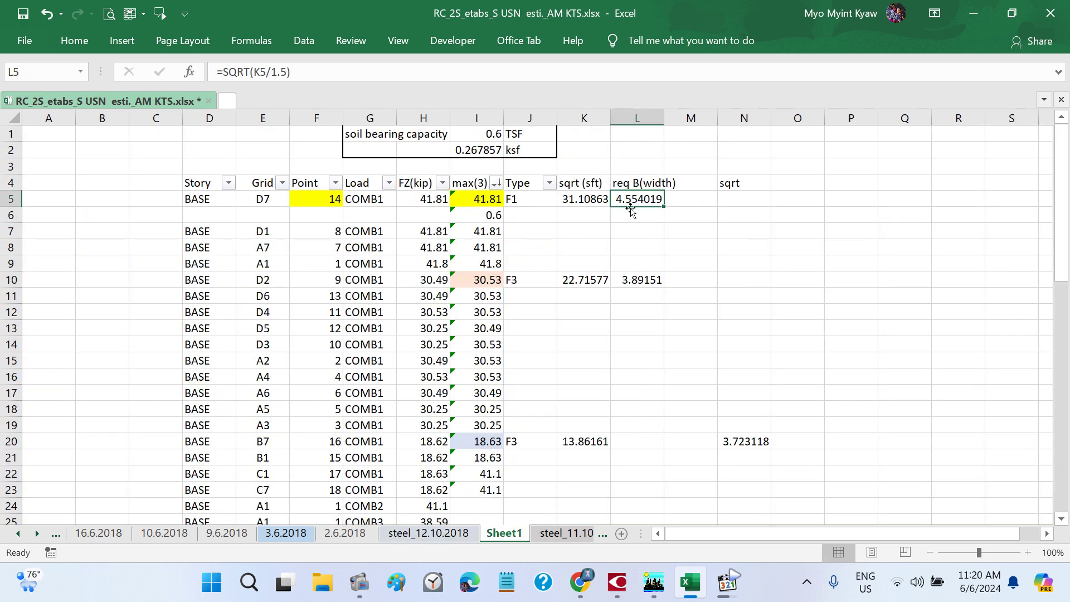
click(682, 208)
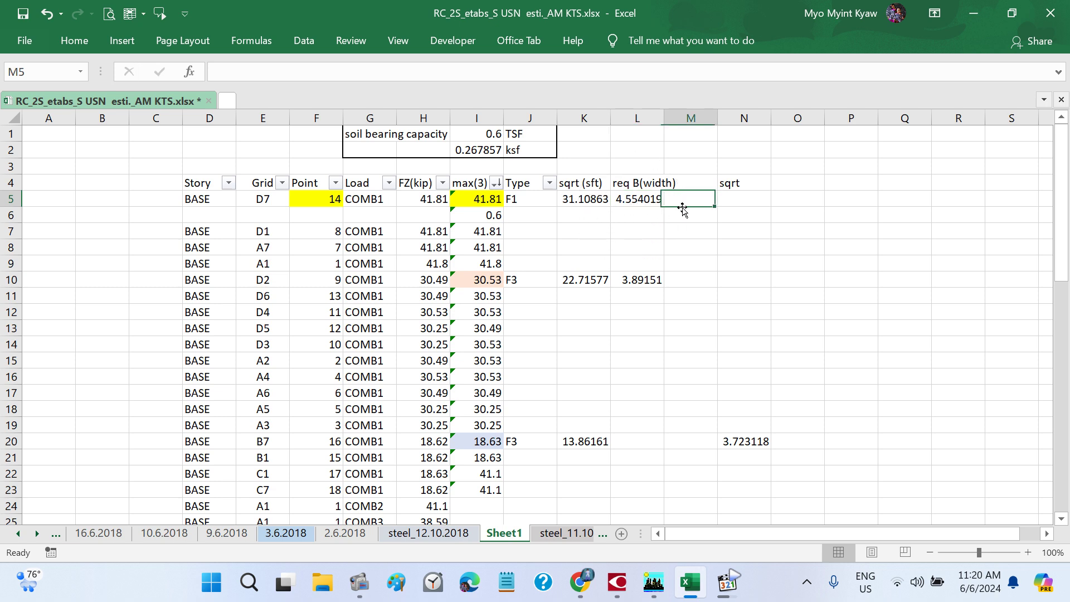
text(5)
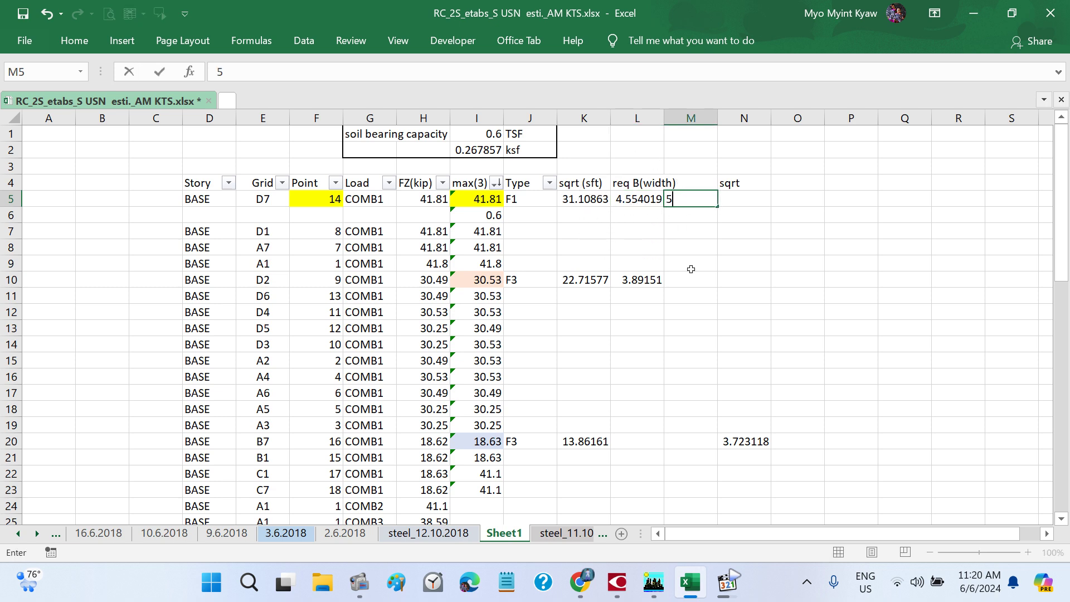
key(Tab)
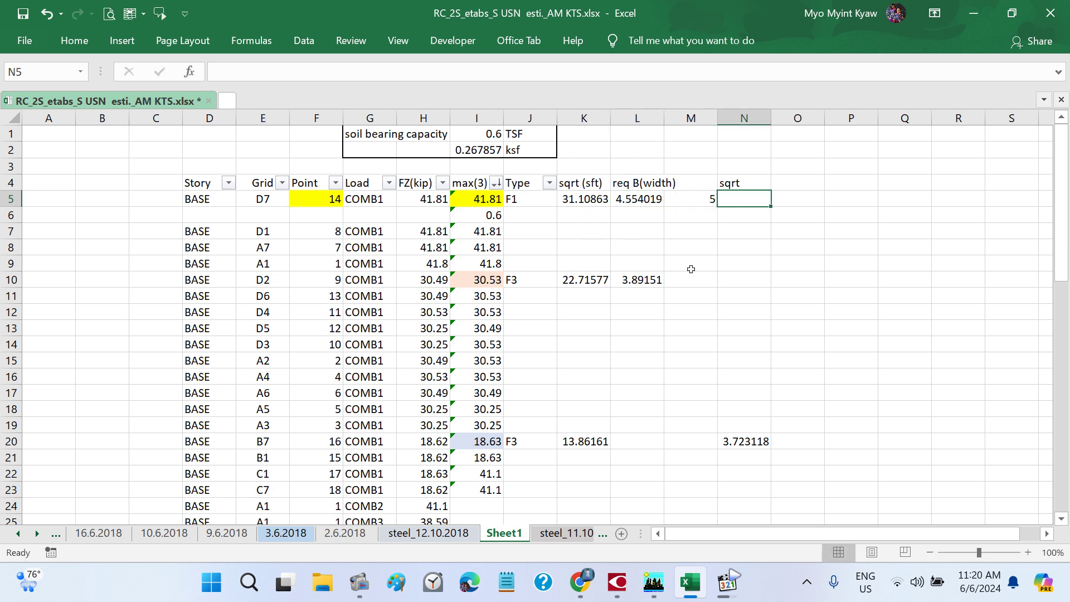
- Insert a blank column at M, before the rounded width column, and move the value 5 back to M5
click(693, 180)
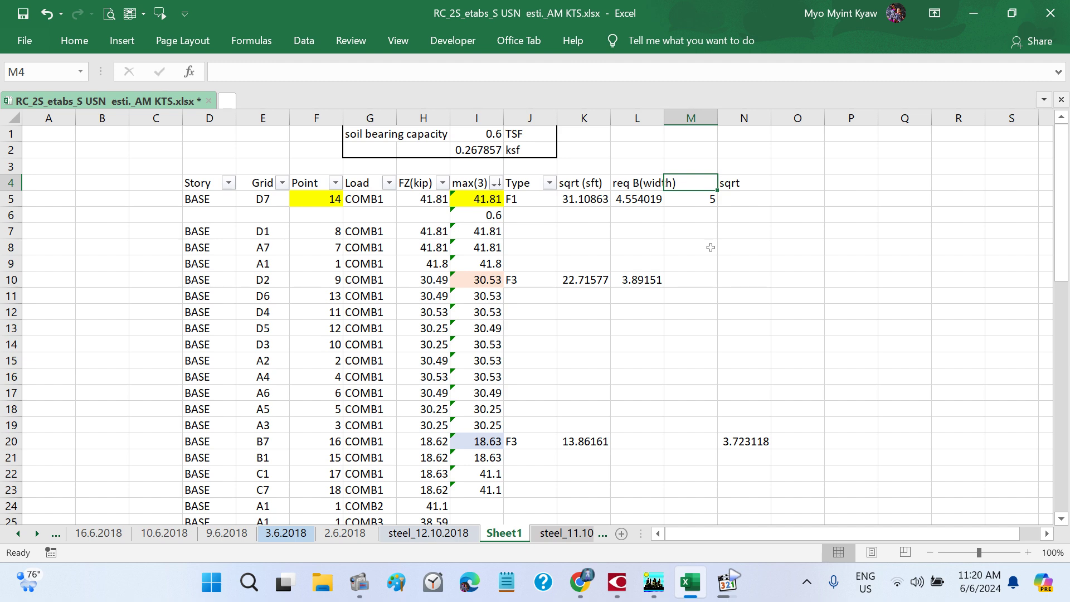
click(701, 119)
right_click(703, 123)
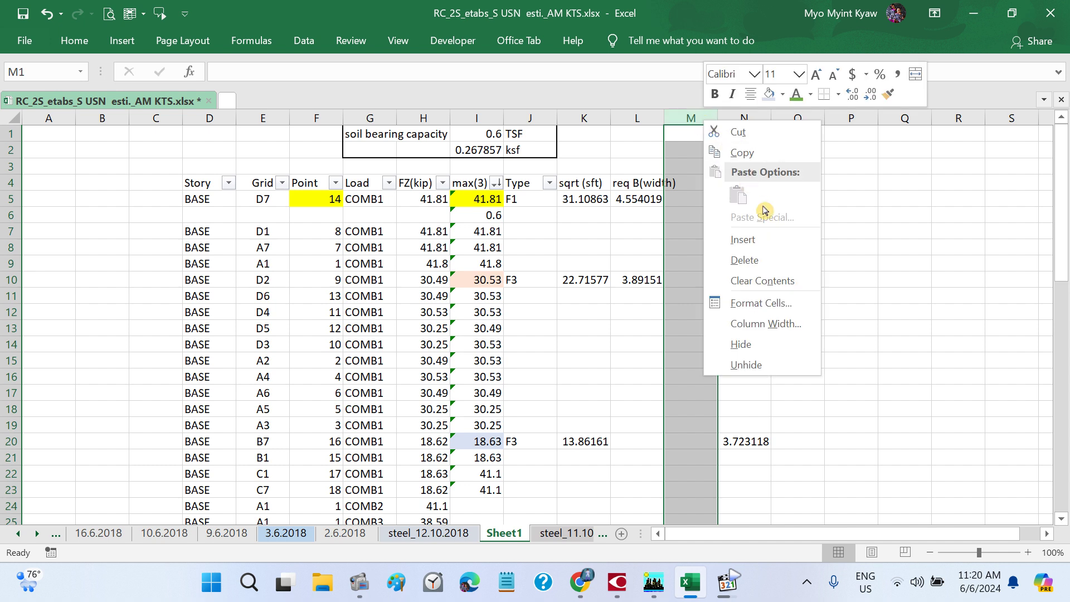
click(770, 238)
click(811, 276)
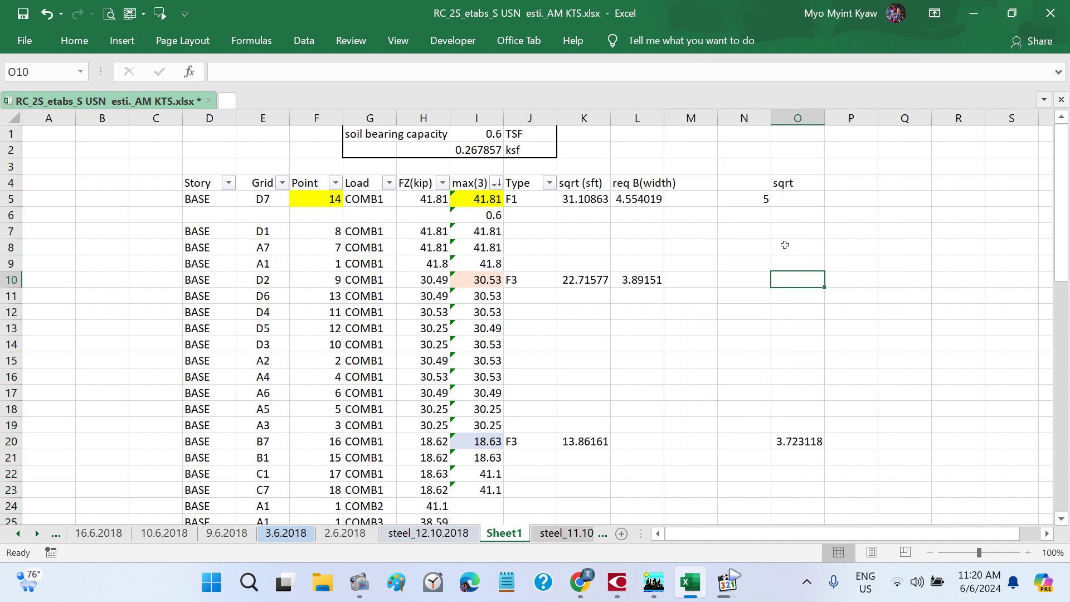
click(756, 201)
drag(741, 191, 696, 196)
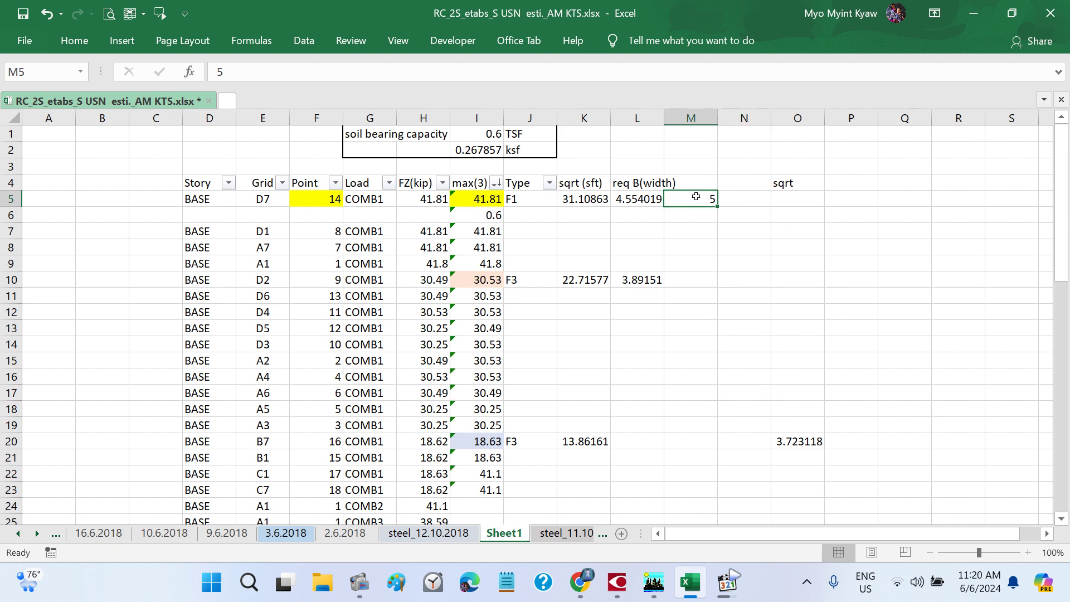
- Calculate the required footing length for grid D7 in N5 with the formula =K5/M5
click(751, 202)
text(=)
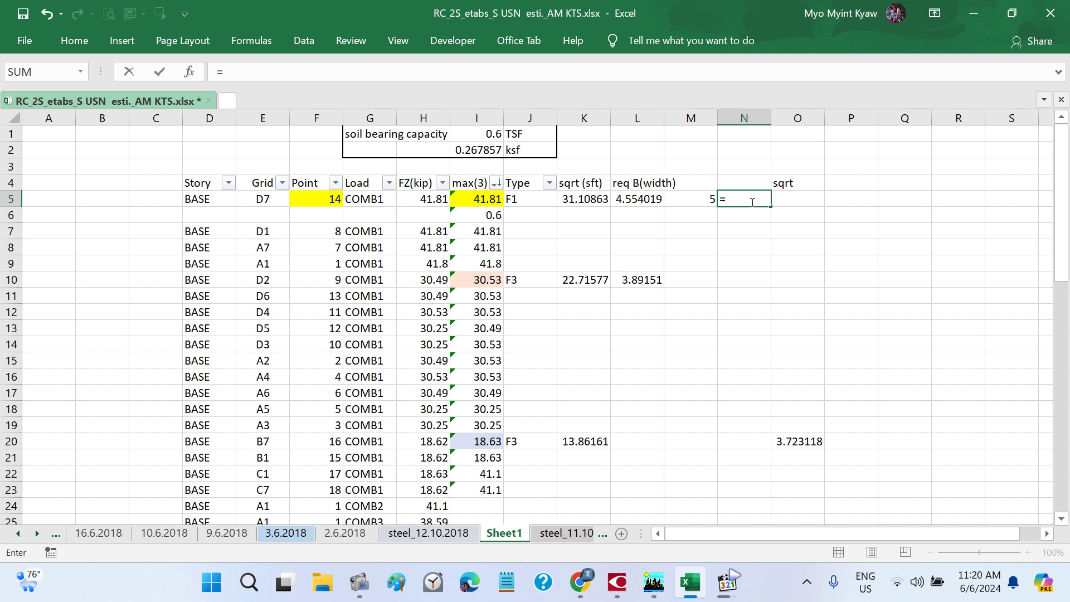
click(590, 198)
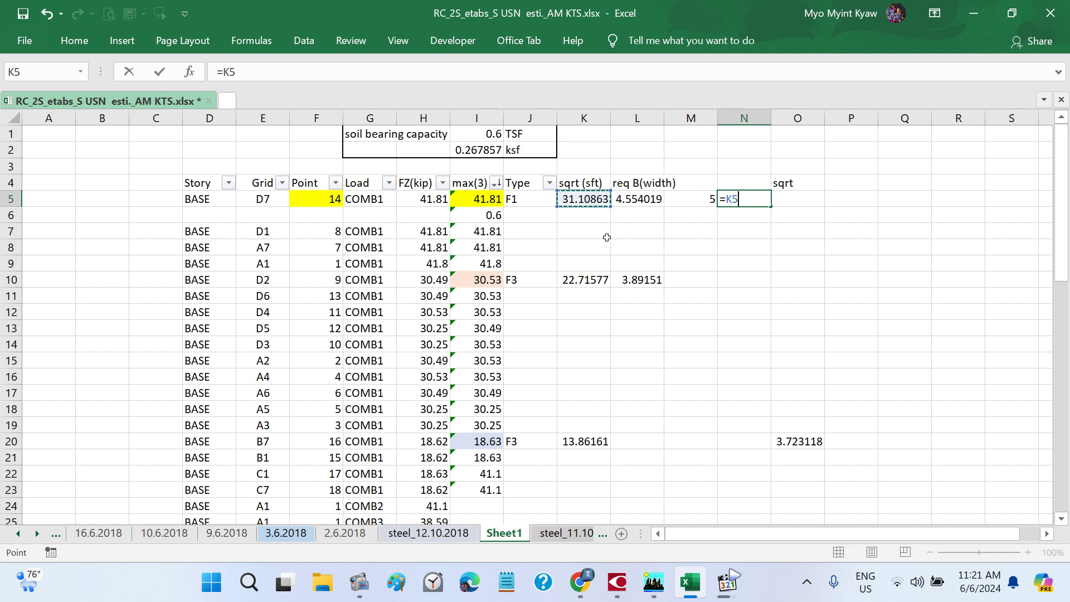
text(/)
click(699, 198)
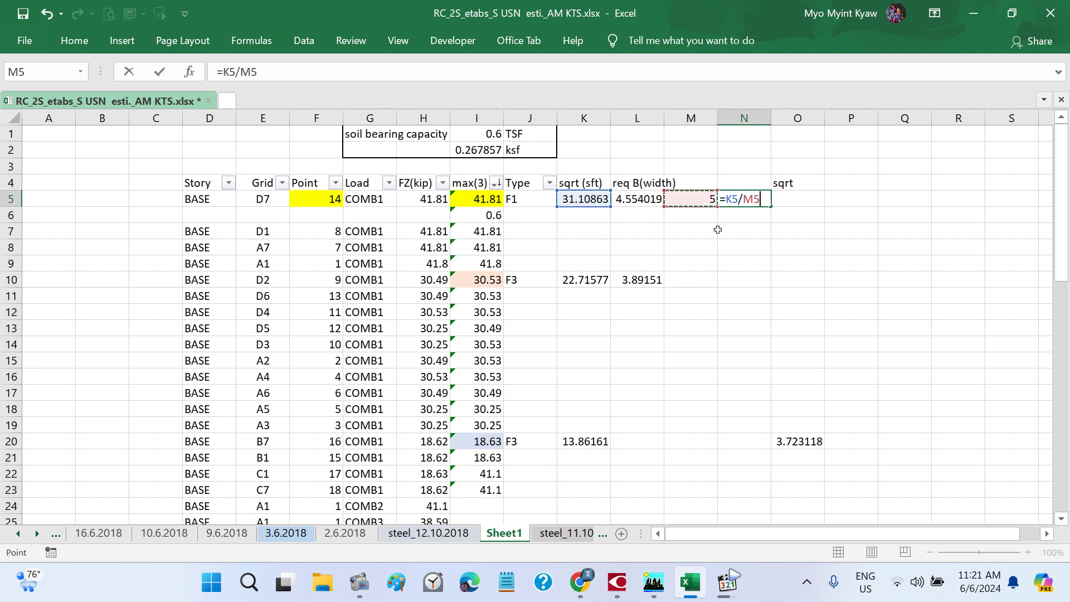
key(Return)
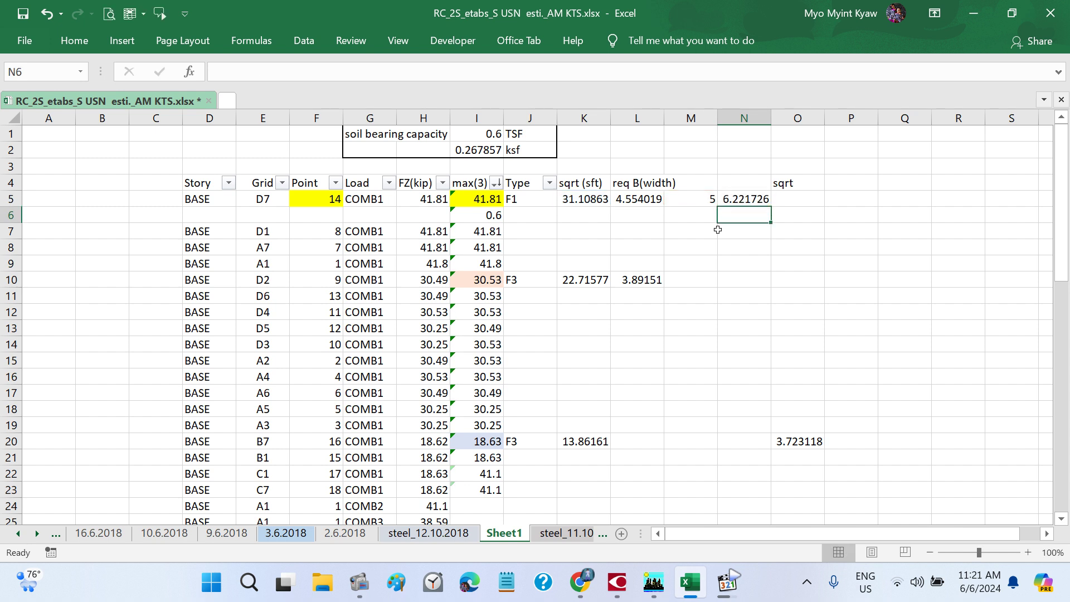
click(750, 201)
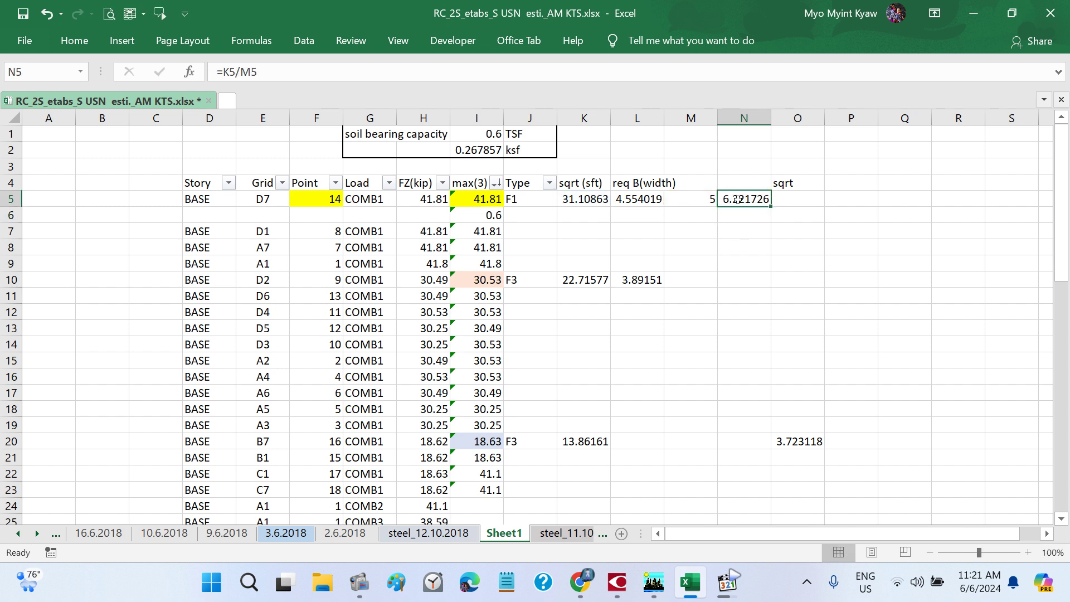
- Autofit column L to its contents and label column M with the header B in M4
double_click(664, 122)
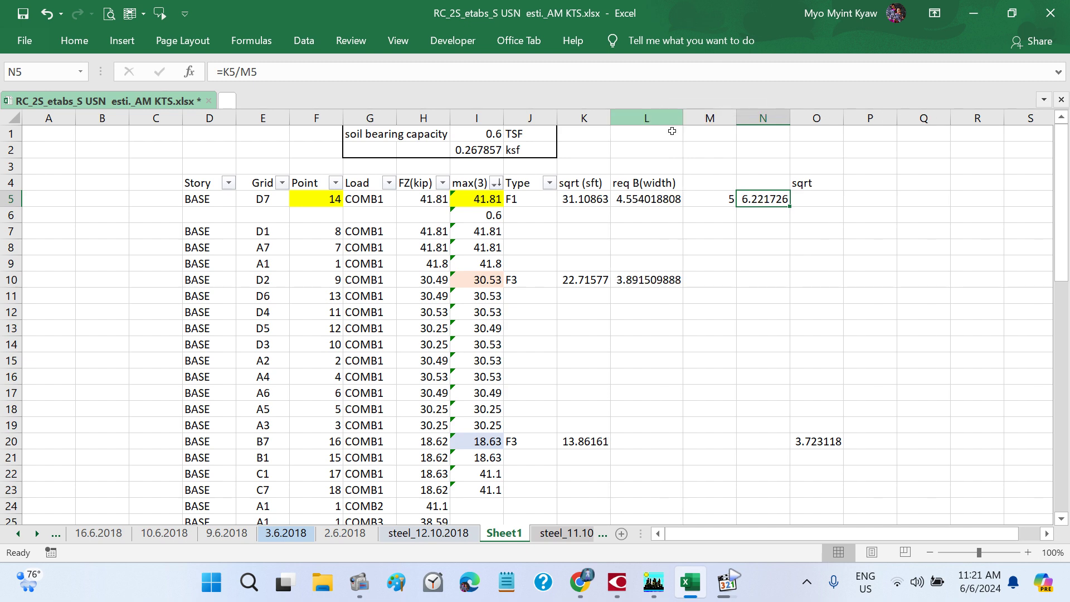
click(707, 180)
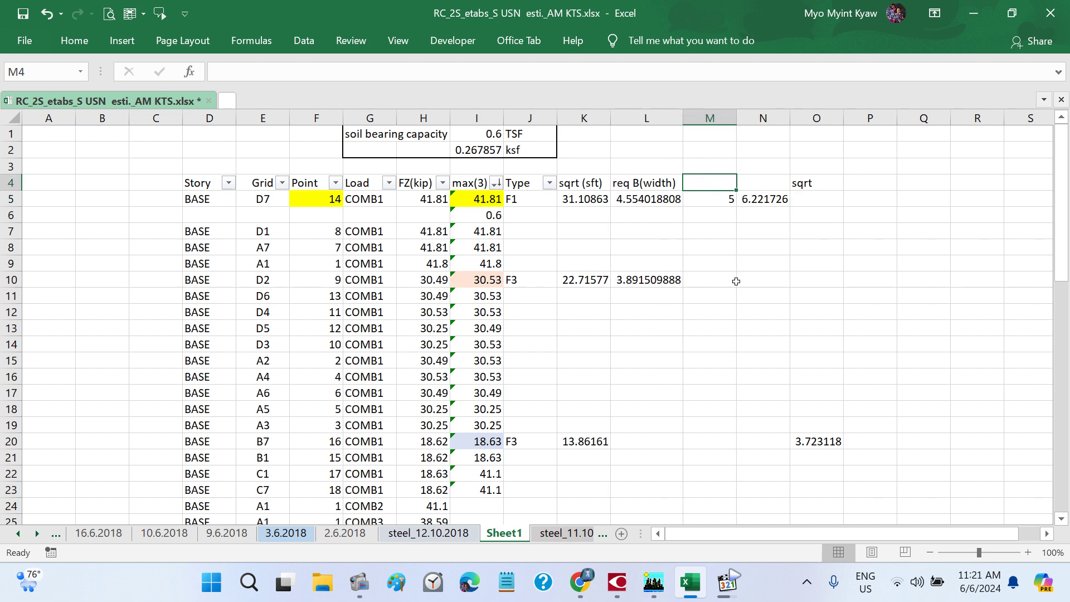
text(B)
key(Tab)
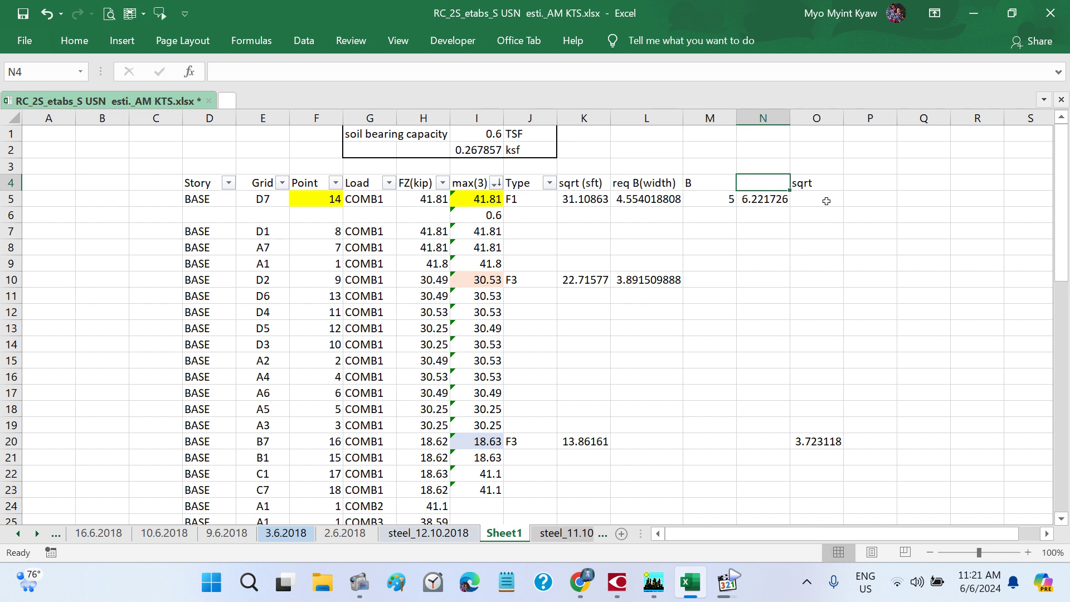
- Insert a blank column at O, before the sqrt column
click(765, 193)
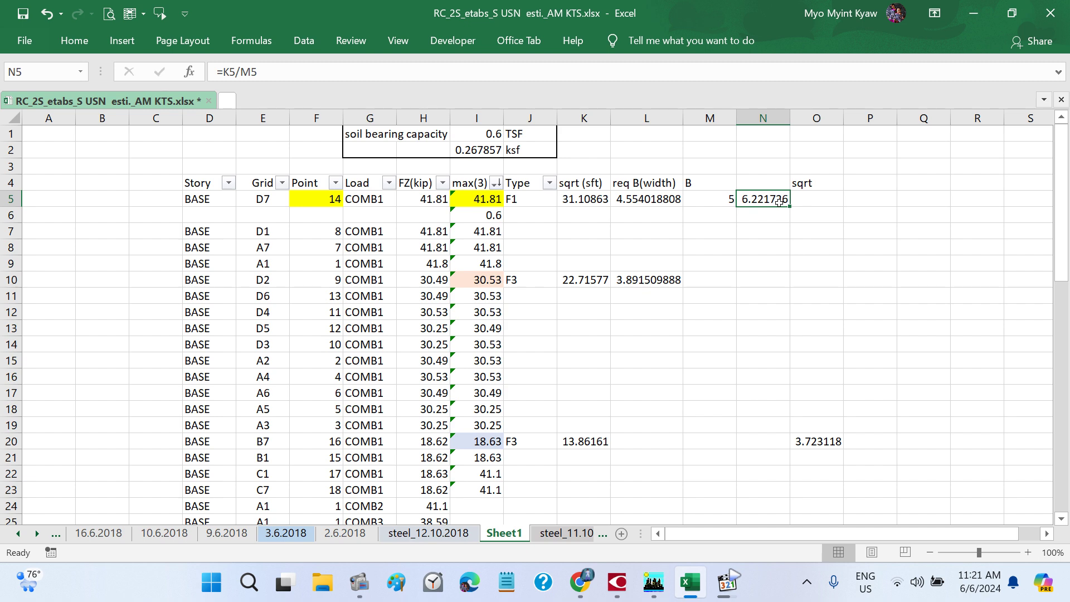
click(813, 119)
right_click(814, 119)
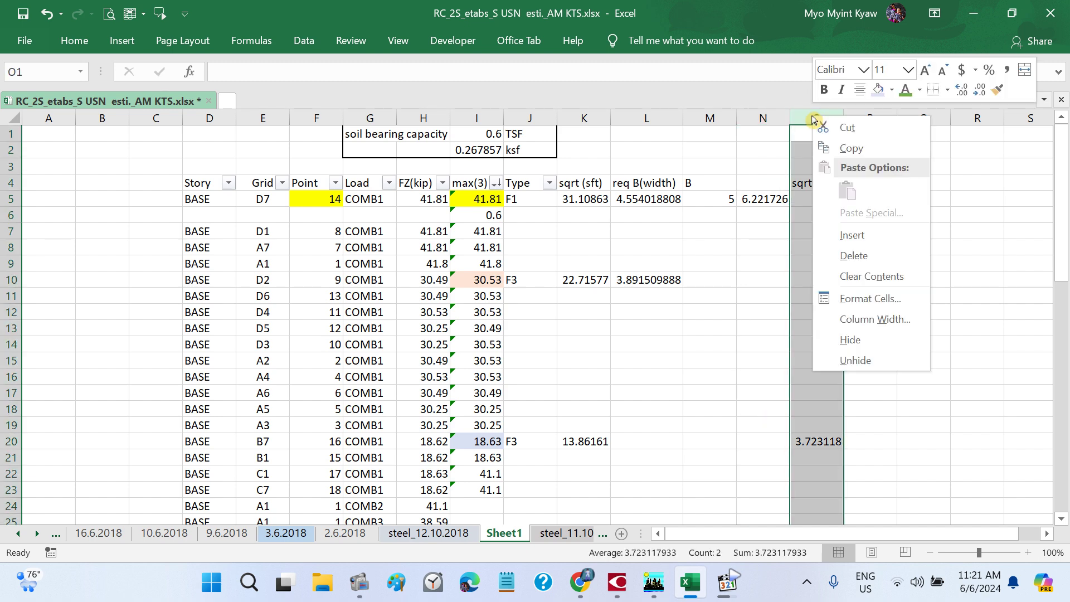
click(851, 234)
click(879, 244)
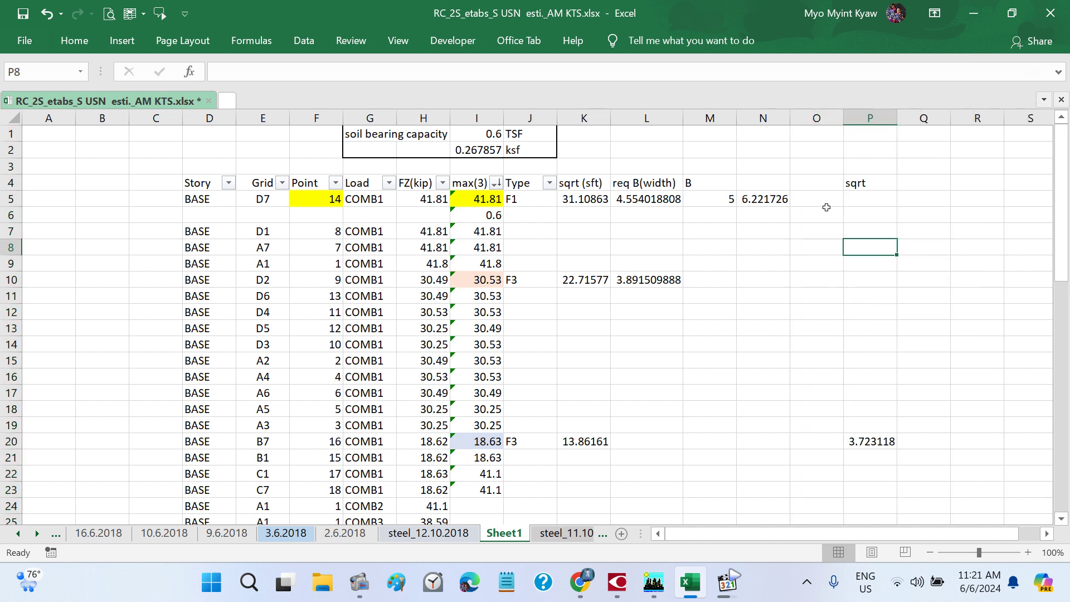
- Enter 6.5 in O5 as the rounded-up length for grid D7 and label column O with the header L in O4
click(826, 205)
text(6.5)
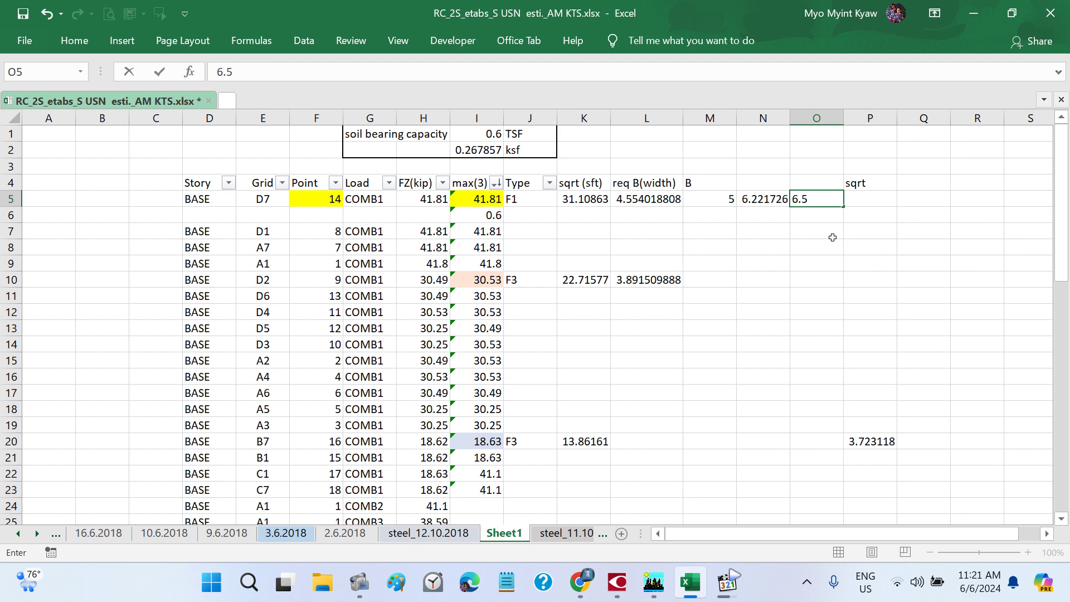
key(Tab)
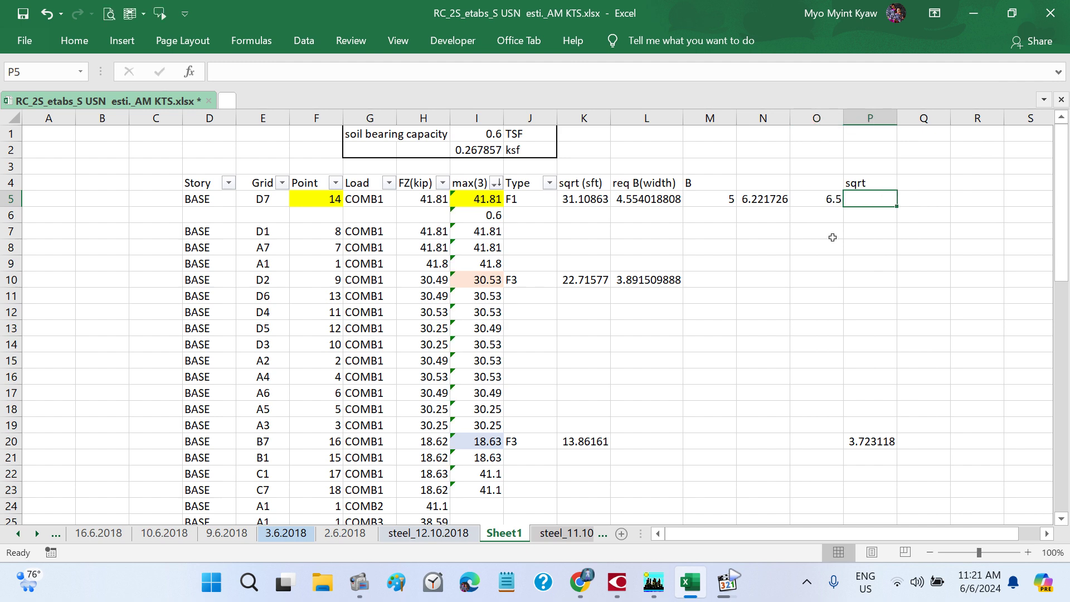
click(819, 183)
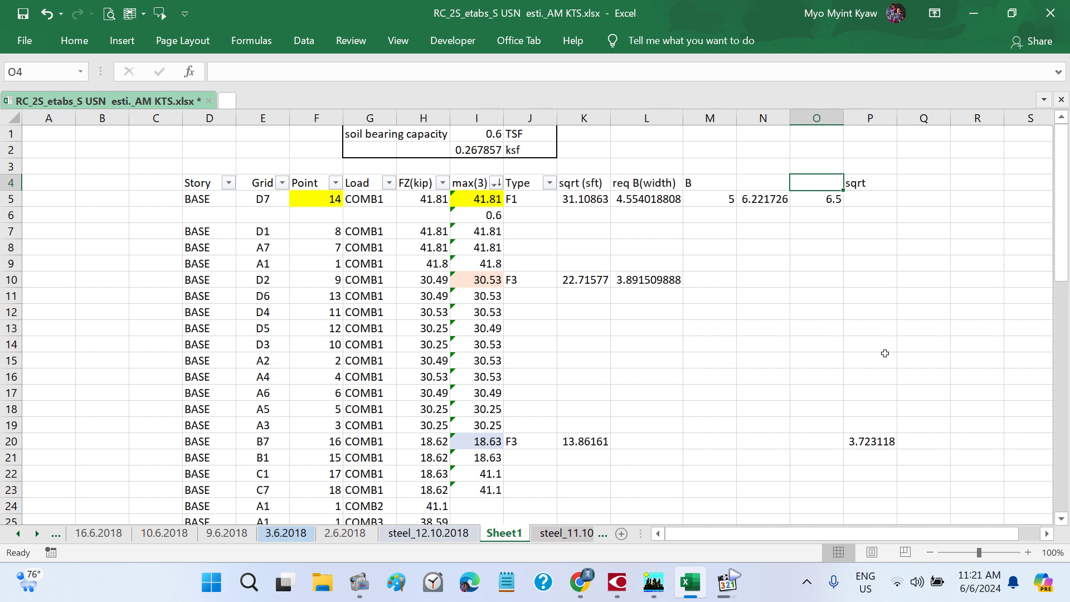
text(L)
key(Return)
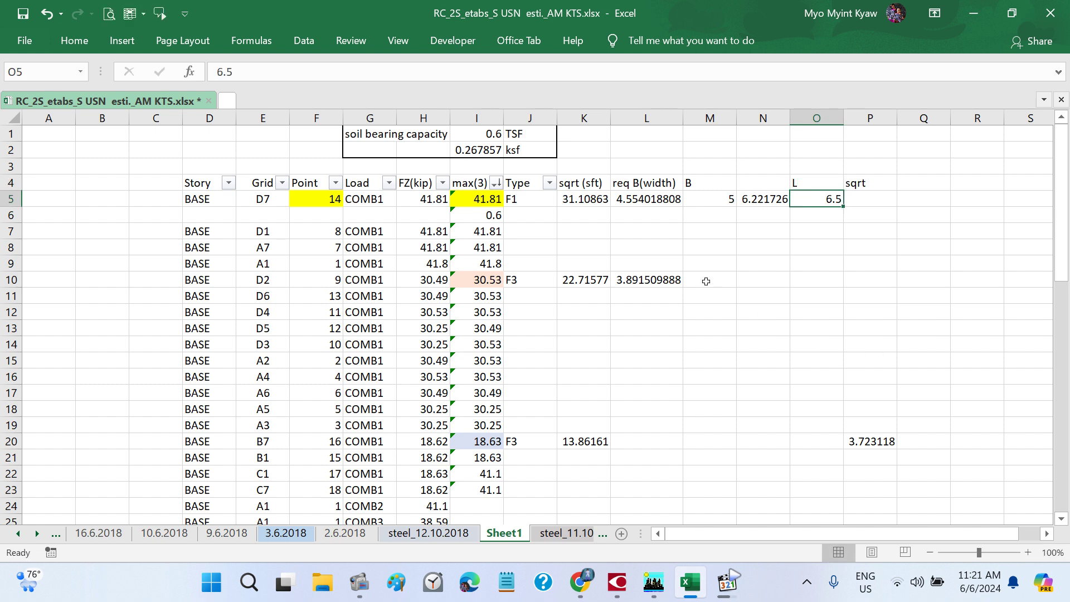
- Check the required width formula in L10 and enter 4 in M10 as the rounded-up width for grid D2
click(706, 282)
click(660, 280)
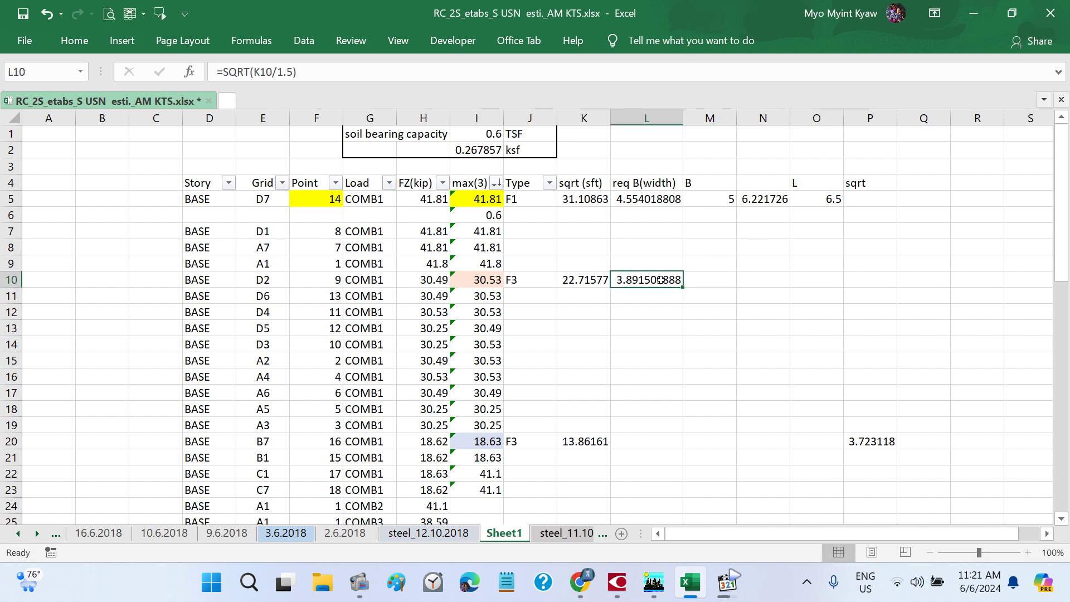
click(709, 276)
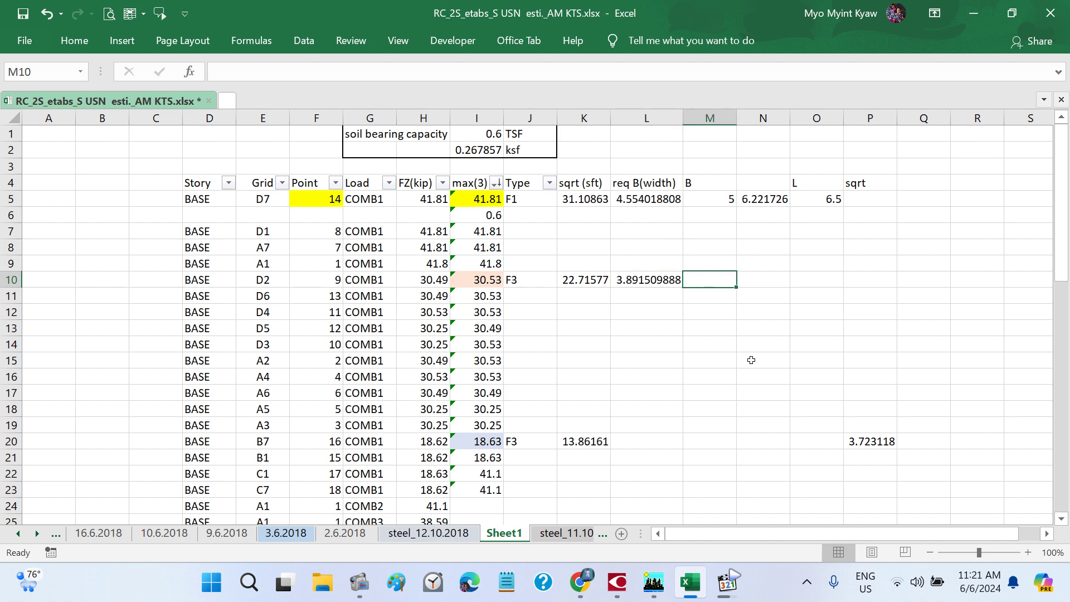
text(4)
key(Tab)
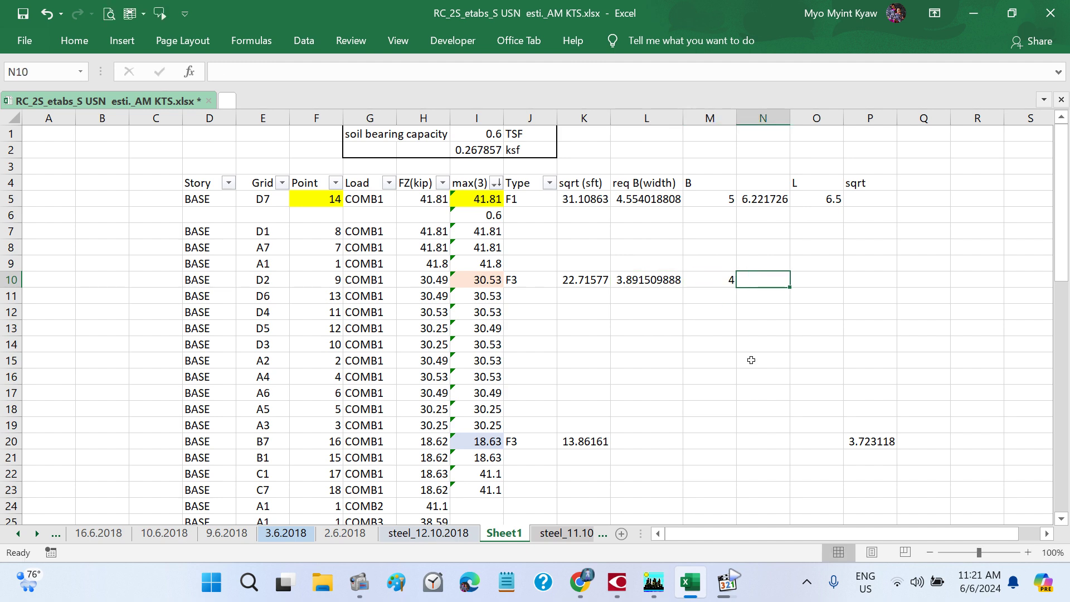
- Calculate the required footing length for grid D2 in N10 with the formula =K10/M10
text(=)
click(589, 280)
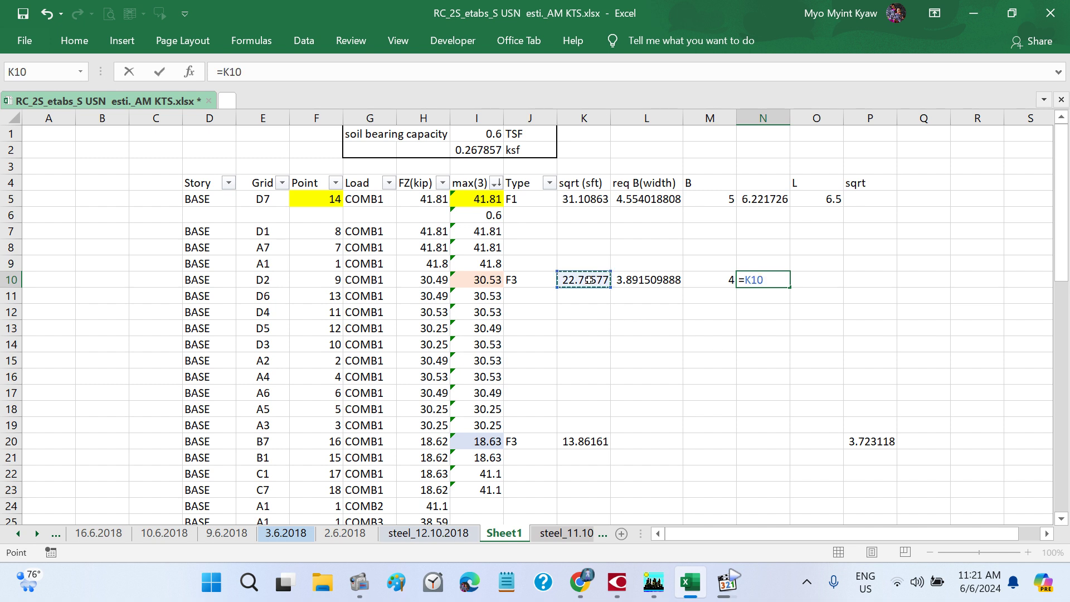
text(/)
click(714, 273)
key(Return)
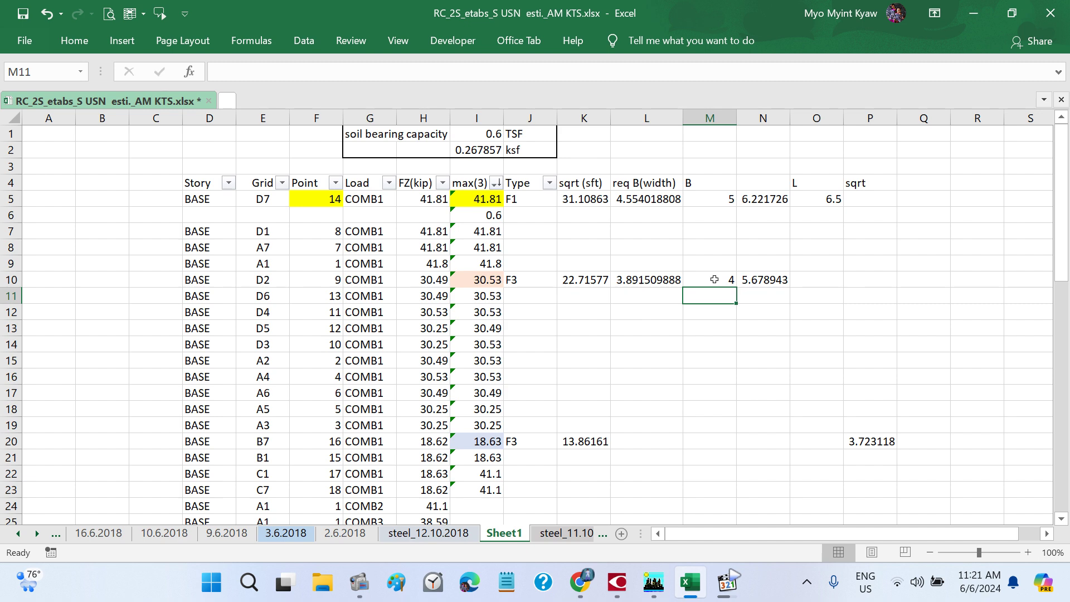
- Enter 6 in O10 as the rounded-up length for the grid D2 footing
click(786, 280)
click(823, 279)
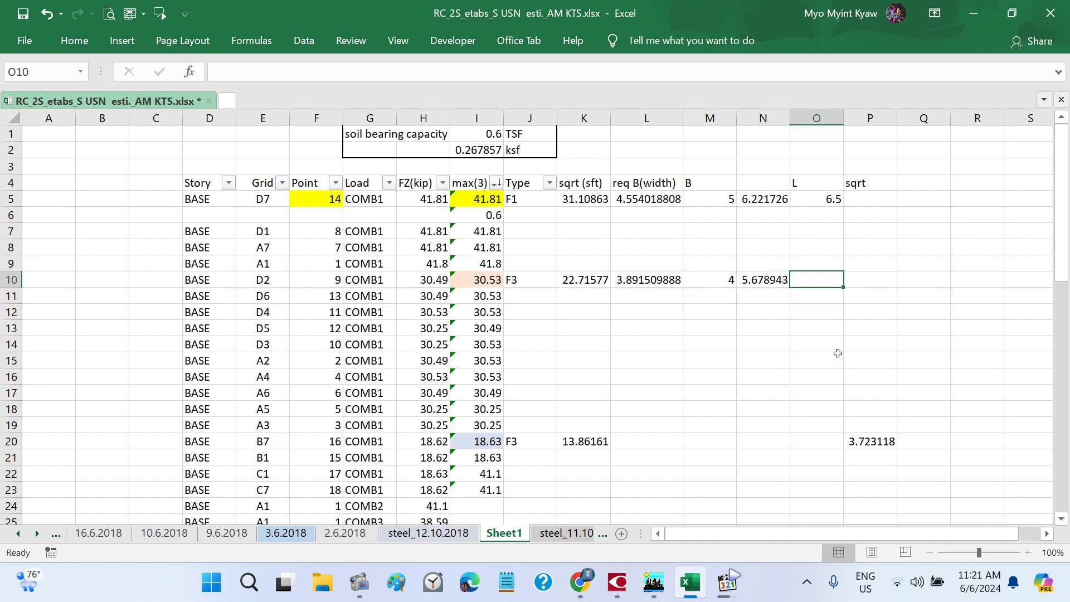
text(6)
key(Return)
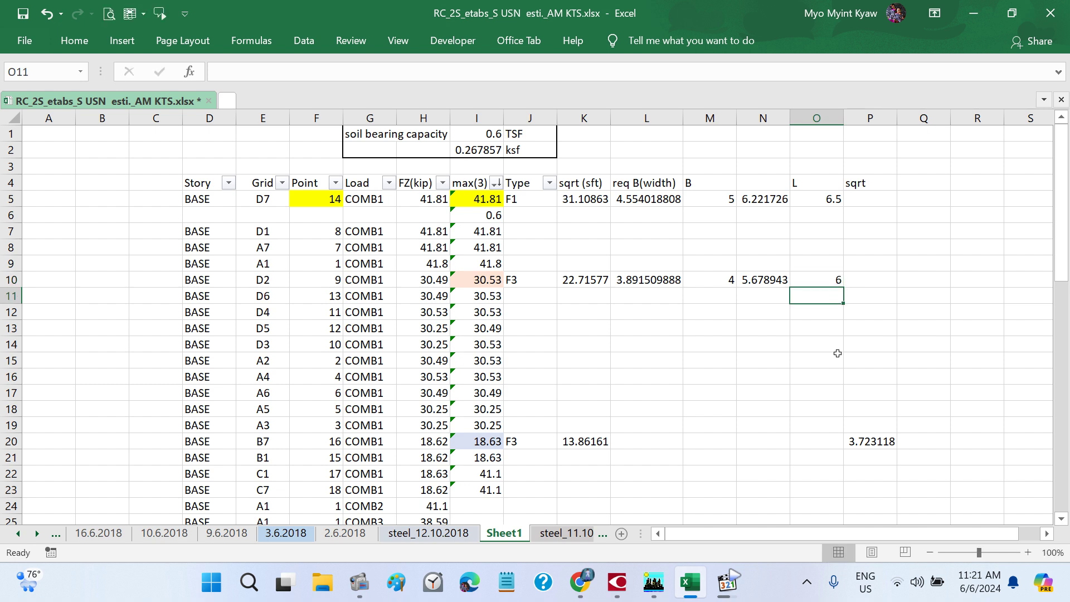
- Center the contents of column M horizontally
click(710, 117)
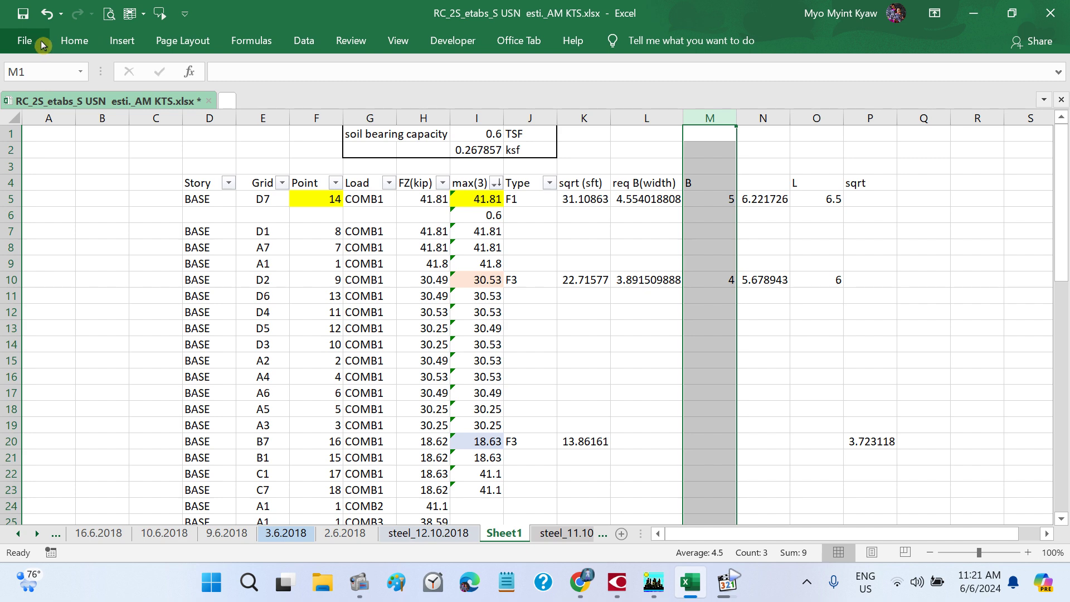
click(65, 45)
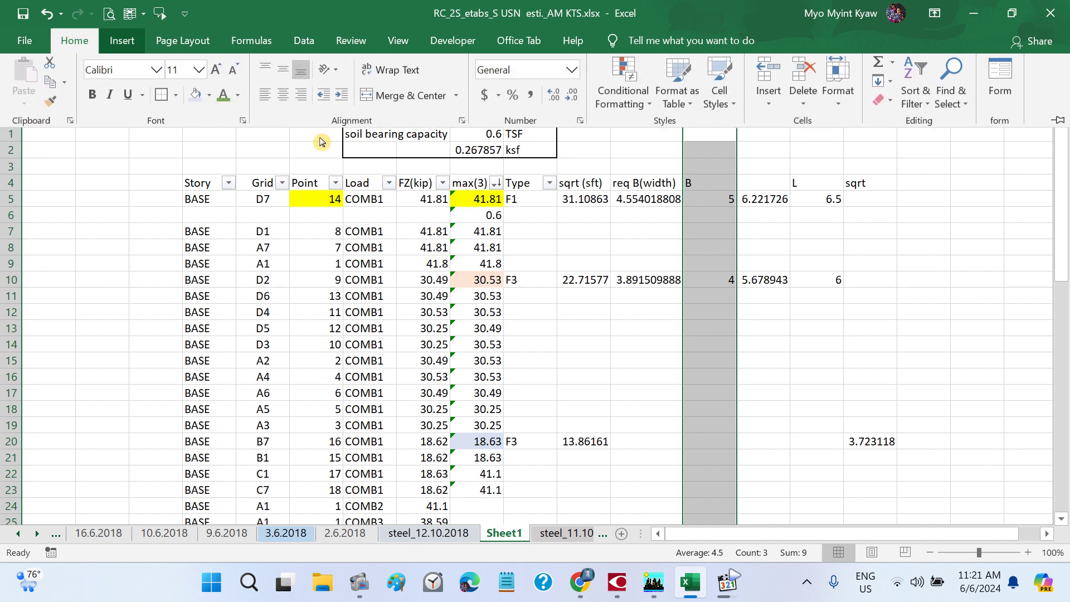
click(283, 101)
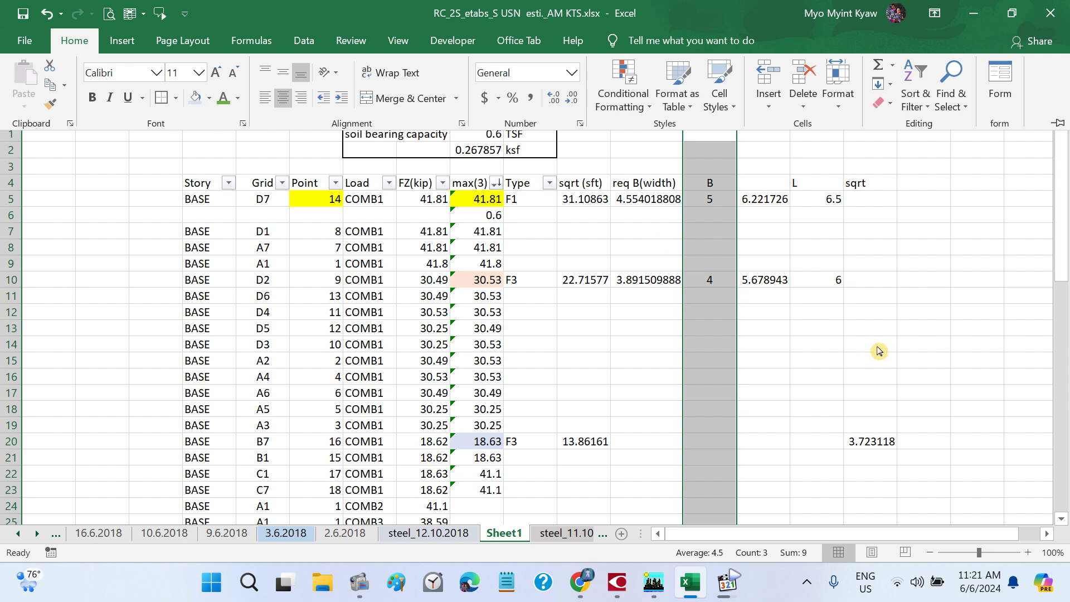
click(893, 359)
click(893, 359)
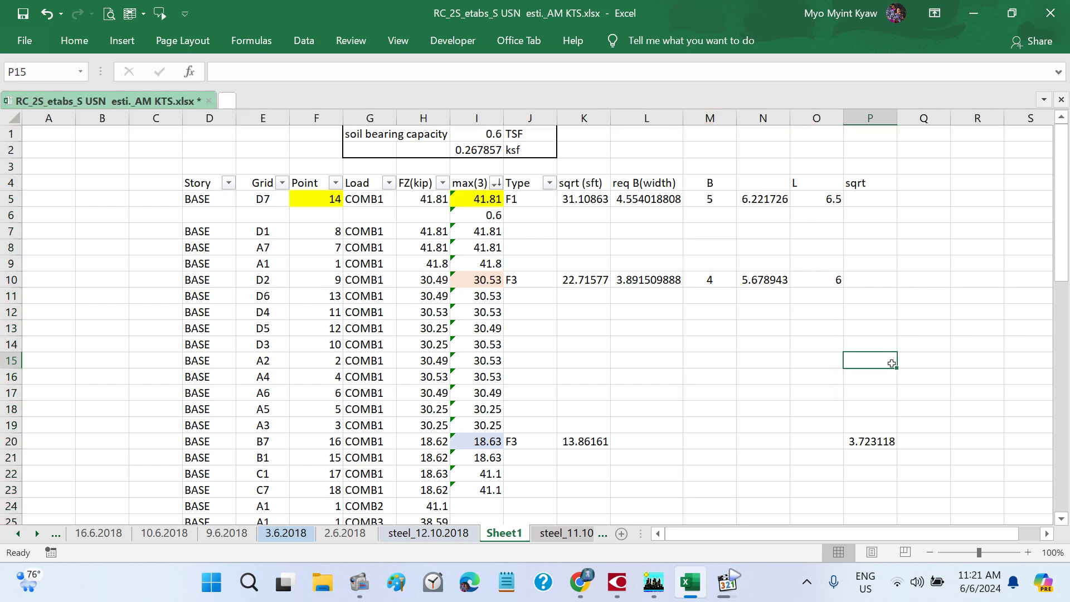
- Enter 4 in Q20 as the rounded-up side length for the grid B7 footing
click(883, 440)
click(917, 441)
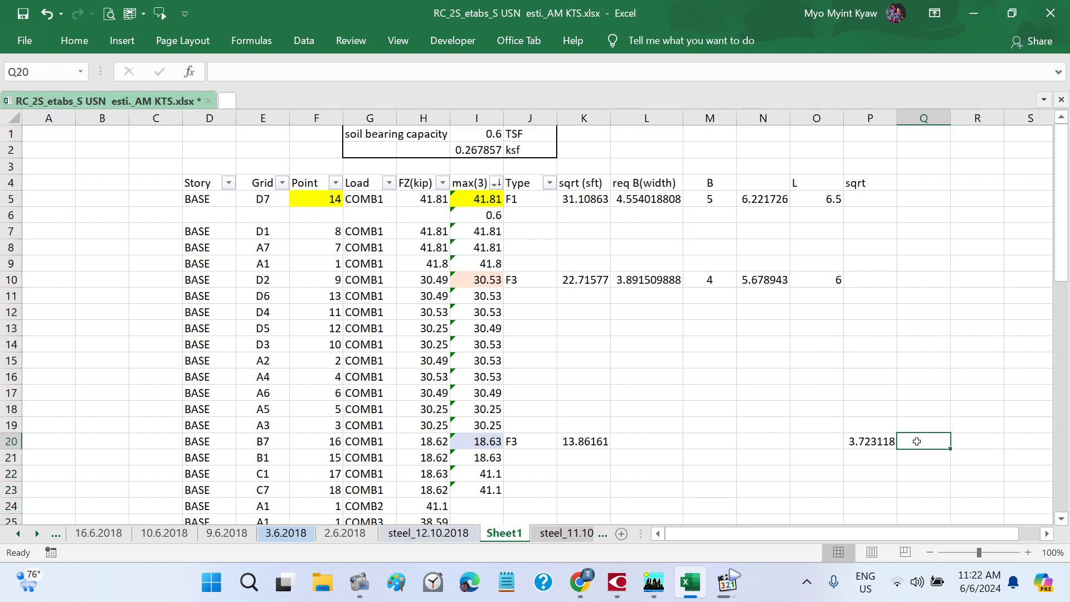
text(4)
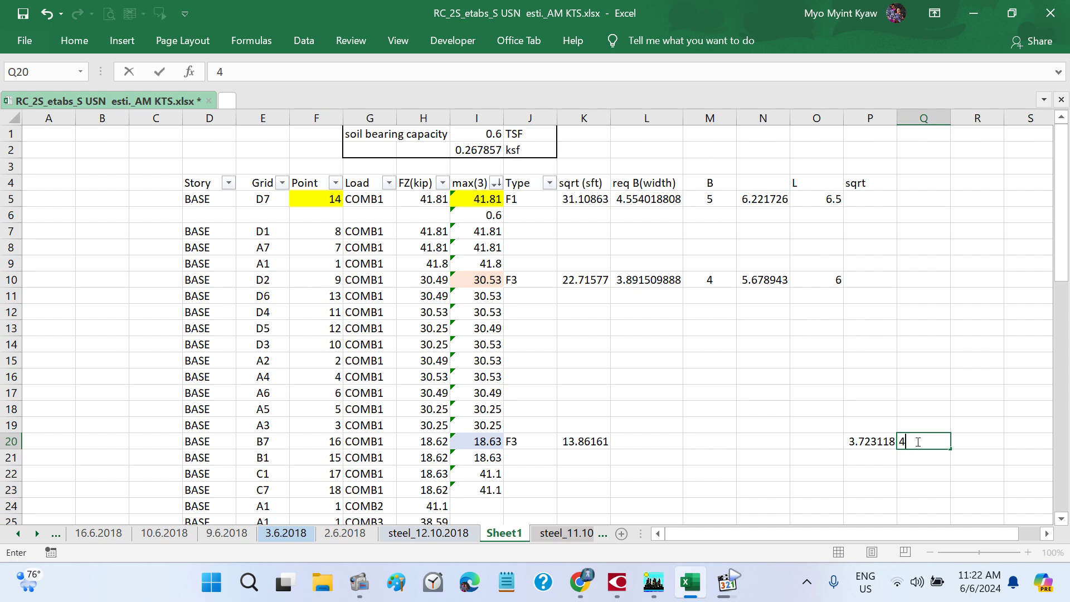
key(Tab)
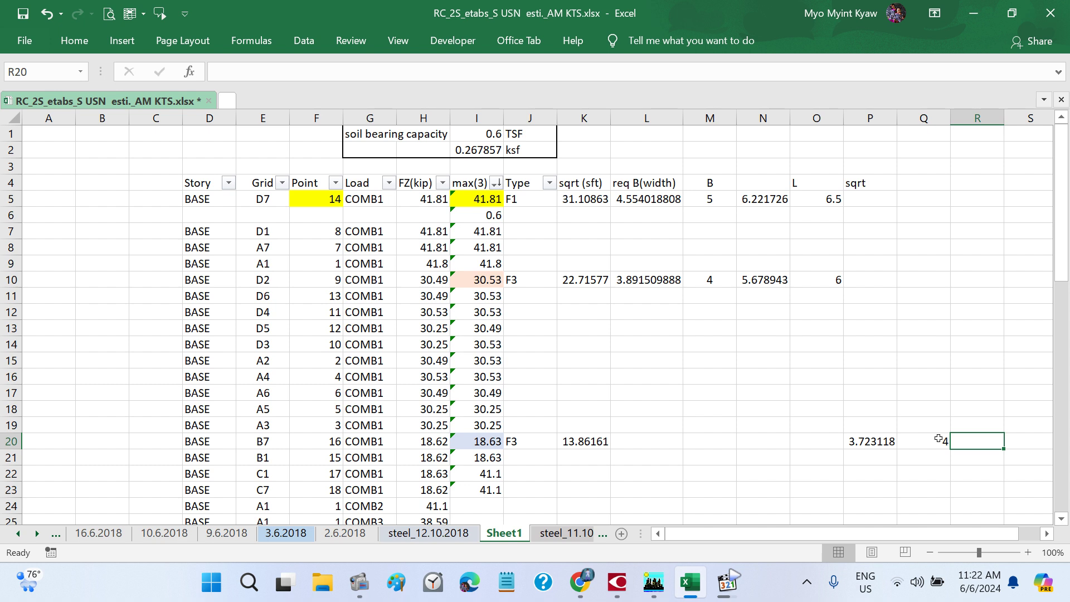
click(939, 438)
- Select the empty header cell Q4 and review the handwritten footing table on the steel_12.10.2018 sheet
click(915, 184)
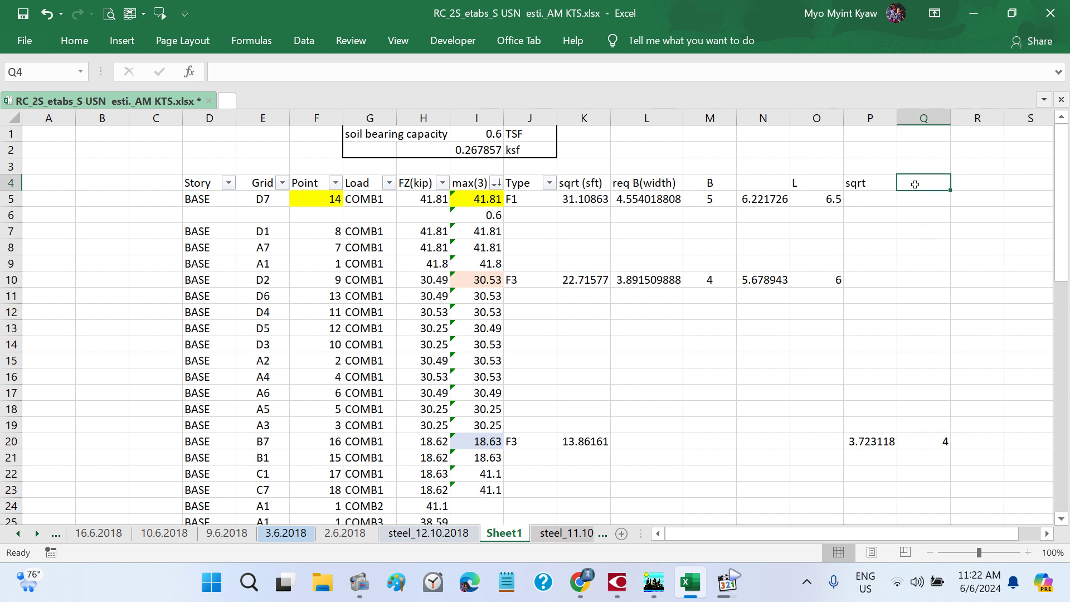
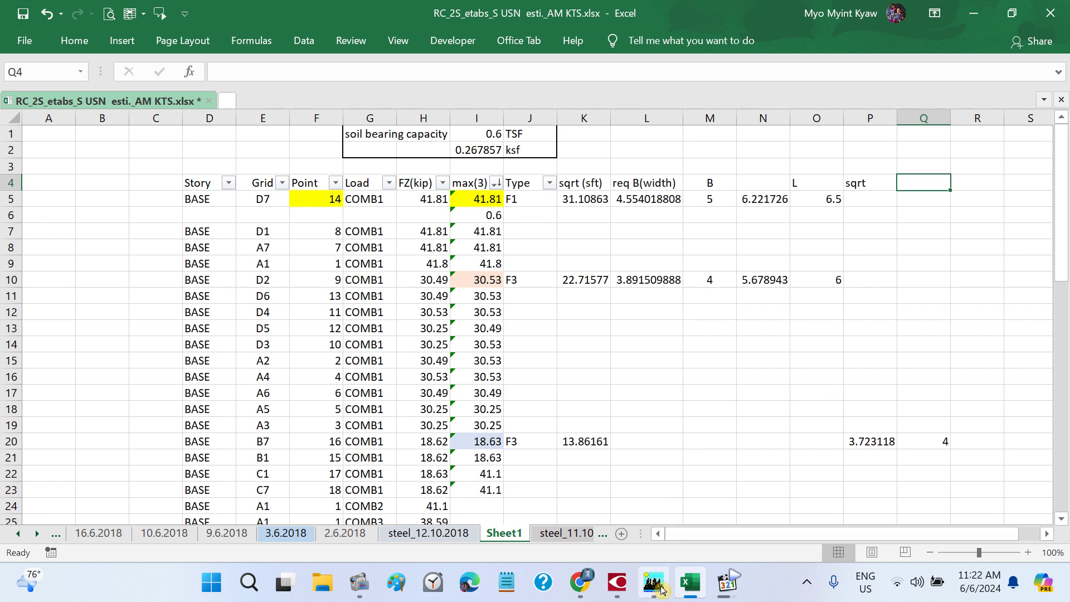
click(683, 594)
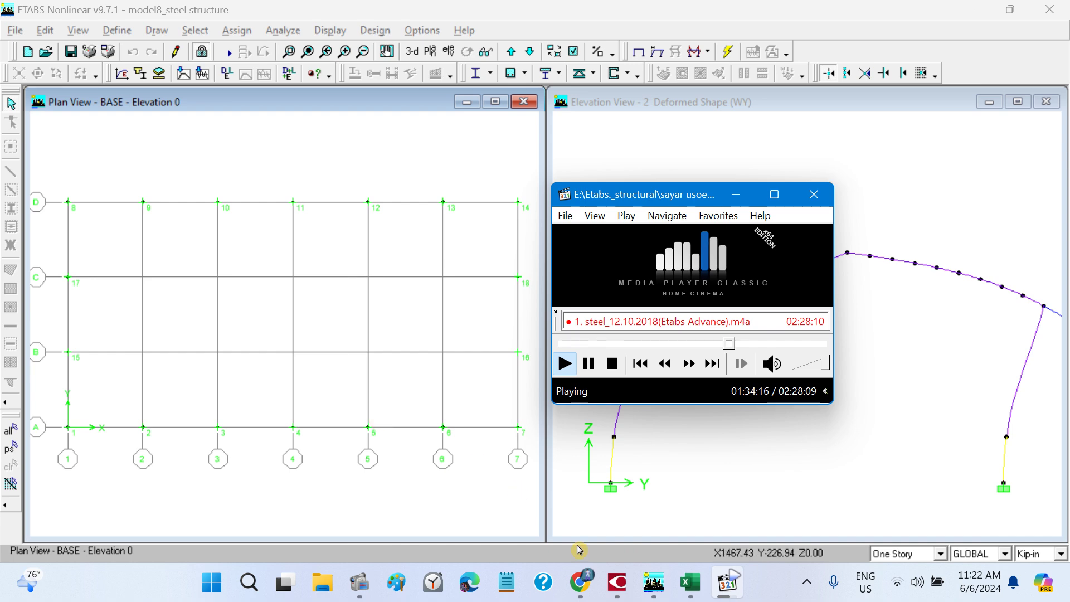
click(688, 584)
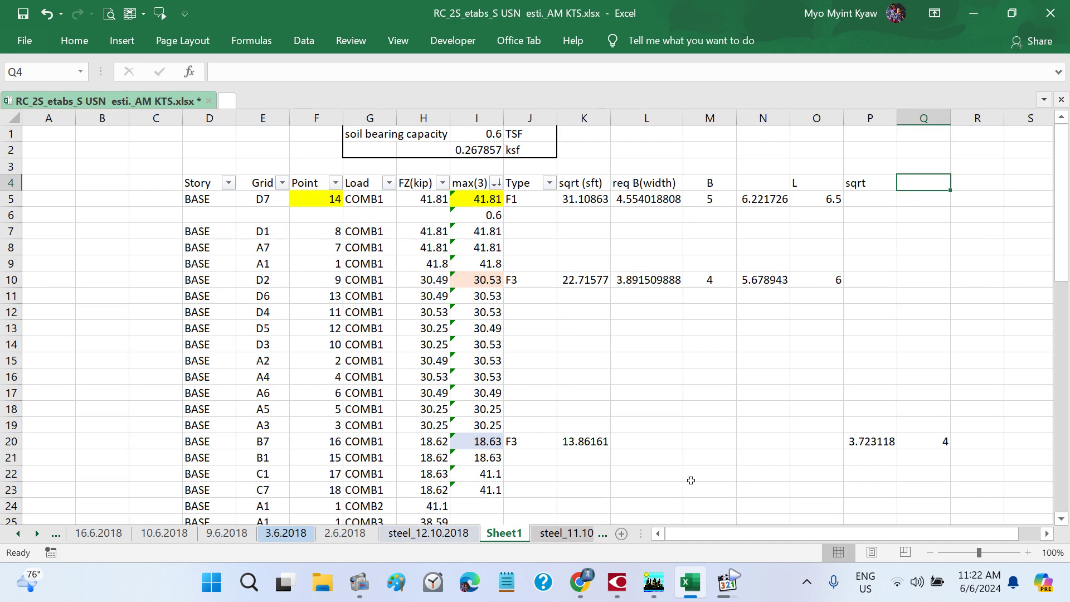
click(428, 533)
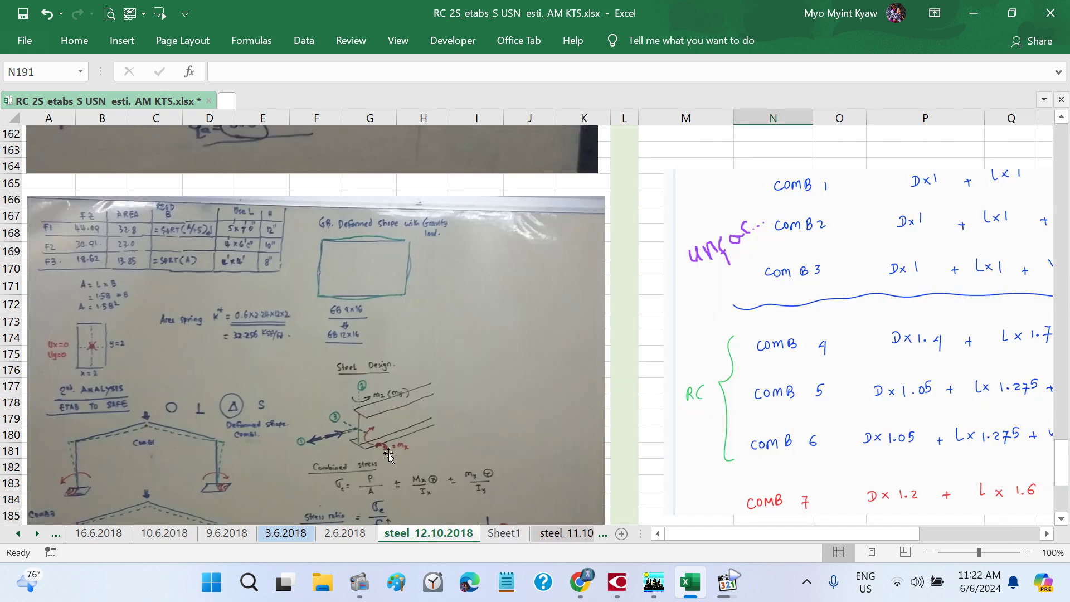
scroll(337, 381, down, 1)
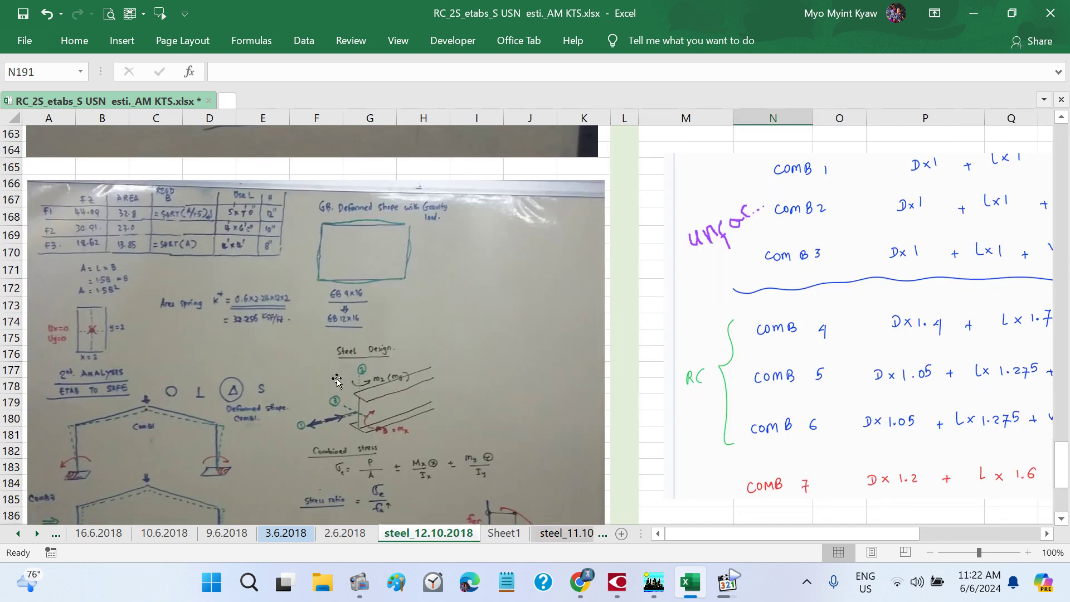
scroll(337, 380, up, 1)
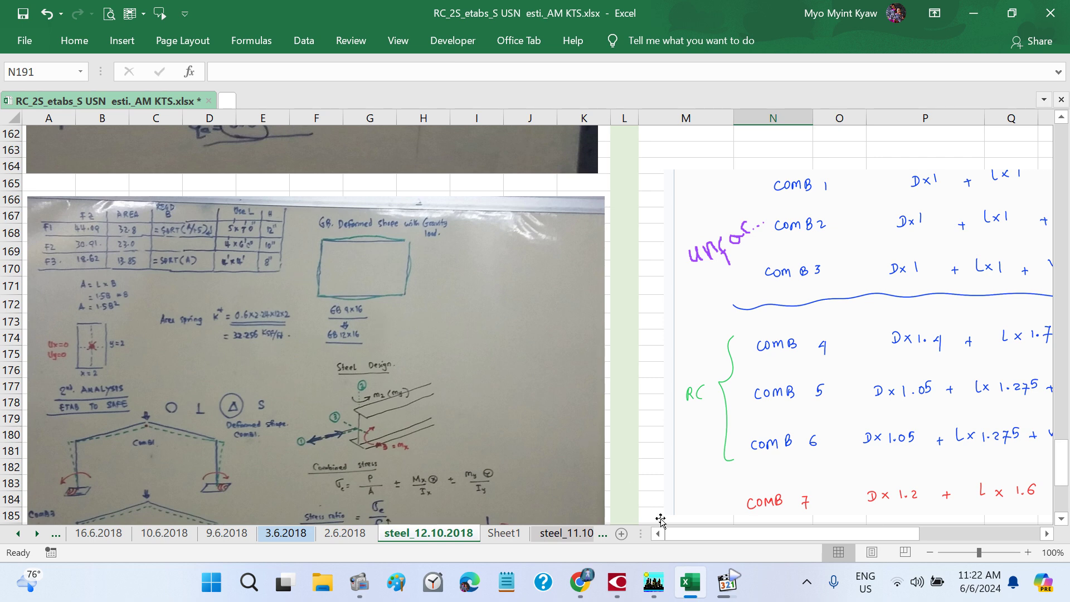
- Pause the lecture audio in Media Player Classic and return to Sheet1 in Excel
click(726, 592)
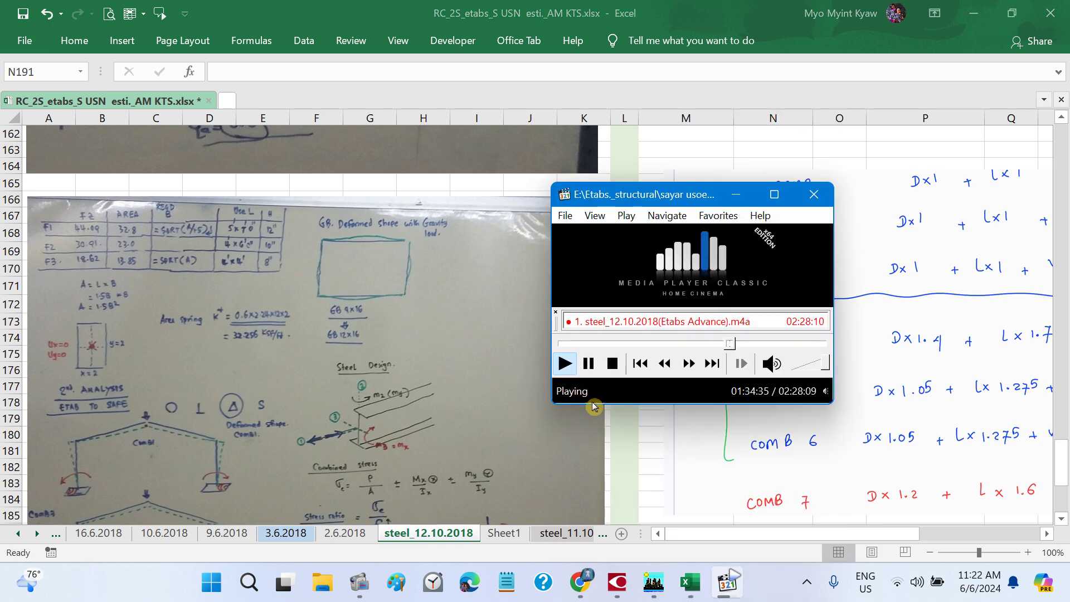
click(589, 365)
click(690, 582)
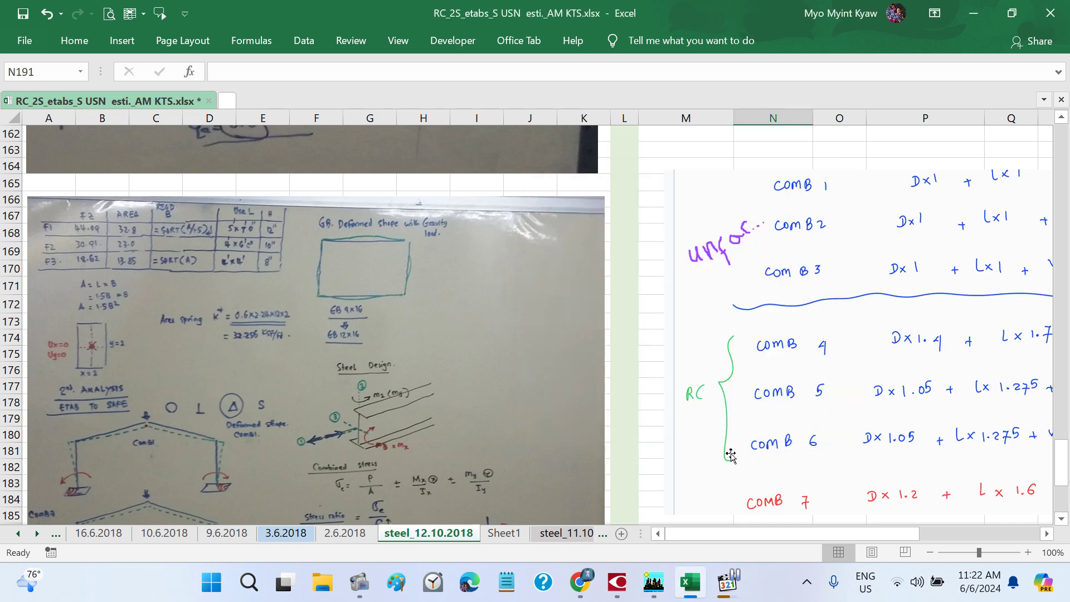
click(504, 532)
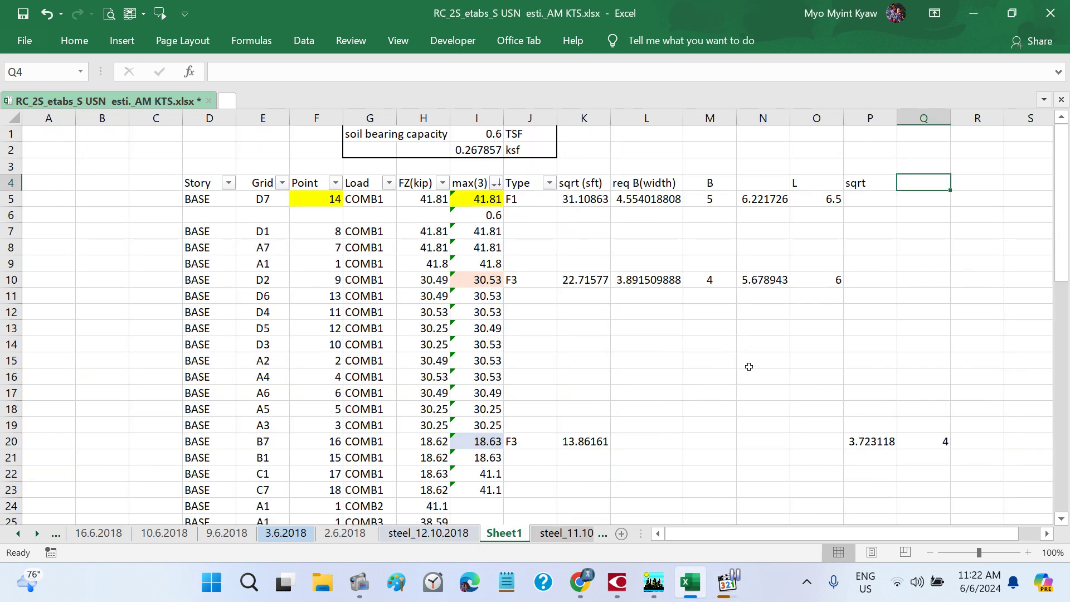
- Add the column headers "sft" in Q4 and "thk." in R4
scroll(748, 366, right, 1)
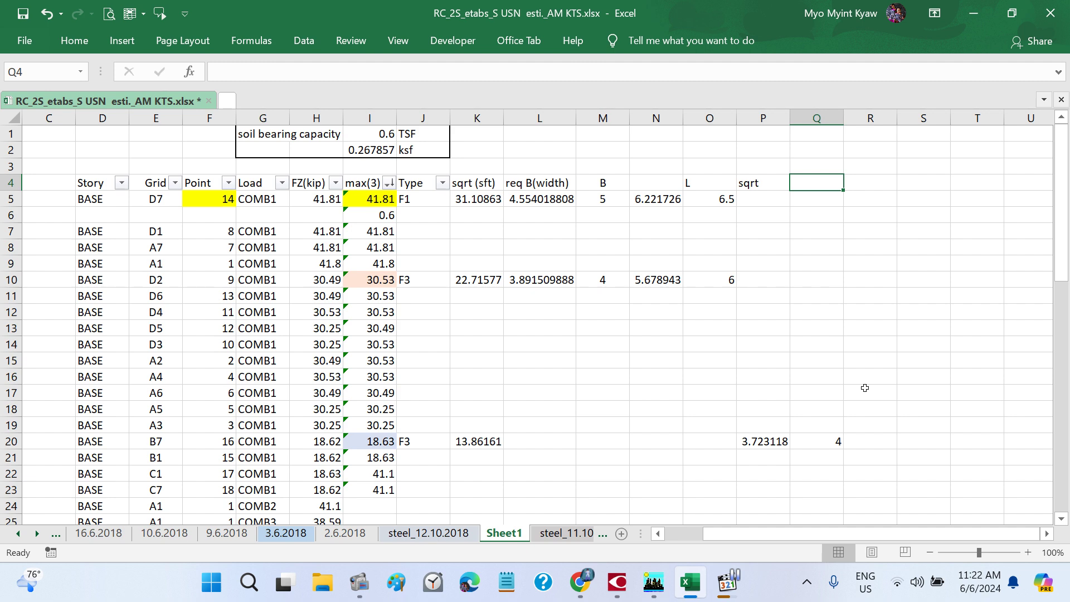
text(sft)
key(Tab)
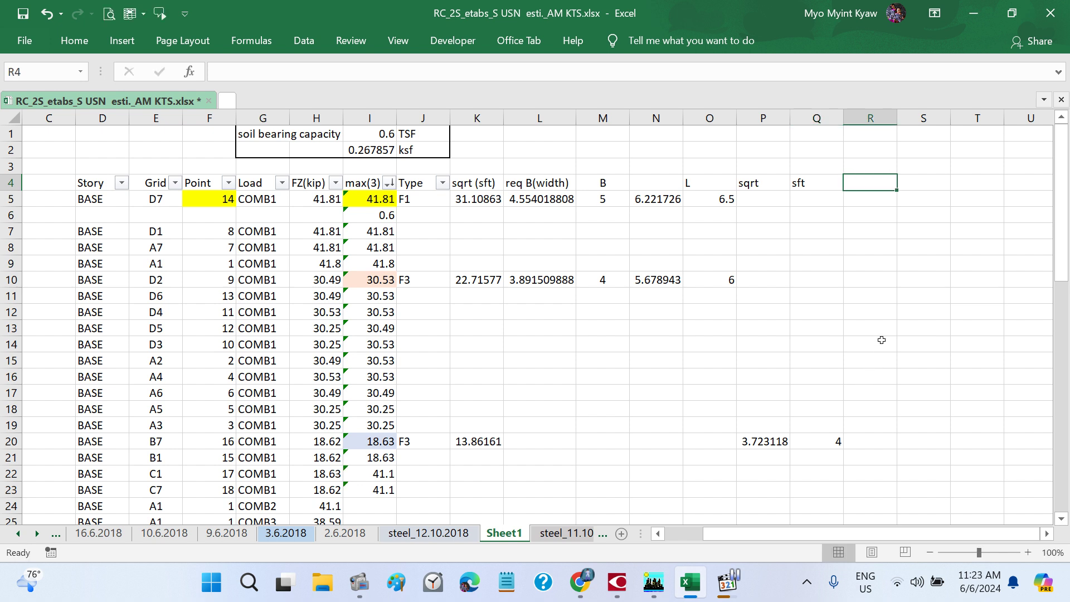
text(thk)
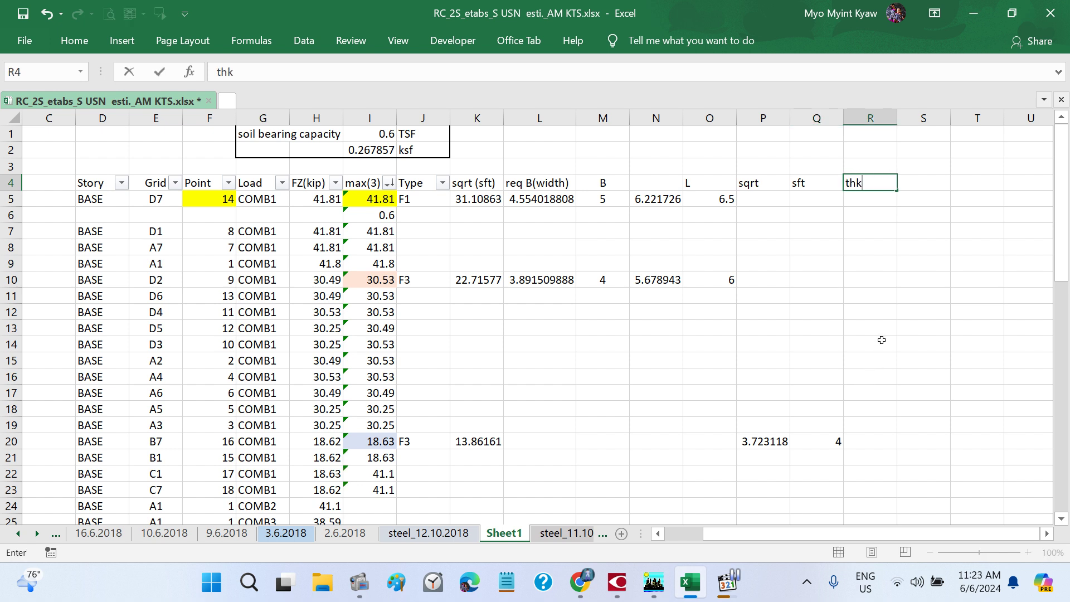
text(.)
key(Return)
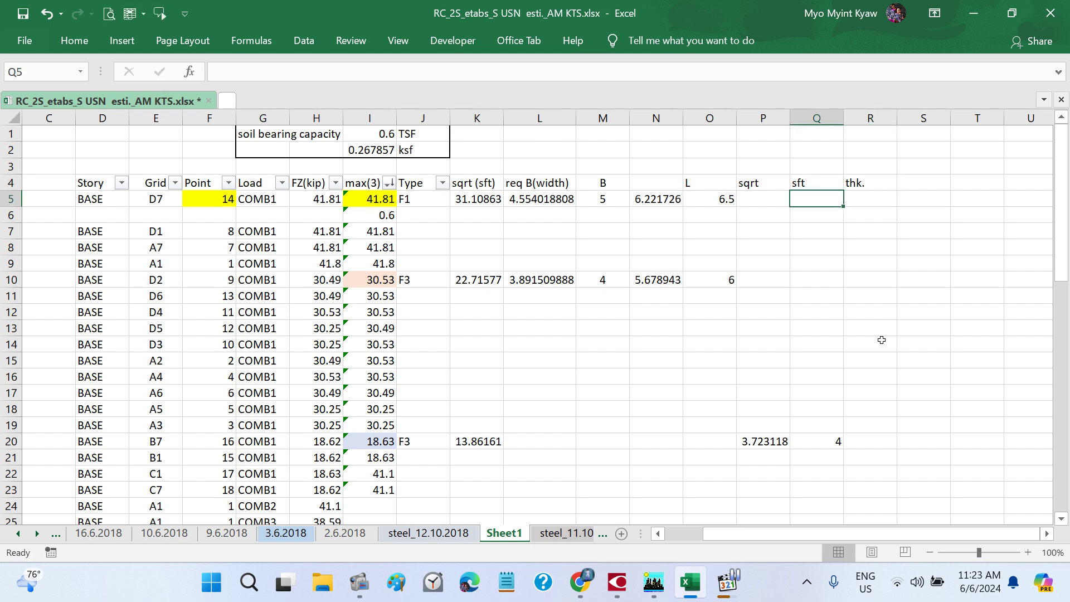
- Extend the thickness header in R4 to read "thk.(L*2-2)"
click(729, 202)
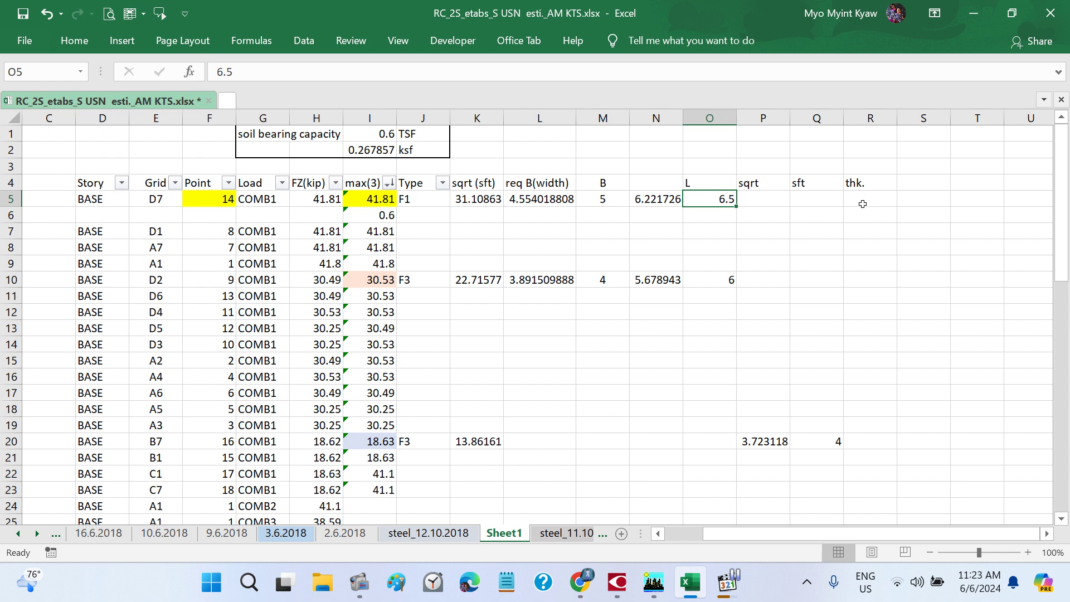
click(861, 204)
double_click(870, 182)
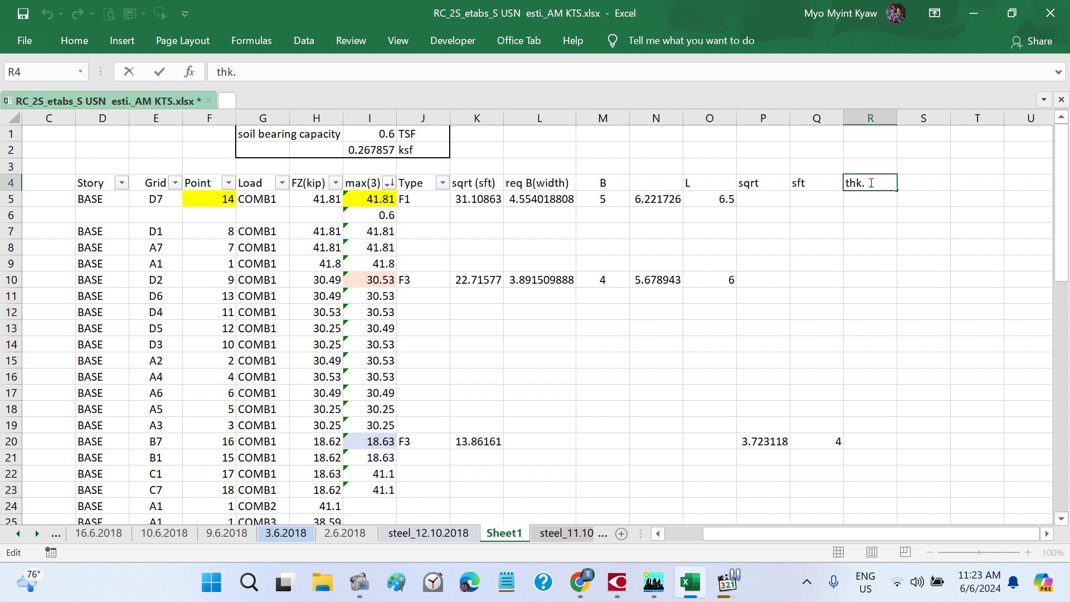
text((L*2-2)
key(Return)
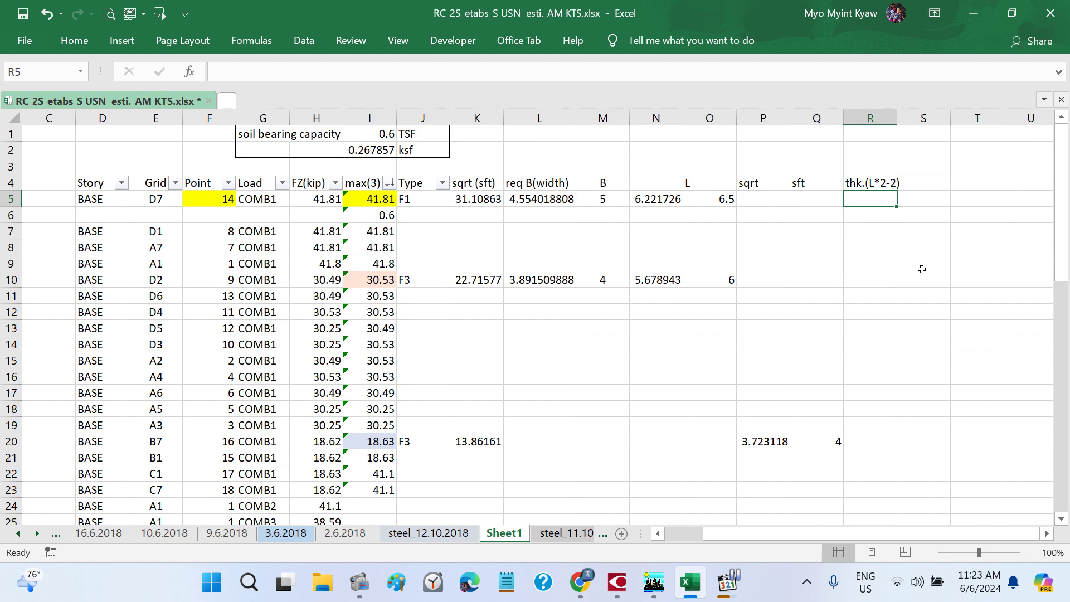
- Calculate the grid D7 footing thickness in R5 with =O5*2-2 and compare it with the handwritten table on steel_12.10.2018
text(=)
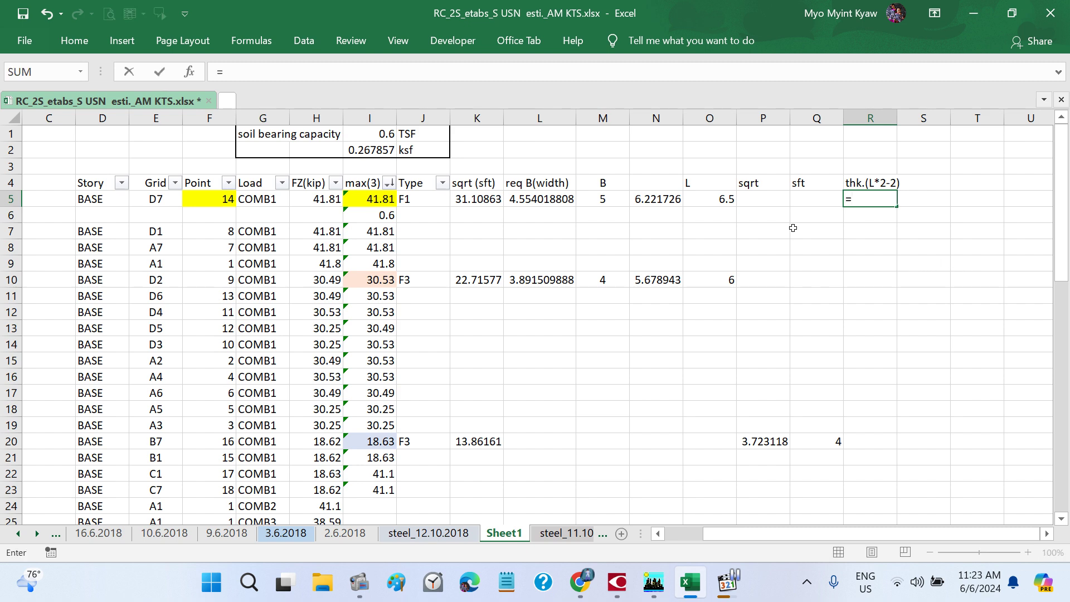
click(709, 200)
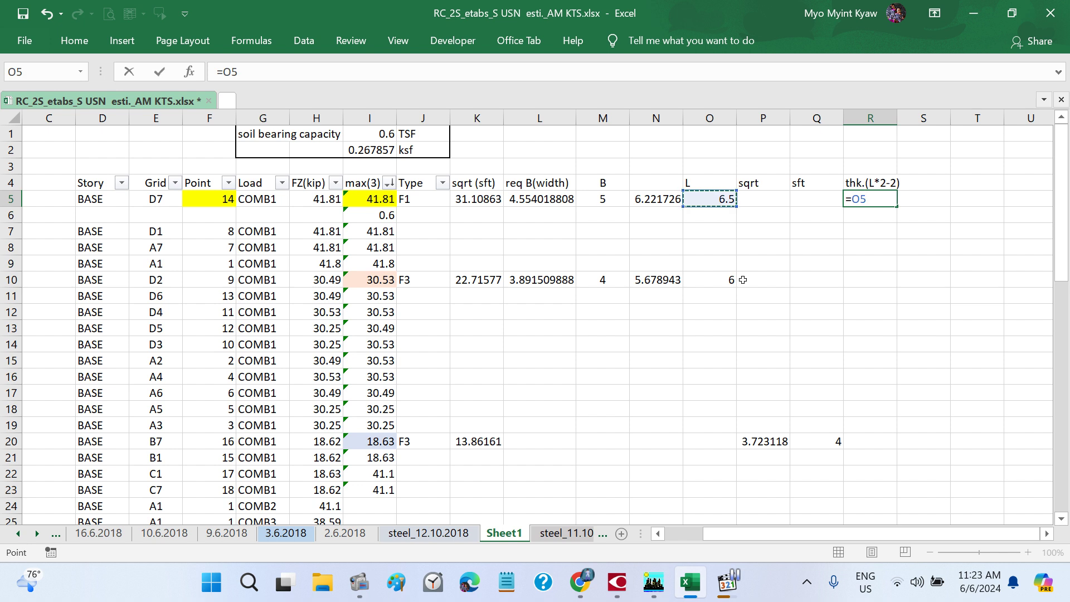
text(*2-2)
key(Return)
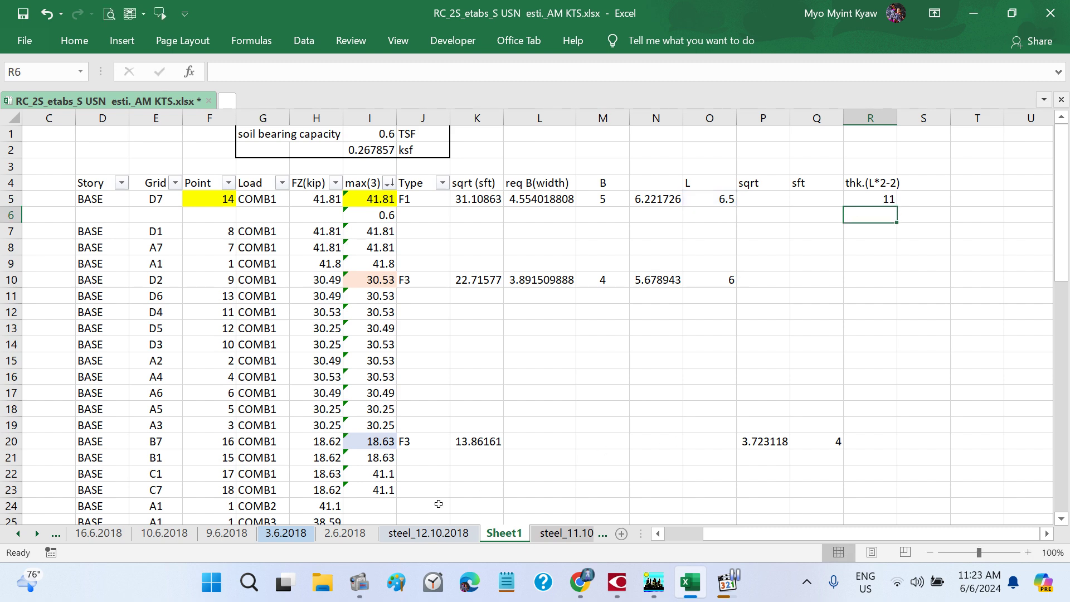
click(424, 535)
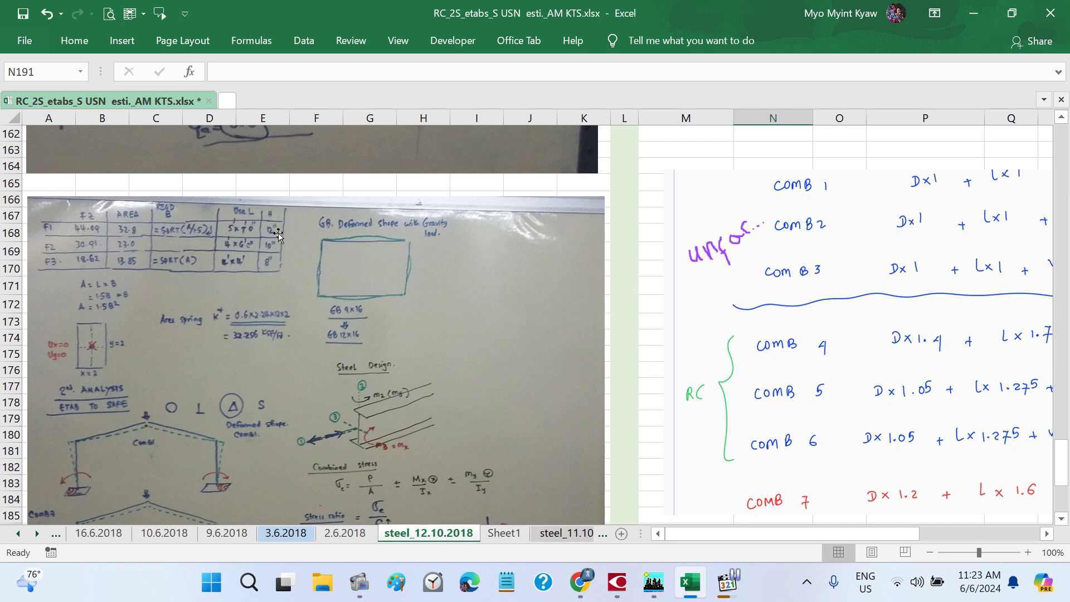
click(503, 534)
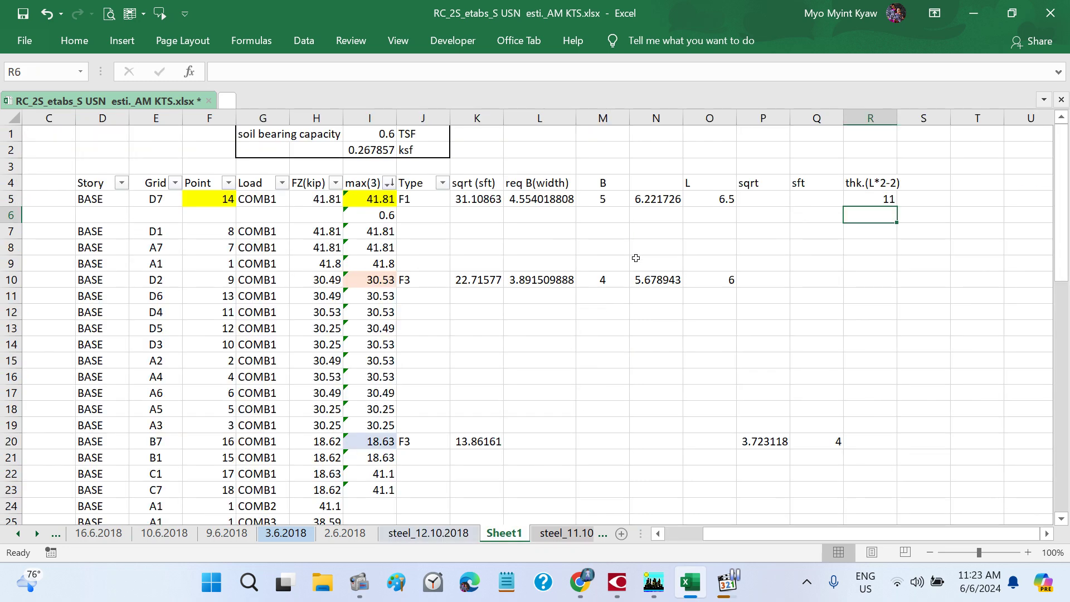
- Copy the thickness formula from R5 to R10 for the grid D2 footing
click(868, 281)
text(=)
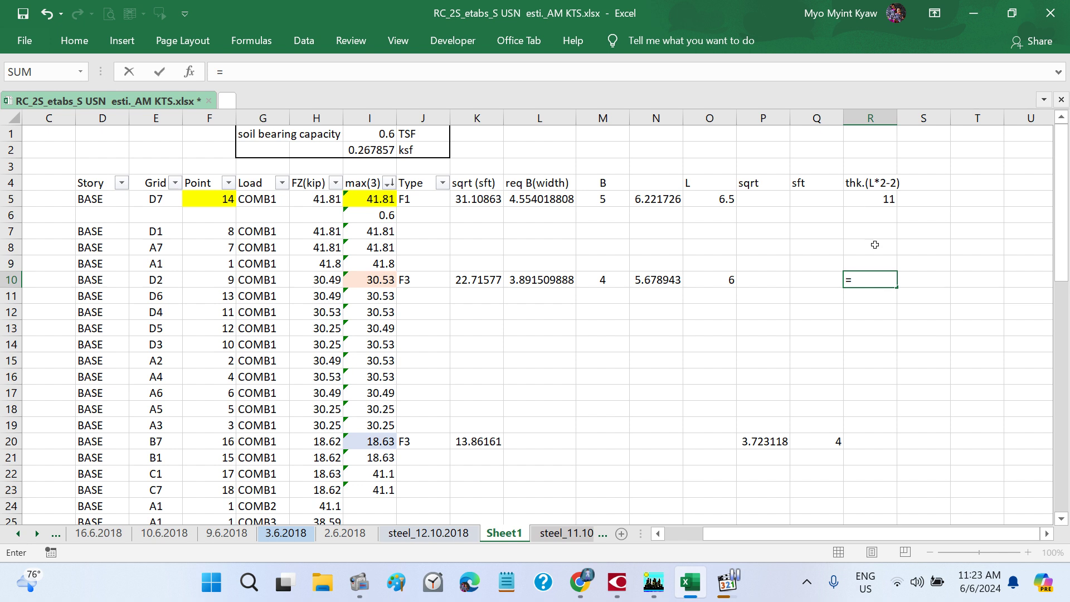
key(Escape)
click(868, 200)
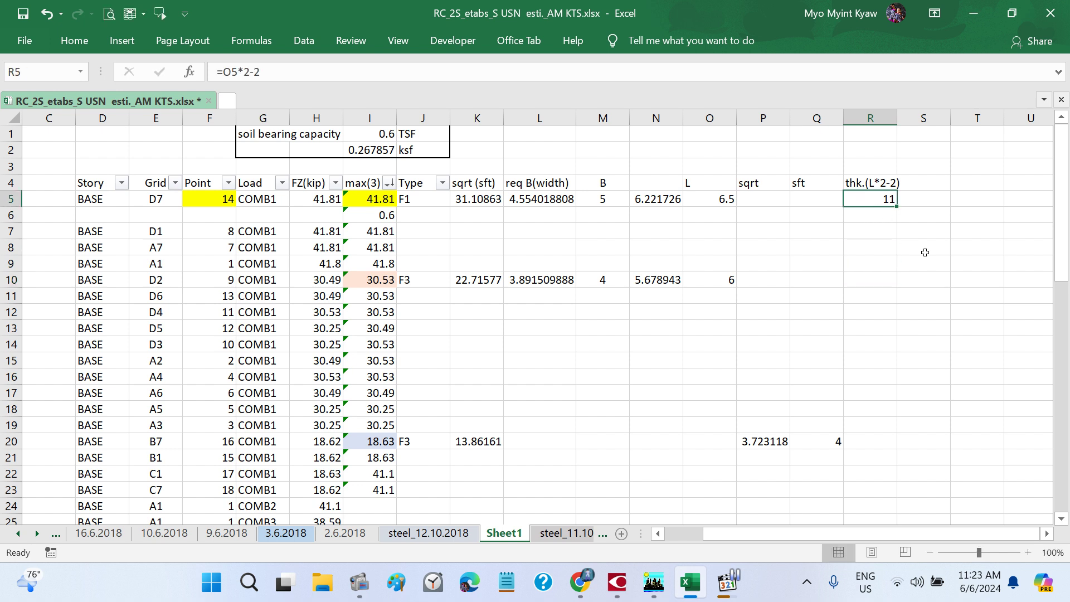
key(ctrl+c)
click(879, 278)
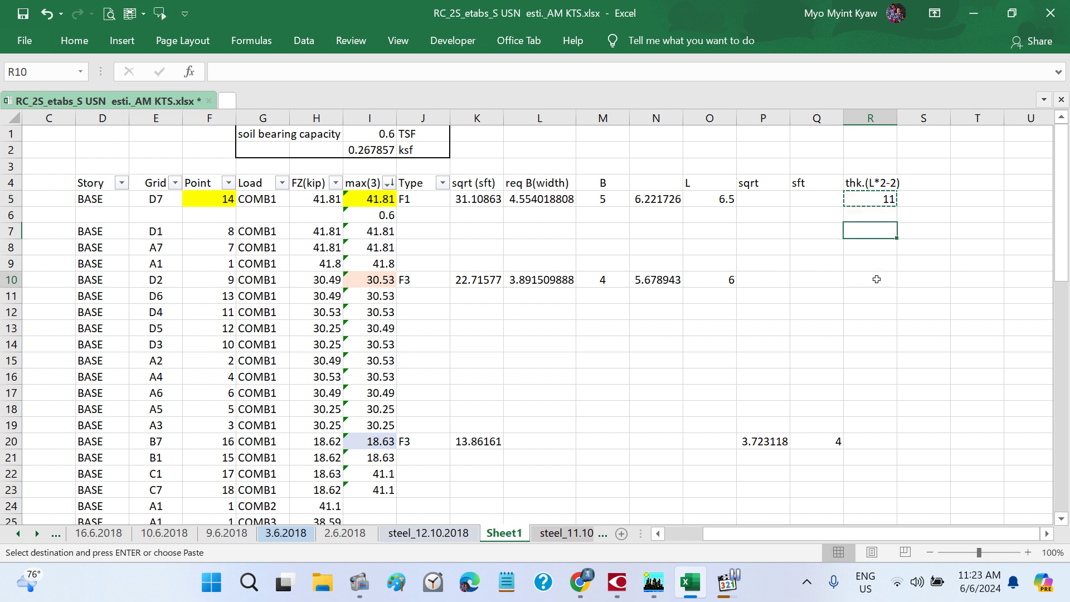
key(ctrl+v)
key(Escape)
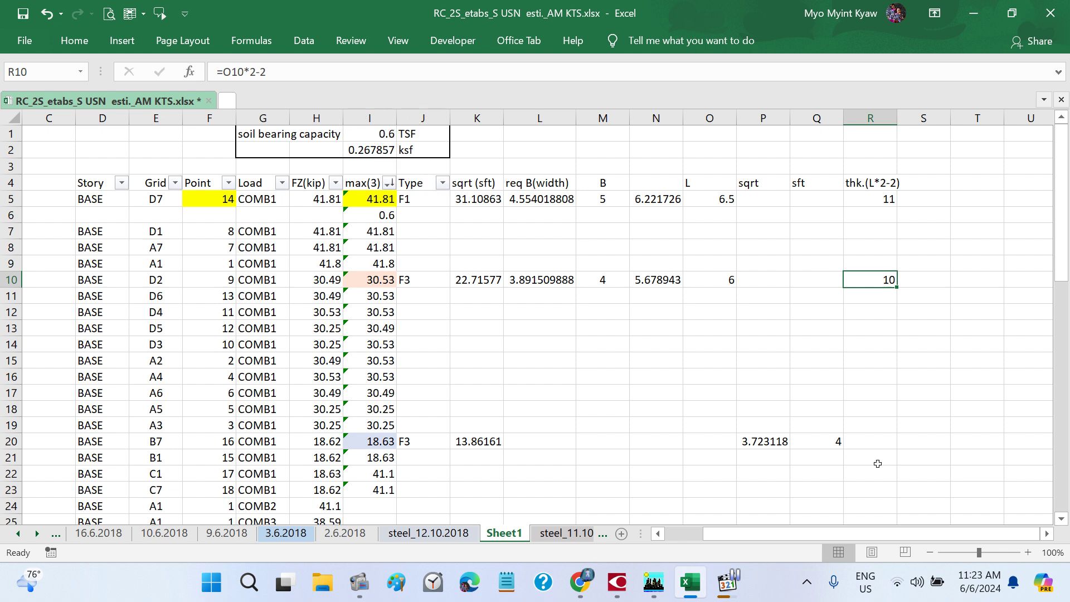
- Try copying the thickness formula from R10 to R20 for the grid B7 footing, and undo the paste
click(880, 436)
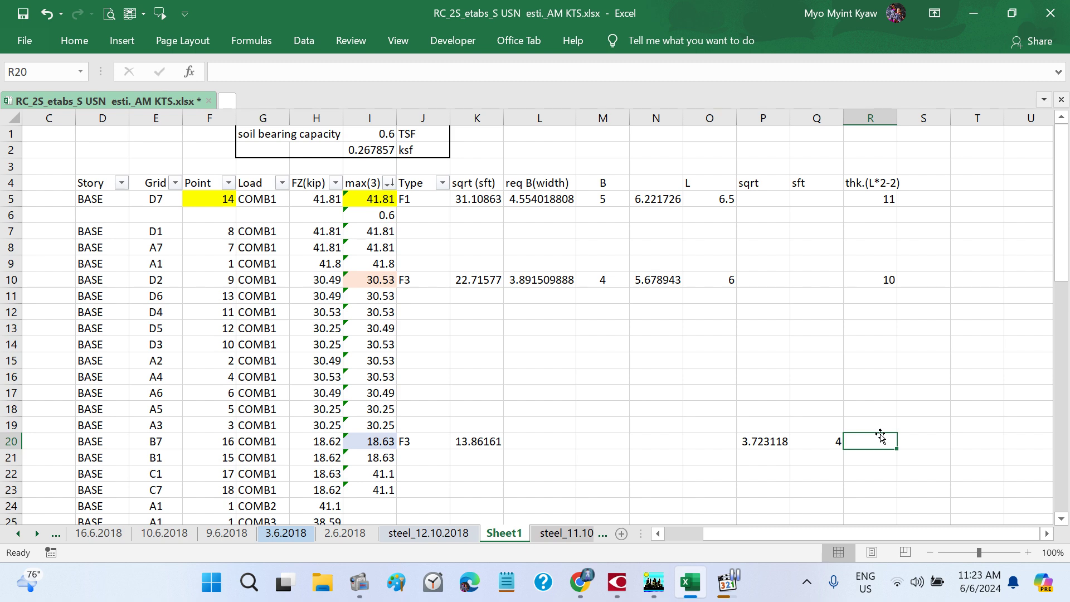
click(881, 281)
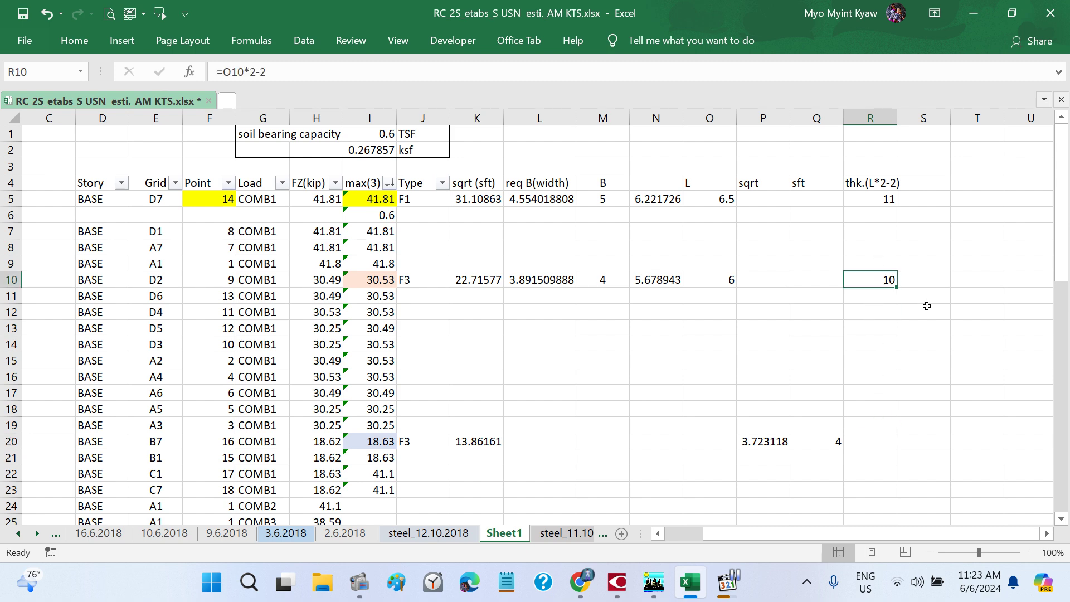
key(ctrl+c)
click(873, 438)
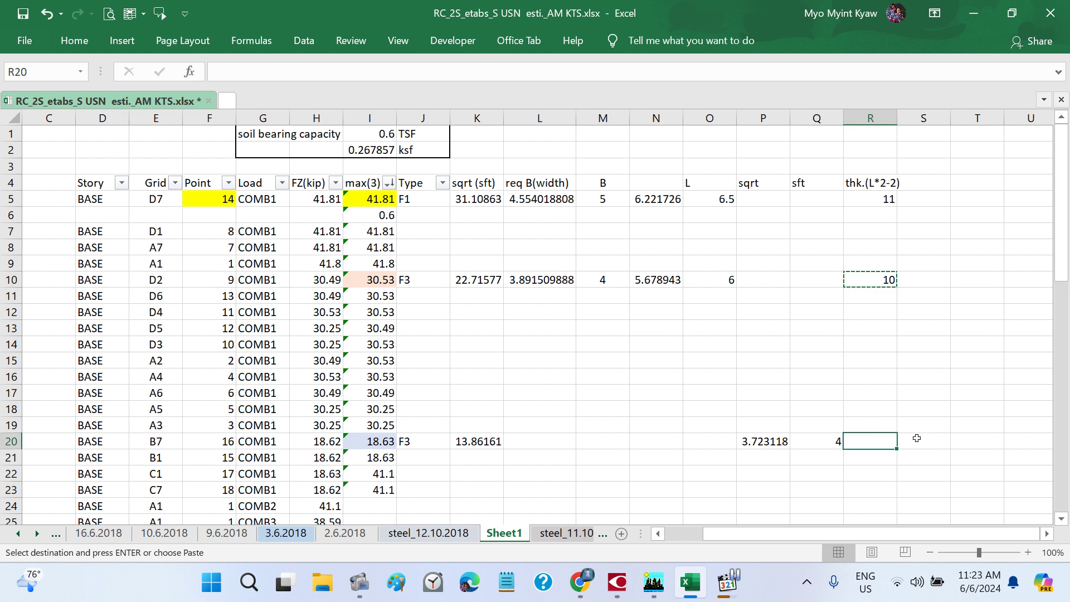
key(ctrl+v)
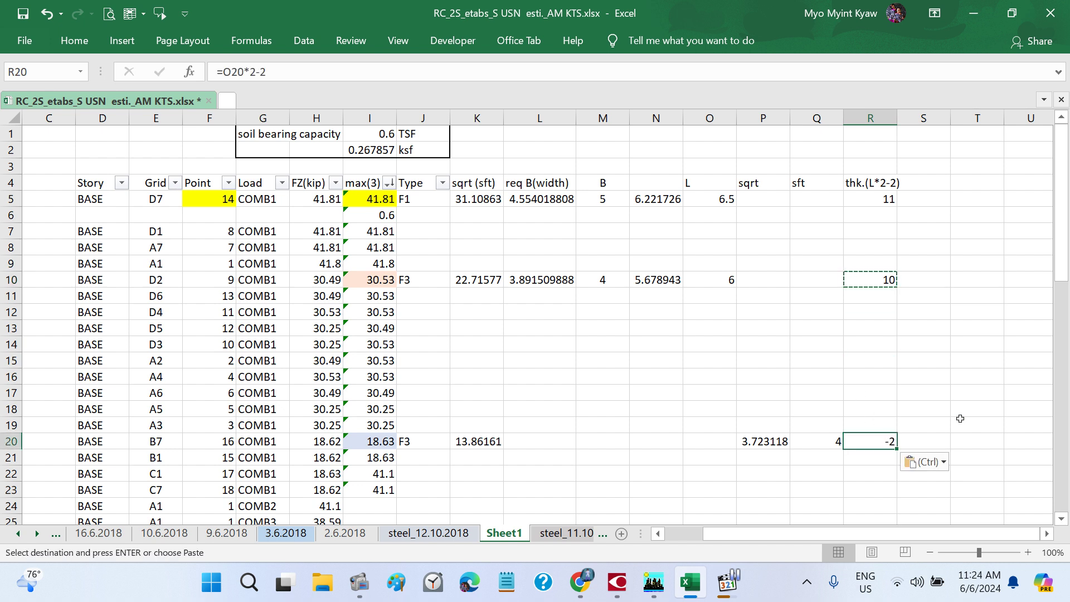
key(Escape)
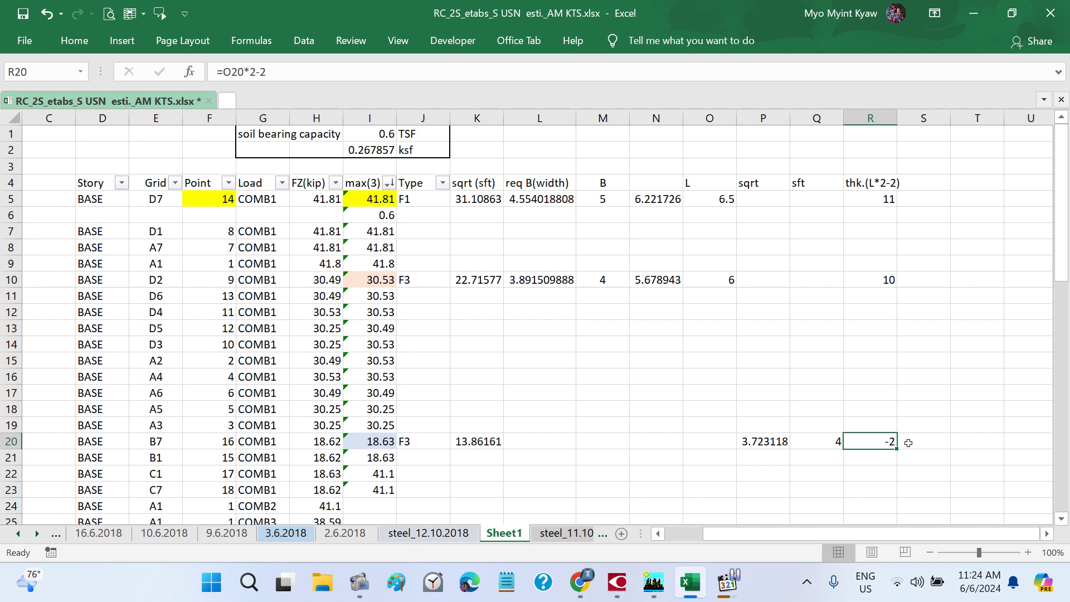
key(ctrl+z)
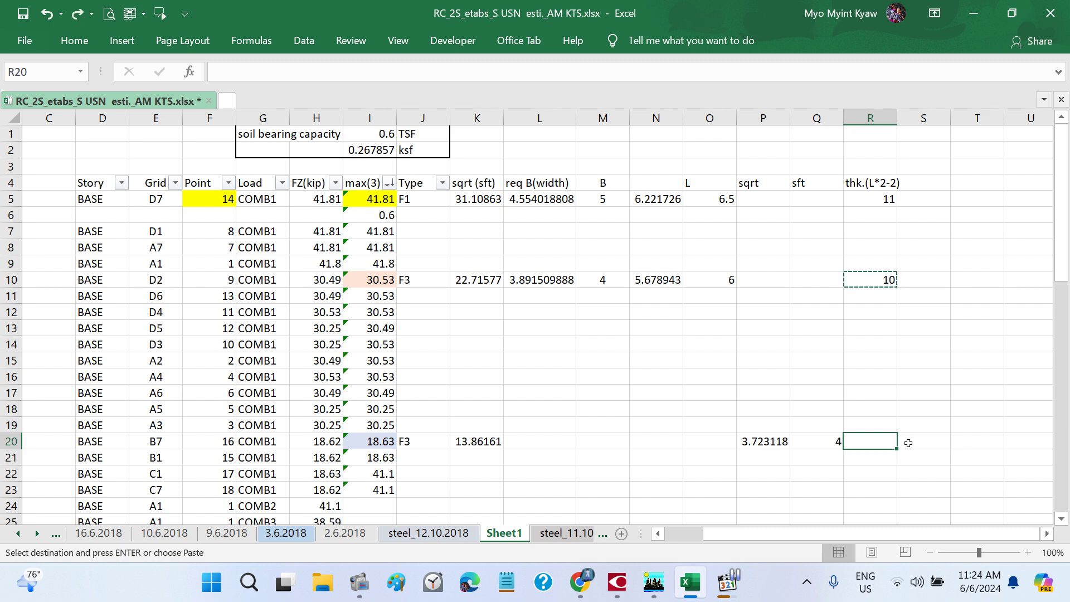
- Enter 8 as the grid B7 footing thickness in R20
text(8)
key(Return)
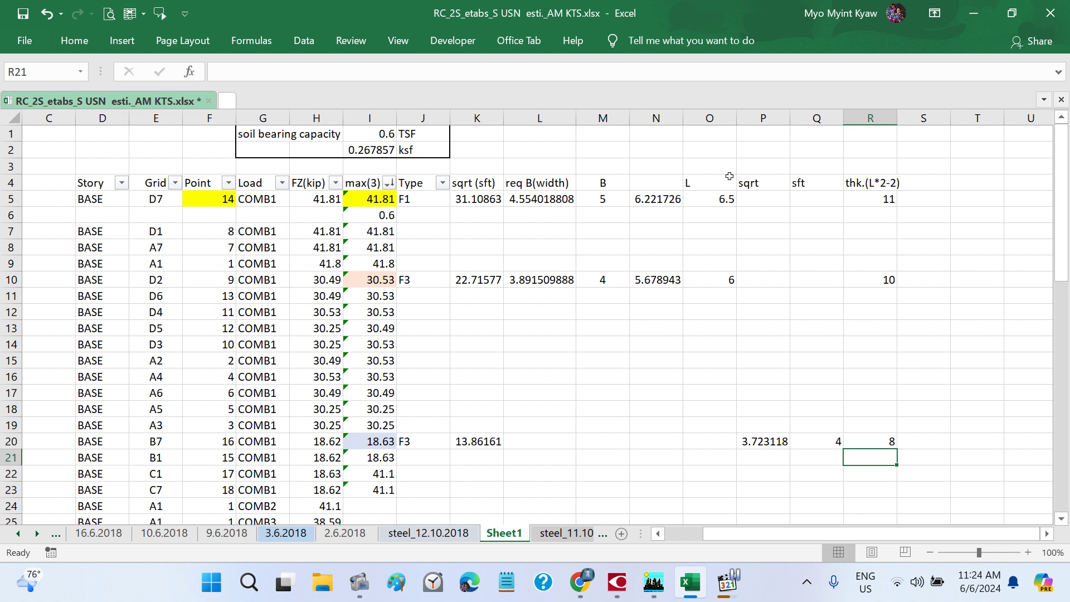
- Center the contents of the L dimension column O and the thickness column R
click(716, 128)
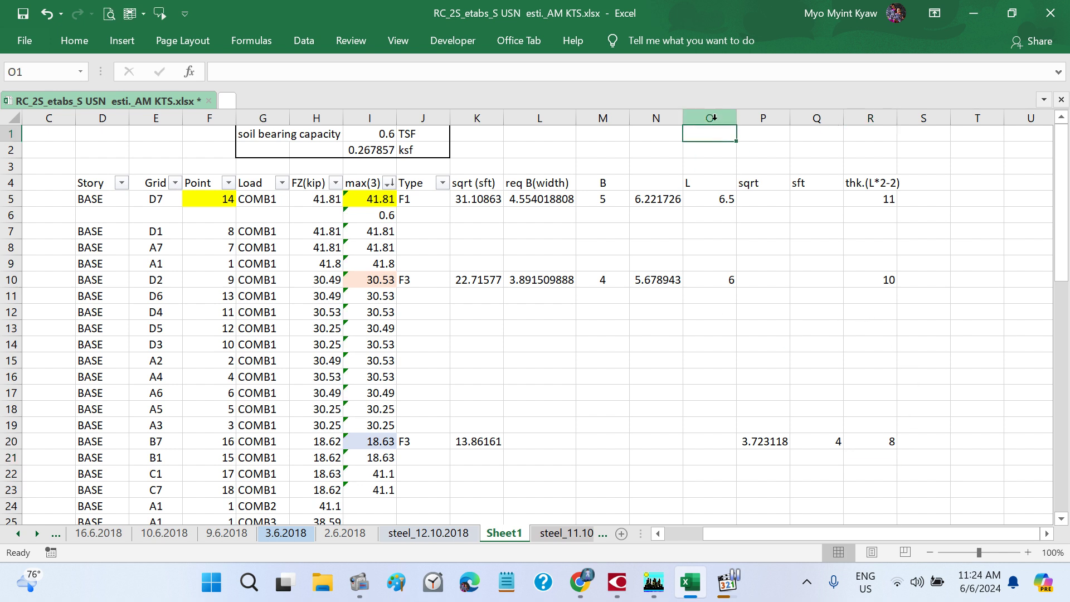
click(712, 118)
click(78, 44)
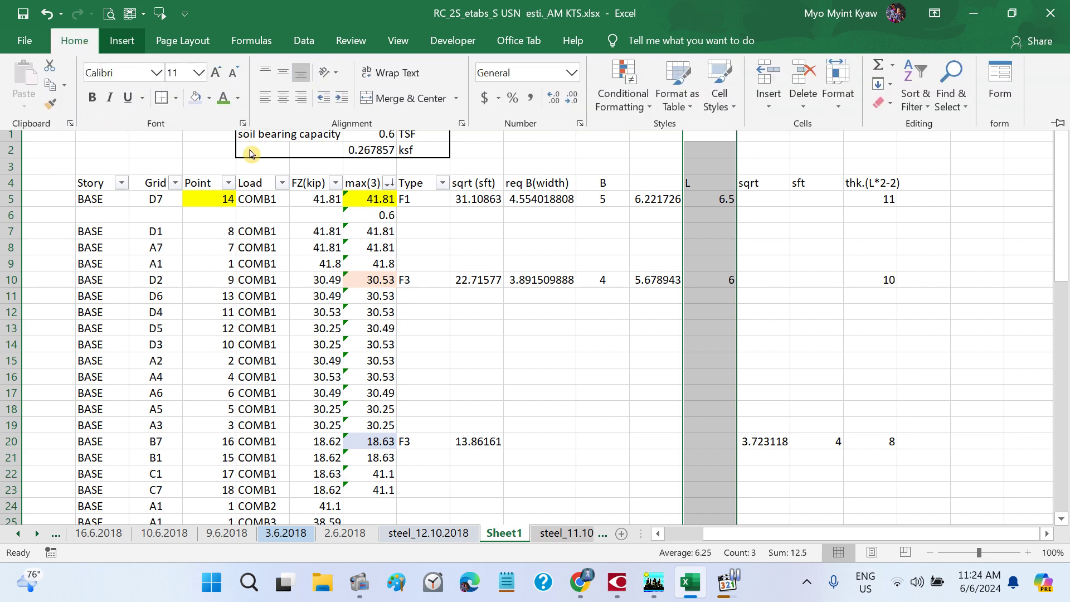
click(283, 98)
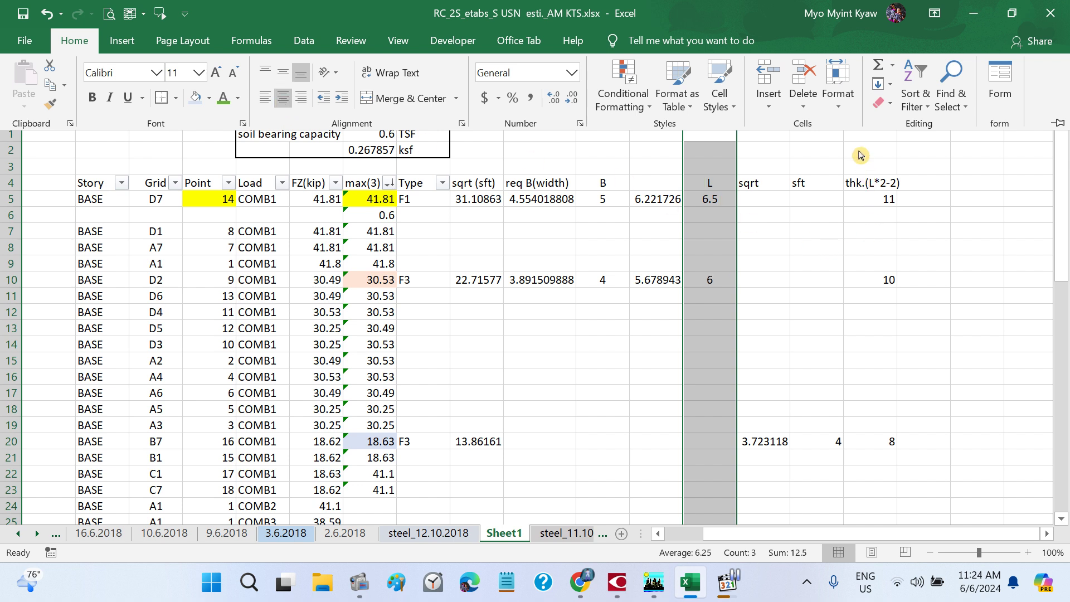
click(858, 118)
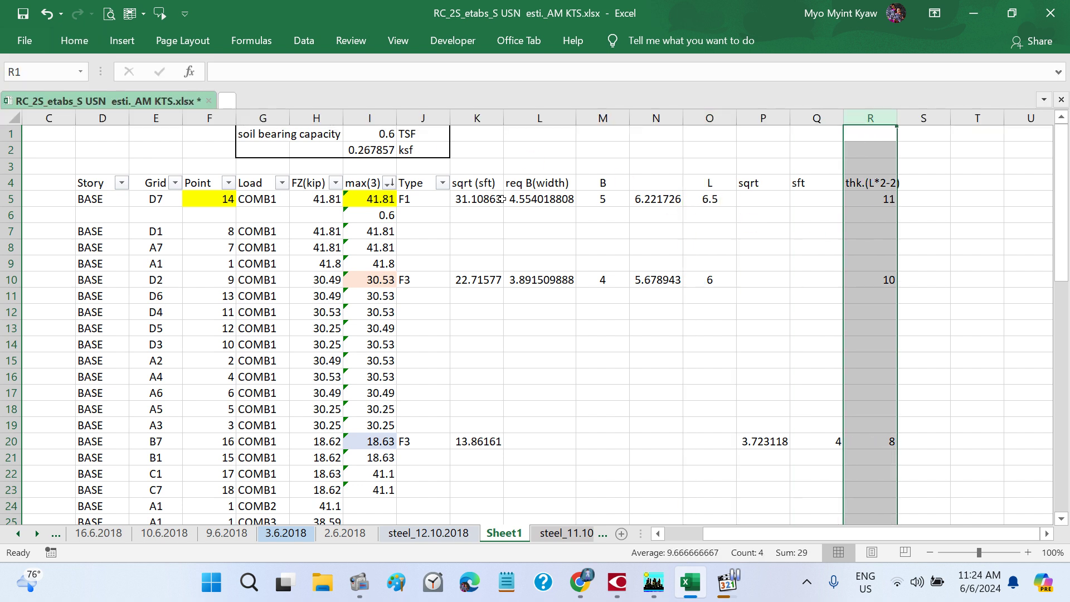
click(83, 43)
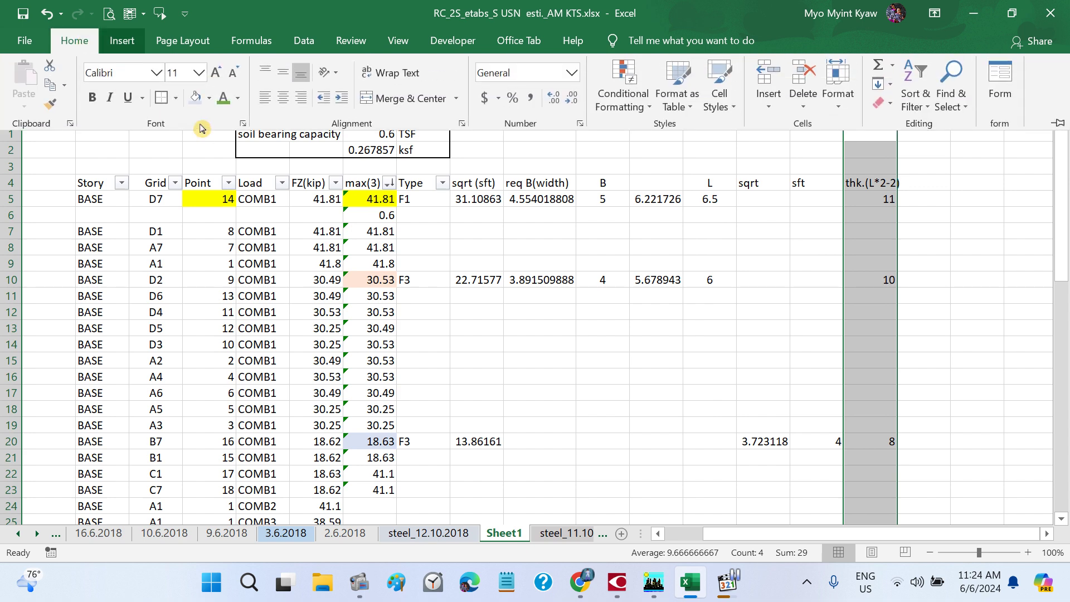
click(283, 98)
click(940, 305)
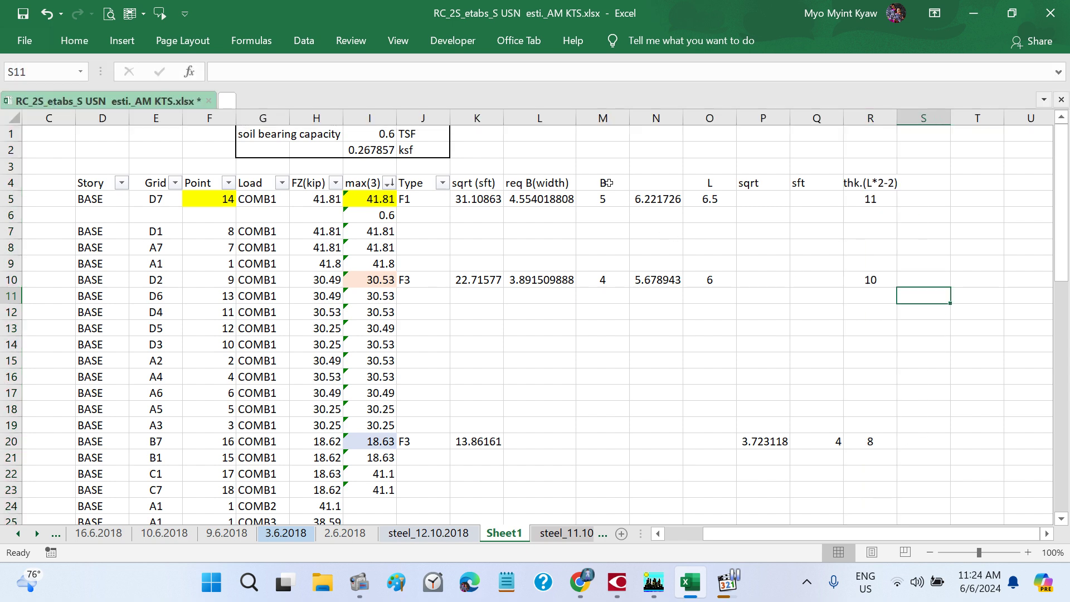
- Shade the B cells M4:M10 and the L cells O4:O10 with the light blue fill
drag(607, 183, 604, 281)
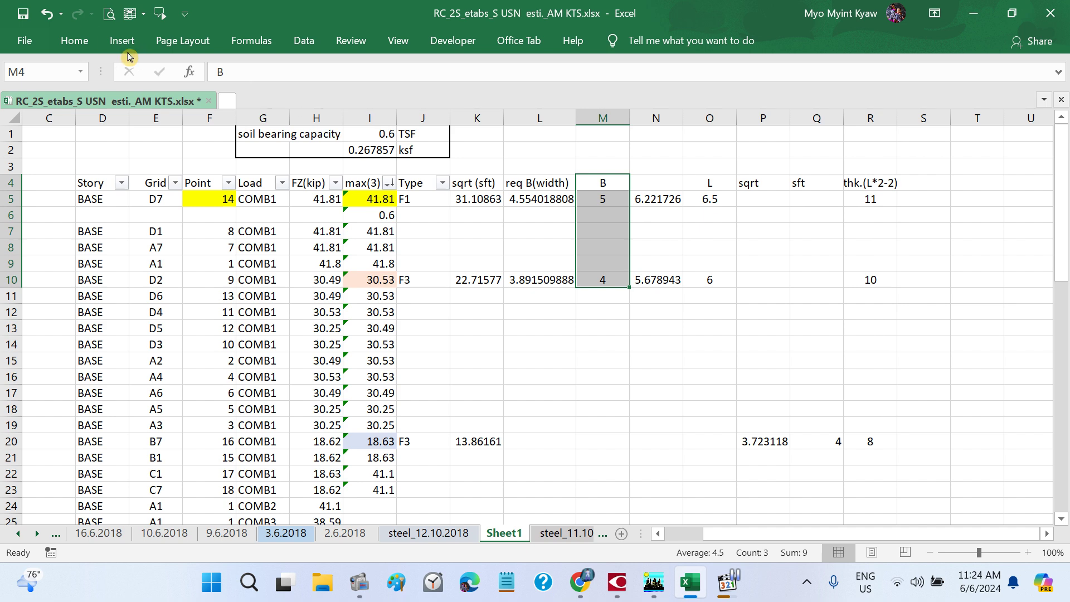
click(81, 40)
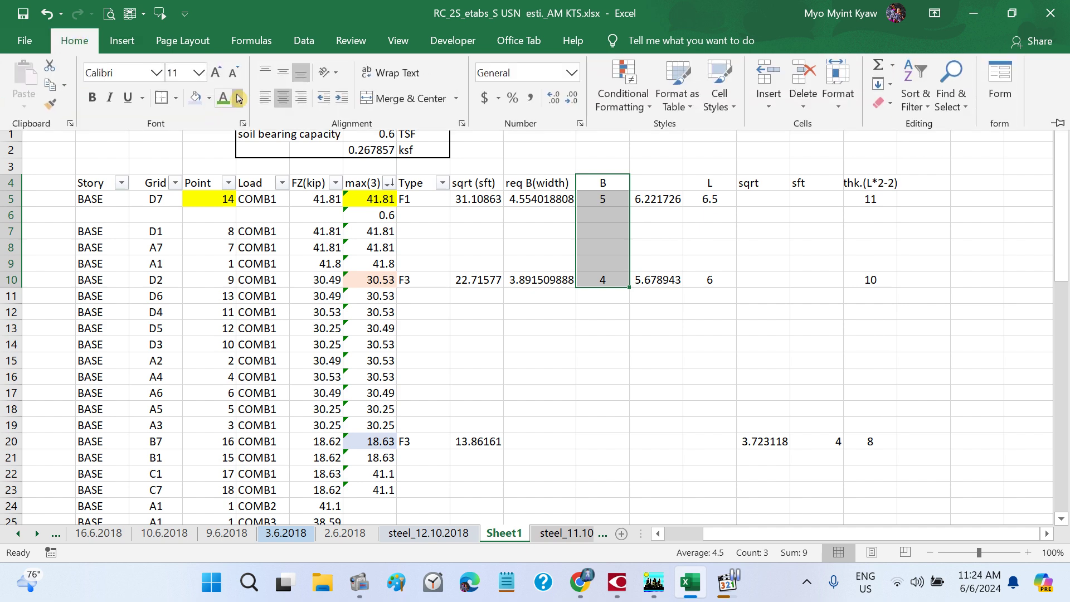
click(196, 99)
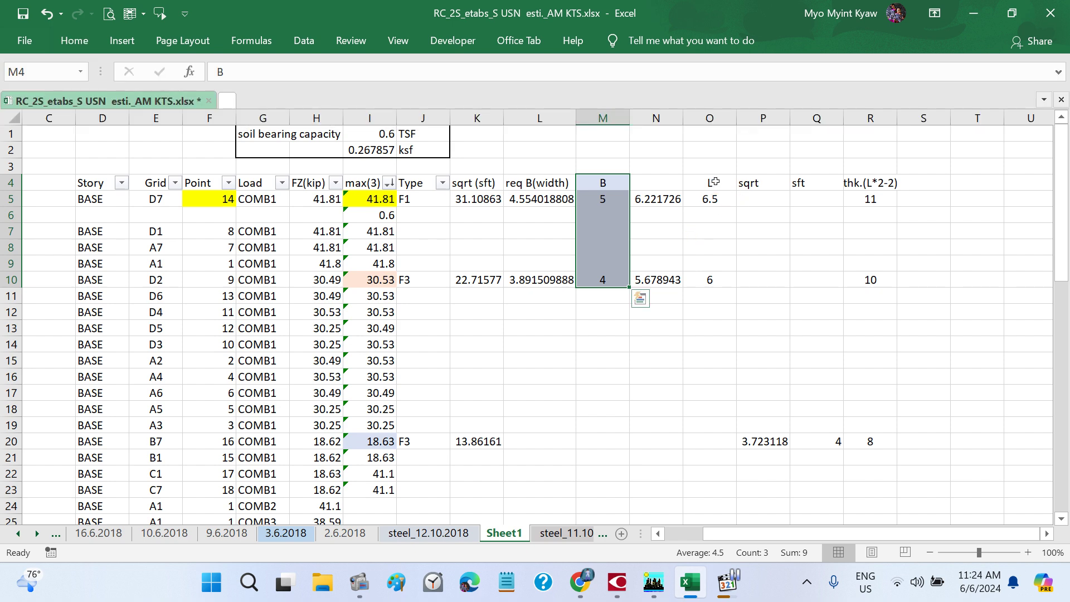
drag(714, 182, 711, 281)
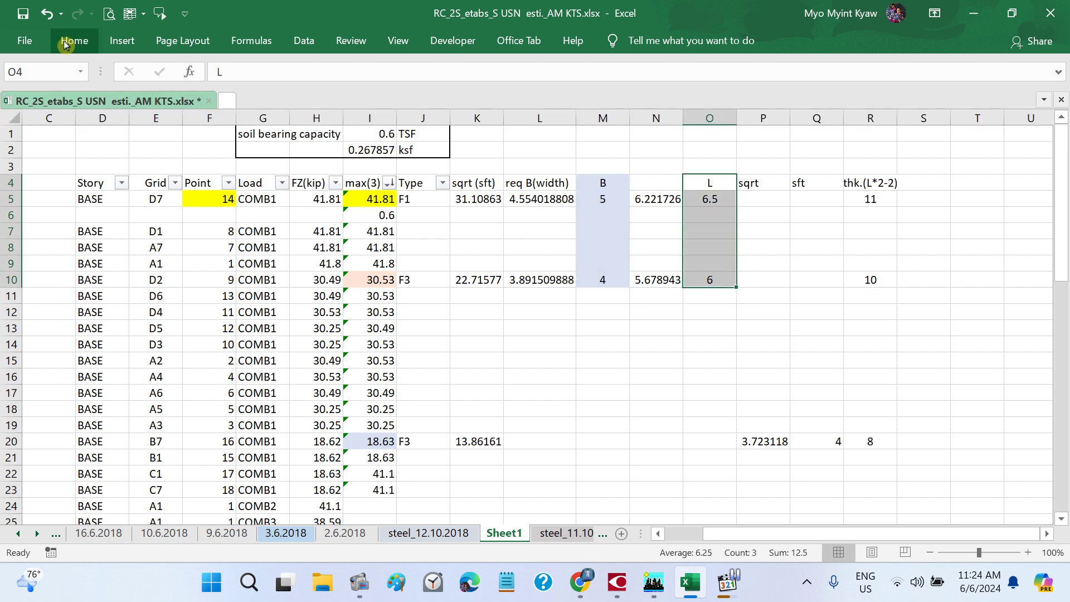
click(66, 44)
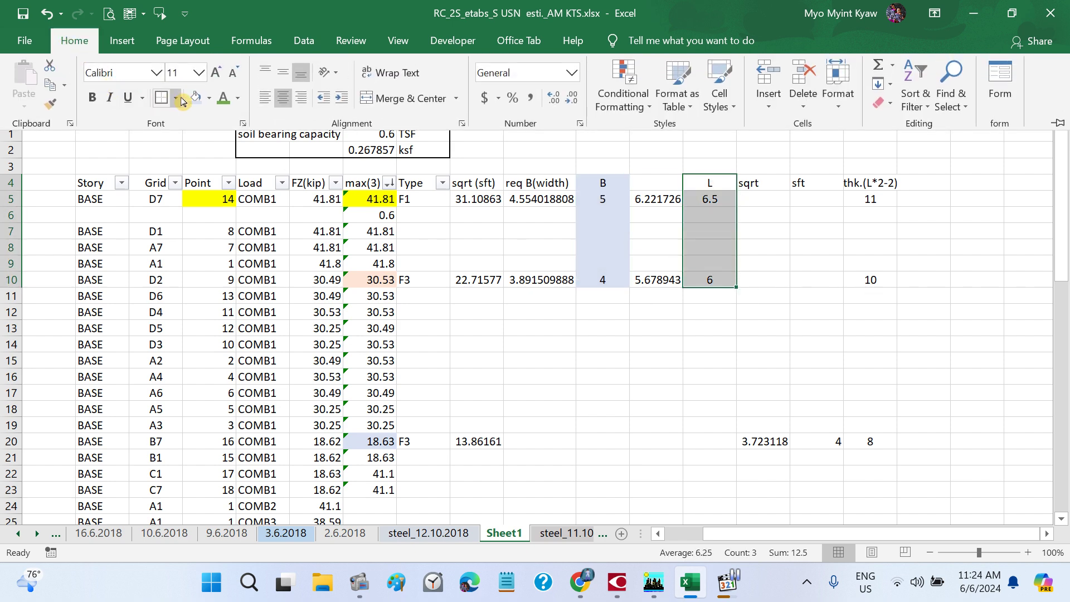
click(196, 98)
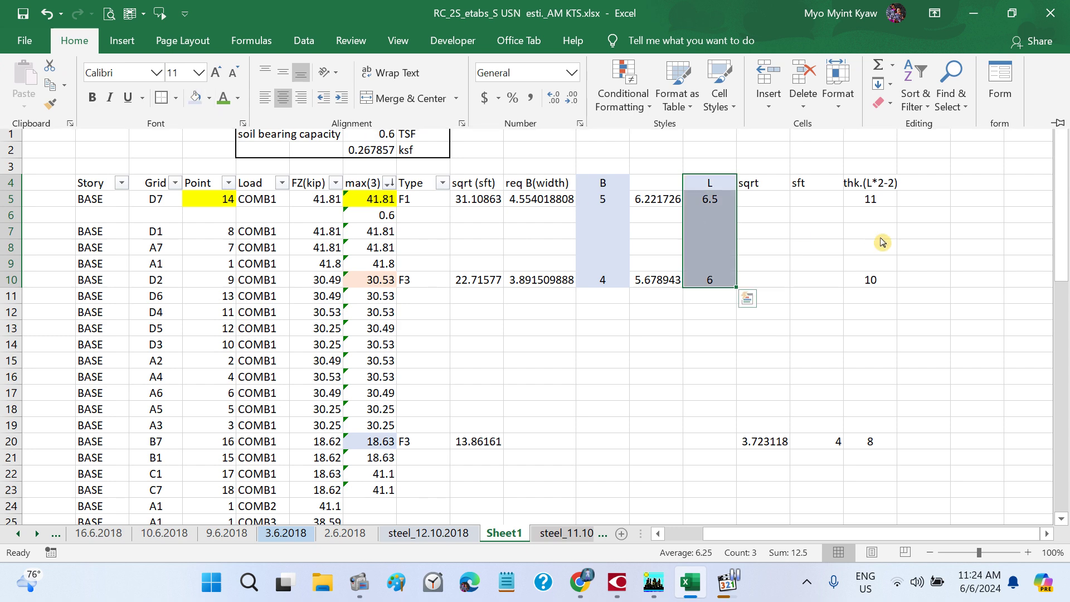
click(882, 224)
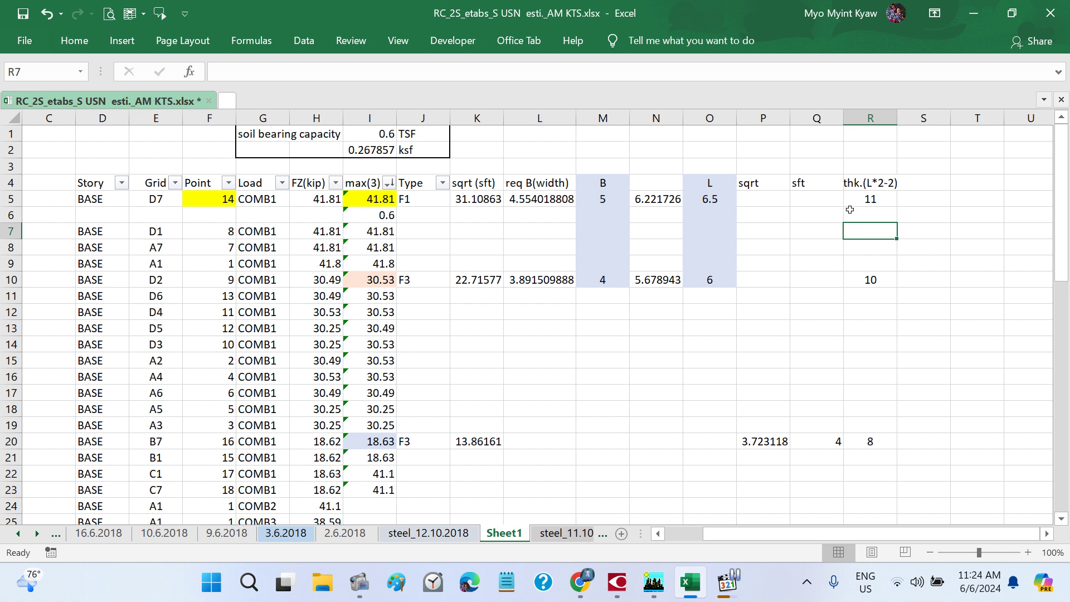
- Shade the square footing size cells Q4:Q20 with the same light blue fill
drag(819, 185, 838, 443)
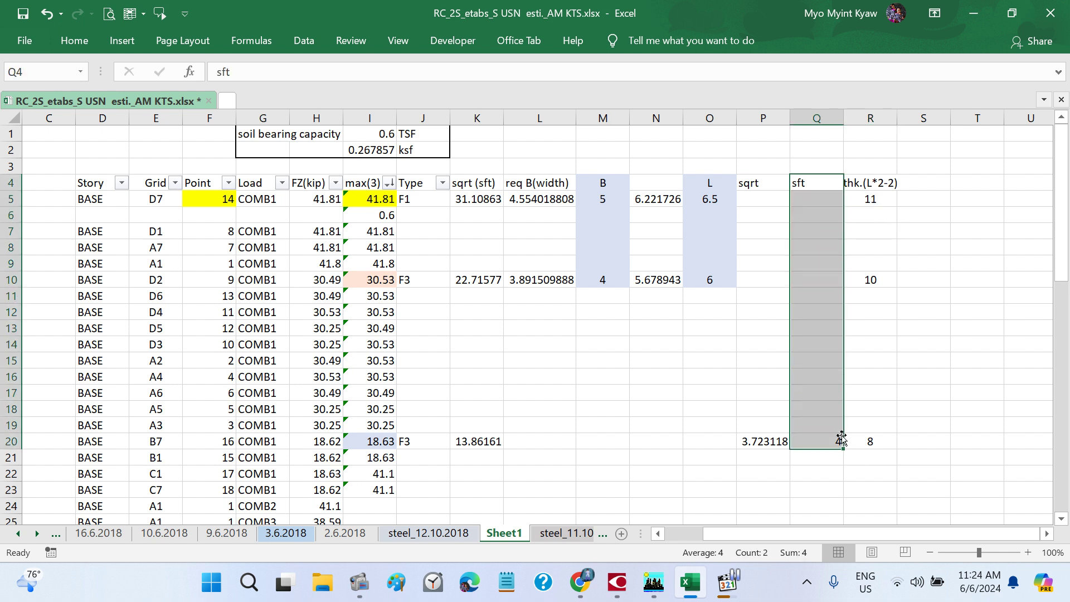
click(76, 47)
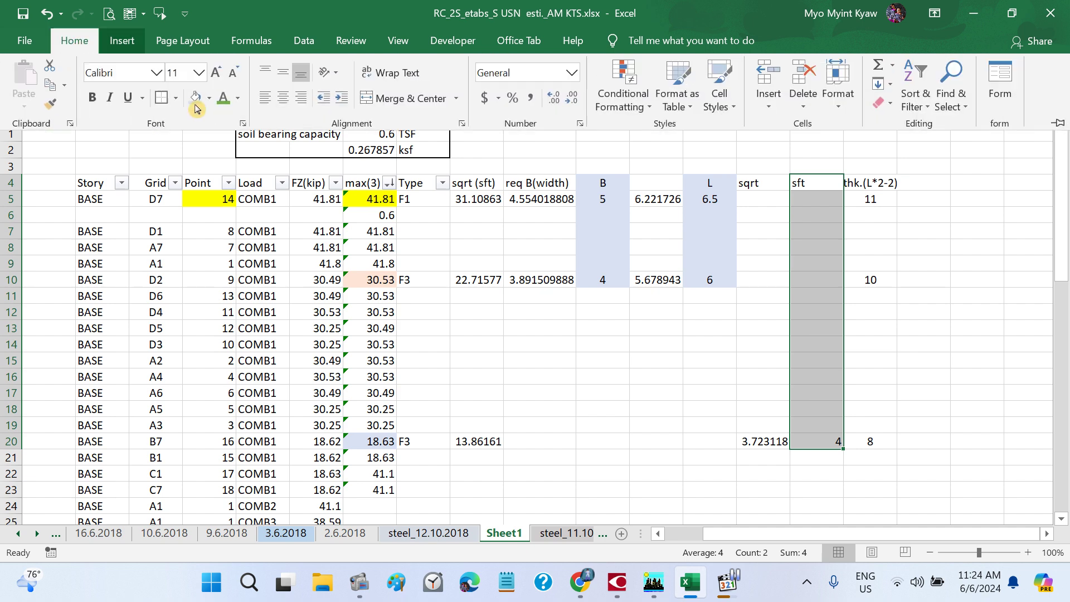
click(196, 104)
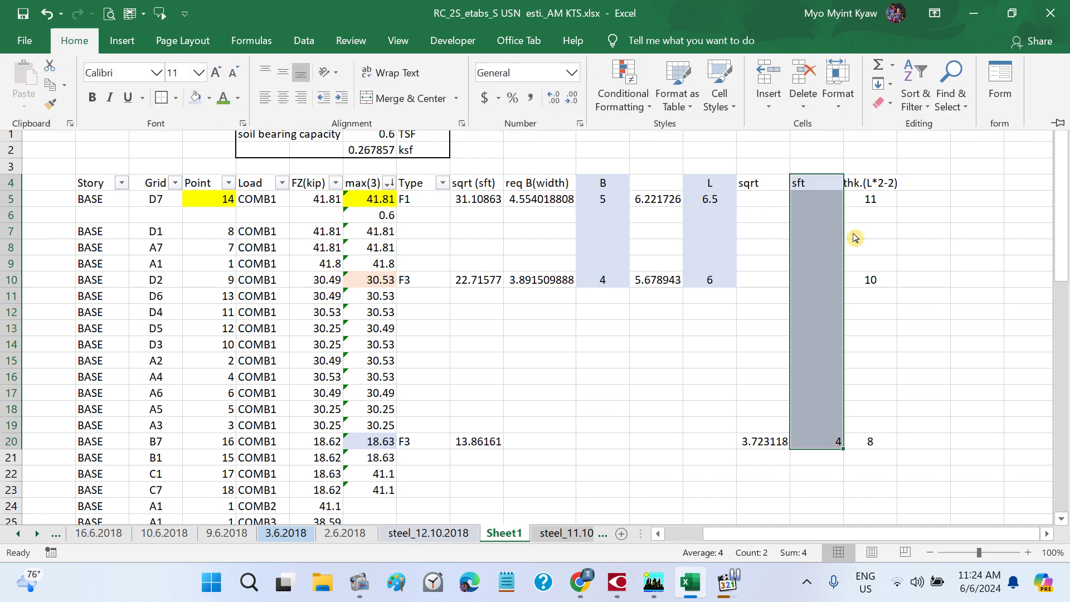
click(924, 240)
- Set the font color of the thickness cells R4:R20 to standard red
drag(879, 184, 886, 437)
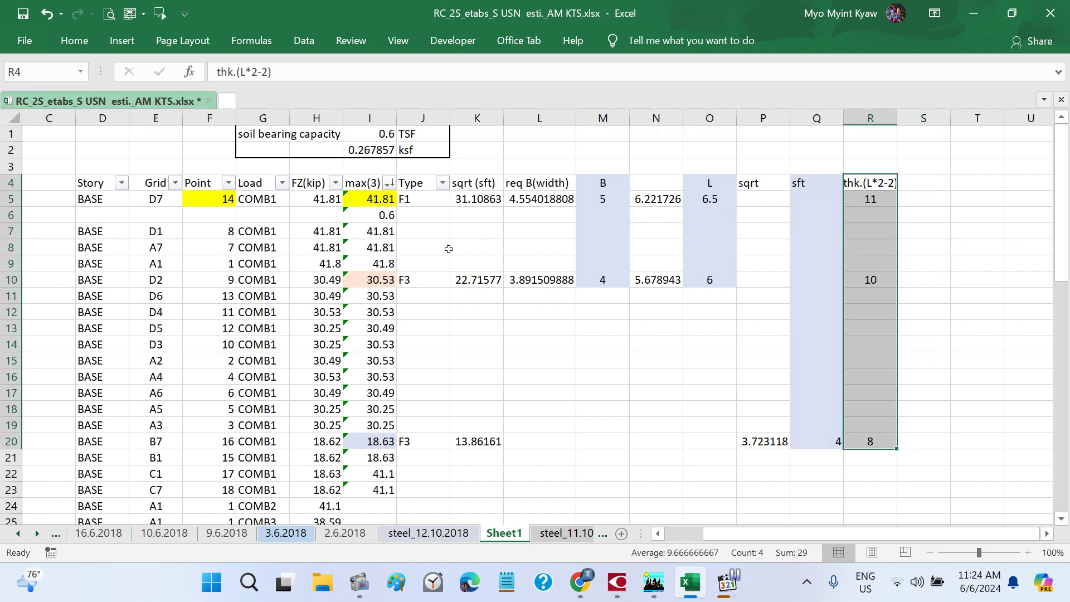
click(74, 41)
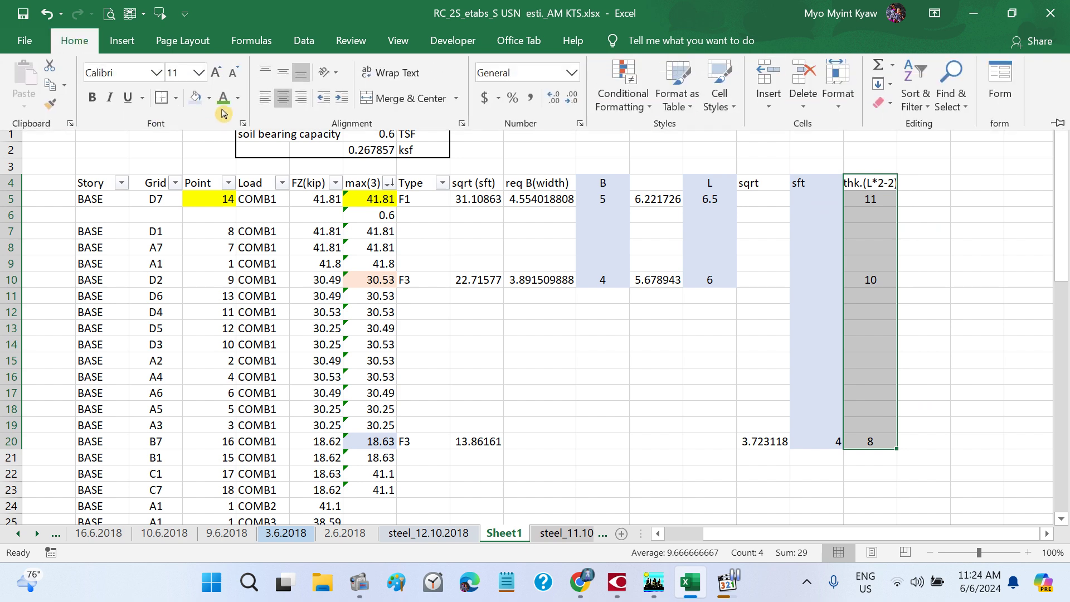
click(238, 101)
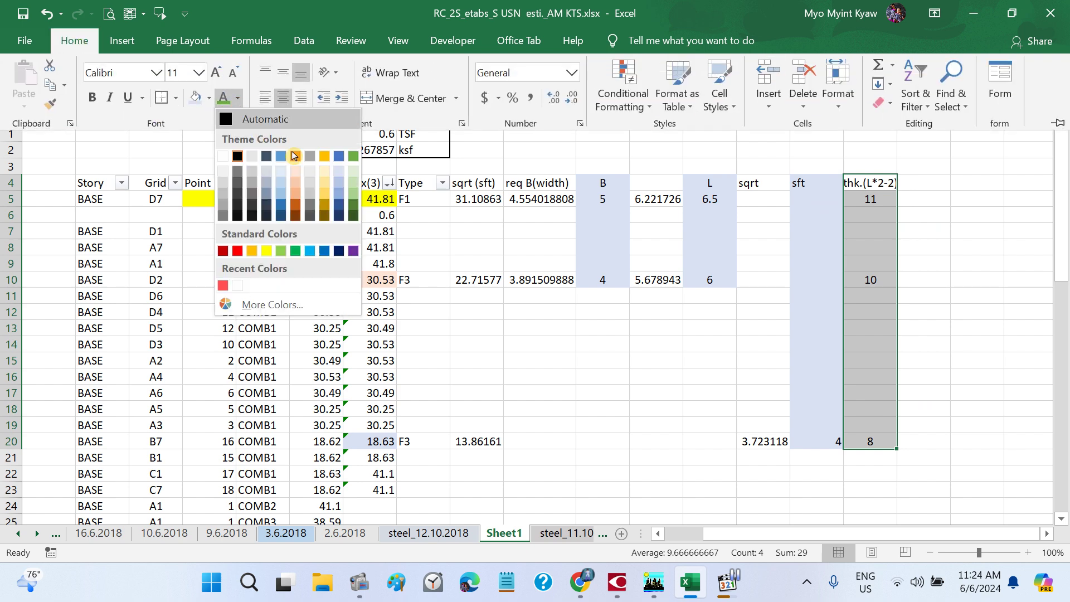
click(237, 251)
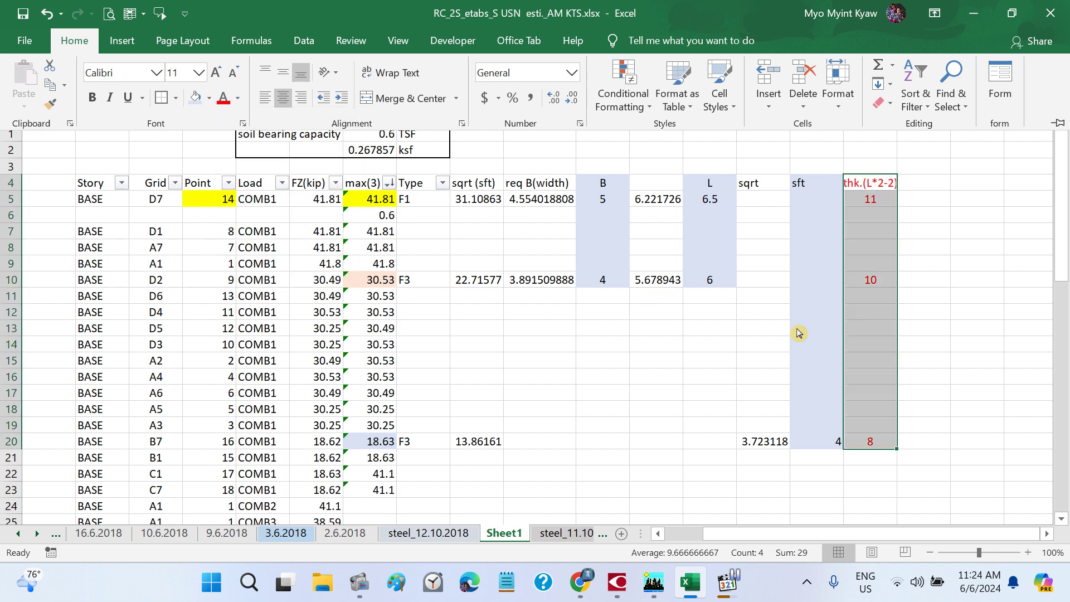
click(956, 344)
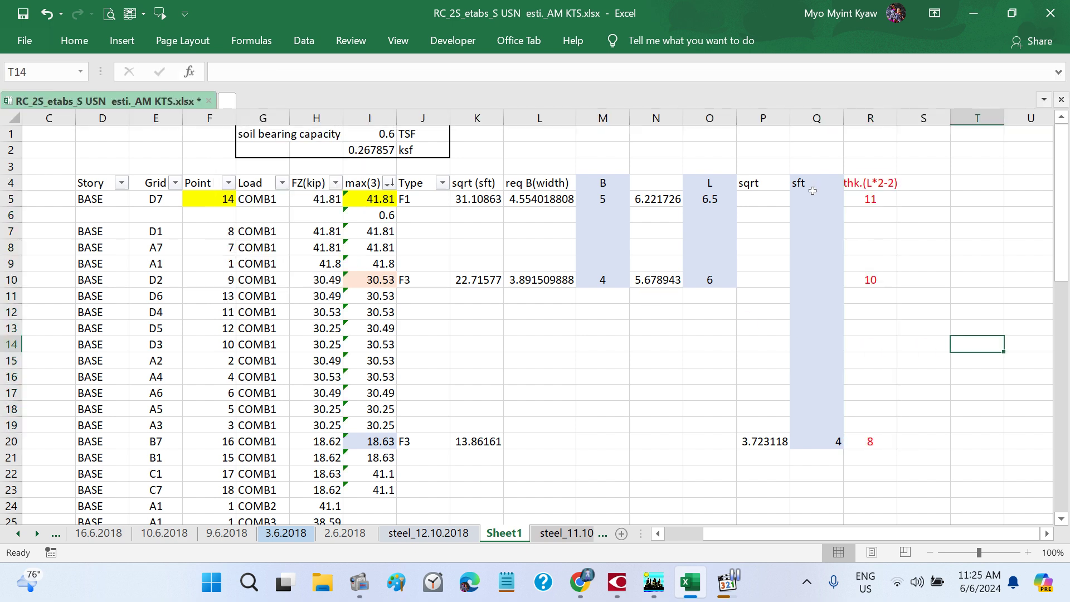
- Center the header in Q4 and change its text to "sqrt footing"
click(812, 191)
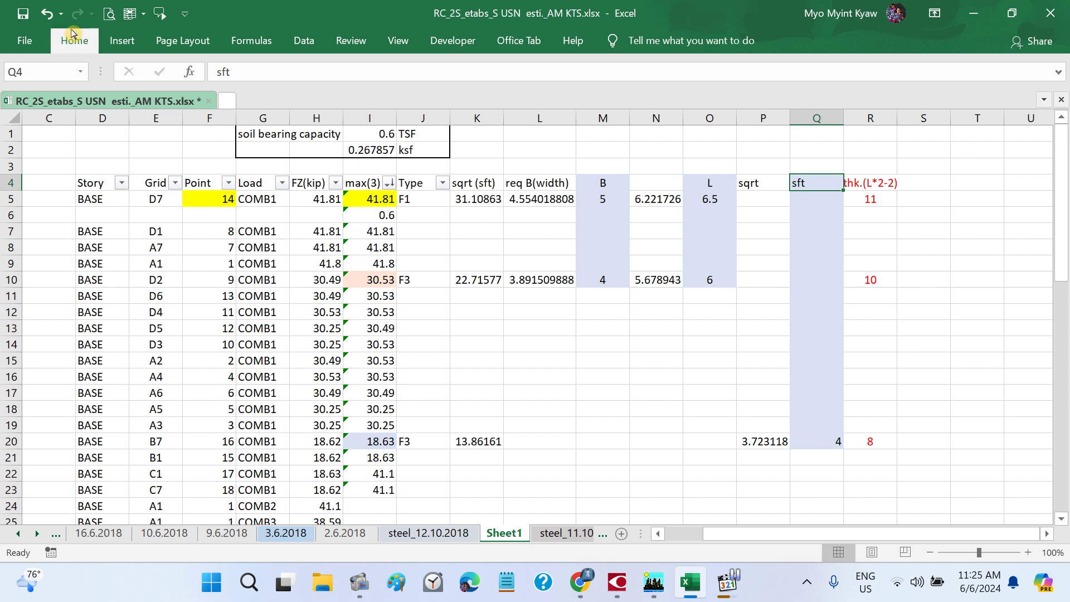
click(73, 37)
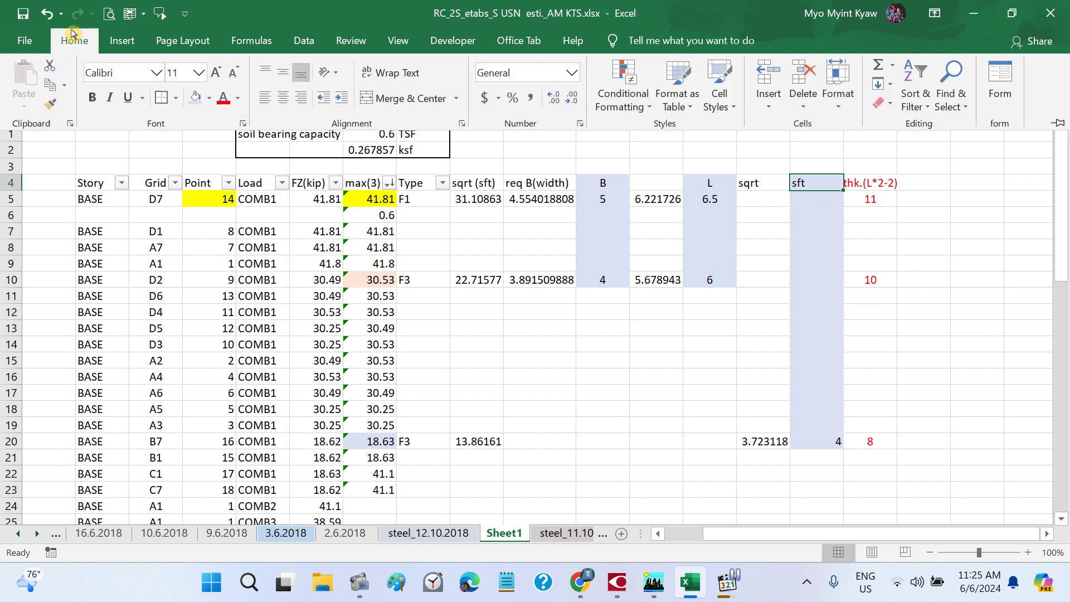
click(282, 103)
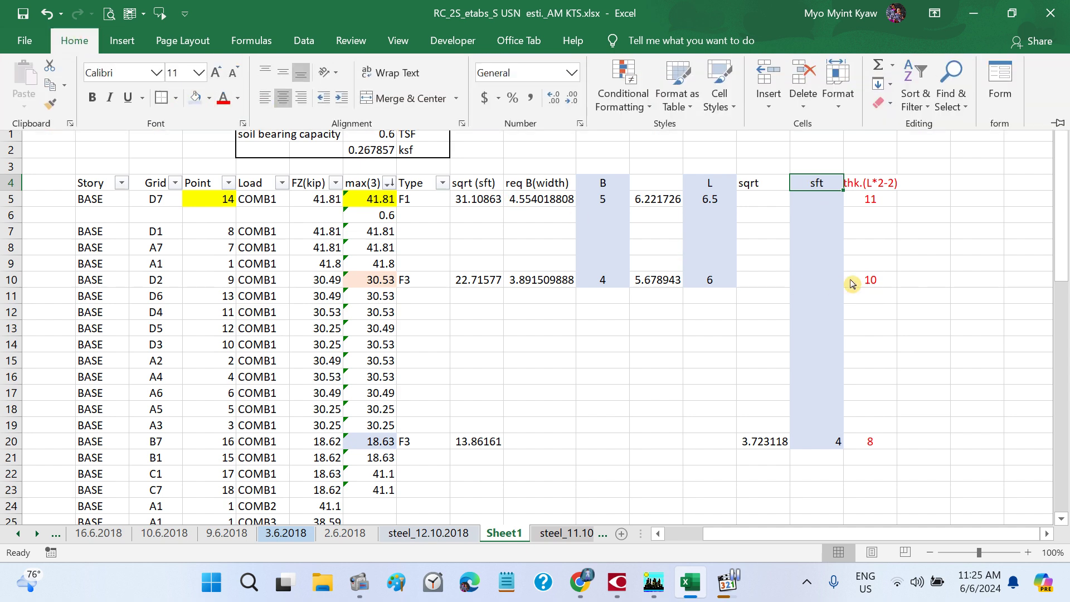
double_click(828, 182)
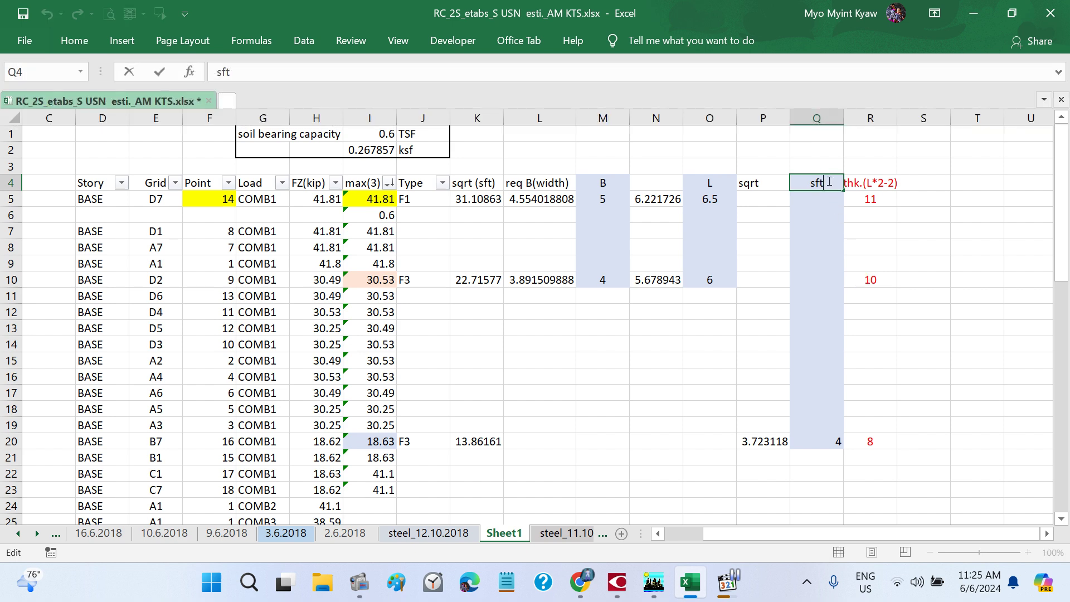
key(BackSpace)
key(BackSpace)
text(qrt footing)
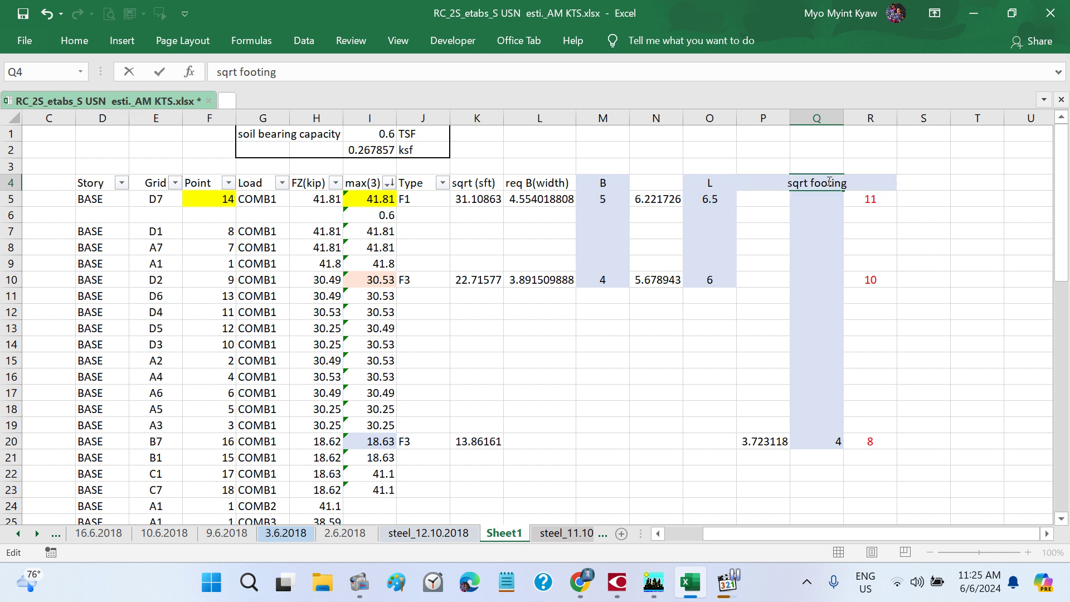
key(Return)
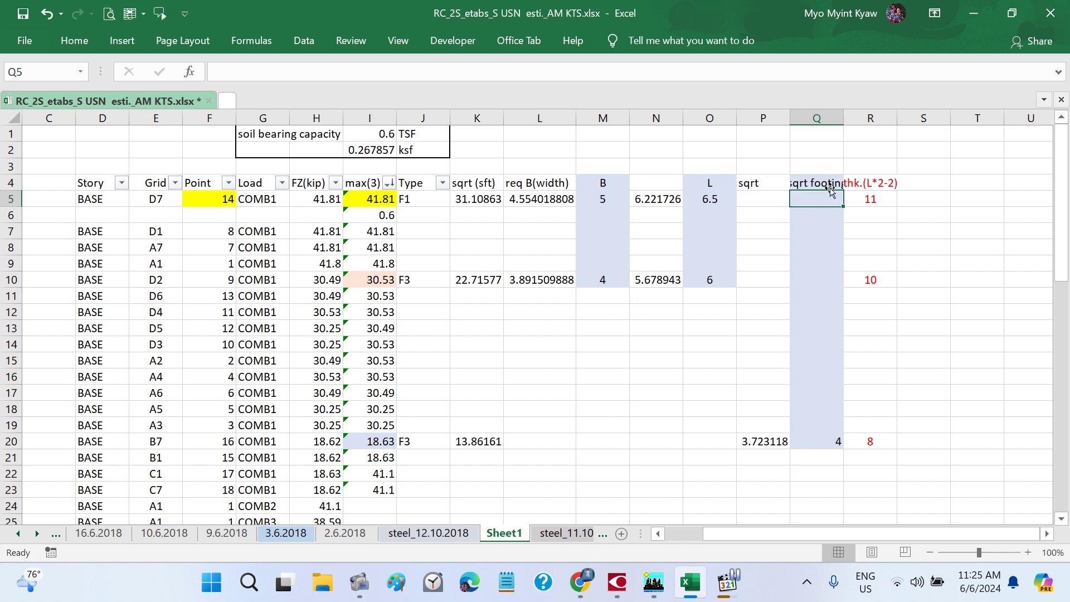
- Format the "sqrt footing" header in Q4 as bold at font size 8, and save the workbook
click(821, 186)
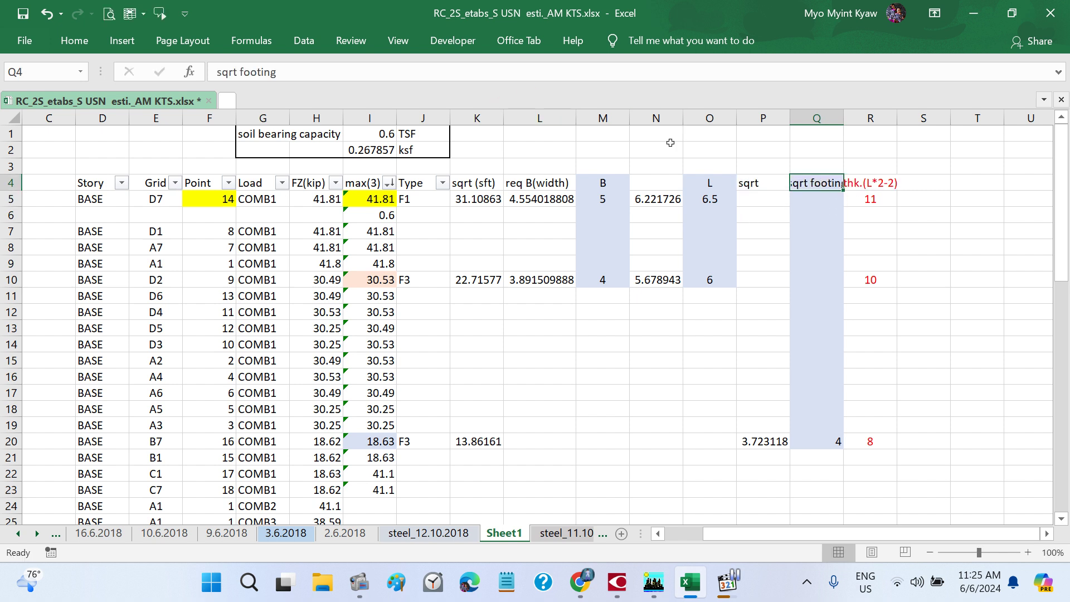
click(74, 40)
click(234, 73)
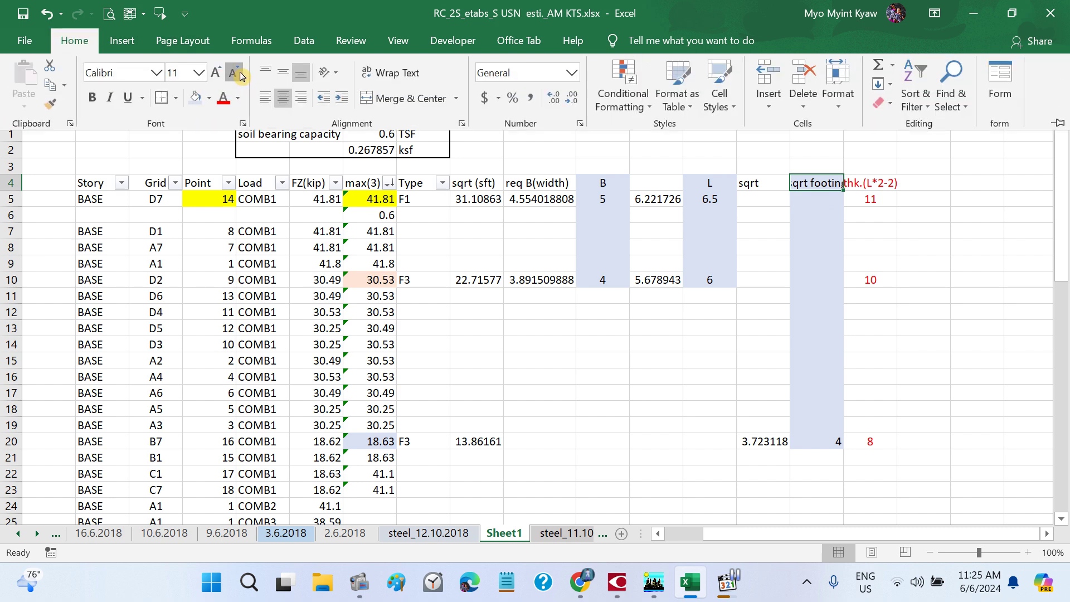
click(234, 73)
click(234, 73)
click(93, 98)
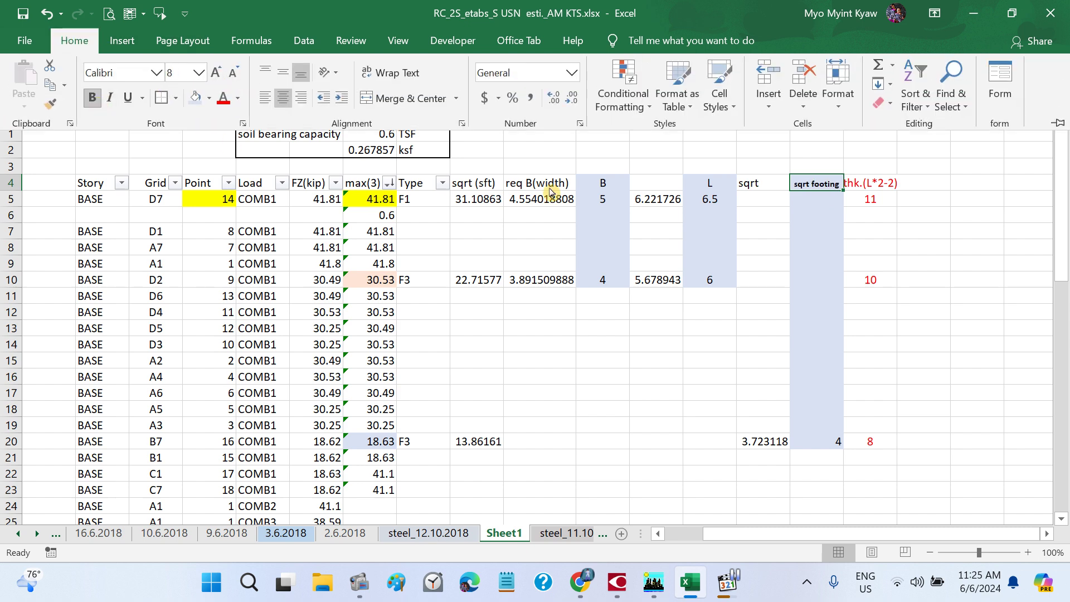
click(925, 300)
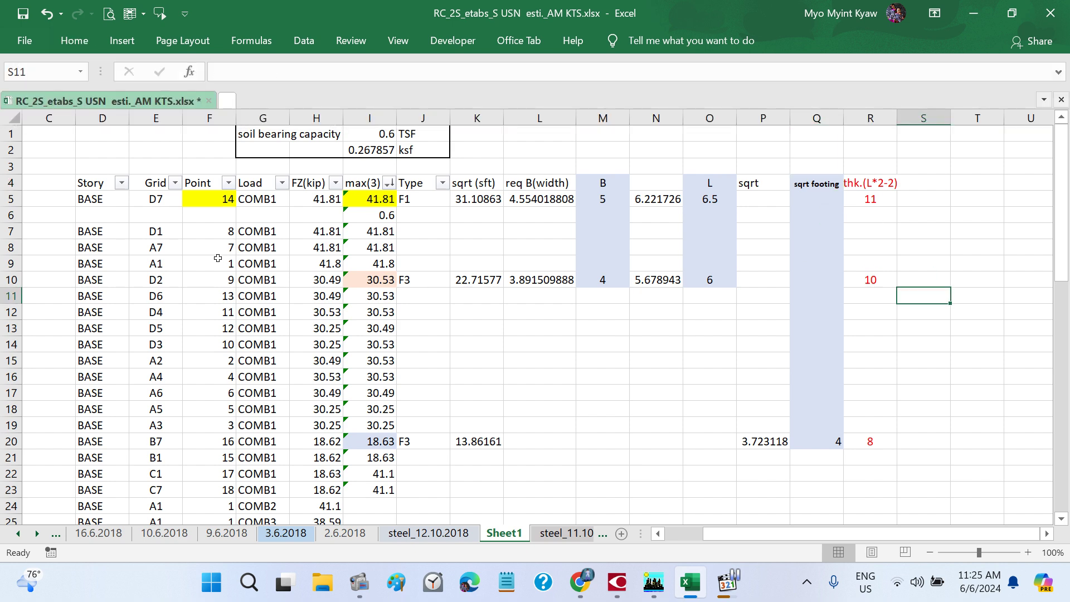
click(23, 13)
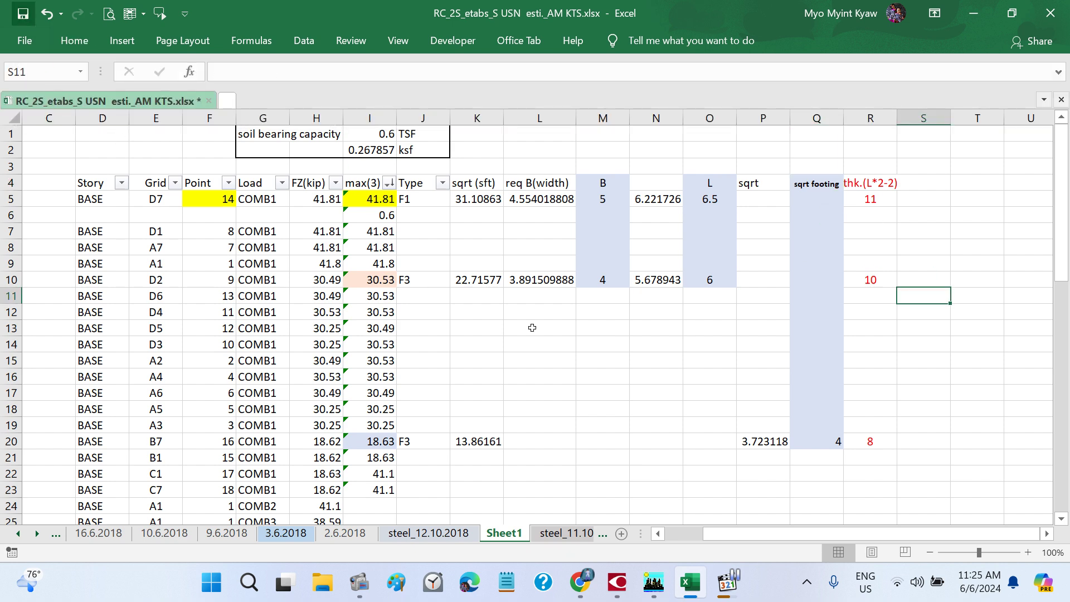
- Resume the steel_12.10.2018(Etabs Advance).m4a recording in Media Player Classic and return to the Excel workbook
click(727, 582)
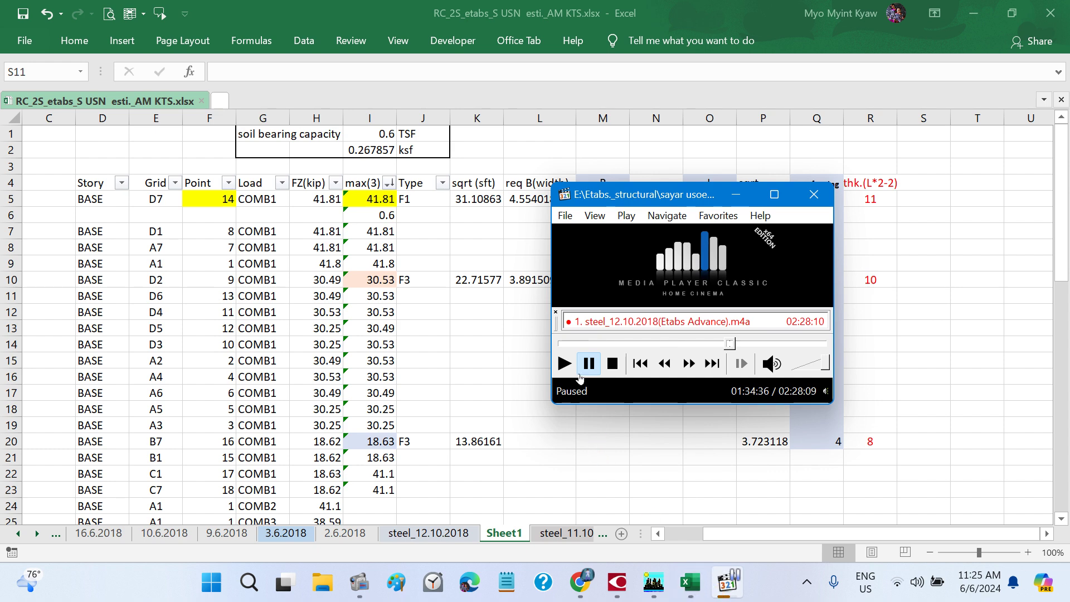
click(565, 368)
key(alt+Tab)
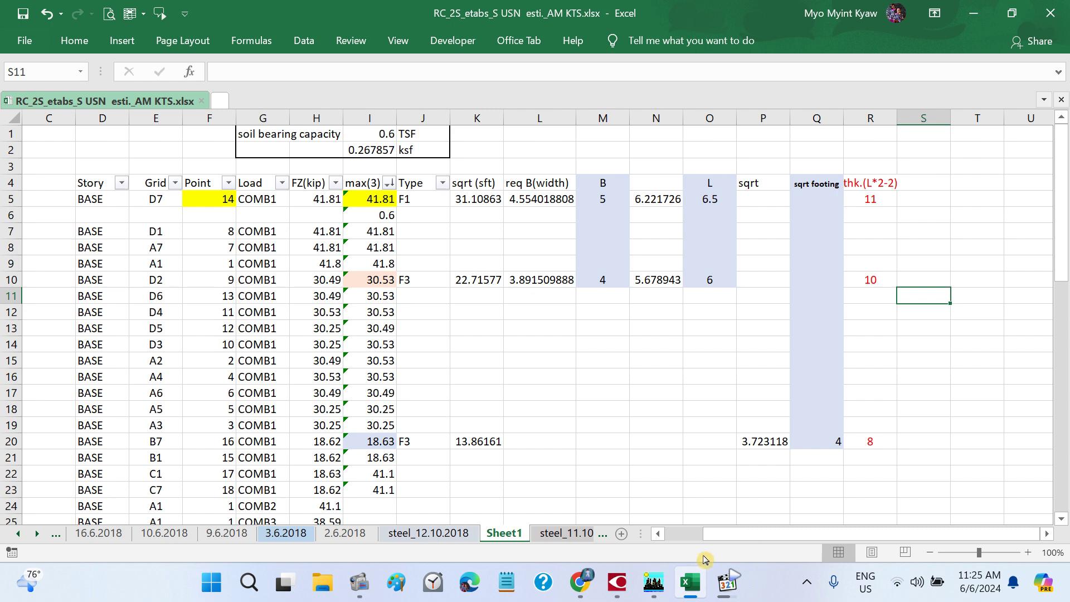
- Switch to Media Player Classic and pause the steel_12.10.2018(Etabs Advance).m4a recording
click(653, 582)
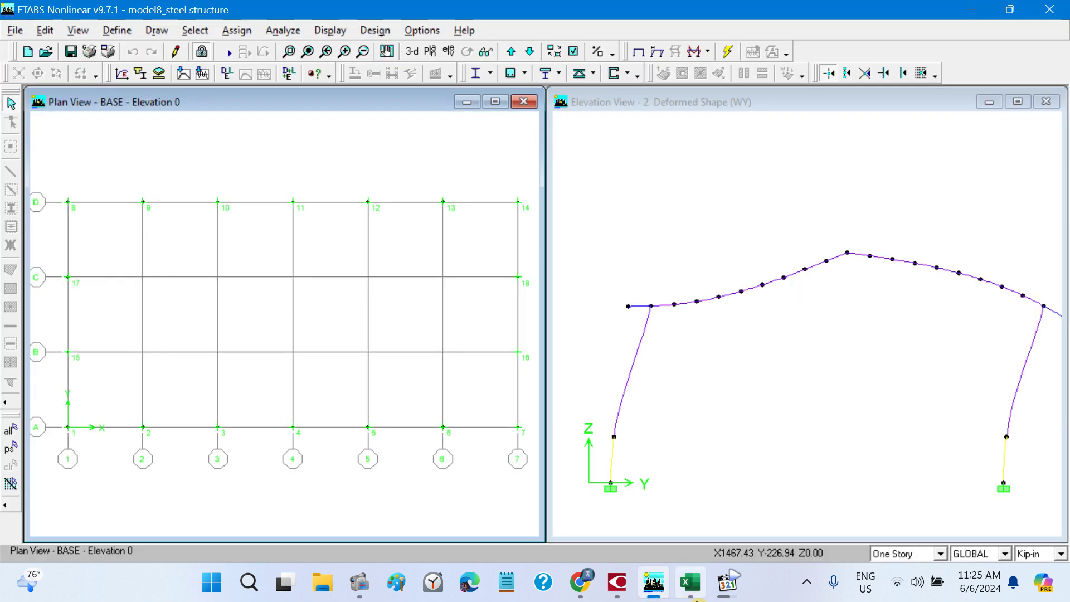
click(725, 582)
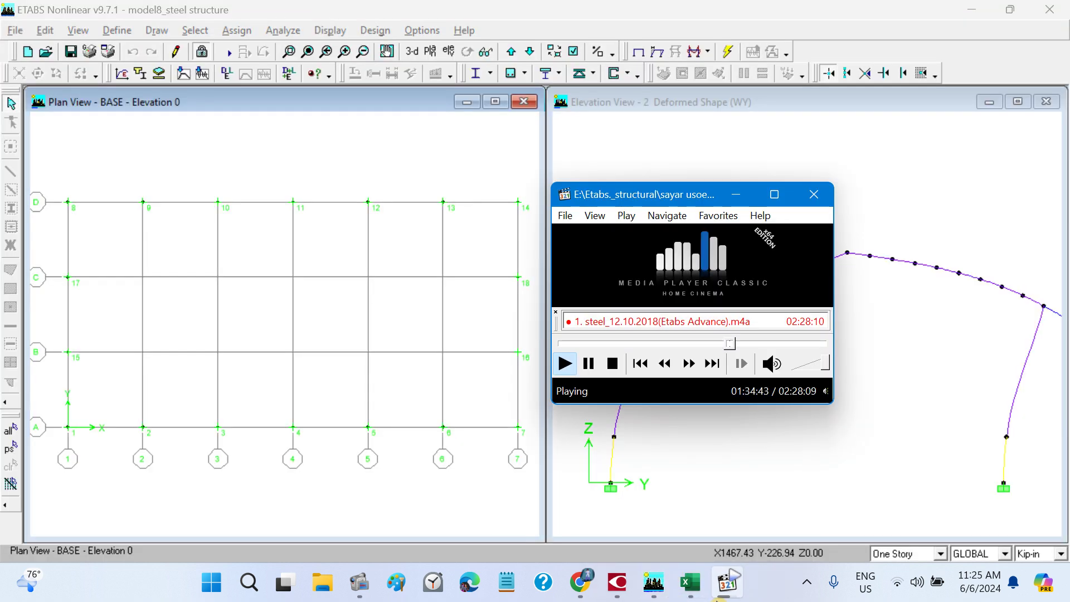
click(588, 365)
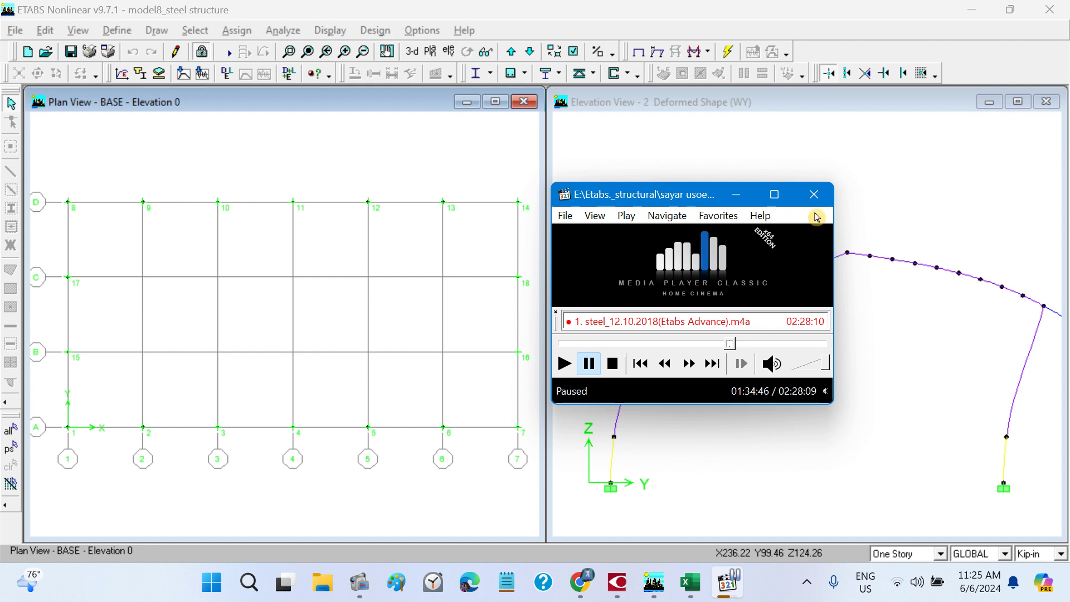
- Return to Excel and complete the M12 entry on the steel_12.10.2018 sheet as "666c(steel)_es_ 1h 33m"
click(689, 581)
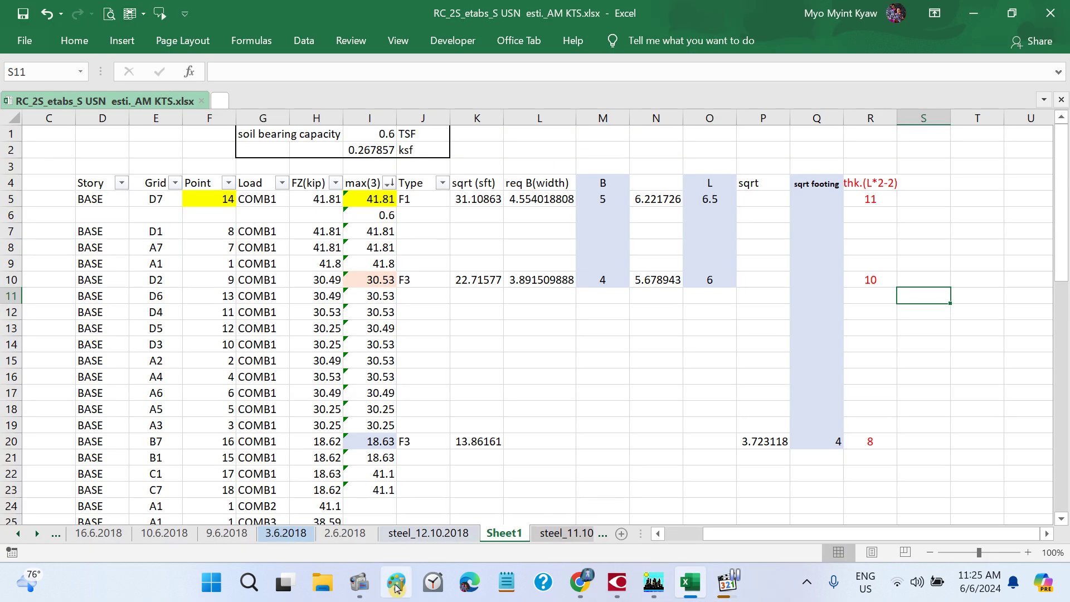
click(428, 533)
scroll(429, 434, up, 1)
scroll(429, 434, up, 20)
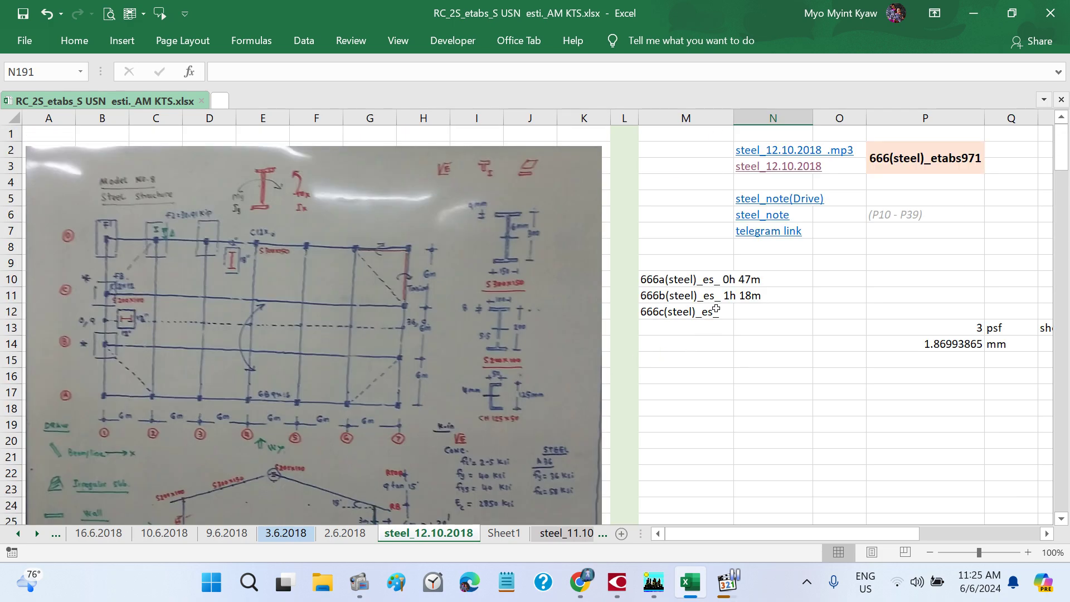
double_click(715, 310)
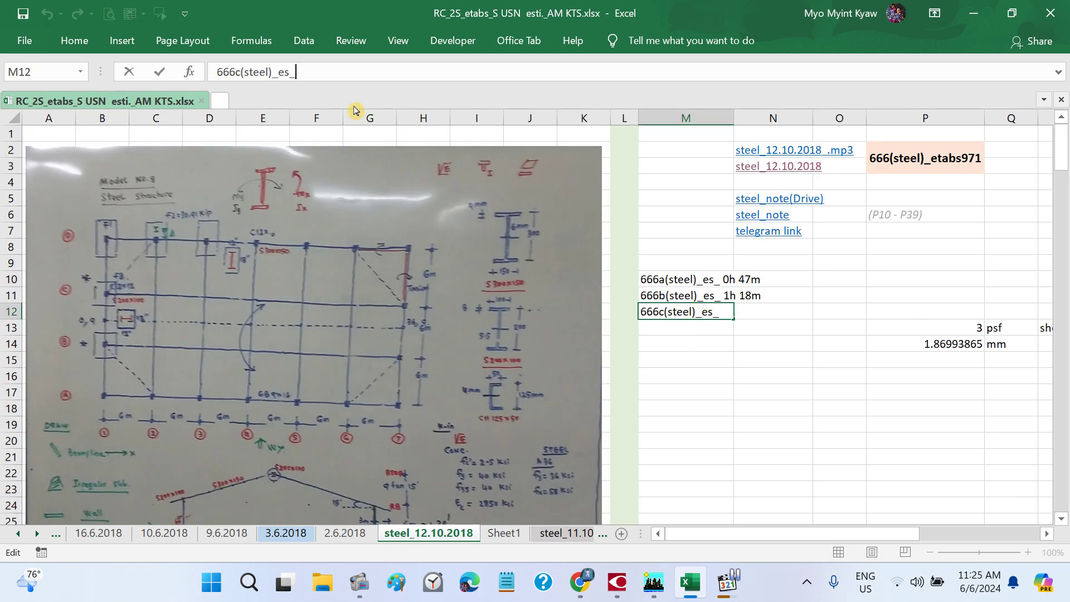
text(1h )
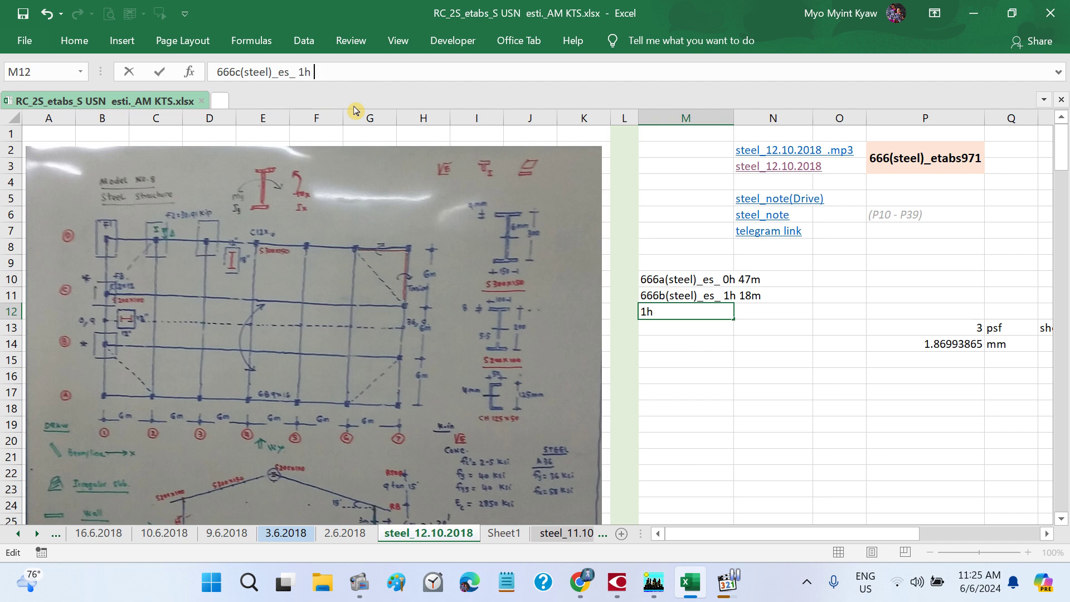
text(33nm)
key(BackSpace)
key(BackSpace)
text(m)
key(Return)
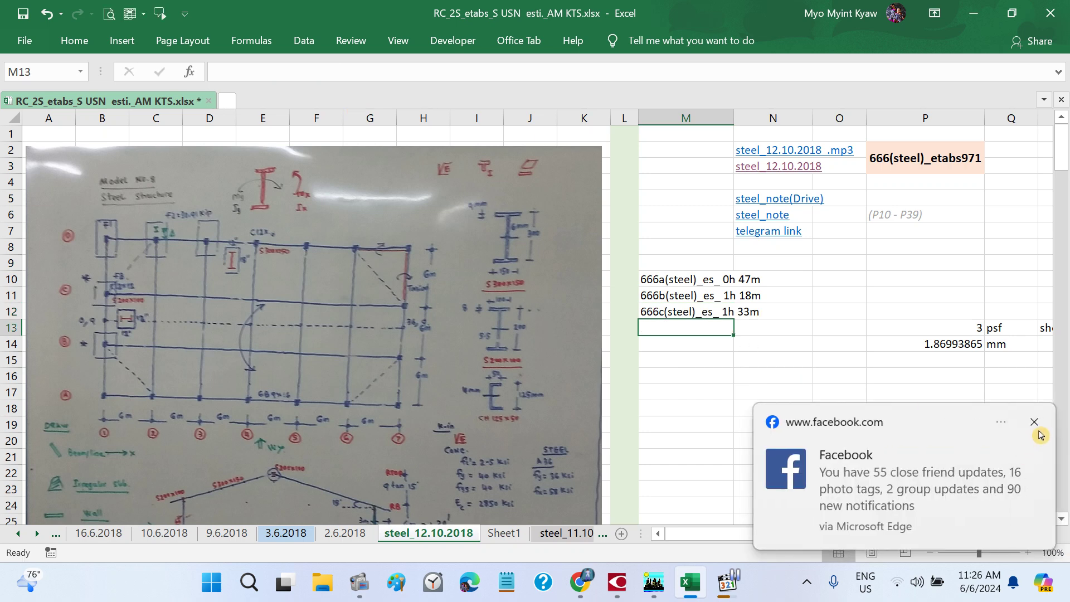
- Dismiss the notification, fill the M12 entry down to M13, and change the copy's prefix to 666d
click(1034, 423)
click(713, 314)
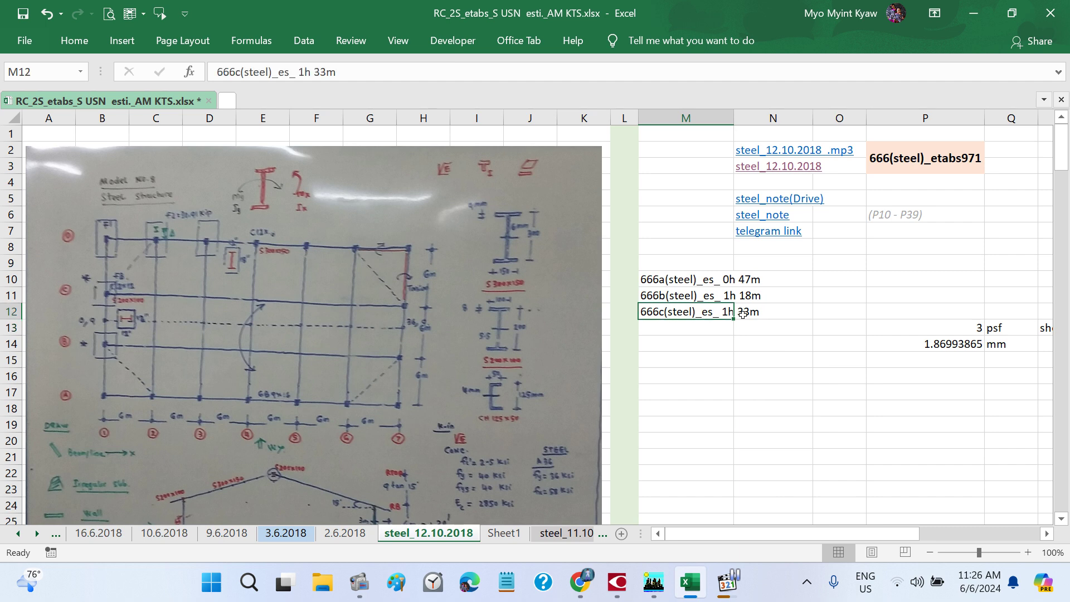
drag(736, 316, 736, 334)
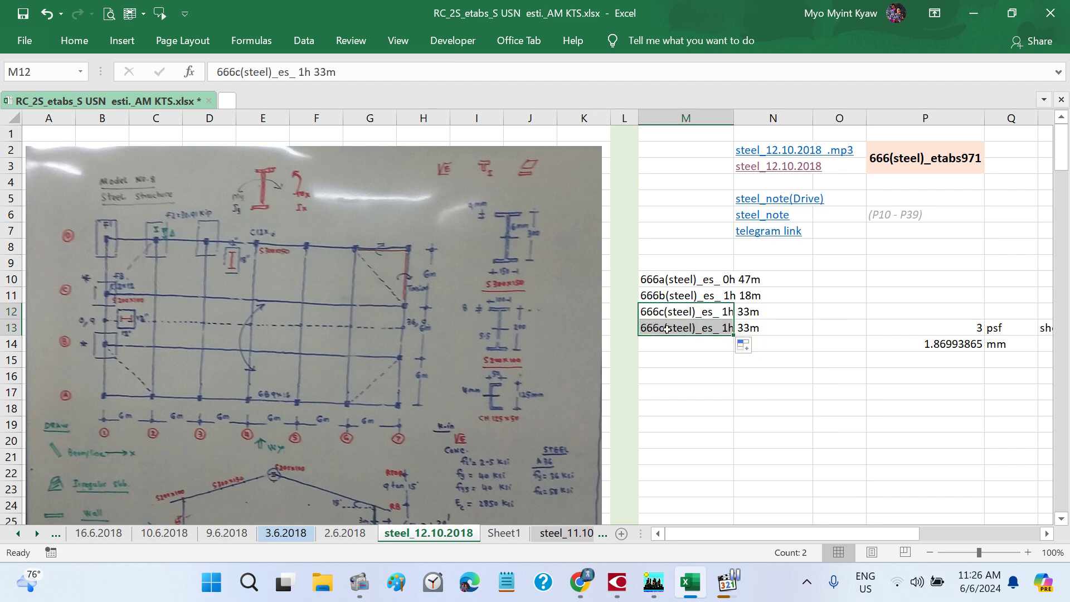
click(664, 329)
double_click(665, 328)
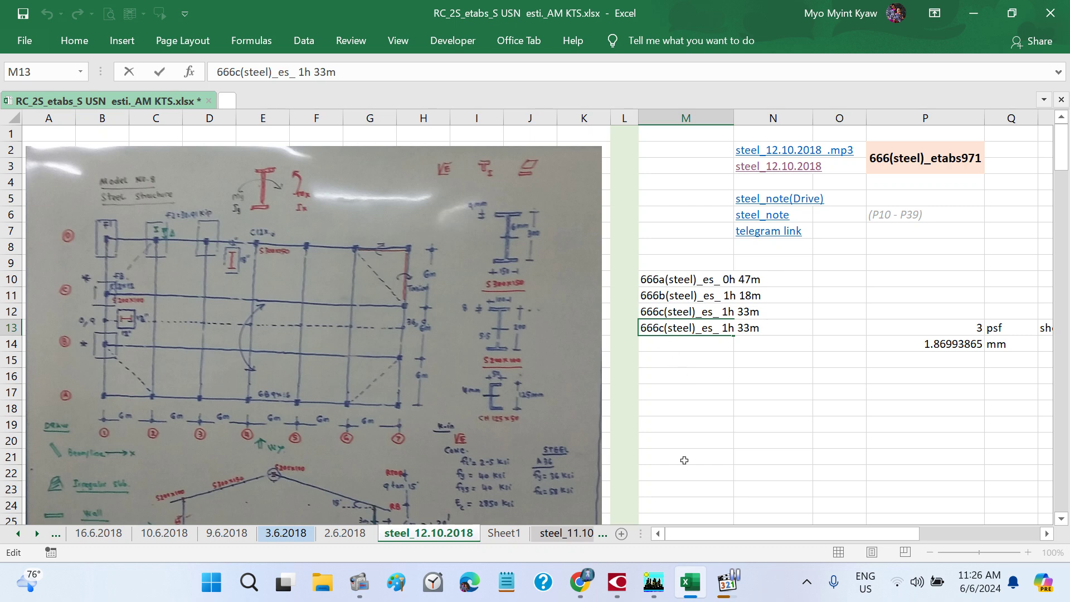
key(BackSpace)
text(d)
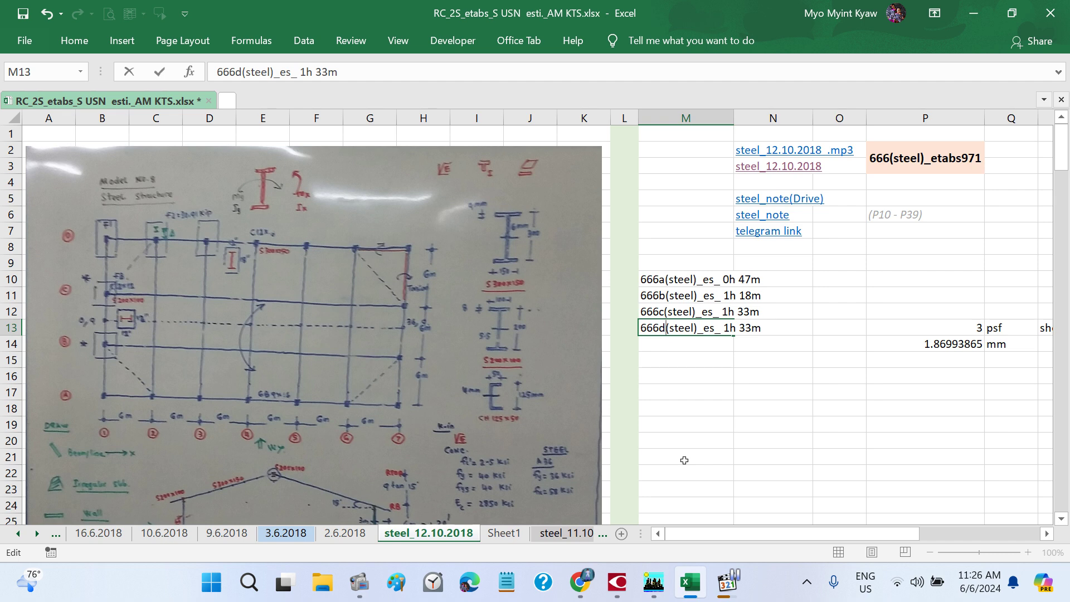
key(Tab)
- Remove the time from the M13 entry, leaving "666d(steel)_es_"
click(674, 332)
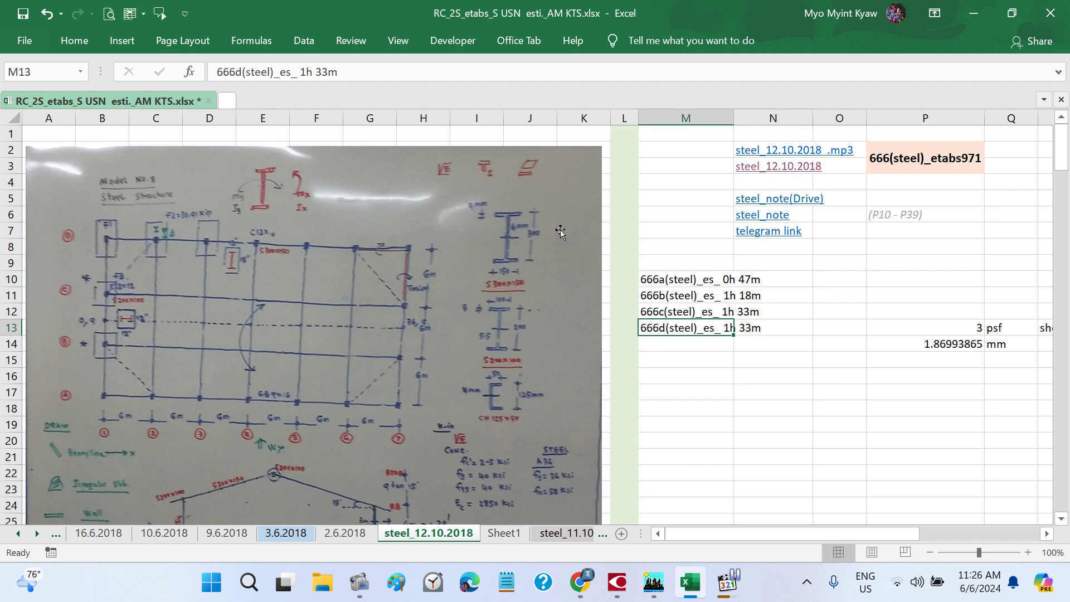
click(361, 73)
key(BackSpace)
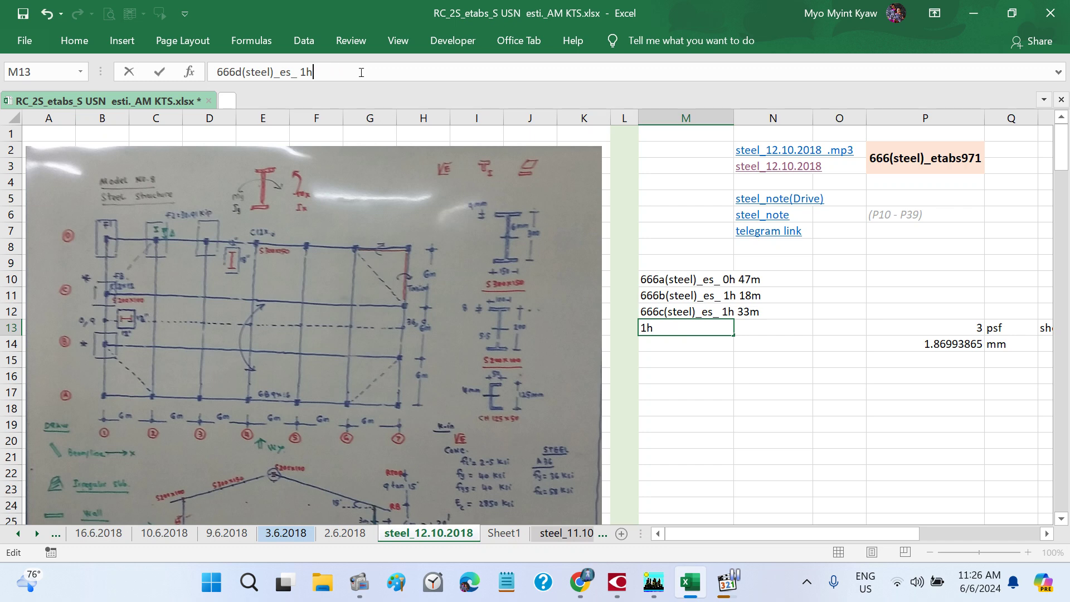
key(BackSpace)
key(Return)
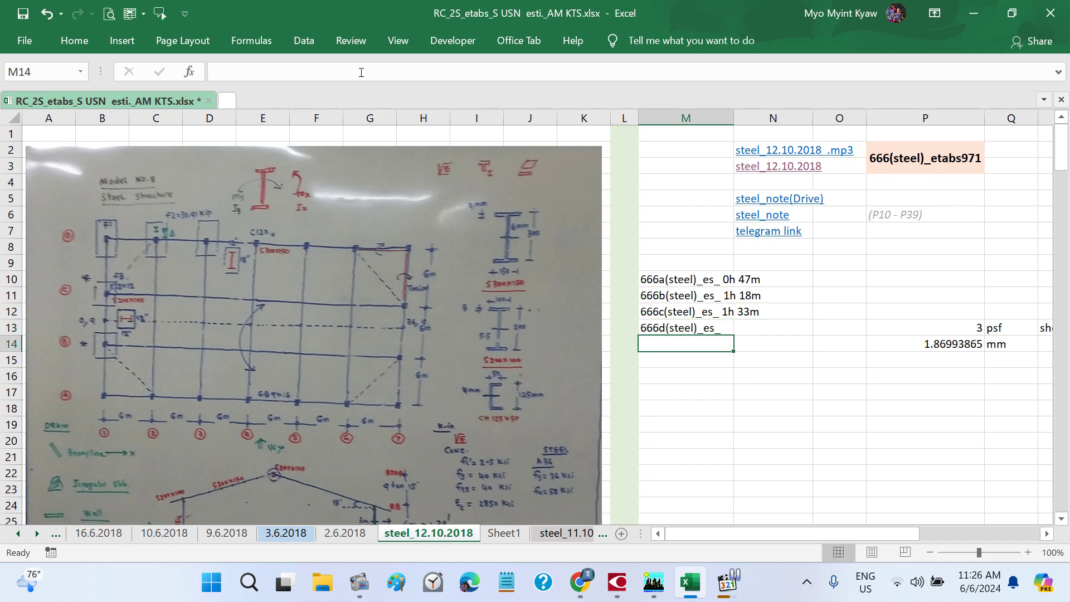
- On Sheet1, change the footing type in J10 to F2
click(659, 307)
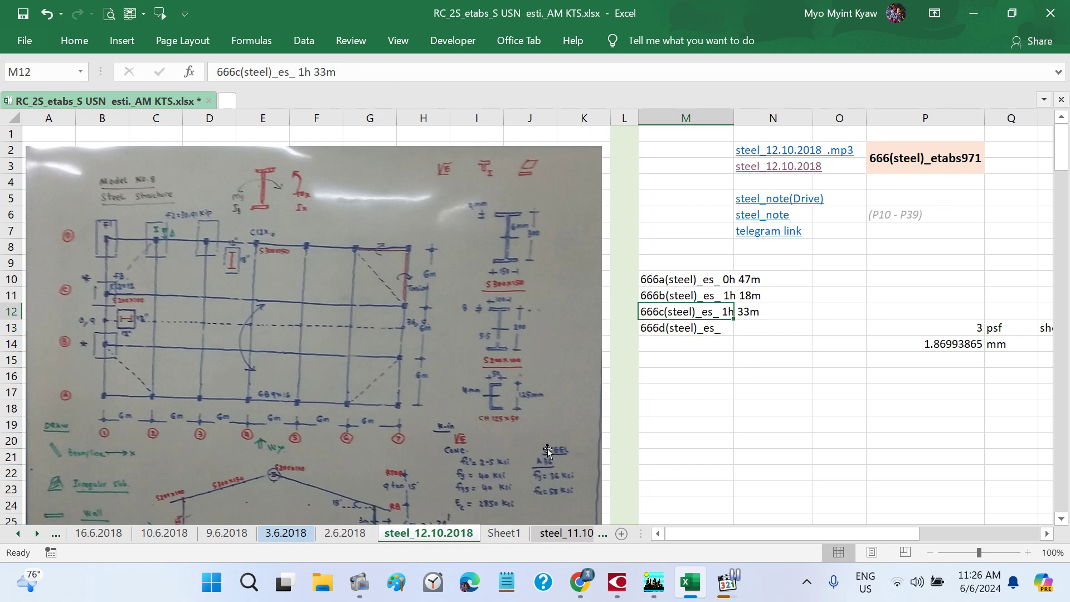
click(504, 534)
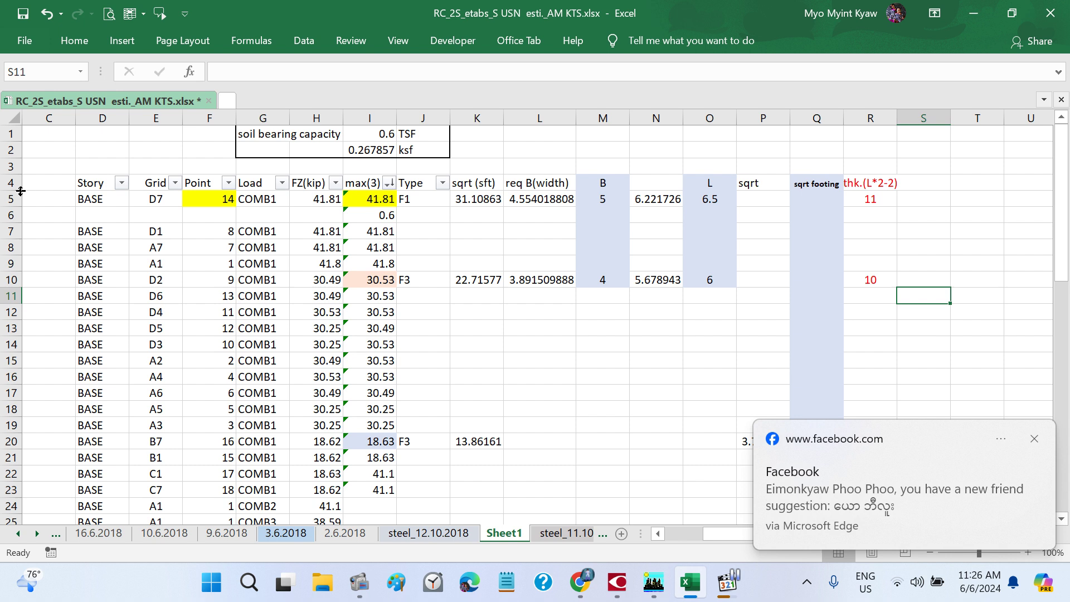
click(1034, 440)
click(664, 396)
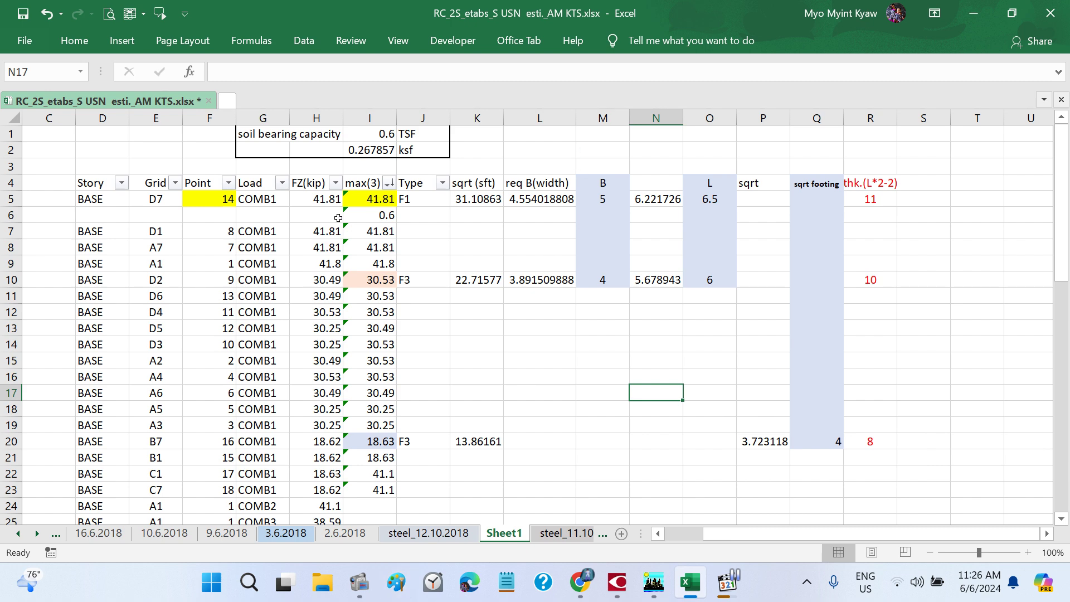
click(425, 201)
click(420, 282)
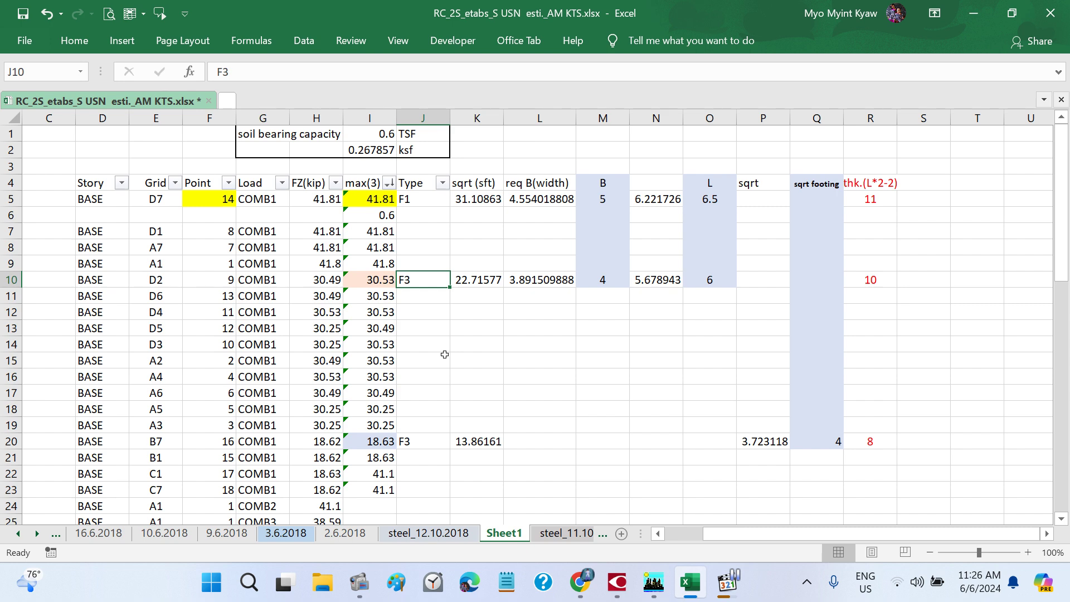
scroll(445, 354, down, 4)
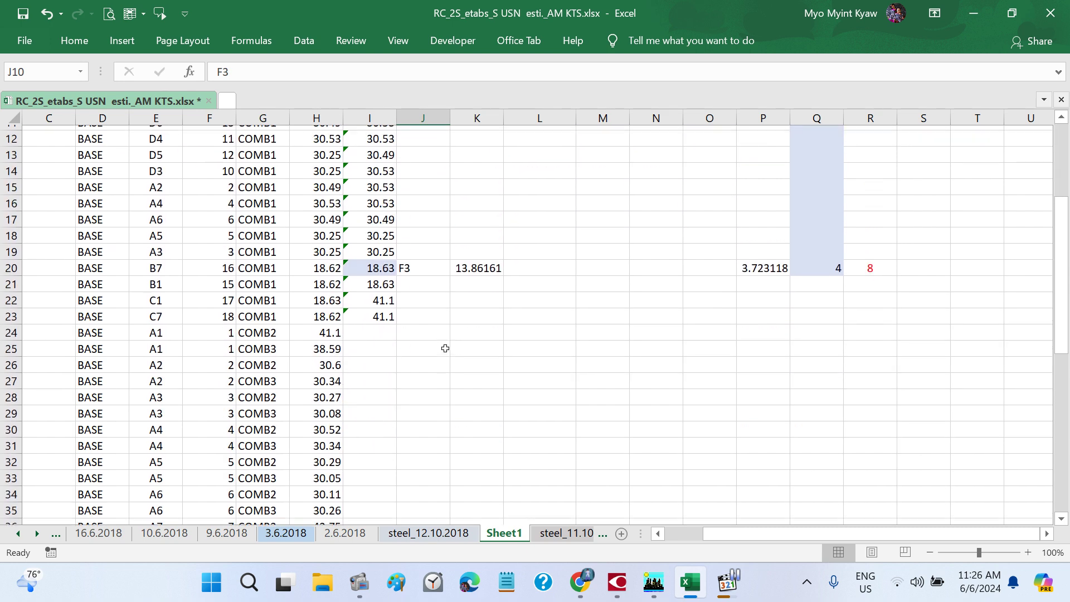
scroll(445, 348, up, 4)
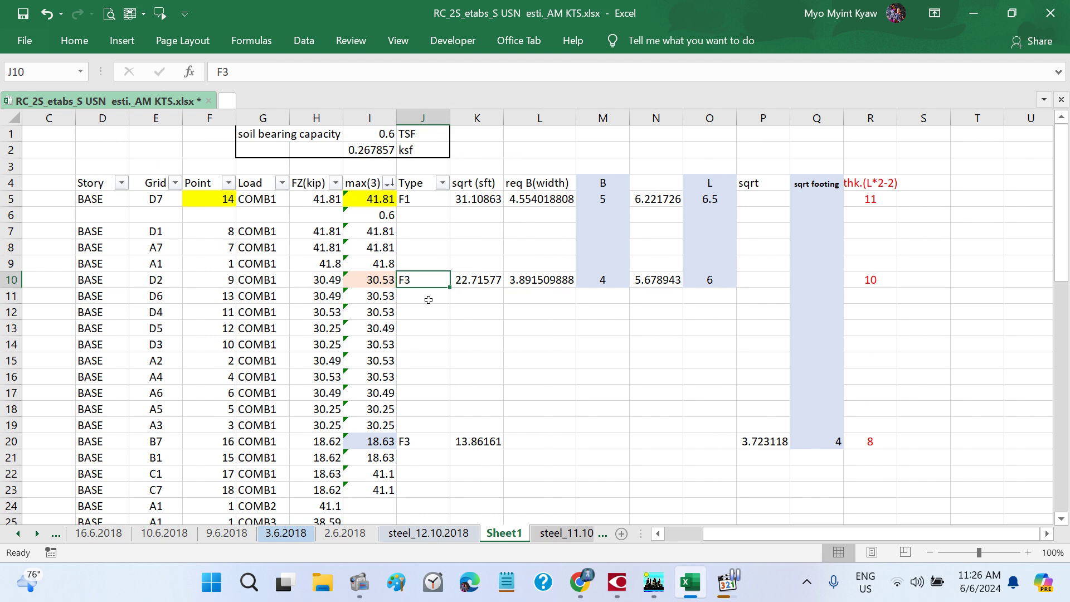
double_click(419, 282)
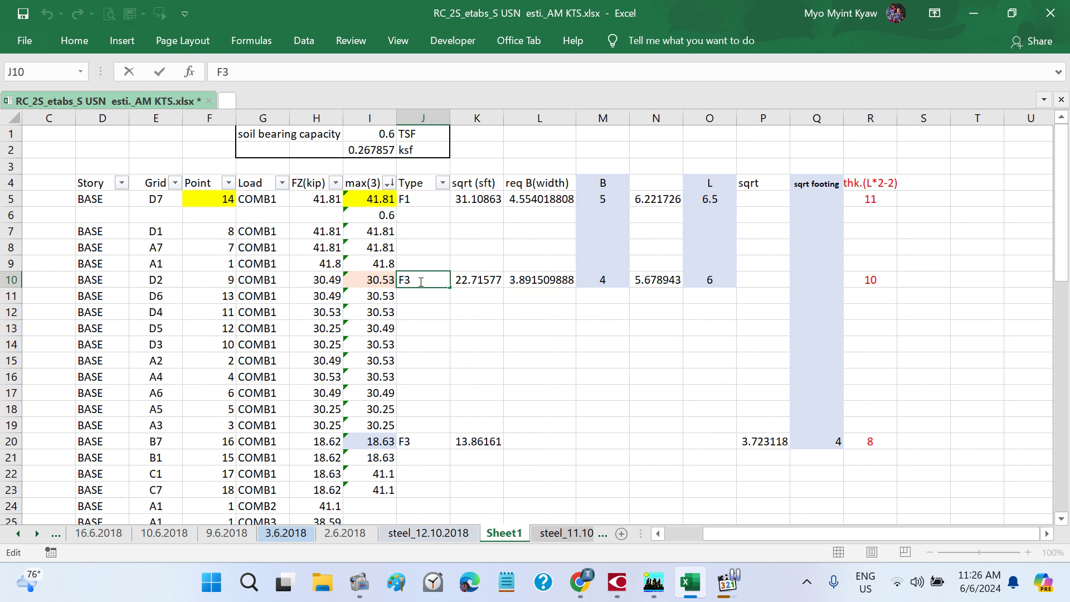
key(BackSpace)
key(Return)
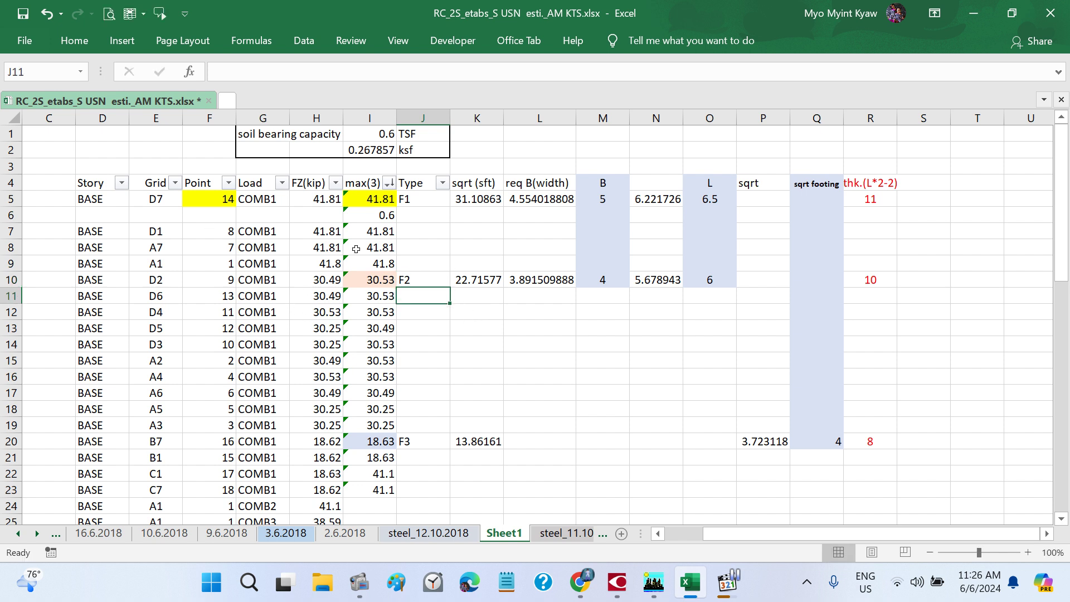
- Examine the MAX formula in I6, the rest of row 6 and the footing results on Sheet1
click(383, 215)
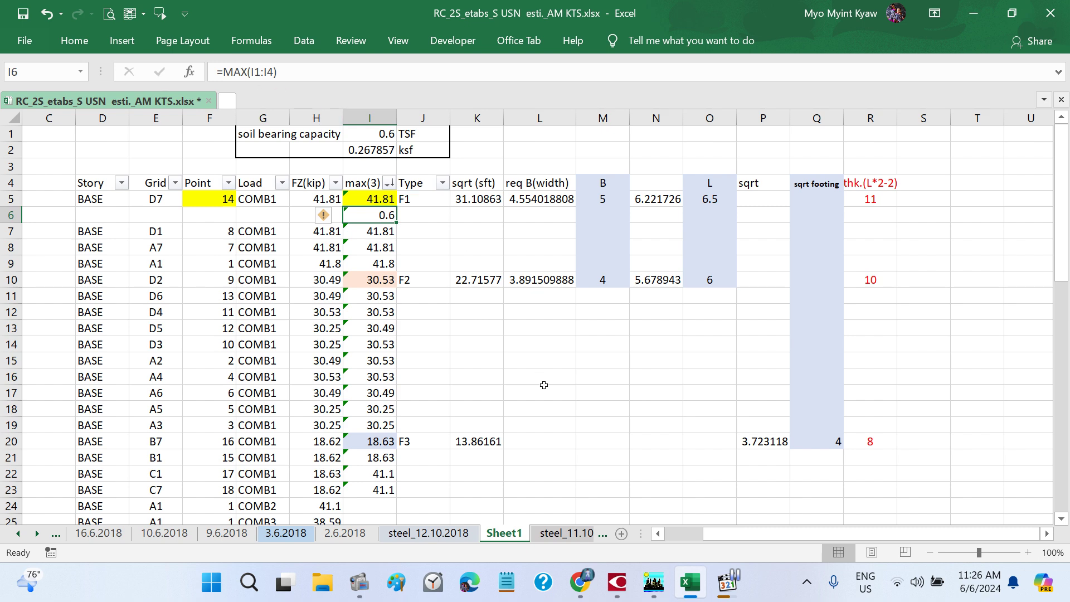
scroll(544, 384, down, 1)
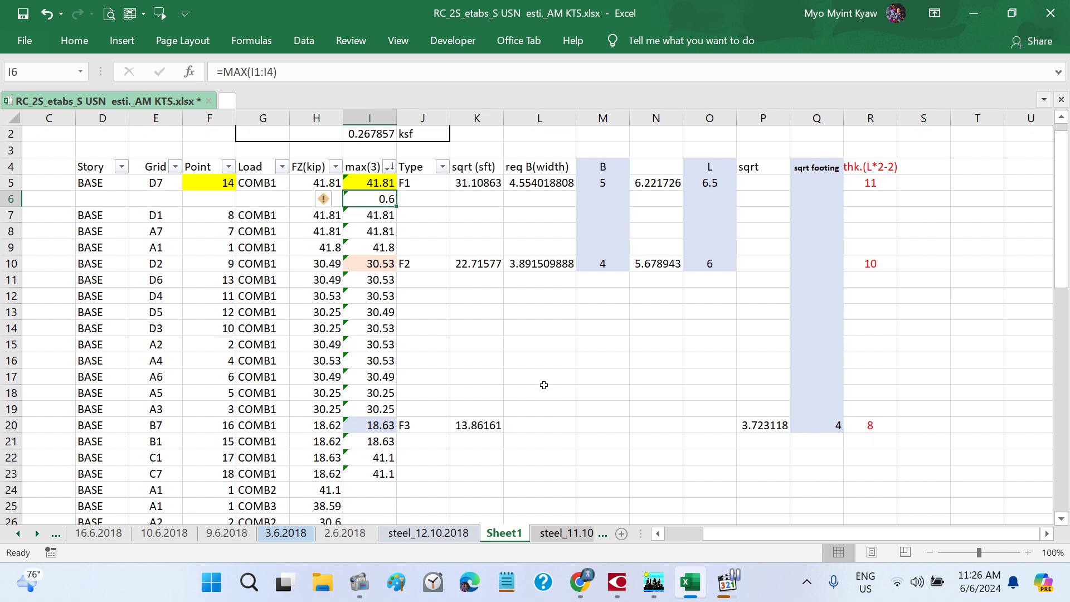
scroll(543, 385, down, 4)
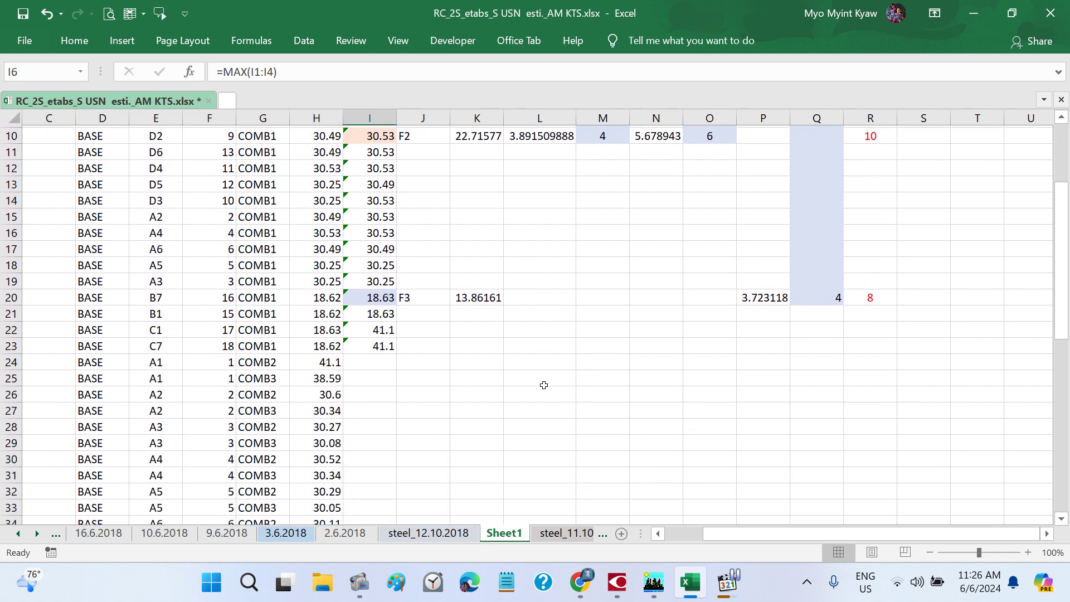
scroll(543, 385, down, 1)
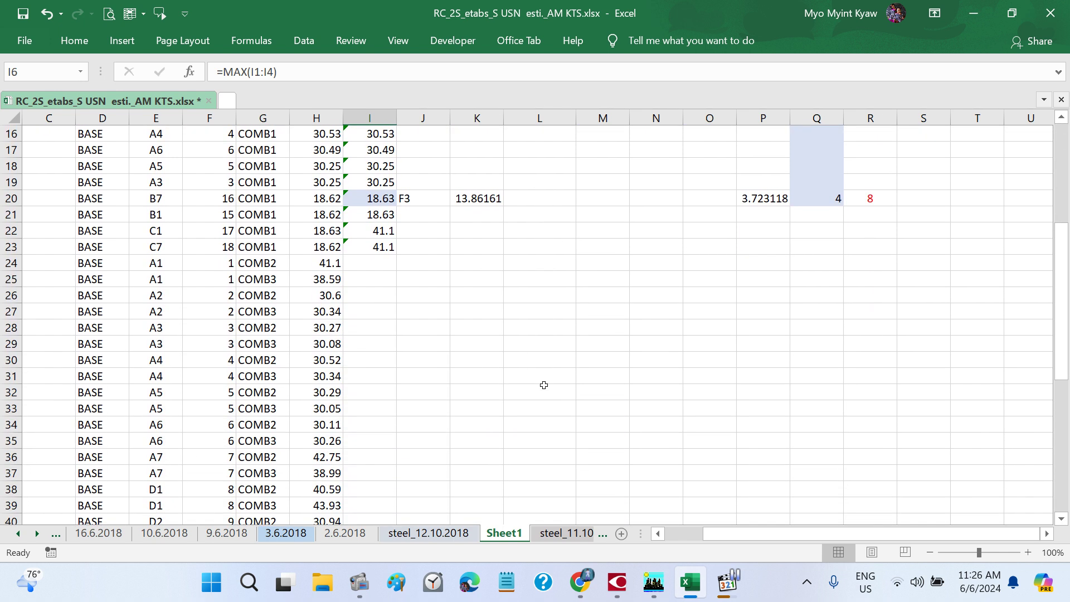
scroll(544, 384, down, 1)
scroll(543, 385, up, 6)
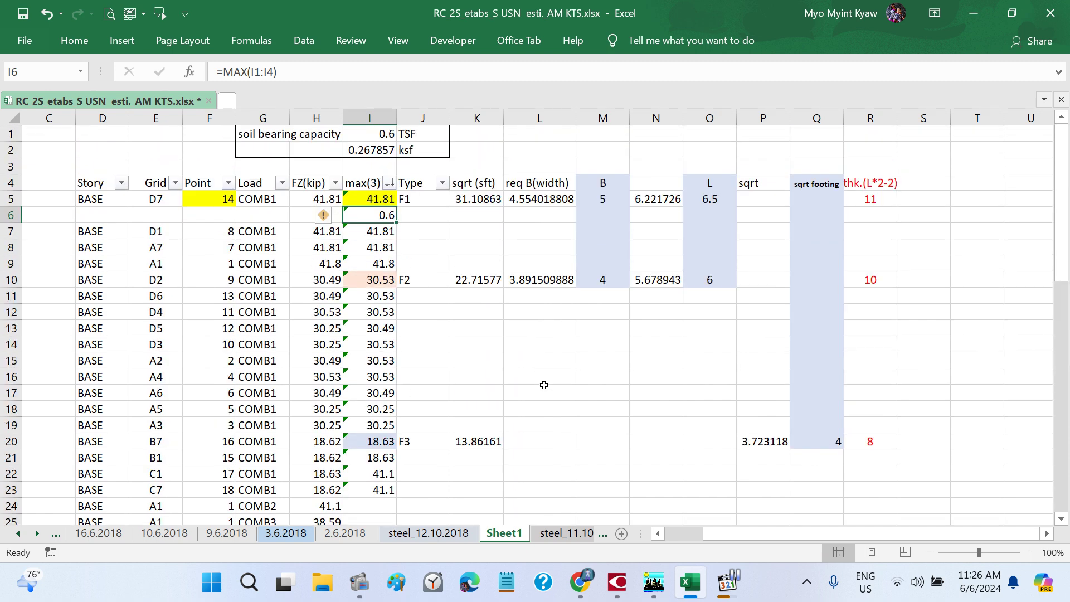
click(10, 215)
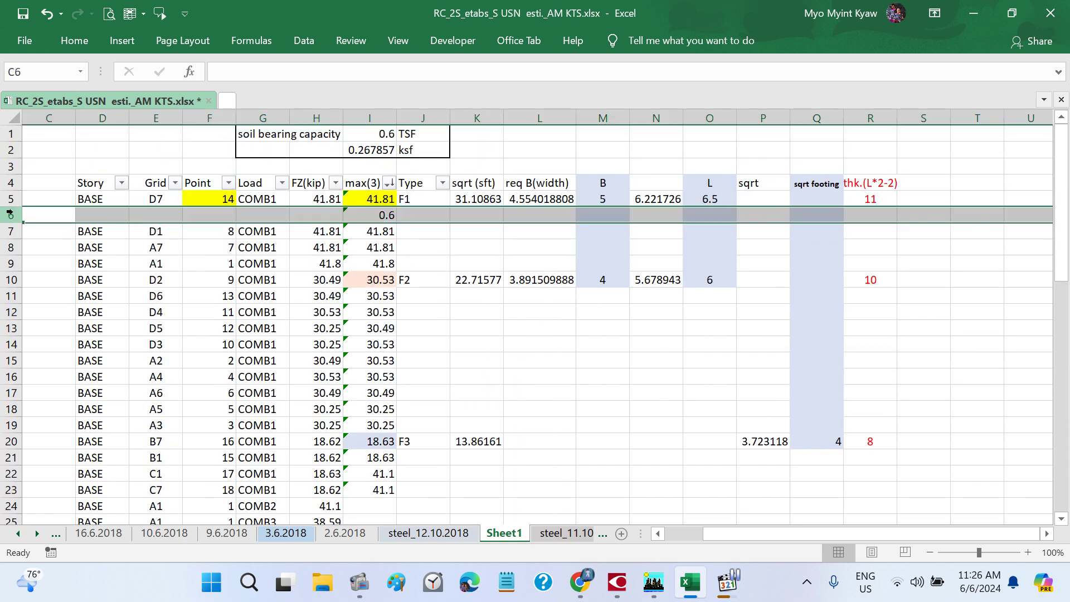
click(562, 392)
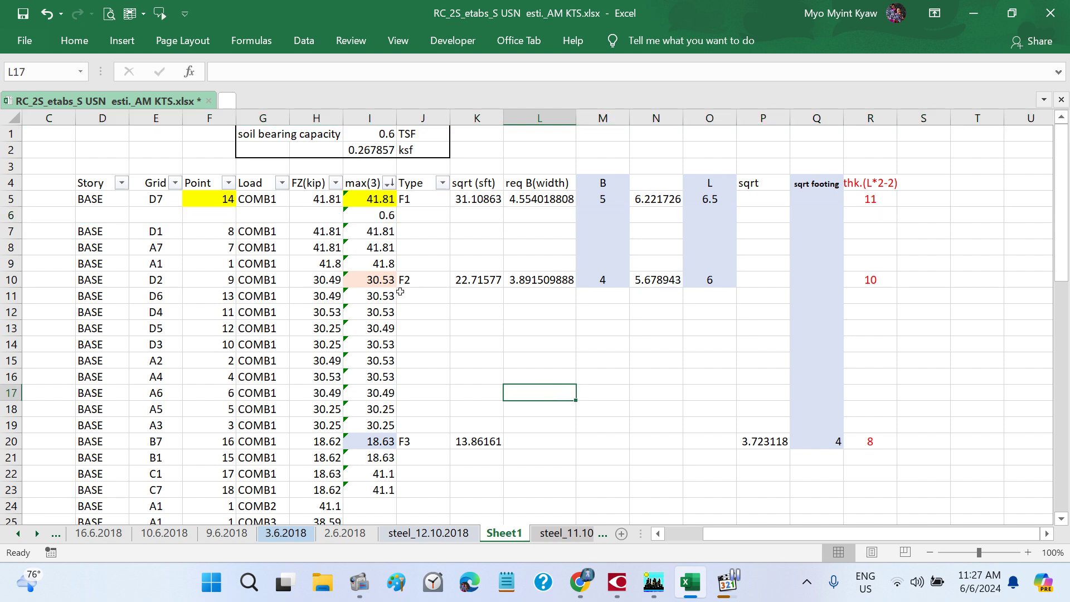
scroll(475, 326, down, 1)
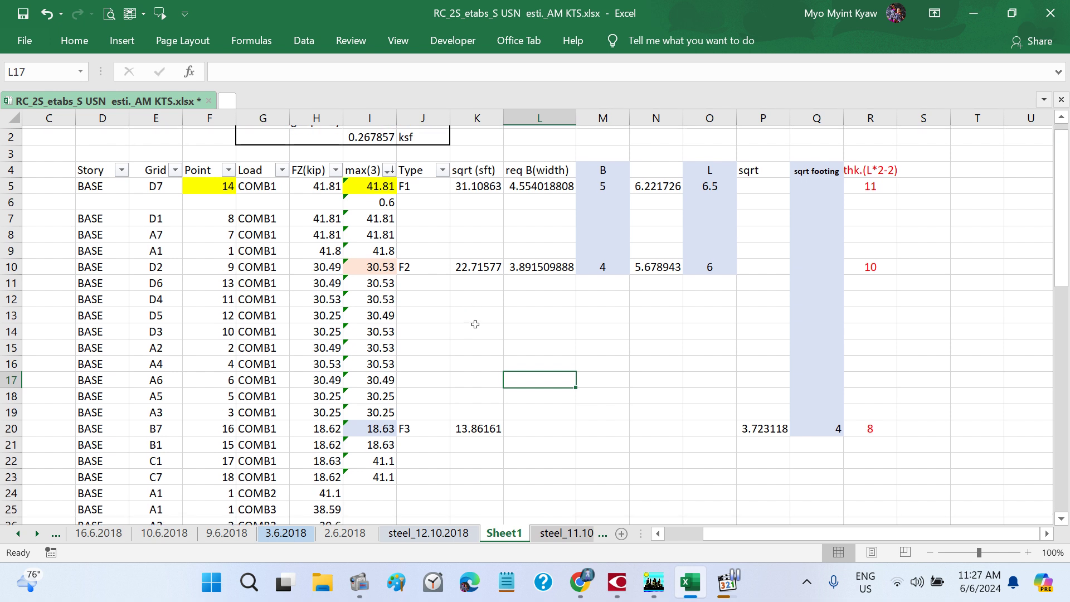
scroll(475, 324, up, 1)
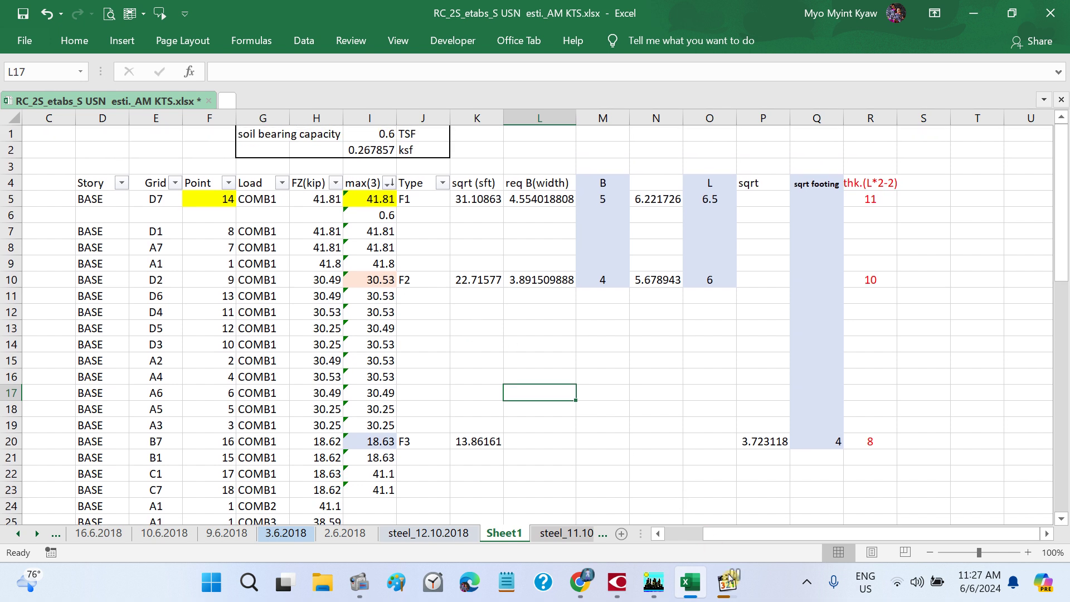
- Copy the text of the 666c entry in M12 on the steel_12.10.2018 sheet
click(443, 535)
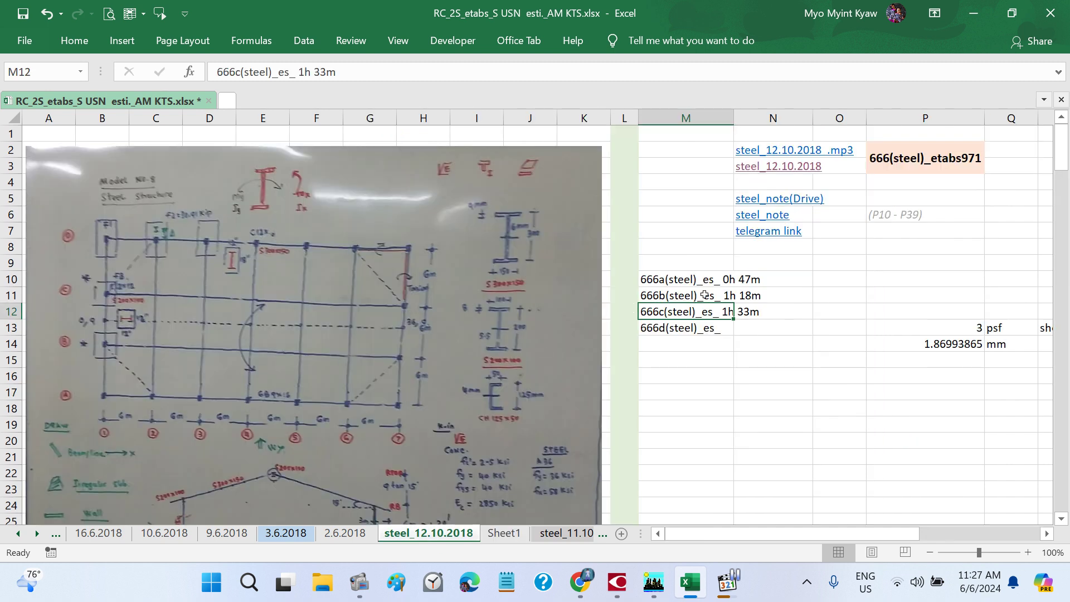
triple_click(243, 73)
right_click(243, 73)
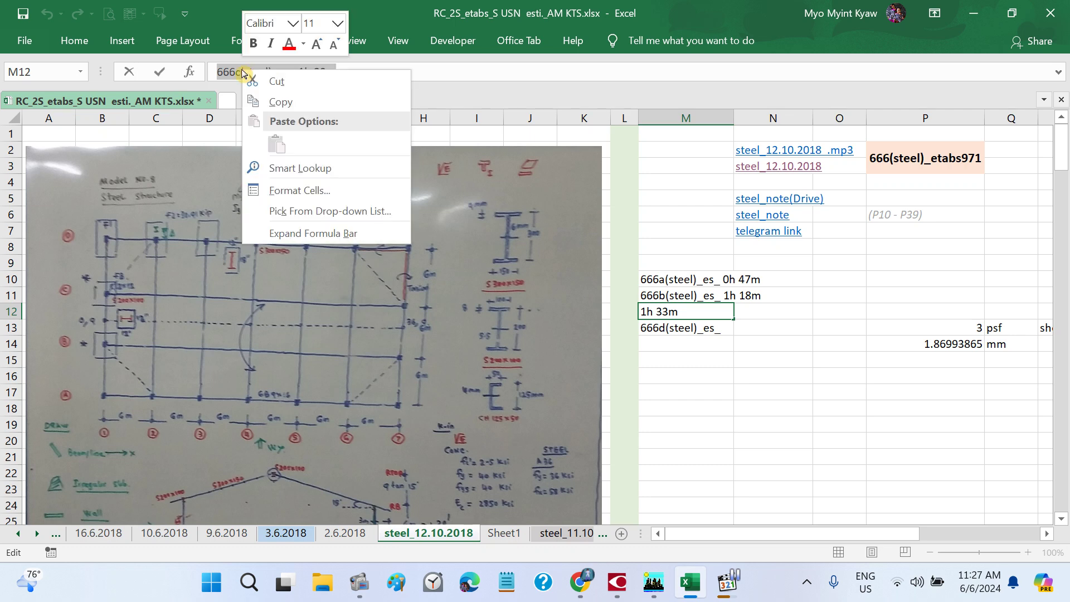
click(280, 102)
click(773, 359)
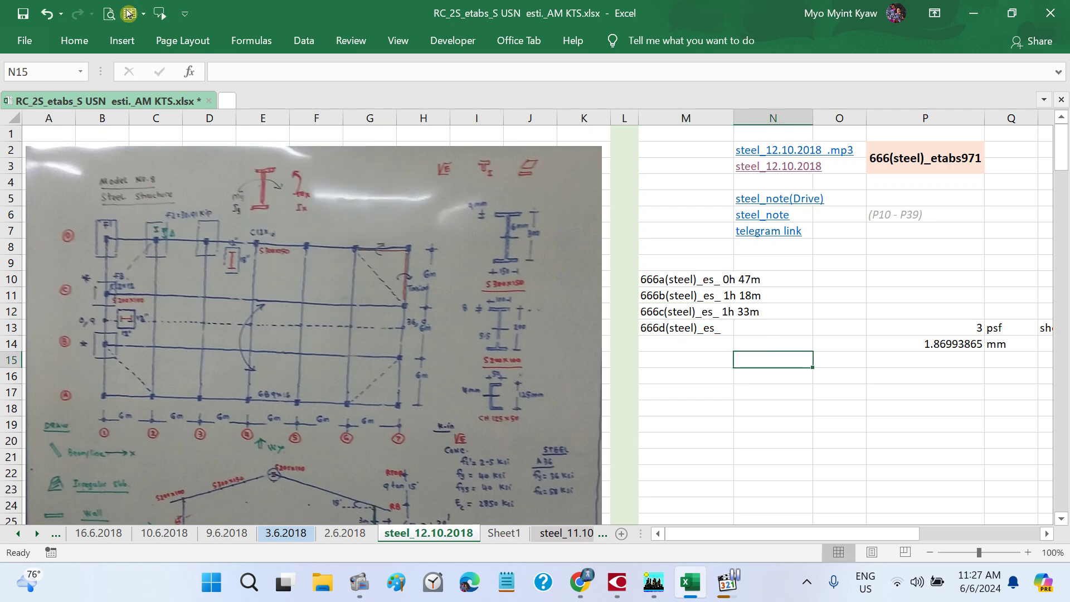
- Save the workbook, then close both Excel and Media Player Classic
click(22, 13)
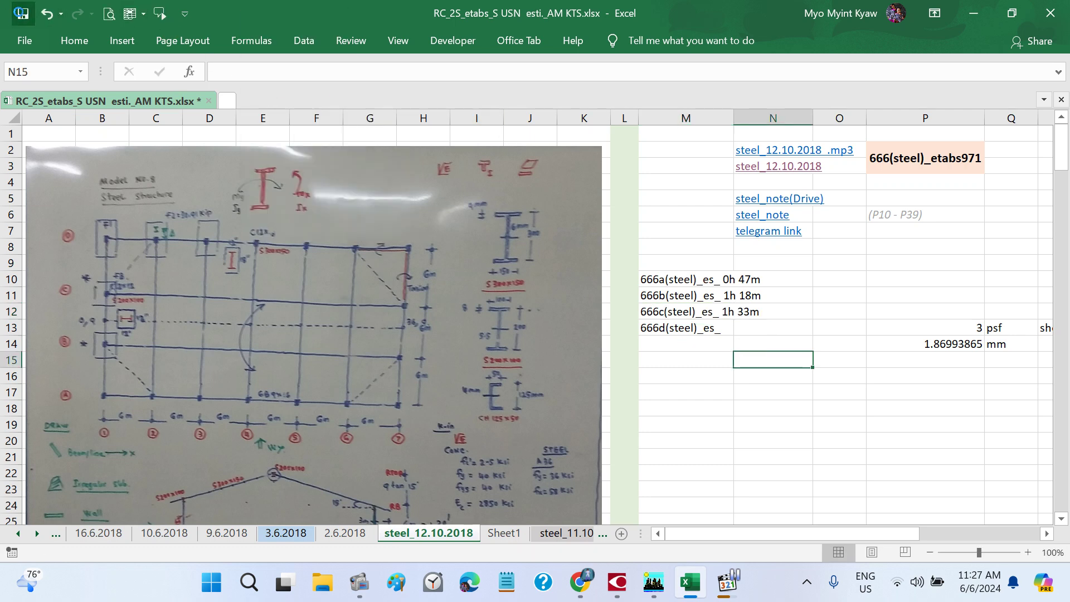
key(alt+F4)
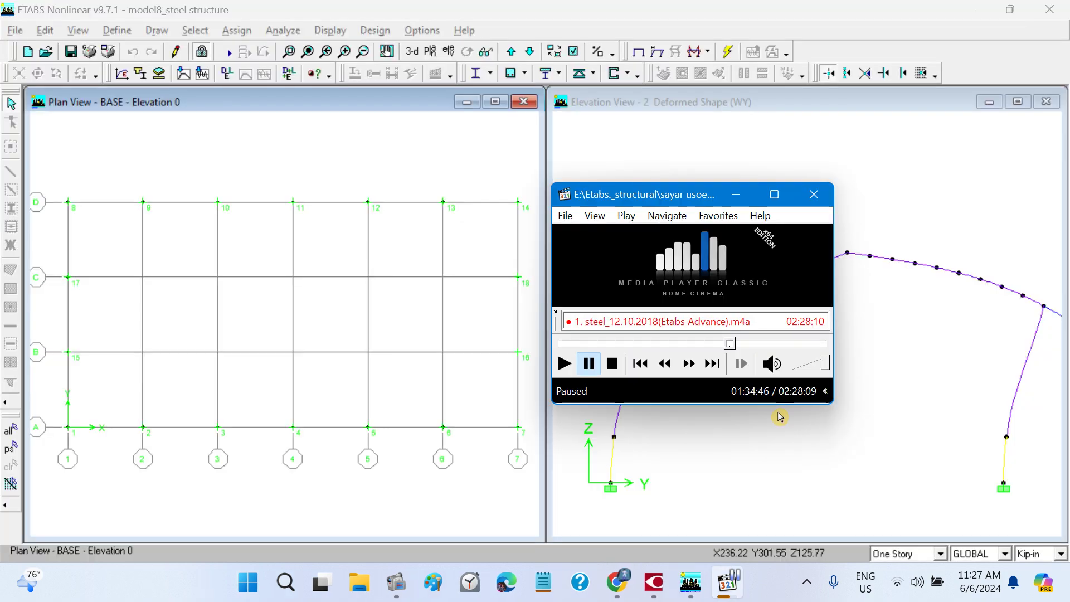
click(813, 196)
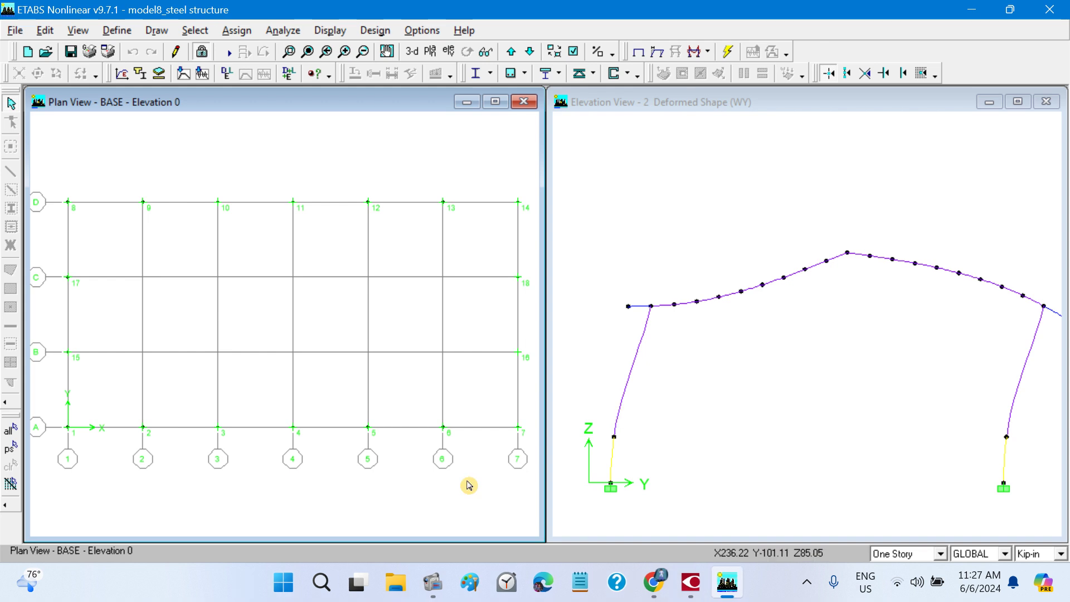
mouse_move(433, 581)
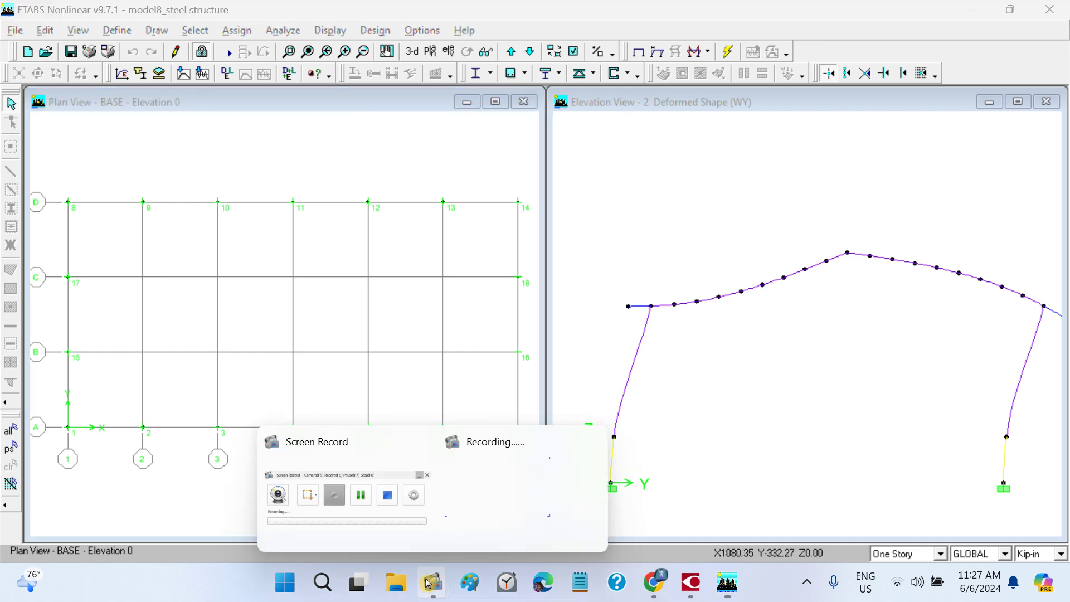
click(356, 454)
click(629, 244)
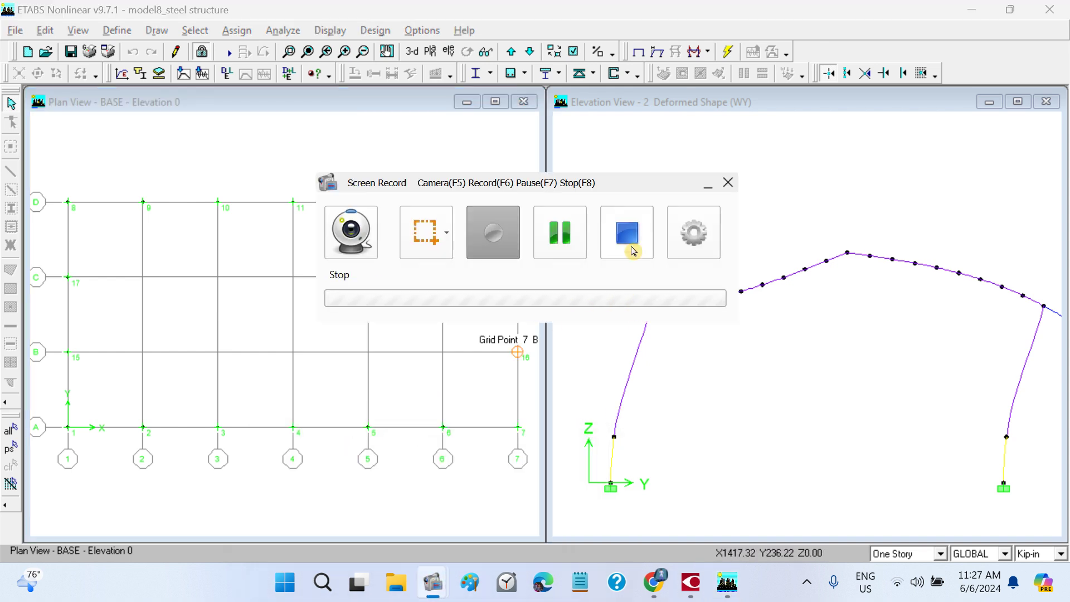